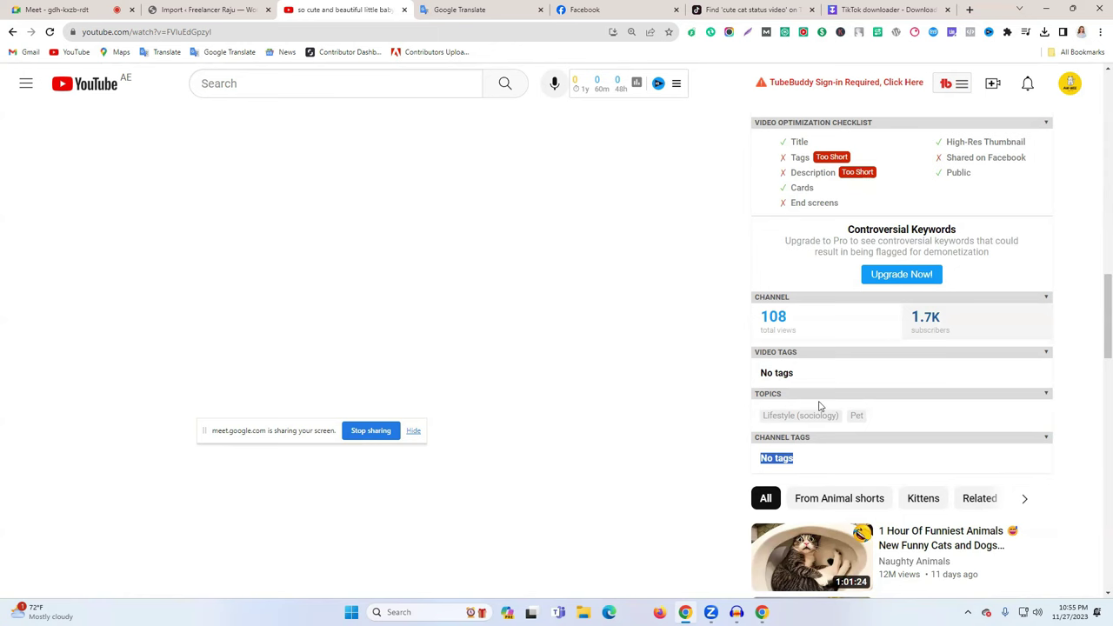
- Examine the vidIQ SEO score breakdown of the cat video, highlighting its Actionable score
scroll(818, 405, up, 5)
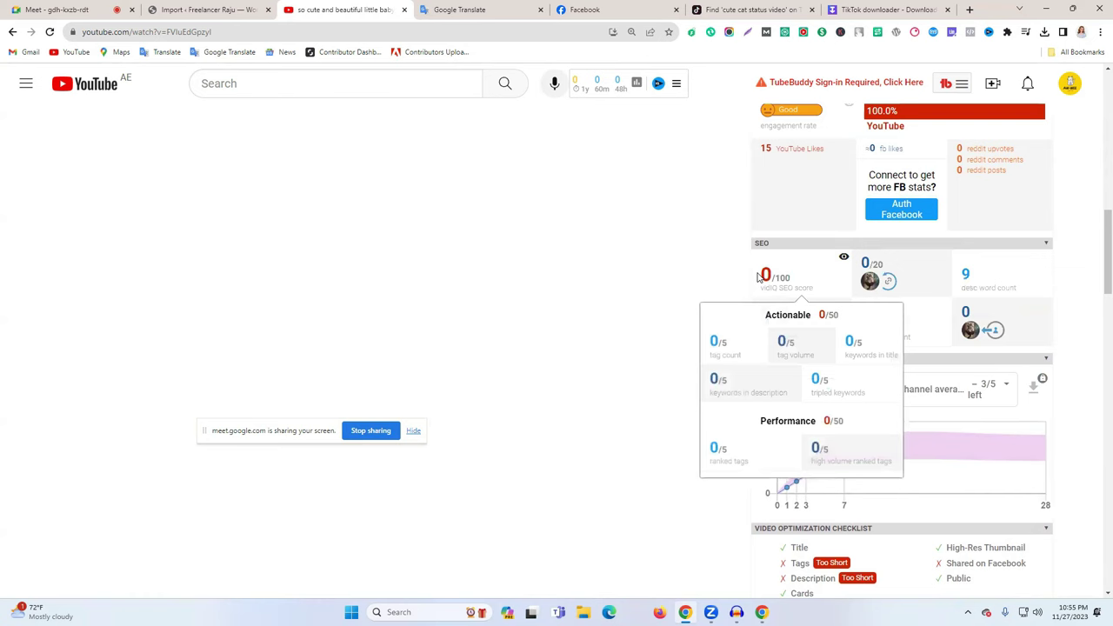
scroll(1000, 374, down, 5)
scroll(808, 252, up, 2)
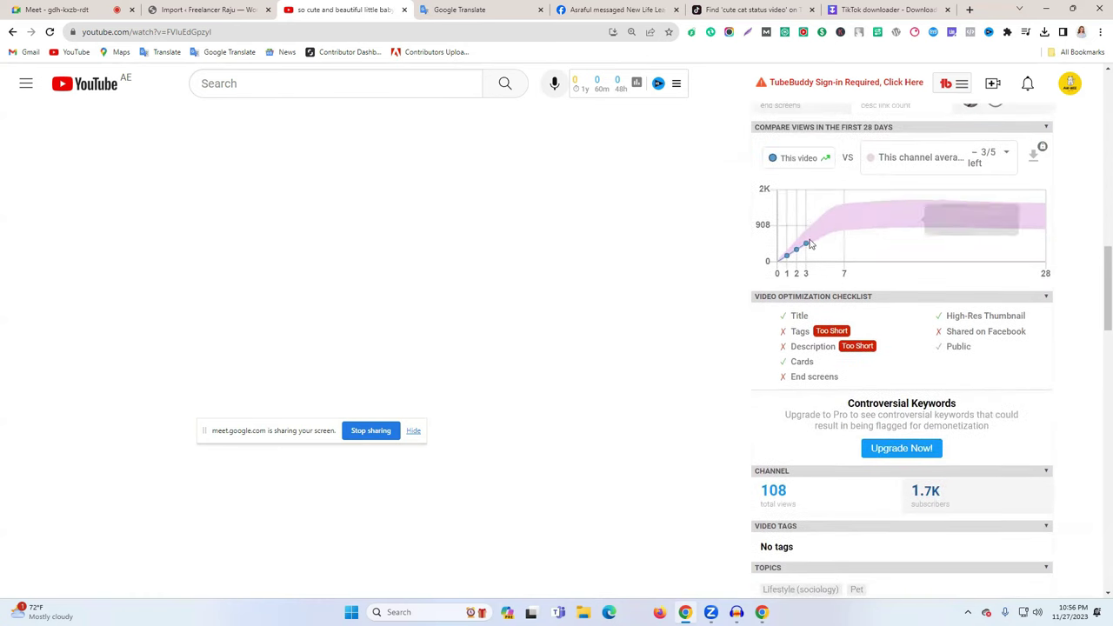
scroll(808, 244, up, 3)
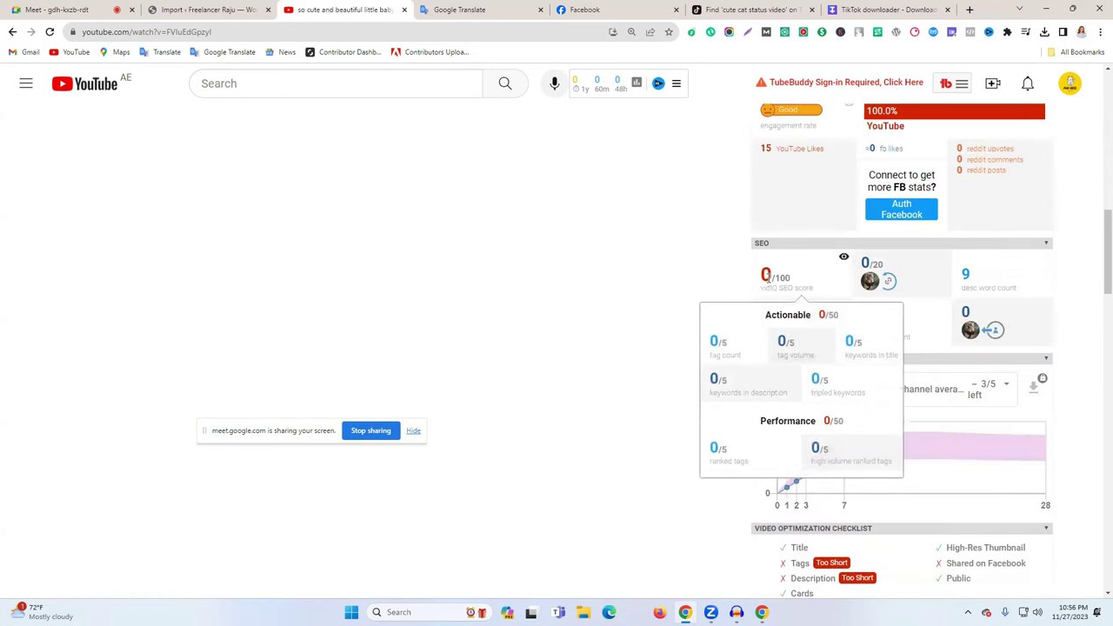
triple_click(830, 316)
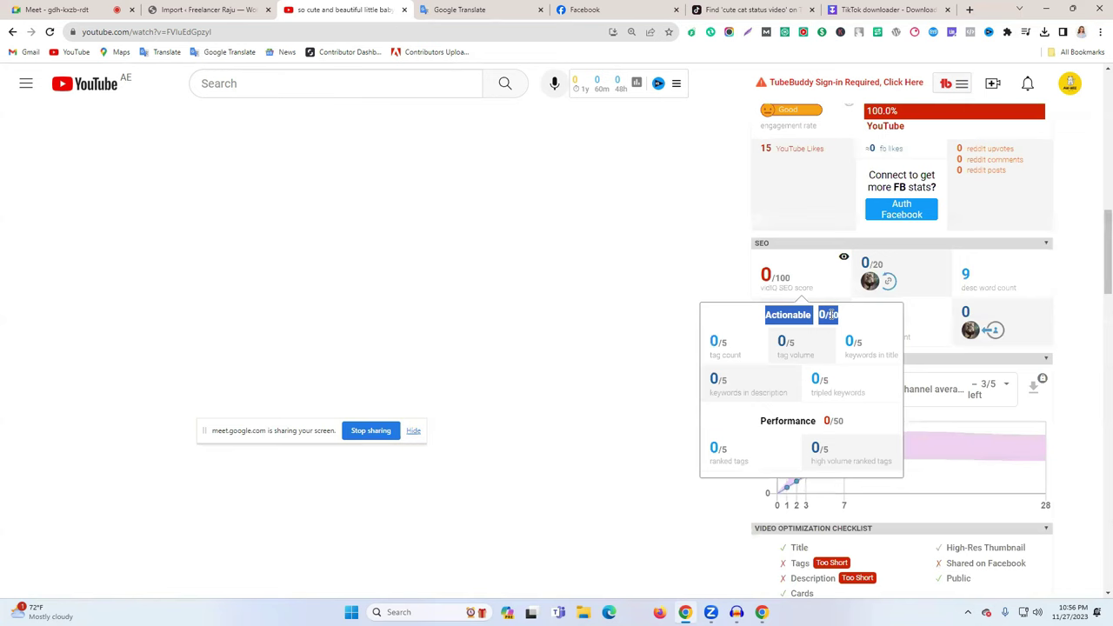
drag(827, 314, 838, 314)
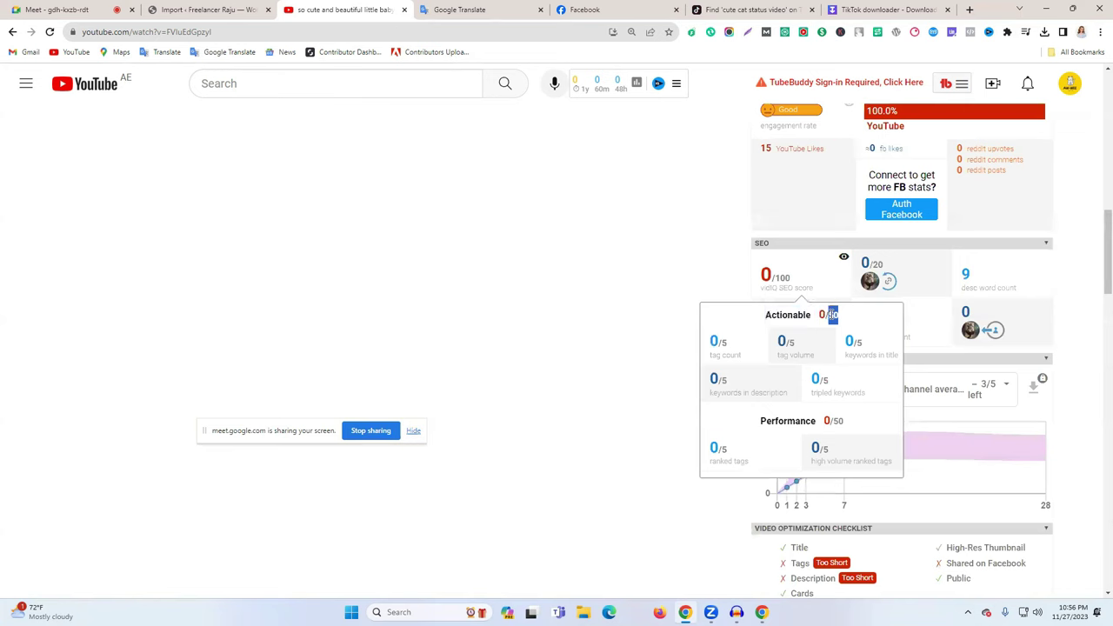
- Switch to File Explorer and open the second text document in New folder (2) on Local Disk (D:)
click(1072, 9)
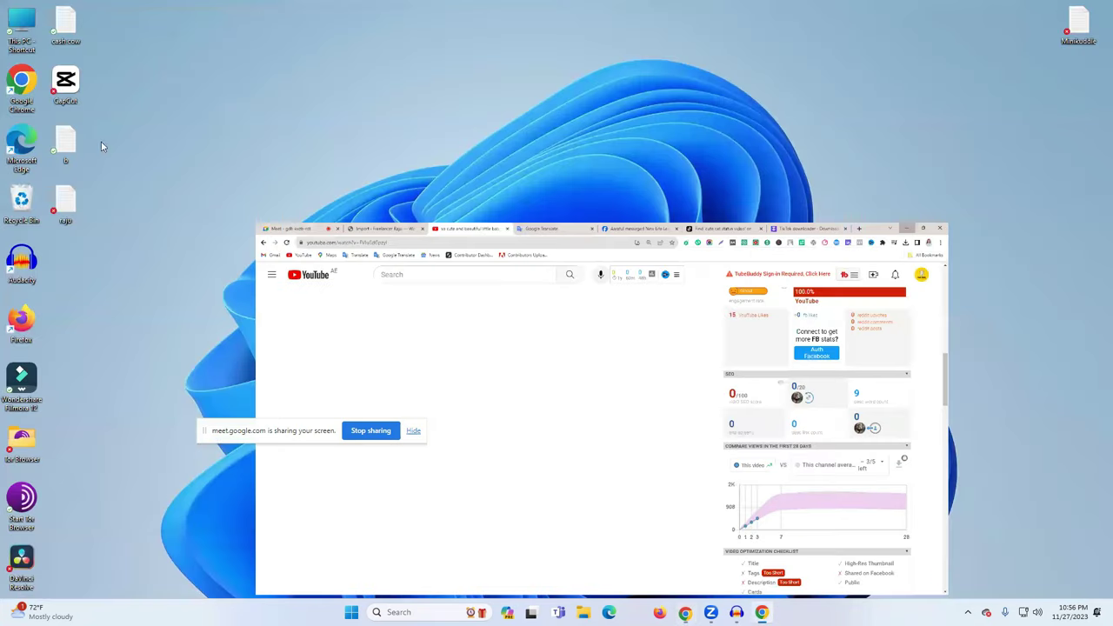
key(super+d)
double_click(22, 26)
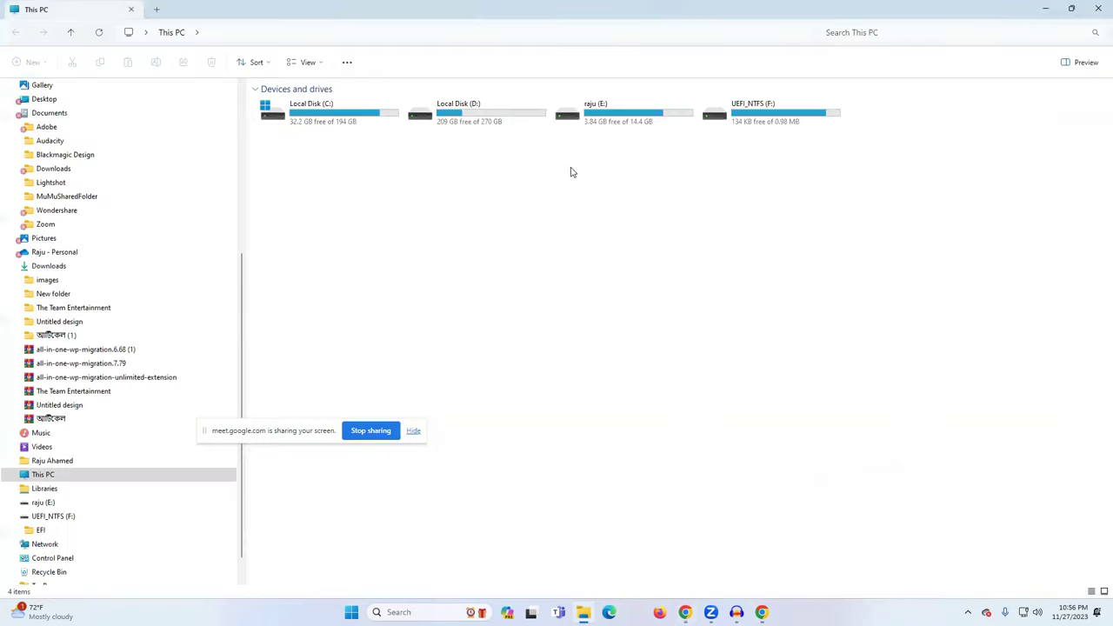
double_click(509, 116)
double_click(417, 113)
scroll(773, 293, down, 7)
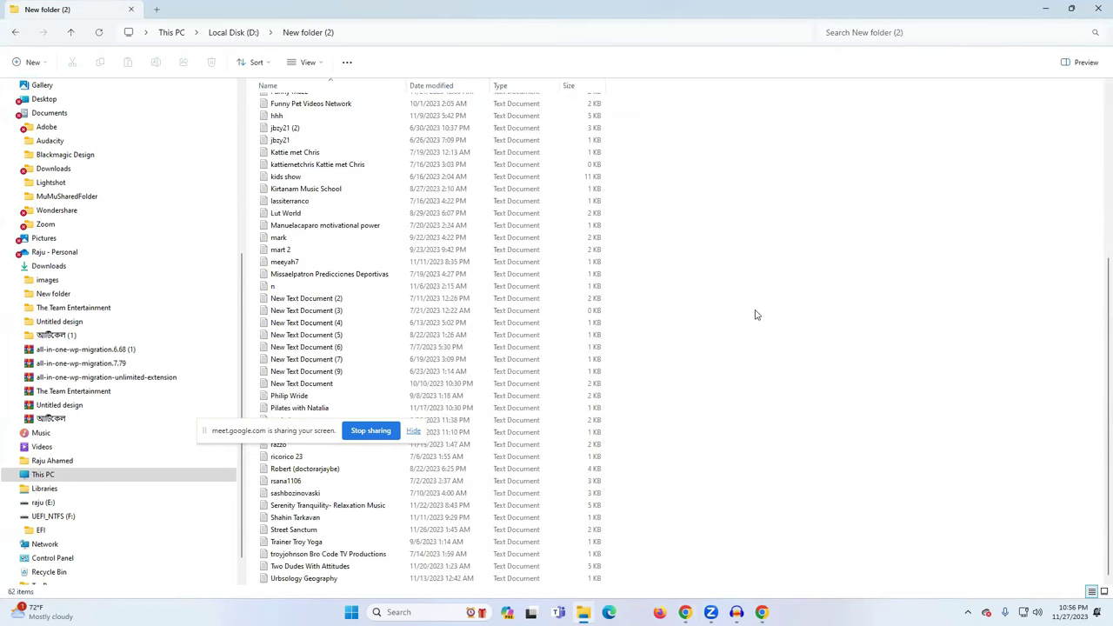
scroll(727, 340, up, 7)
click(300, 117)
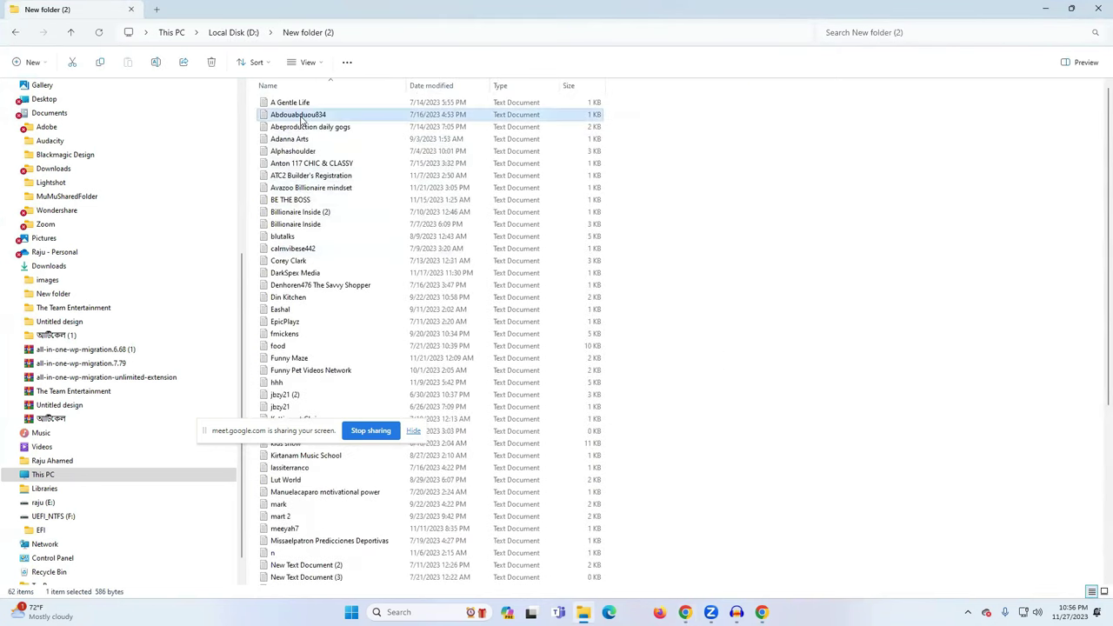
double_click(427, 119)
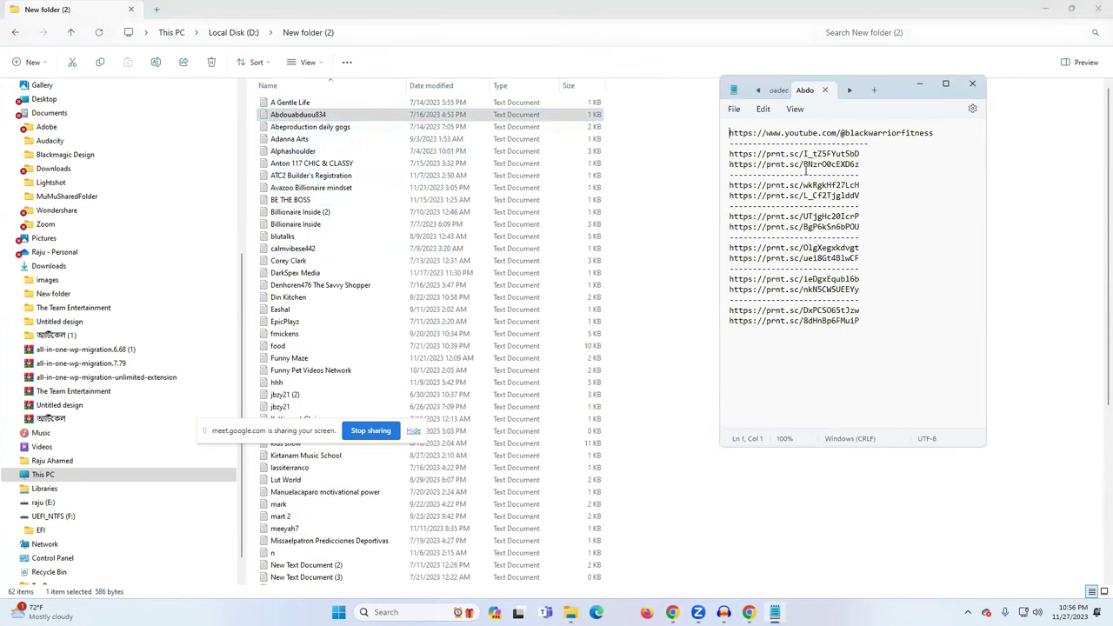
triple_click(805, 165)
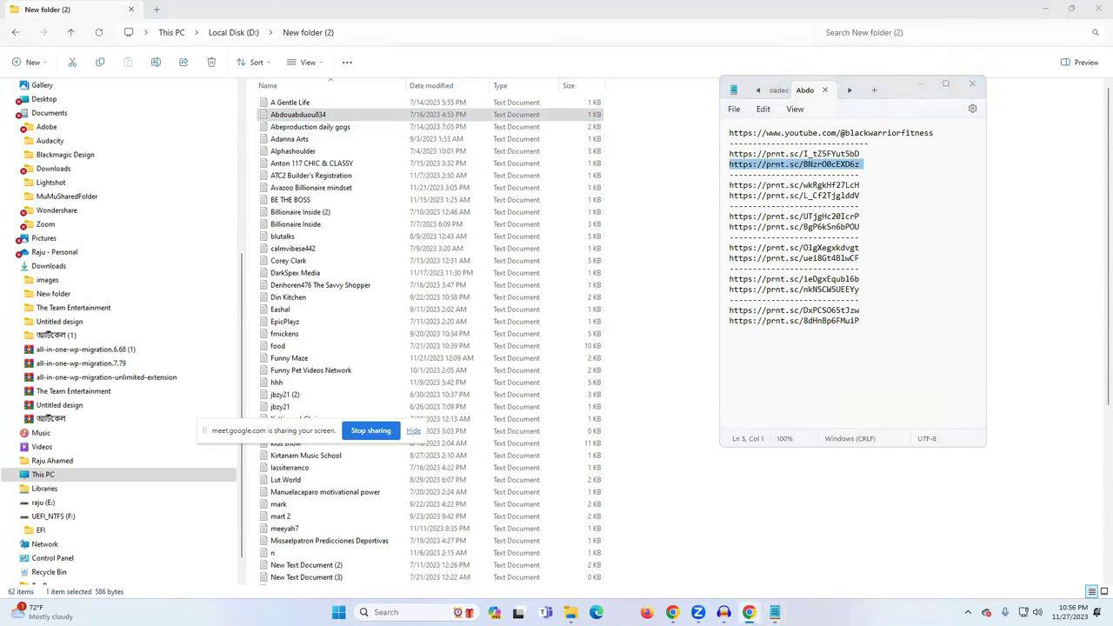
click(669, 612)
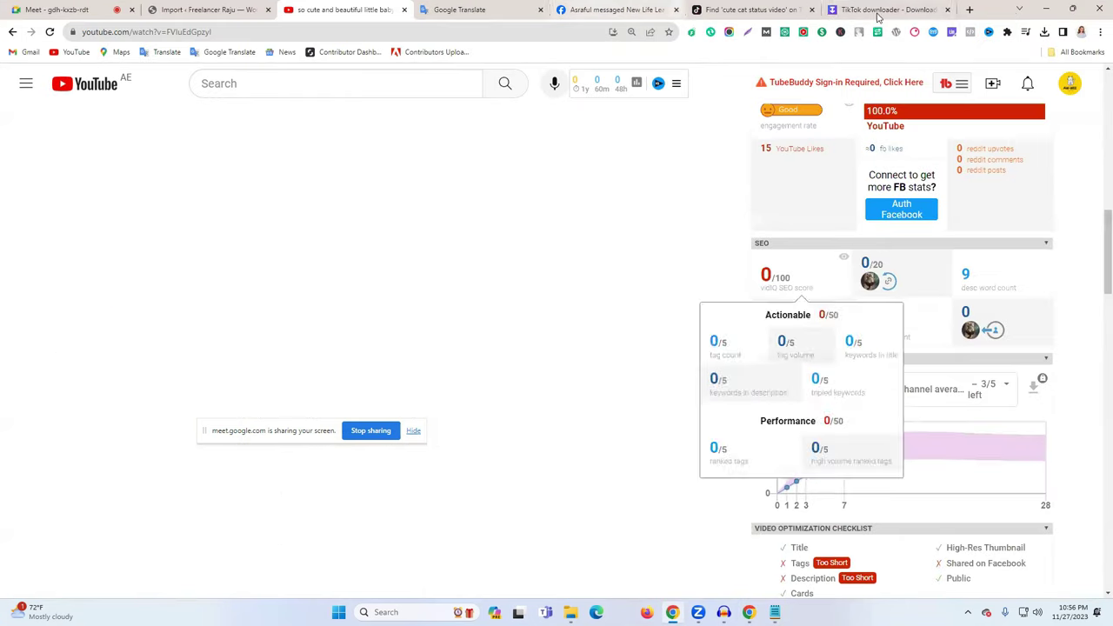
click(972, 10)
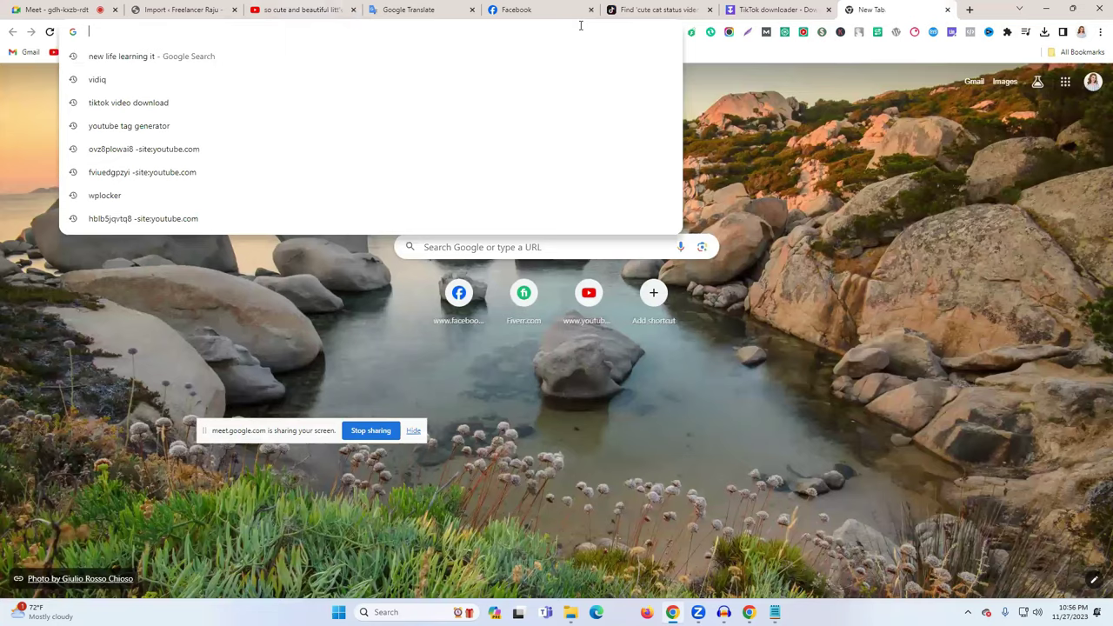
text(prnt.sc/BNzrO0cEXD6z)
key(Return)
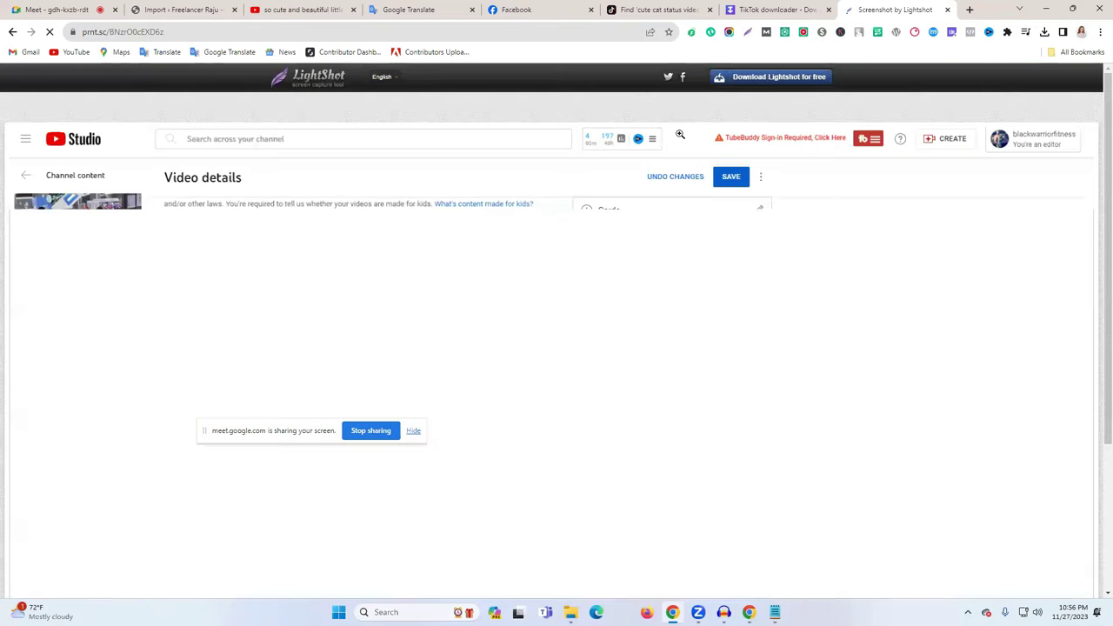
scroll(681, 138, down, 2)
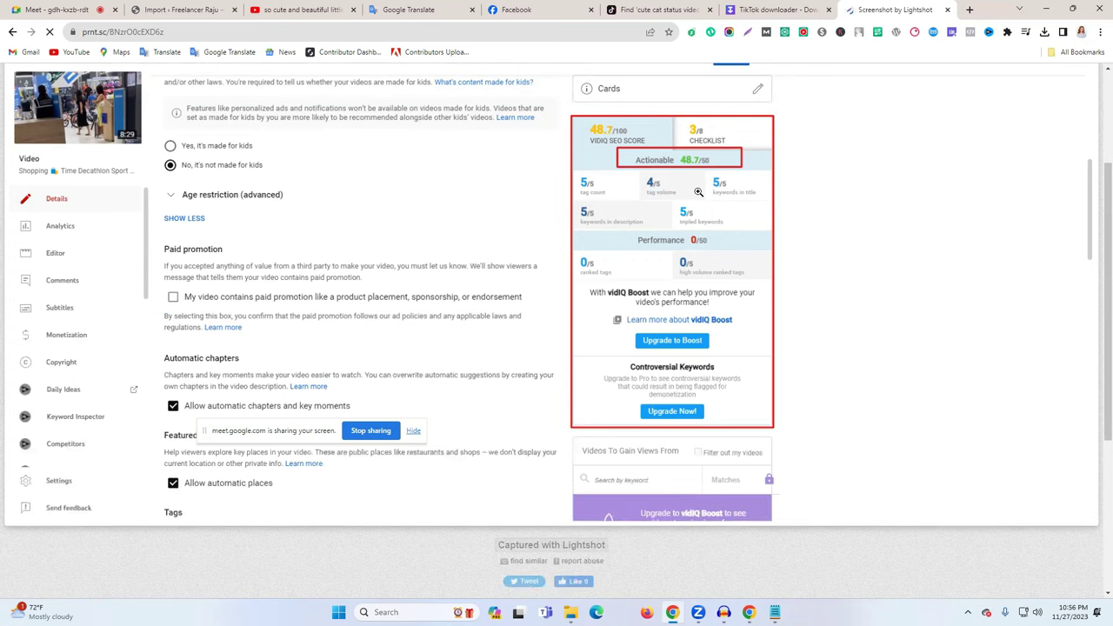
scroll(700, 189, up, 1)
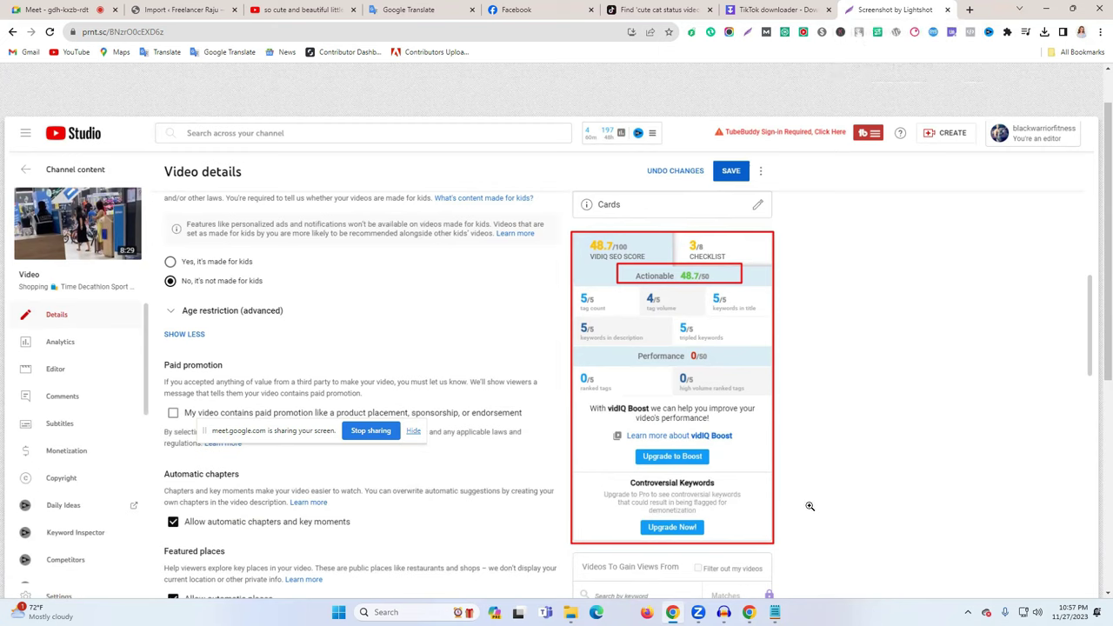
click(774, 612)
triple_click(807, 153)
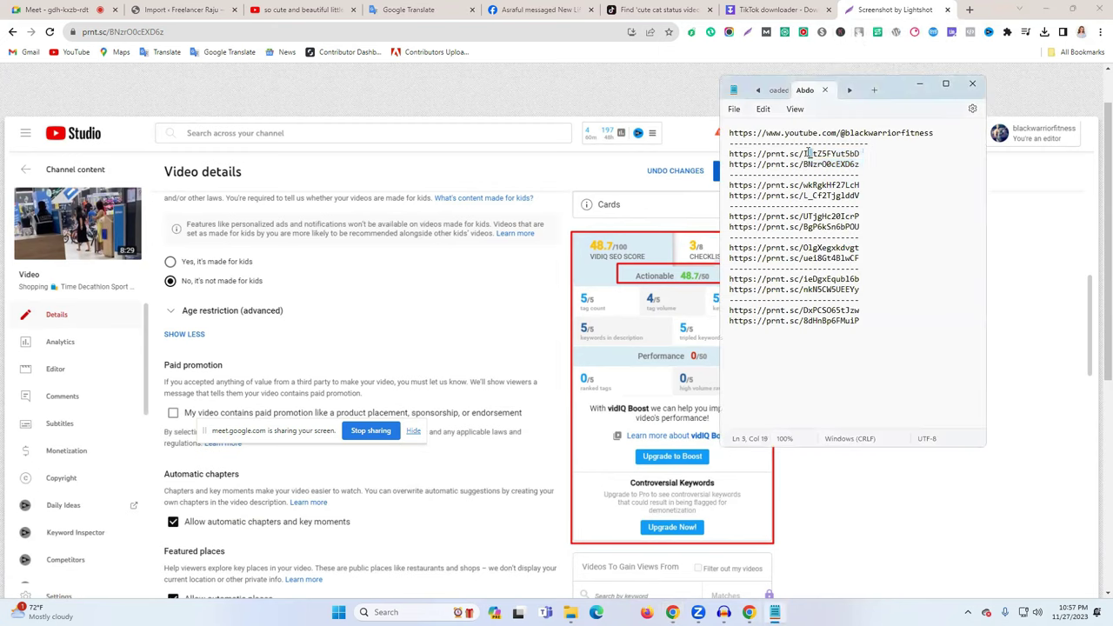
click(972, 9)
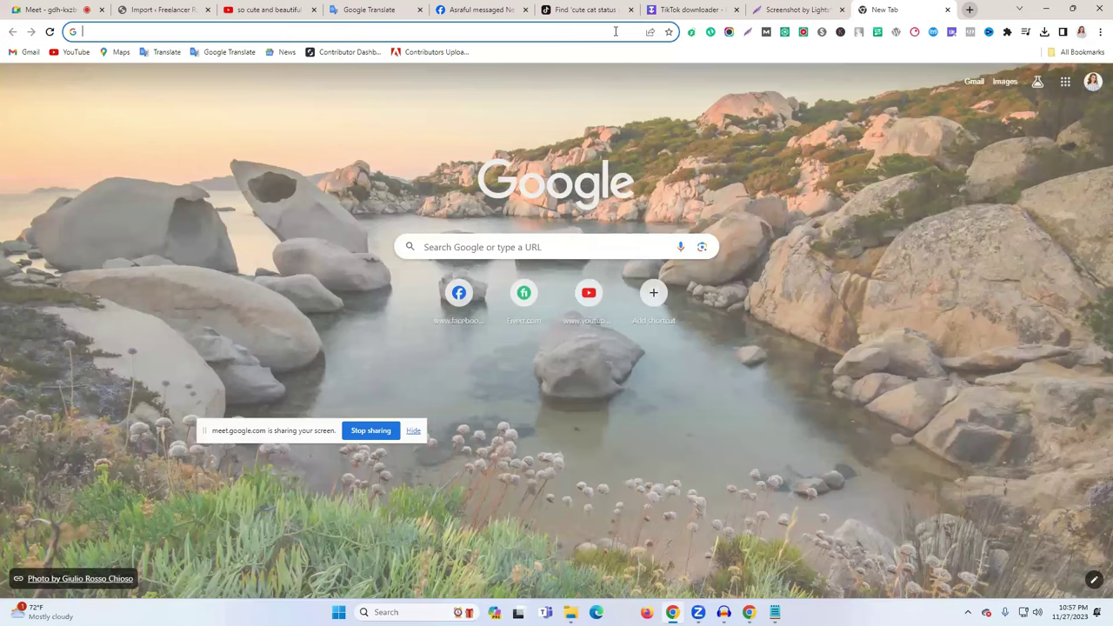
text(https://prnt.sc/l_tZ5FYut5bD)
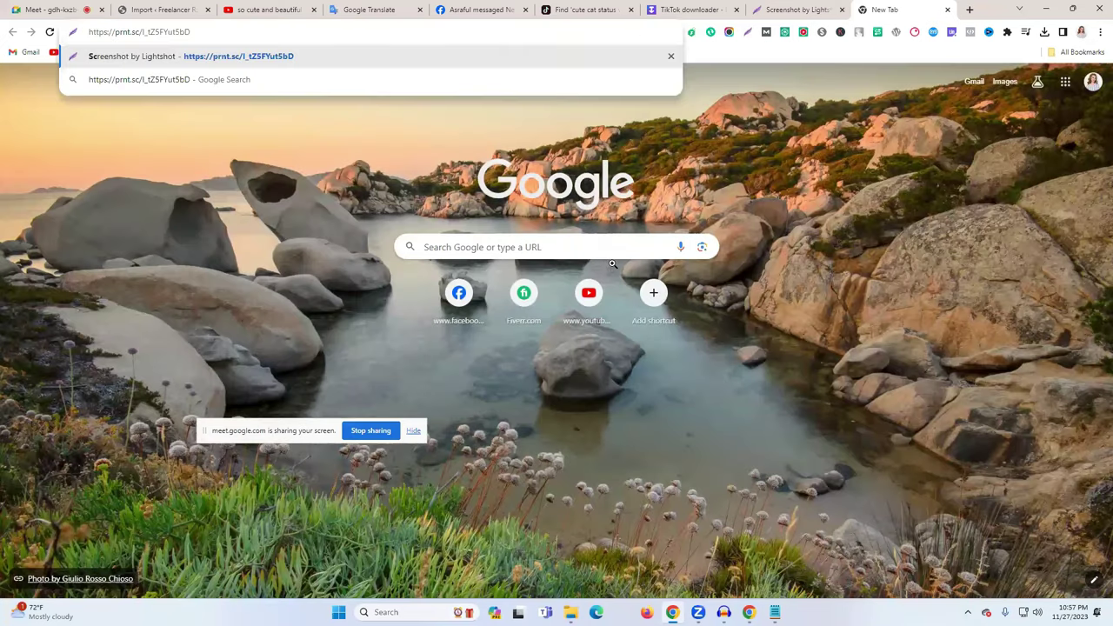
key(Return)
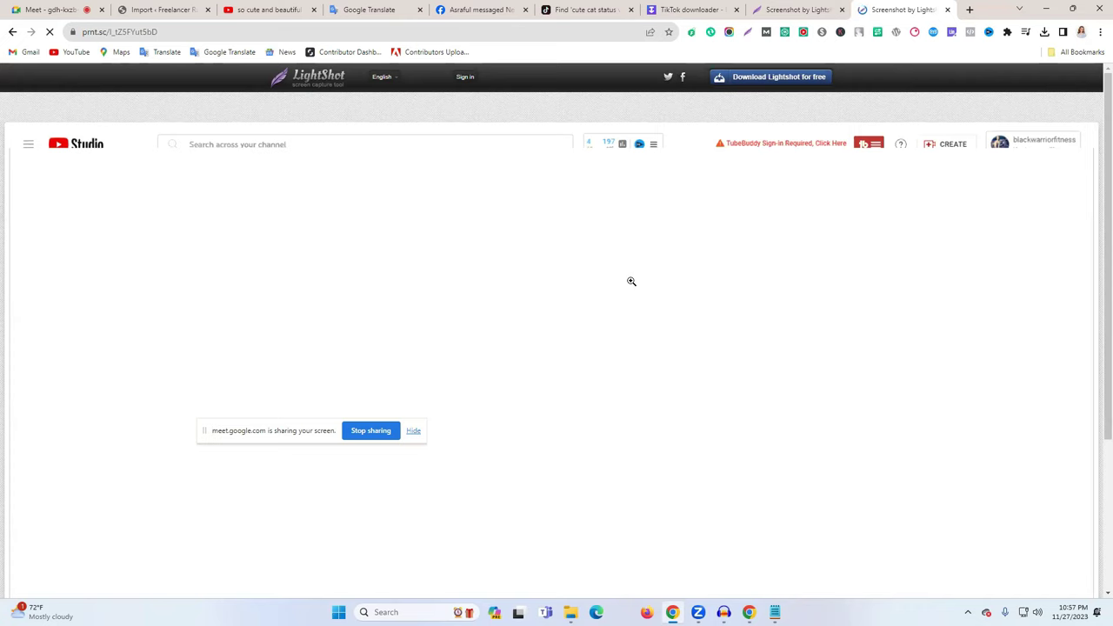
scroll(630, 280, down, 1)
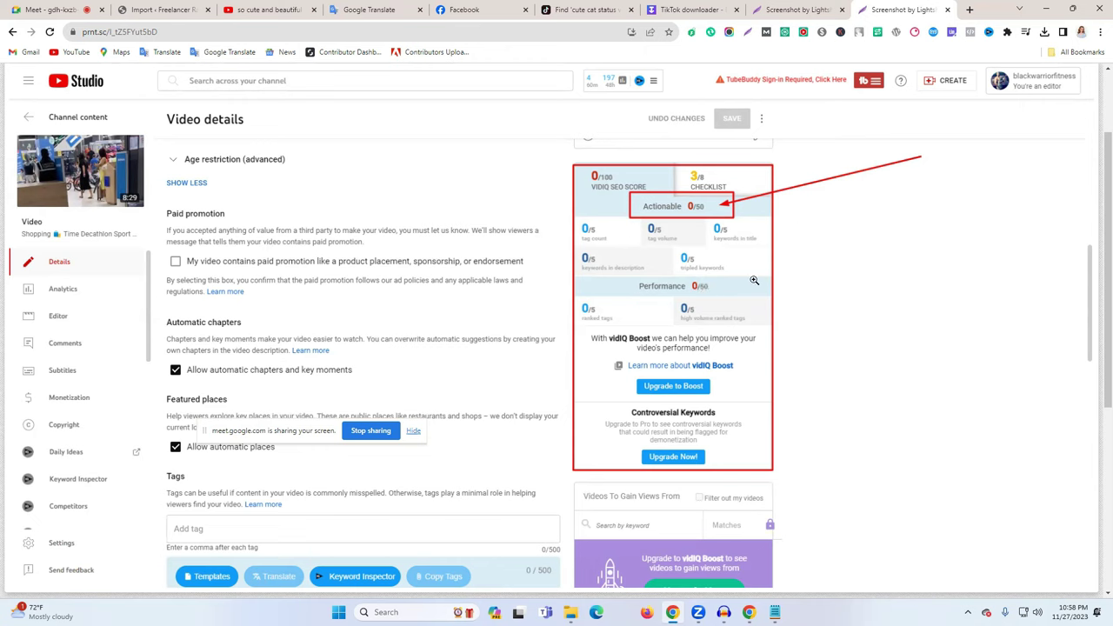
scroll(832, 291, down, 1)
scroll(833, 291, up, 3)
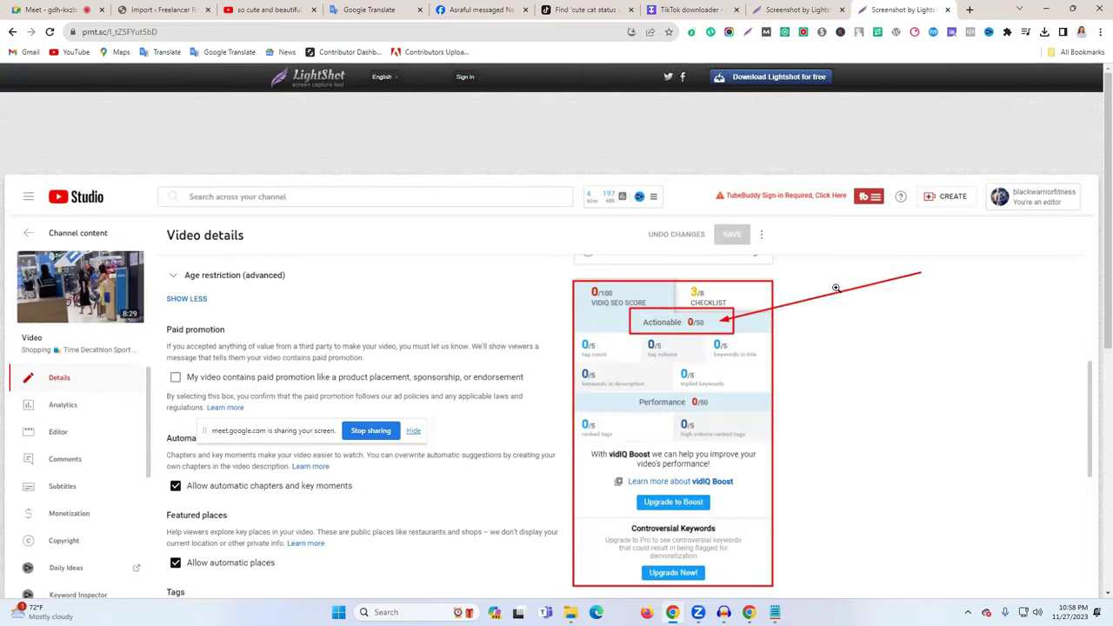
scroll(835, 288, down, 2)
scroll(836, 287, up, 3)
- Close both Lightshot screenshot pages and return to the YouTube cat video
click(813, 10)
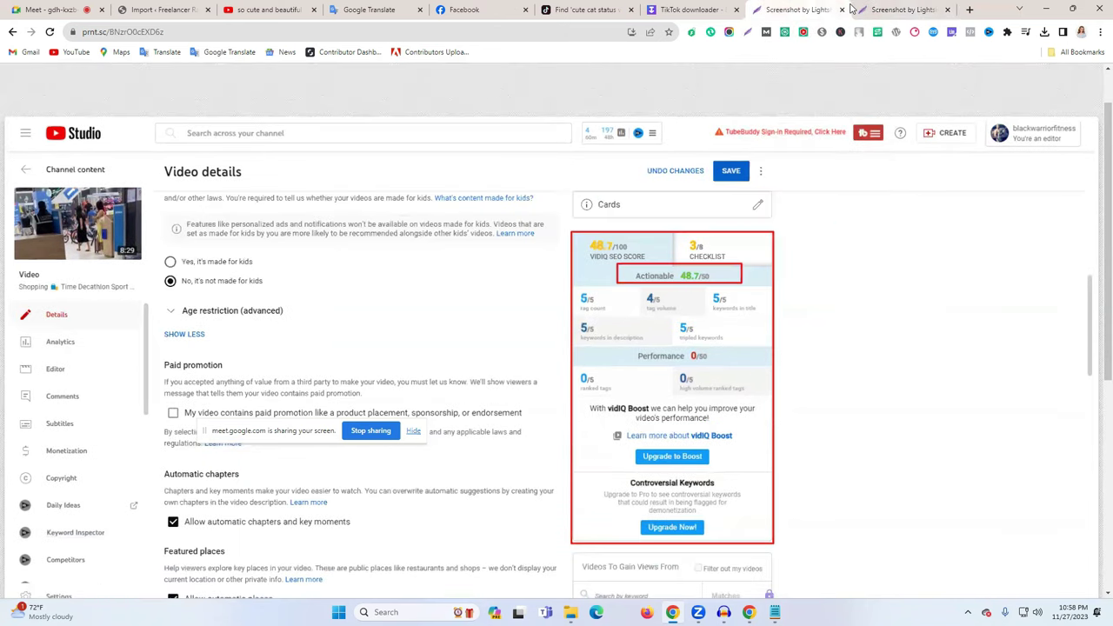
click(841, 9)
click(842, 10)
click(412, 7)
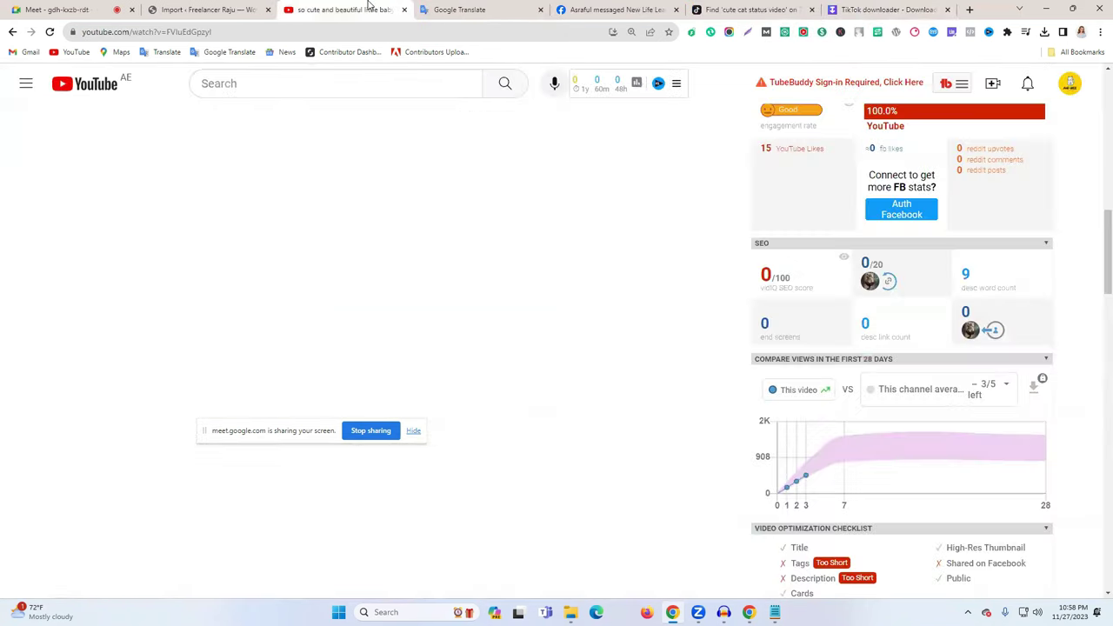
- Expand the full description below the cat video
scroll(777, 397, up, 5)
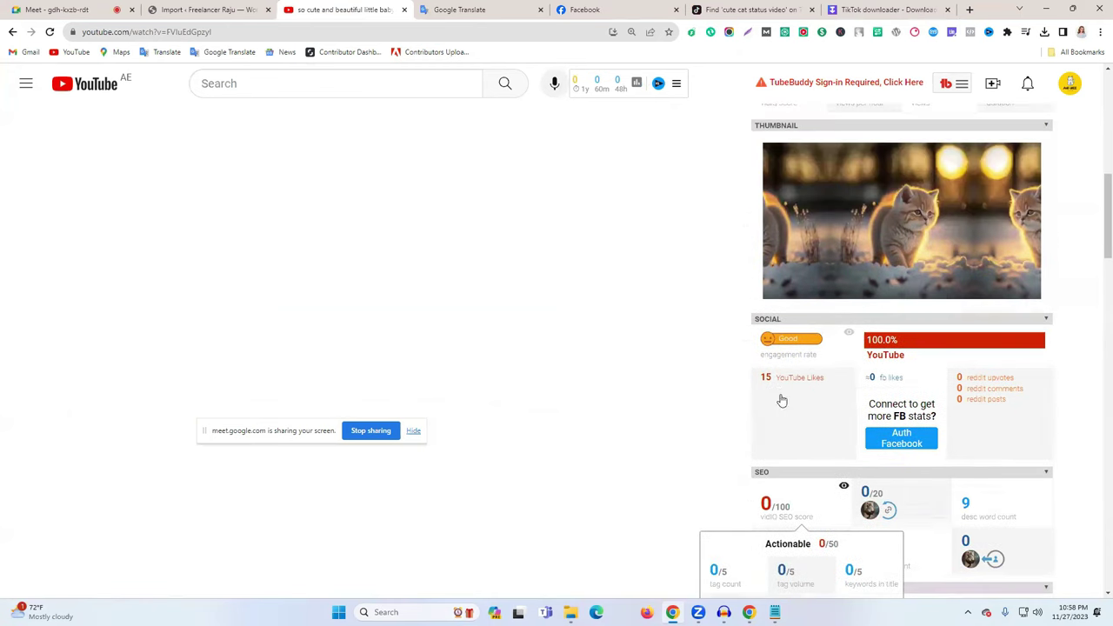
scroll(936, 383, down, 3)
scroll(263, 287, up, 2)
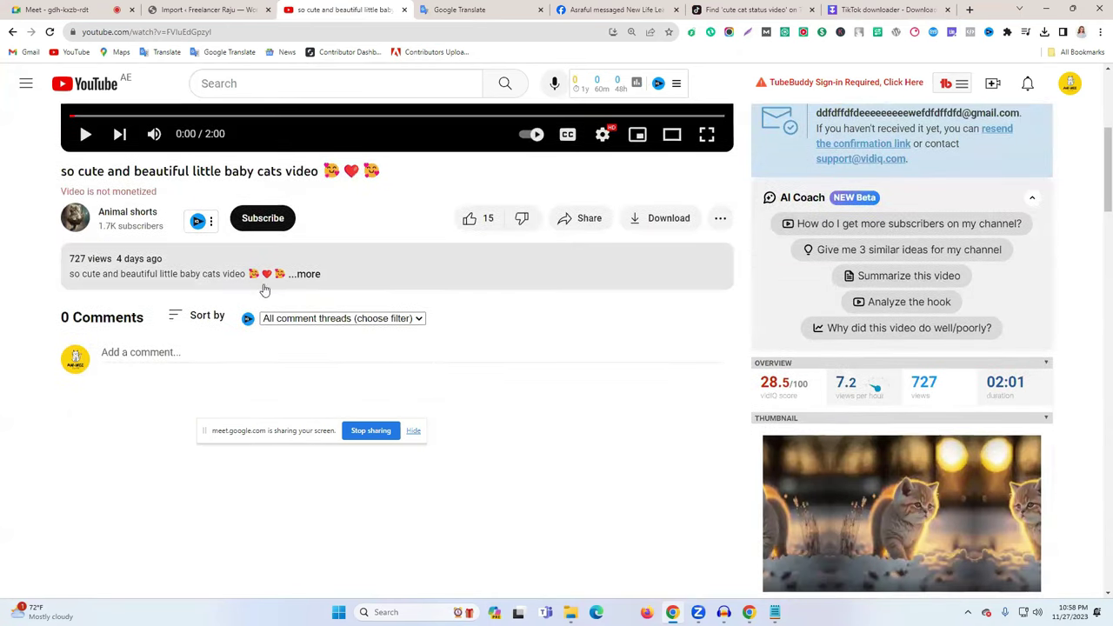
click(306, 273)
scroll(423, 275, up, 2)
scroll(423, 275, down, 1)
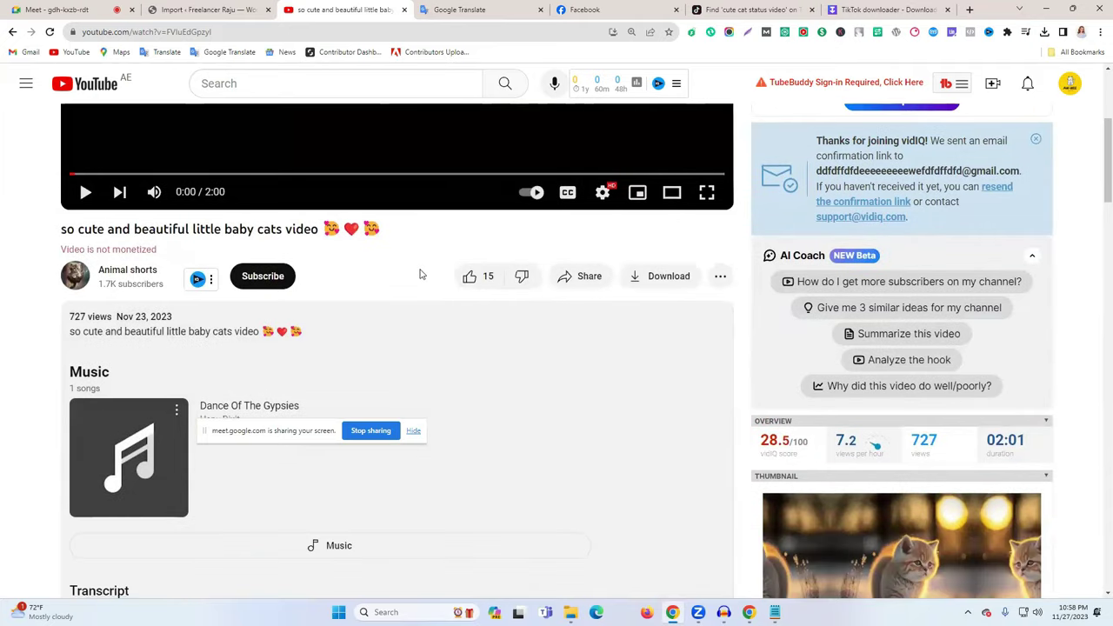
scroll(439, 304, up, 1)
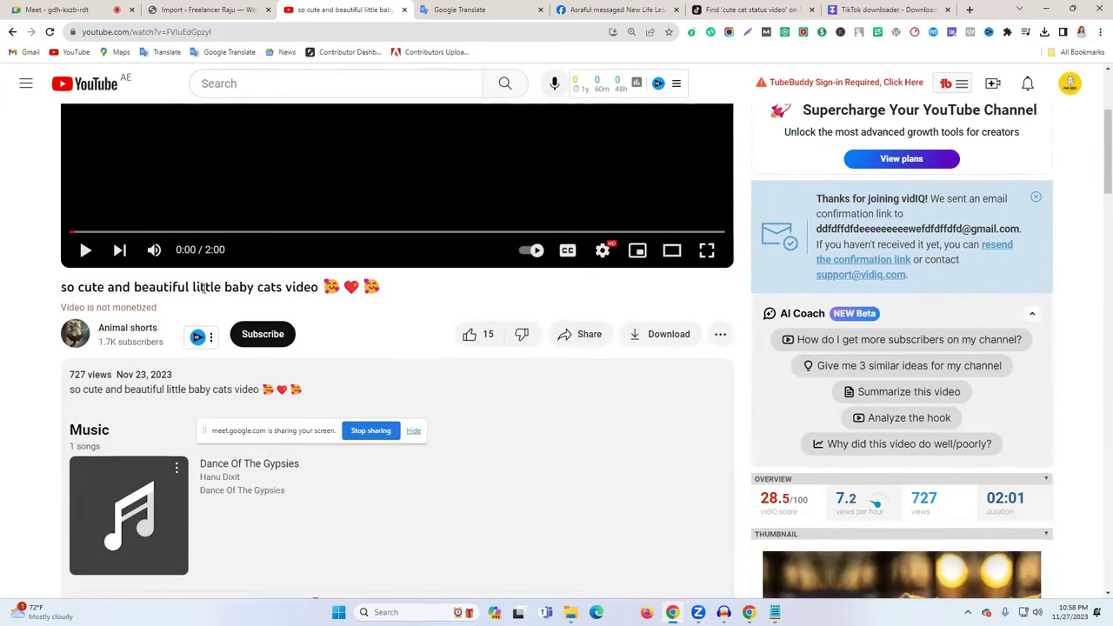
- Compare the cat video's title with its description text, and review its thumbnail and vidIQ statistics
triple_click(198, 287)
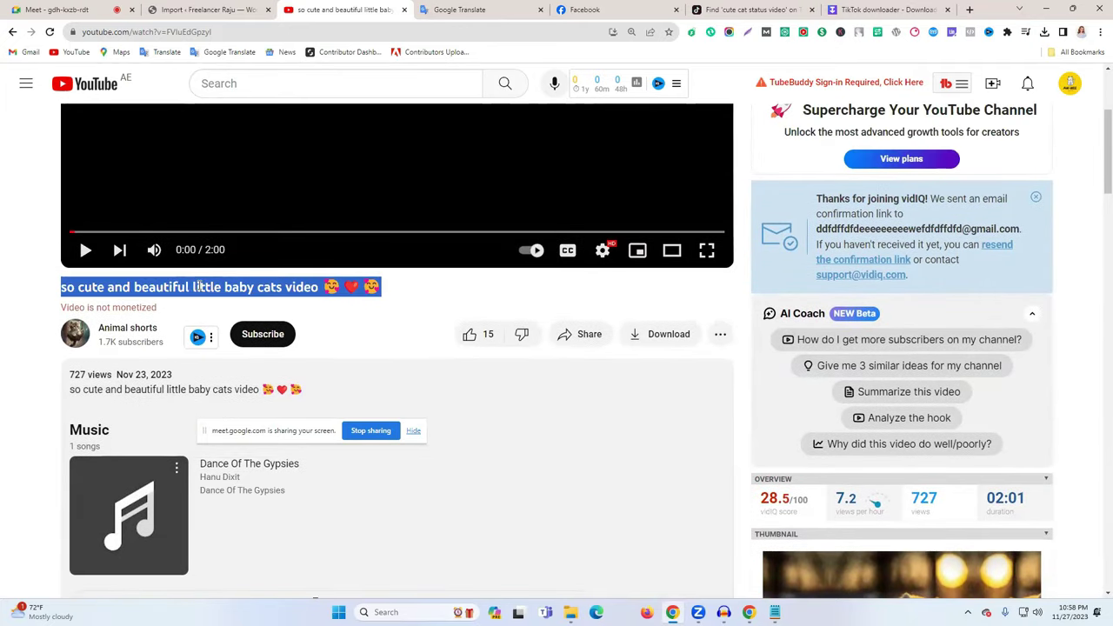
click(200, 286)
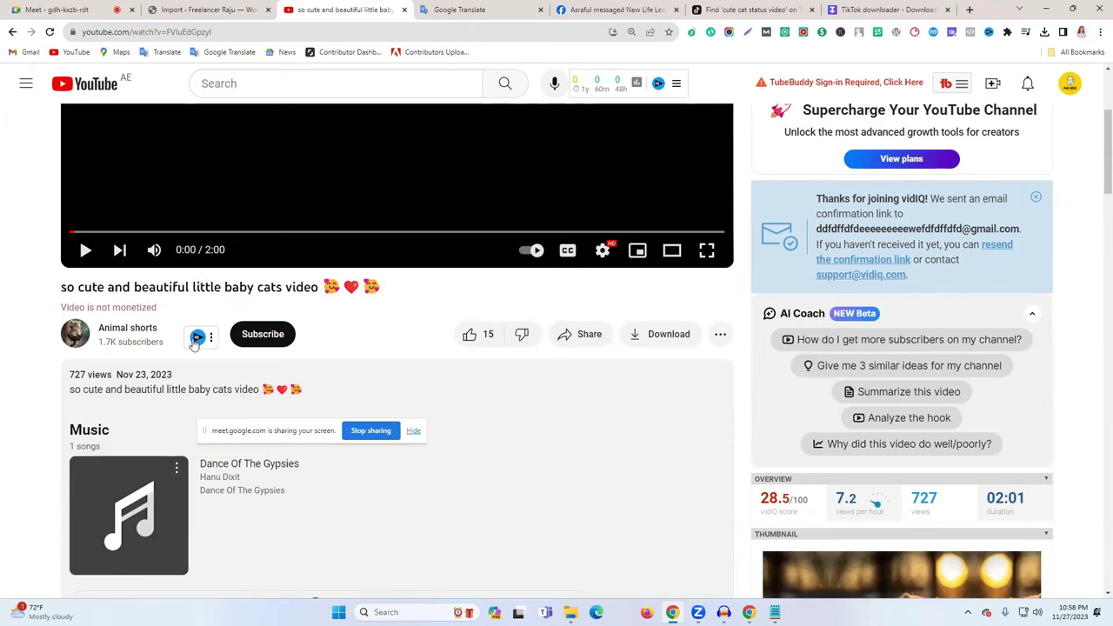
drag(70, 389, 303, 390)
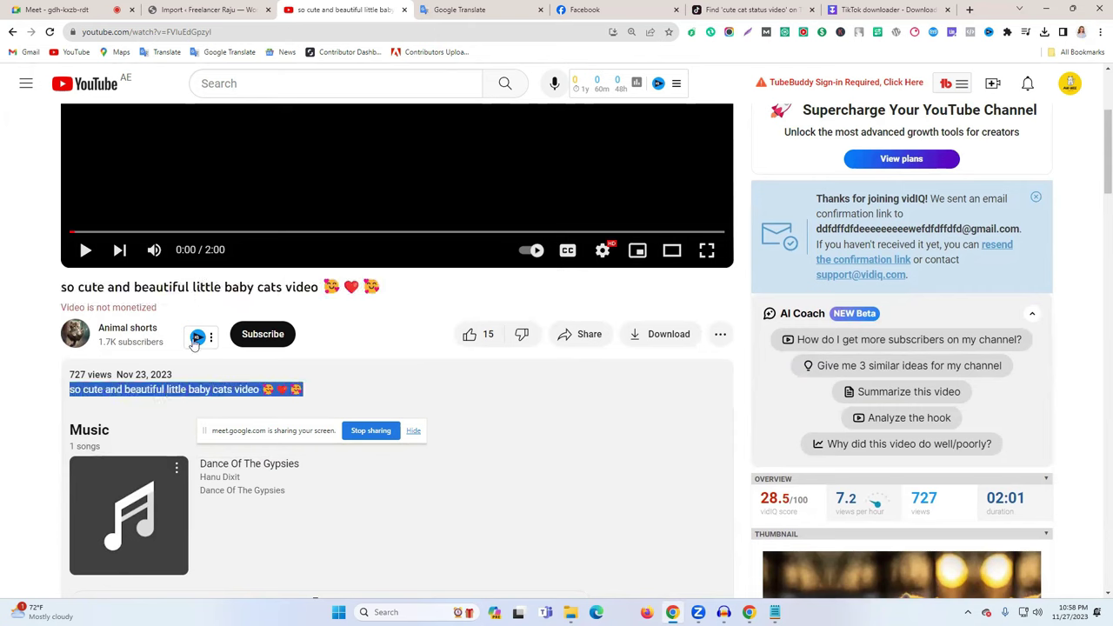
click(196, 343)
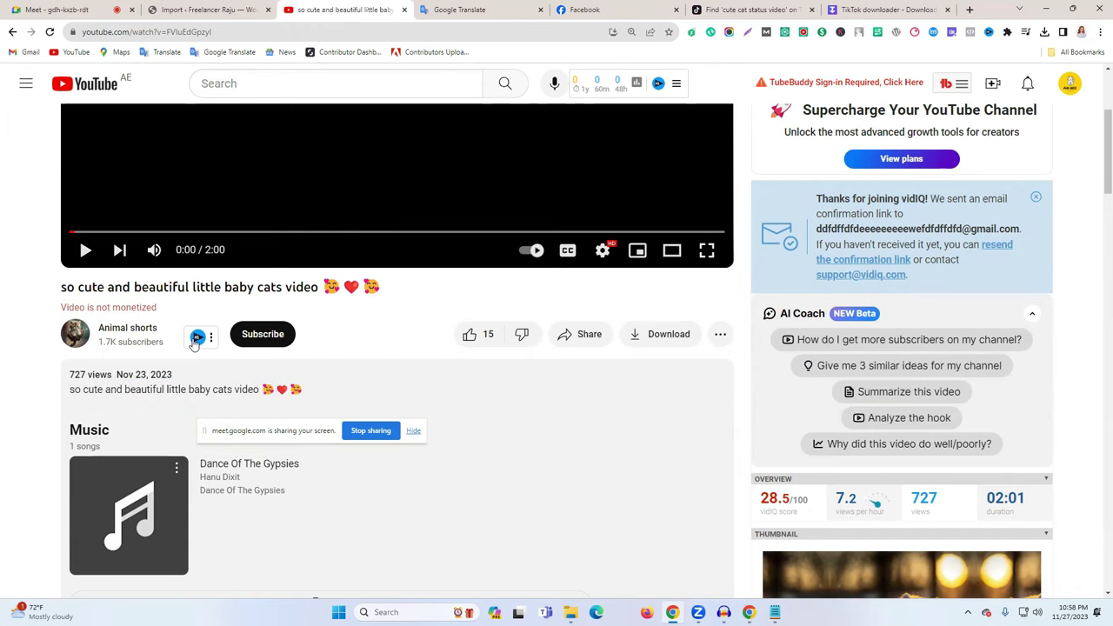
scroll(587, 272, up, 3)
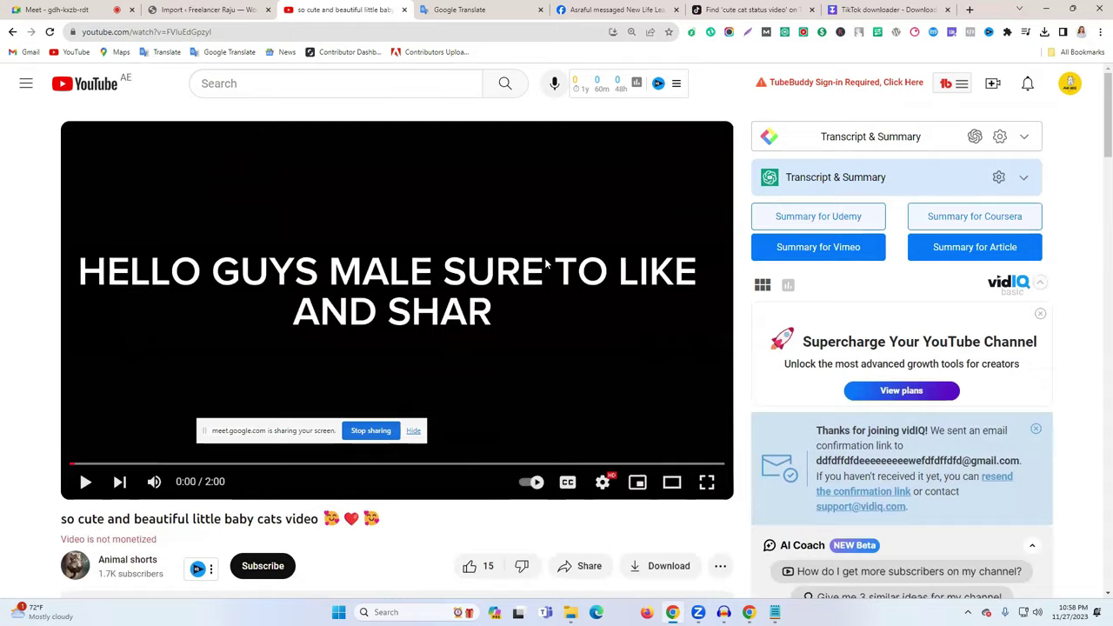
scroll(545, 265, down, 8)
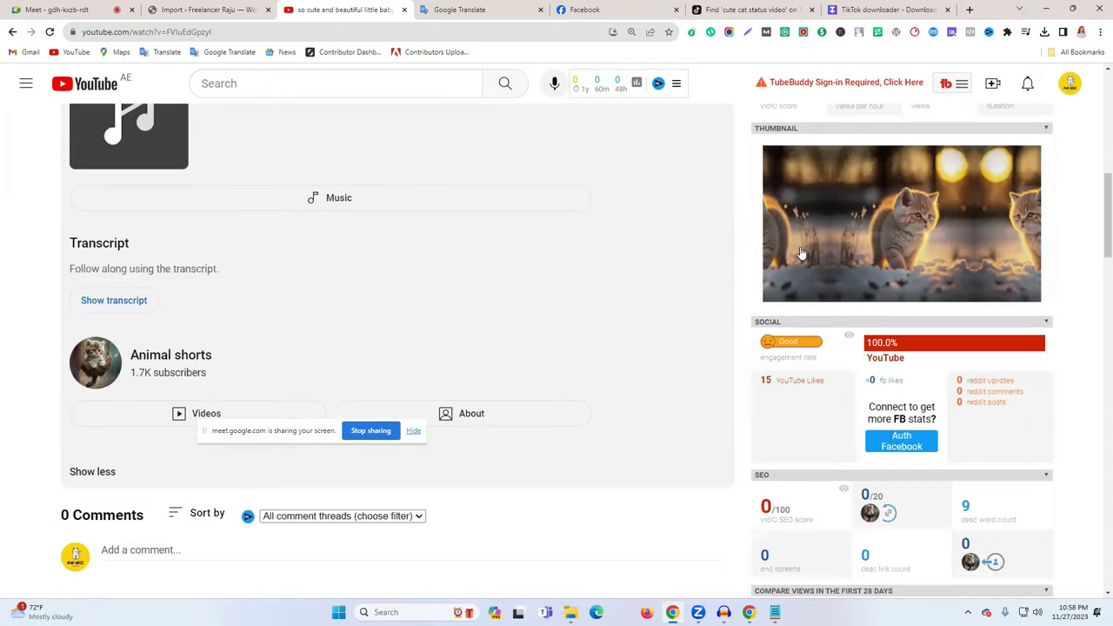
scroll(618, 295, down, 5)
scroll(618, 296, up, 5)
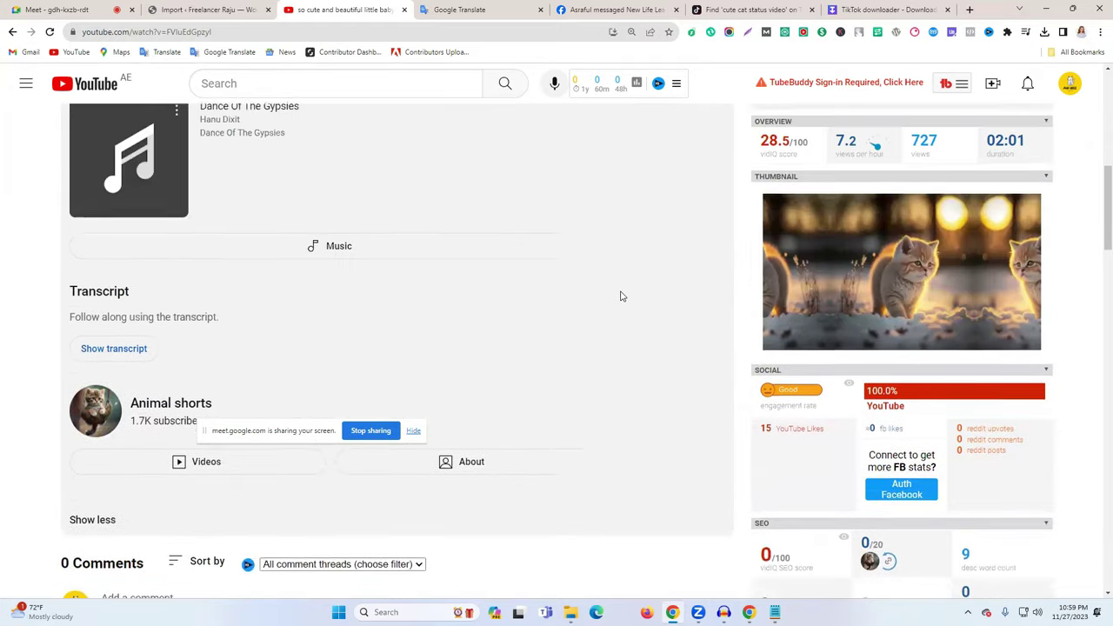
- Examine the cat video's vidIQ social and SEO statistics, views comparison chart and video optimization checklist
scroll(620, 296, down, 2)
scroll(620, 288, up, 1)
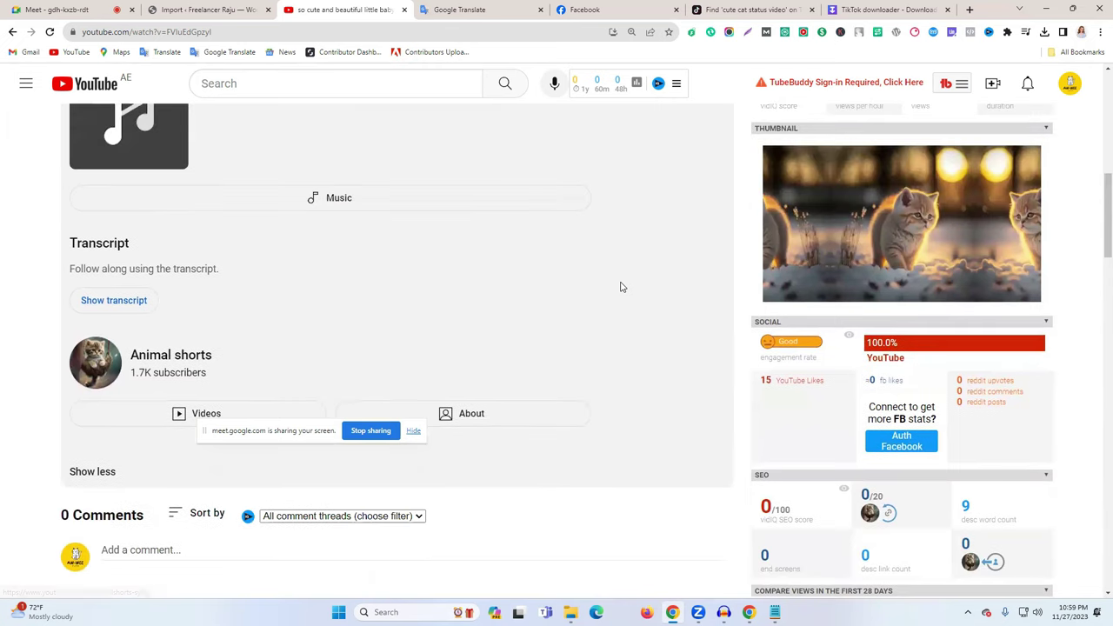
scroll(872, 350, down, 3)
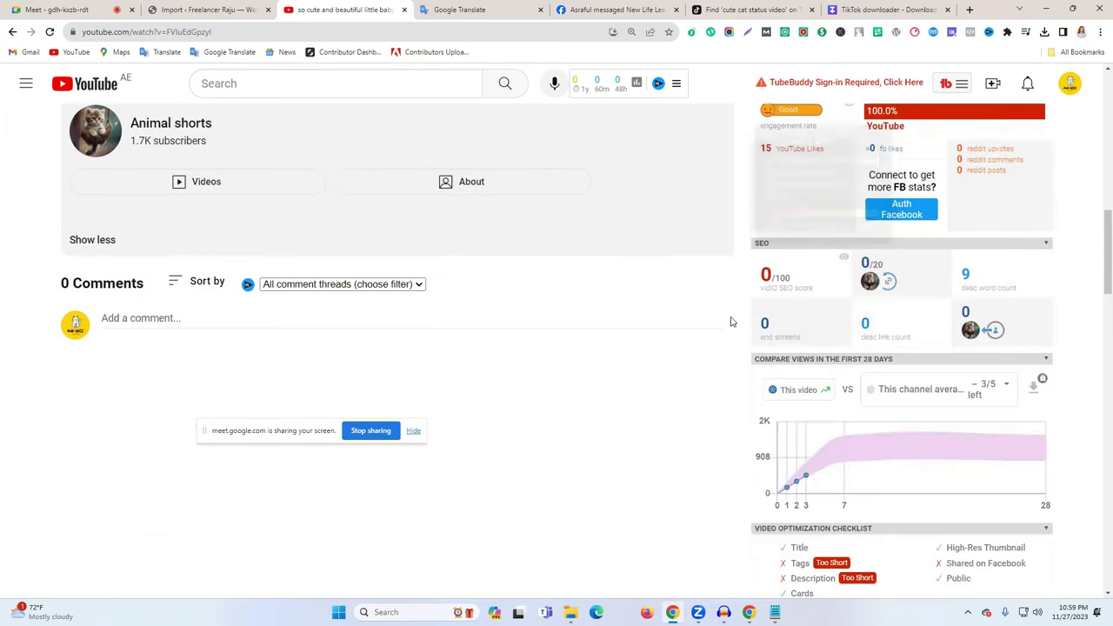
scroll(857, 281, down, 2)
scroll(822, 133, up, 1)
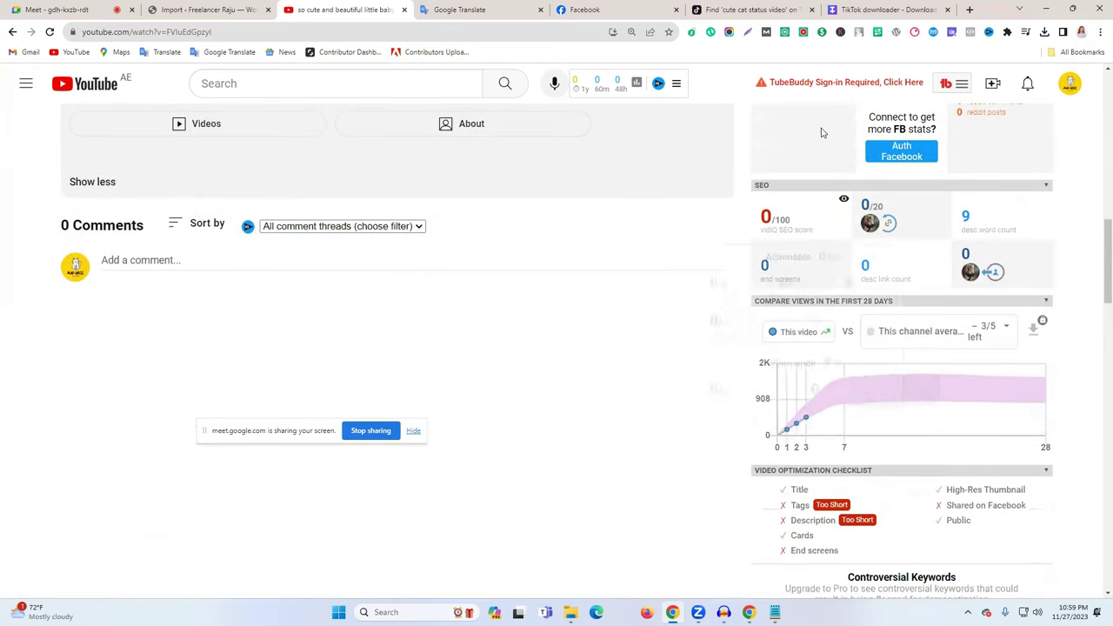
- Mark a 1911x879 area of the YouTube page with the Lightshot screenshot tool and discard the capture
click(747, 32)
drag(1099, 465, 1111, 596)
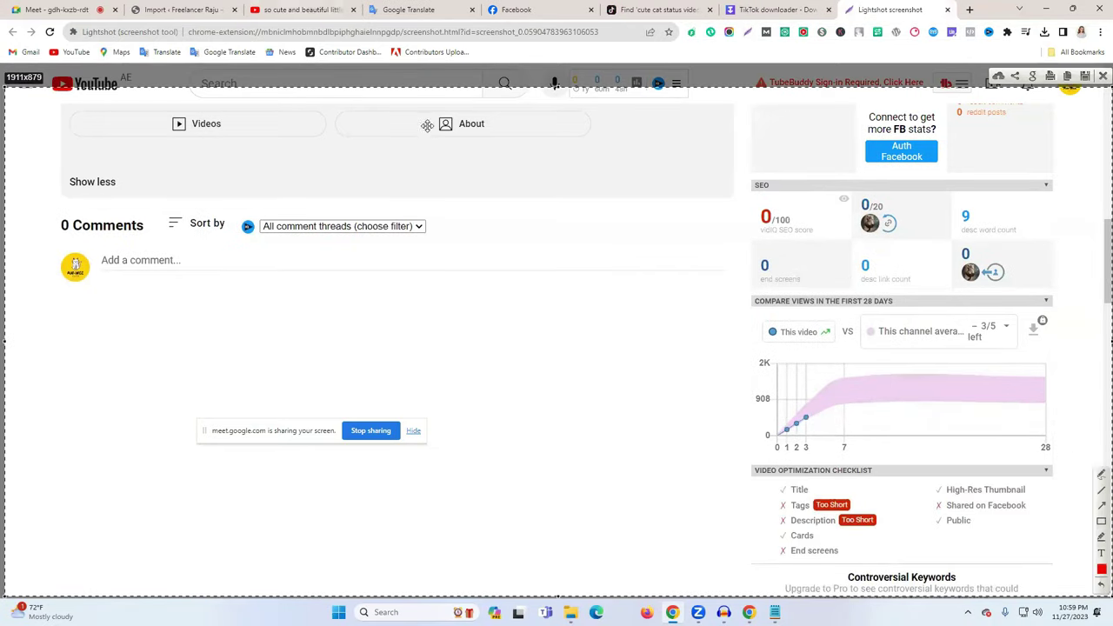
click(1101, 77)
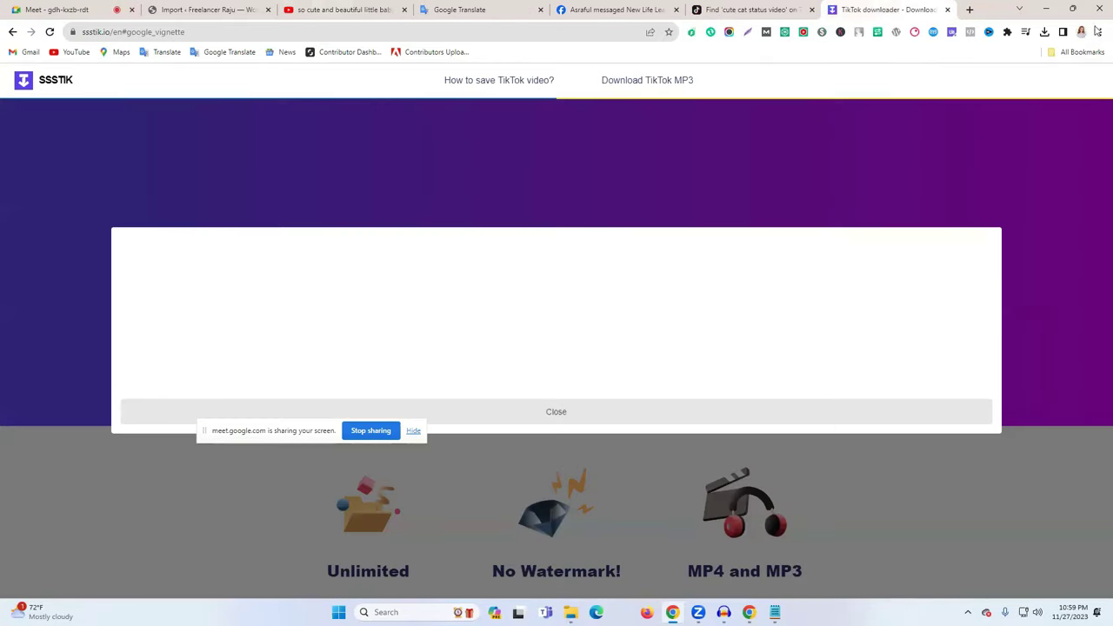
- Open the browser's extension management page and copy the name Lightshot from the screenshot tool's entry
click(1007, 33)
click(881, 334)
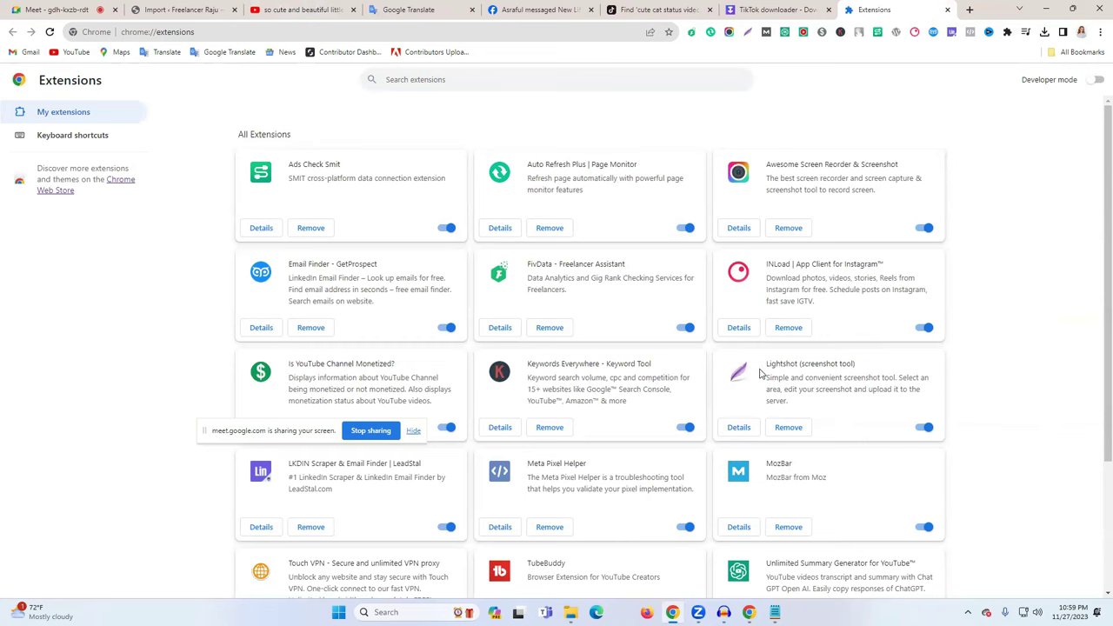
double_click(773, 366)
key(ctrl+c)
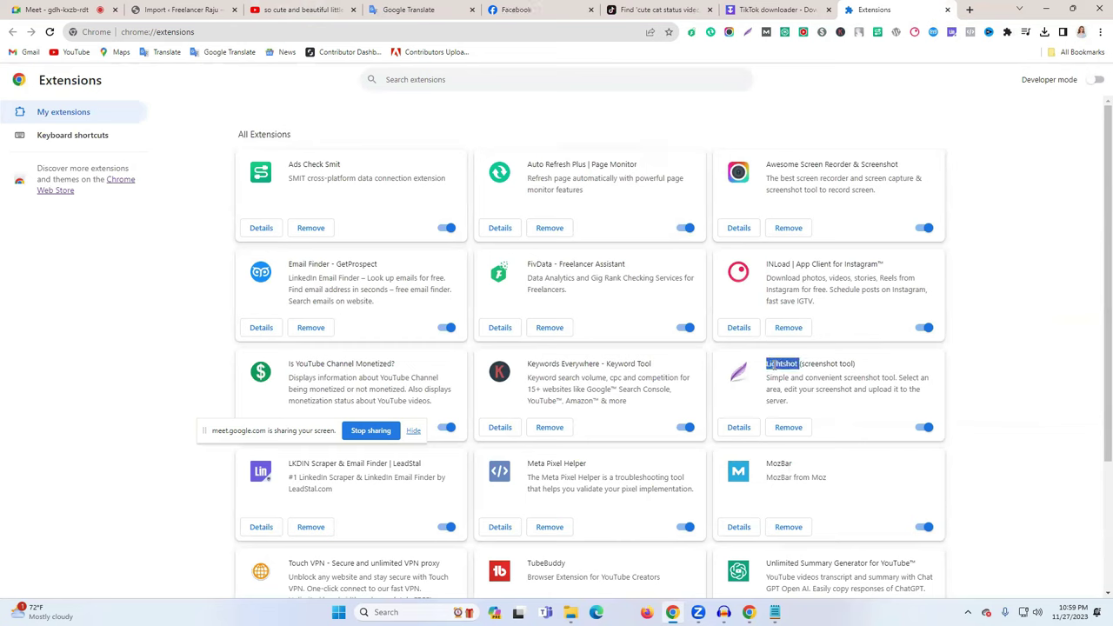
click(83, 187)
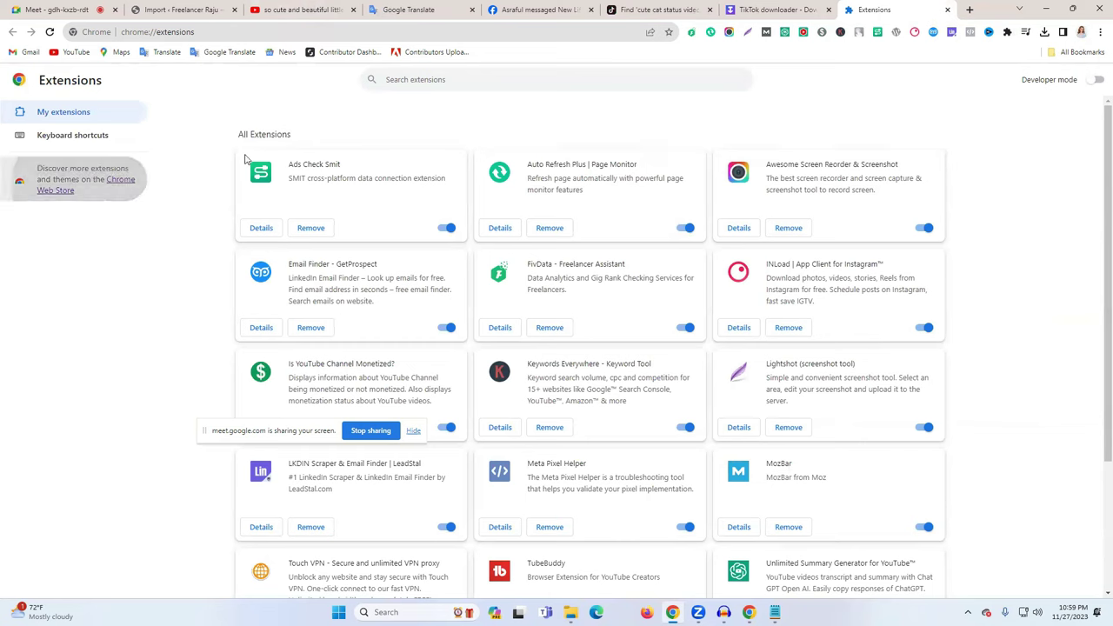
- Open the Chrome Web Store and search it for Lightshot using the copied name
click(126, 184)
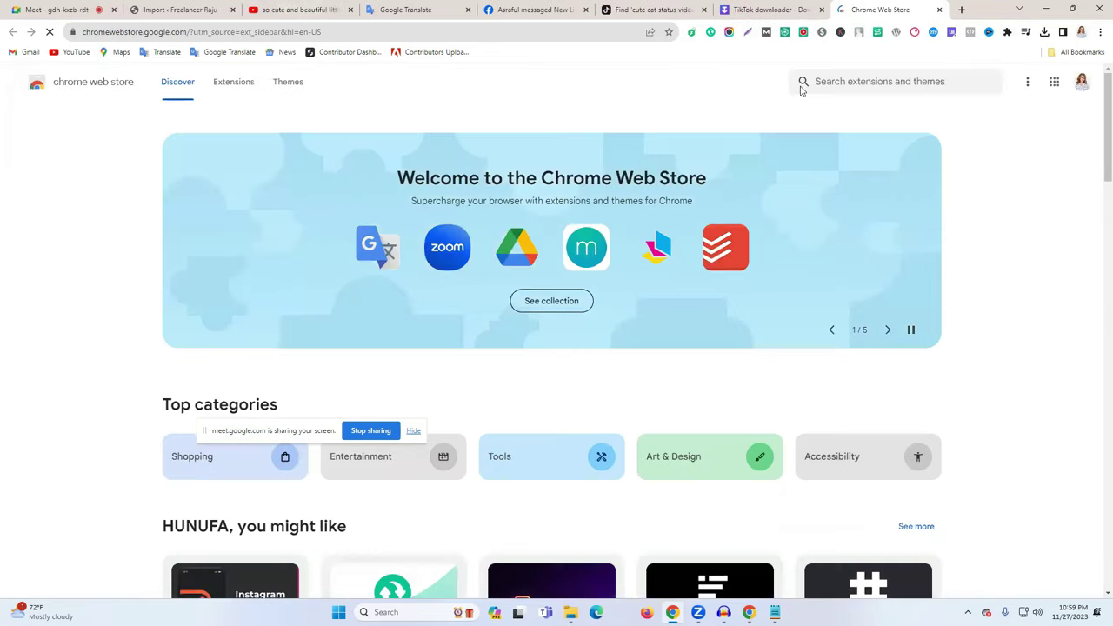
click(878, 81)
key(ctrl+v)
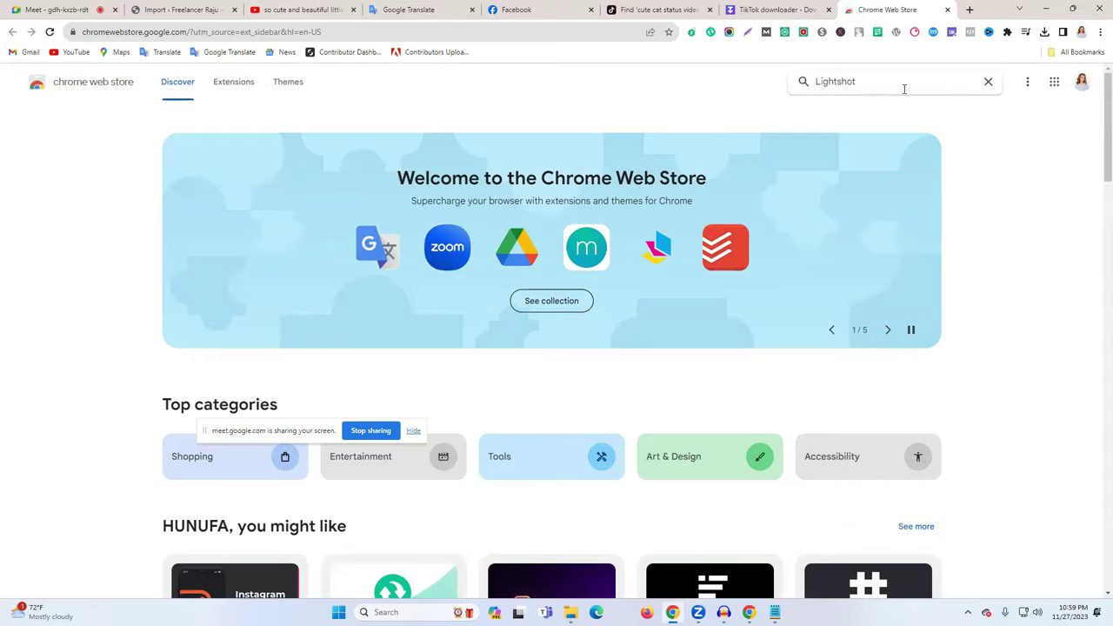
key(Return)
- View the store listings of Lightshot Pager and Lightshot Downloader
click(572, 311)
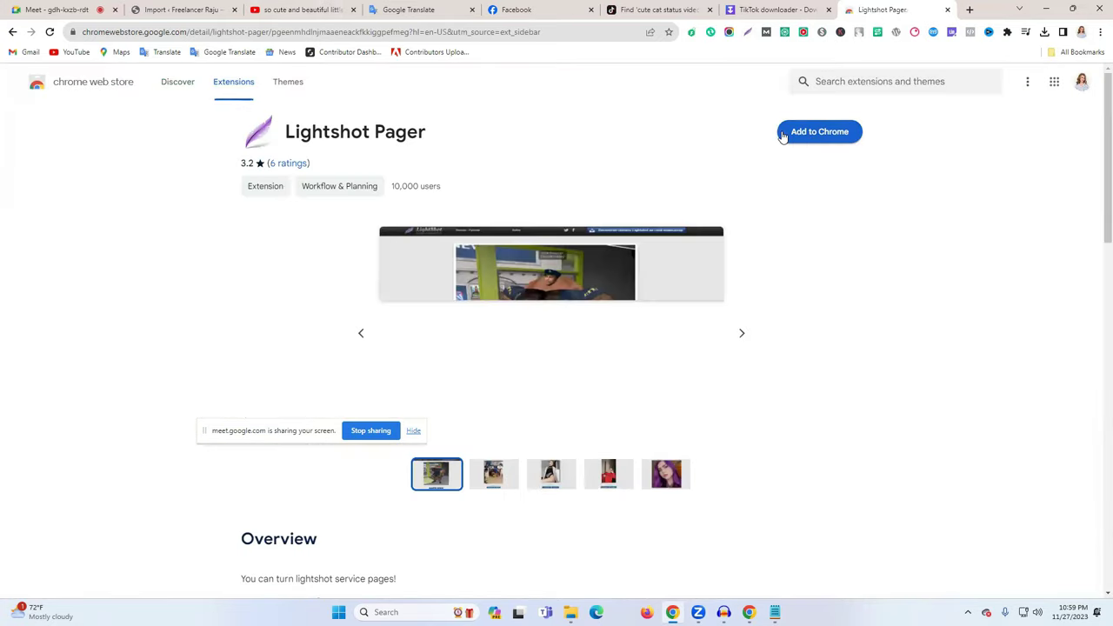
click(12, 32)
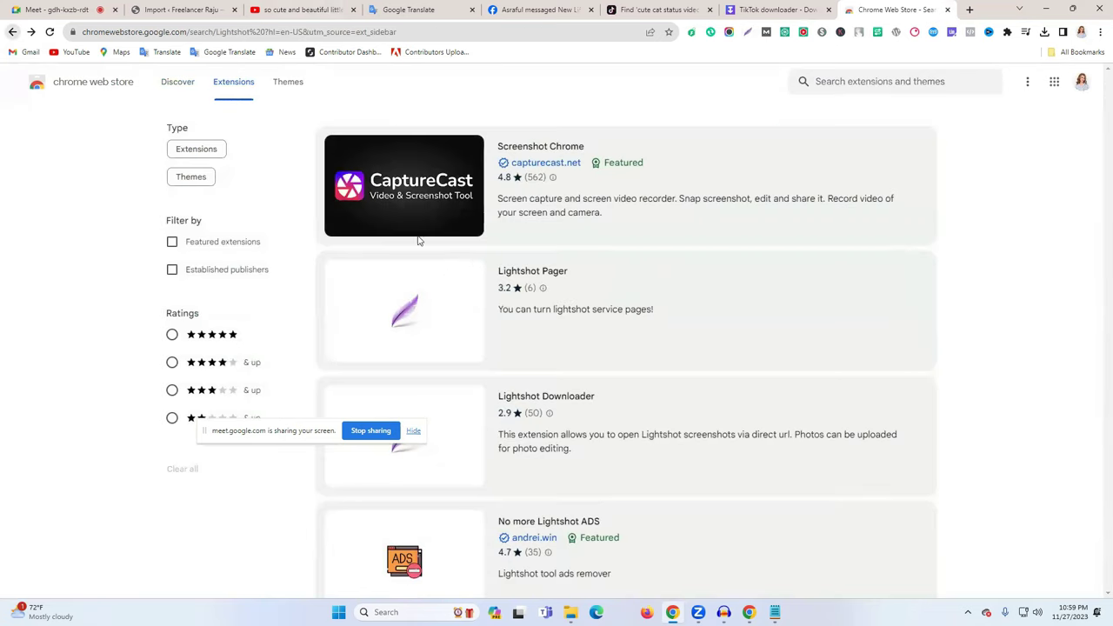
scroll(455, 373, down, 1)
click(597, 353)
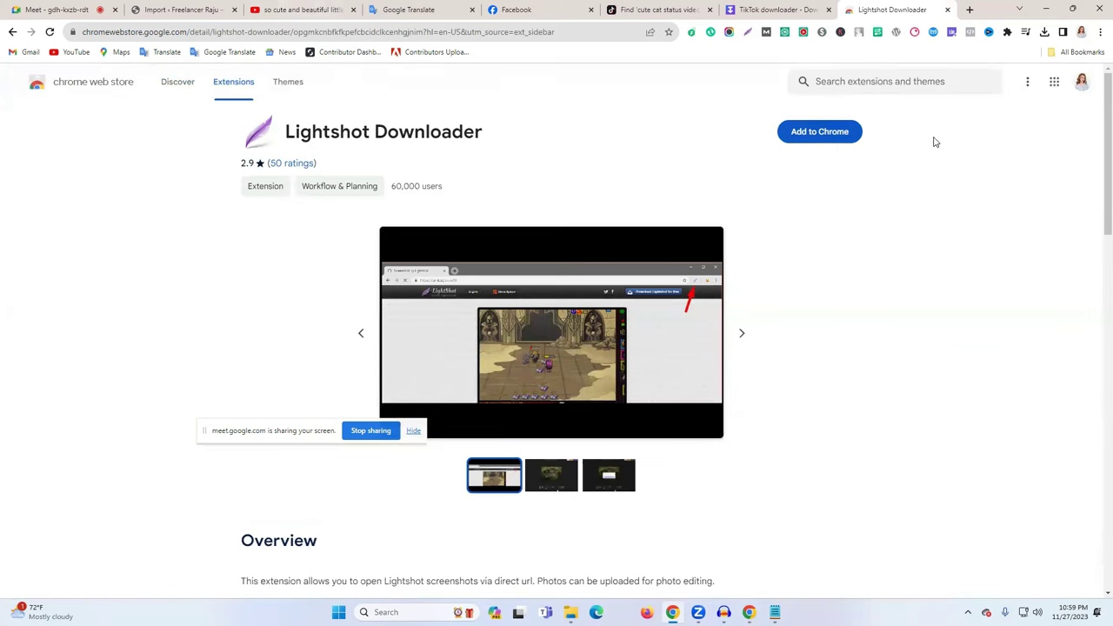
- Close the Chrome Web Store and TikTok downloader pages and return to the YouTube cat video
click(947, 10)
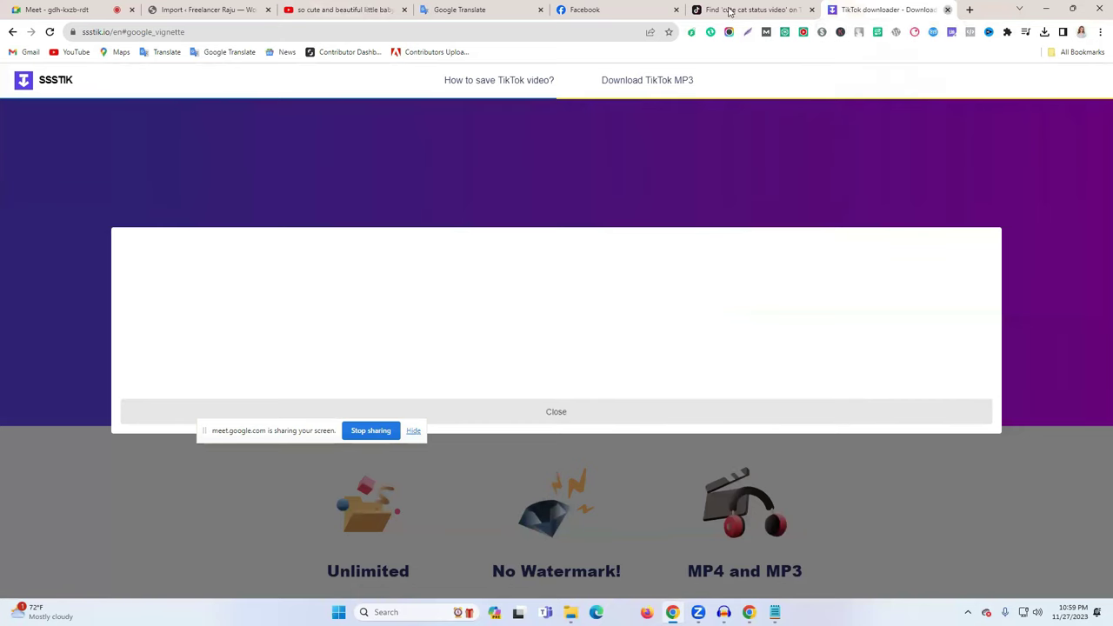
click(945, 11)
click(398, 10)
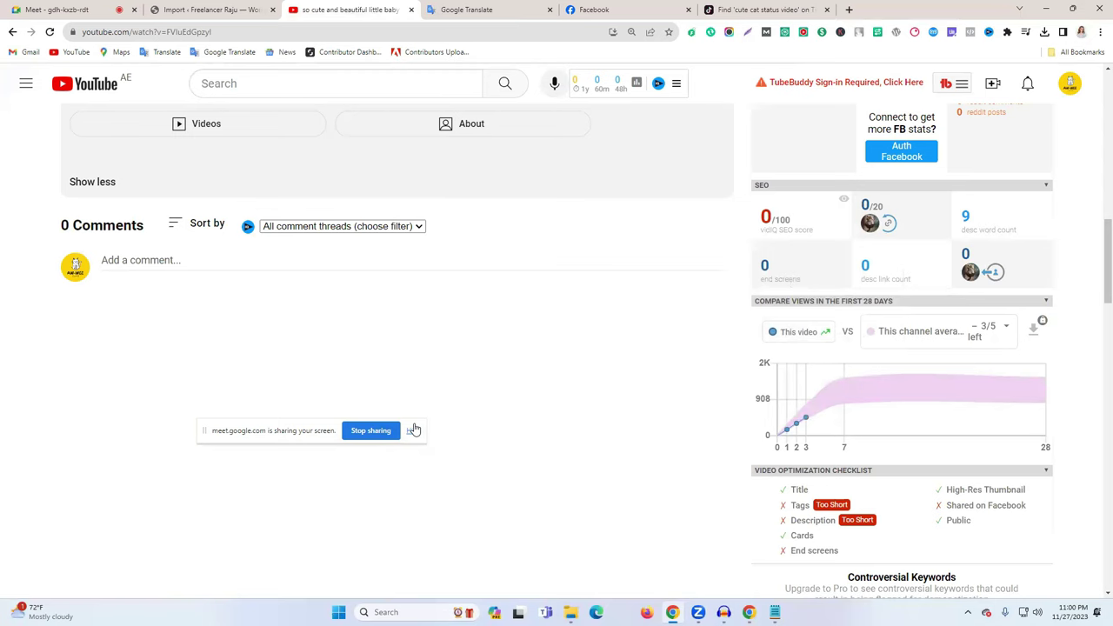
- Open the signed-in account's own YouTube channel page, Aw-wee Cats
scroll(509, 447, up, 3)
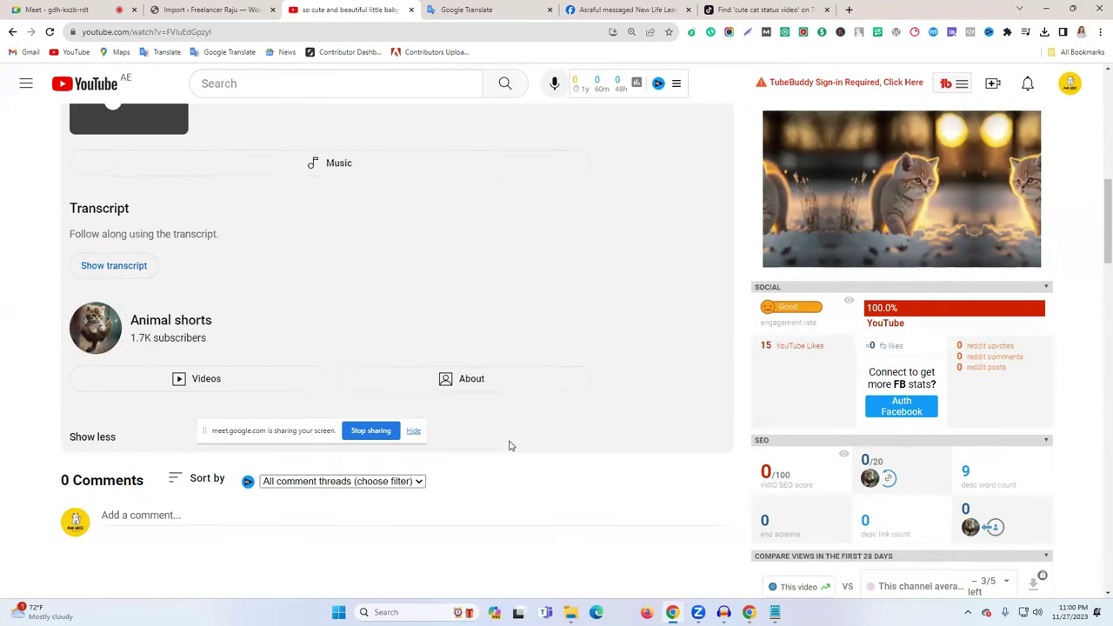
scroll(510, 446, up, 2)
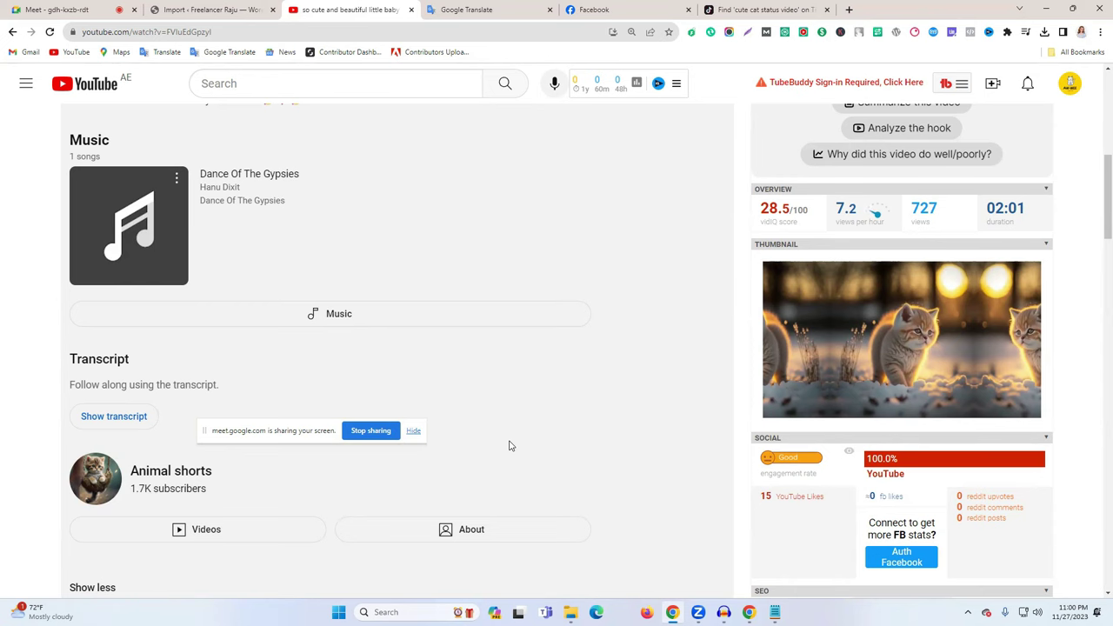
scroll(492, 347, up, 7)
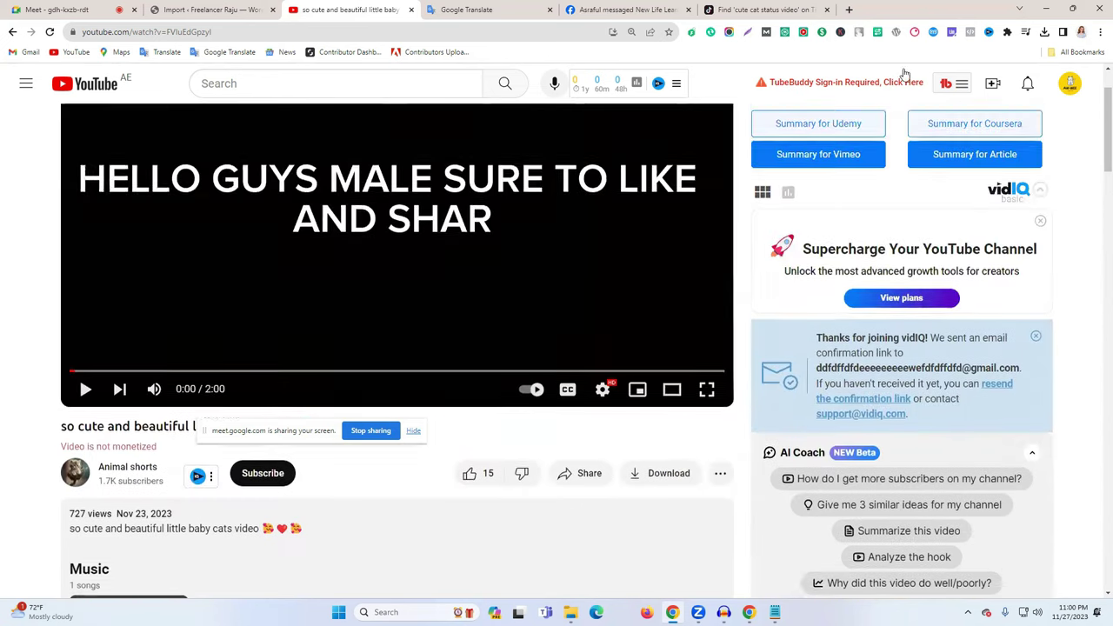
click(1066, 89)
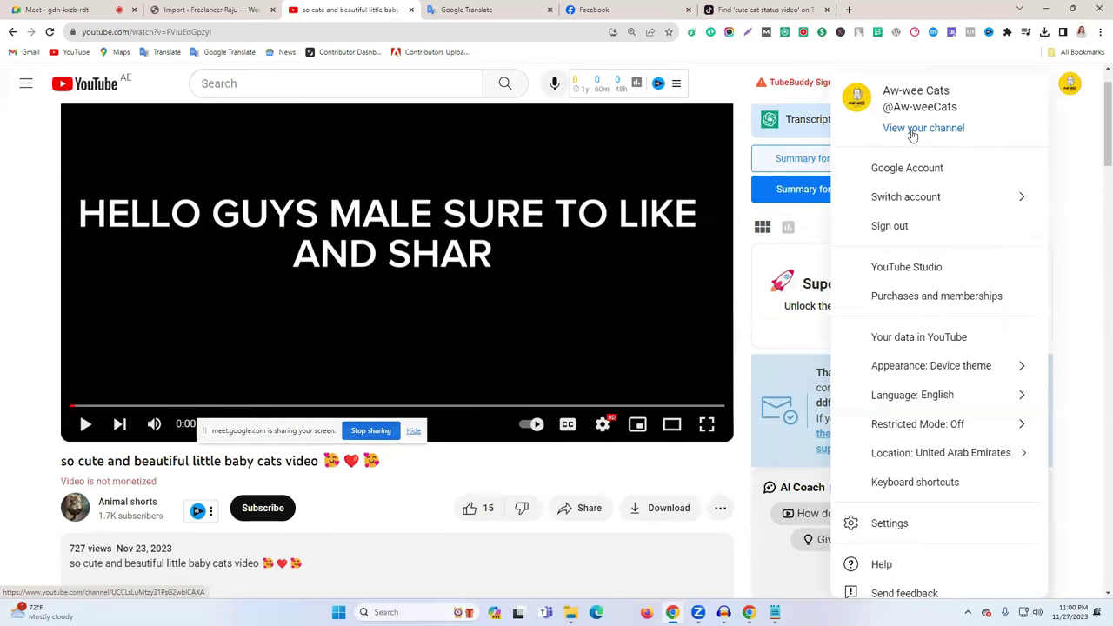
click(912, 135)
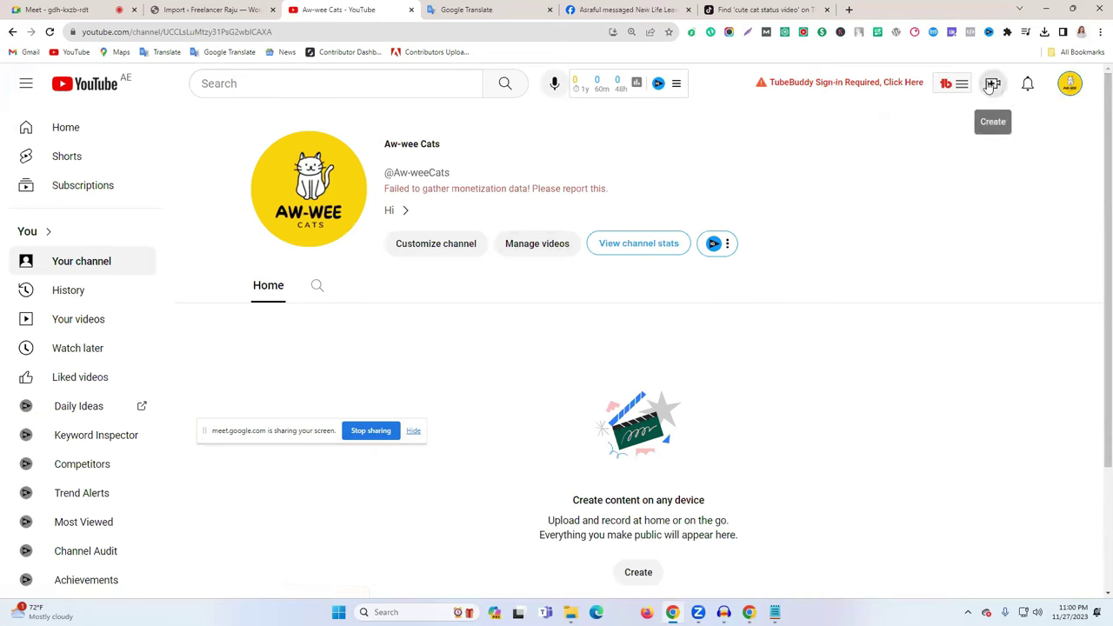
- Start a new video upload for the Aw-wee Cats channel in YouTube Studio
click(991, 84)
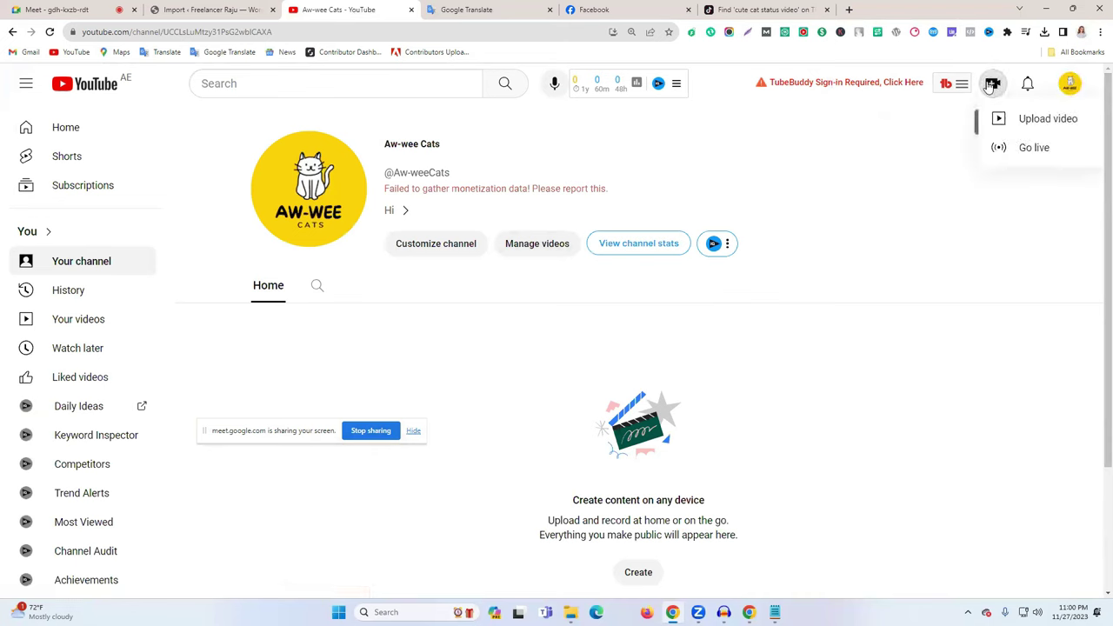
click(1050, 120)
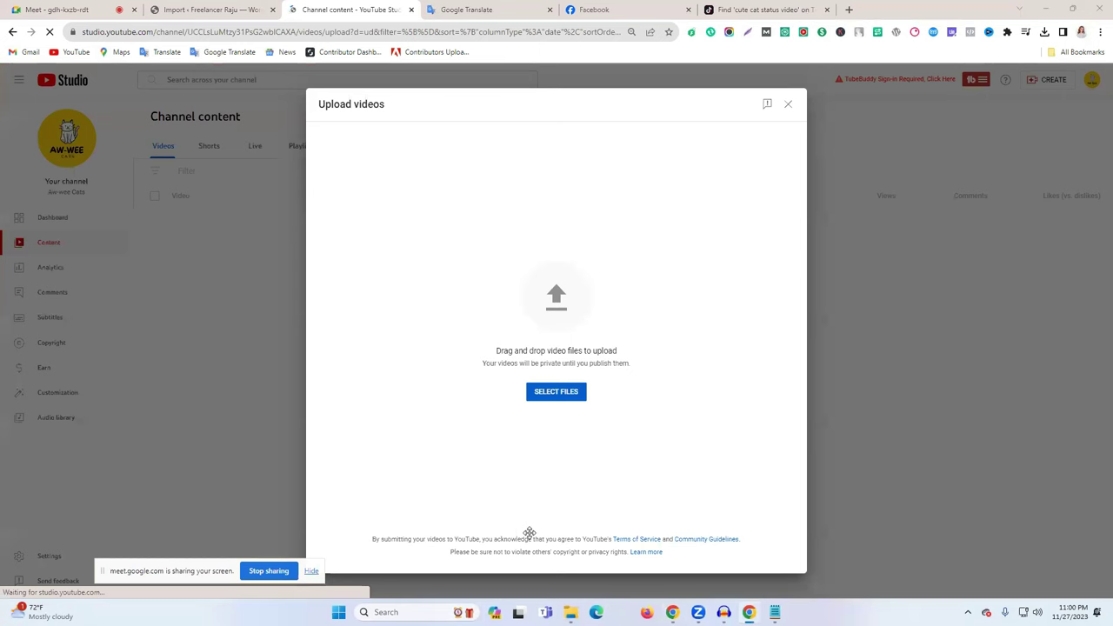
click(938, 271)
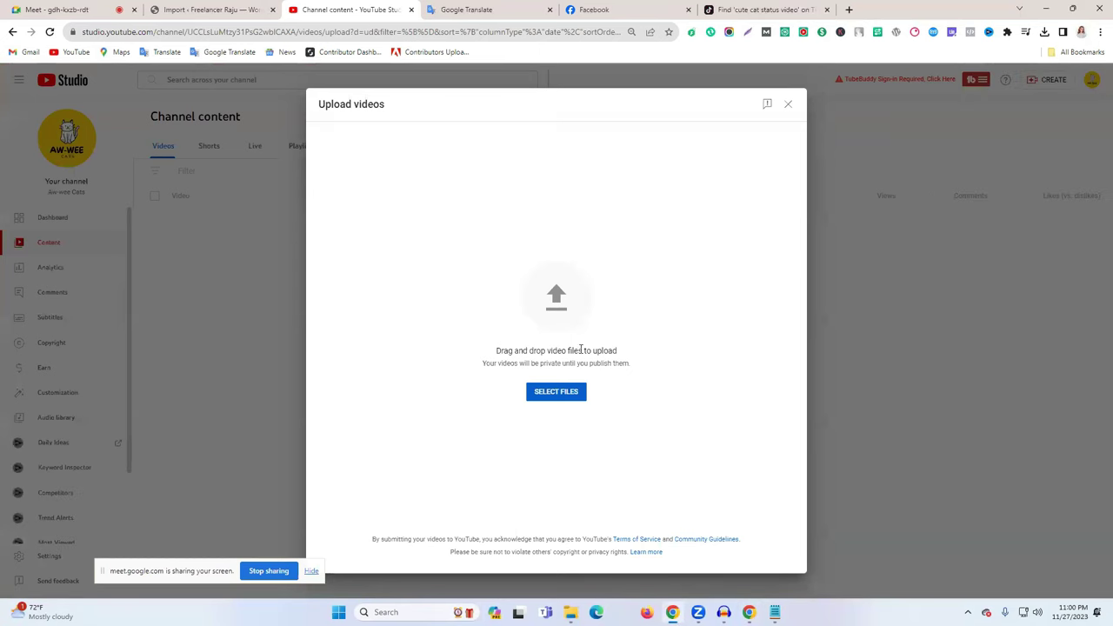
click(548, 299)
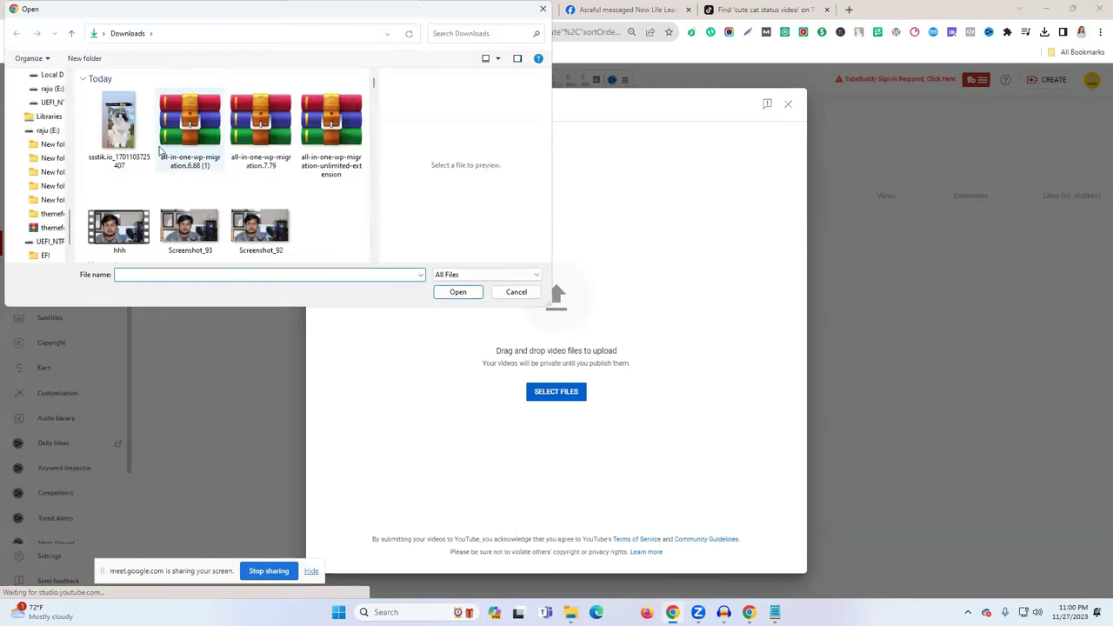
click(119, 126)
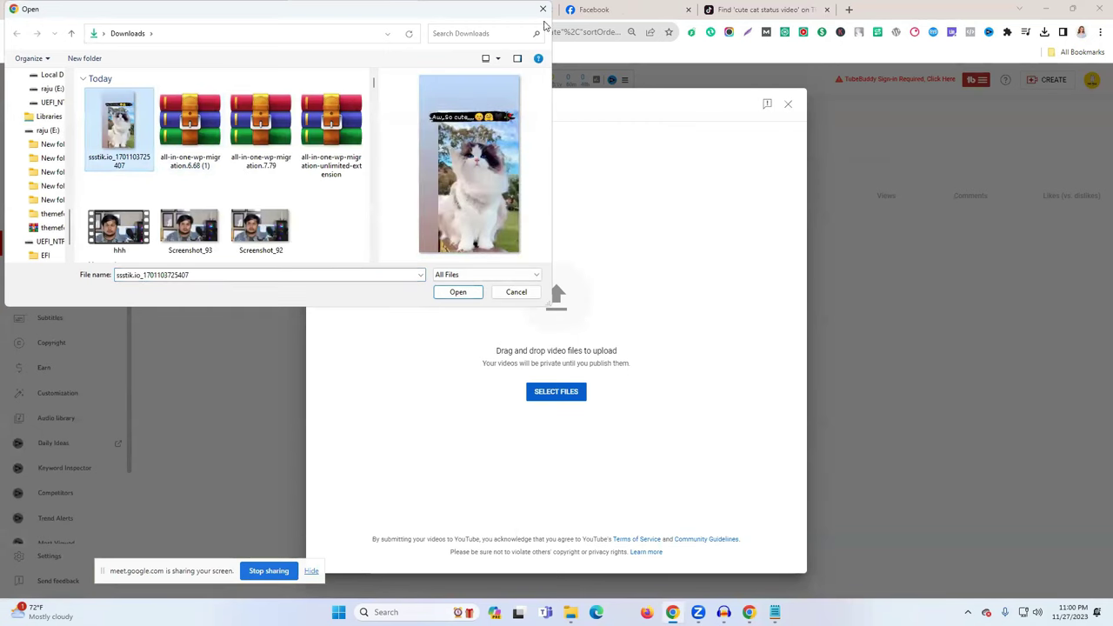
click(542, 9)
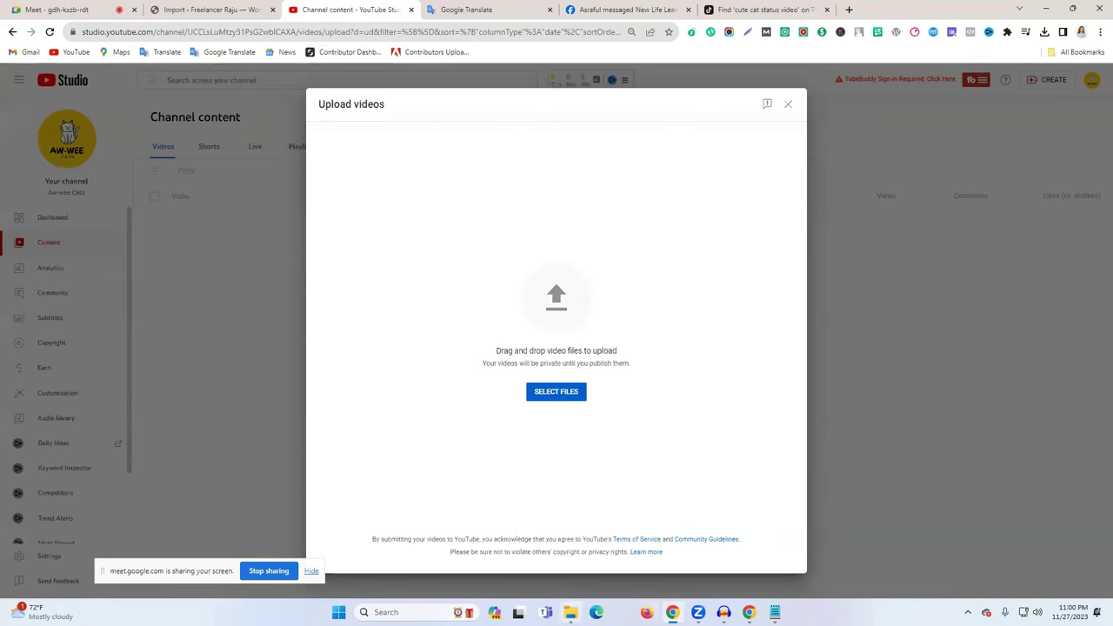
- Upload the cat video ssstik.io_1701103725407.mp4 by dropping it from the file manager into the upload dialog
key(alt+Tab)
click(59, 265)
drag(298, 142, 533, 300)
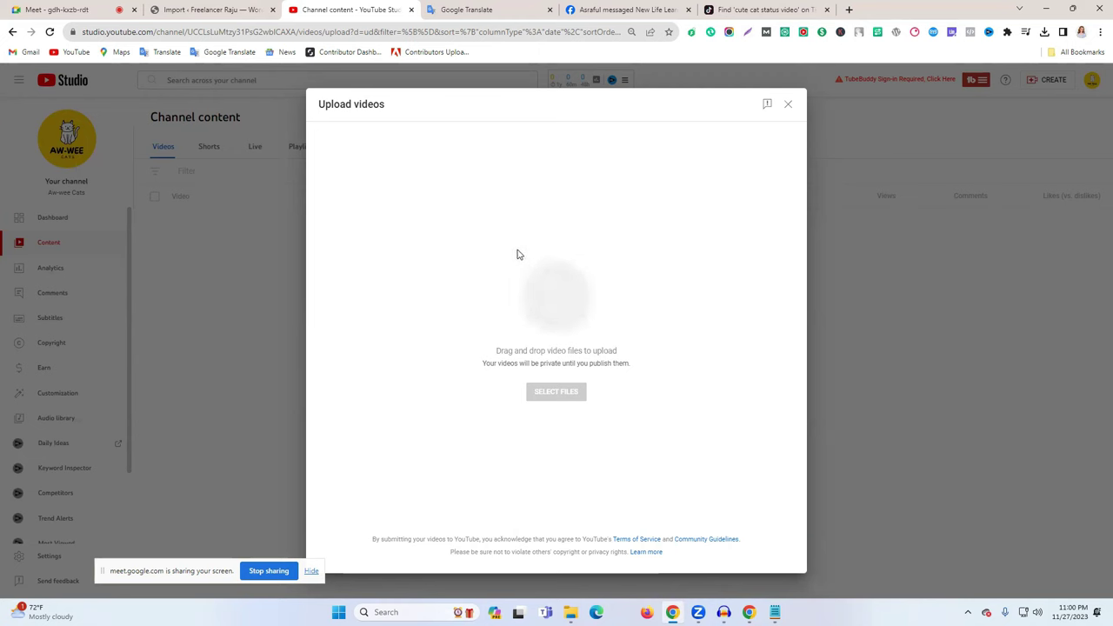
- Review the upload's details form and clear the default file-name title
triple_click(465, 228)
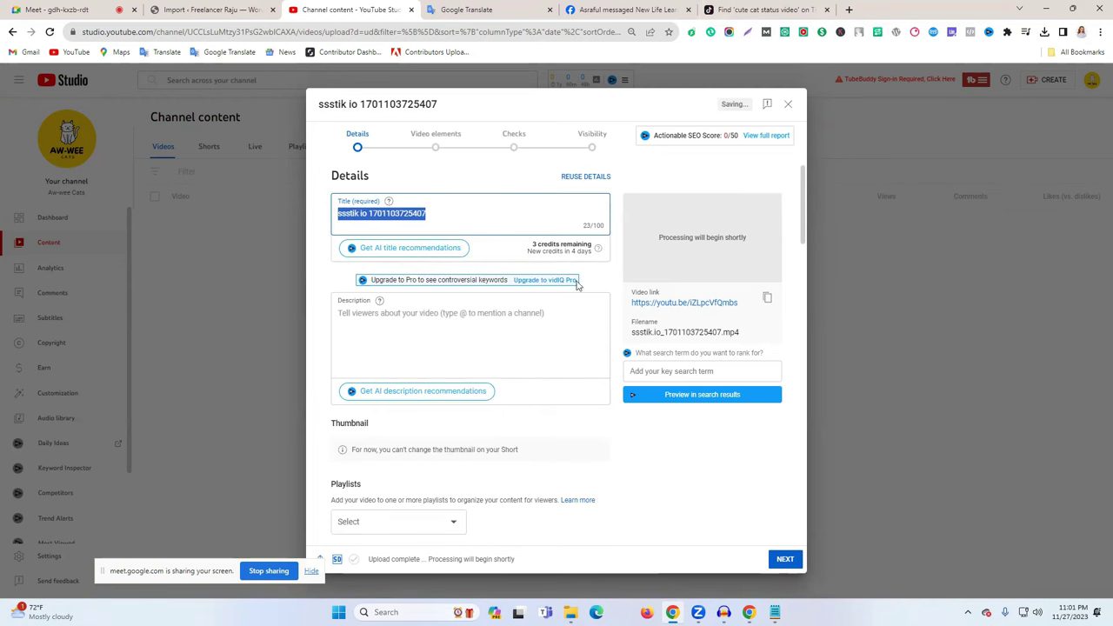
scroll(444, 417, down, 3)
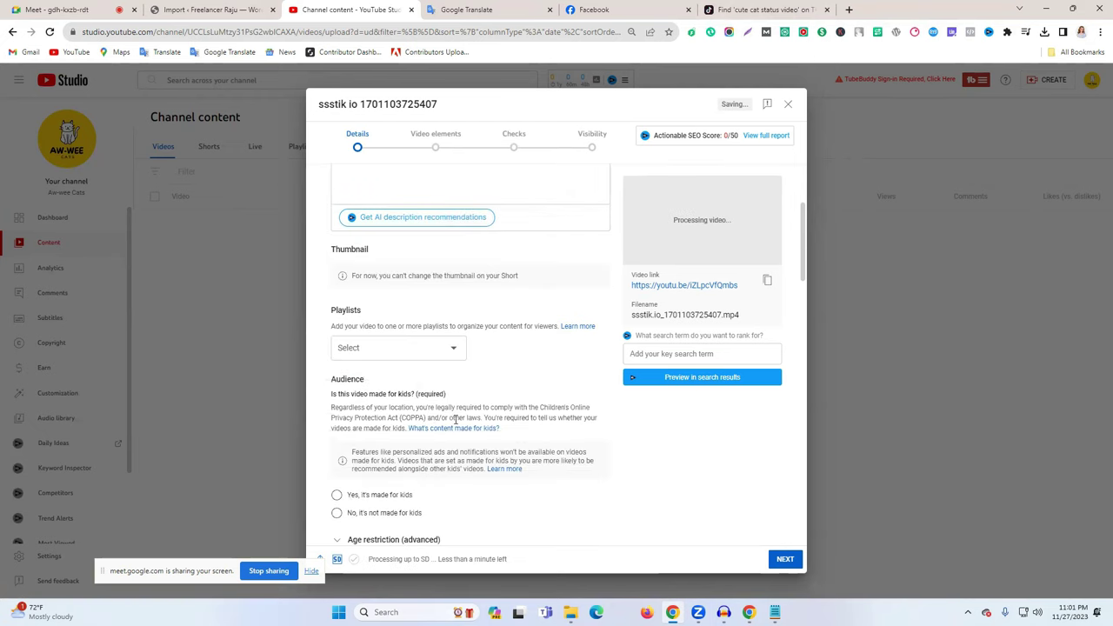
scroll(499, 439, up, 3)
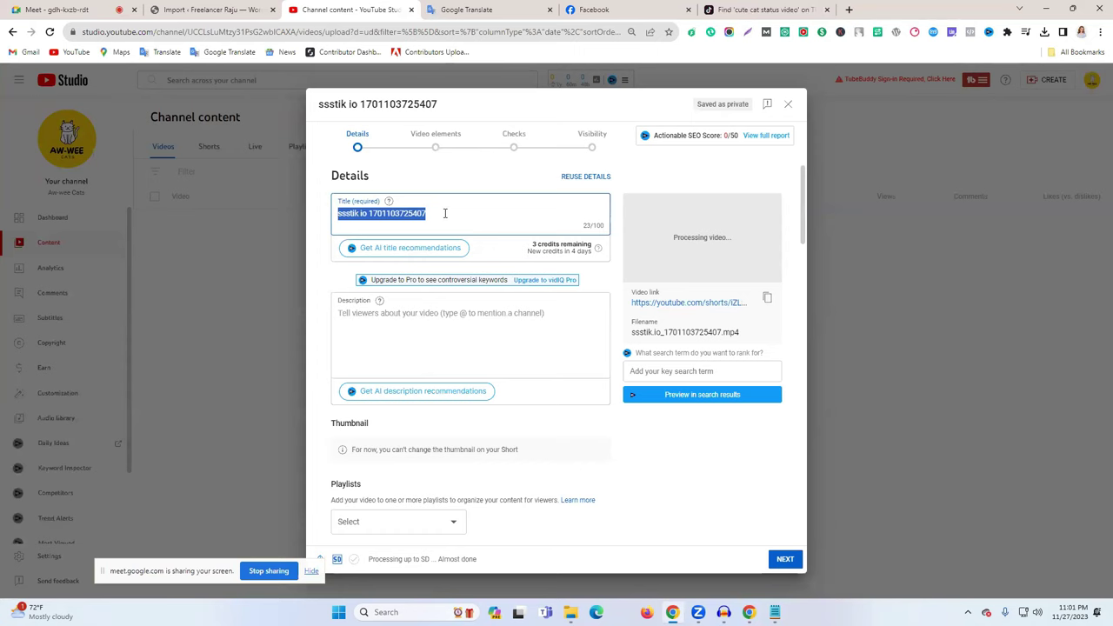
key(BackSpace)
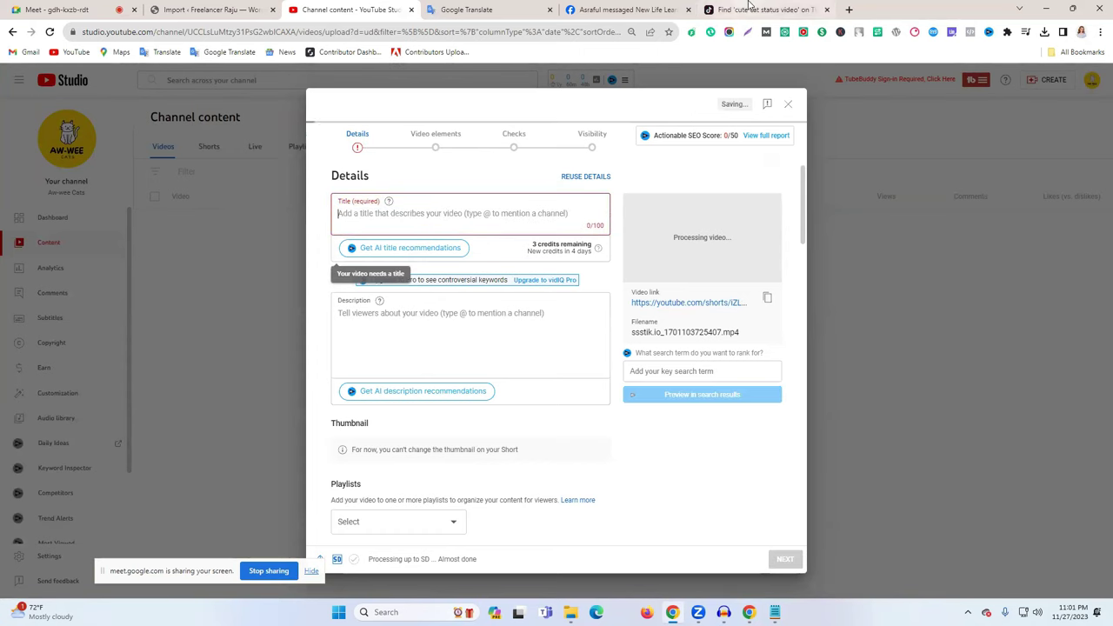
- Review the source TikTok cat video's caption and playback, close it and return to the YouTube Studio upload form
click(765, 9)
drag(821, 125, 876, 126)
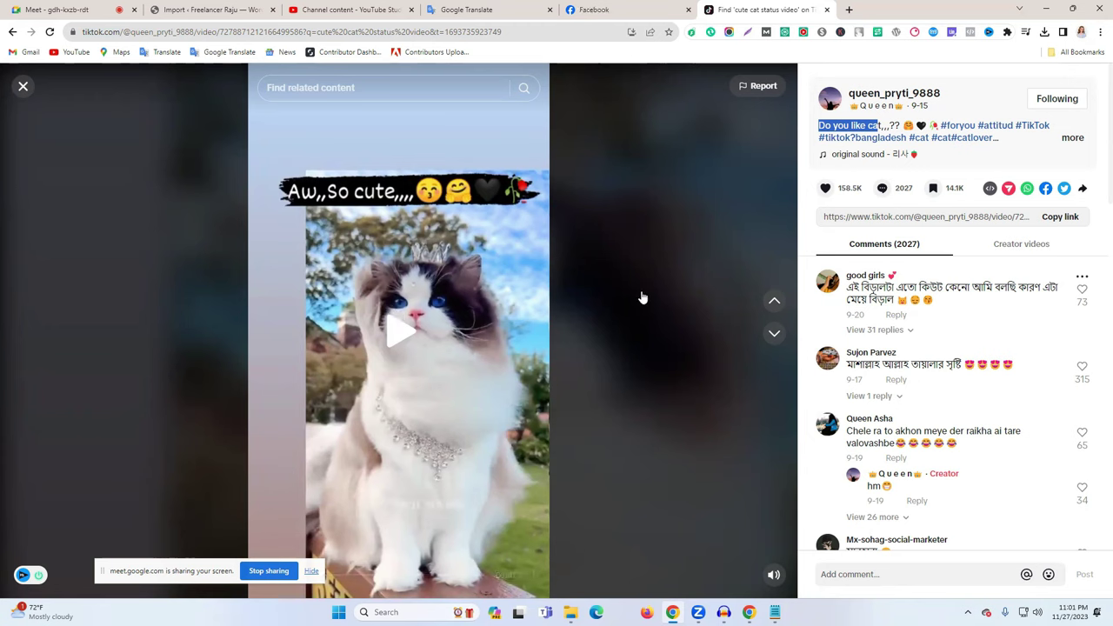
click(396, 424)
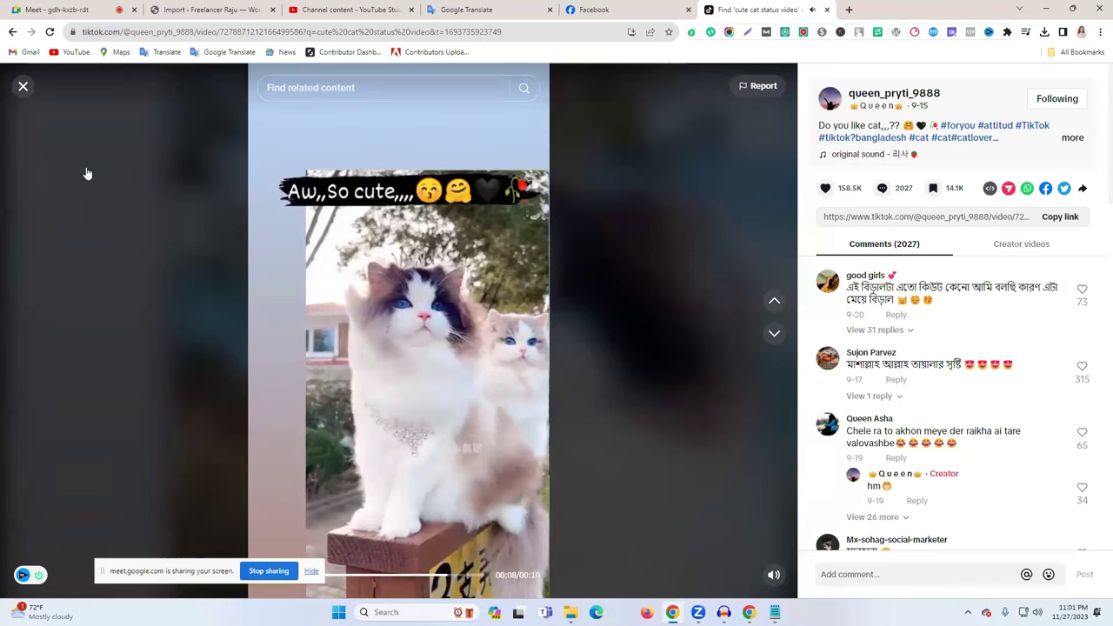
click(24, 86)
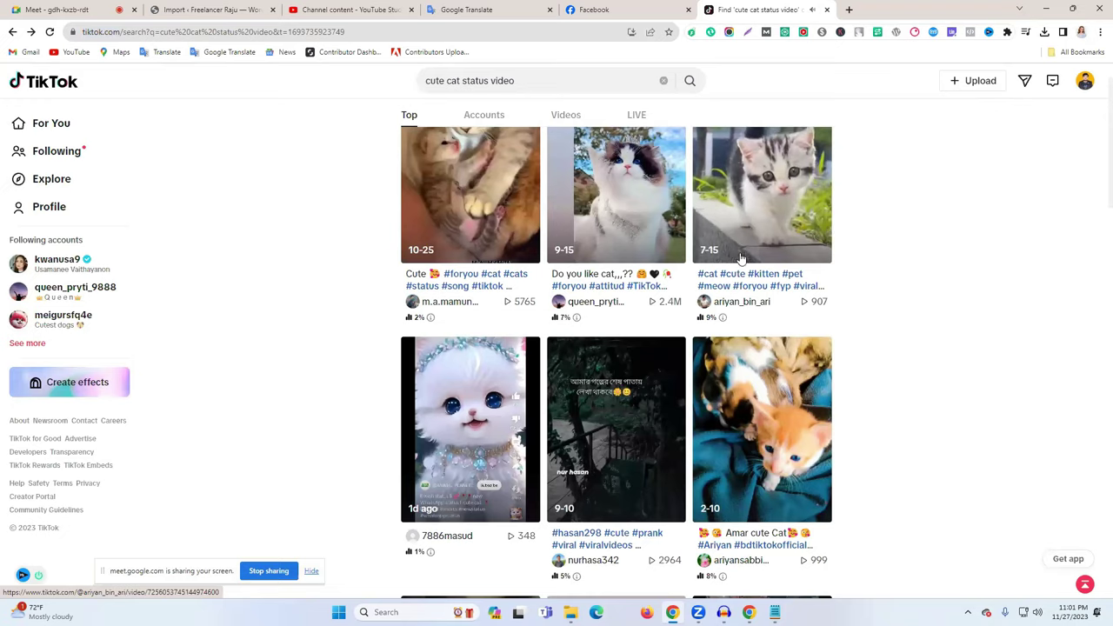
click(341, 9)
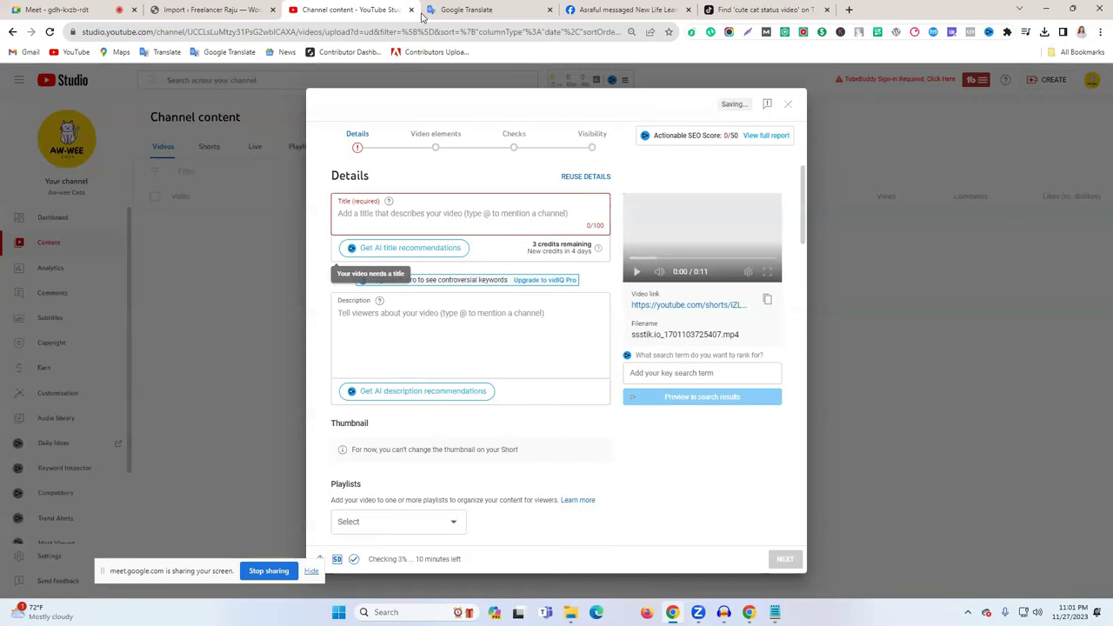
- Open YouTube in a new browser tab and search for "aw cute cat"
click(737, 9)
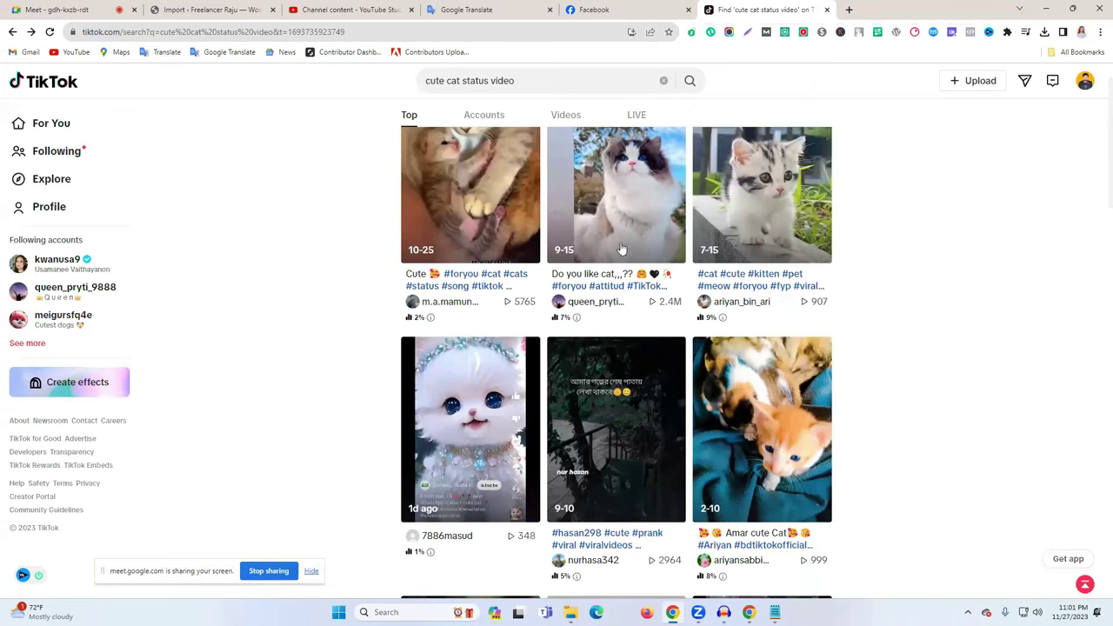
click(848, 9)
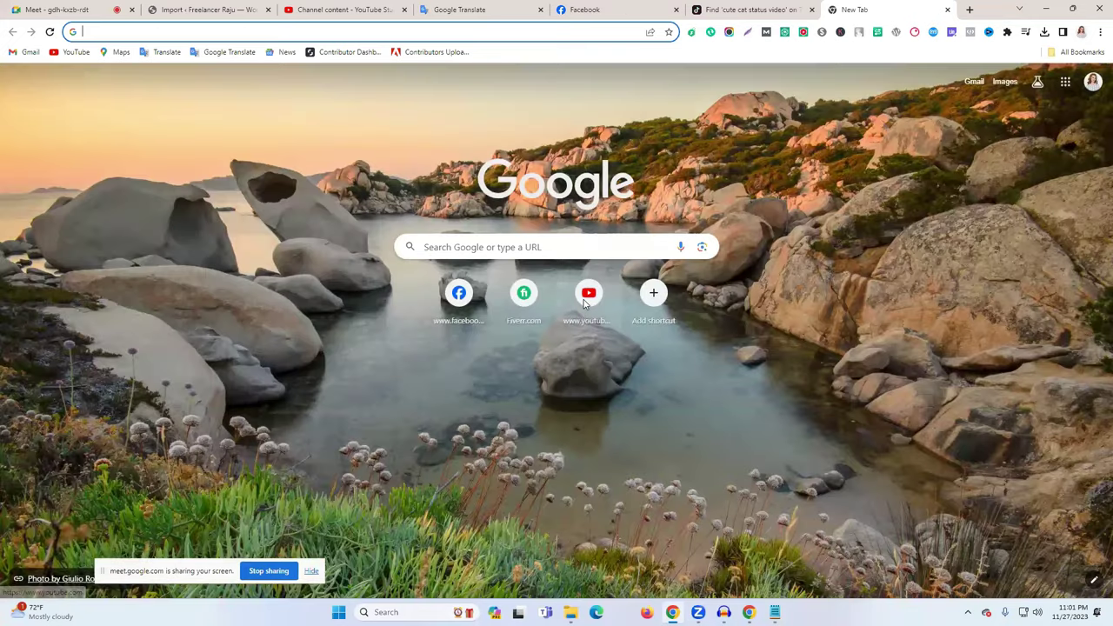
click(588, 294)
click(446, 83)
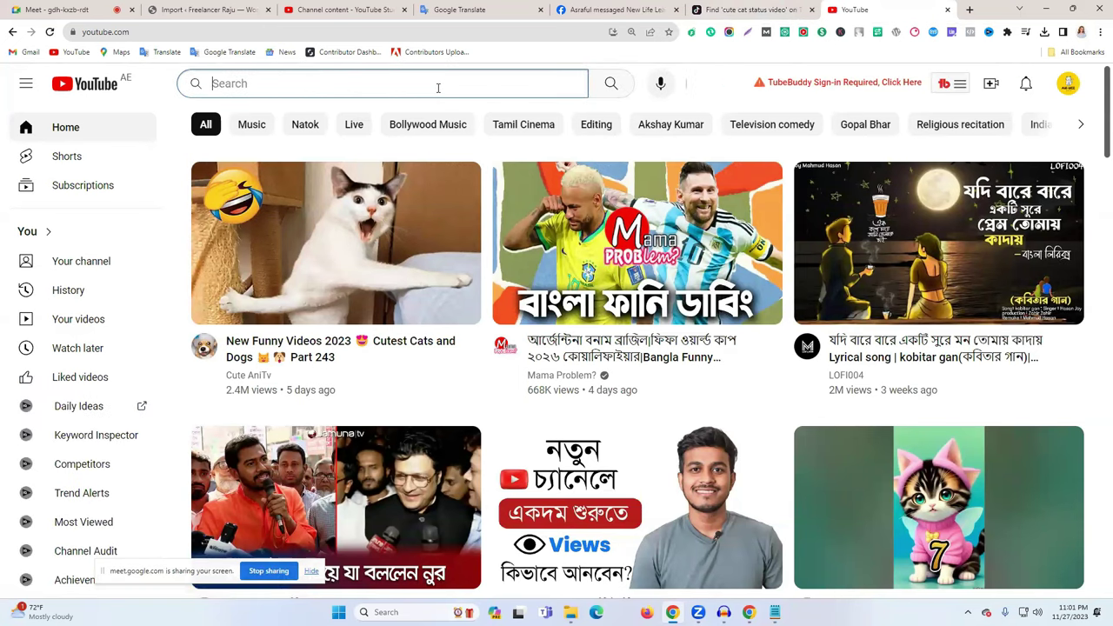
text(aw)
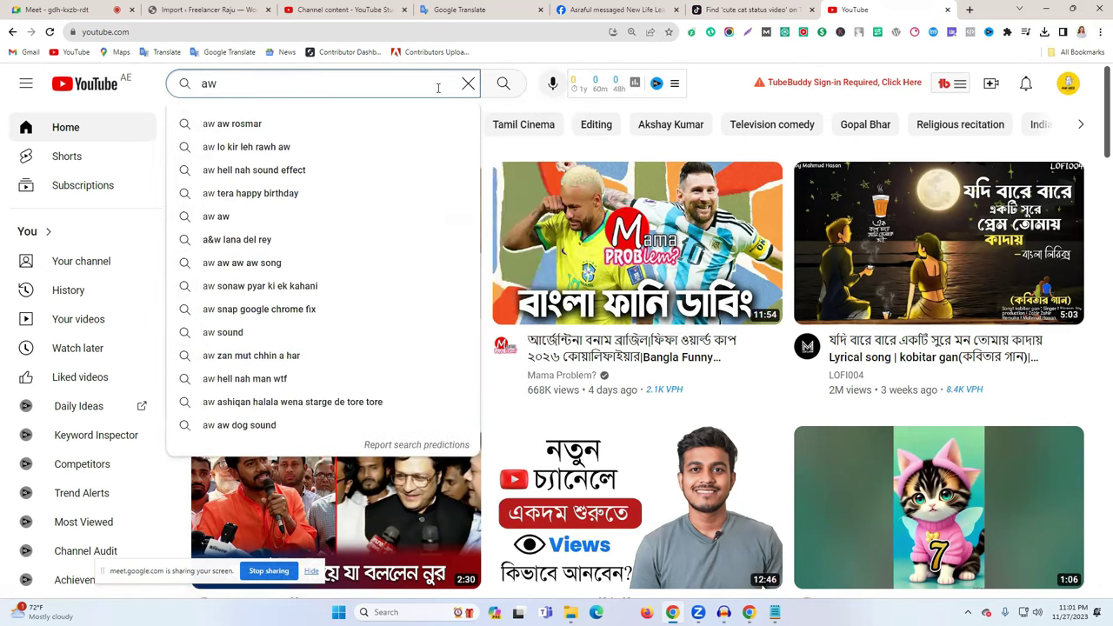
text( cu)
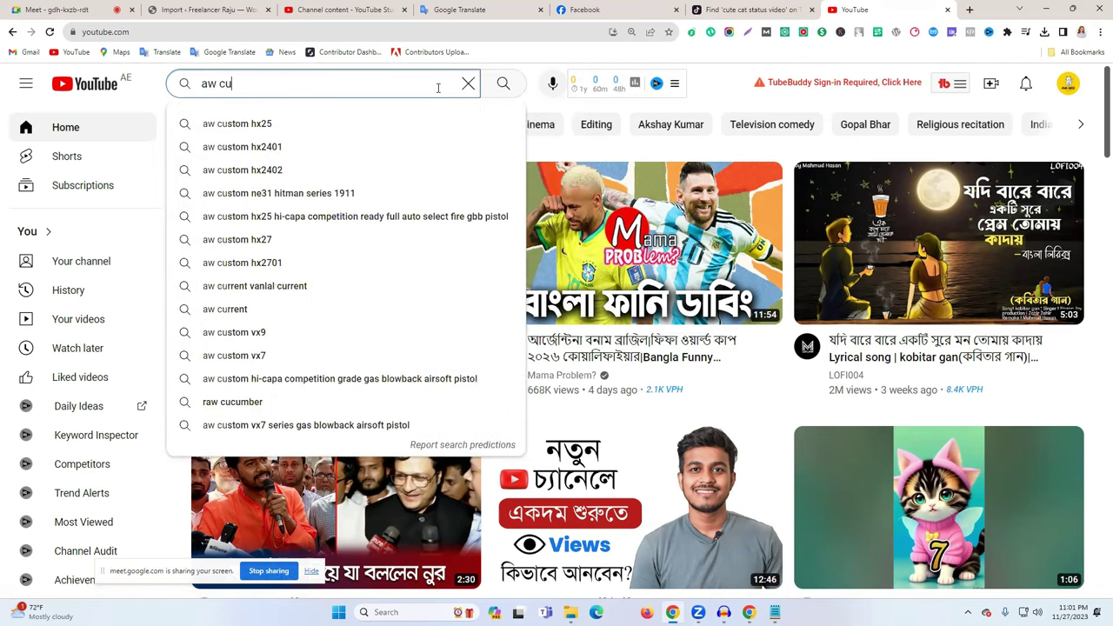
text(te ca)
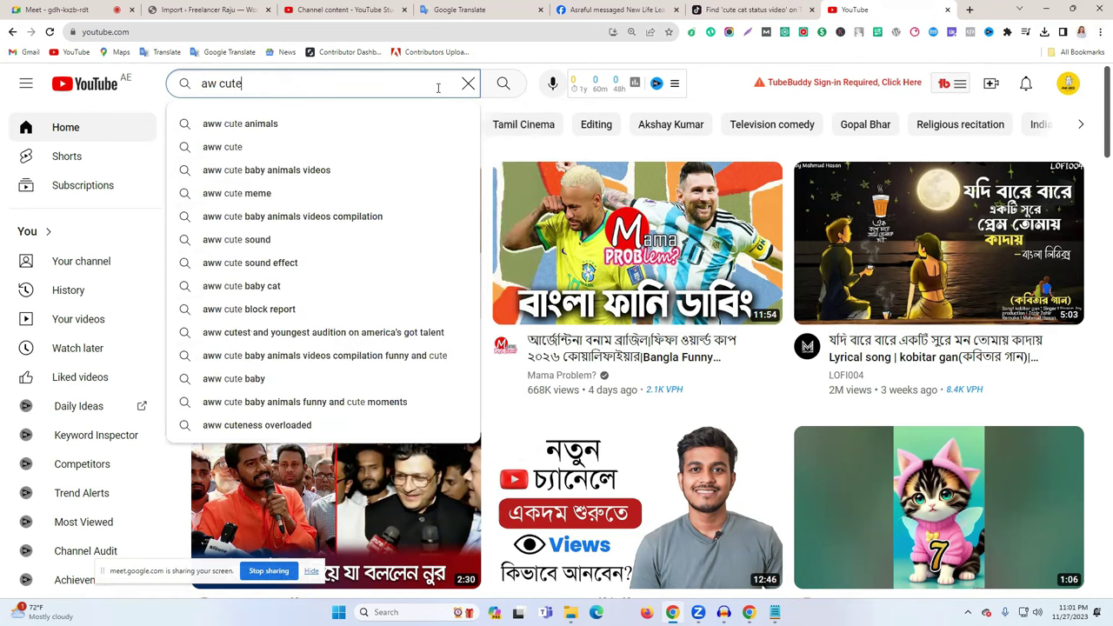
text(t)
key(Return)
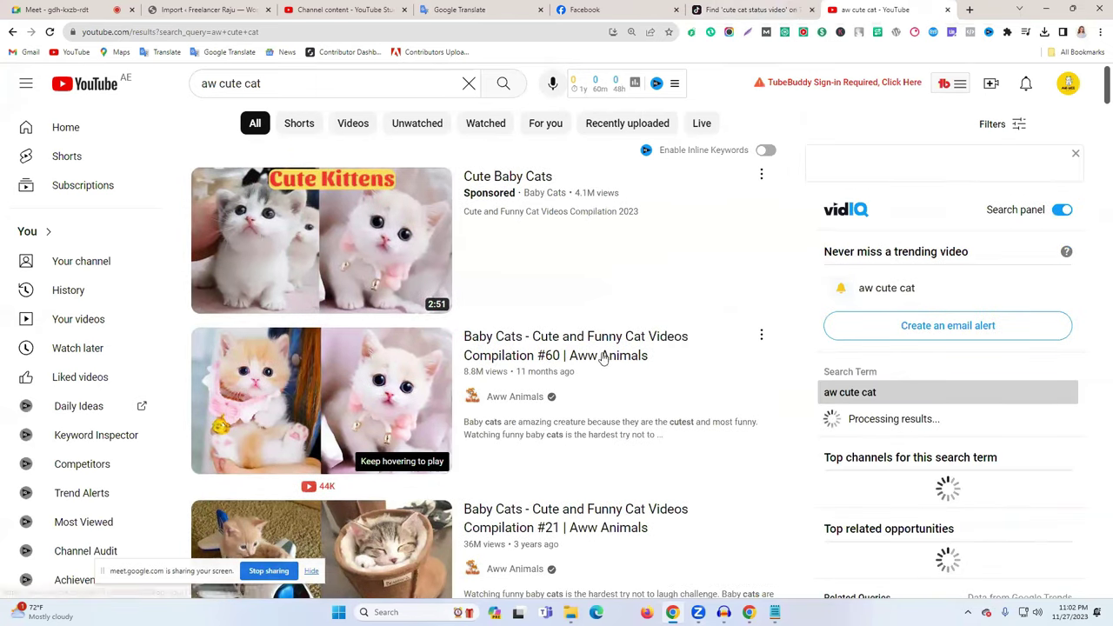
- Browse the search results for similar cat titles and open the Wow Animals Short "Aw CUTE CATS II Winter special"
scroll(599, 400, down, 1)
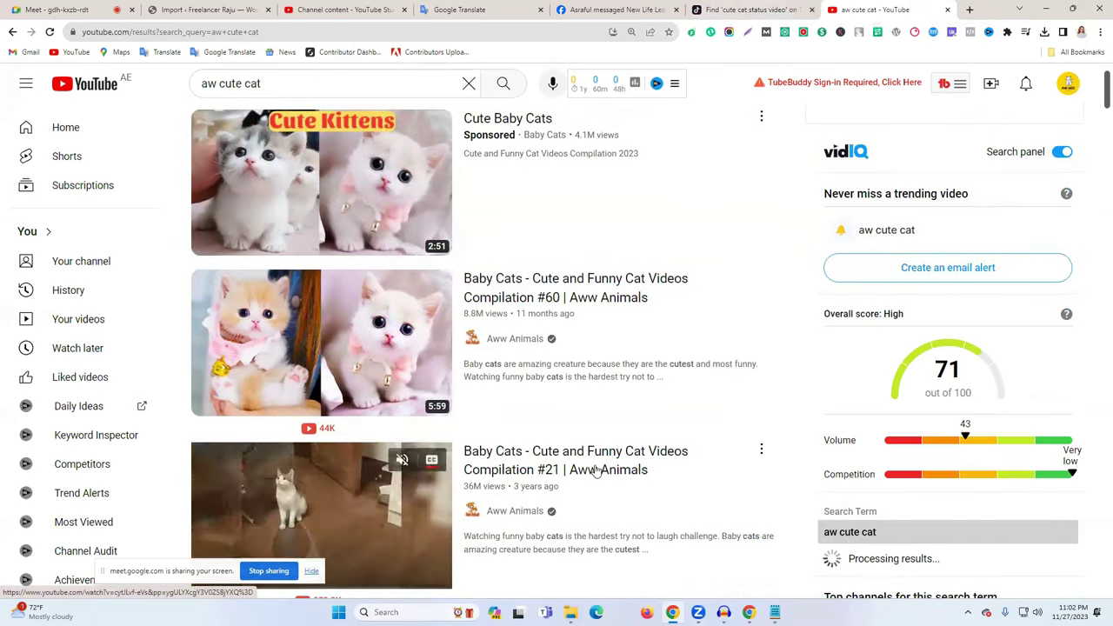
scroll(646, 474, down, 3)
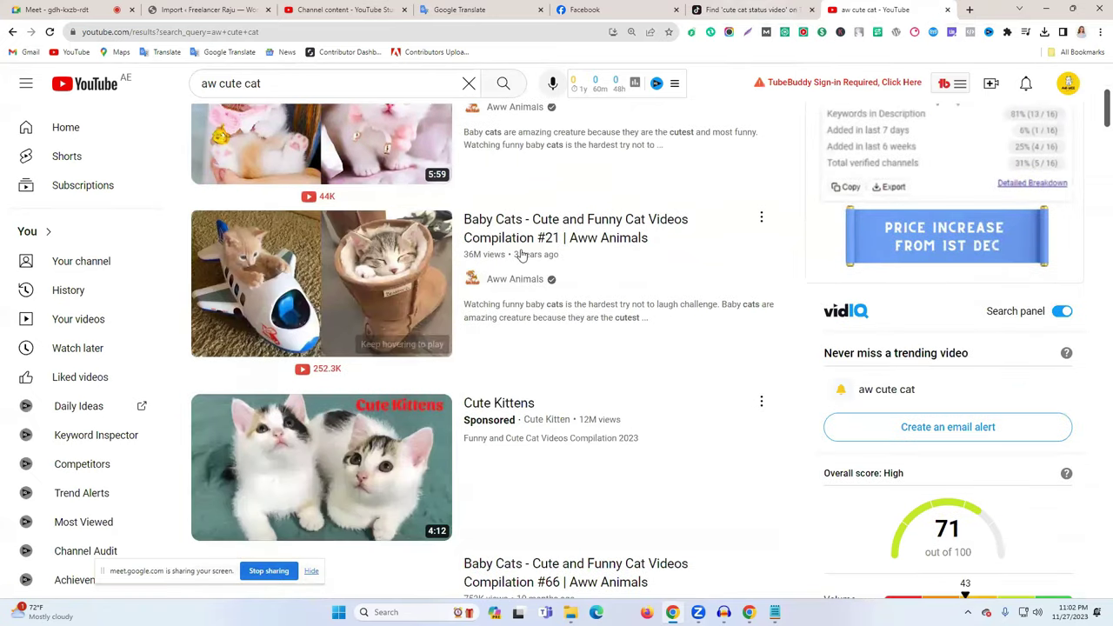
scroll(615, 349, down, 3)
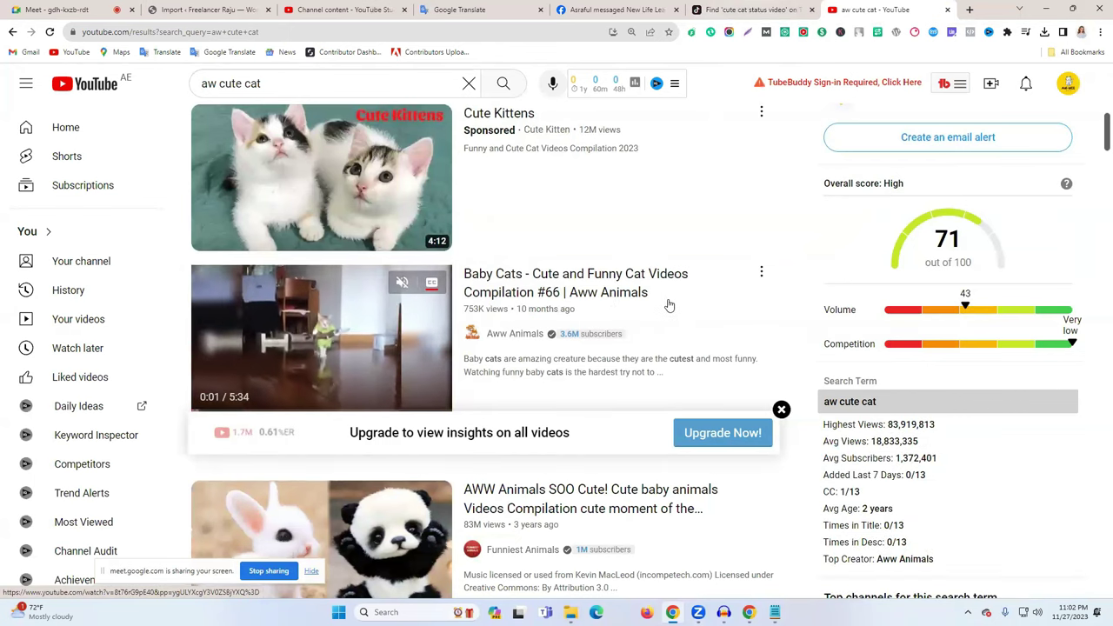
scroll(661, 300, down, 3)
scroll(582, 348, down, 1)
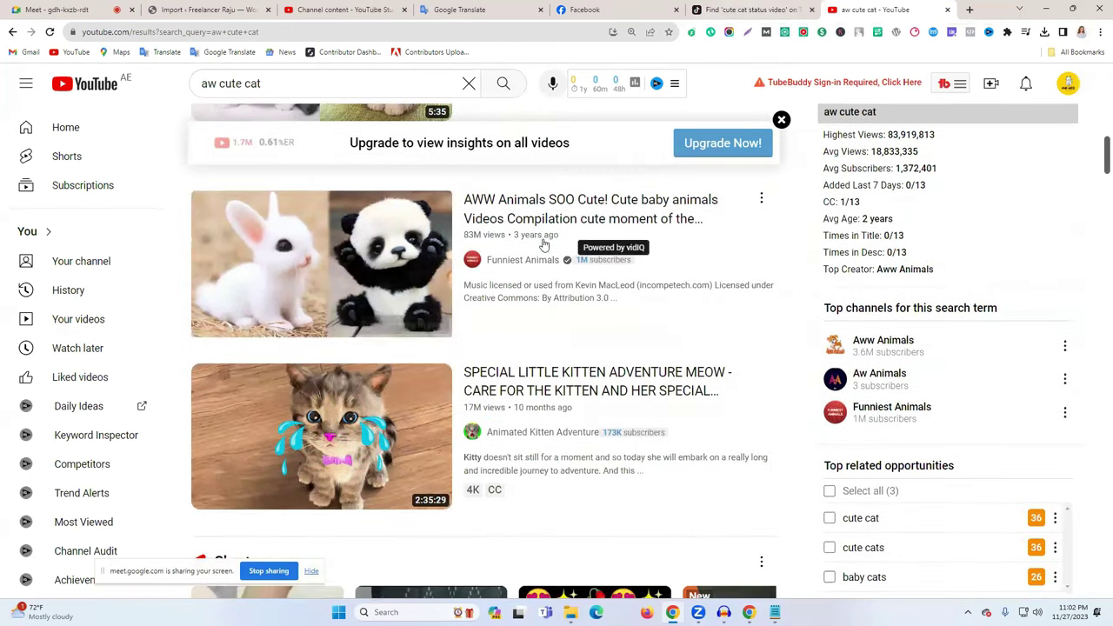
scroll(543, 387, down, 7)
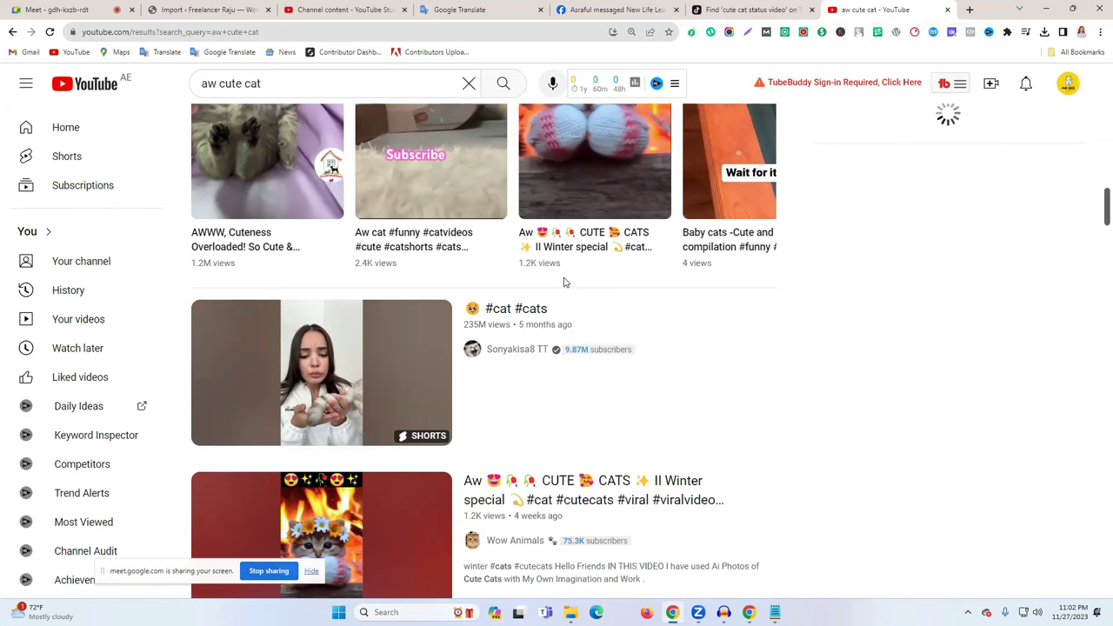
scroll(570, 268, down, 3)
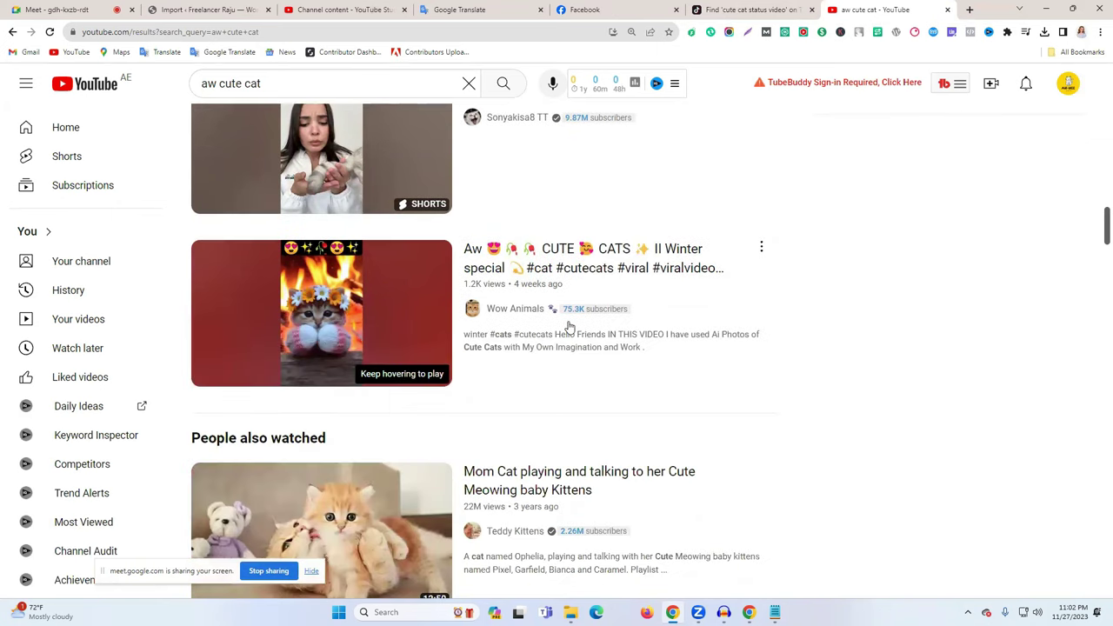
click(578, 264)
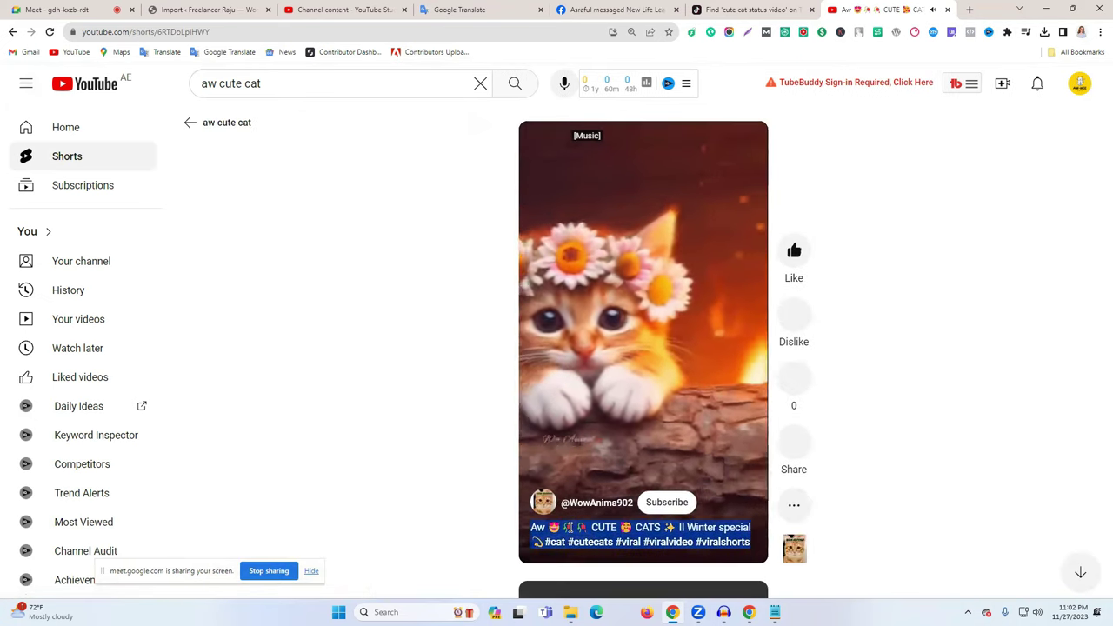
- Replace the Google Translate source text with the Short's title "Aw CUTE CATS II Winter special", including its emojis and hashtags
click(452, 9)
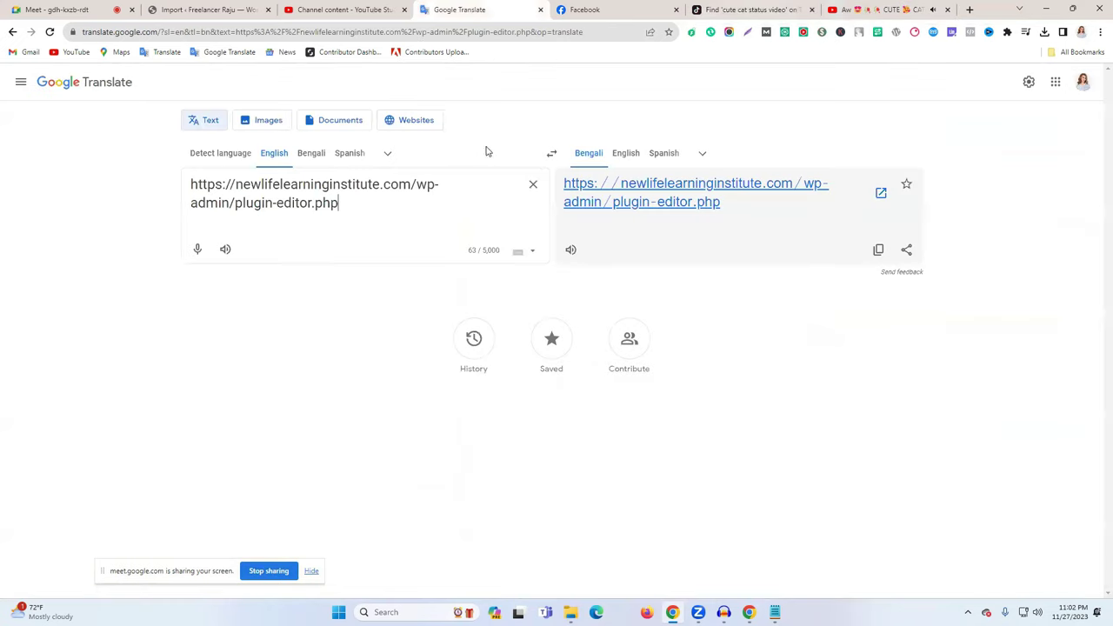
click(533, 183)
text(Aw 🤩 🎋 🎋 CUTE 😍 CATS ✨ II Winter special 💫 #cat #cutecats #viral #viralvideo #viralshorts)
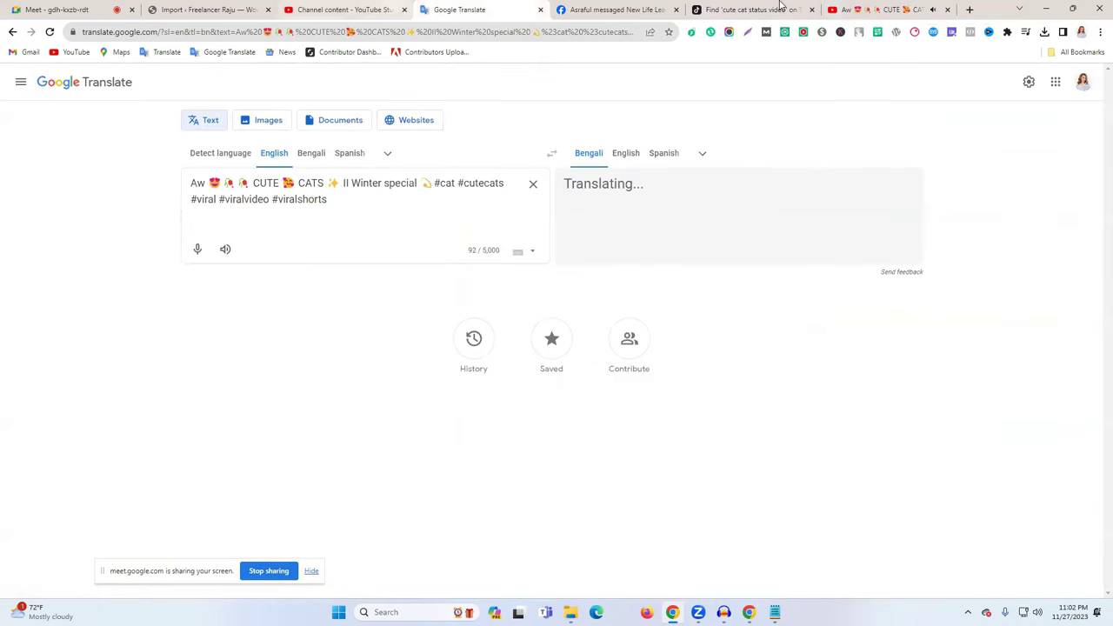
click(782, 9)
click(883, 9)
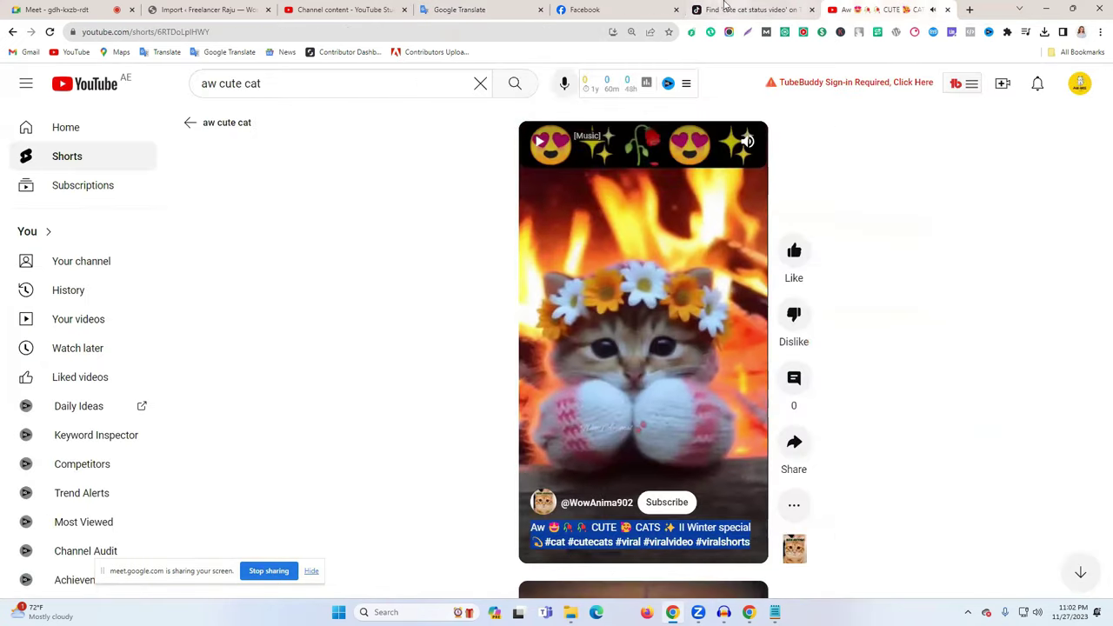
click(488, 7)
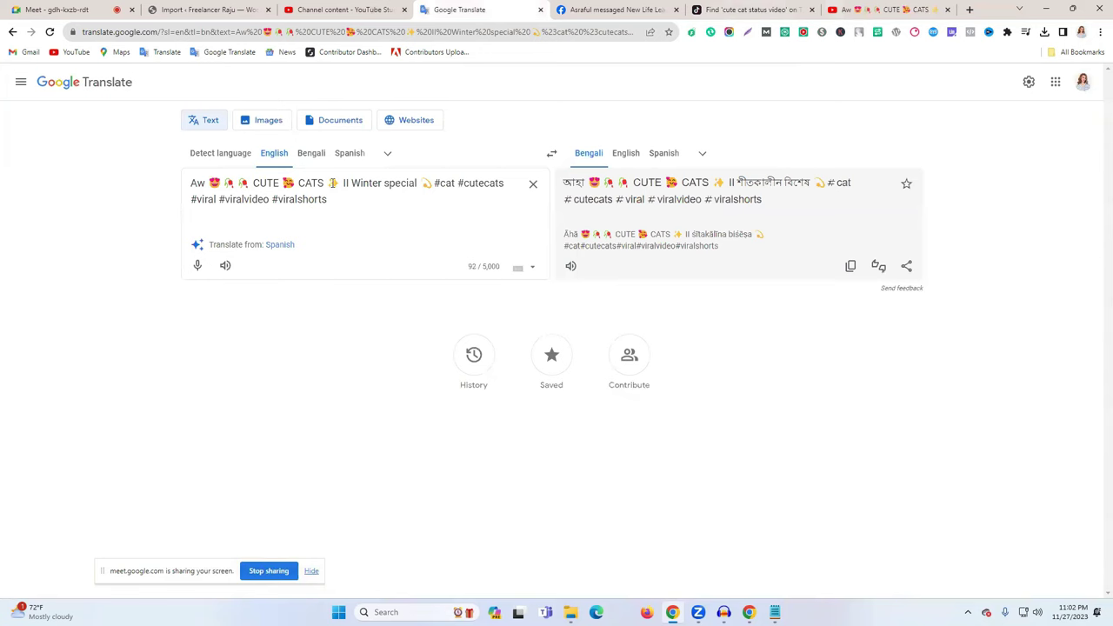
- Open vidiq.com in a new browser tab and dismiss the Google sign-in prompt
key(ctrl+t)
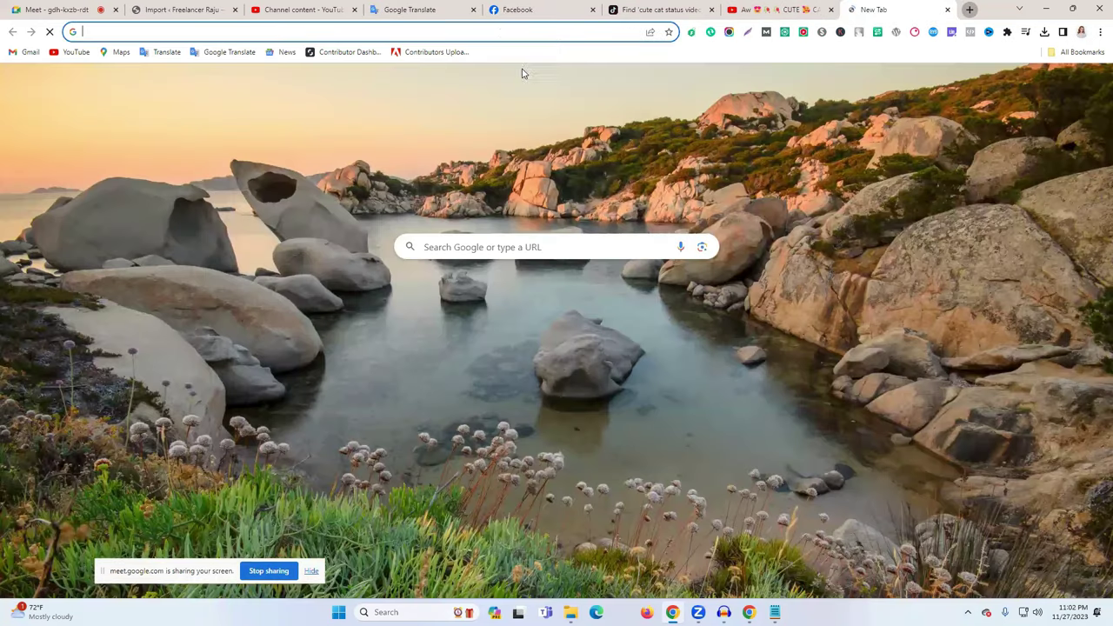
click(501, 33)
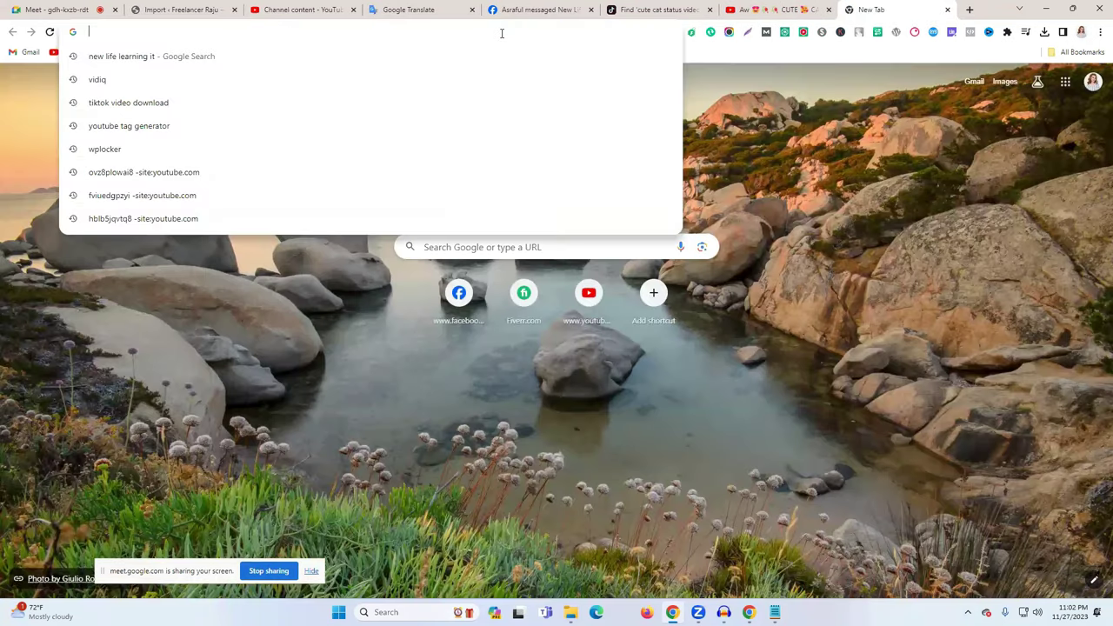
text(vidiq.com)
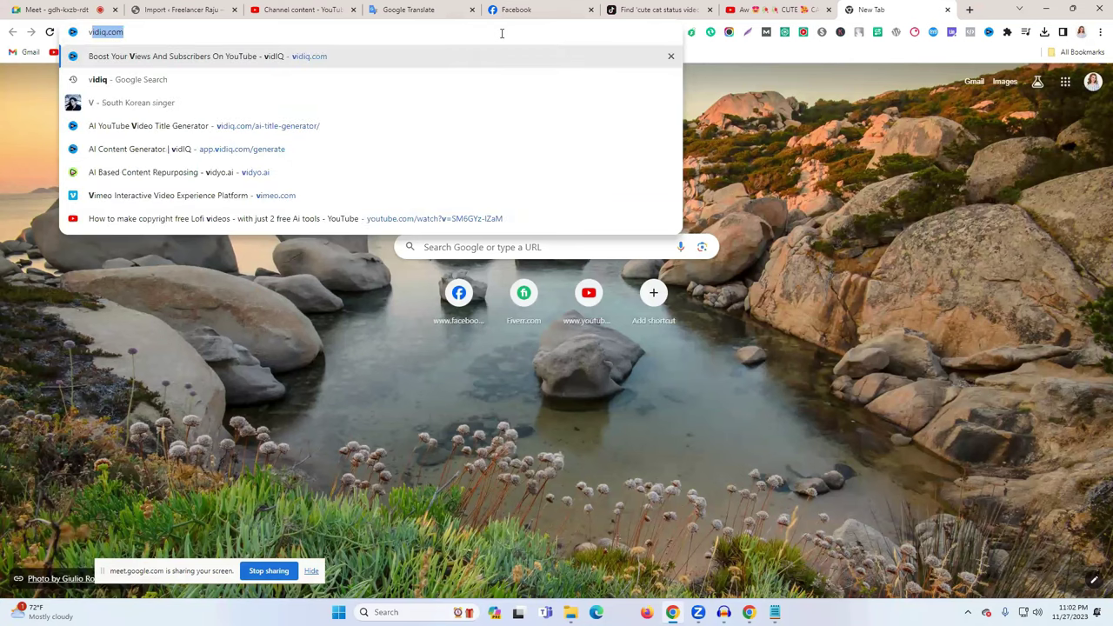
key(Return)
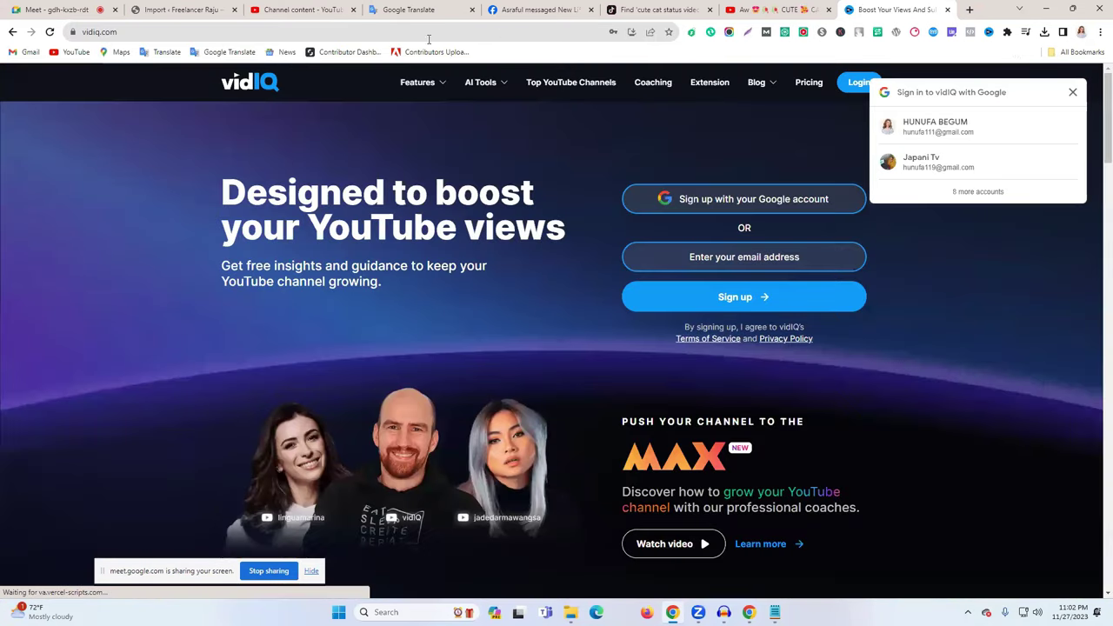
click(1071, 92)
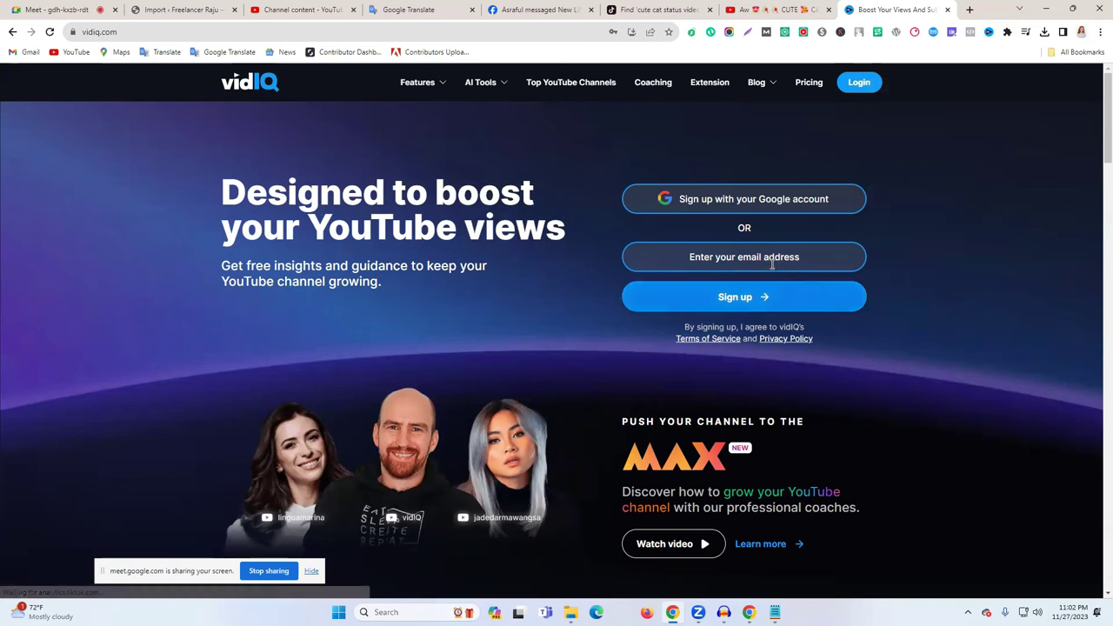
- Sign up for vidIQ with a saved e-mail address and account password
click(854, 304)
click(855, 300)
click(882, 318)
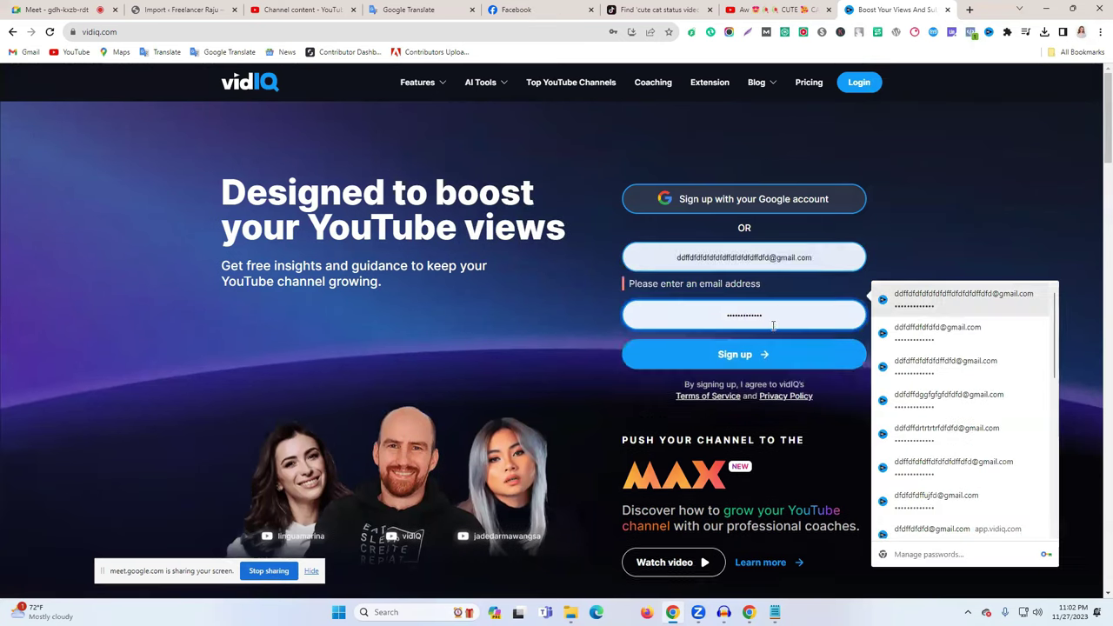
click(724, 368)
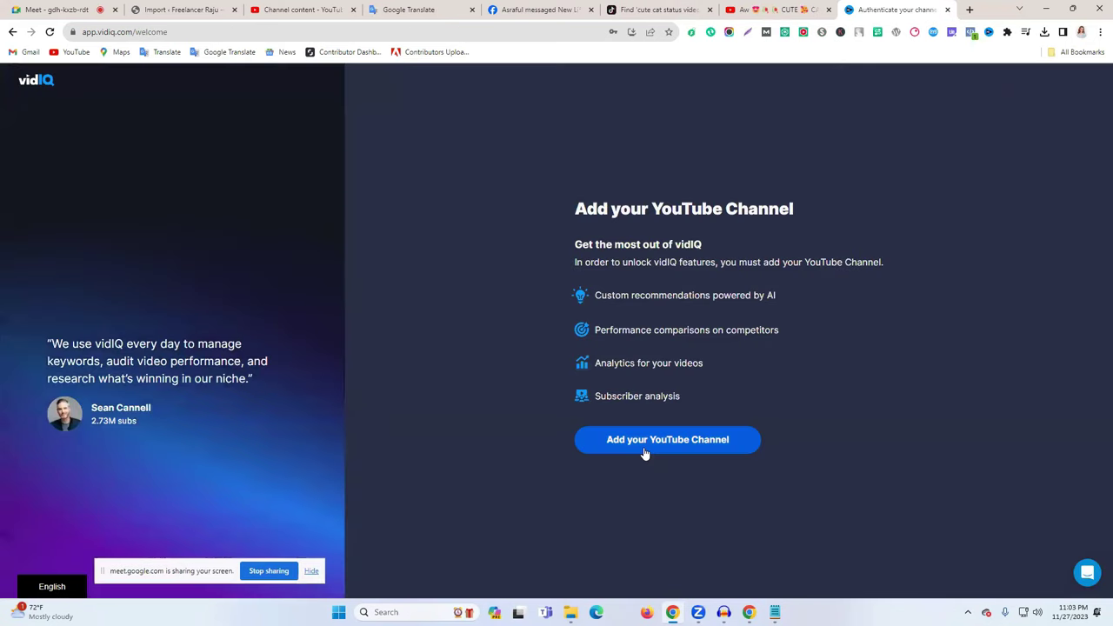
- Add the YouTube channel to vidIQ by choosing its Google account and allowing access
click(645, 444)
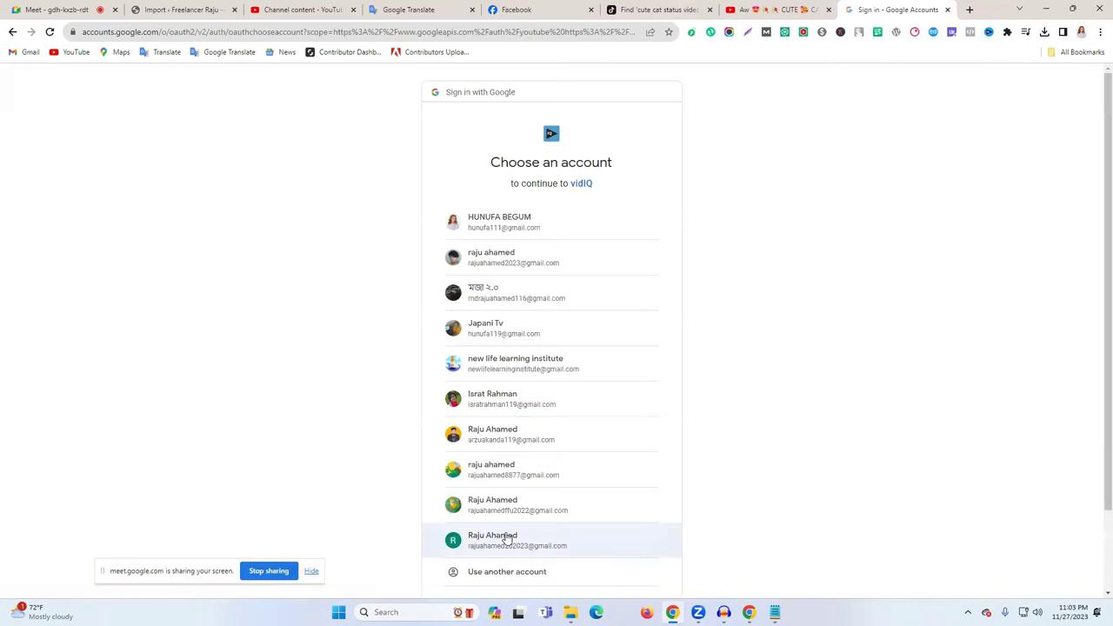
click(507, 540)
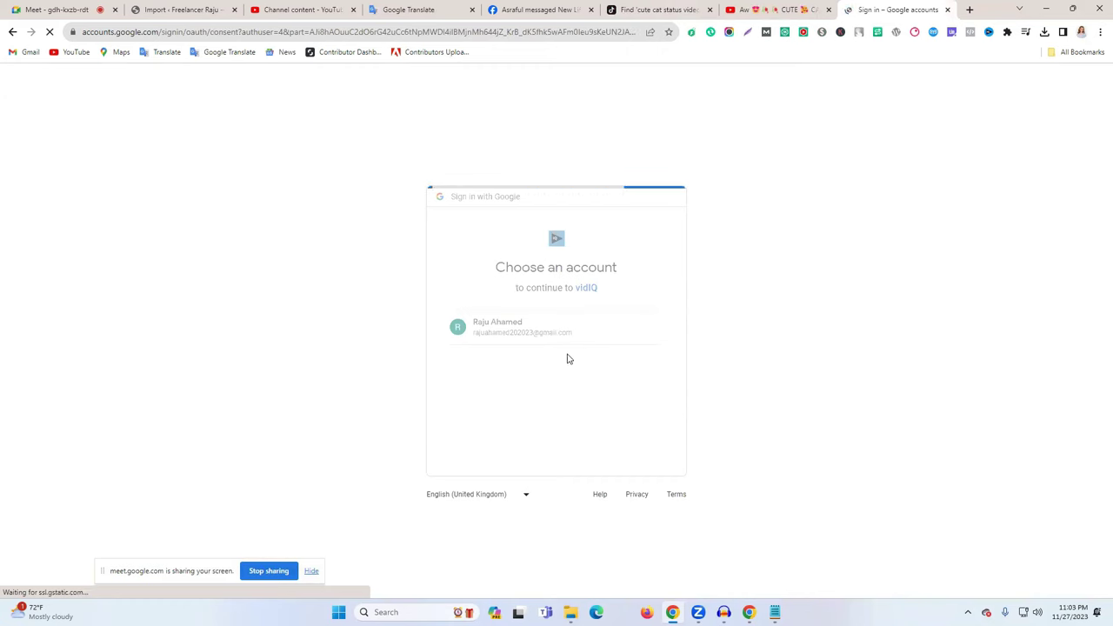
click(592, 495)
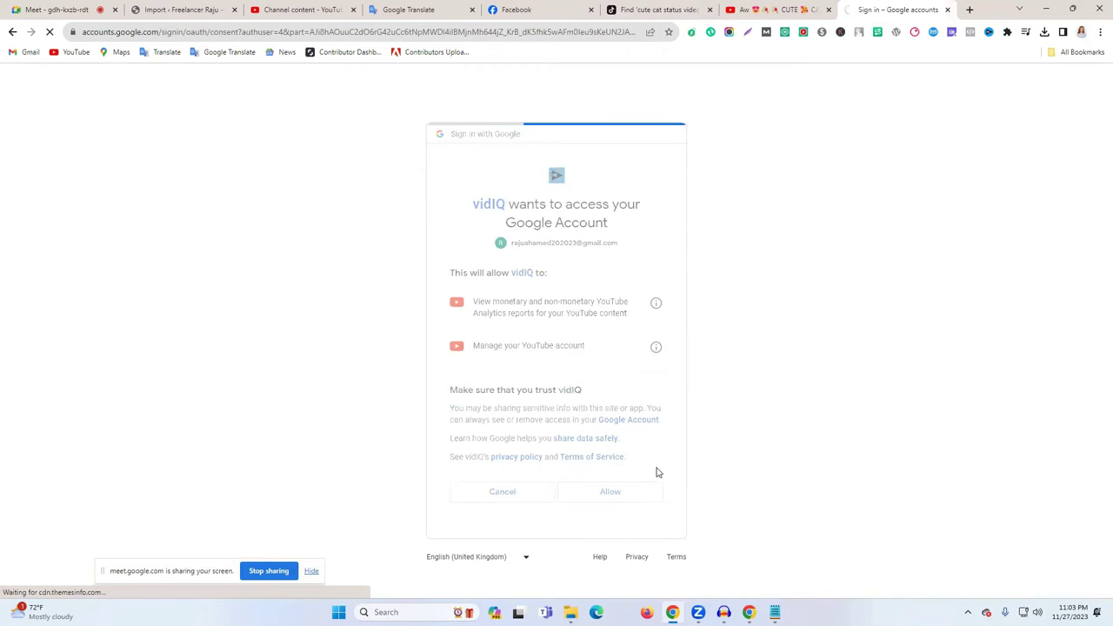
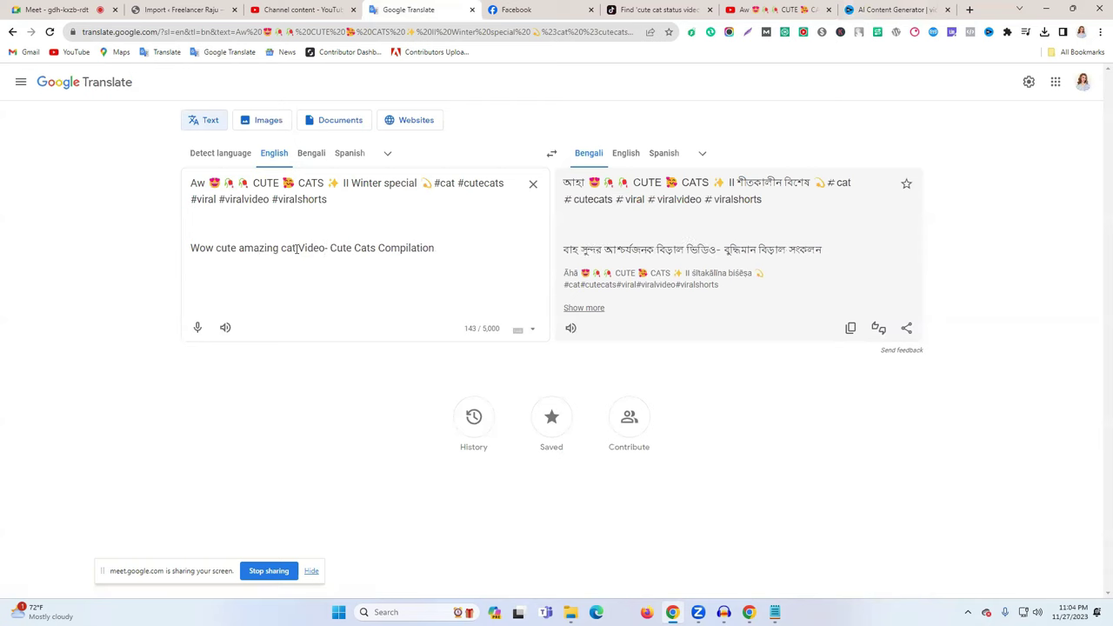
- Capitalize the drafted title in Google Translate as "Wow Cute Amazing Cat Video- Cute Cats Compilation" and copy it
text(Cute )
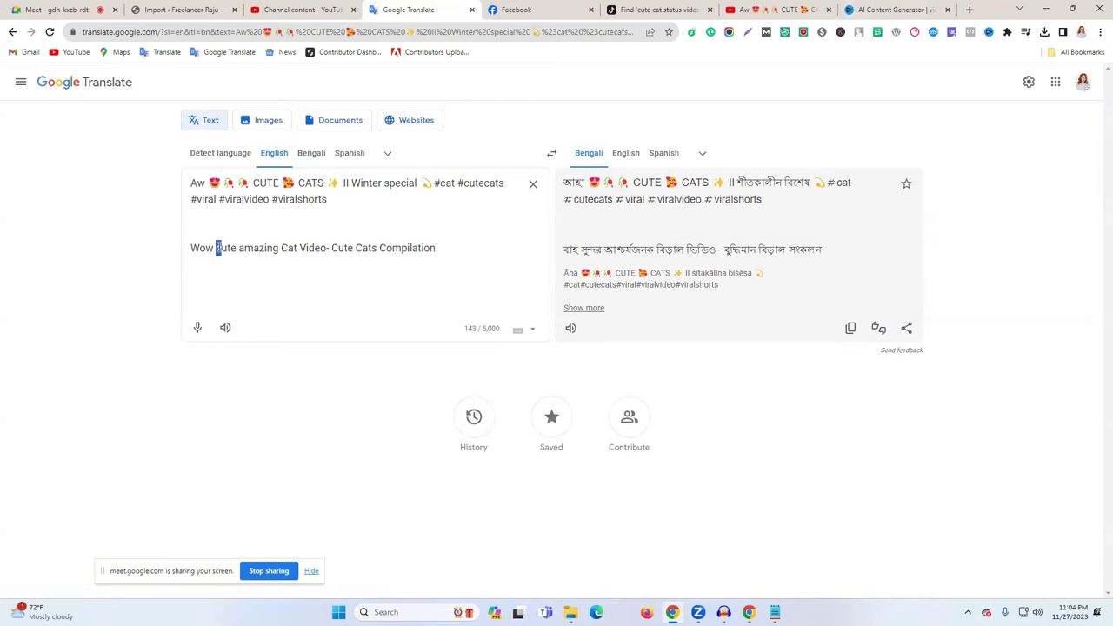
text(C)
double_click(244, 248)
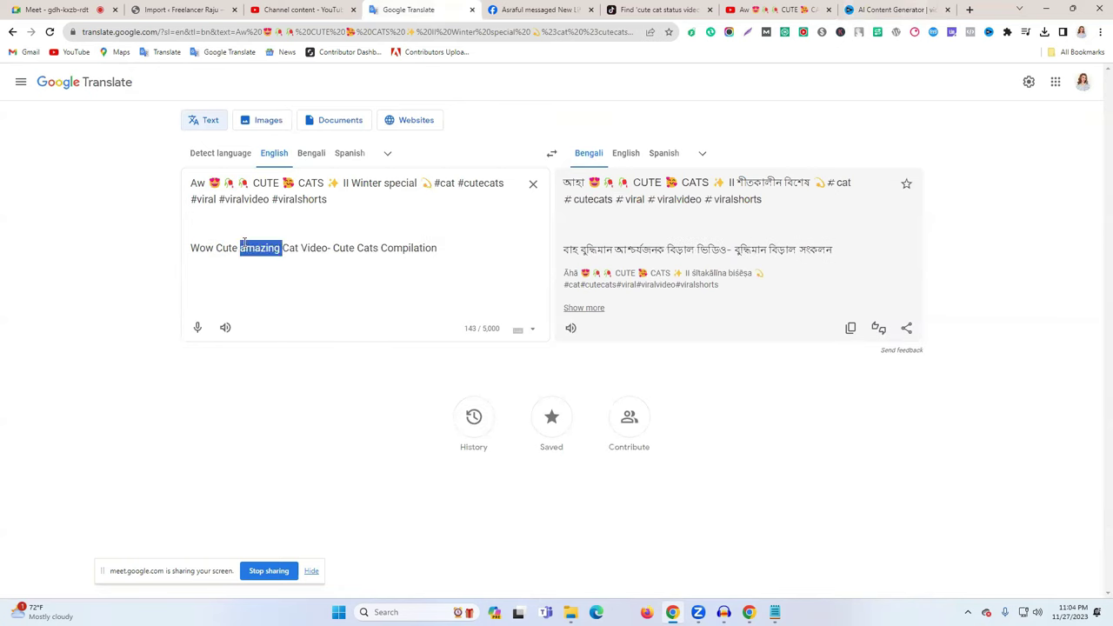
click(241, 250)
text(A)
triple_click(243, 250)
right_click(245, 252)
click(313, 297)
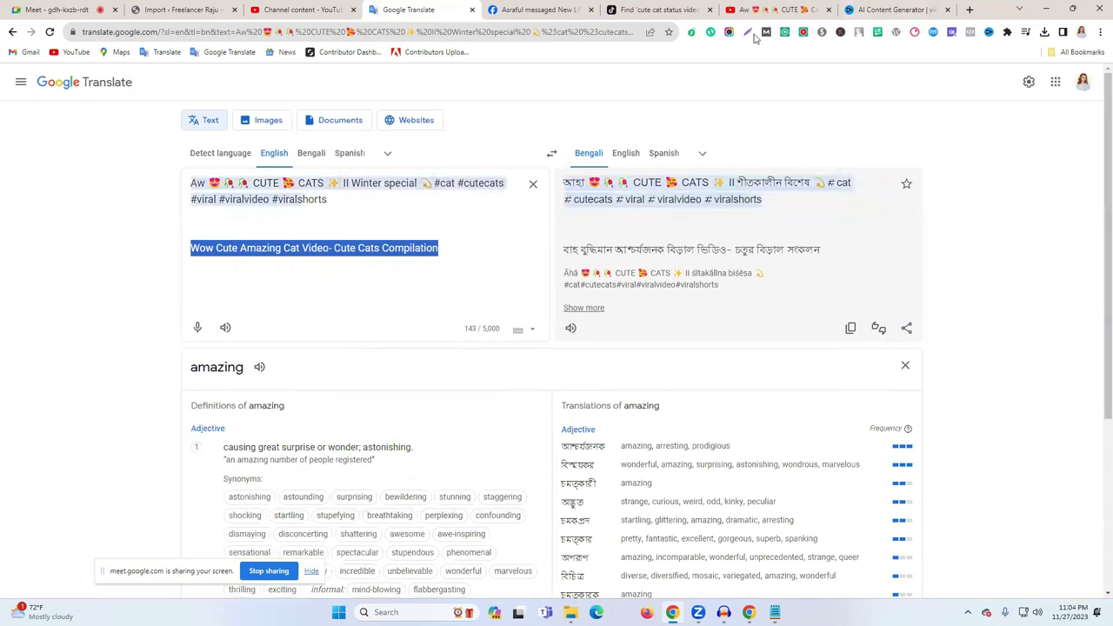
- In vidIQ's AI Content Generator, generate new content for "Wow Cute Amazing Cat Video- Cute Cats Compilation" and copy the generated title
click(882, 10)
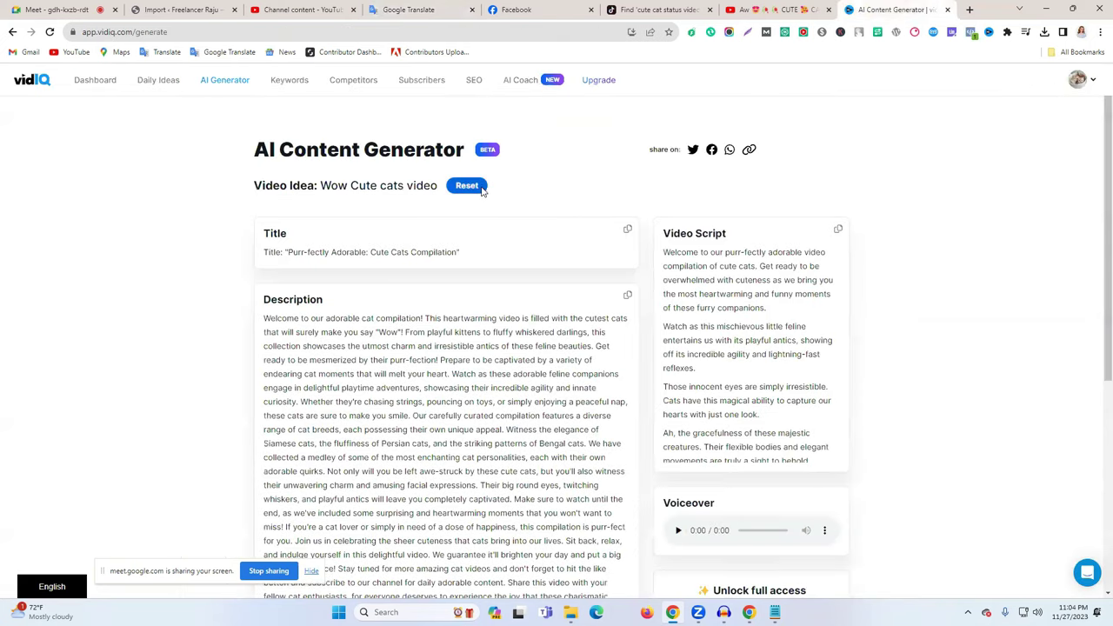
click(466, 185)
key(ctrl+f)
click(461, 380)
key(ctrl+v)
click(720, 392)
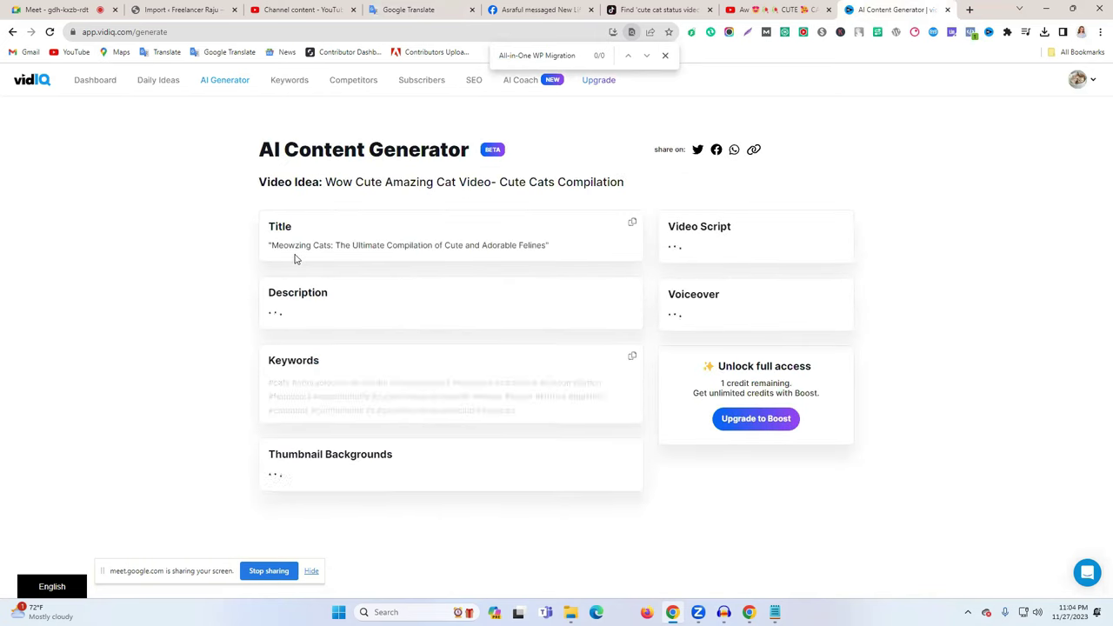
click(631, 226)
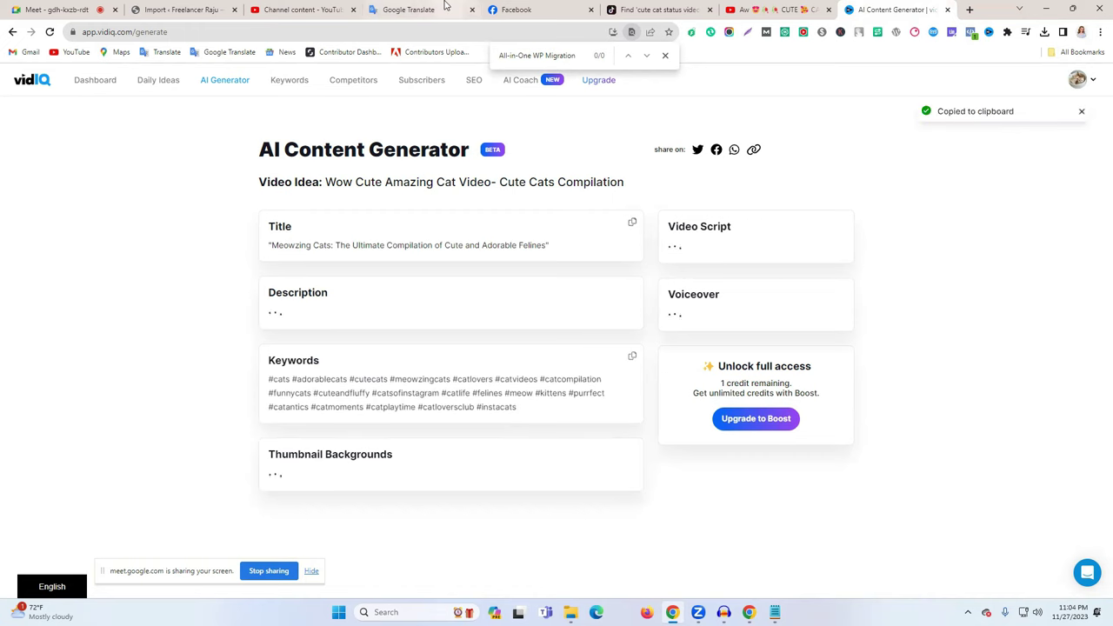
- Paste the generated title below the draft in Google Translate and remove its surrounding quotation marks
click(435, 9)
click(450, 293)
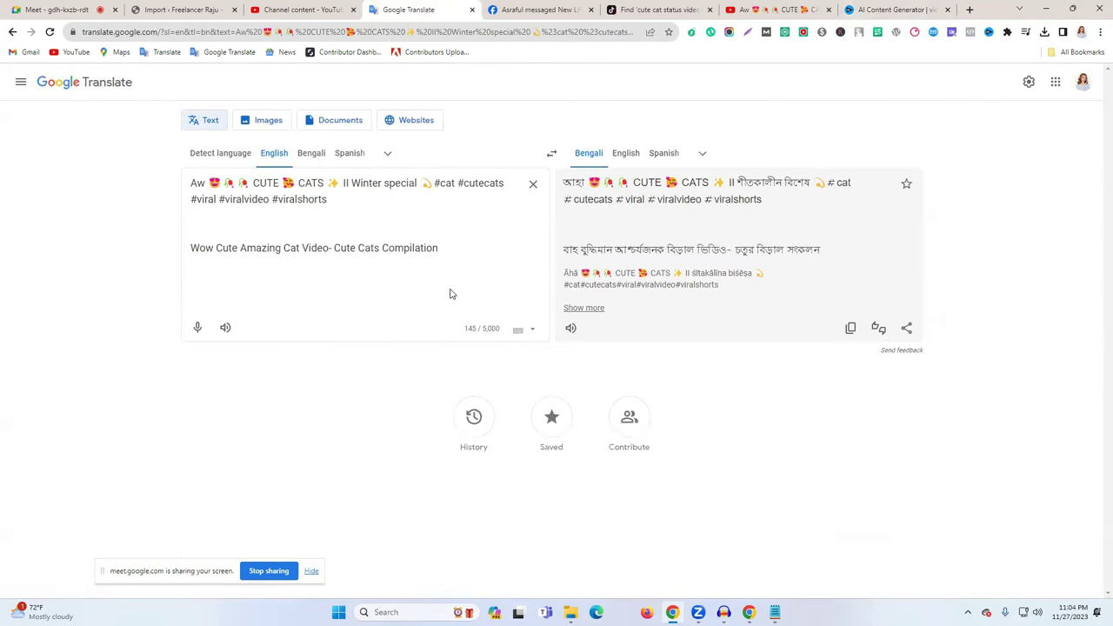
key(ctrl+v)
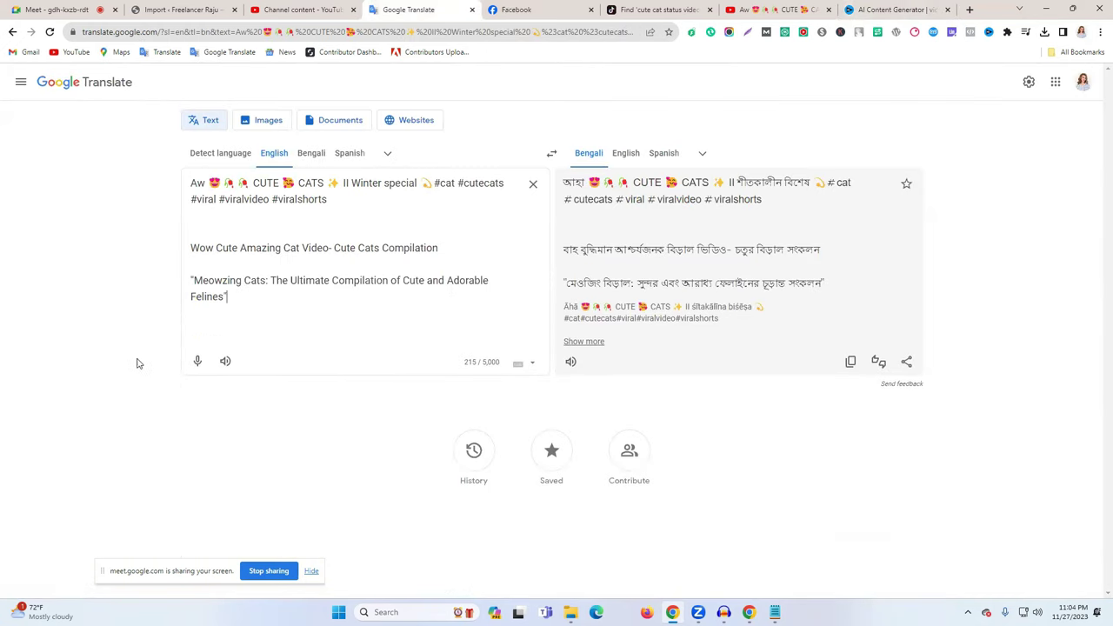
click(194, 280)
key(BackSpace)
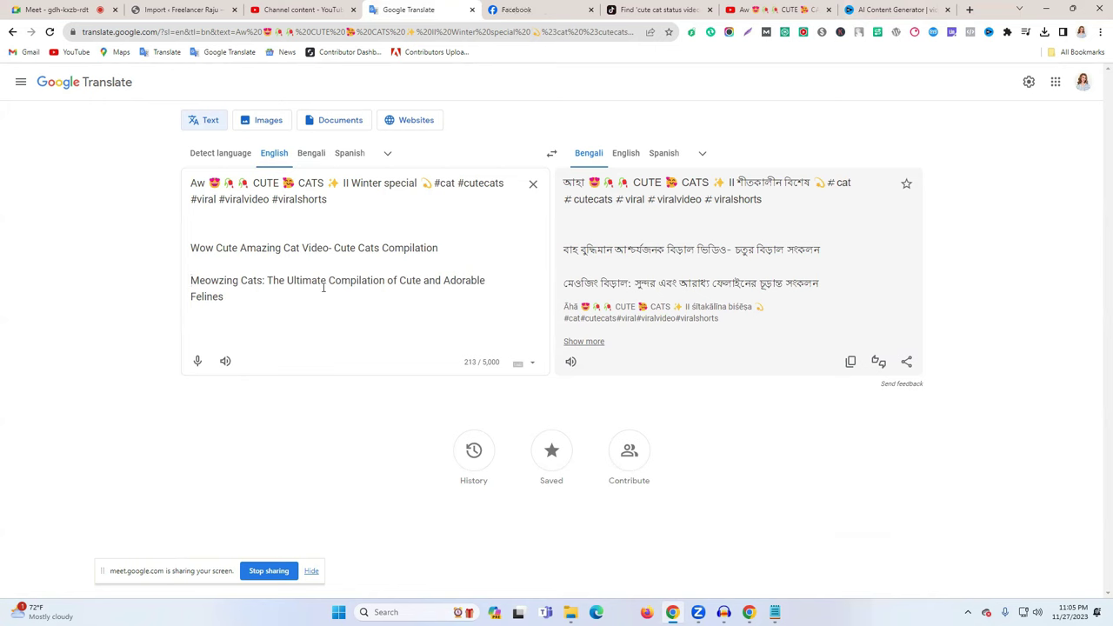
- Copy "Wow Cute Amazing Cat Video- Cute Cats Compilation" from Google Translate and paste it as the video title in YouTube Studio
triple_click(292, 248)
right_click(292, 248)
click(385, 289)
click(280, 9)
right_click(389, 218)
click(437, 299)
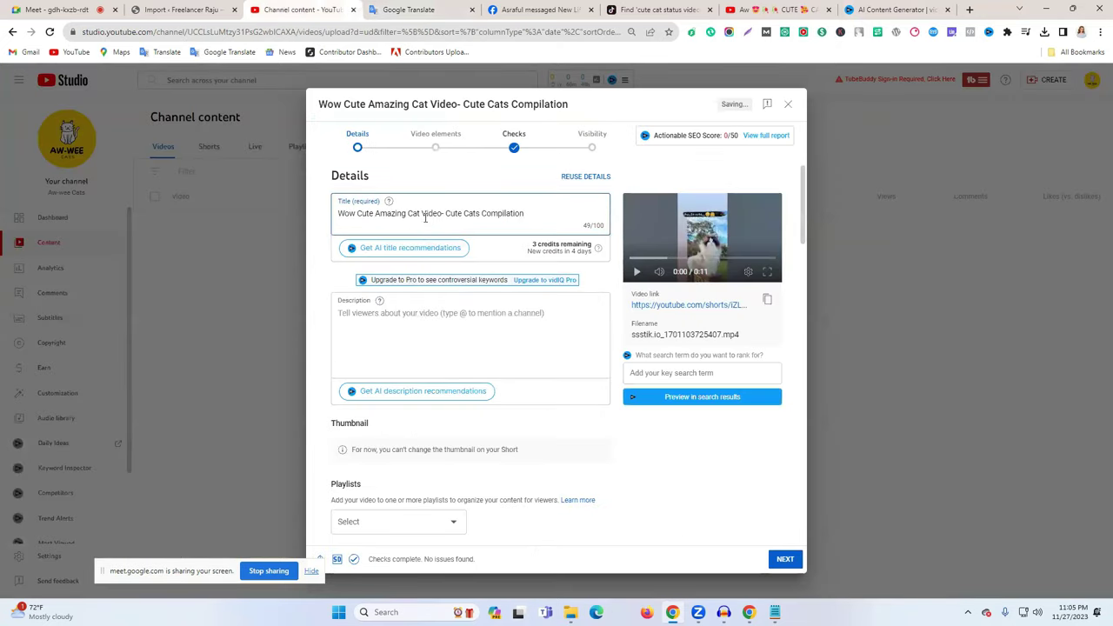
- Copy the generated description from vidIQ's AI Content Generator and paste it below the titles in Google Translate
click(755, 7)
click(845, 7)
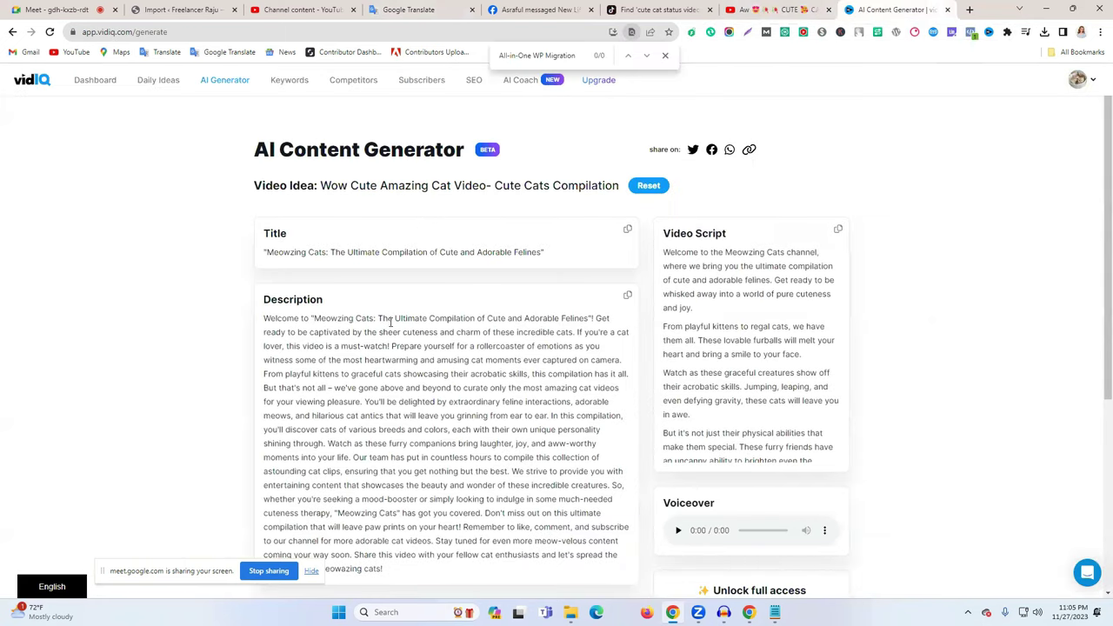
click(626, 297)
click(408, 10)
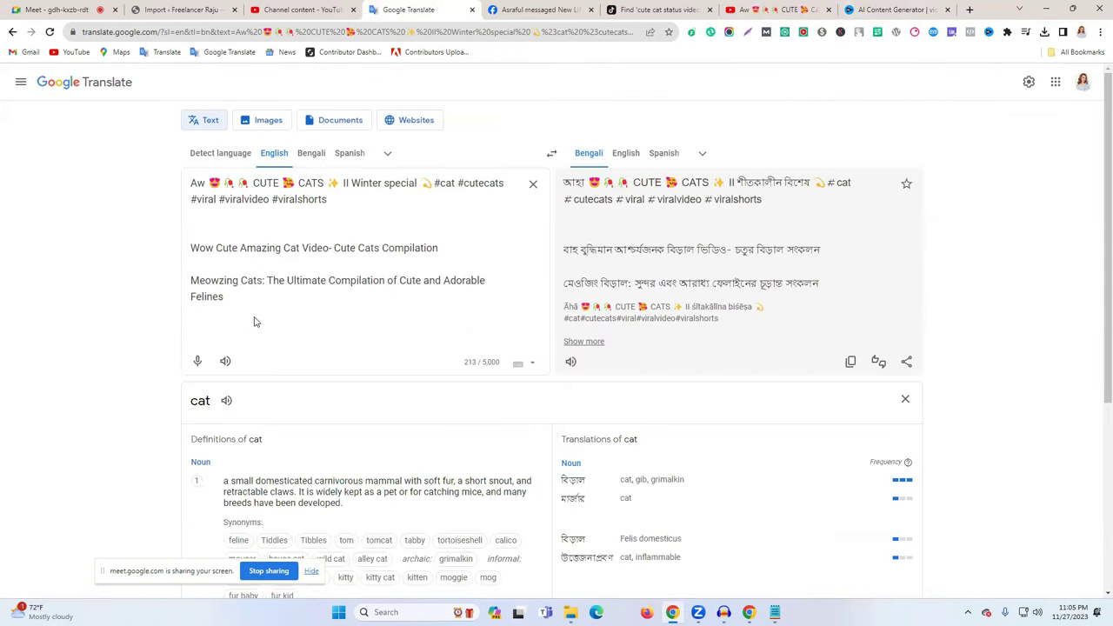
key(Return)
key(Return)
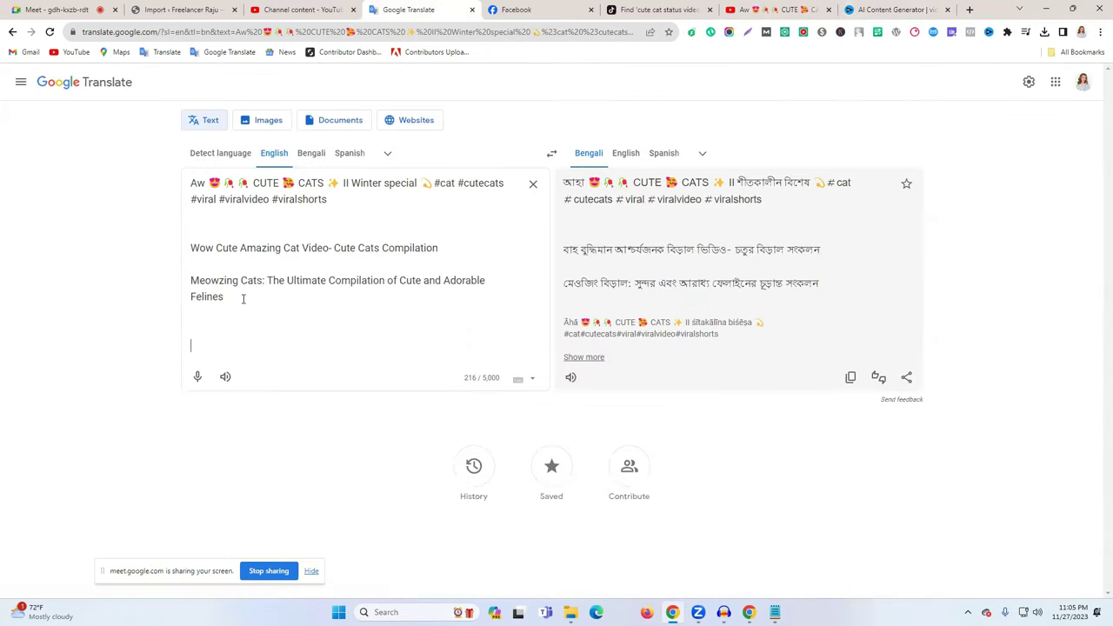
key(ctrl+v)
- Replace the quoted title in the description's opening sentence with "Wow Cute Amazing Cat Video- Cute Cats Compilation"
scroll(230, 278, up, 4)
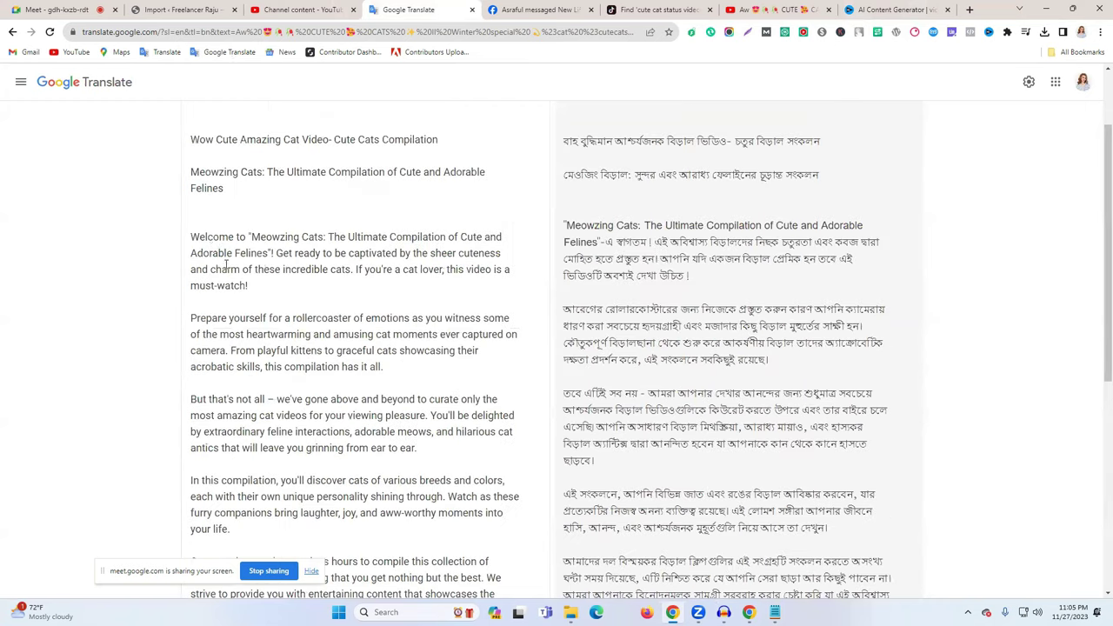
scroll(243, 205, up, 1)
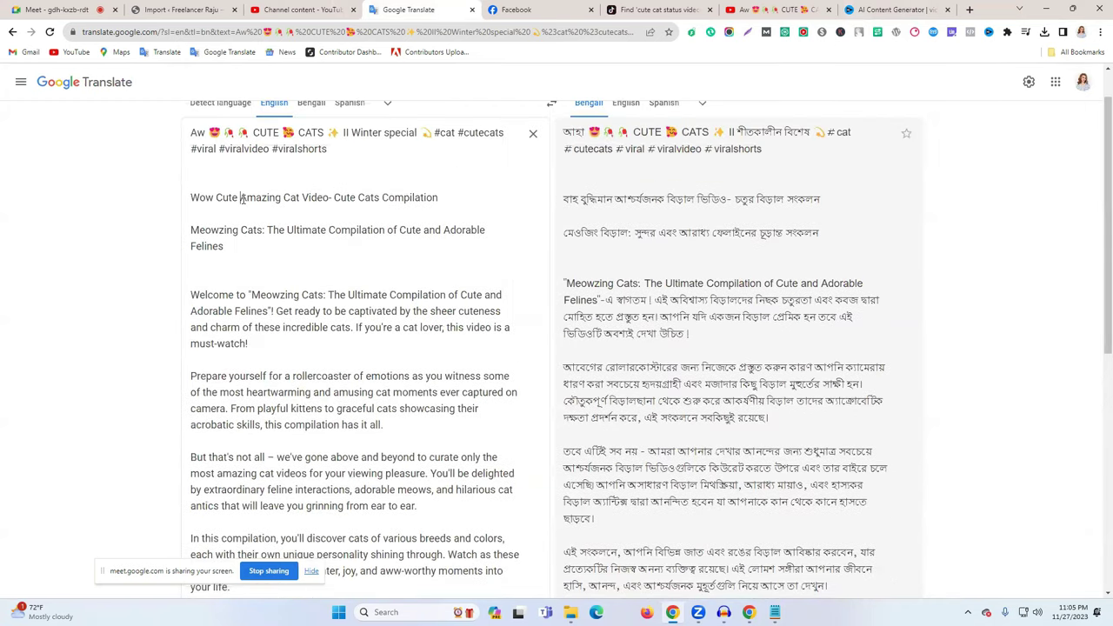
triple_click(241, 197)
drag(251, 295, 272, 313)
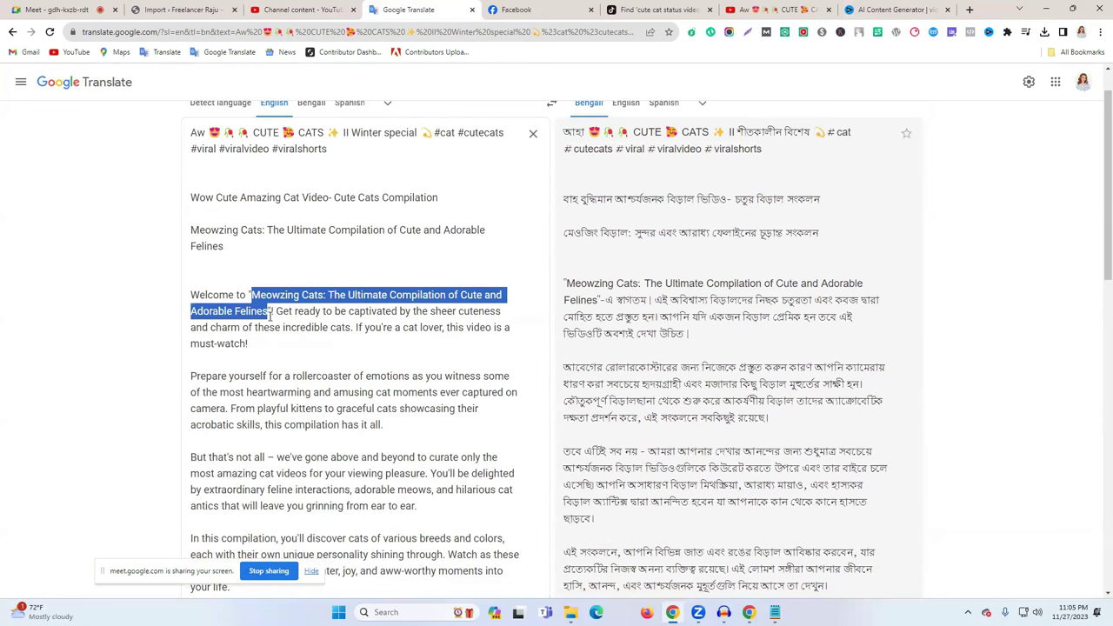
key(ctrl+v)
- Copy the edited description from Google Translate and paste it as the video description in YouTube Studio
drag(190, 295, 452, 571)
scroll(453, 461, down, 2)
drag(470, 470, 513, 457)
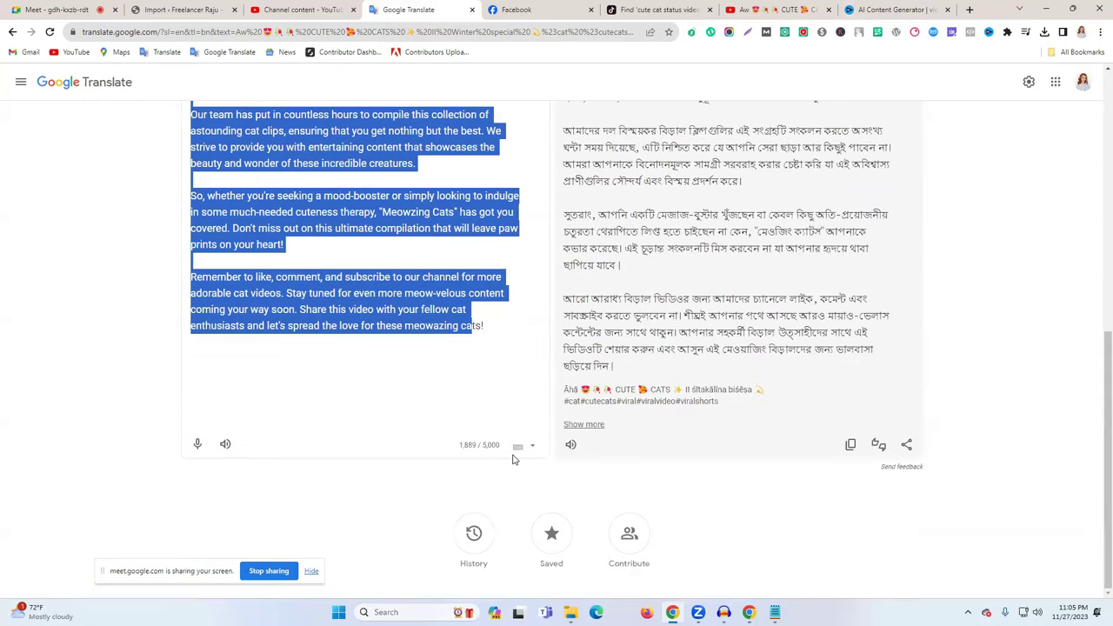
click(300, 10)
click(389, 329)
key(ctrl+v)
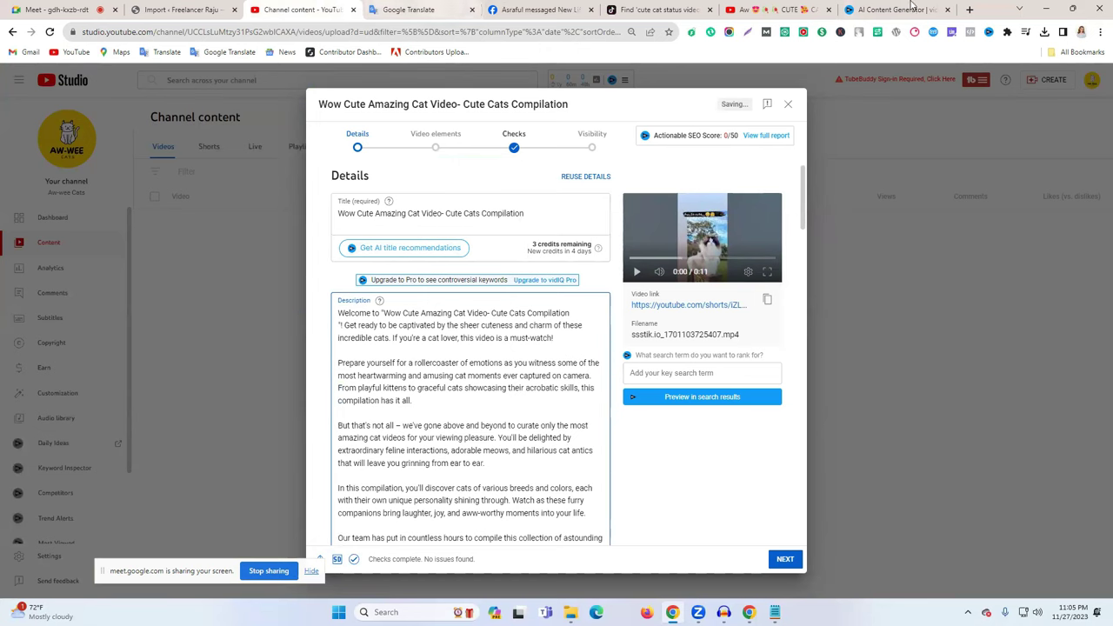
- Copy the hashtags "#cat #cutecats #viral #viralvideo #viralshorts" from Google Translate and append them to the video title in YouTube Studio
key(ctrl+Tab)
scroll(405, 228, up, 10)
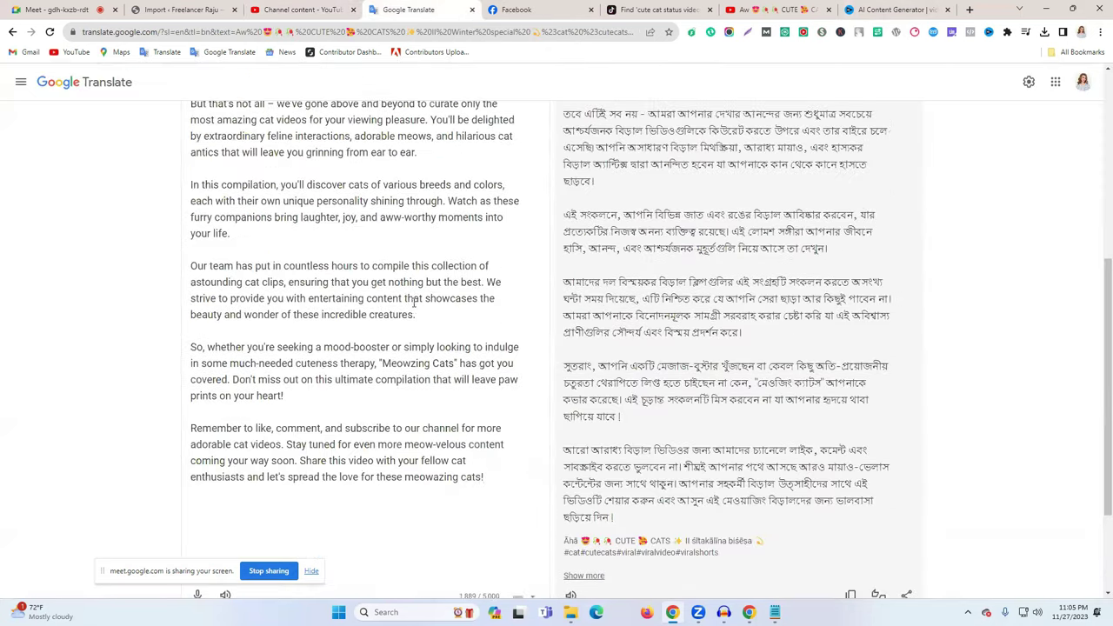
scroll(284, 205, up, 1)
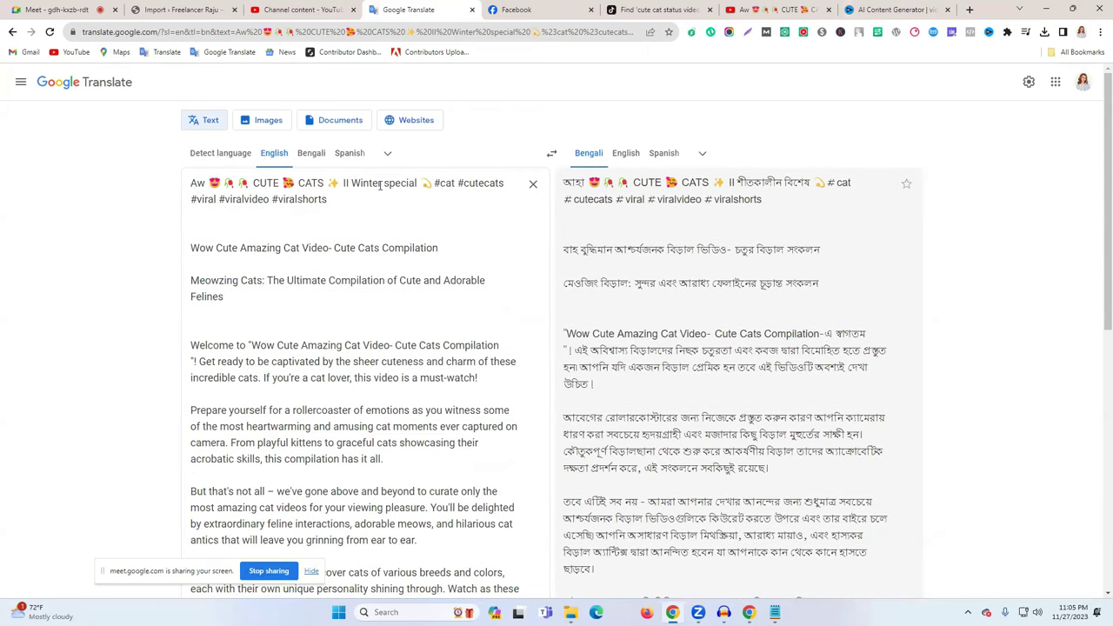
drag(435, 184, 444, 200)
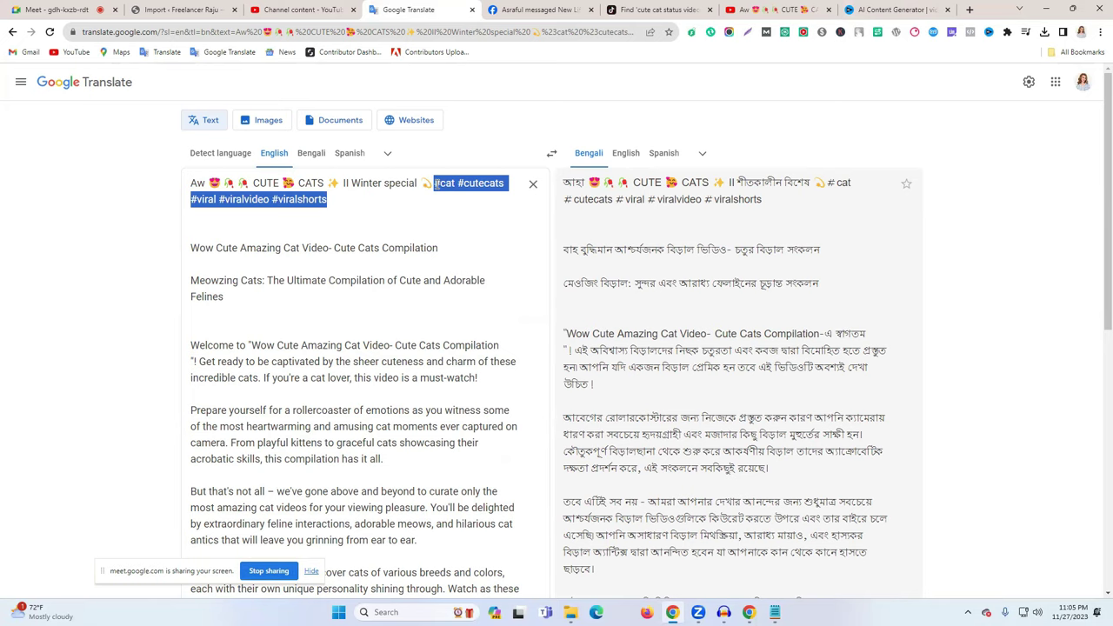
click(293, 9)
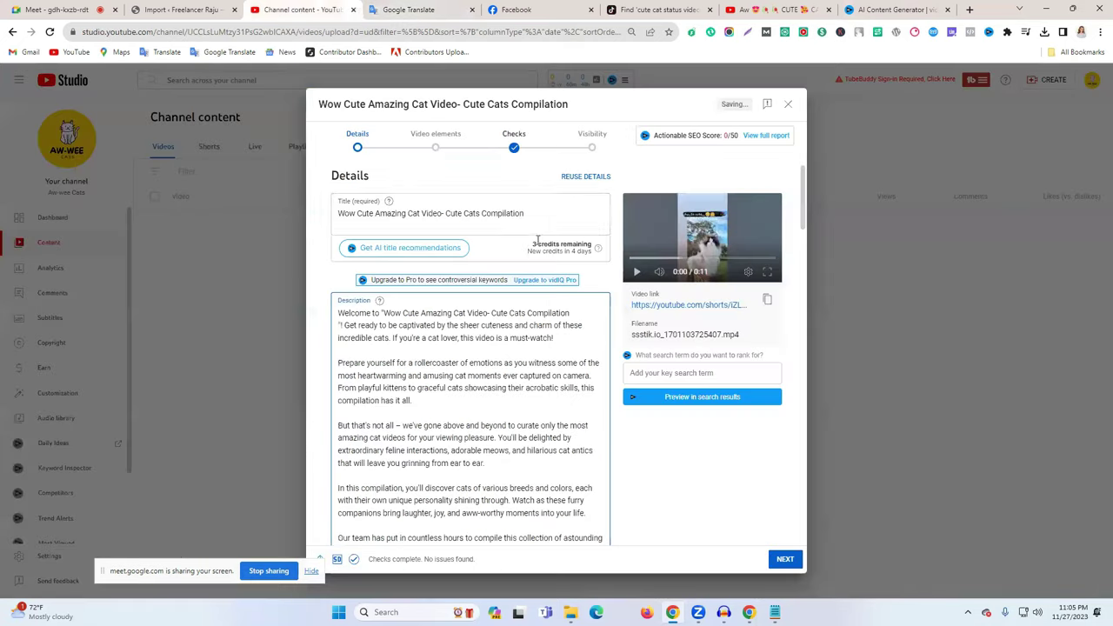
click(530, 209)
key(ctrl+v)
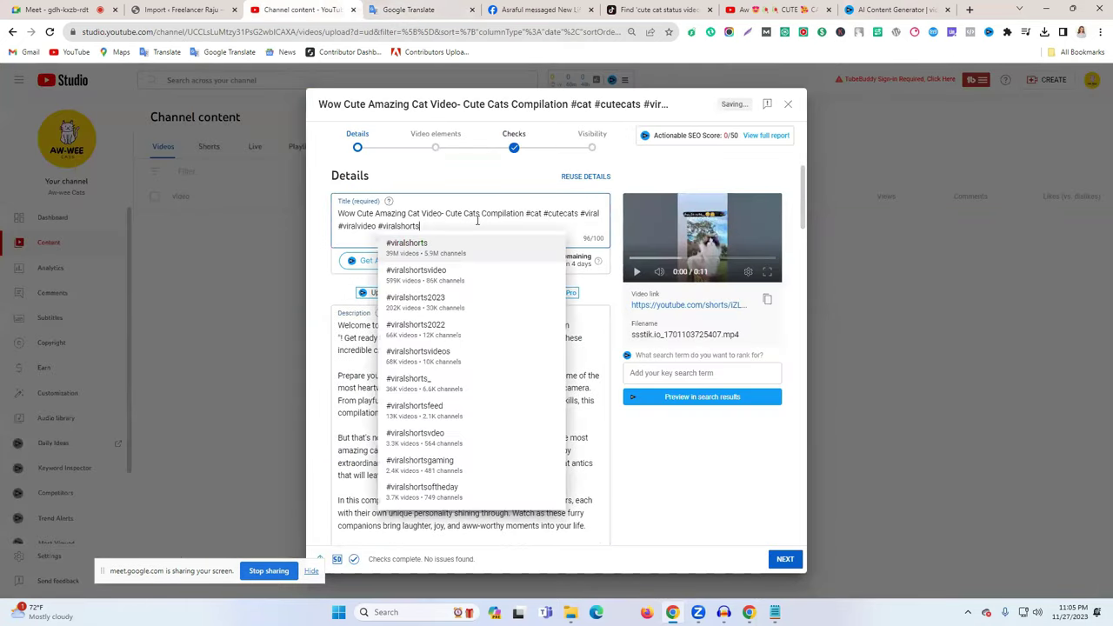
- Copy the full title with its hashtags and insert it above the description text, separated by a blank line
click(421, 214)
key(ctrl+a)
key(ctrl+c)
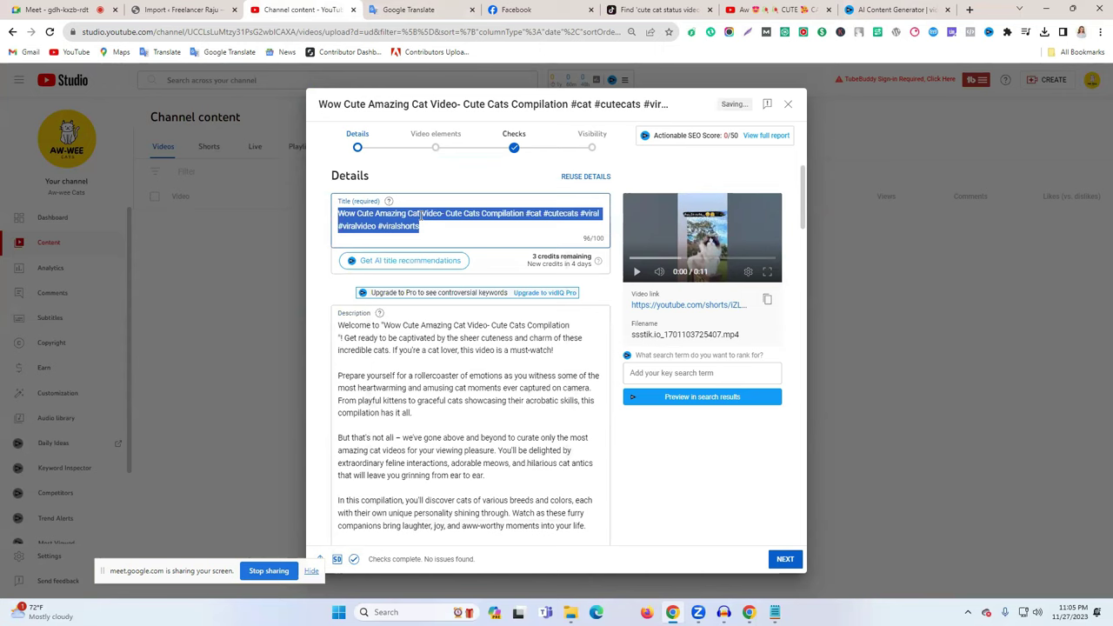
click(340, 325)
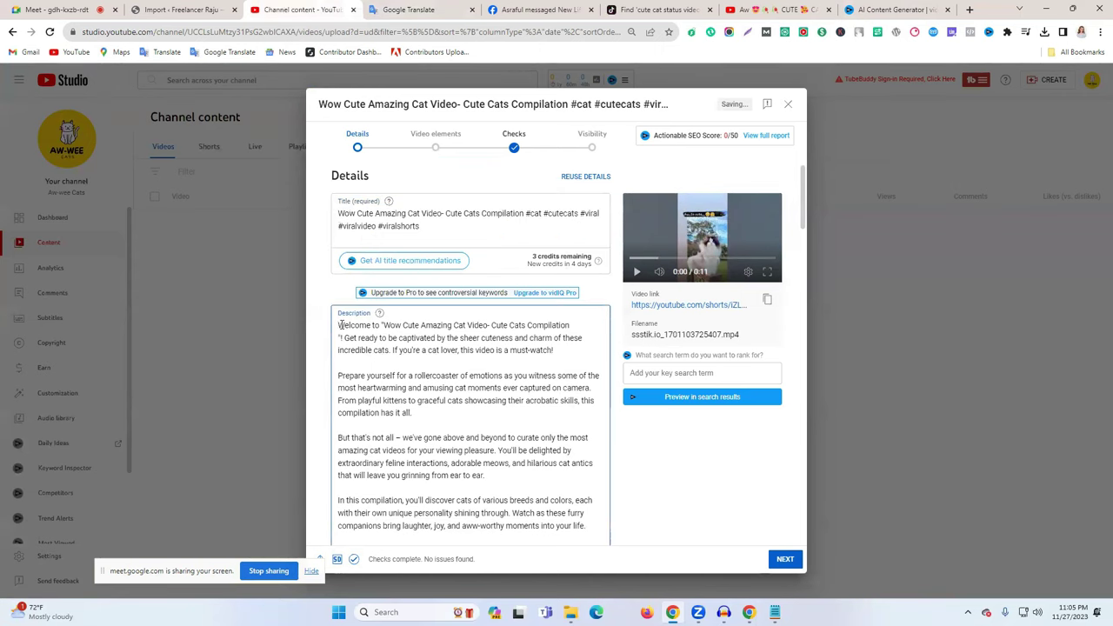
key(Return)
key(Return)
key(ctrl+v)
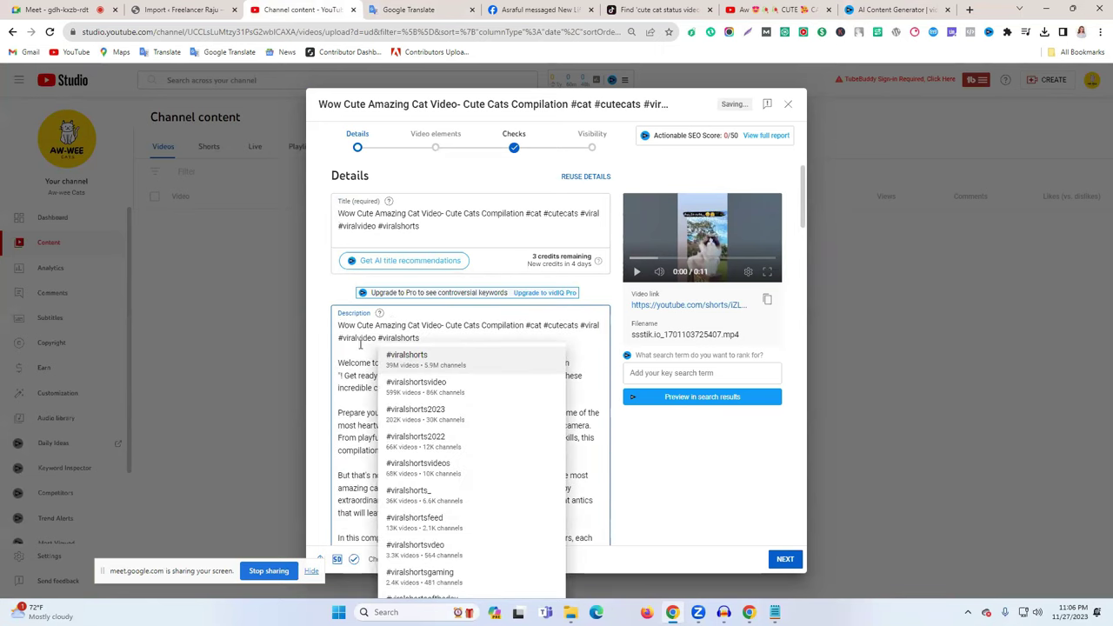
click(360, 344)
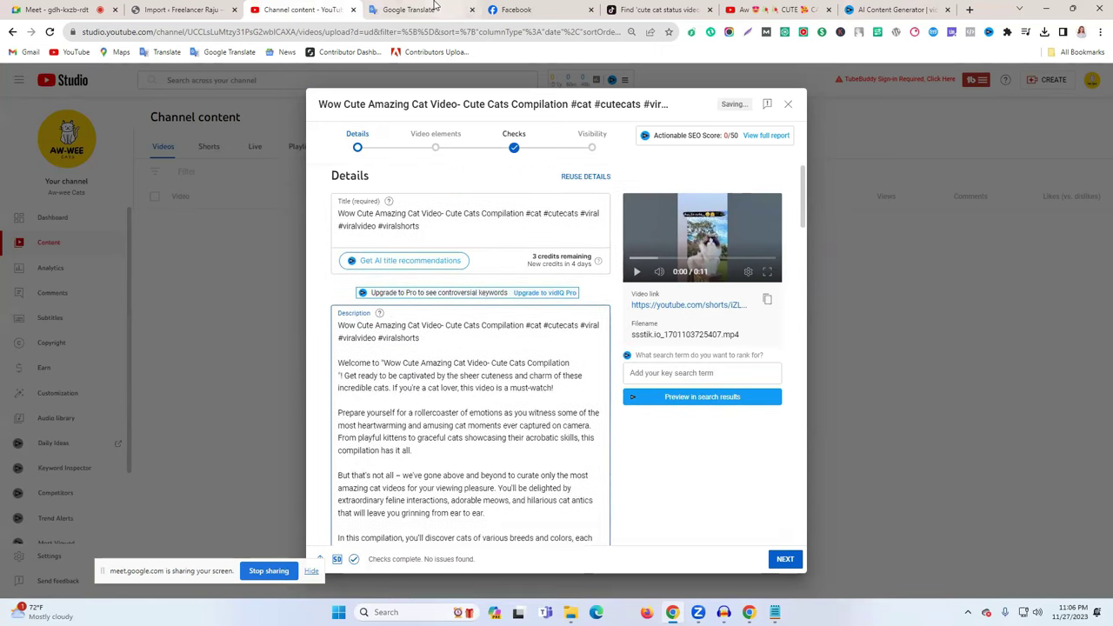
- Add a space before the hyphen after "Video" in the title and in the description's first line
triple_click(377, 214)
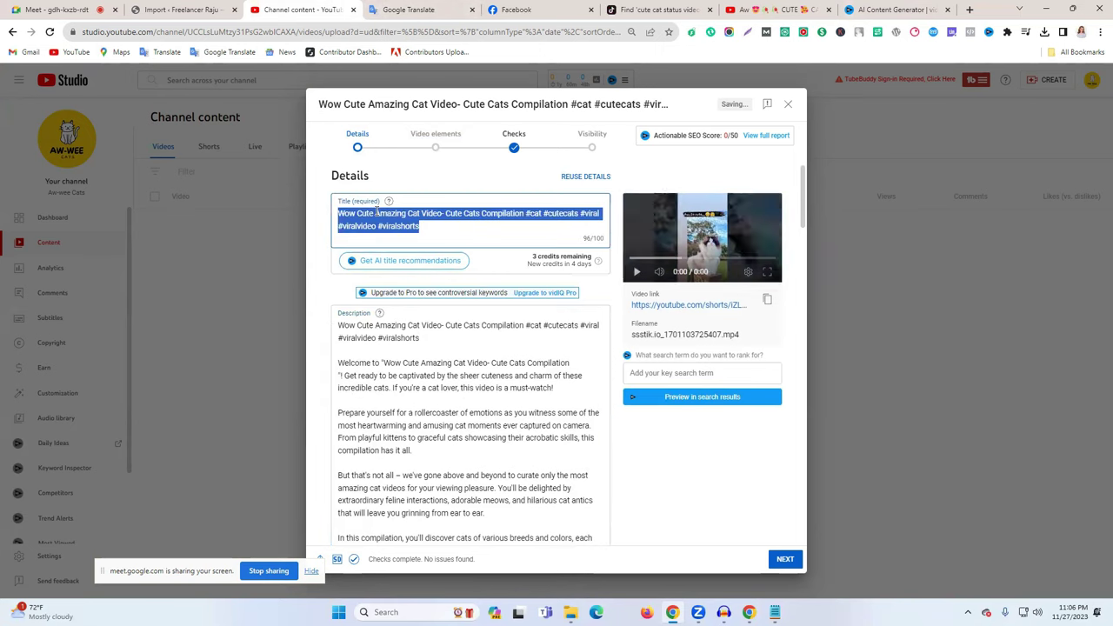
click(443, 211)
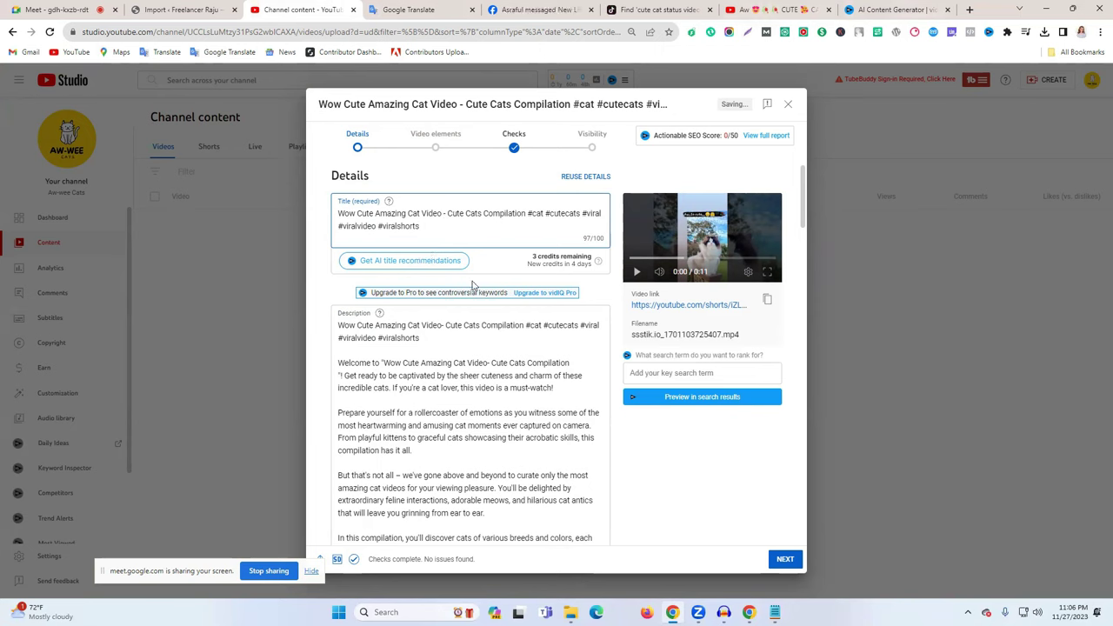
click(443, 324)
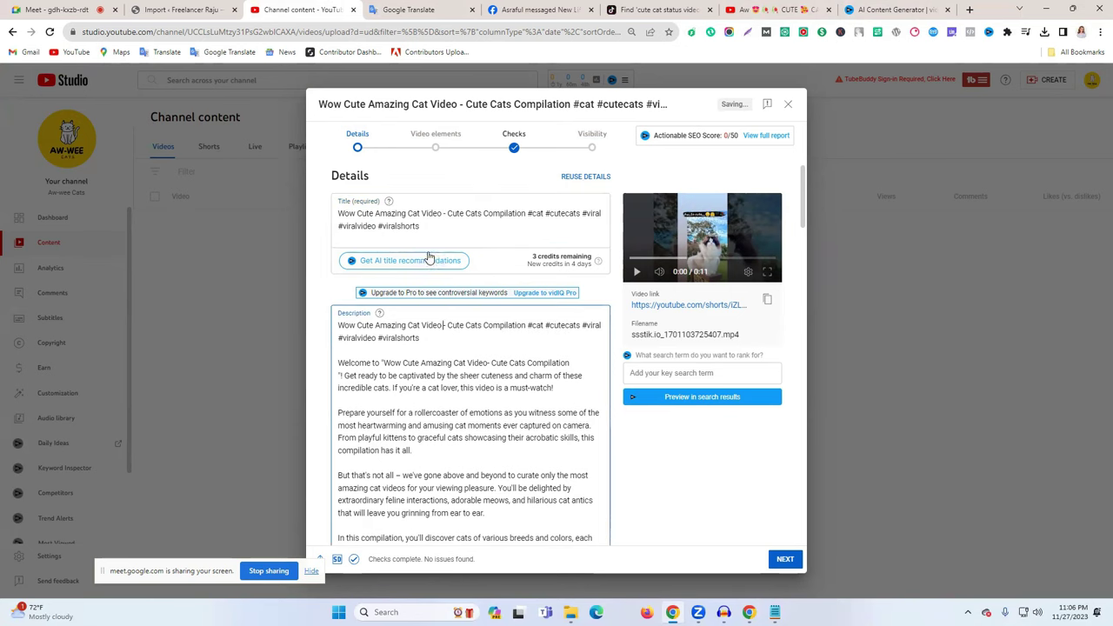
triple_click(393, 336)
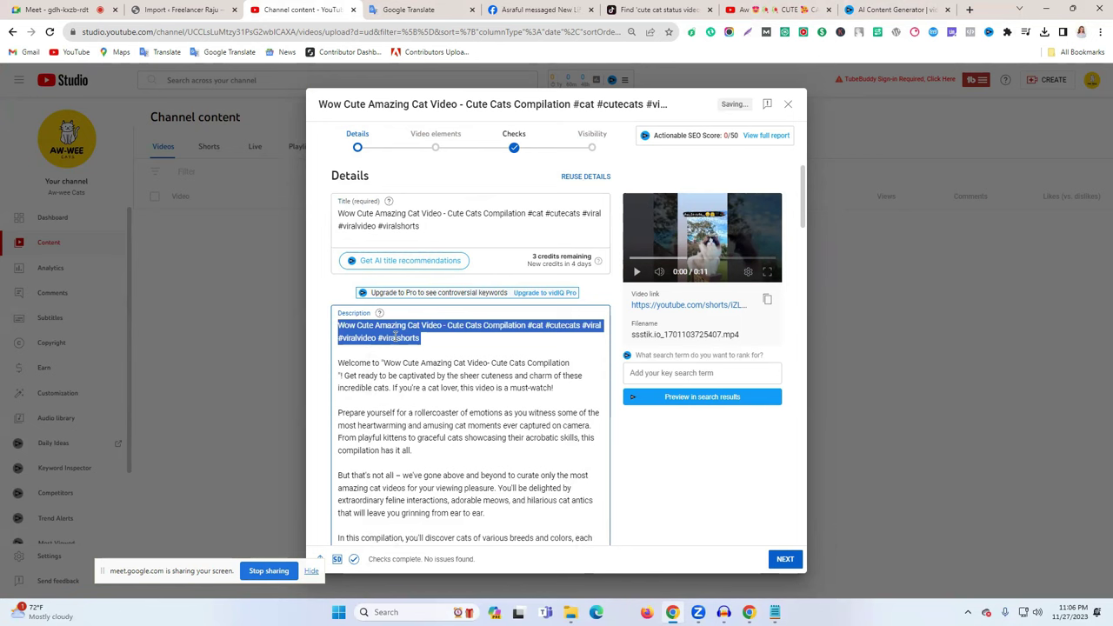
- Copy the generated keyword hashtags from vidIQ and add them at the end of the YouTube Studio description after a blank line
scroll(396, 336, down, 2)
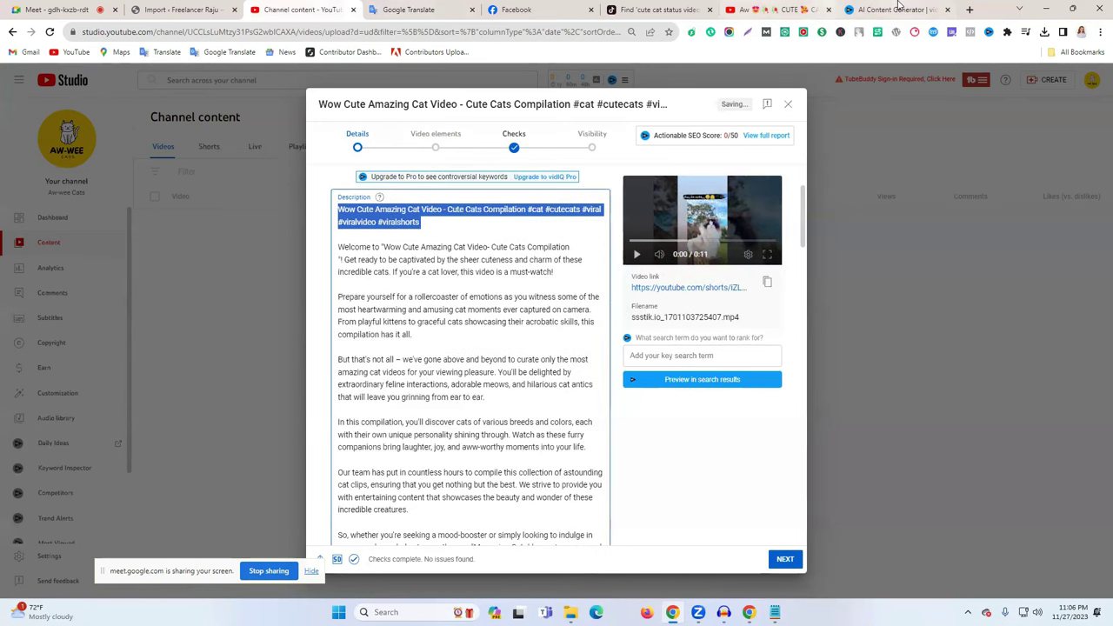
click(897, 8)
scroll(398, 398, down, 4)
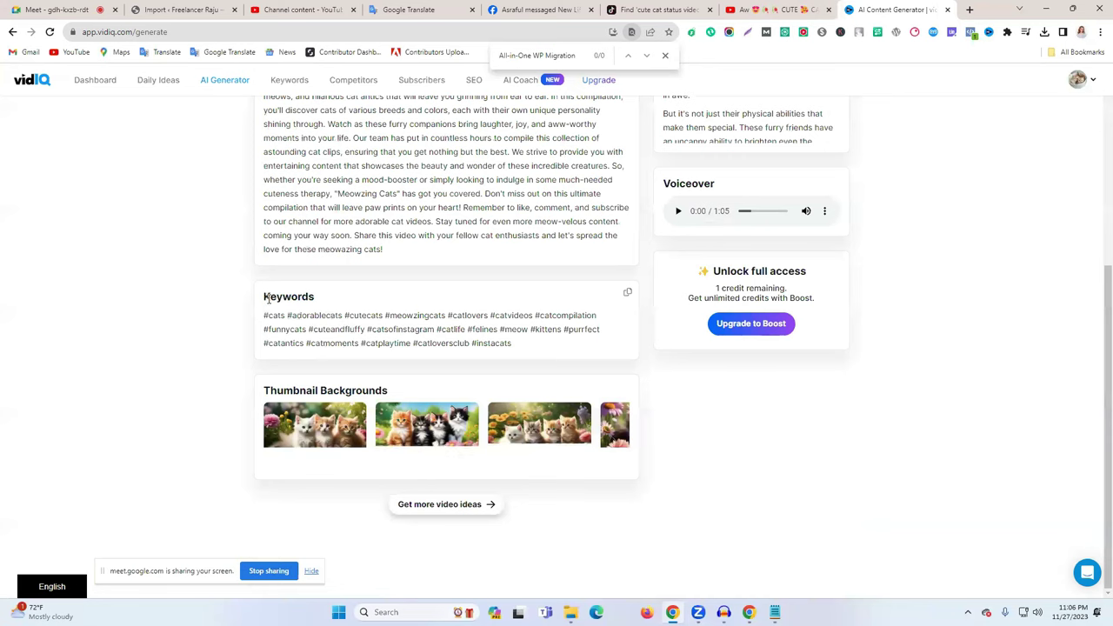
drag(264, 296, 509, 299)
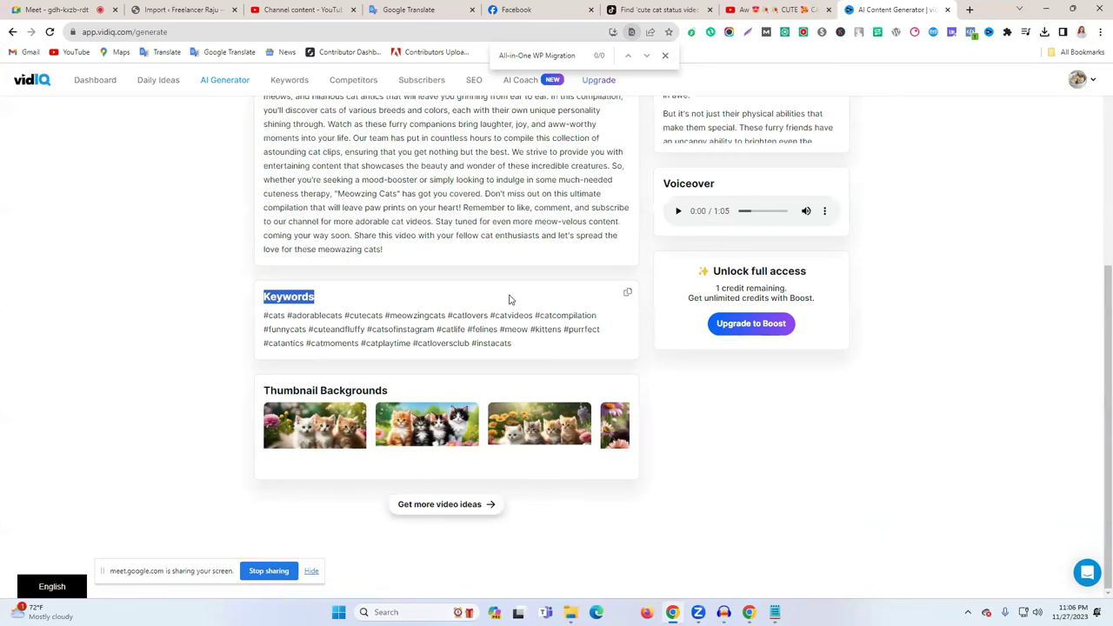
click(625, 295)
click(424, 8)
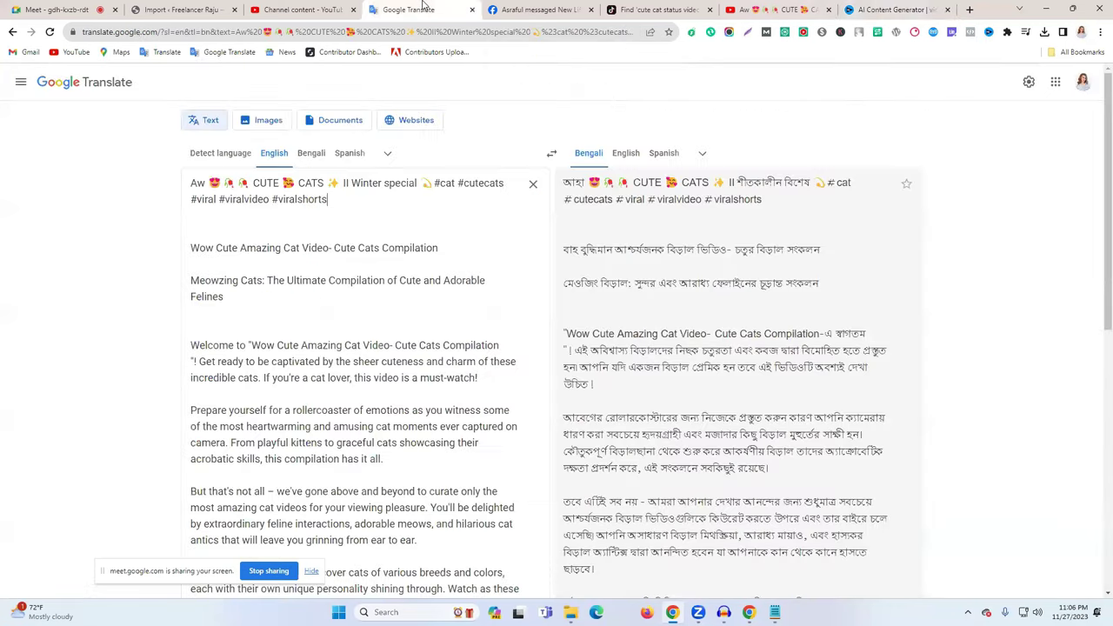
click(303, 9)
scroll(476, 311, down, 8)
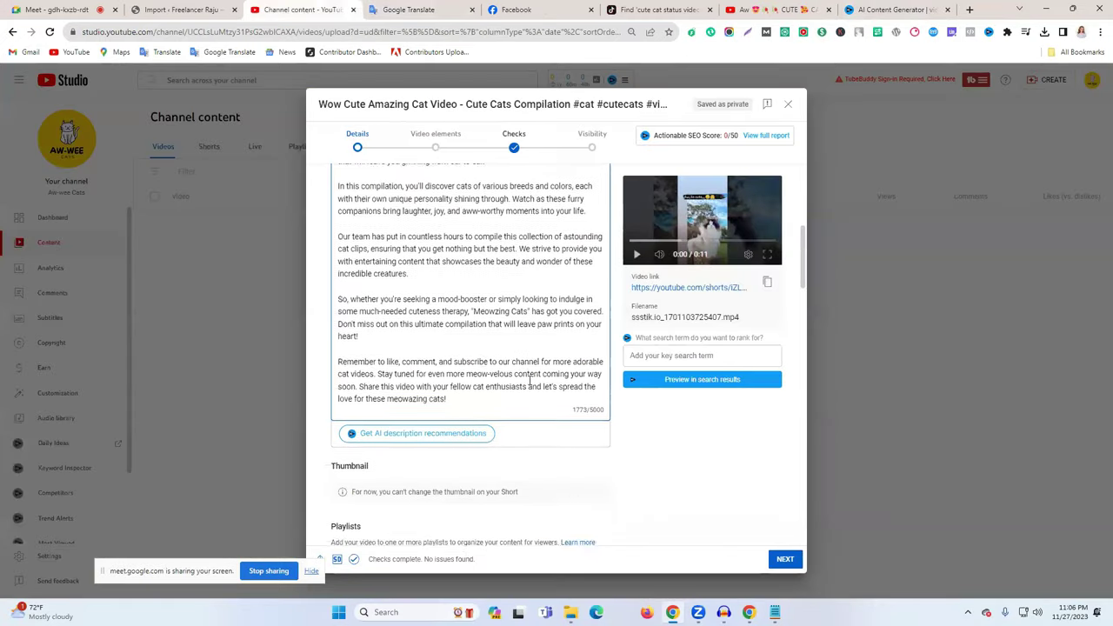
key(Return)
key(Return)
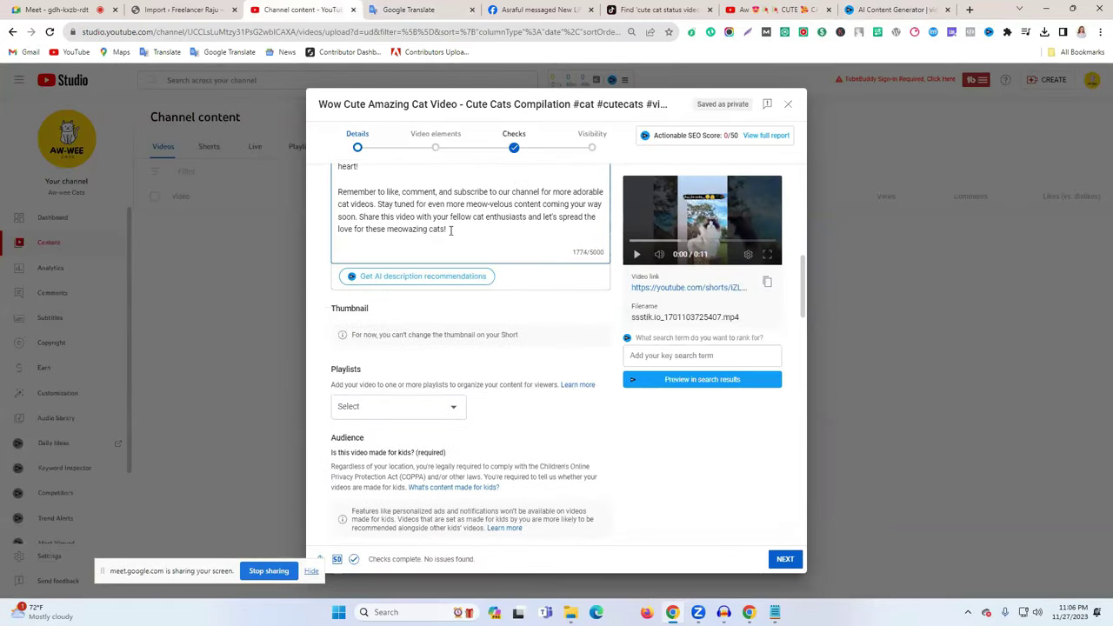
key(ctrl+v)
scroll(526, 342, up, 15)
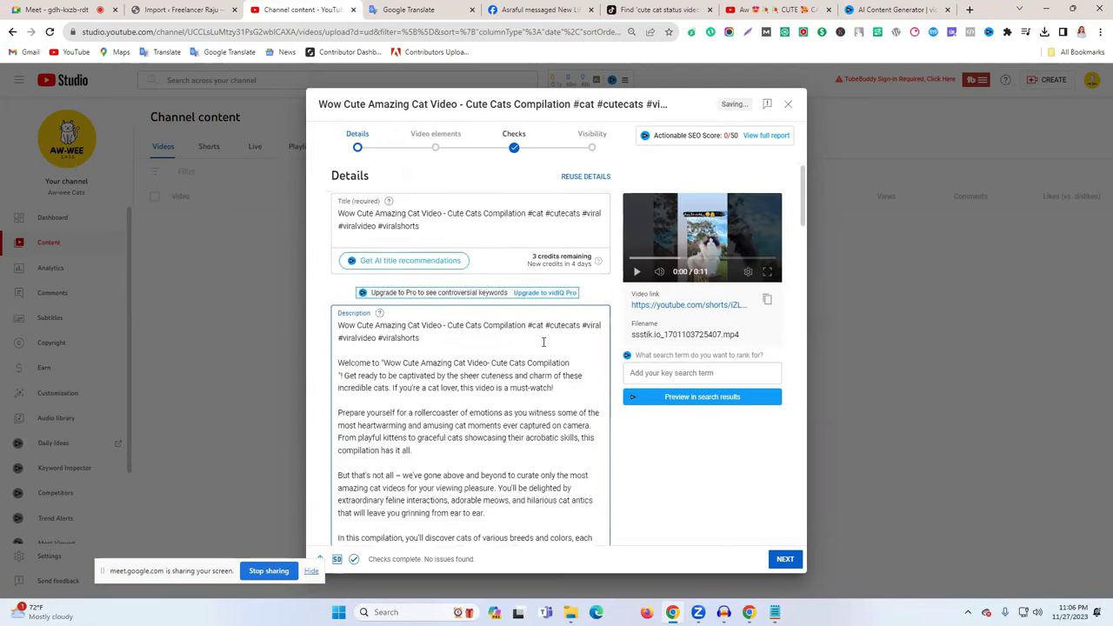
scroll(543, 341, down, 10)
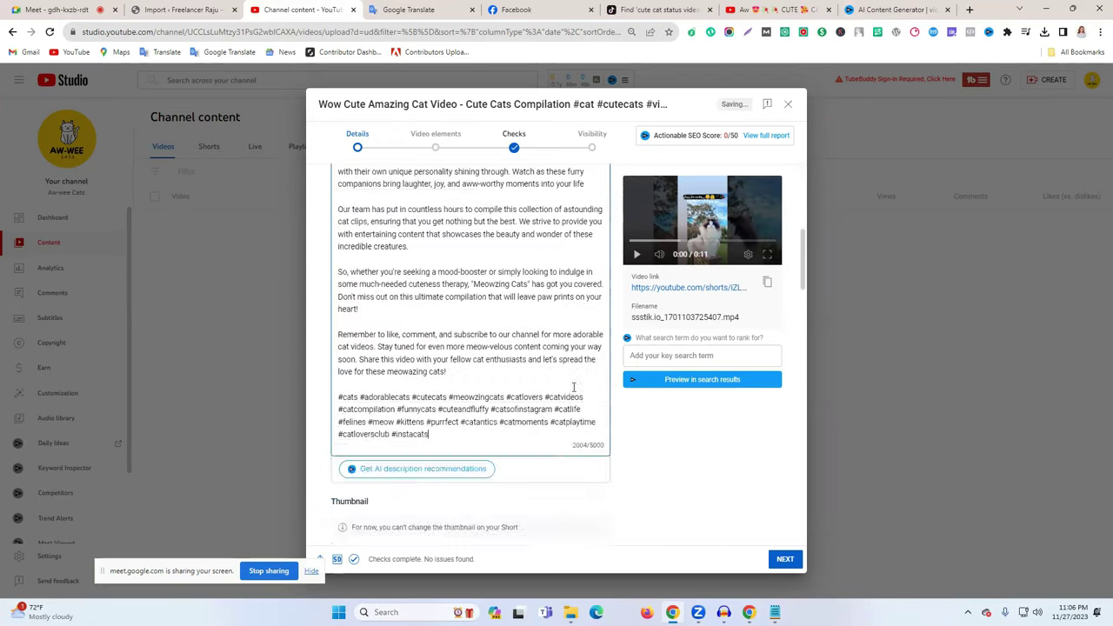
scroll(661, 408, down, 10)
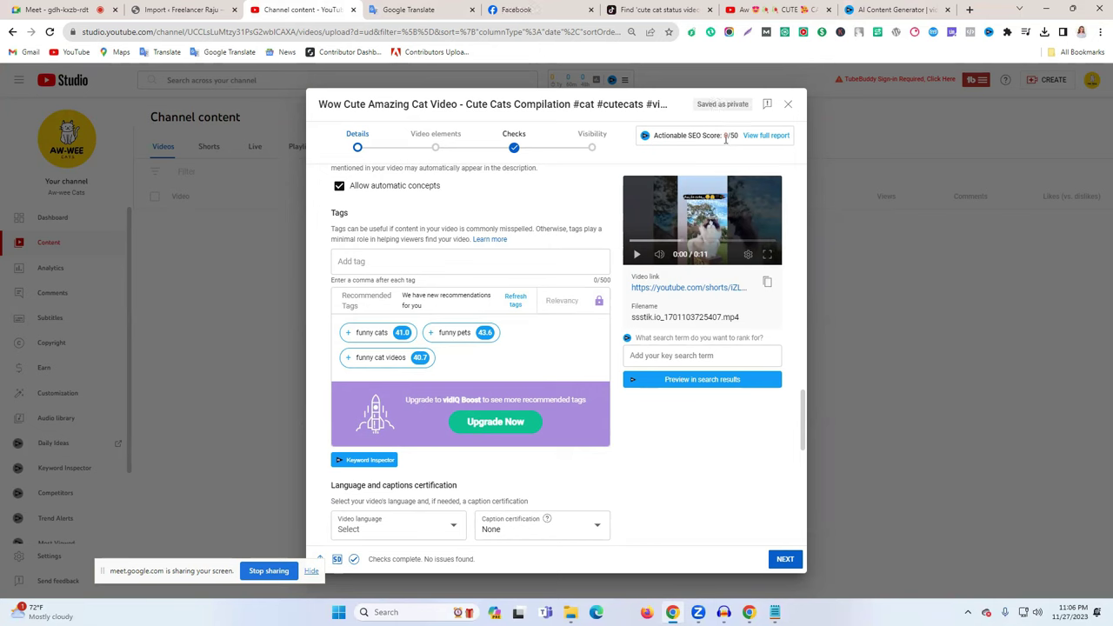
scroll(676, 300, up, 10)
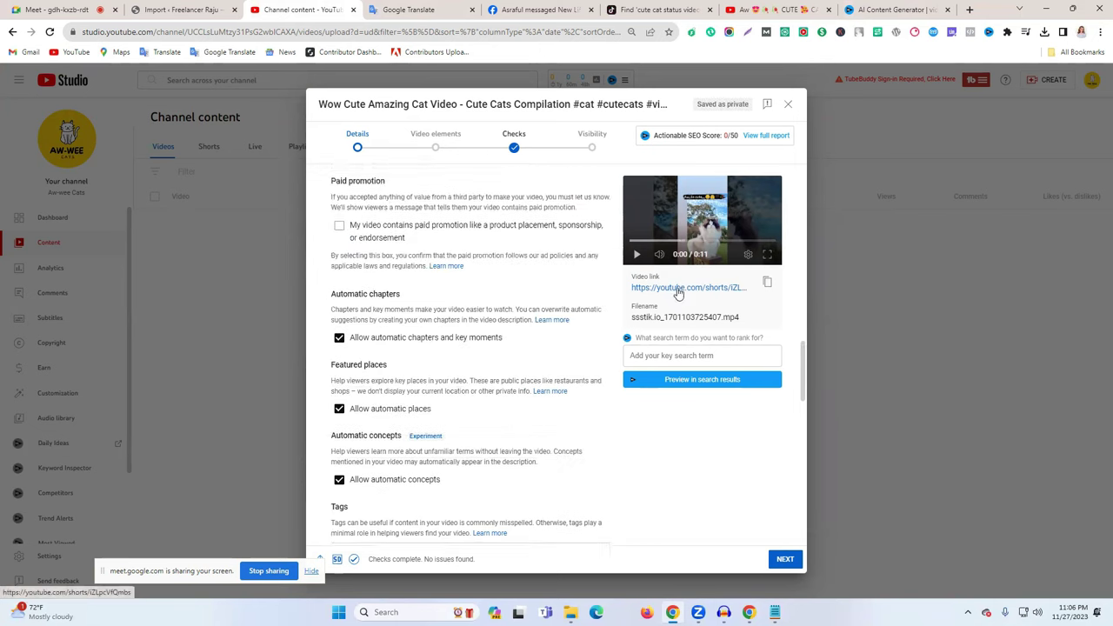
- Close the vidIQ SEO report and open the Short's video link in a new browser tab
scroll(675, 310, up, 3)
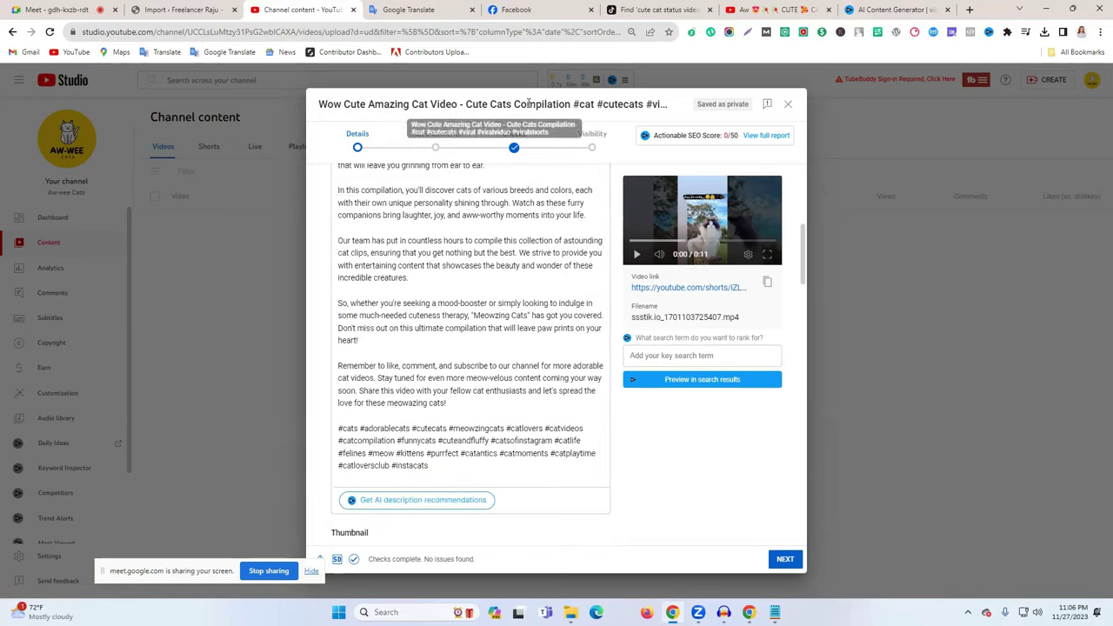
scroll(557, 313, up, 5)
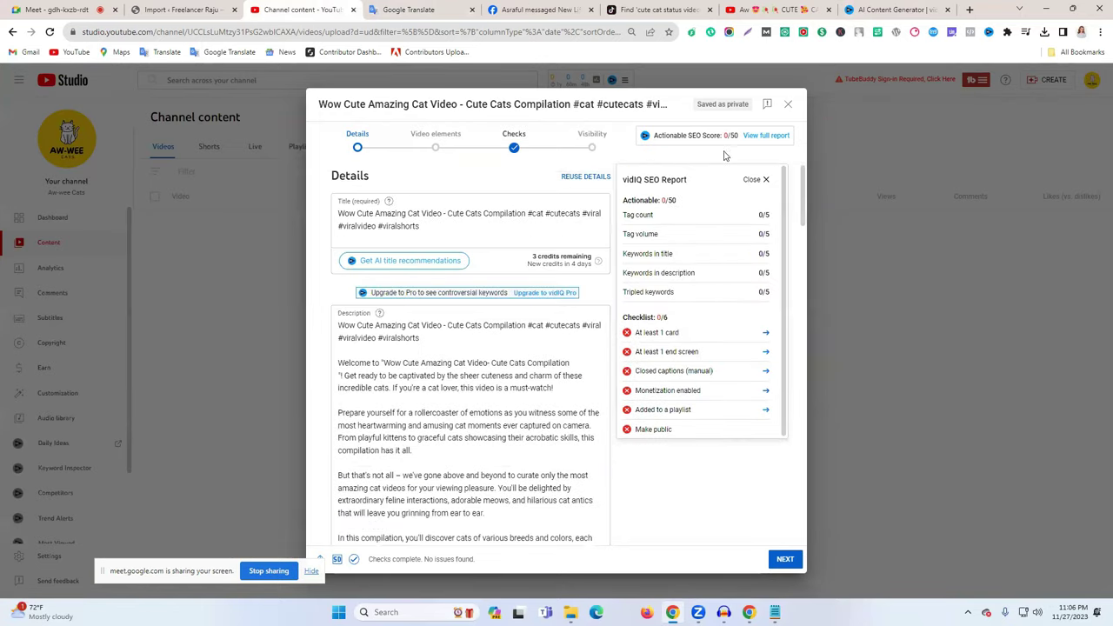
click(764, 179)
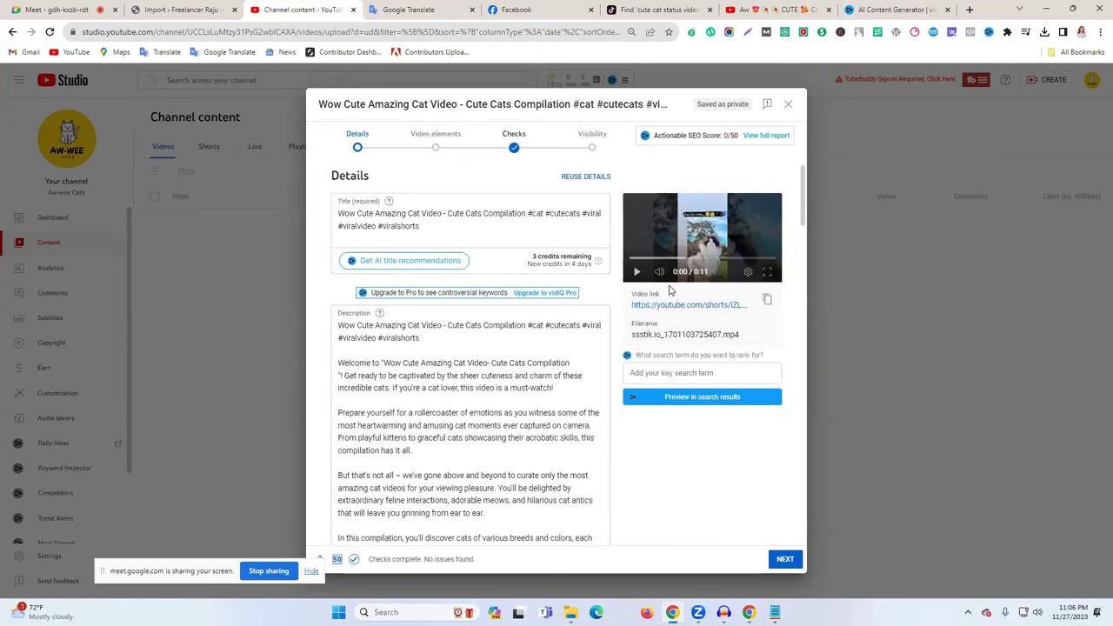
right_click(661, 311)
click(721, 316)
click(373, 9)
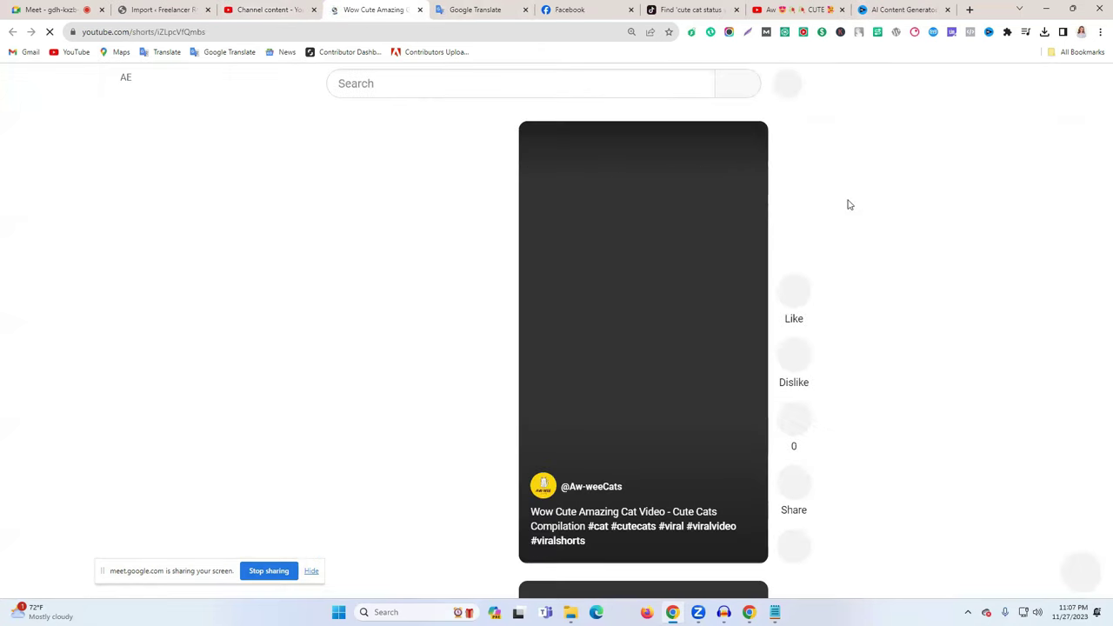
- Go from the Short's page to the Aw-wee Cats channel's video management and open the draft listed under Shorts for editing
click(1080, 84)
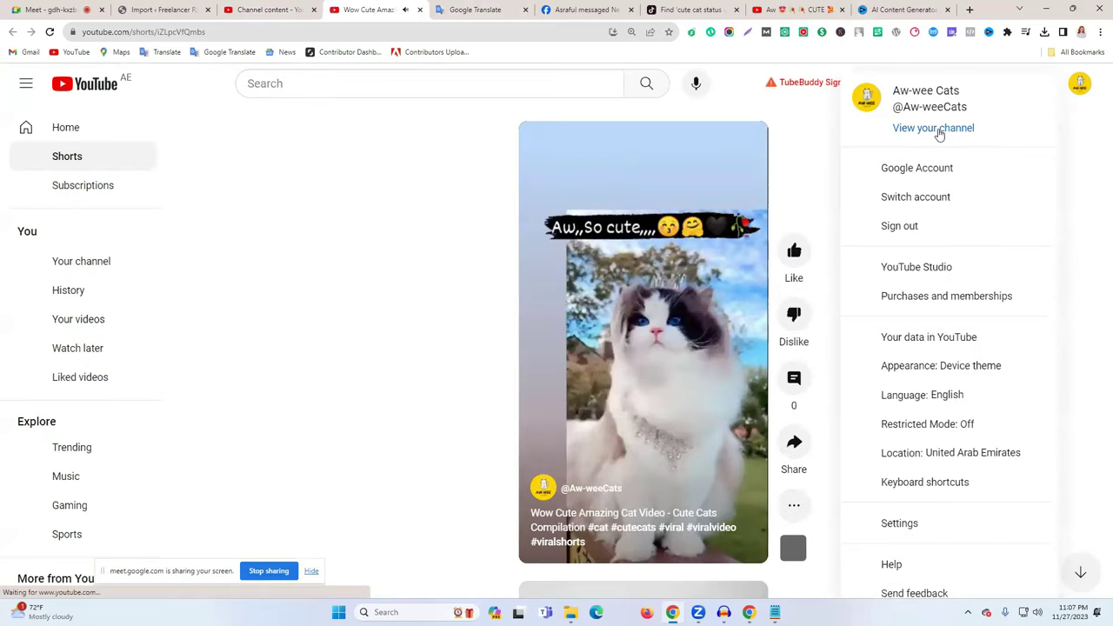
click(929, 128)
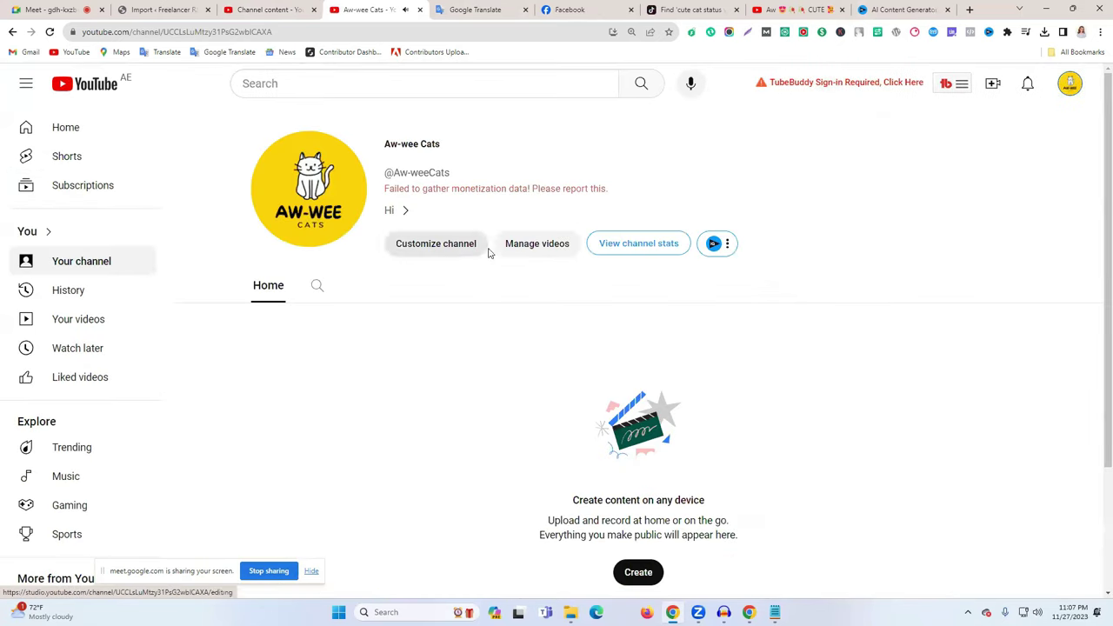
click(537, 244)
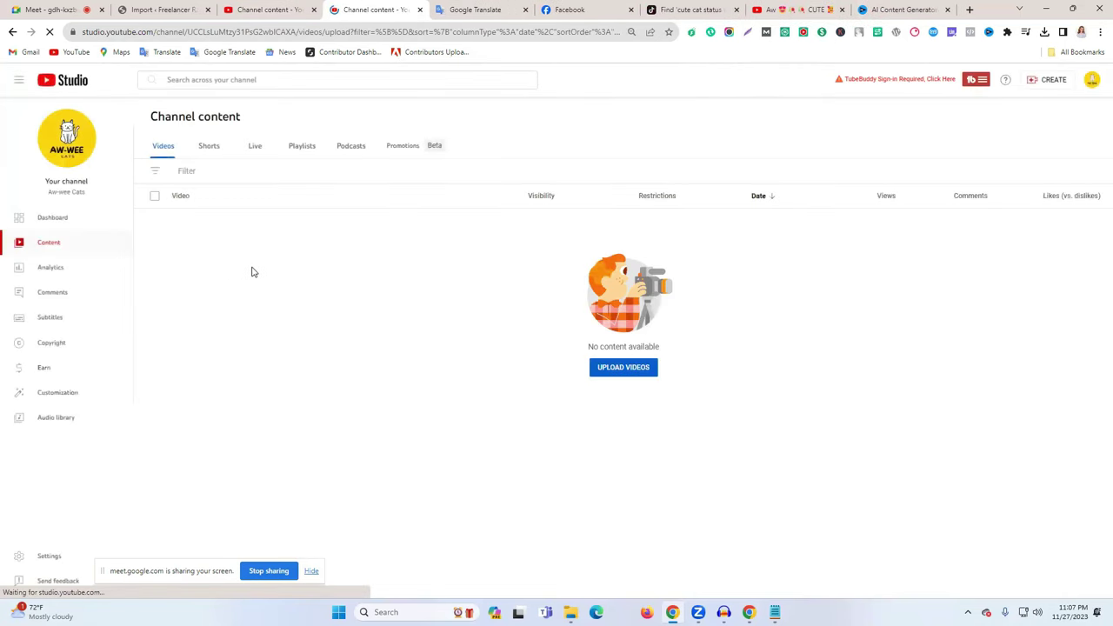
click(215, 148)
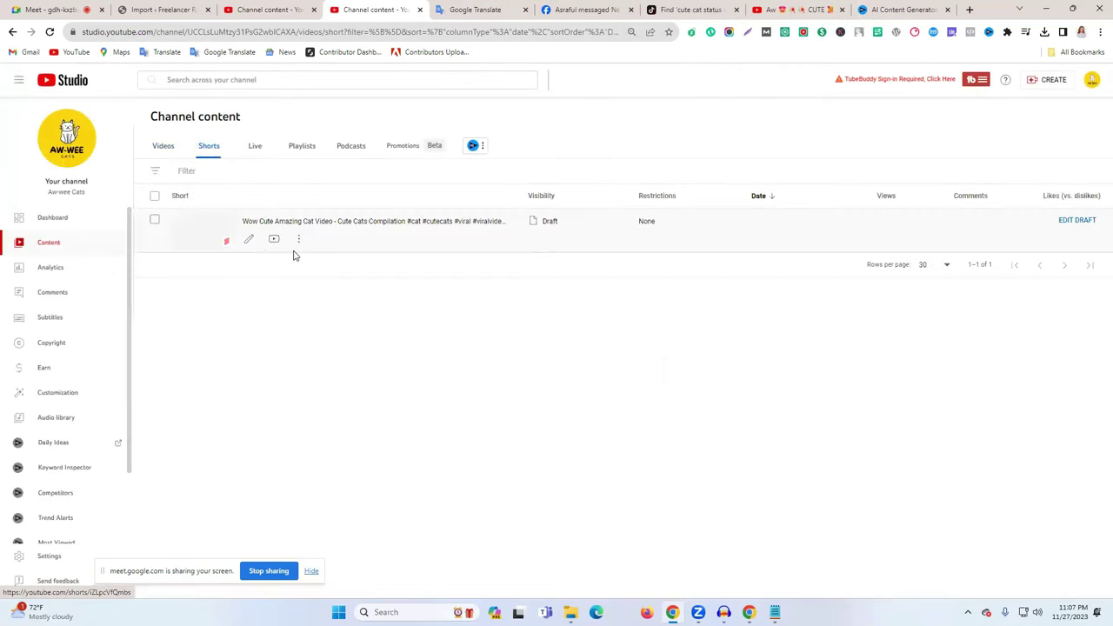
click(250, 242)
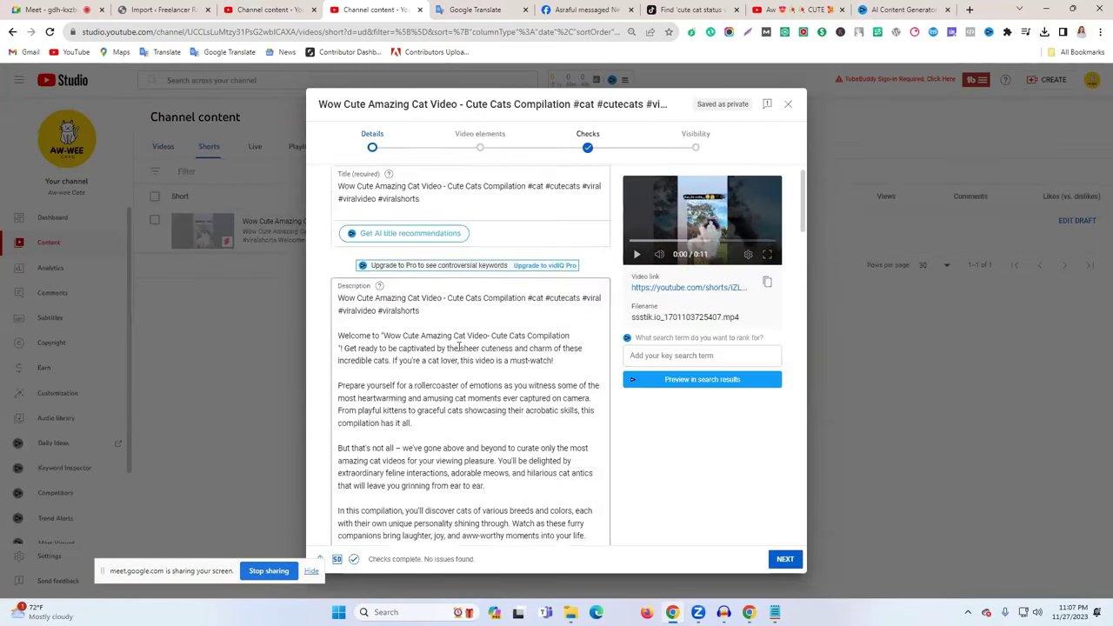
- Return to the first YouTube Studio tab and set the video's audience to "No, it's not made for kids"
click(304, 9)
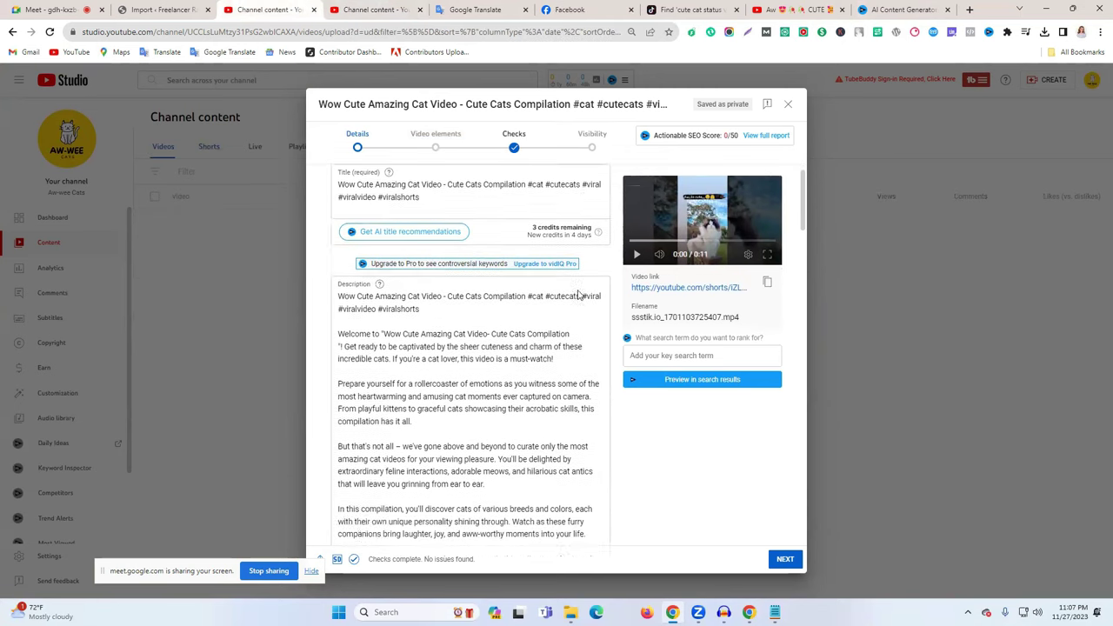
scroll(452, 278, down, 3)
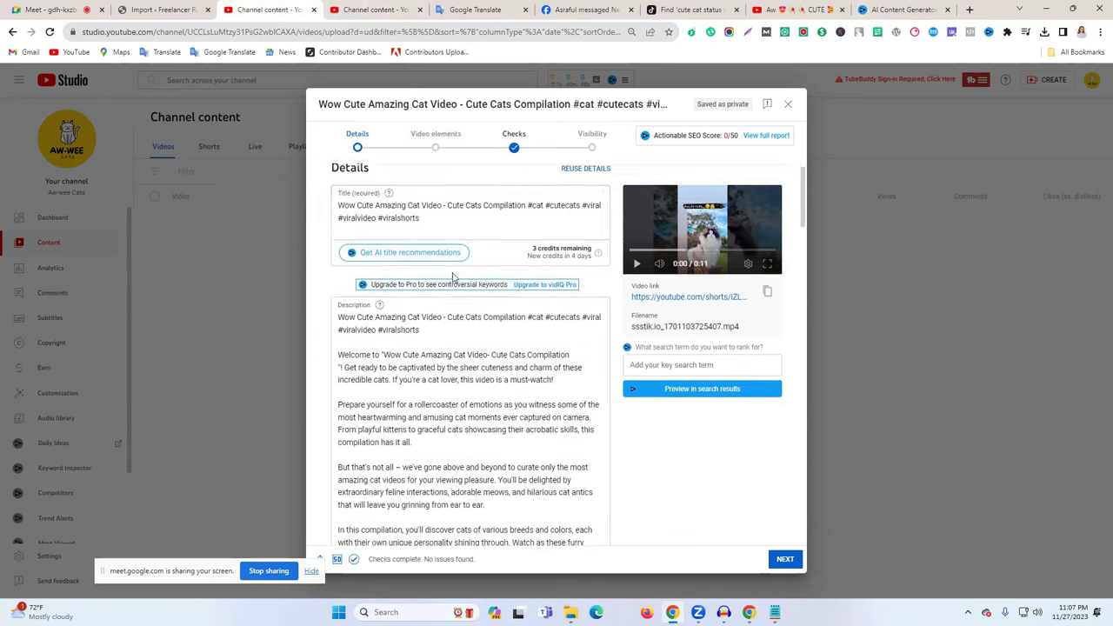
scroll(525, 307, down, 5)
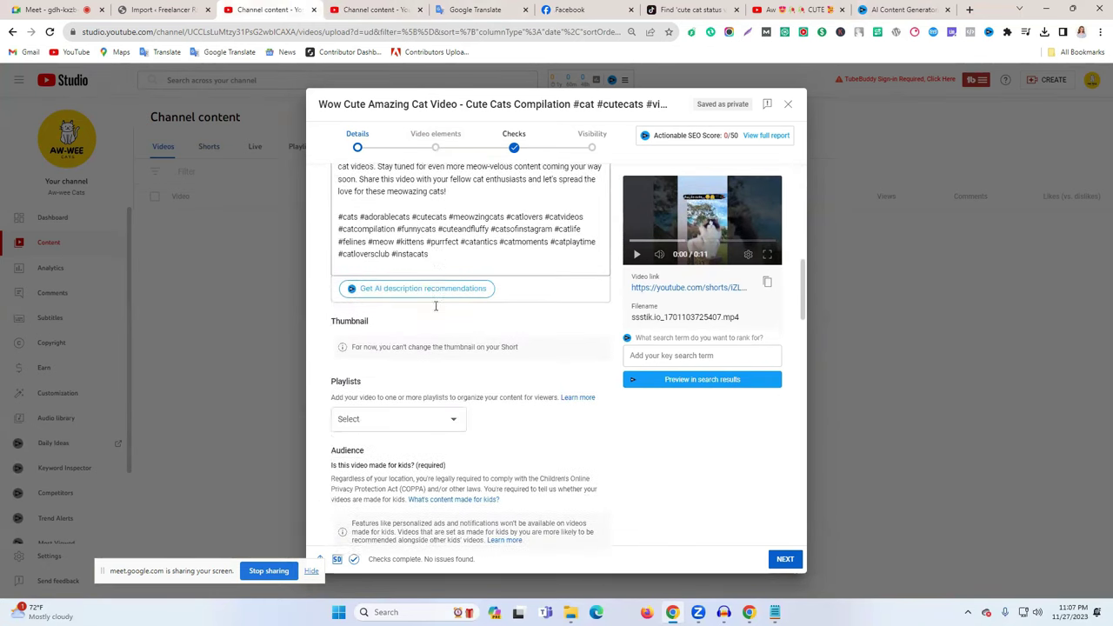
scroll(373, 393, down, 1)
scroll(374, 393, up, 1)
scroll(381, 393, down, 1)
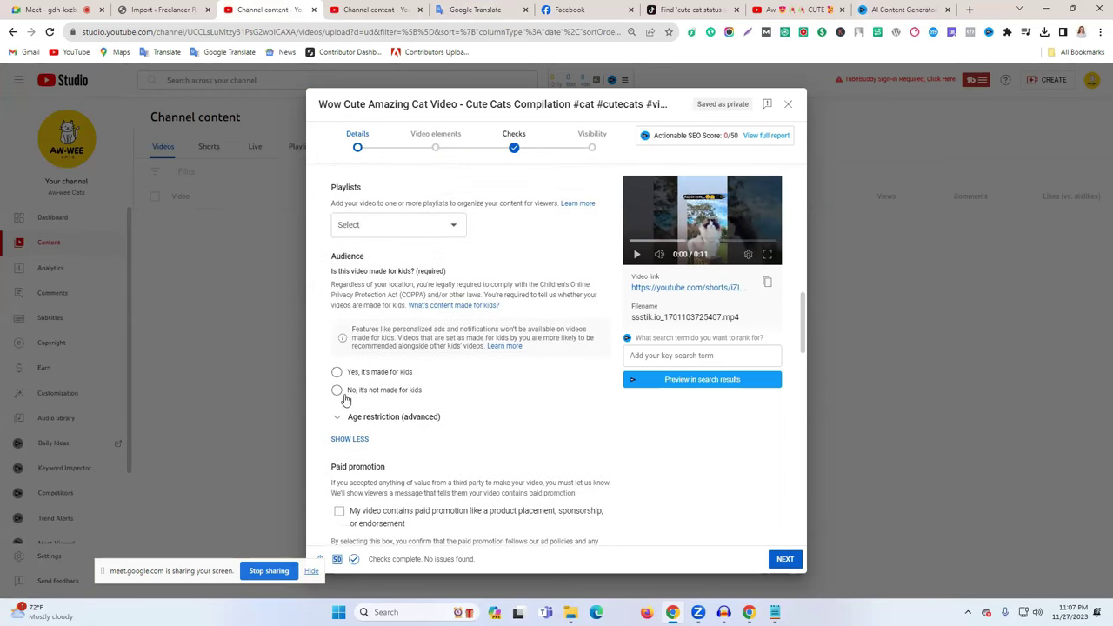
click(364, 393)
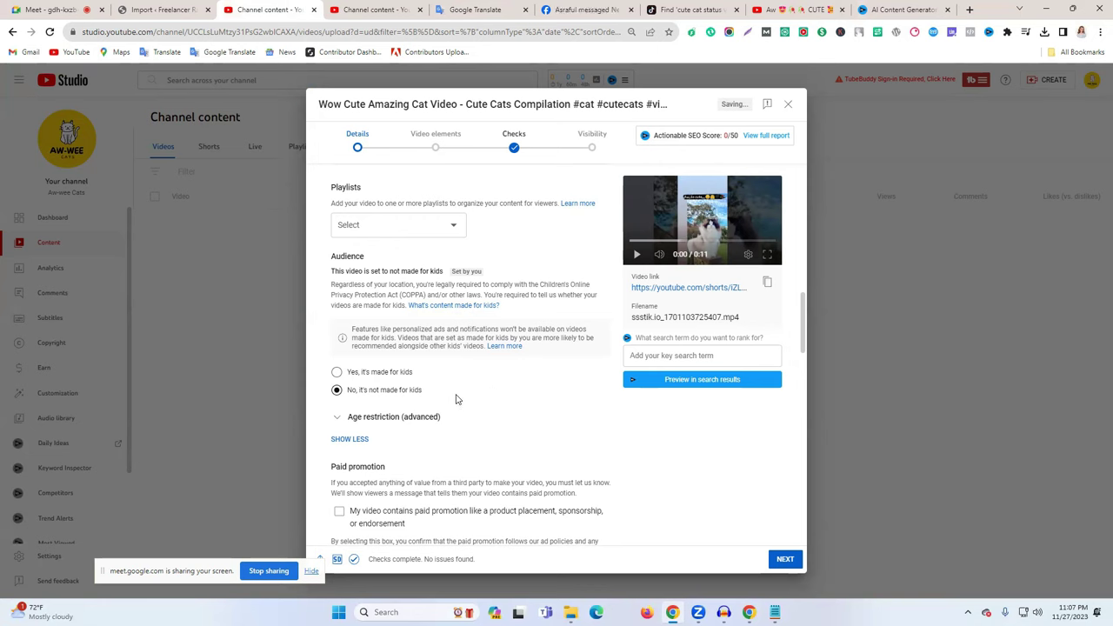
- Look over the video's Tags section, including the tag field and vidIQ's recommended tags
scroll(458, 399, down, 8)
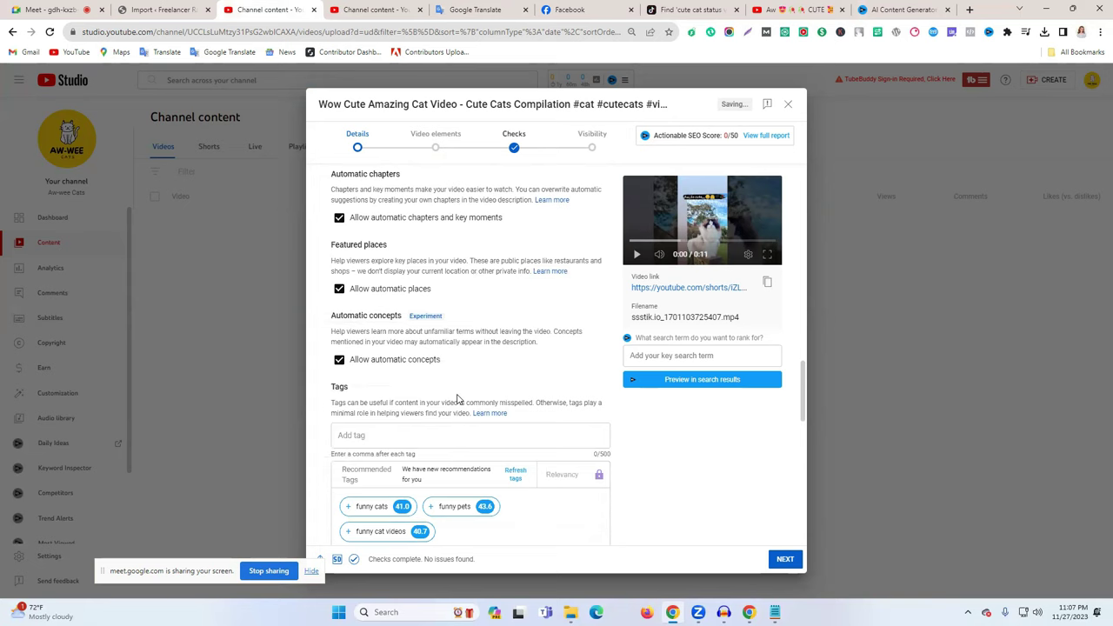
click(385, 260)
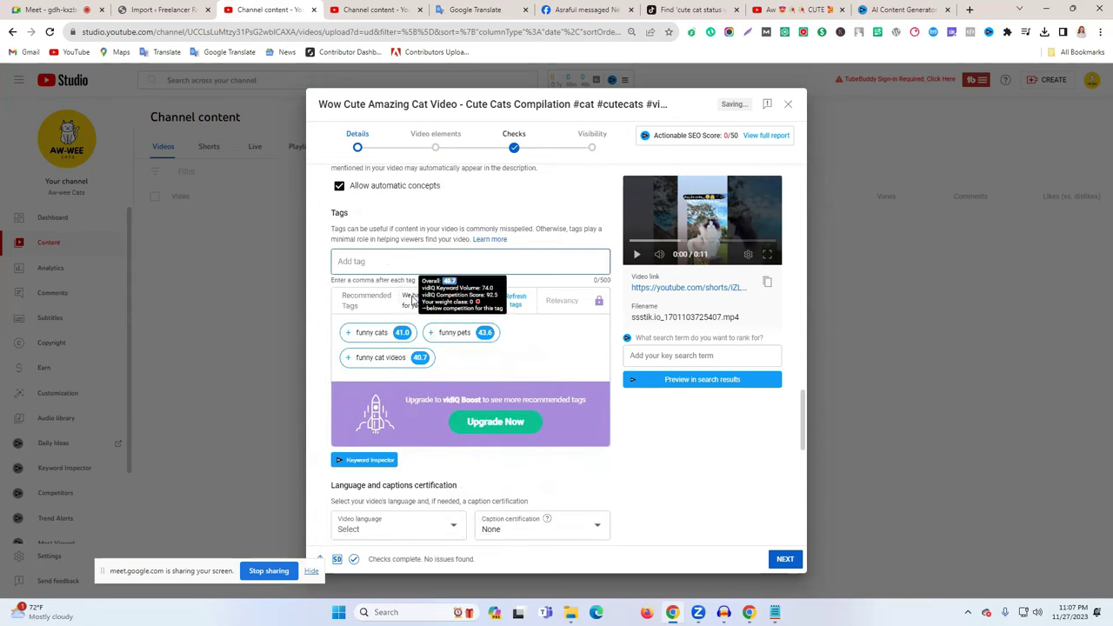
scroll(520, 311, up, 1)
scroll(520, 311, up, 5)
scroll(530, 317, down, 8)
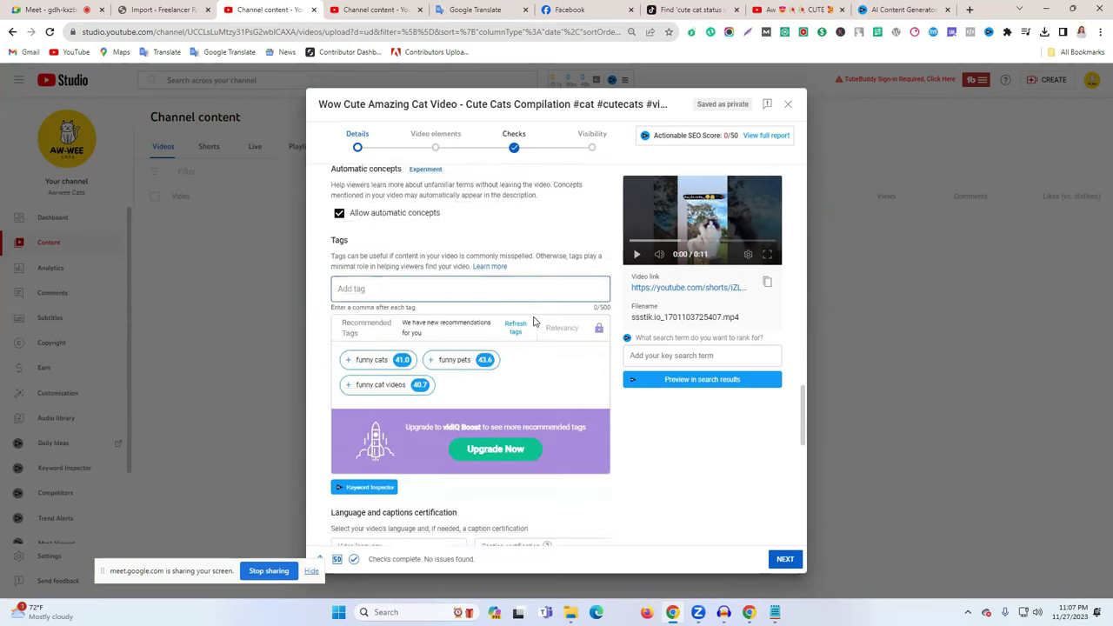
scroll(535, 323, up, 4)
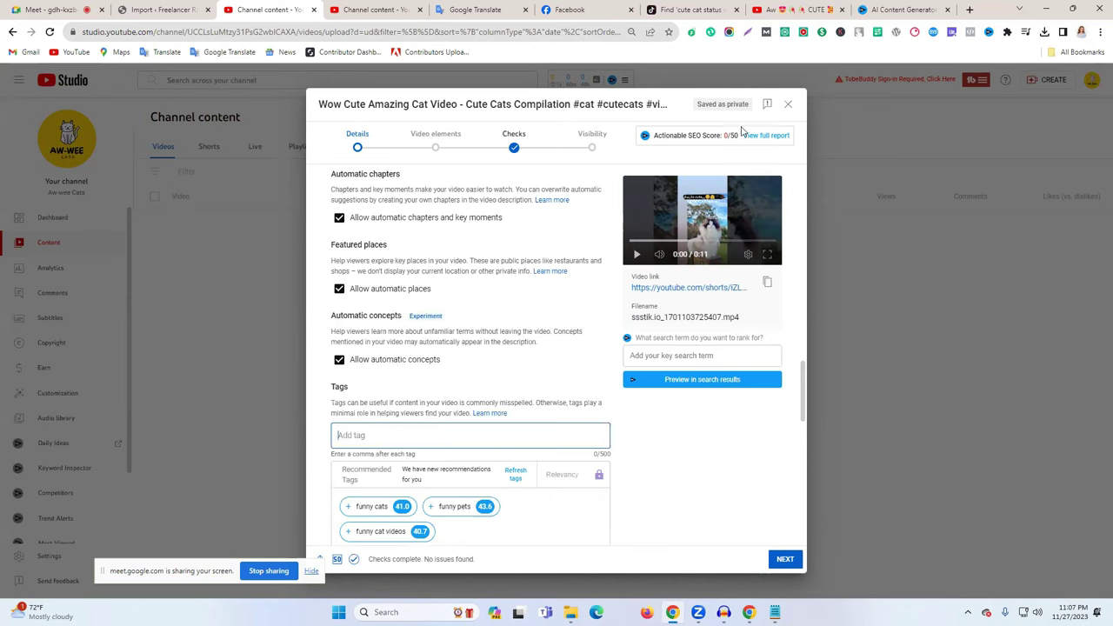
- Search Google for "youtube tag generator" in a new browser tab and open the Rapidtags generator
click(969, 10)
click(533, 32)
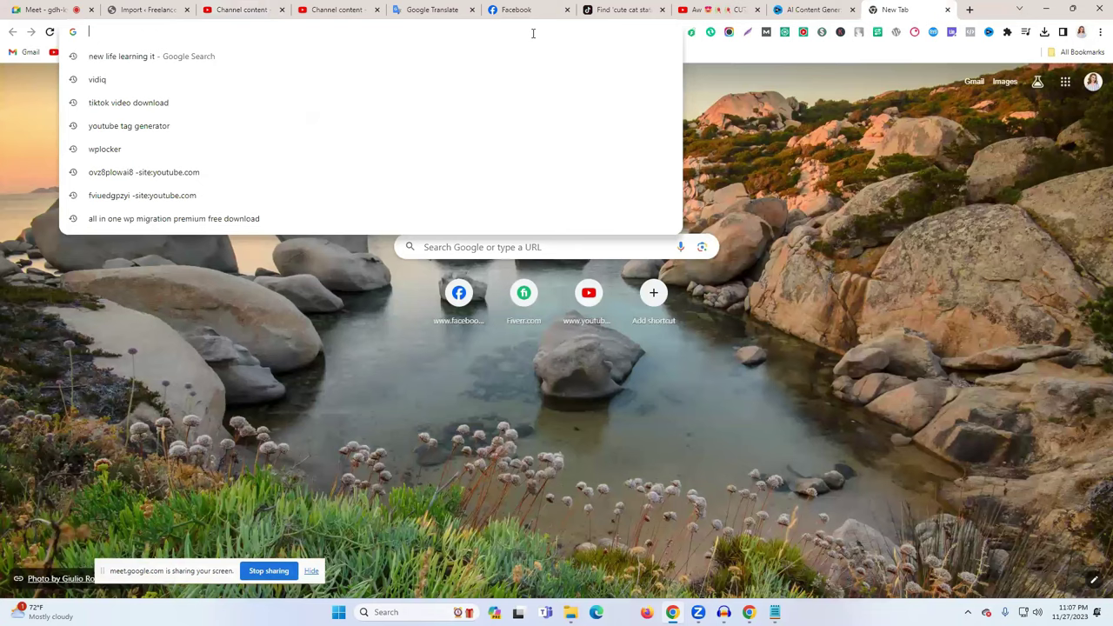
text(youtube.com/watch?v=tB1t3Qw3Lkk)
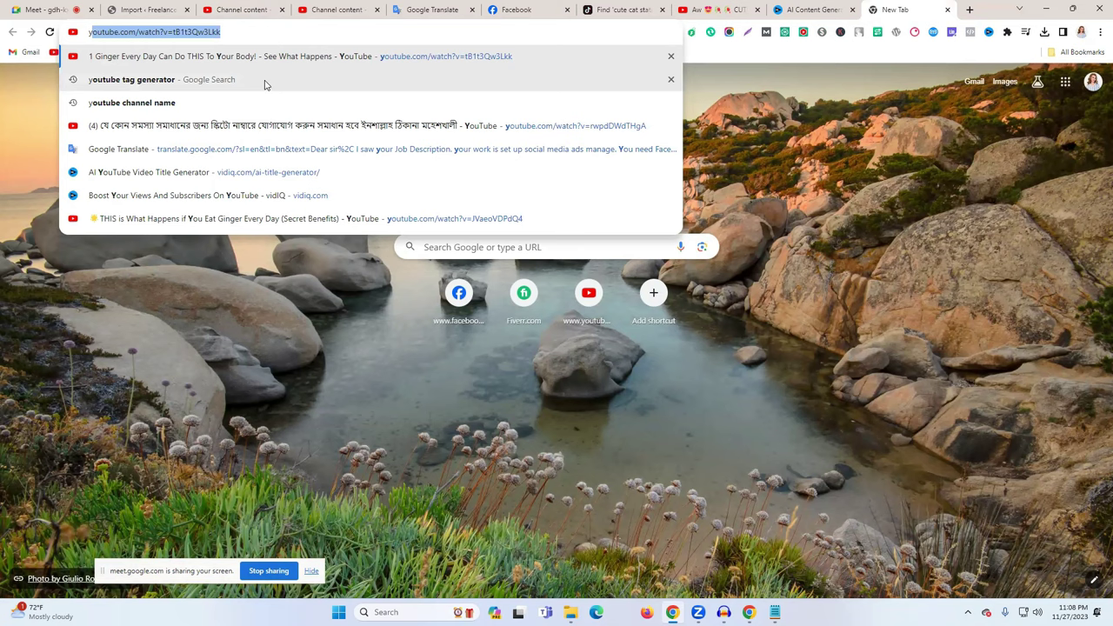
click(131, 79)
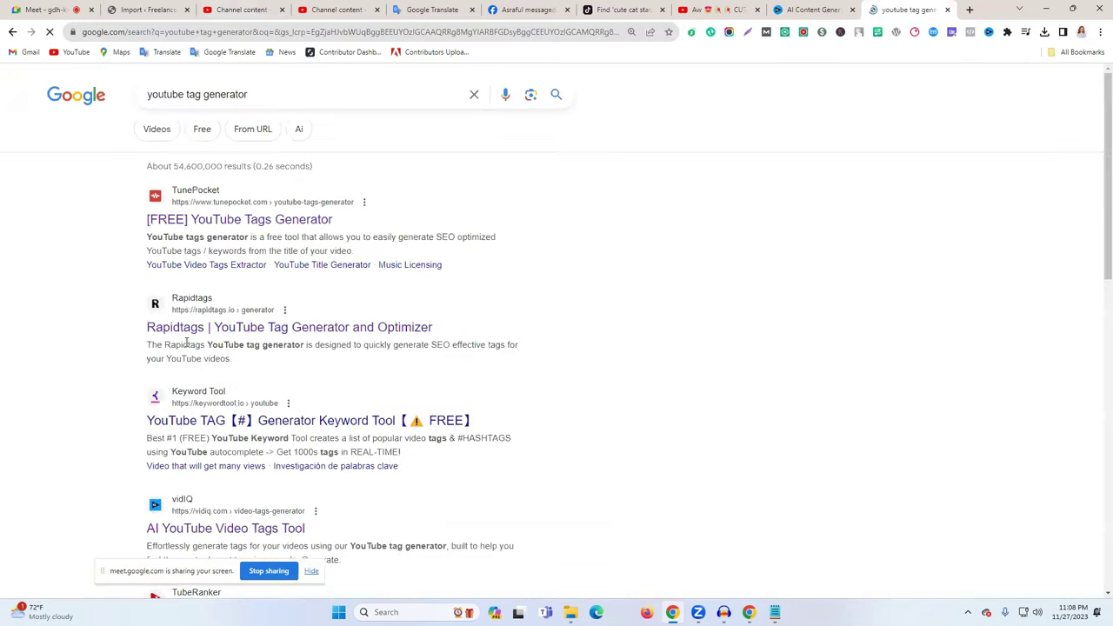
click(290, 328)
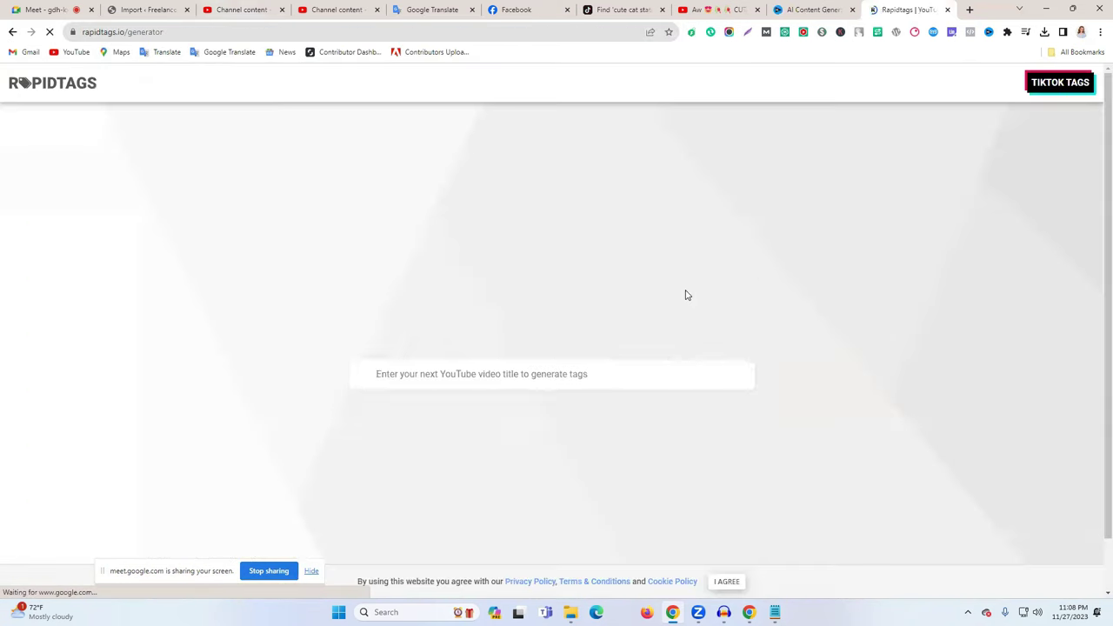
- Copy the video's full title with hashtags from YouTube Studio and generate tags from it in Rapidtags
click(621, 10)
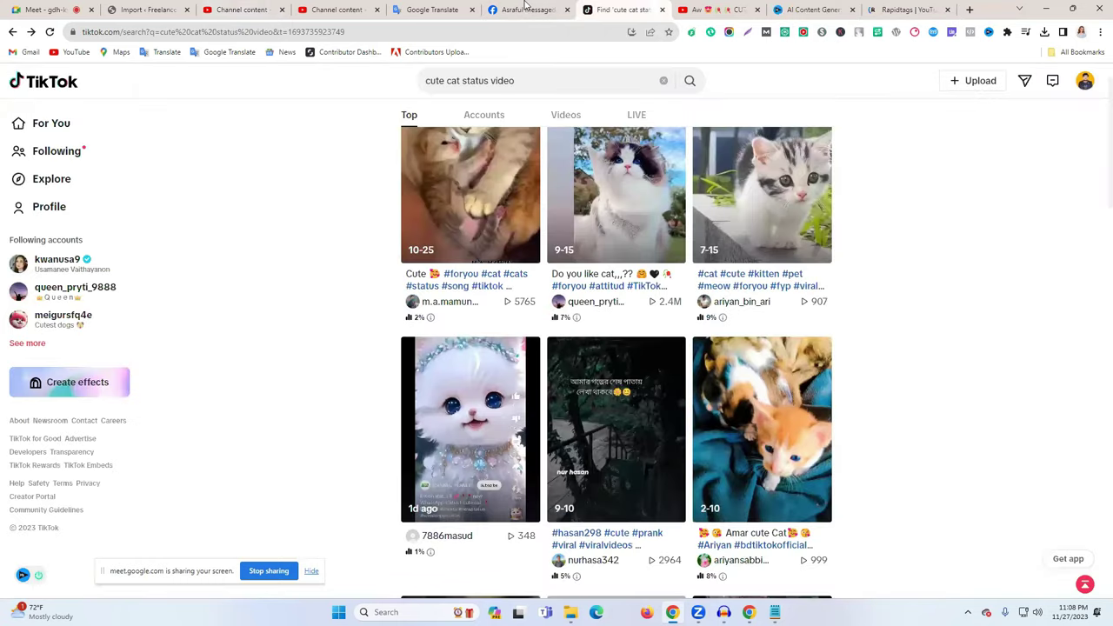
click(432, 10)
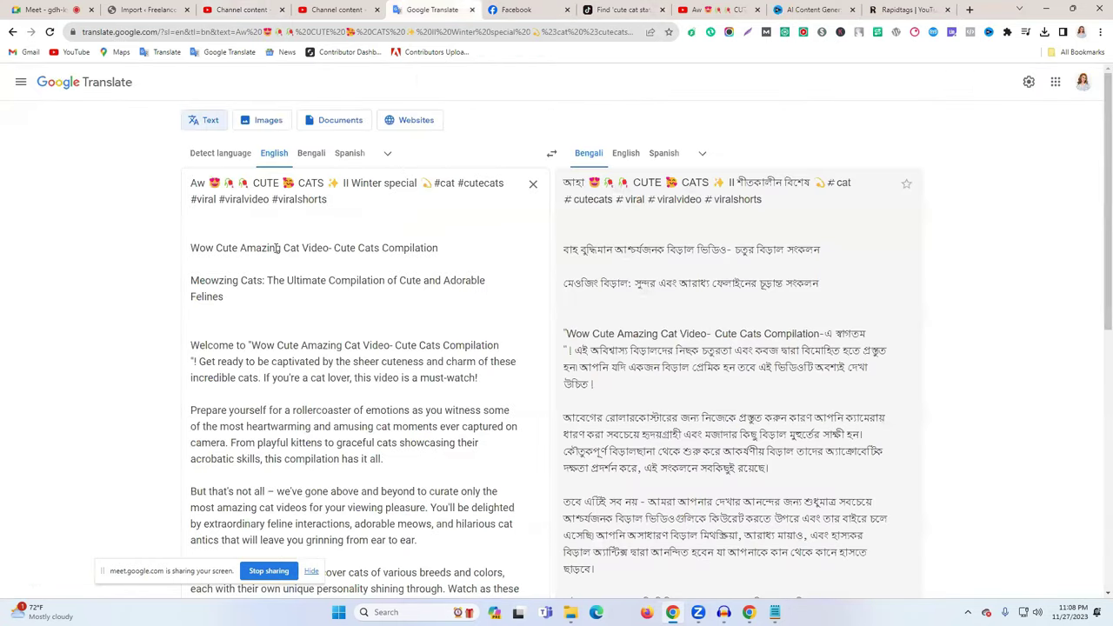
click(260, 9)
scroll(446, 287, up, 3)
scroll(446, 286, up, 10)
triple_click(437, 215)
key(ctrl+c)
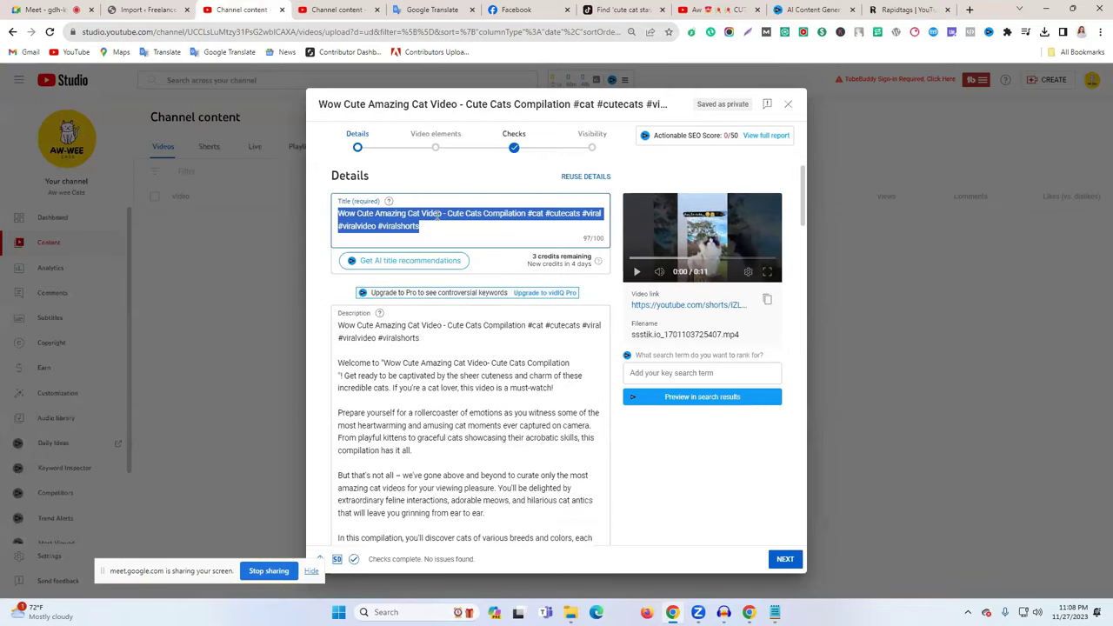
click(904, 10)
click(491, 129)
key(ctrl+v)
click(743, 127)
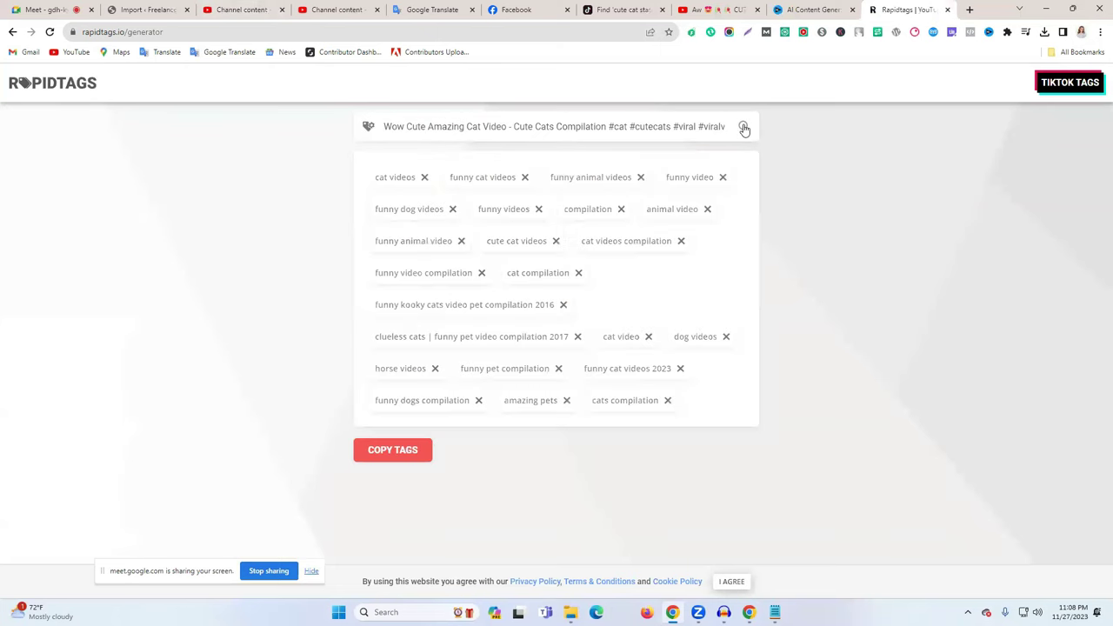
- Remove the "clueless cats | funny pet video compilation 2017" and "funny kooky cats video pet compilation 2016" tags, and copy the remaining tags
click(579, 336)
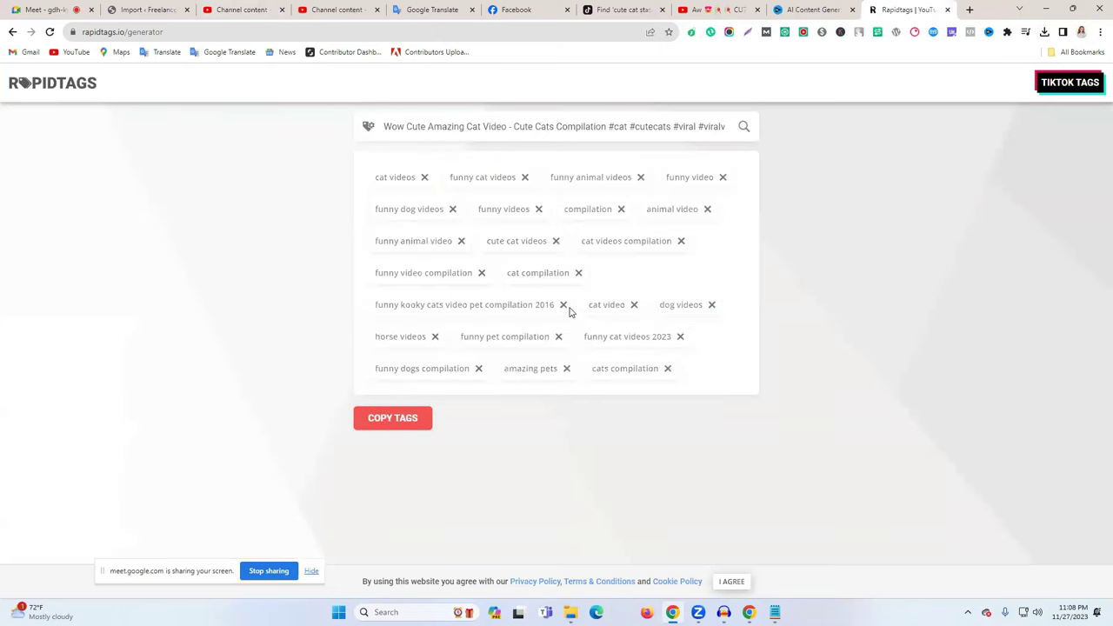
click(563, 305)
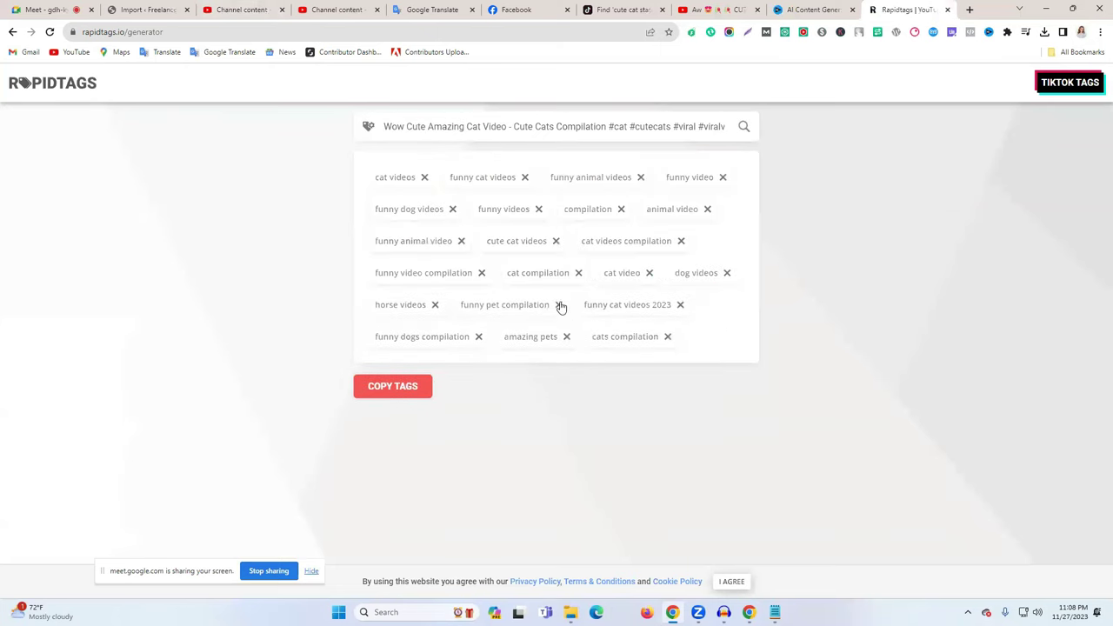
click(376, 386)
- Paste the copied Rapidtags list into the Short draft's tags in the second YouTube Studio tab
click(326, 11)
scroll(669, 437, down, 15)
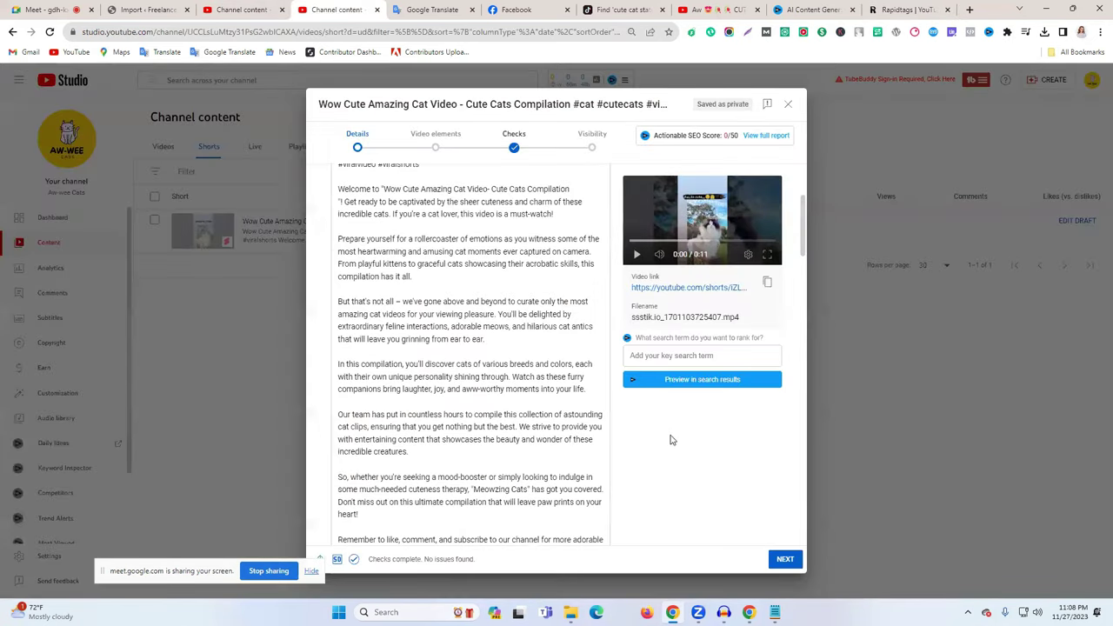
click(403, 493)
key(ctrl+v)
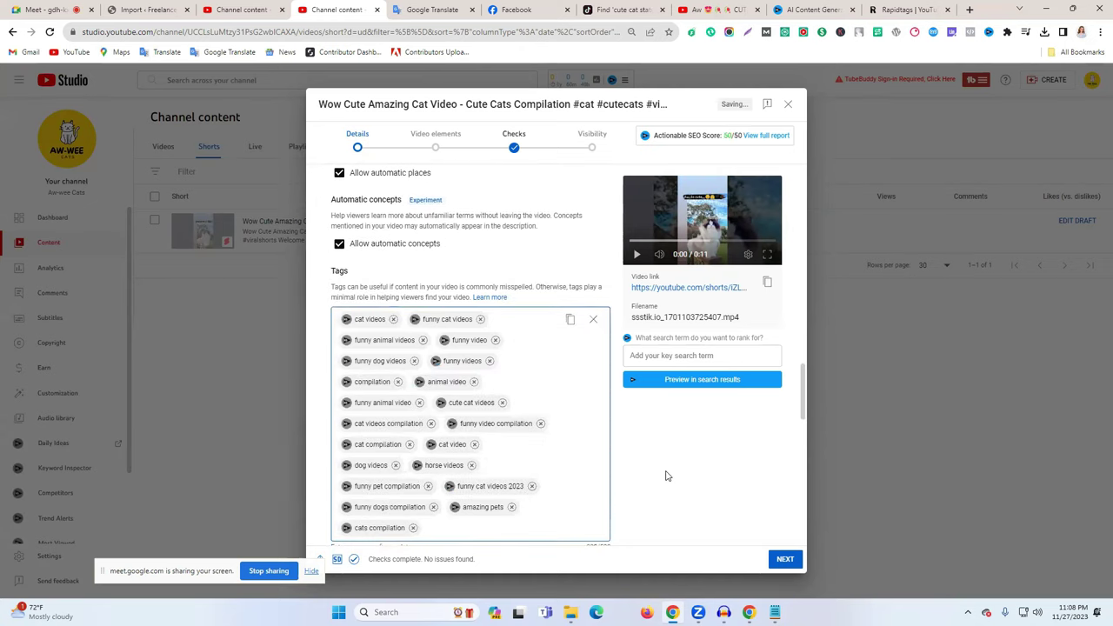
- Check the vidIQ actionable SEO score and look over the added and recommended tags
drag(721, 135, 735, 136)
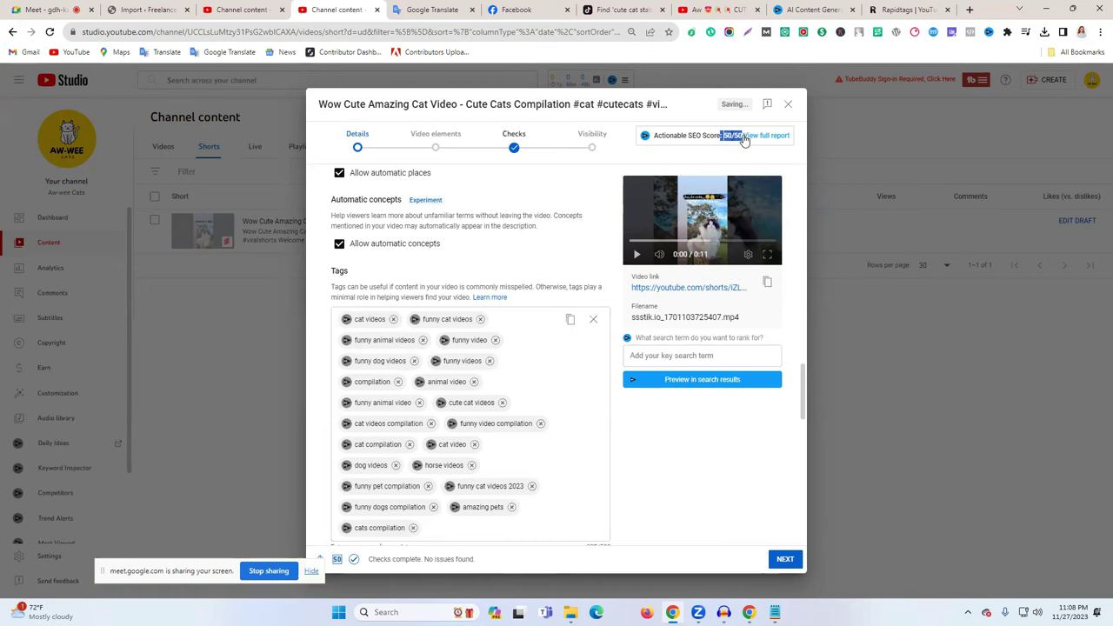
click(644, 478)
scroll(626, 435, down, 4)
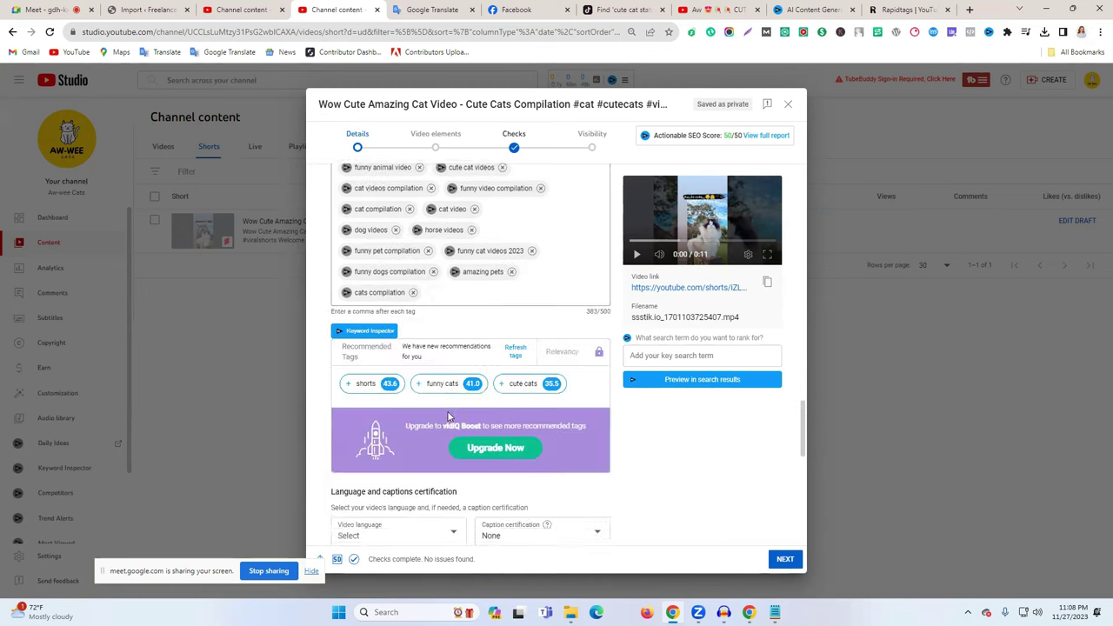
- Try to add a related video to the Short, and back out of the one-time verification options
scroll(606, 426, down, 1)
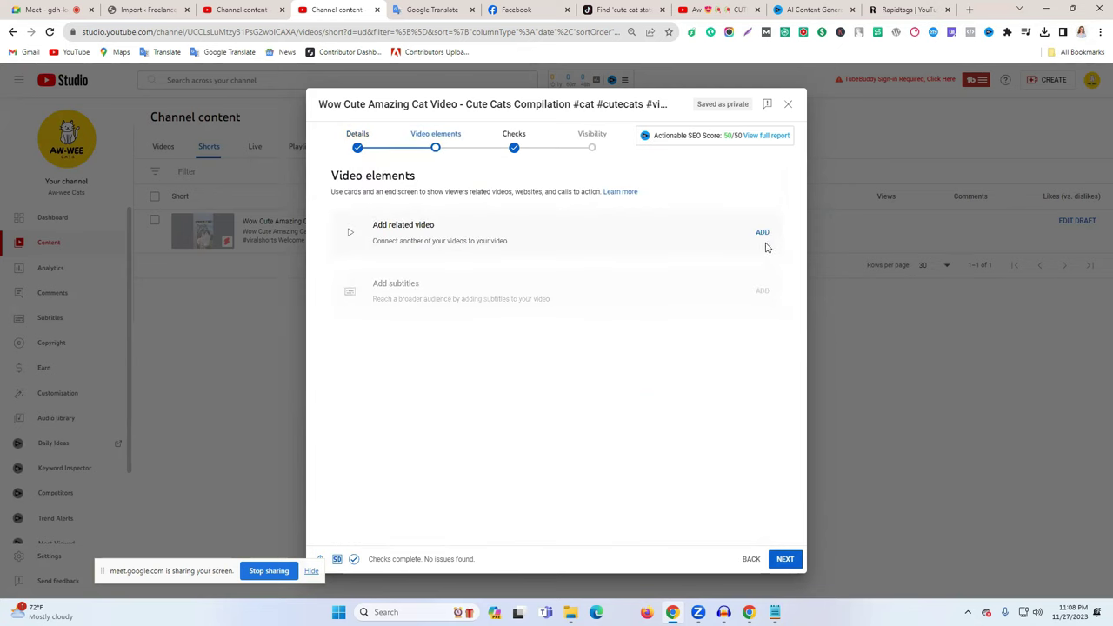
click(762, 232)
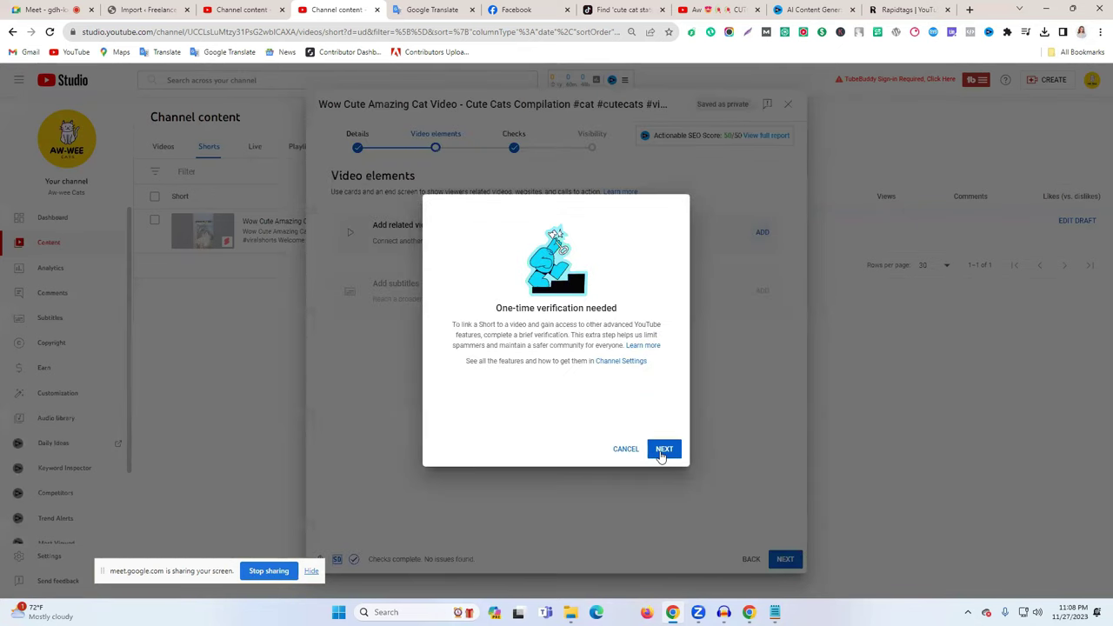
click(663, 450)
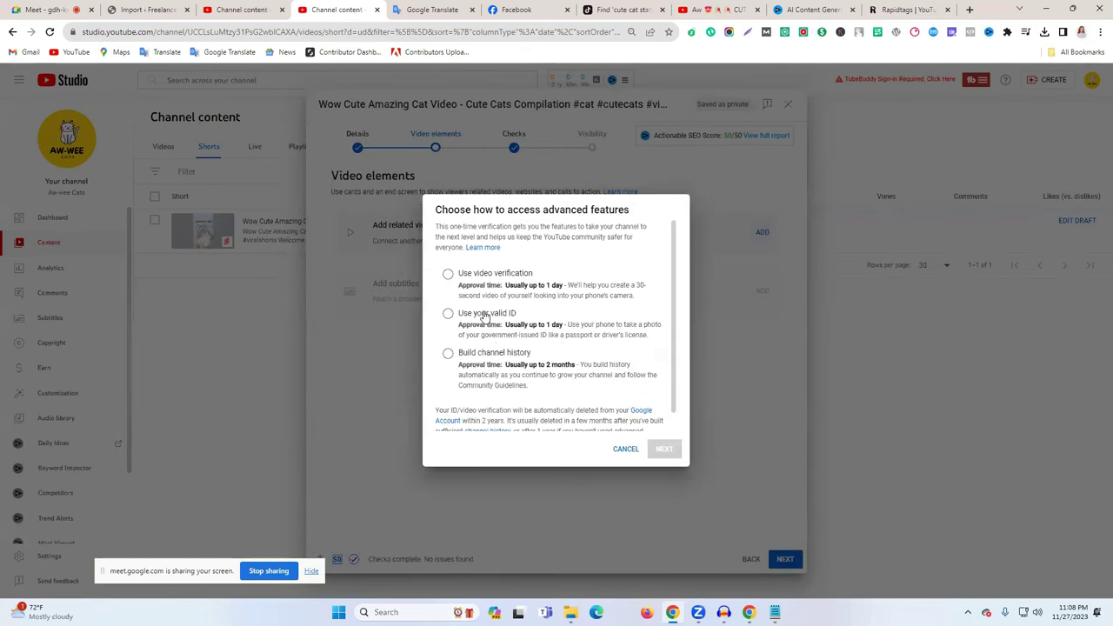
click(622, 452)
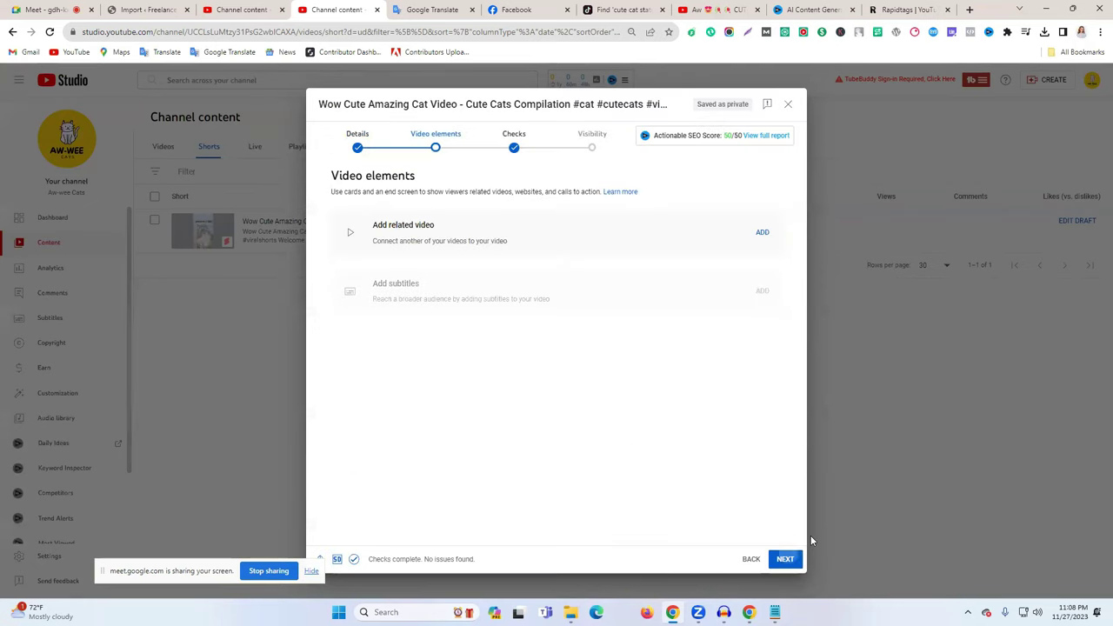
- Advance the Short draft from the Video elements stage to the Visibility stage
key(Return)
key(Return)
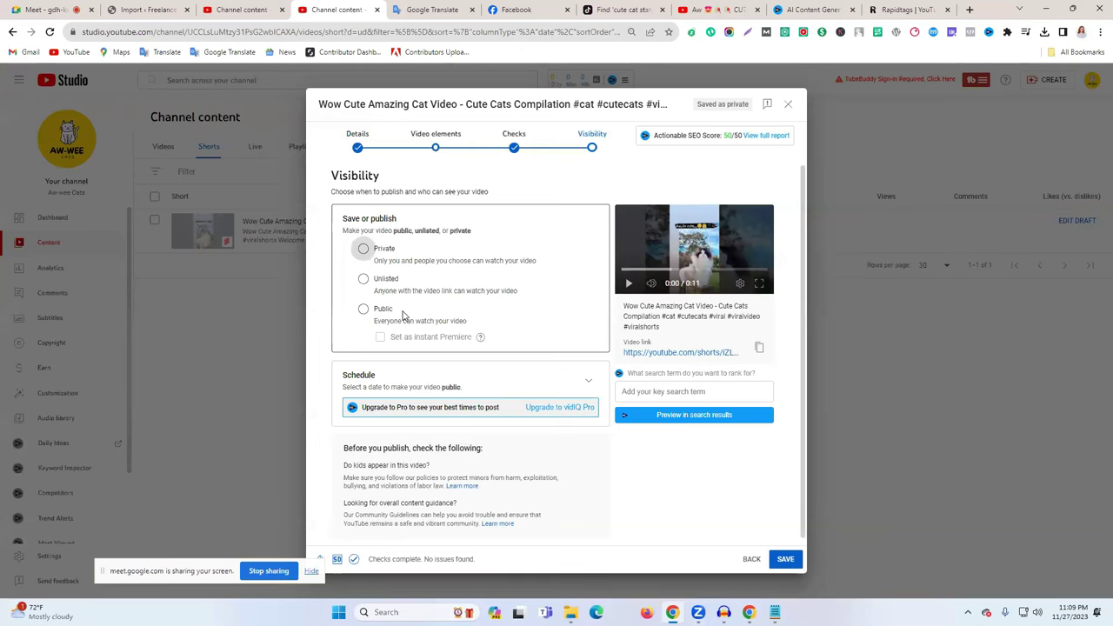
- Schedule the Short to go public on Nov 30, 2023
scroll(383, 356, down, 1)
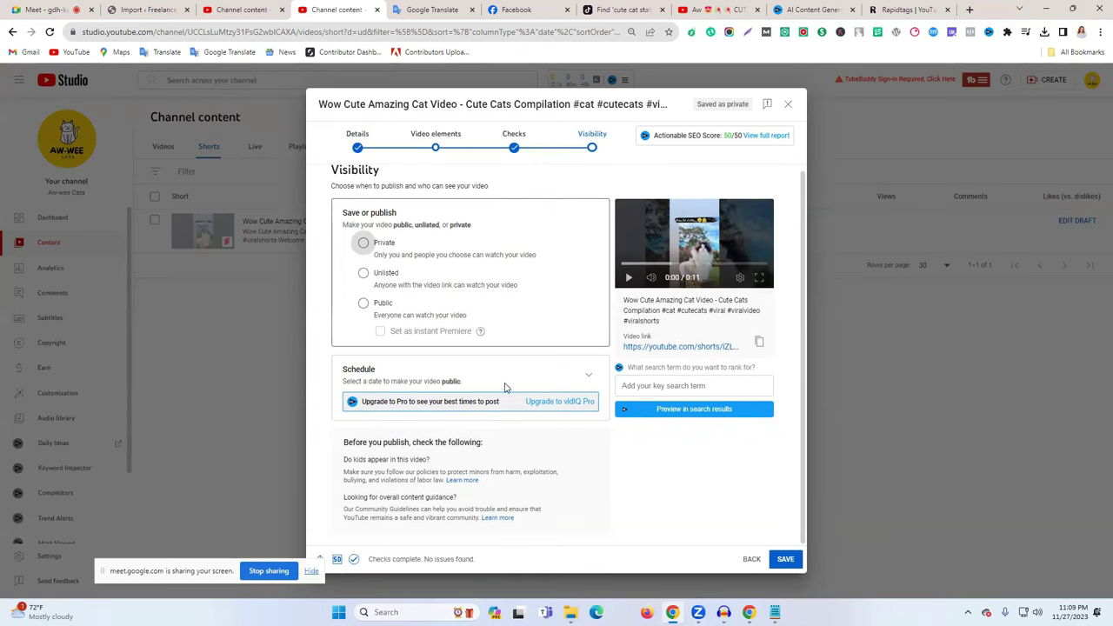
click(587, 376)
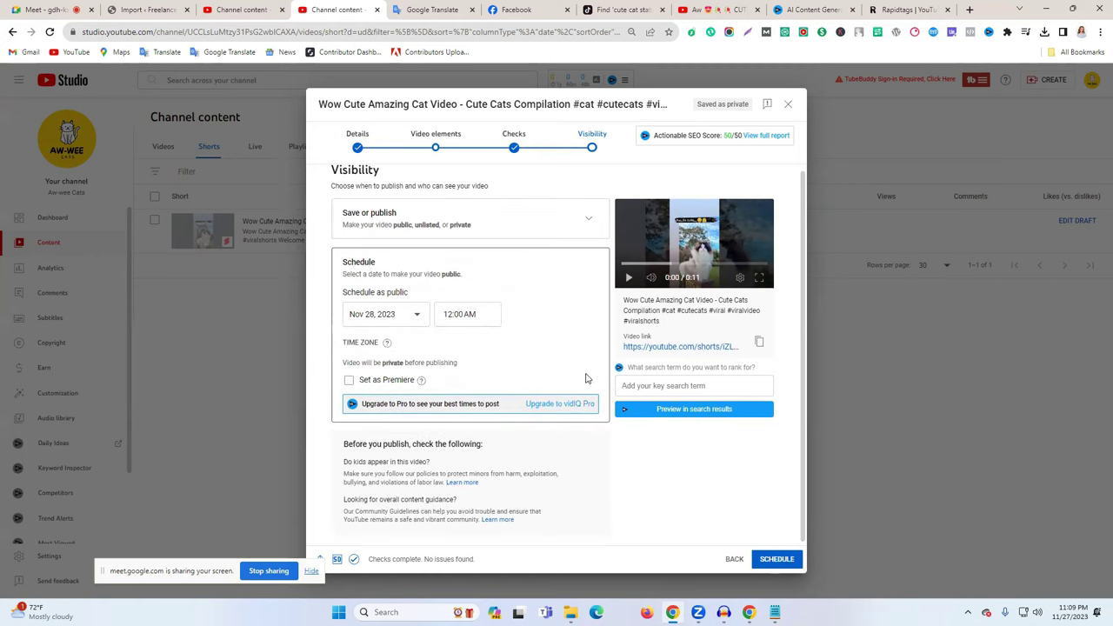
click(389, 323)
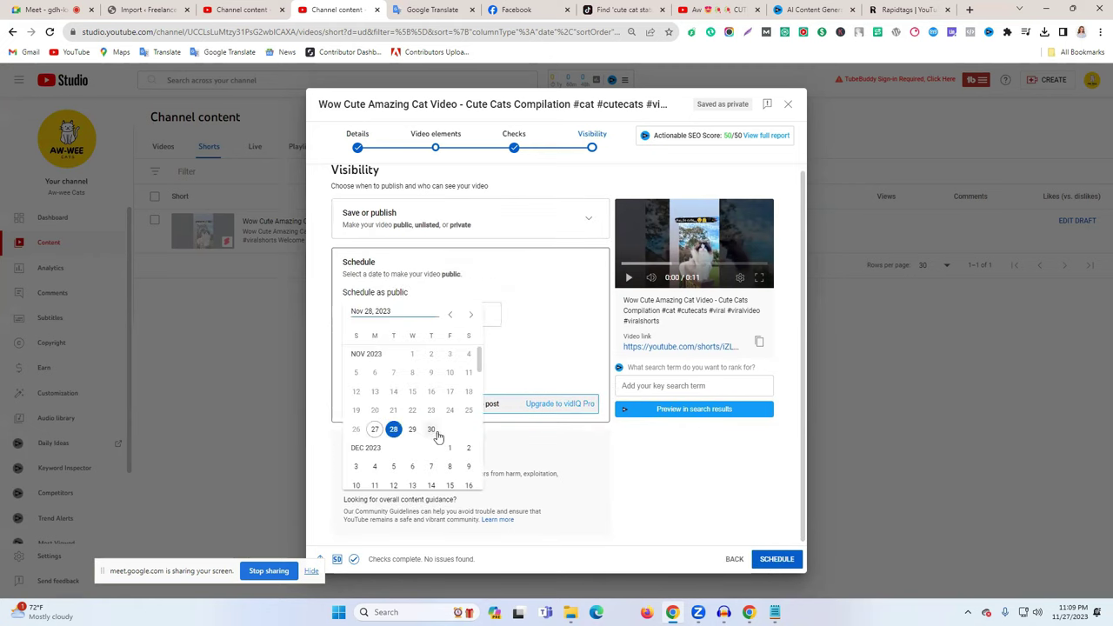
click(431, 430)
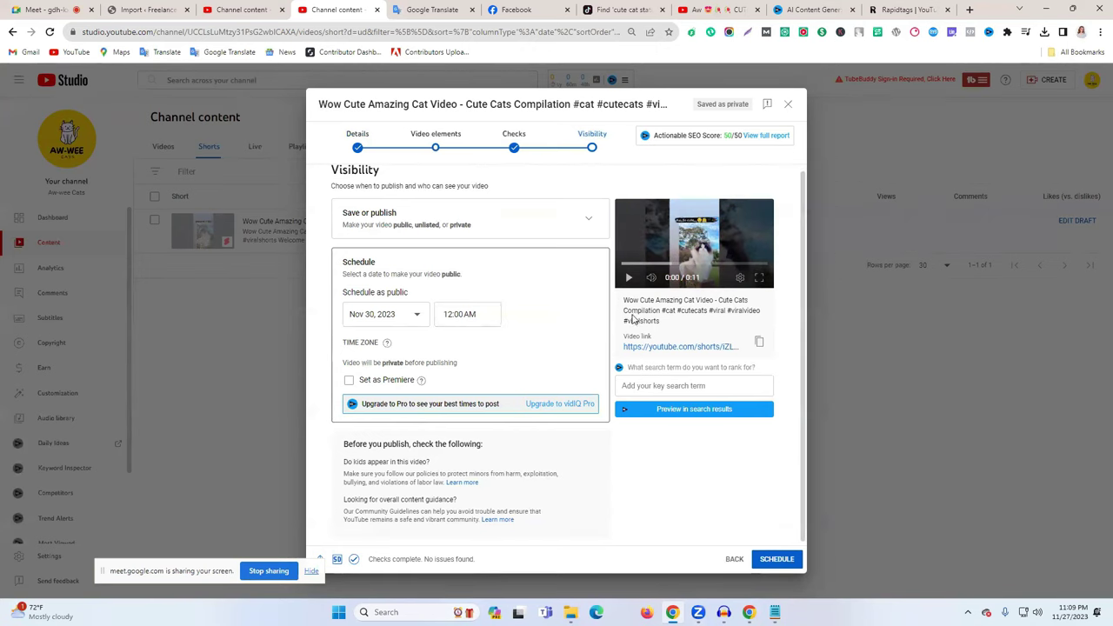
- Publish the Short immediately with Public visibility, and close the sharing dialog
scroll(473, 351, up, 1)
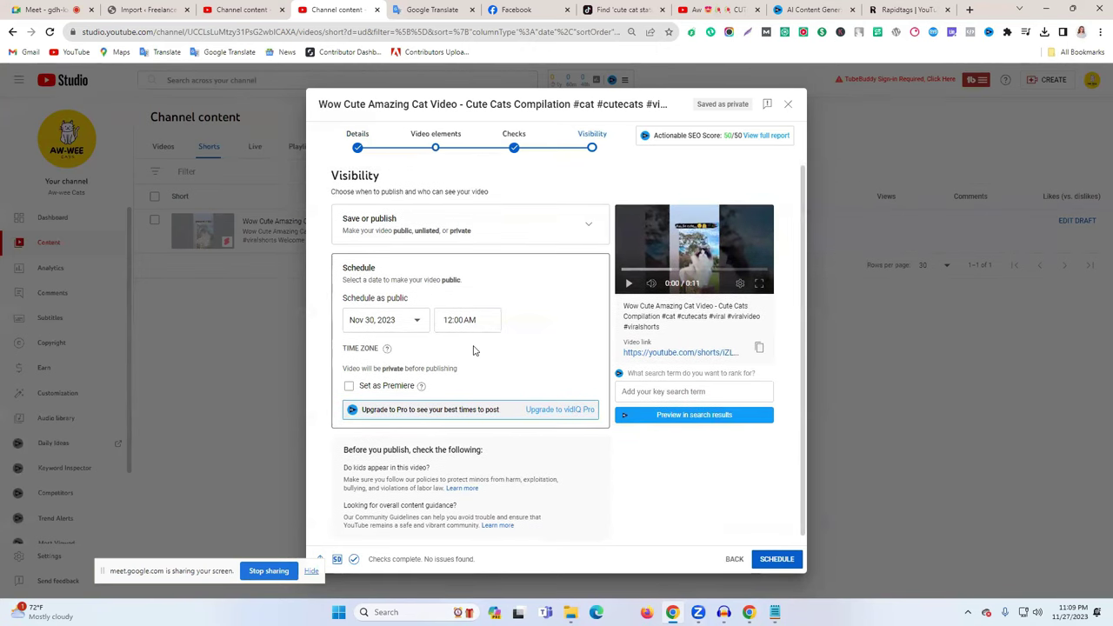
click(581, 229)
click(365, 311)
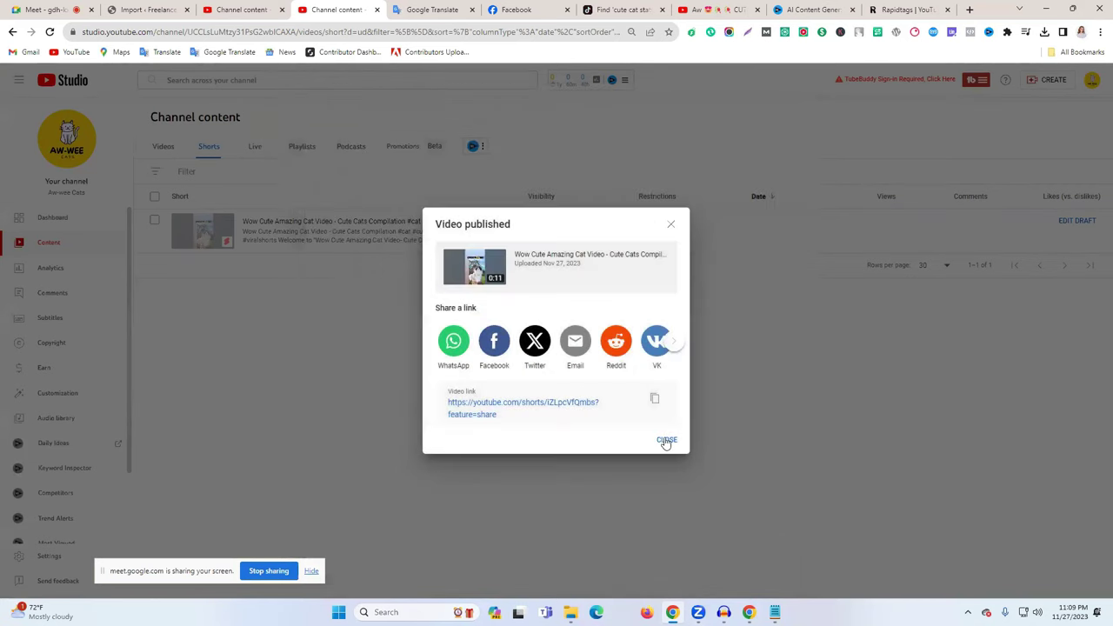
click(665, 439)
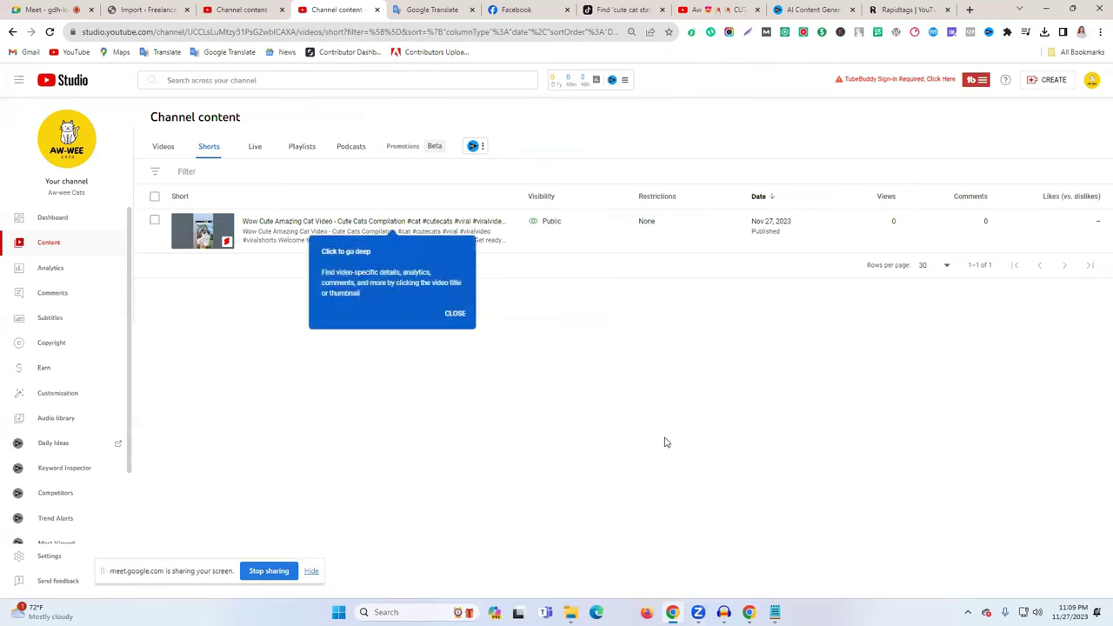
- Dismiss the introductory tips shown over the Aw-wee Cats channel content
click(456, 315)
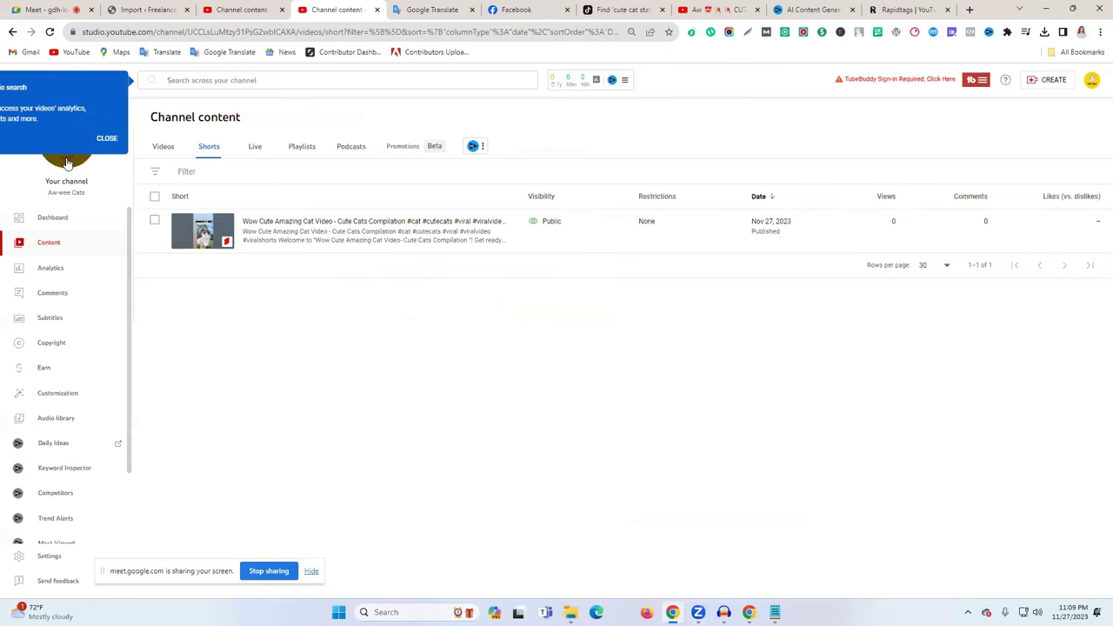
click(108, 137)
click(341, 234)
click(338, 235)
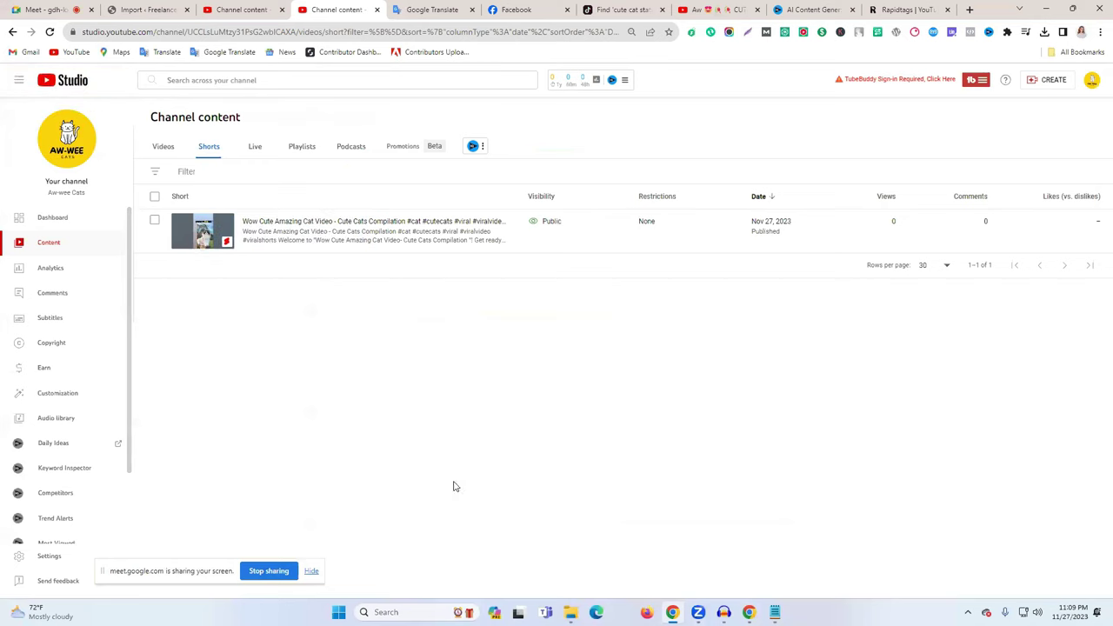
- Switch to the Powerful Relaxing music channel and continue past its YouTube Studio welcome message
click(1092, 81)
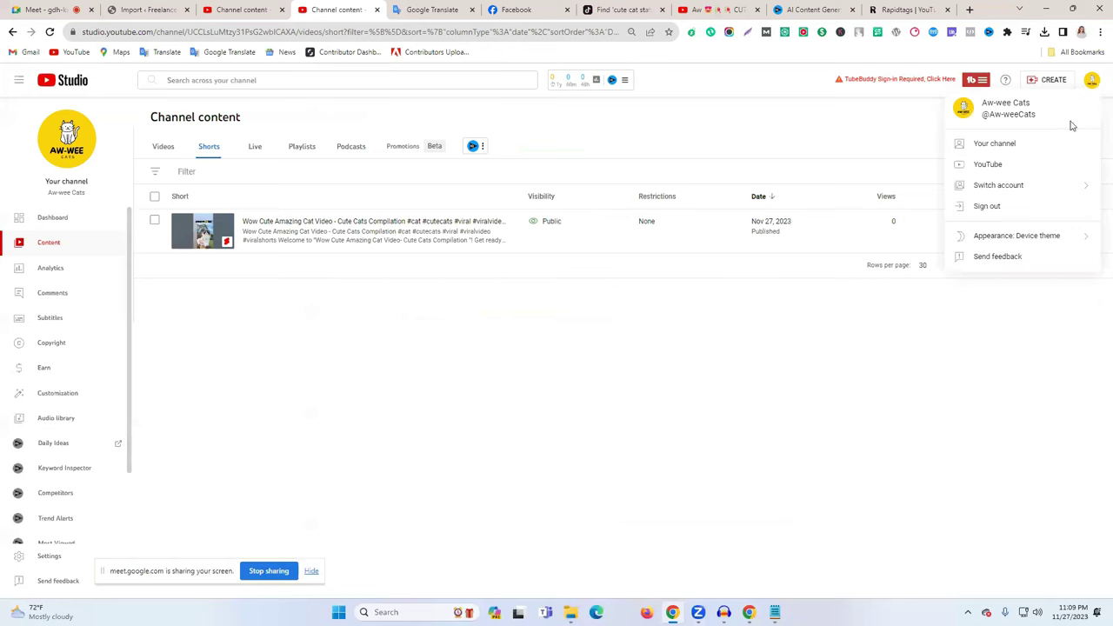
click(1025, 186)
scroll(1000, 339, down, 8)
scroll(1008, 353, down, 10)
scroll(1008, 354, down, 12)
scroll(1014, 359, down, 3)
scroll(1013, 359, up, 2)
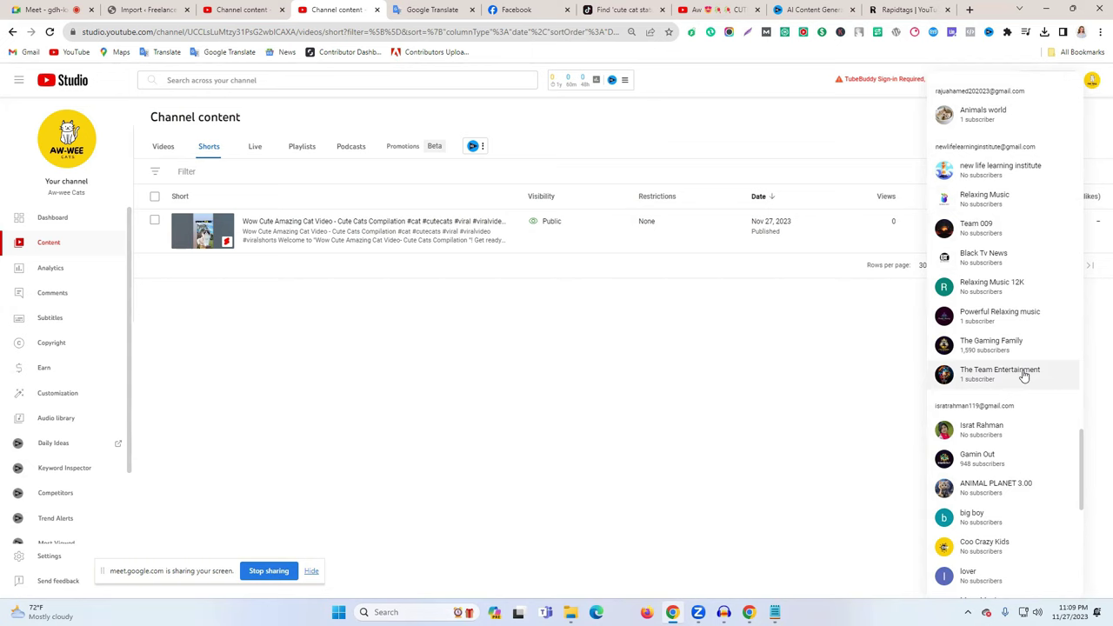
click(1008, 323)
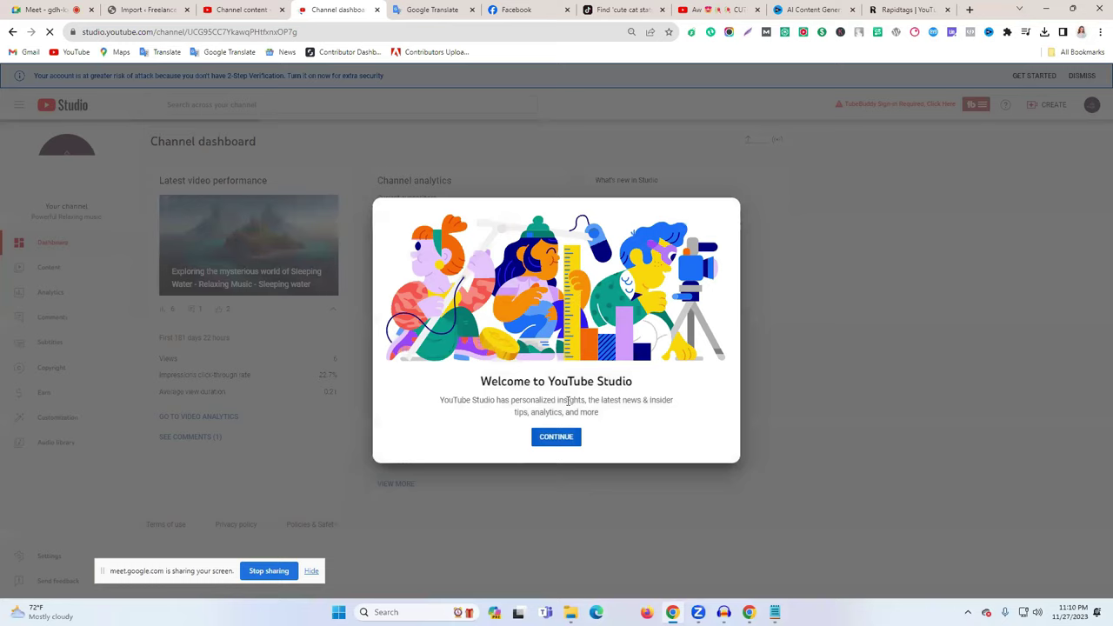
click(557, 438)
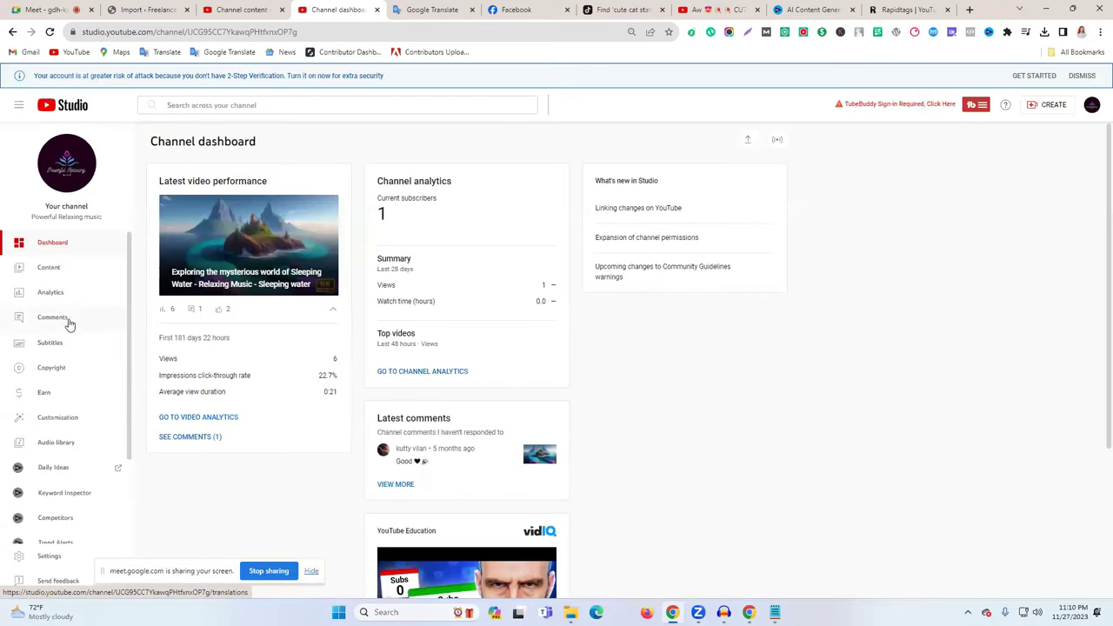
- Open the Powerful Relaxing music channel's content list and dismiss its introductory tips
click(50, 267)
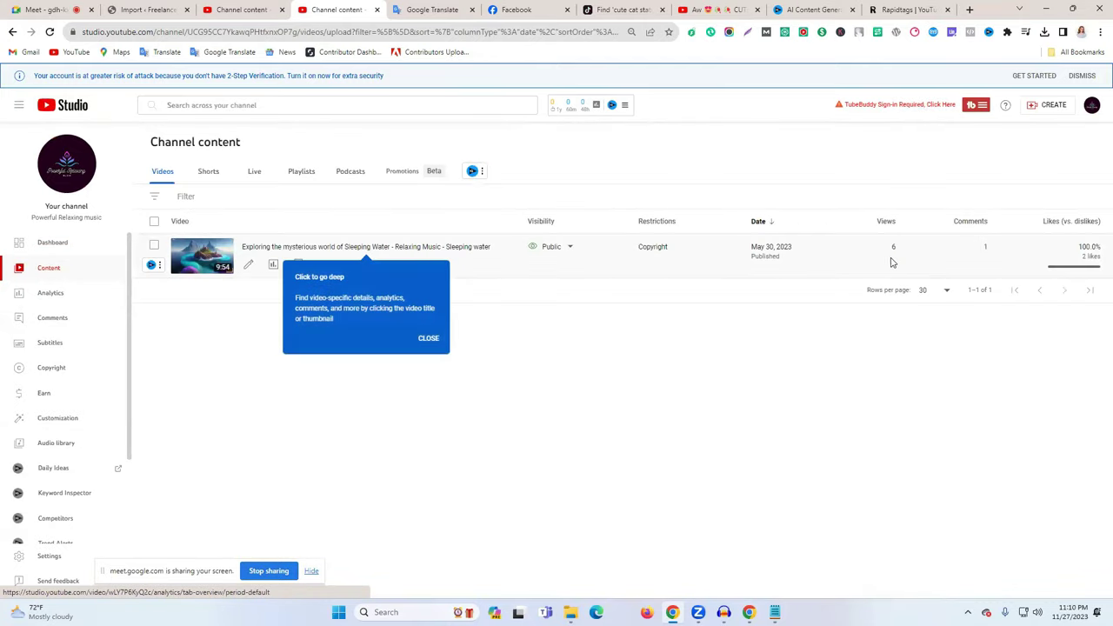
click(428, 338)
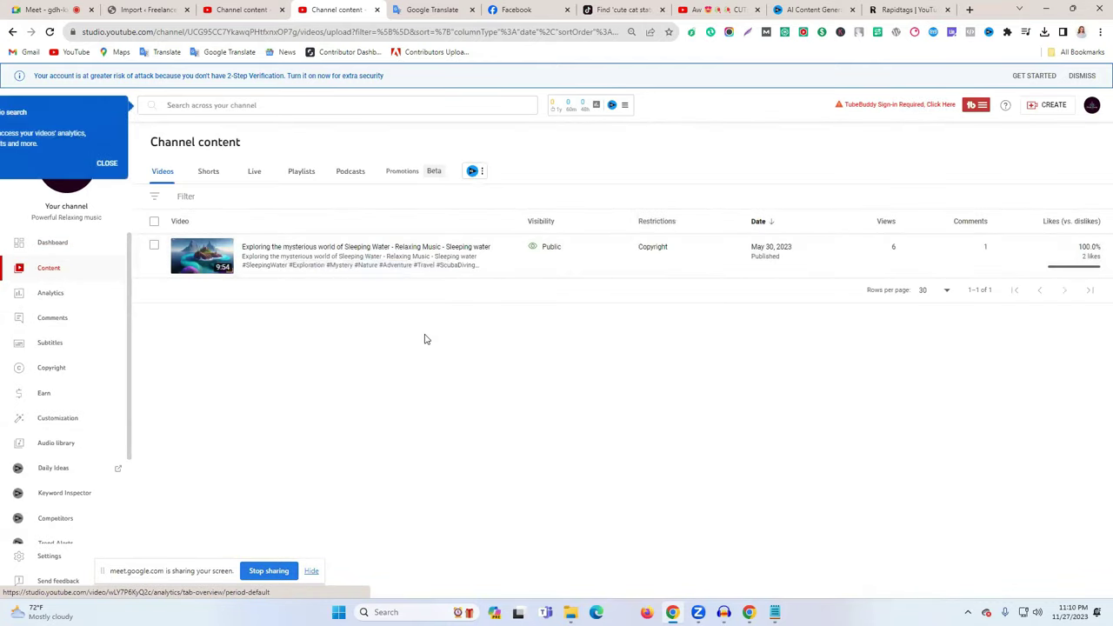
click(113, 164)
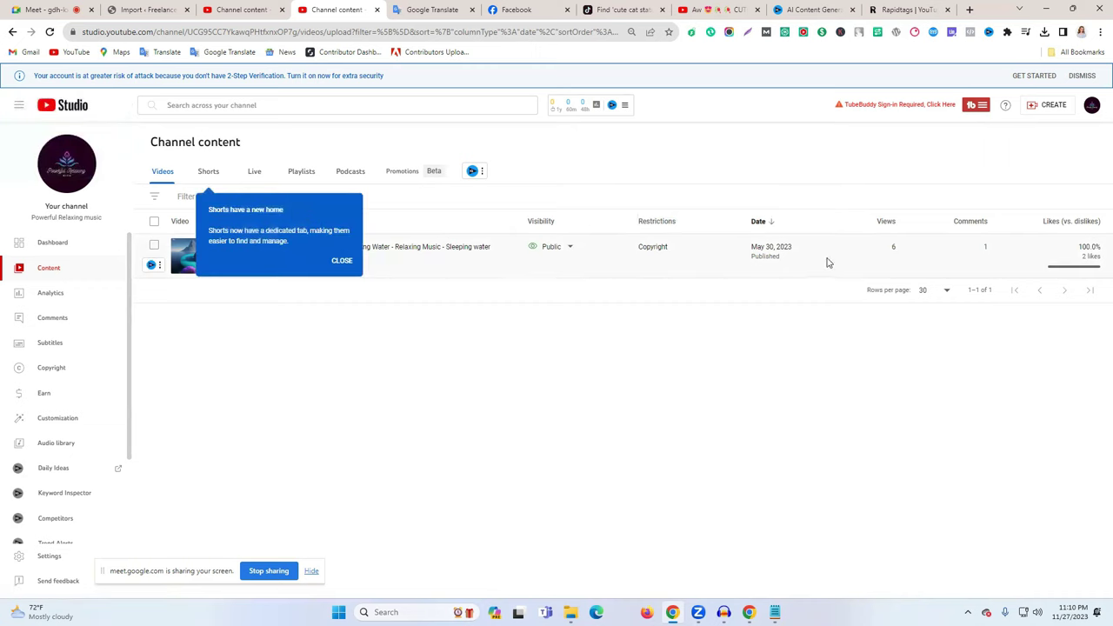
click(343, 261)
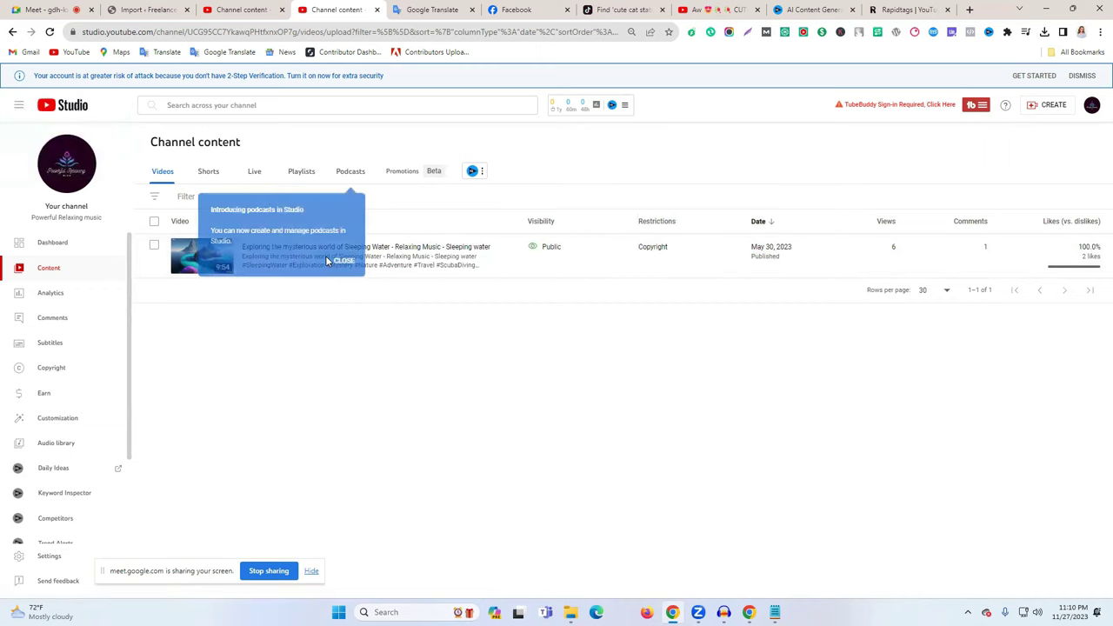
- Open the channel's public YouTube page and start its video "Exploring the mysterious world of Sleeping Water - Relaxing Music - Sleeping water"
click(75, 162)
click(295, 10)
click(395, 9)
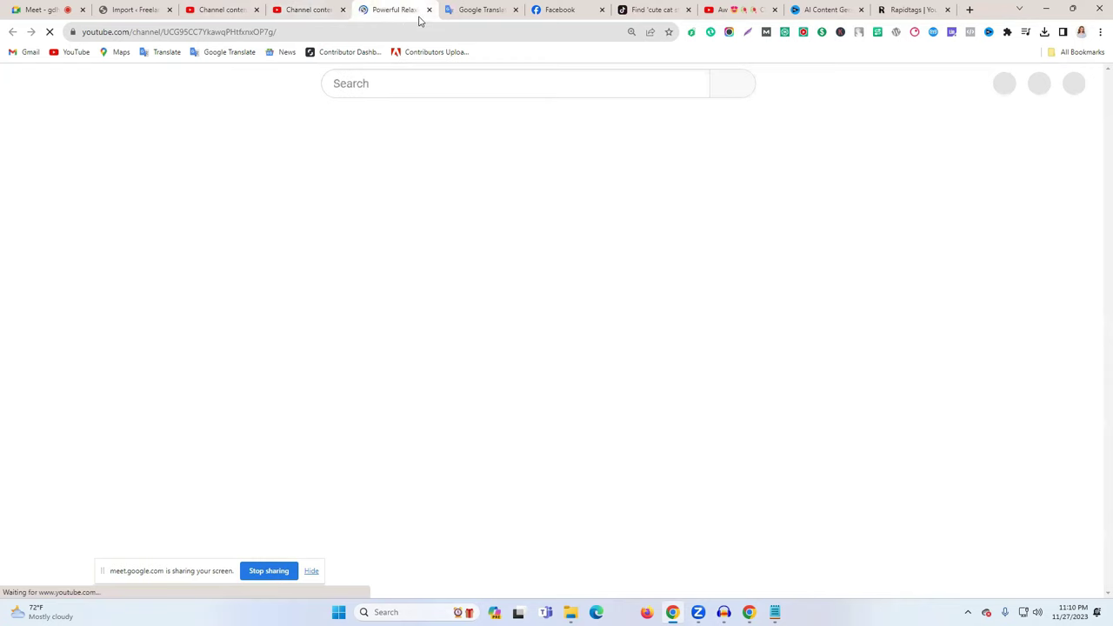
scroll(455, 201, down, 2)
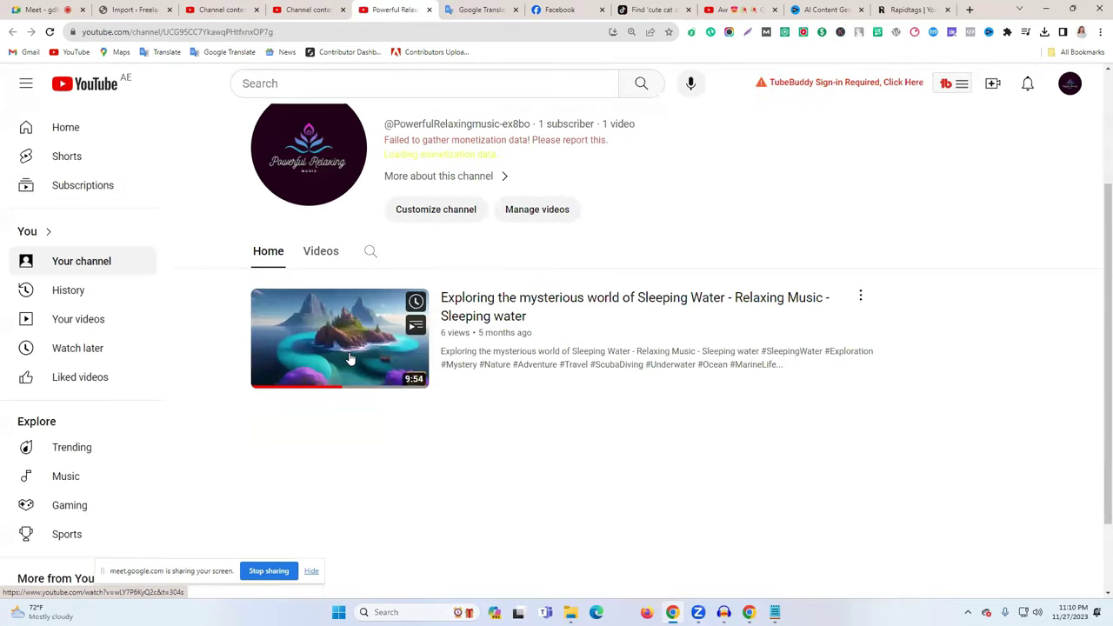
click(605, 354)
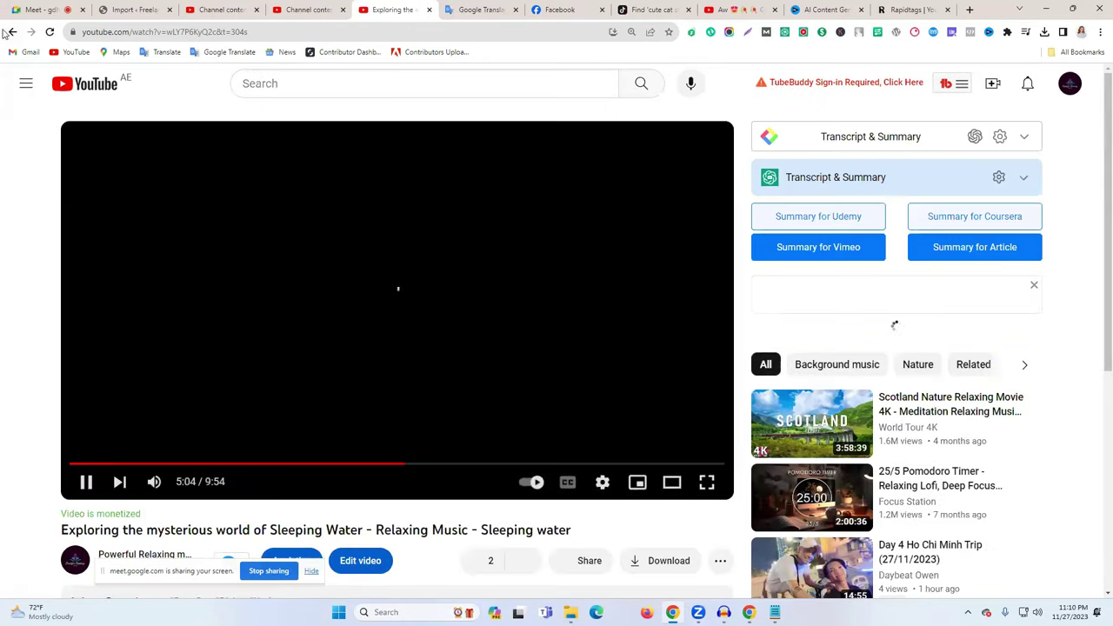
- Examine the video's vidIQ SEO data, optimization checklist, video and channel tags, and the suggested videos beside it
scroll(956, 400, down, 6)
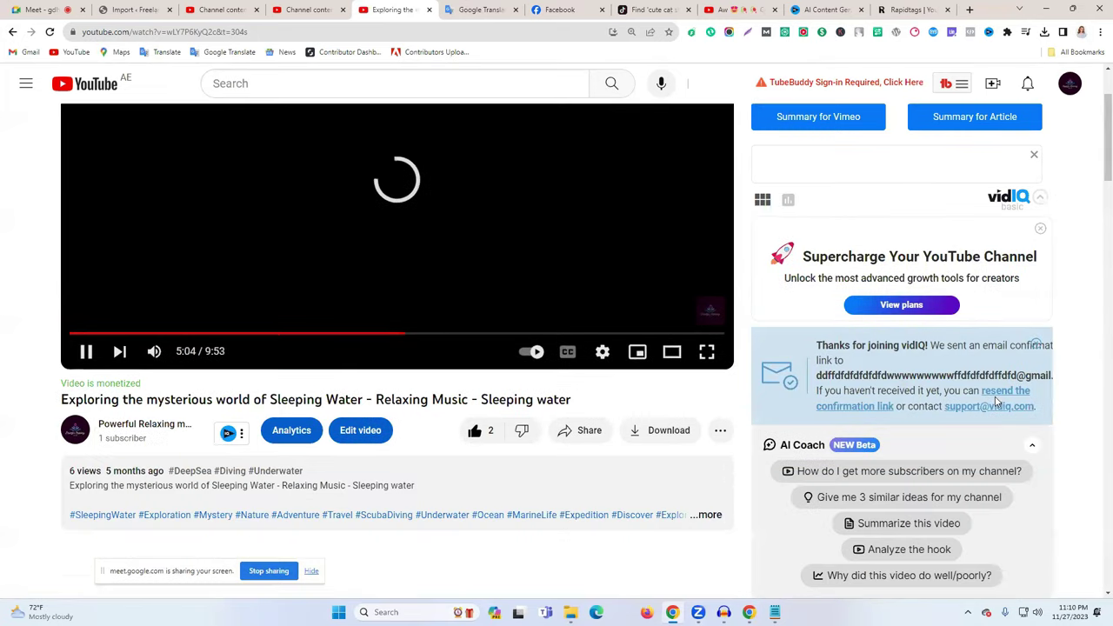
scroll(996, 402, down, 10)
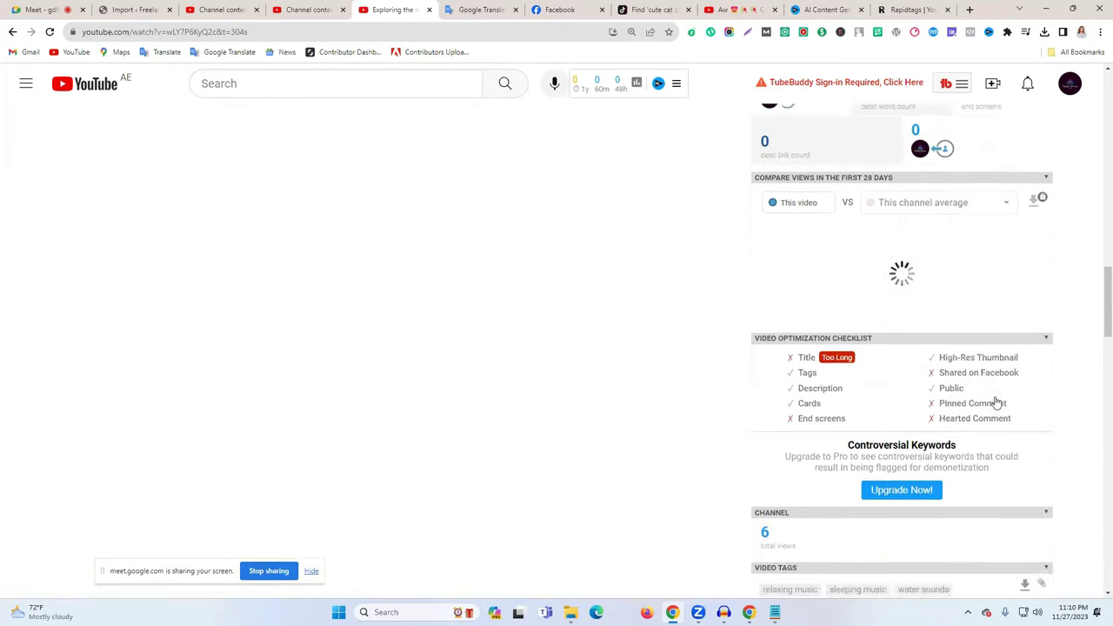
scroll(997, 401, down, 5)
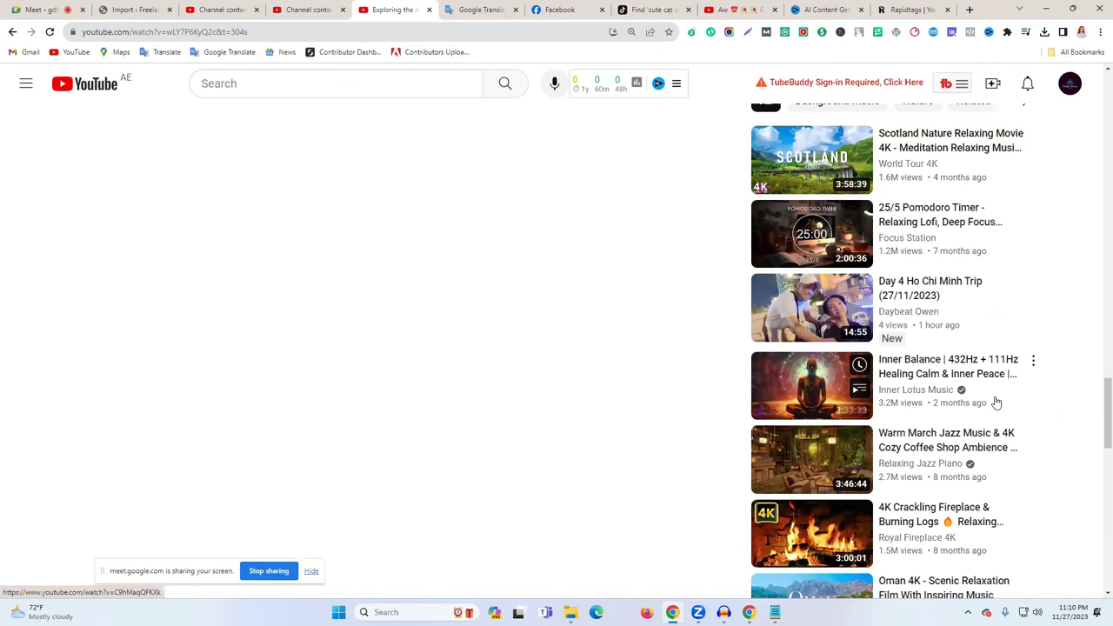
scroll(407, 414, up, 15)
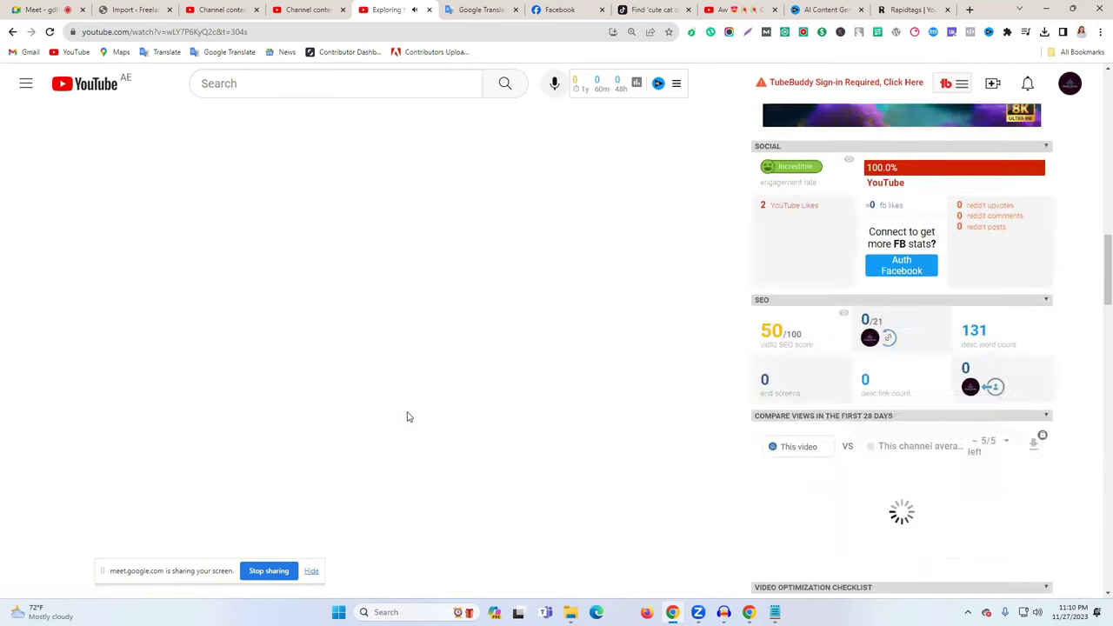
scroll(409, 382, up, 3)
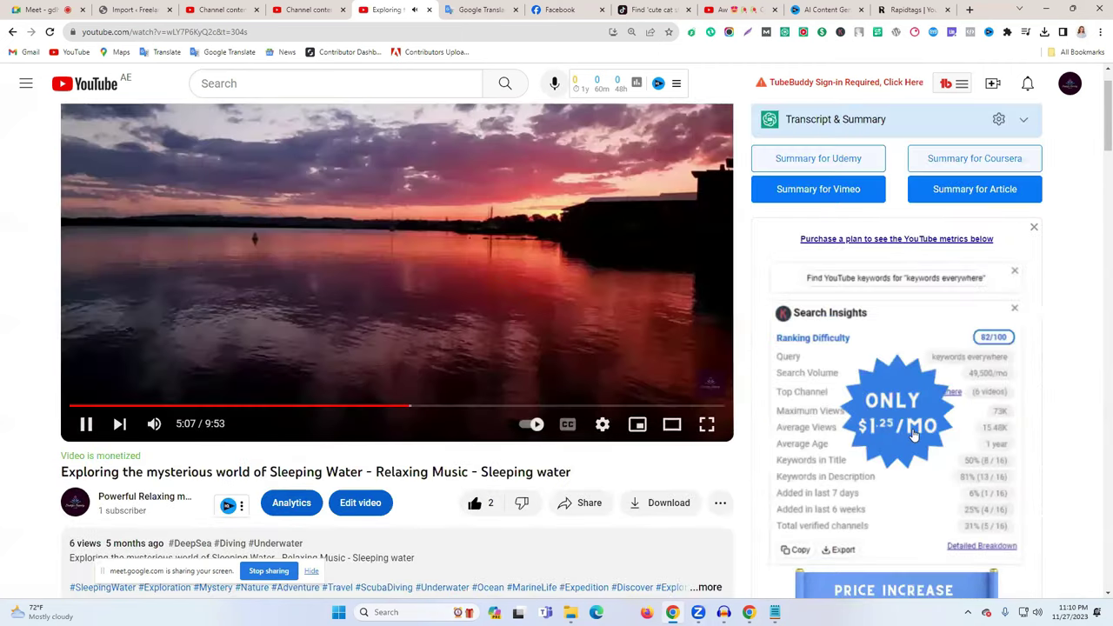
scroll(941, 442, down, 15)
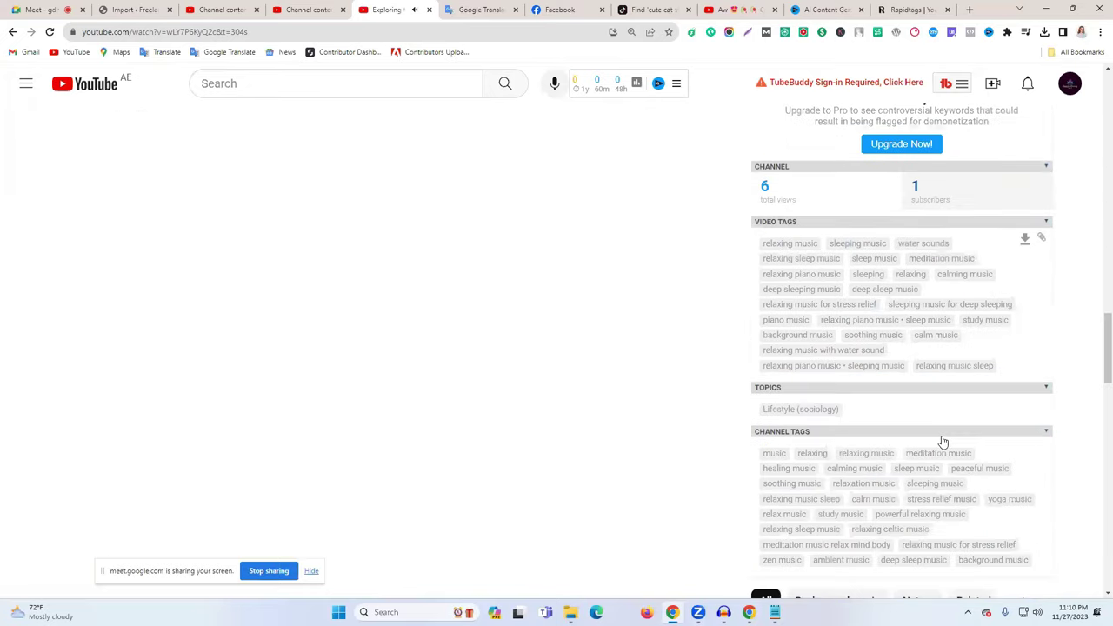
scroll(941, 442, down, 4)
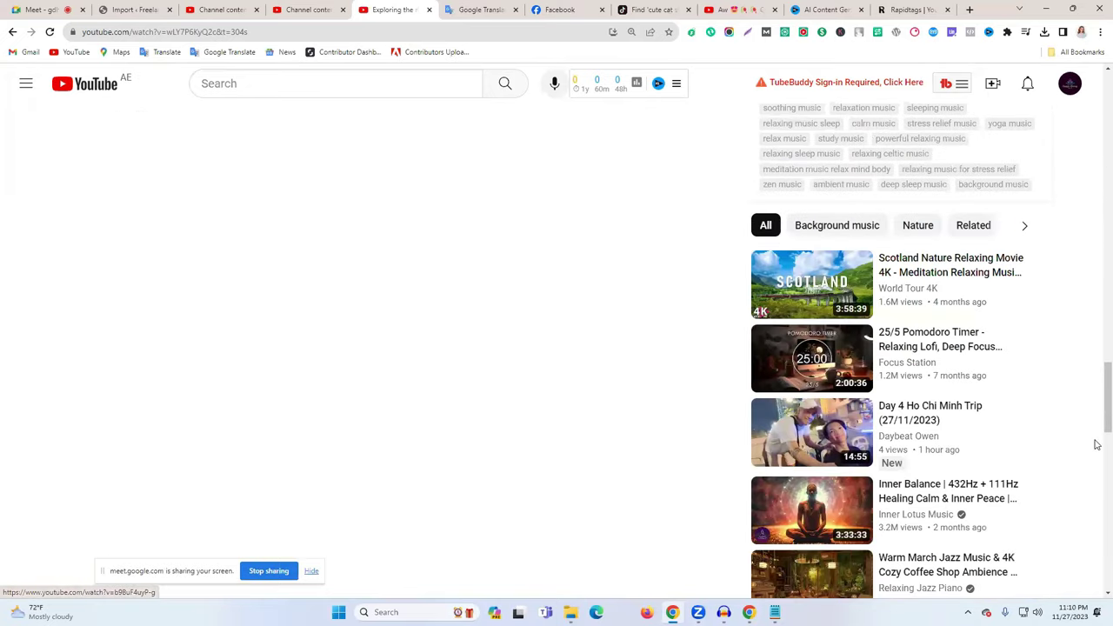
scroll(1095, 444, down, 3)
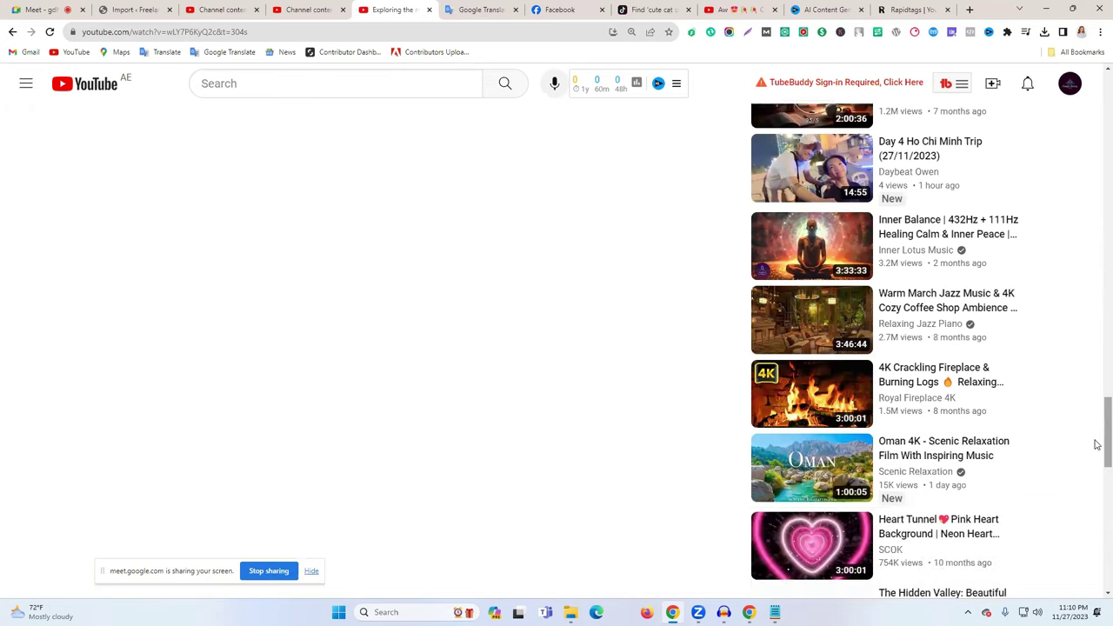
scroll(1095, 444, down, 1)
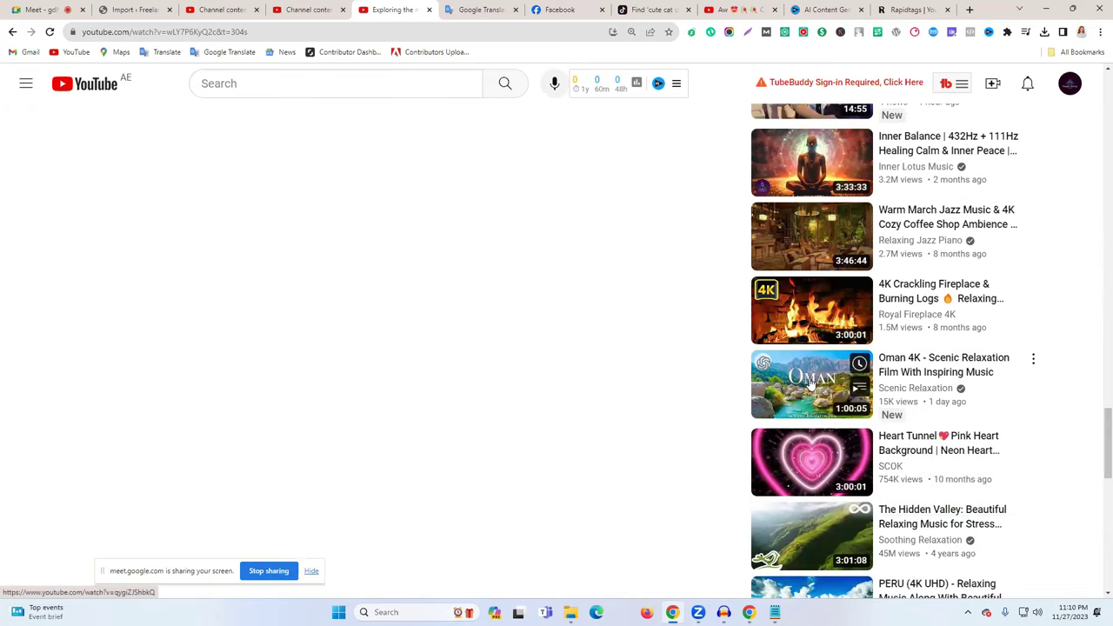
scroll(946, 417, down, 2)
scroll(313, 157, up, 2)
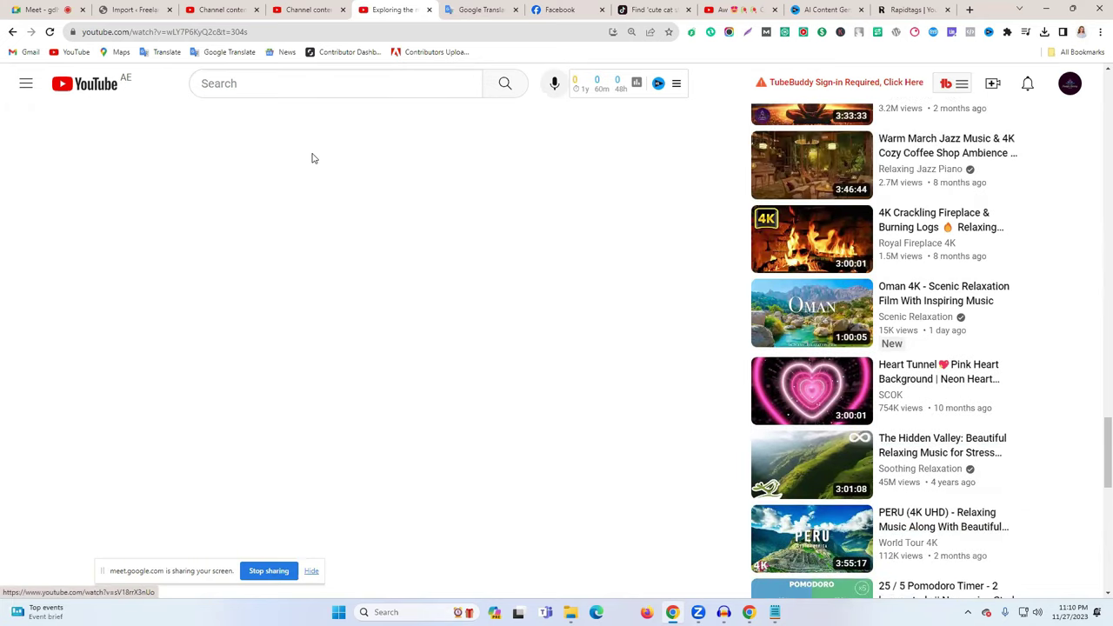
- Search YouTube for "relaxing music"
click(273, 84)
text(relaxing)
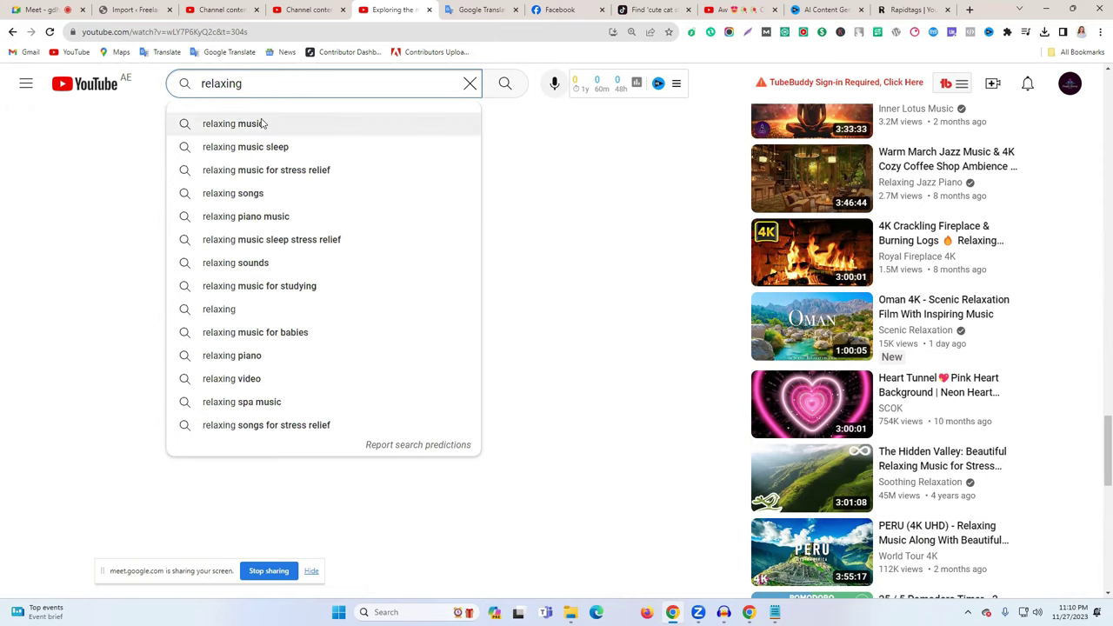
click(261, 123)
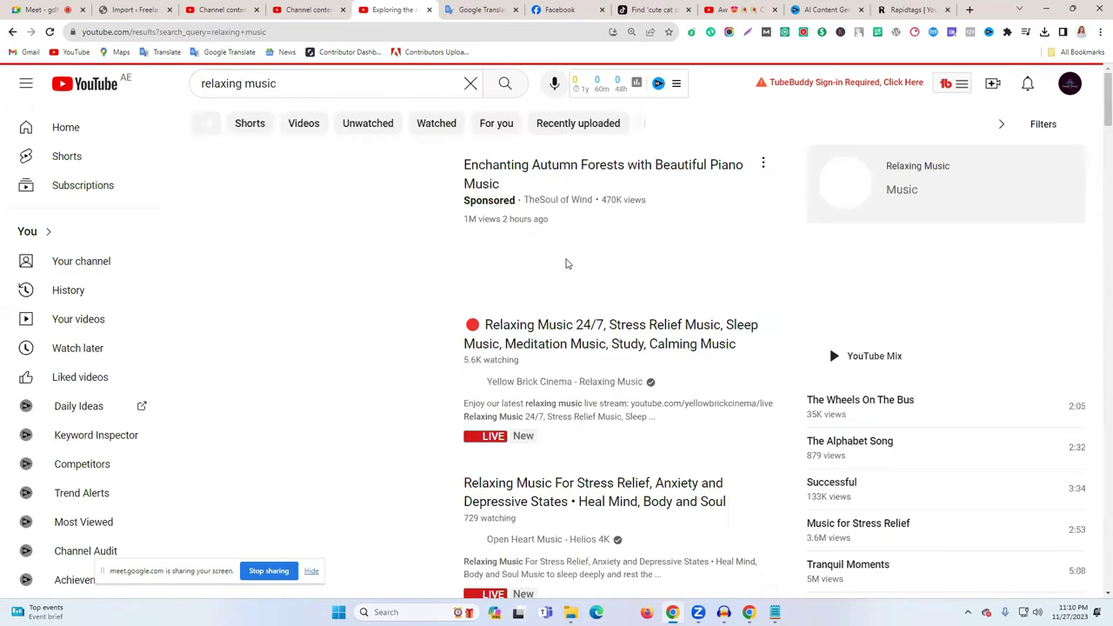
- Browse the relaxing music results and open the Healing Tree Music & Sounds video "1 Hour Calming Sleep Music"
scroll(535, 293, down, 3)
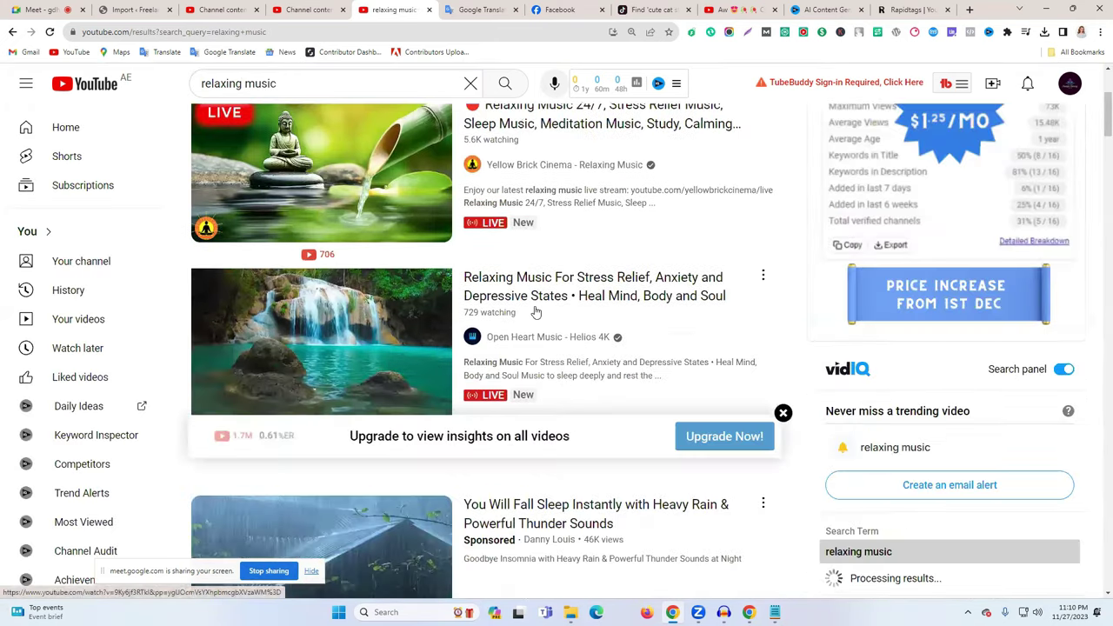
scroll(535, 296, down, 5)
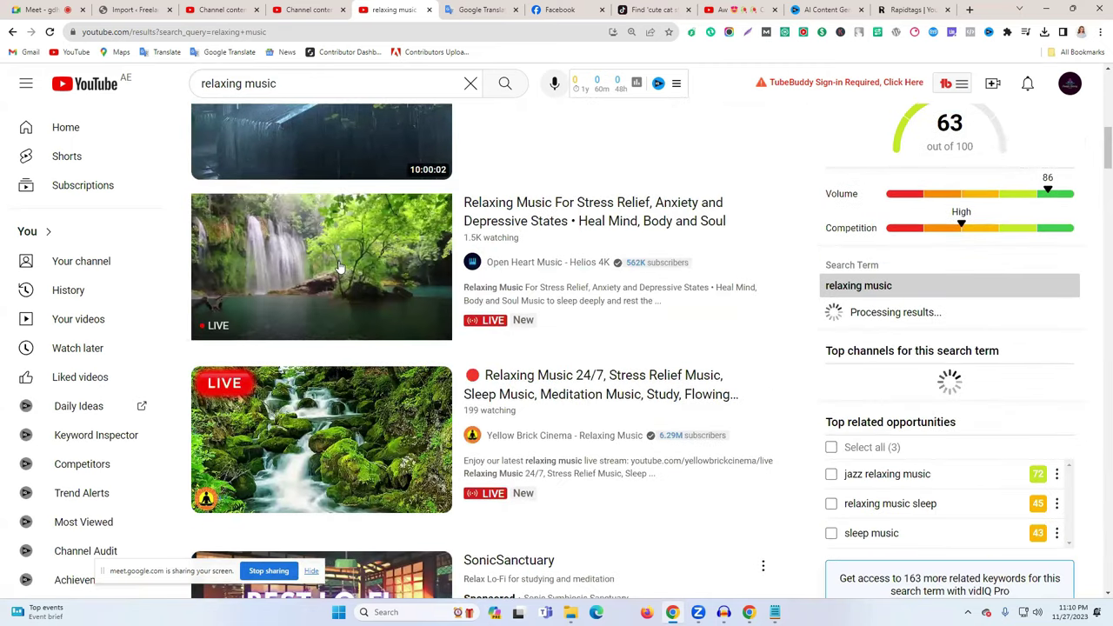
scroll(432, 358, down, 1)
scroll(623, 356, down, 5)
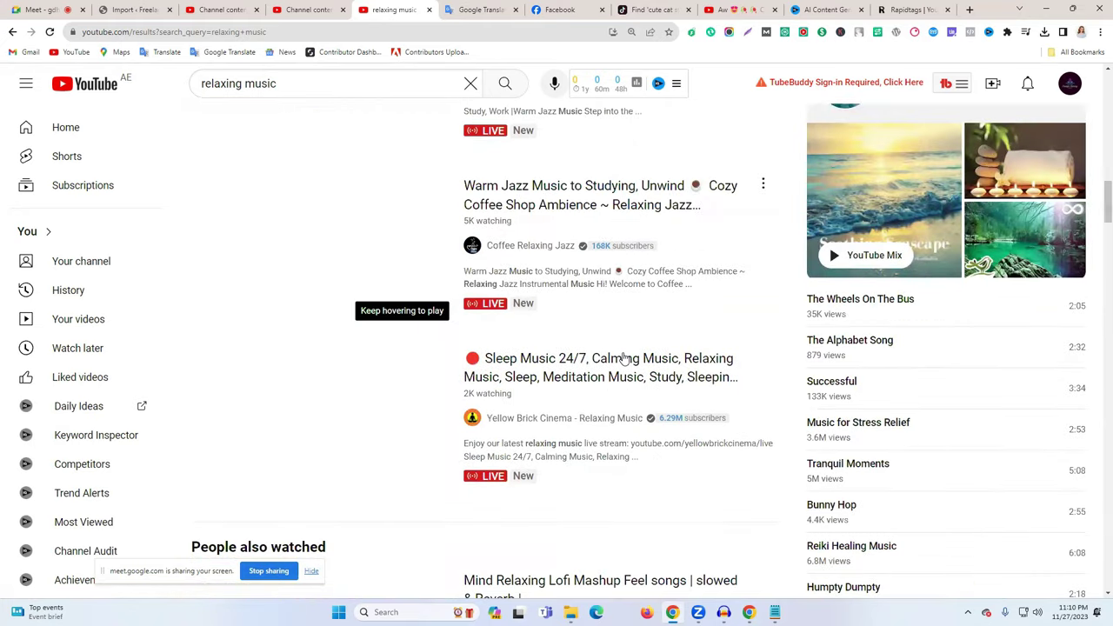
scroll(623, 356, up, 1)
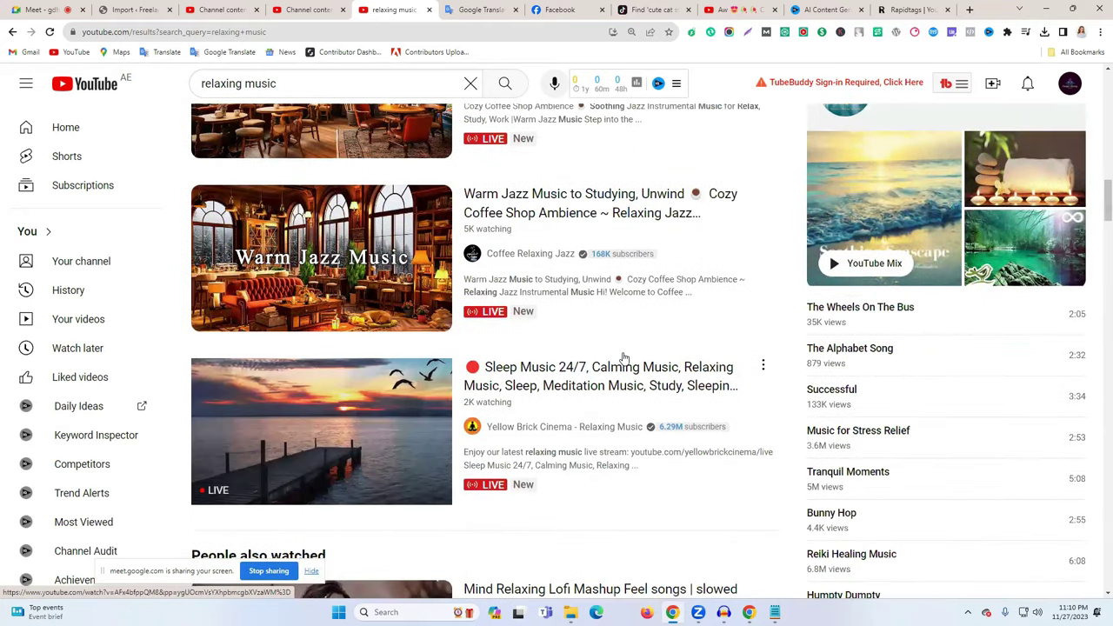
scroll(622, 356, down, 3)
scroll(622, 357, down, 1)
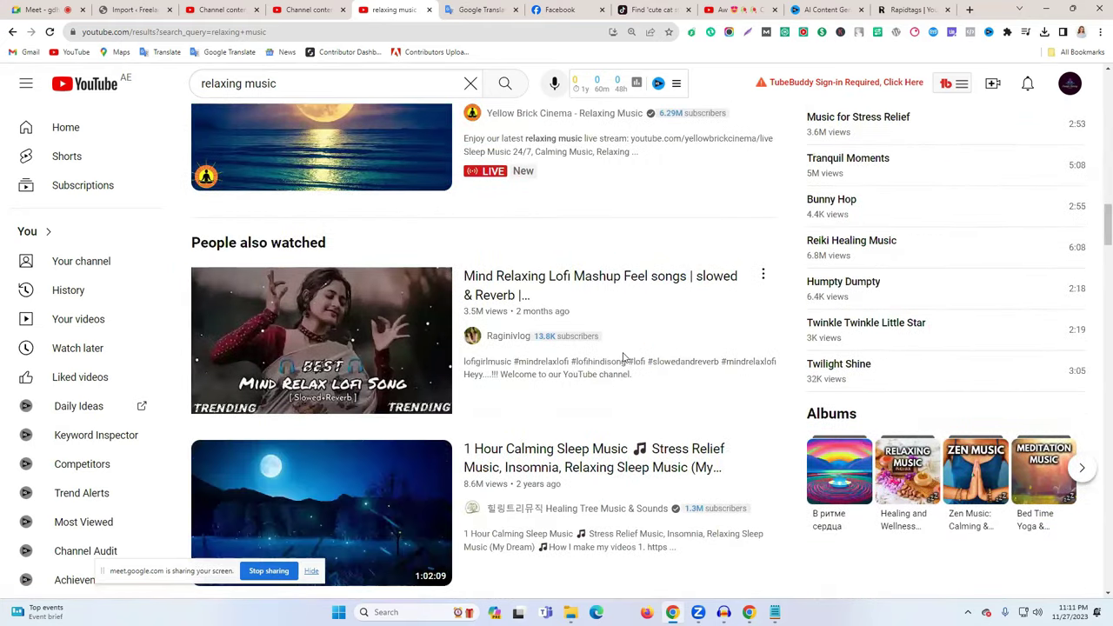
scroll(622, 357, down, 2)
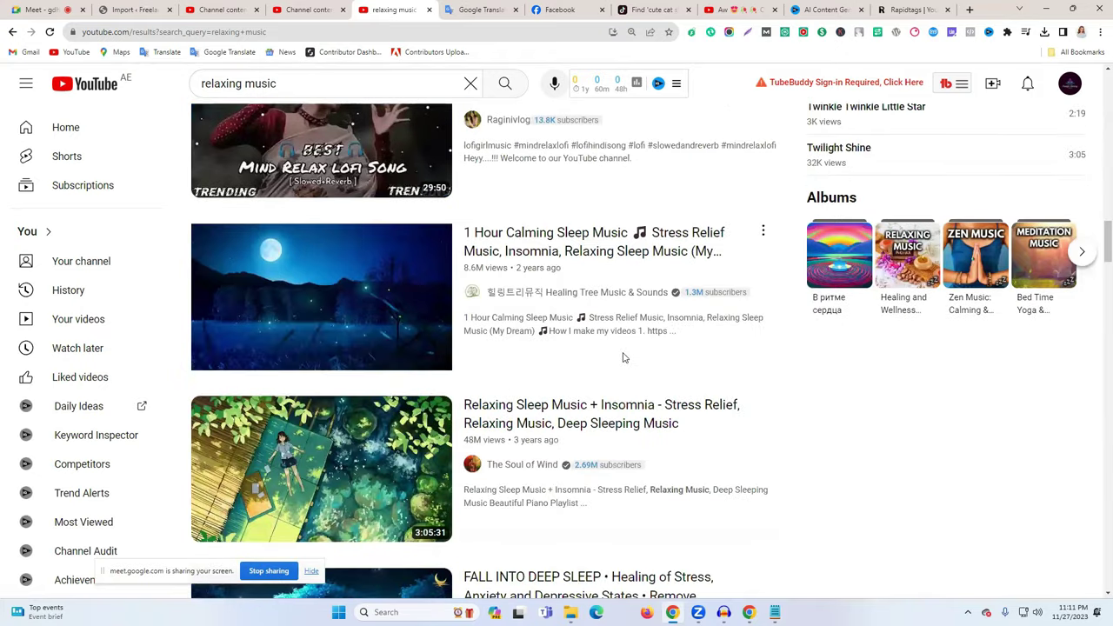
click(374, 280)
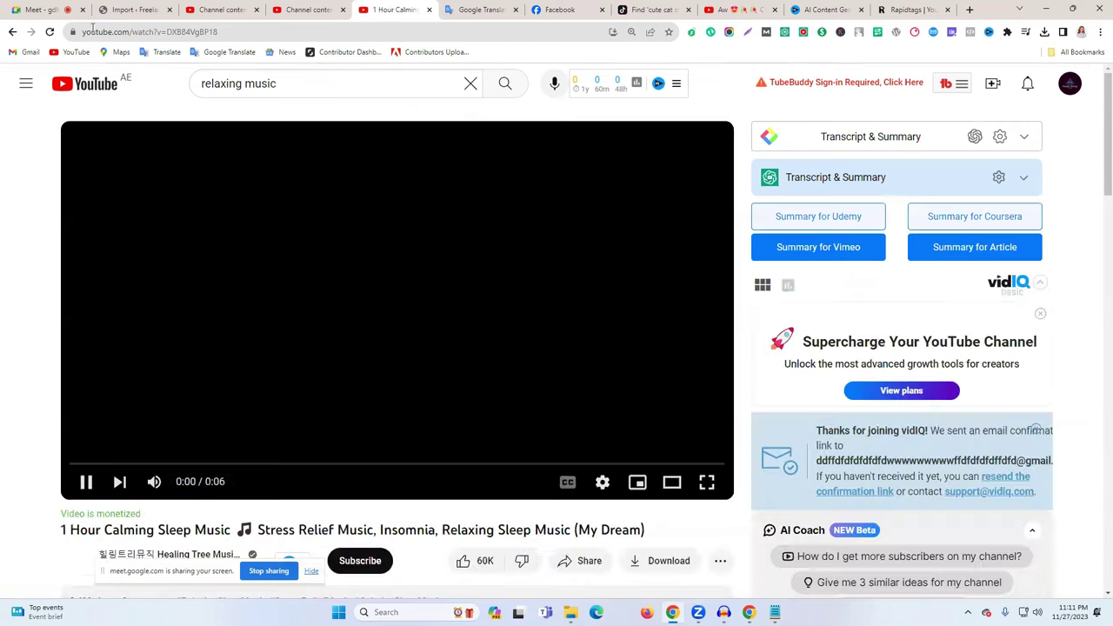
- Send the video to savefrom.net by adding "ss" before youtube.com in its address, and download it as MP4 720
click(144, 32)
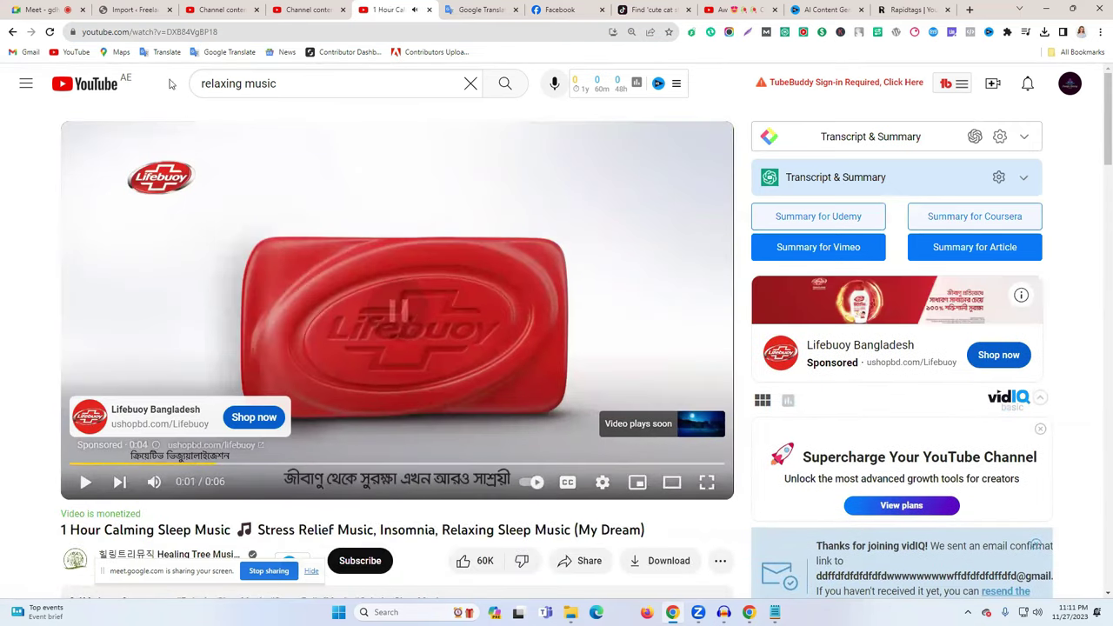
double_click(126, 32)
click(108, 32)
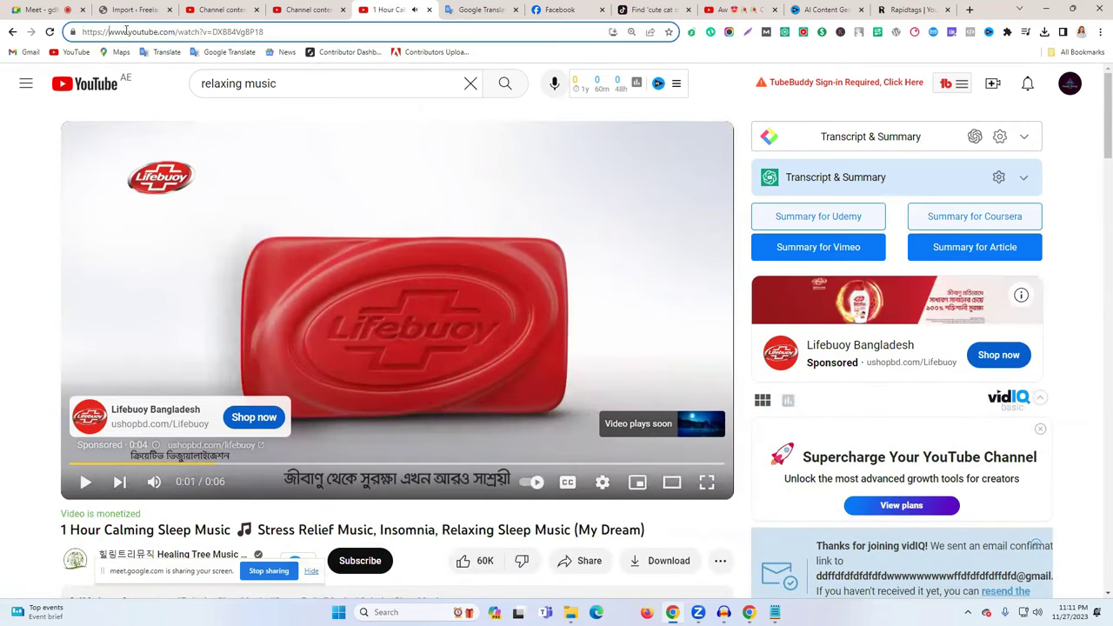
text(ss)
key(Return)
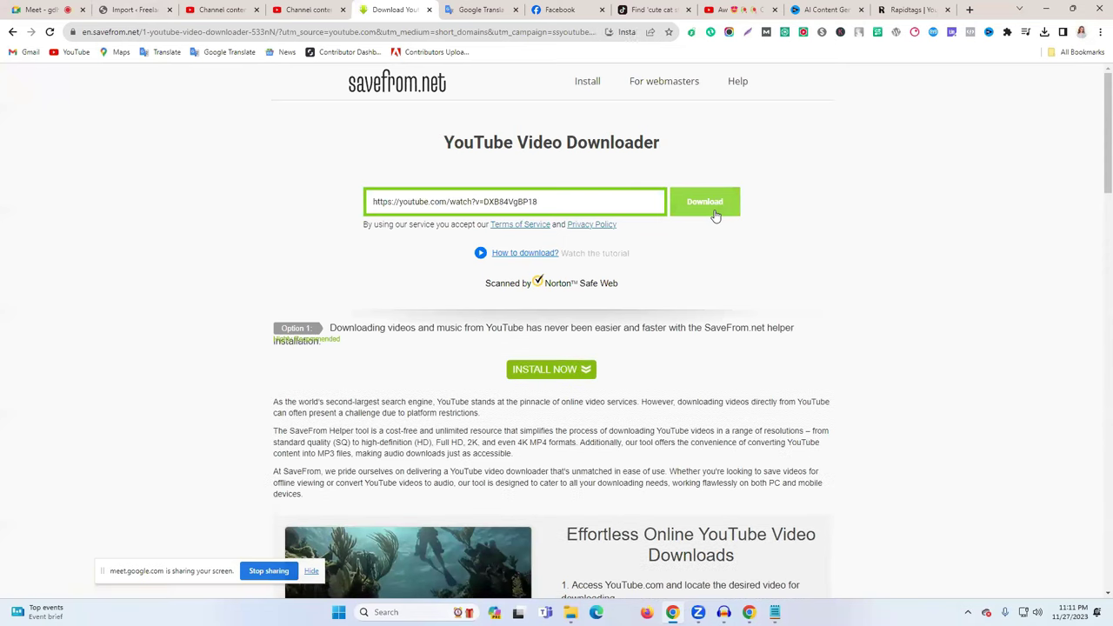
click(714, 215)
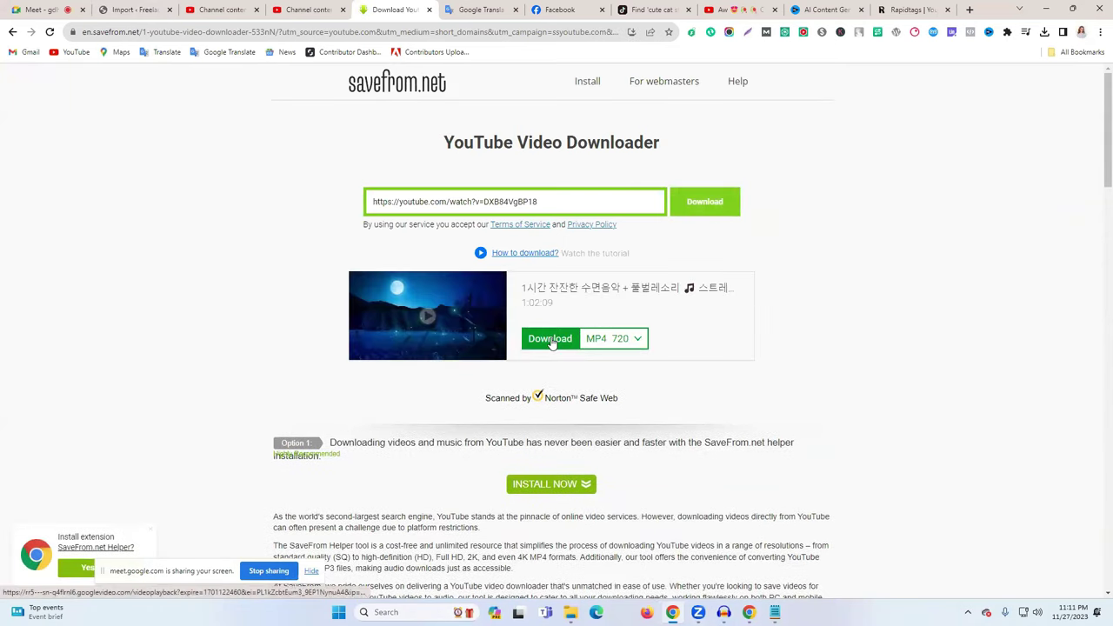
click(550, 339)
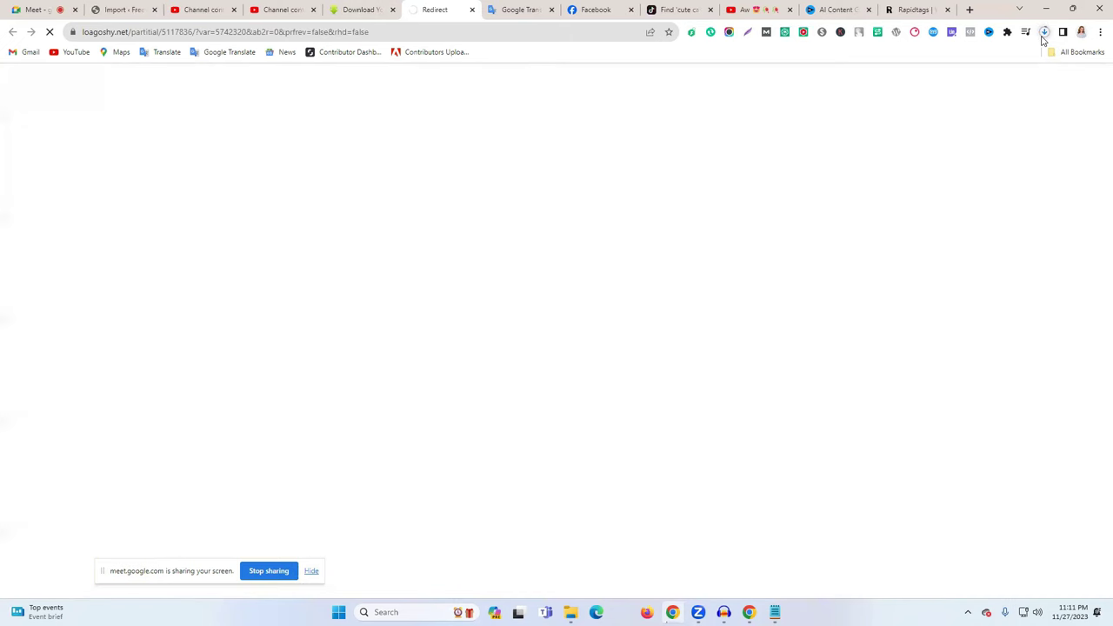
- Return from the downloader site to the YouTube video page and close the redirect advertising page
click(354, 16)
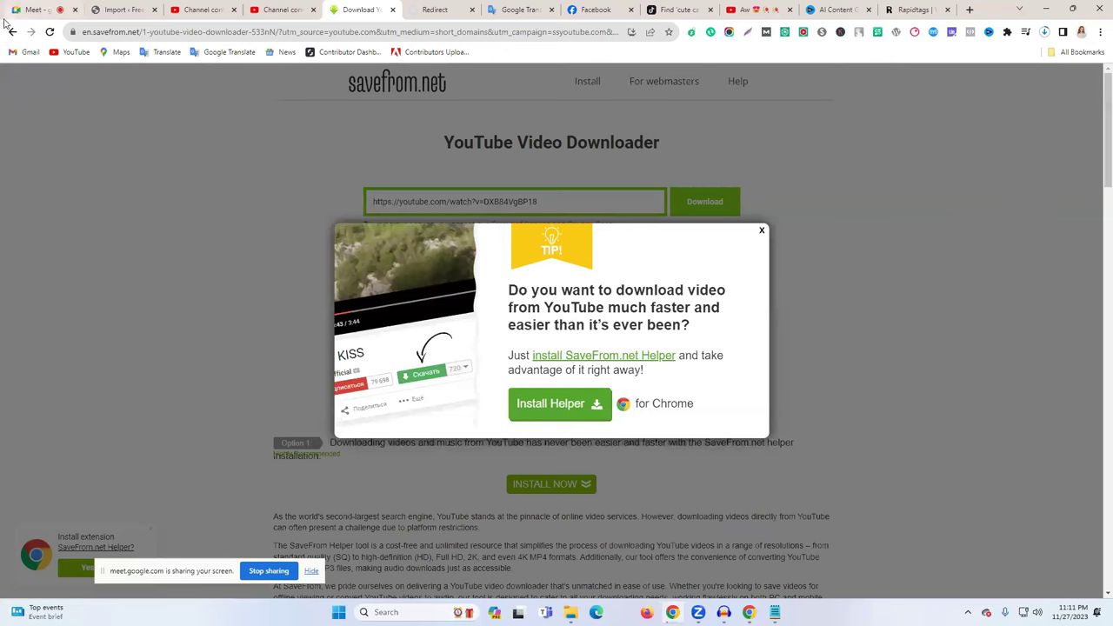
click(13, 33)
click(455, 10)
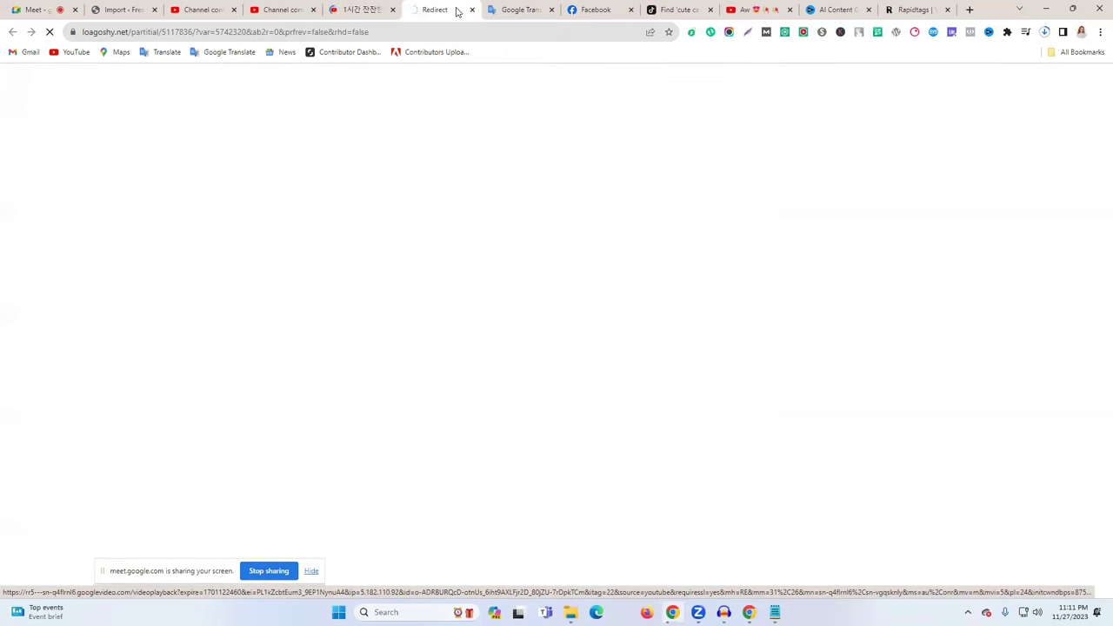
click(471, 10)
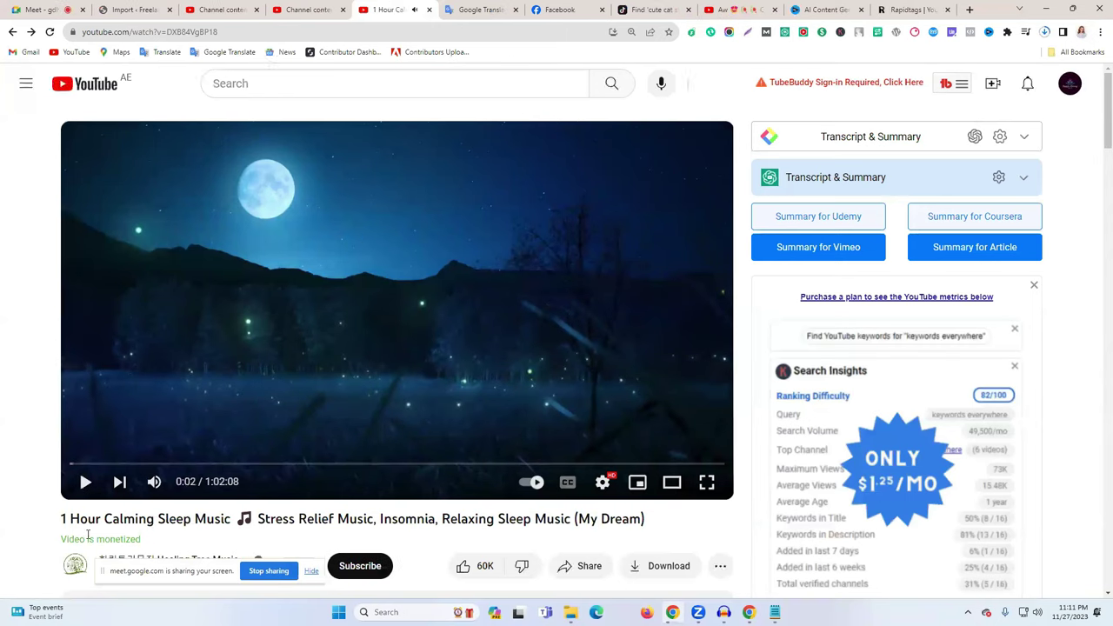
- Copy the words "Calming Sleep Music" from the video's title
drag(62, 519, 231, 522)
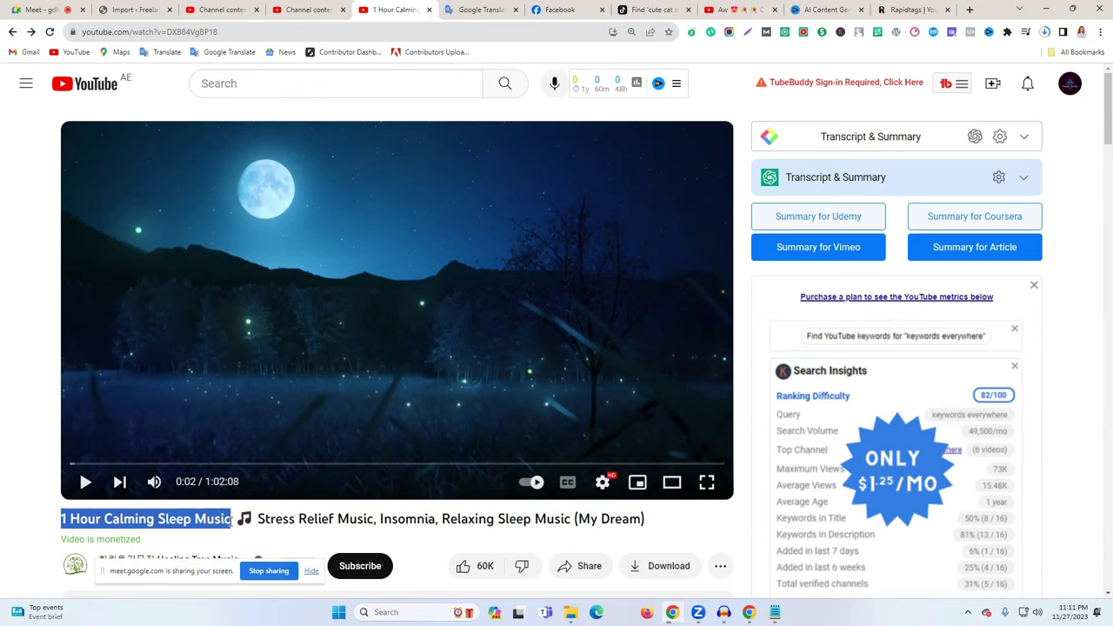
click(125, 521)
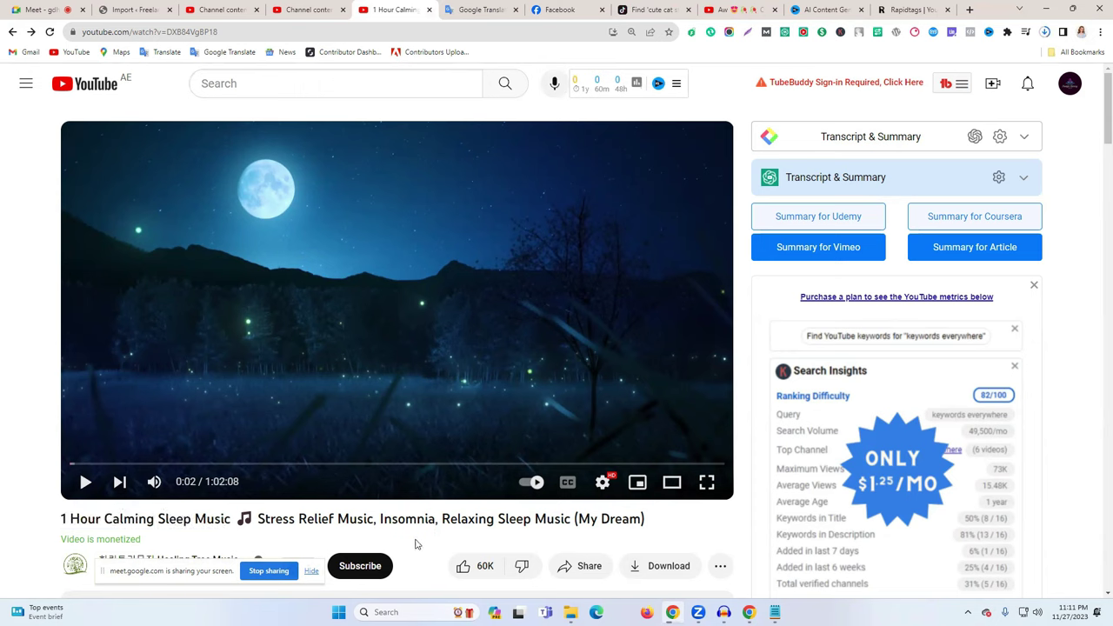
drag(108, 519, 231, 519)
right_click(231, 519)
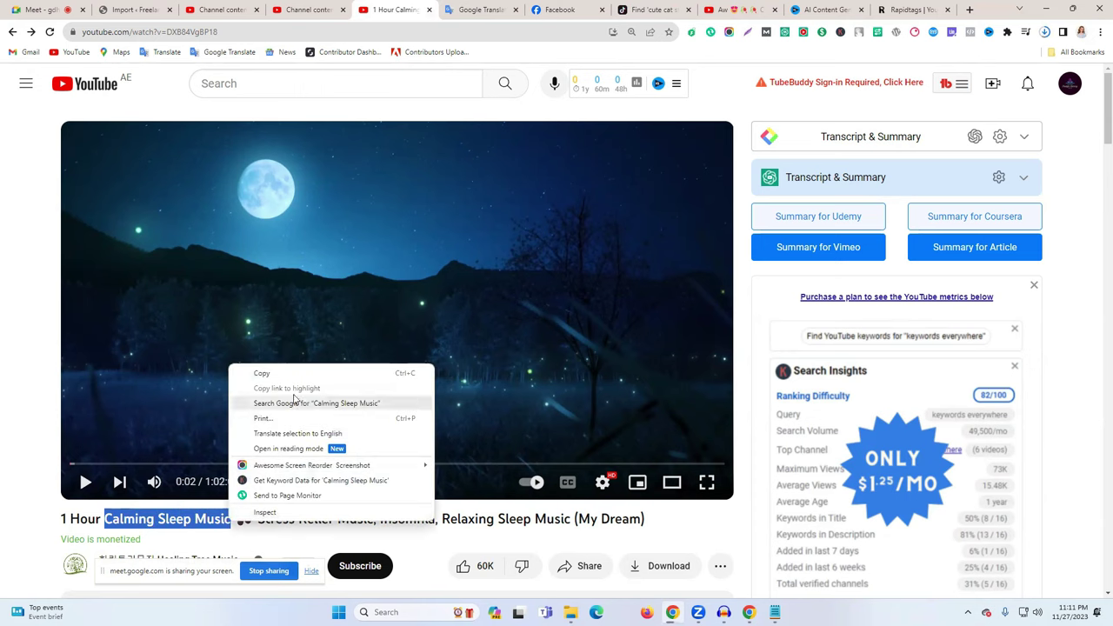
click(301, 372)
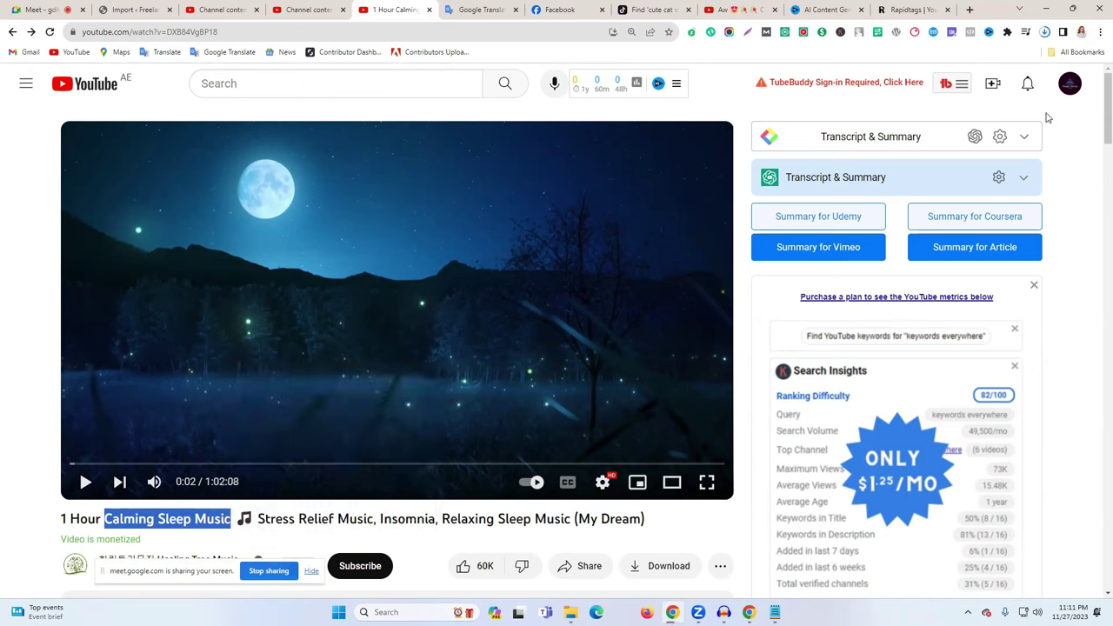
- Return to the Powerful Relaxing music channel's Studio, dismiss the podcasts tip and begin a new video upload
click(301, 7)
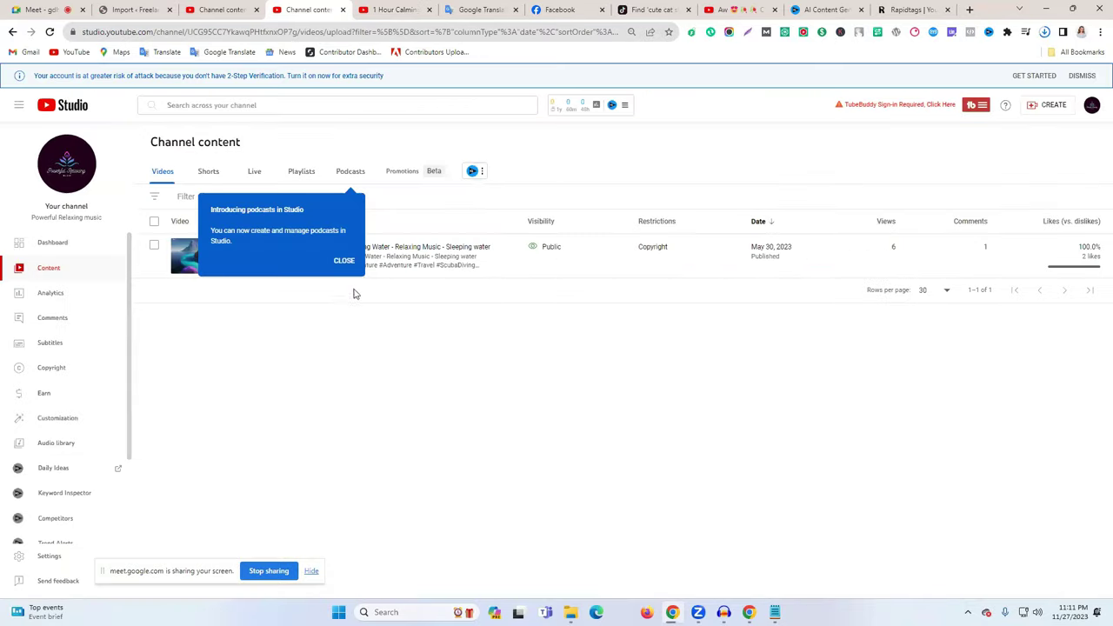
click(343, 260)
click(1040, 112)
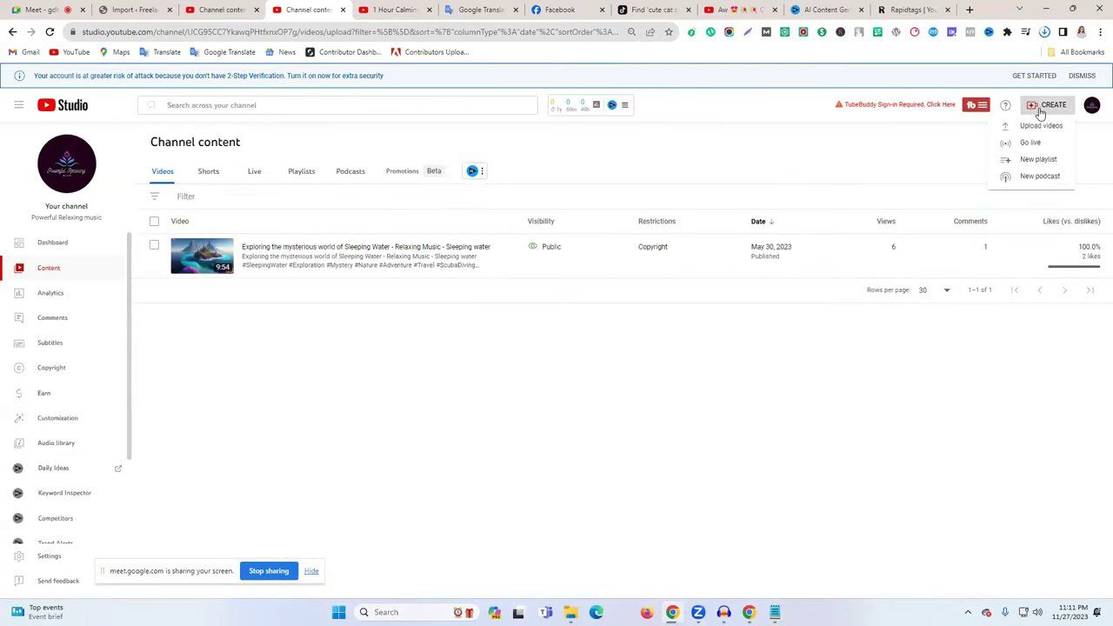
click(1034, 127)
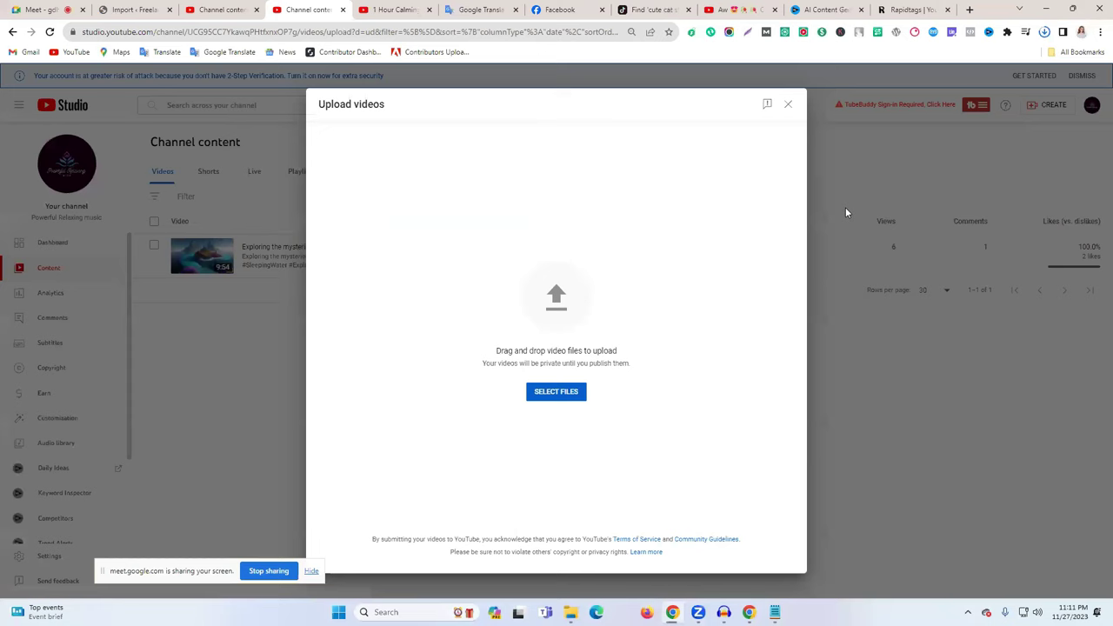
click(554, 319)
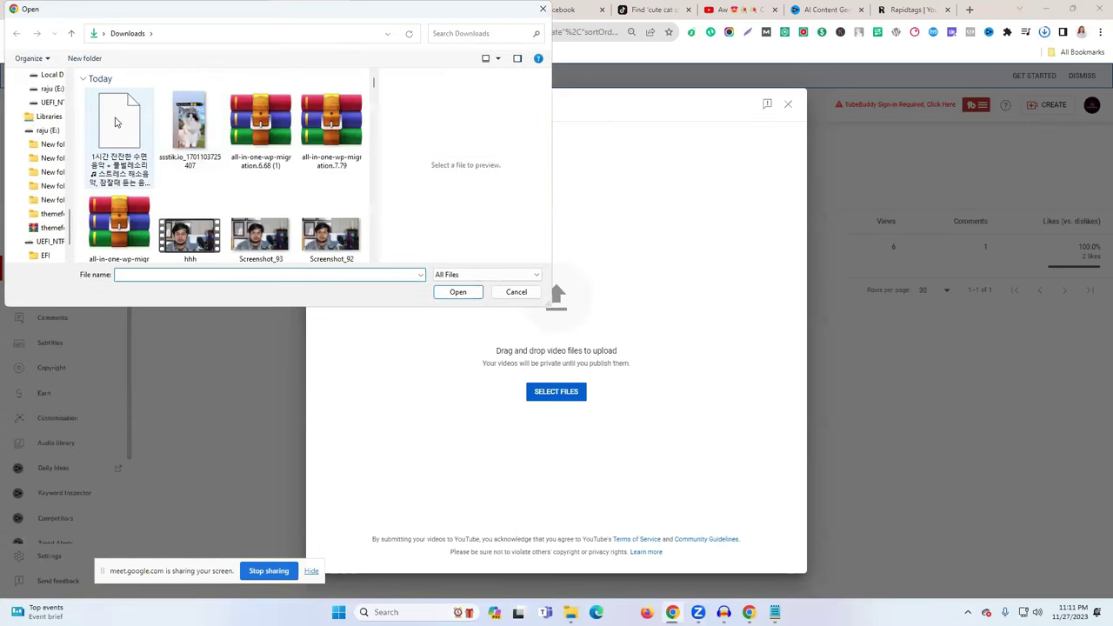
click(116, 122)
click(542, 9)
- Upload the finished sleep music download from the Downloads folder and replace its title with "Calming Sleep Music"
click(1044, 31)
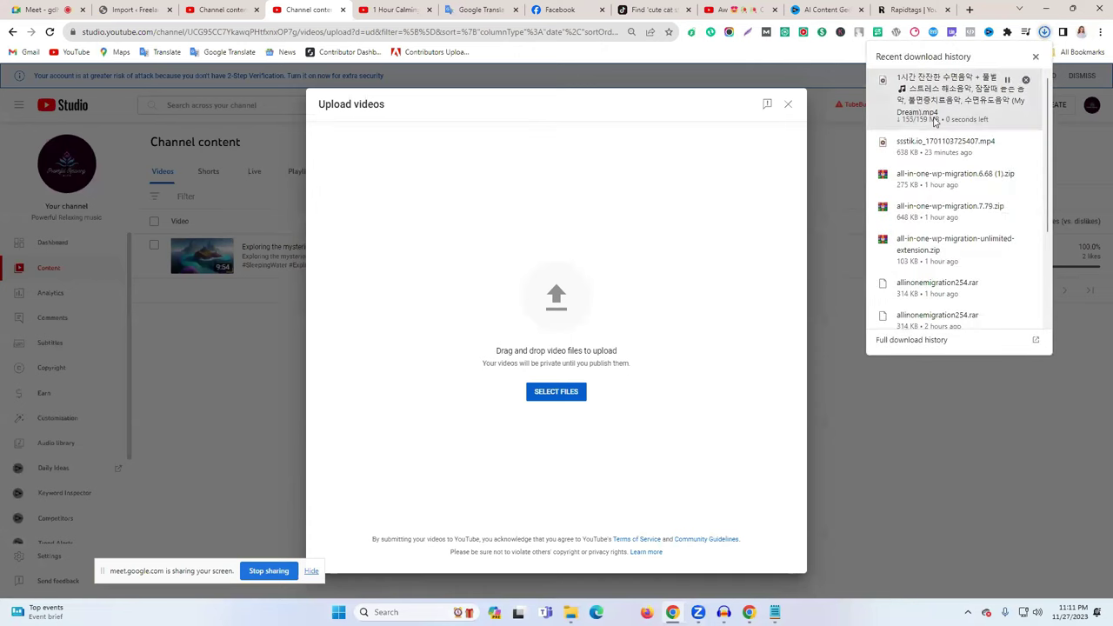
click(548, 313)
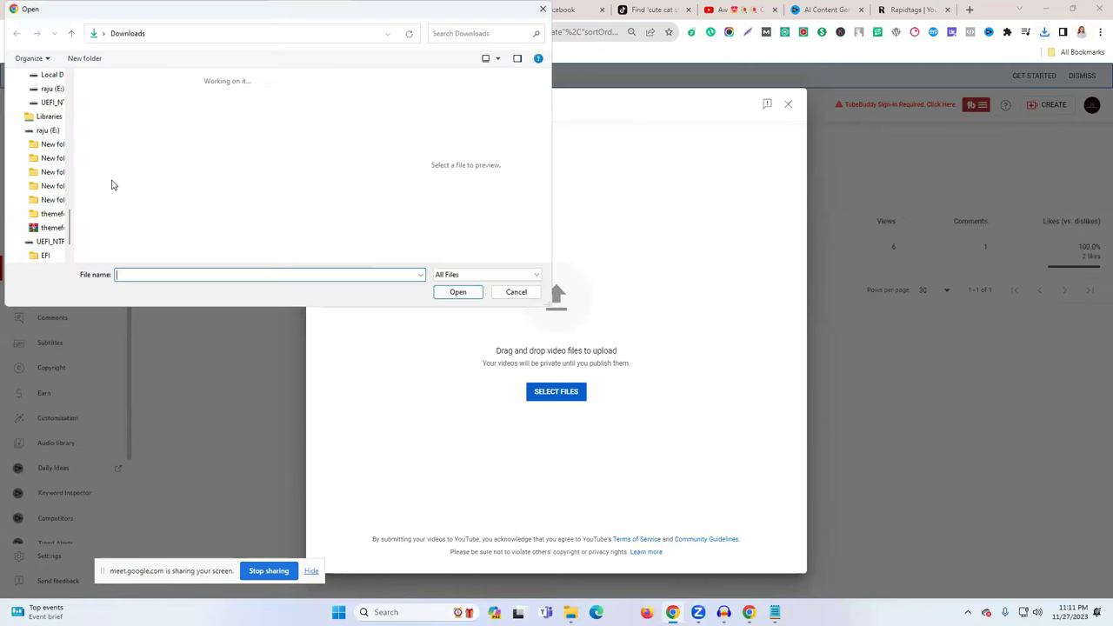
click(114, 178)
click(458, 292)
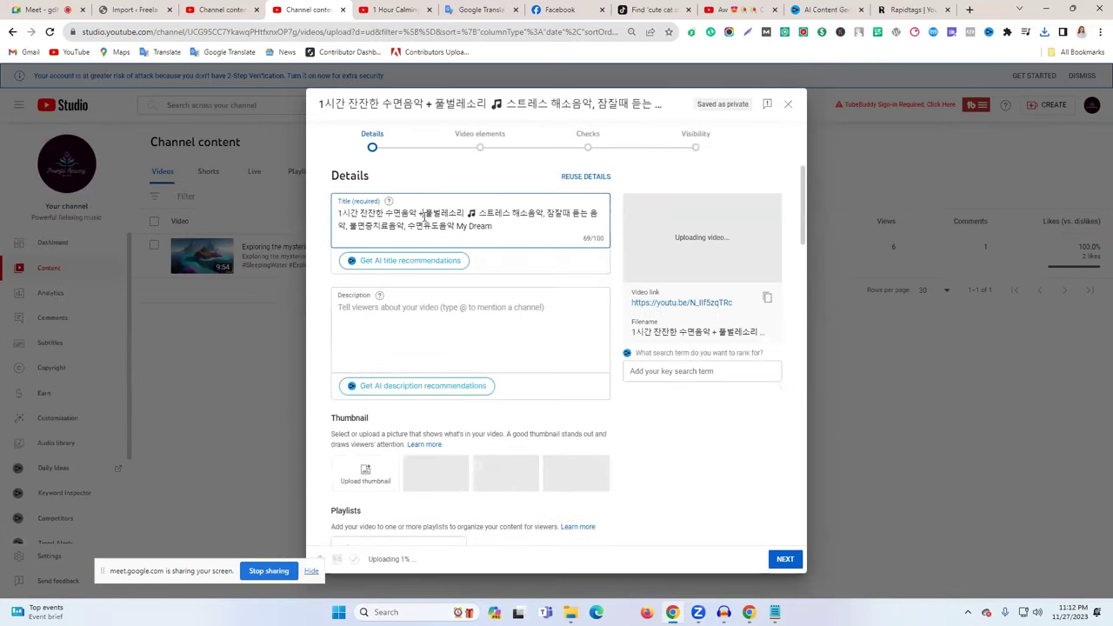
triple_click(425, 216)
key(ctrl+v)
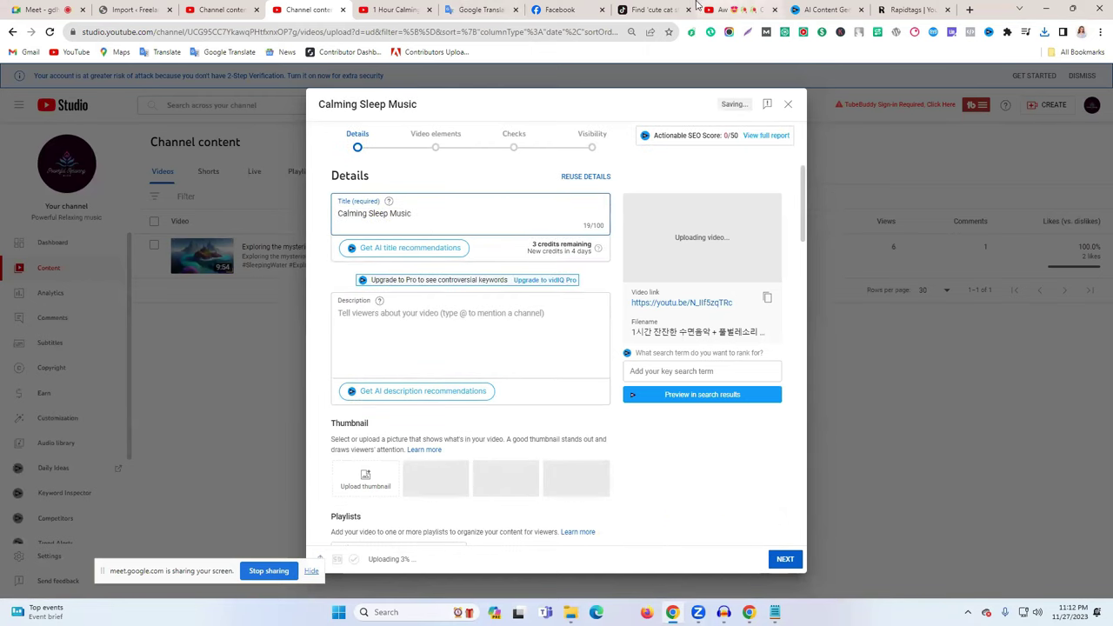
- Search YouTube for "Calming Sleep Music" in the browser tab showing the cat Short
click(729, 9)
click(387, 92)
key(ctrl+a)
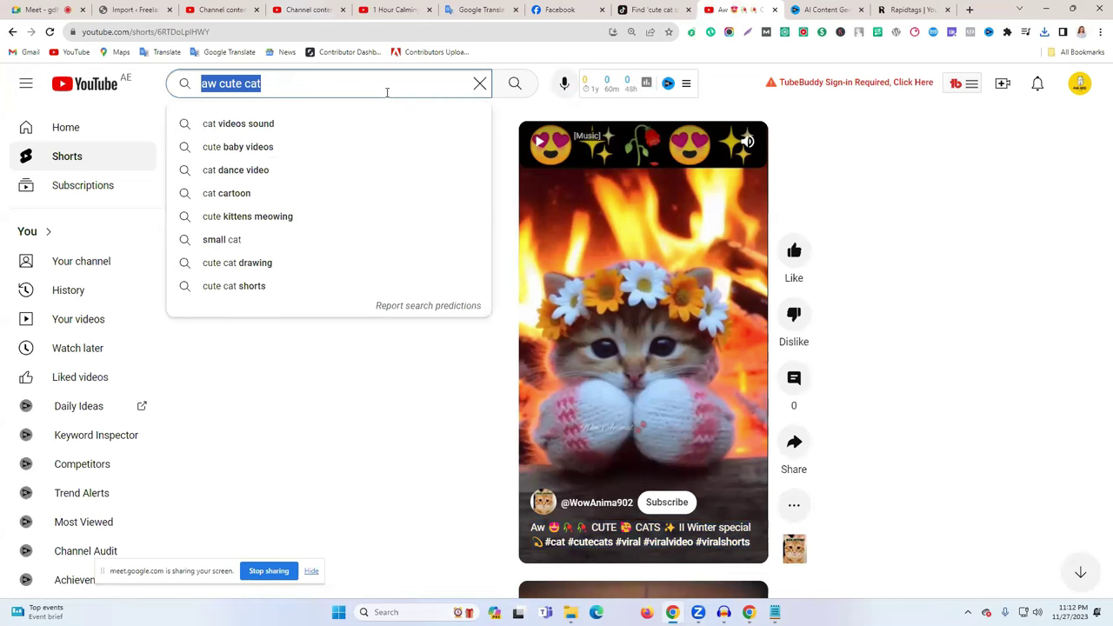
key(ctrl+v)
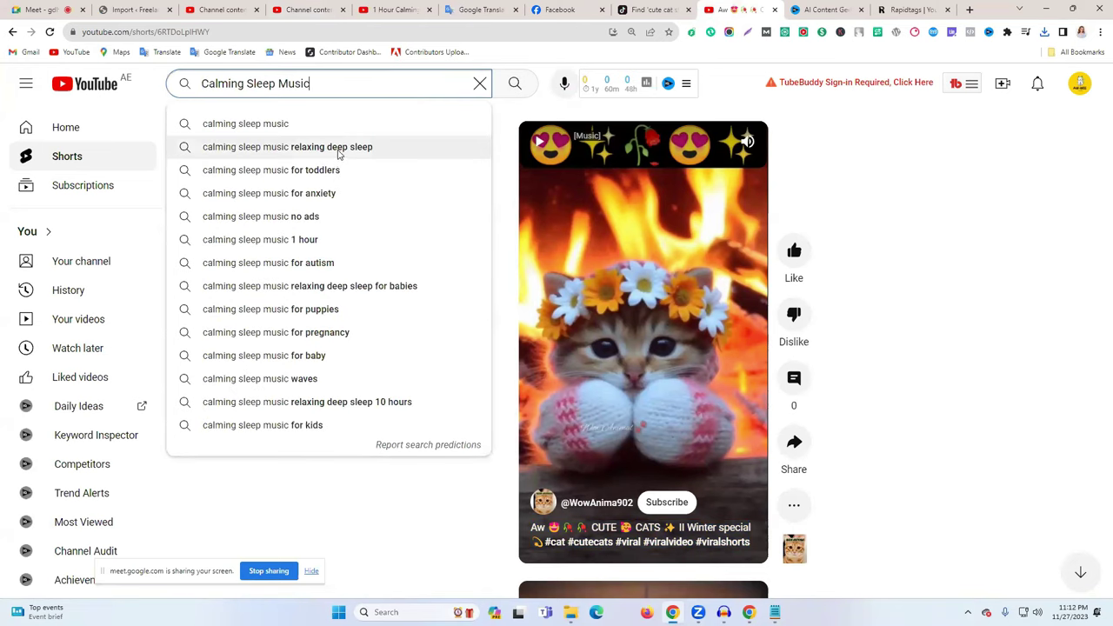
click(513, 84)
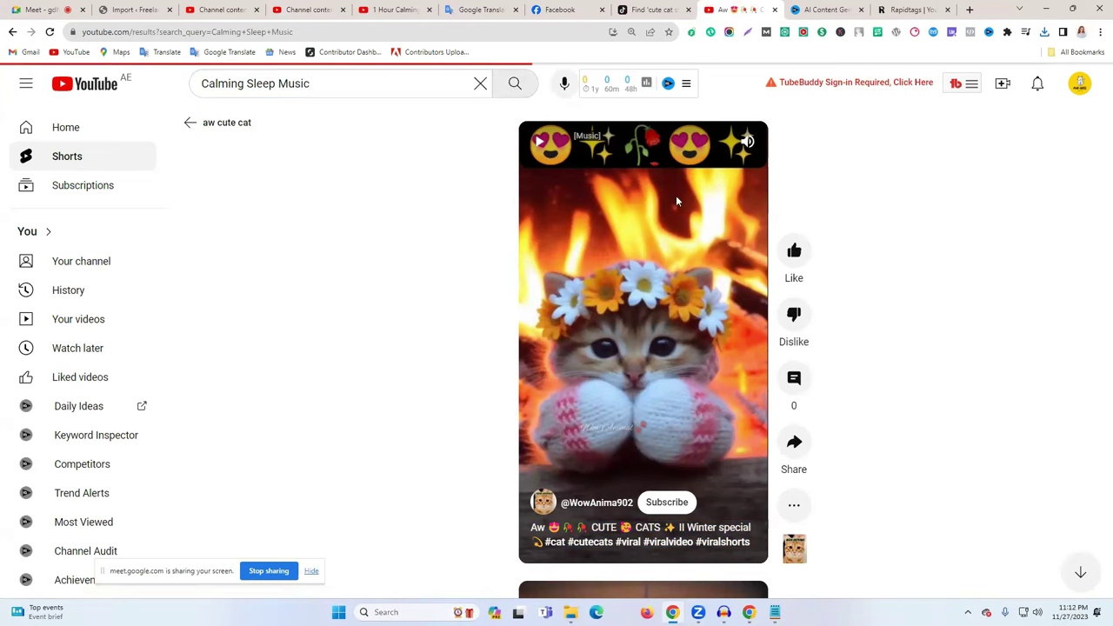
- Open the Short "Beautiful Relaxing Music - Stop Overthinking" from the search results in a new tab and switch to it
scroll(558, 399, down, 7)
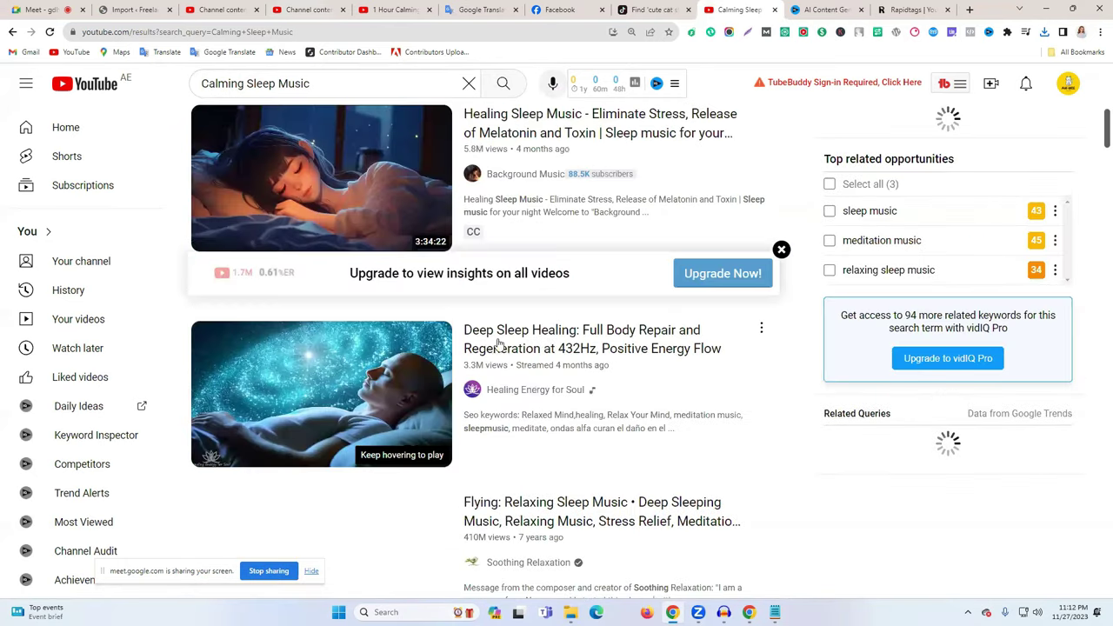
scroll(504, 331, down, 1)
scroll(613, 357, down, 2)
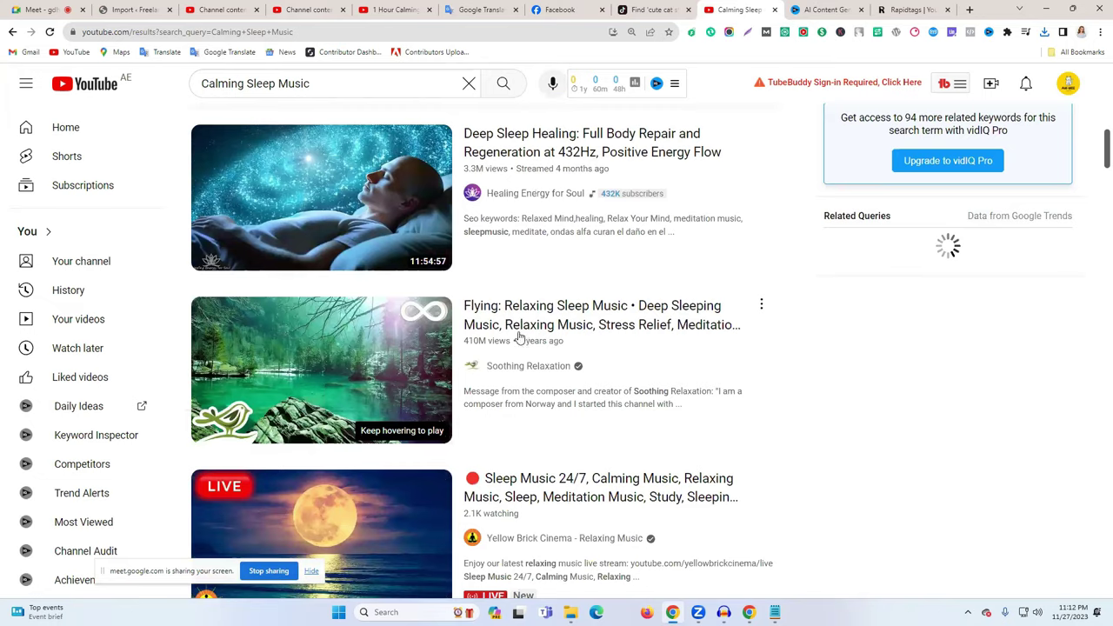
scroll(559, 339, down, 3)
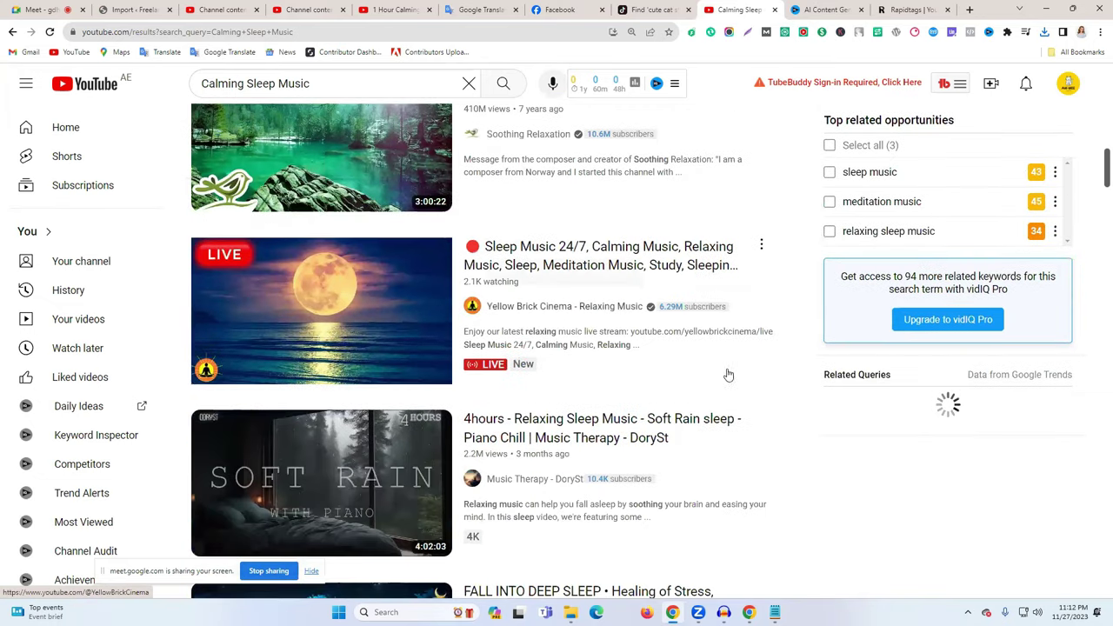
scroll(559, 338, up, 1)
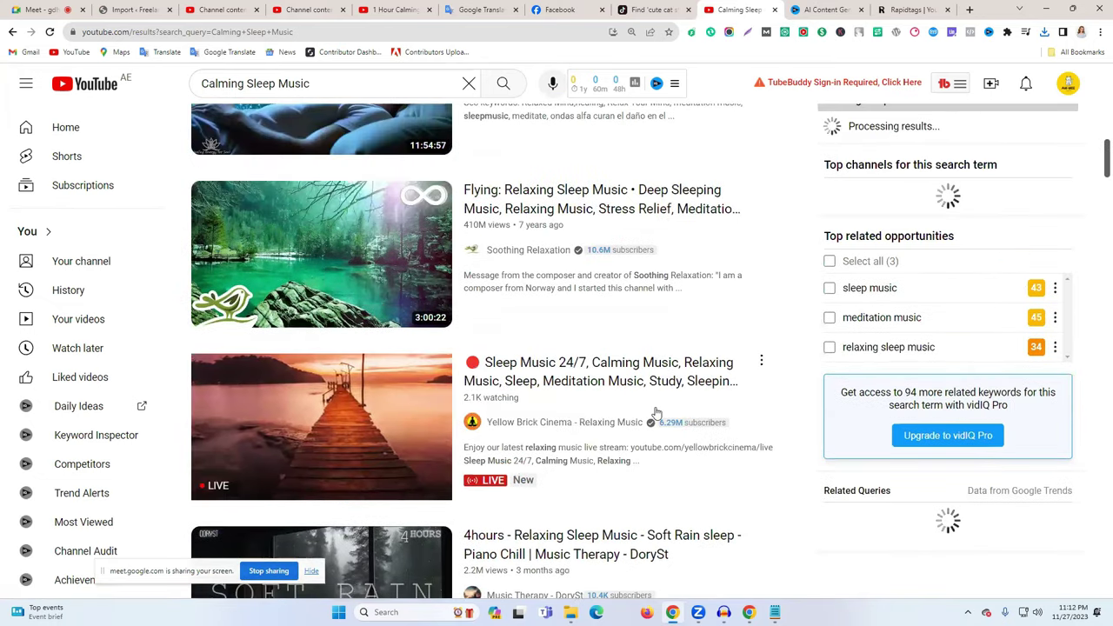
scroll(657, 412, down, 4)
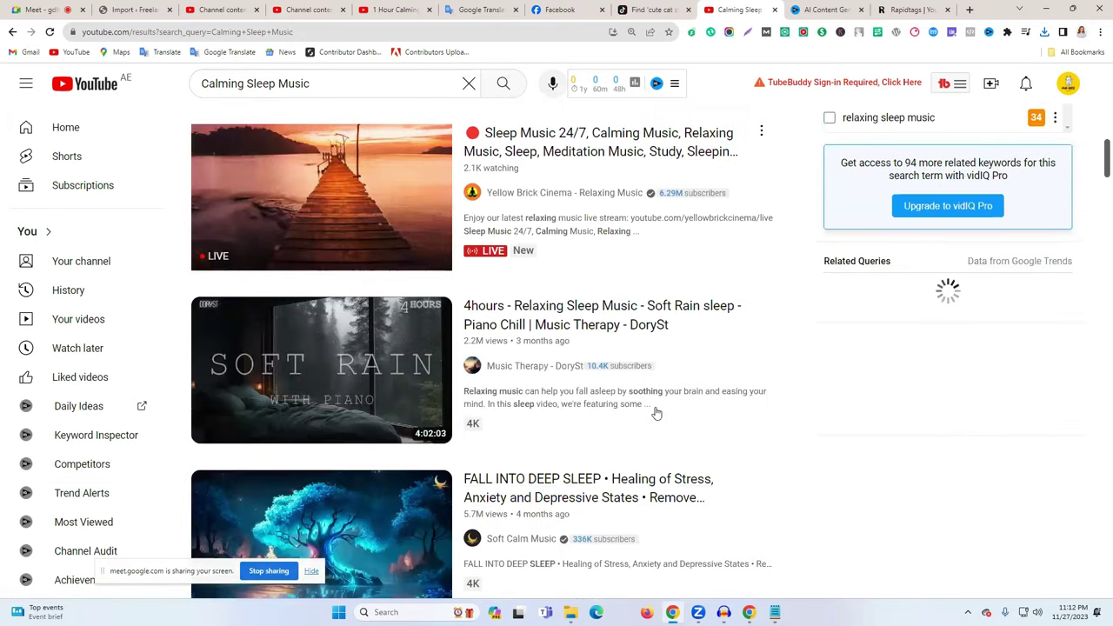
scroll(656, 412, down, 5)
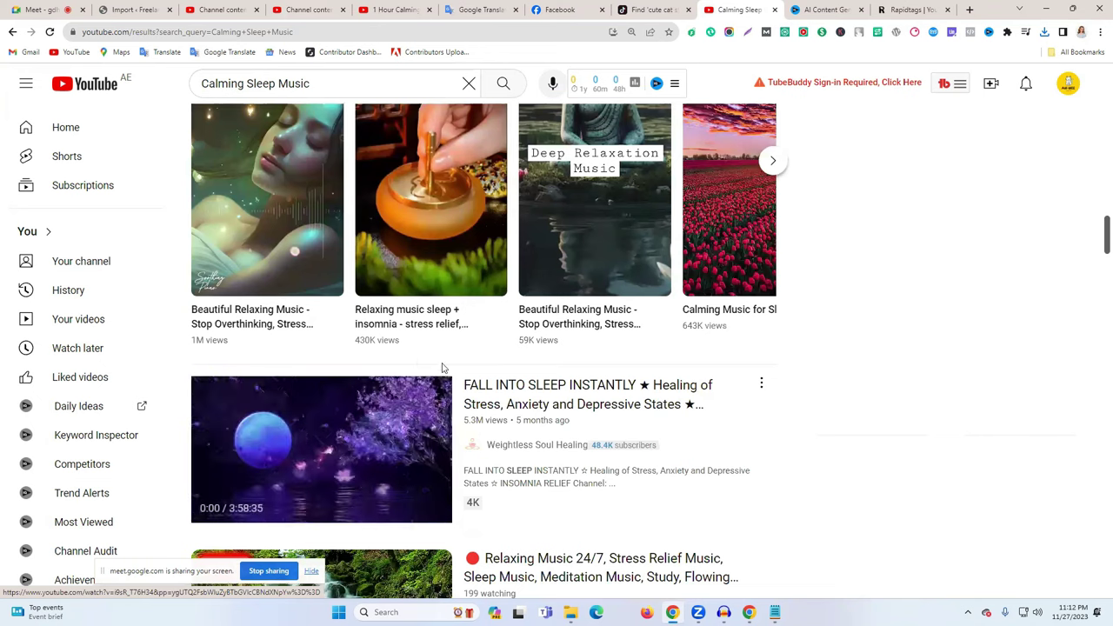
right_click(260, 324)
click(287, 332)
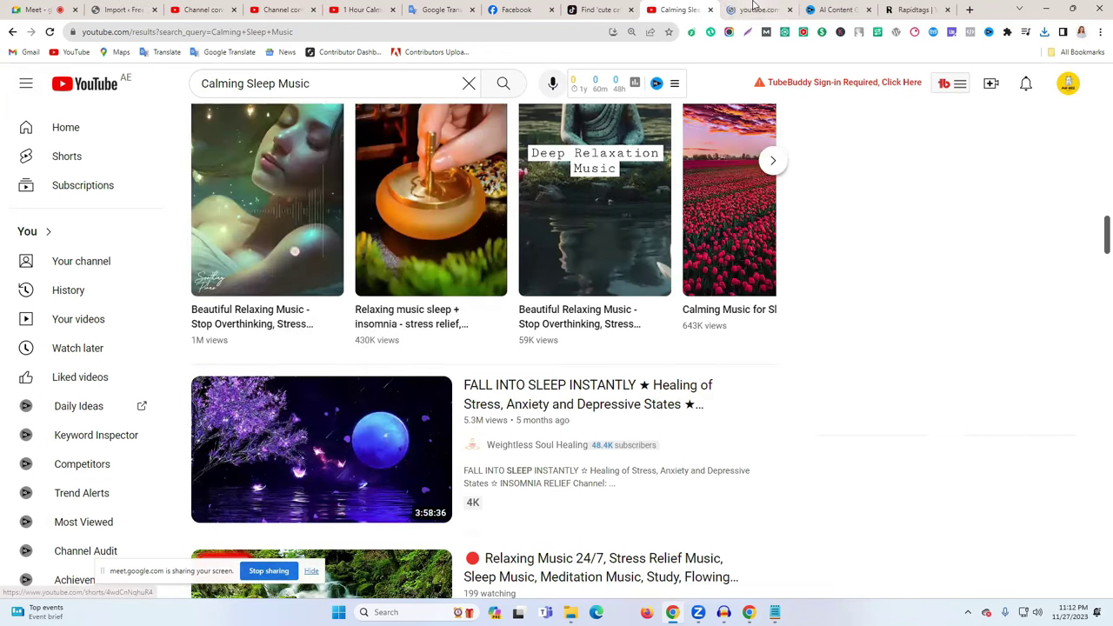
click(756, 9)
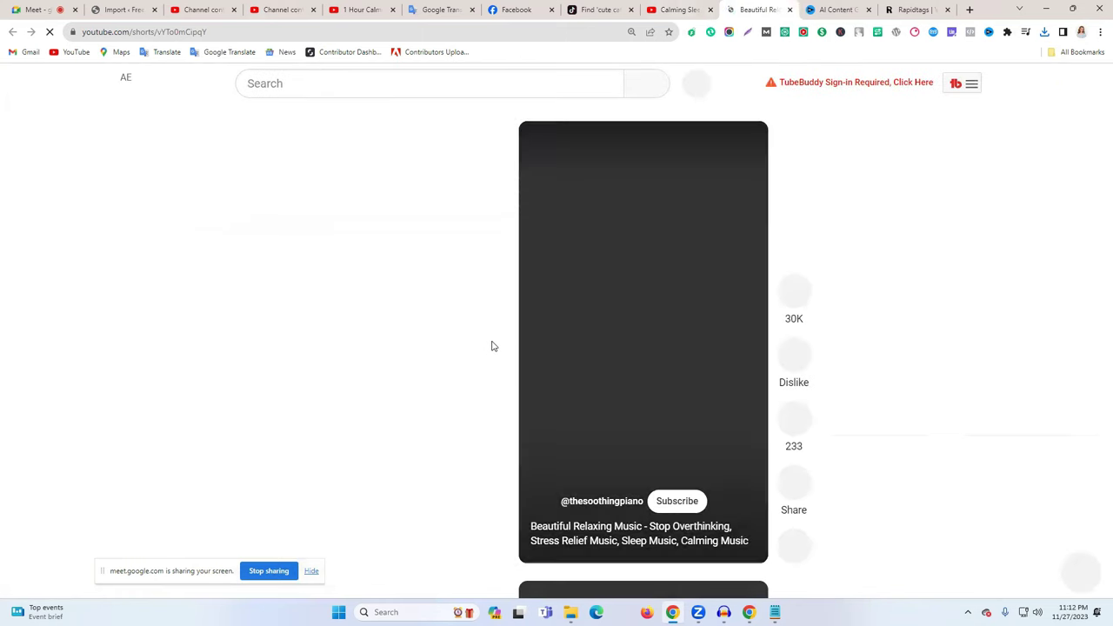
- Copy the Short's full title, pause its playback, and replace the source text in Google Translate with the copied title
triple_click(602, 534)
key(ctrl+c)
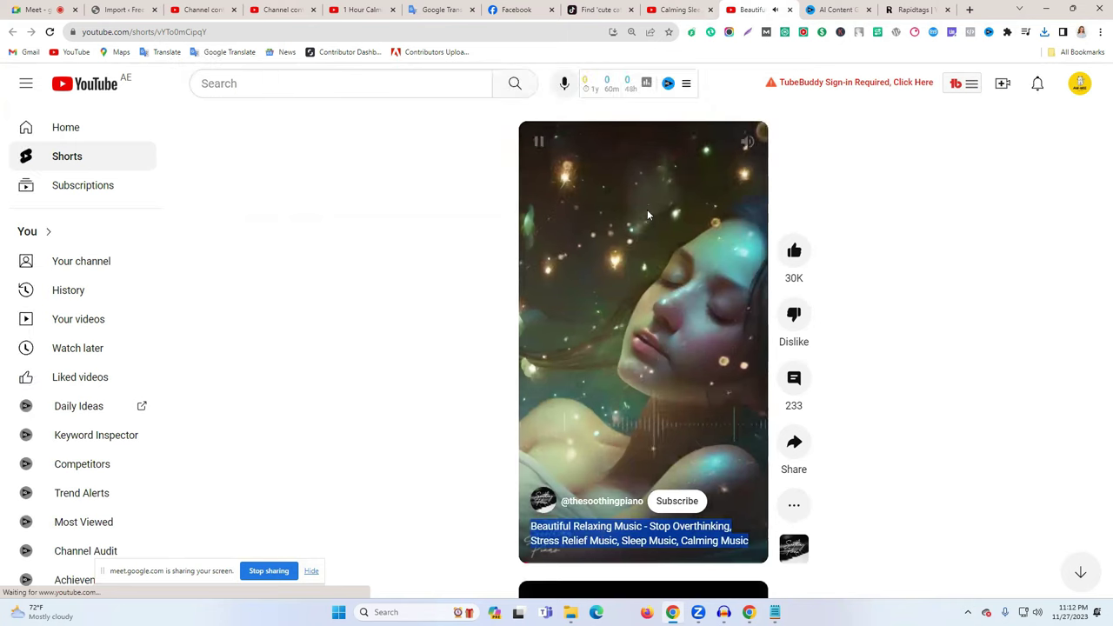
click(633, 233)
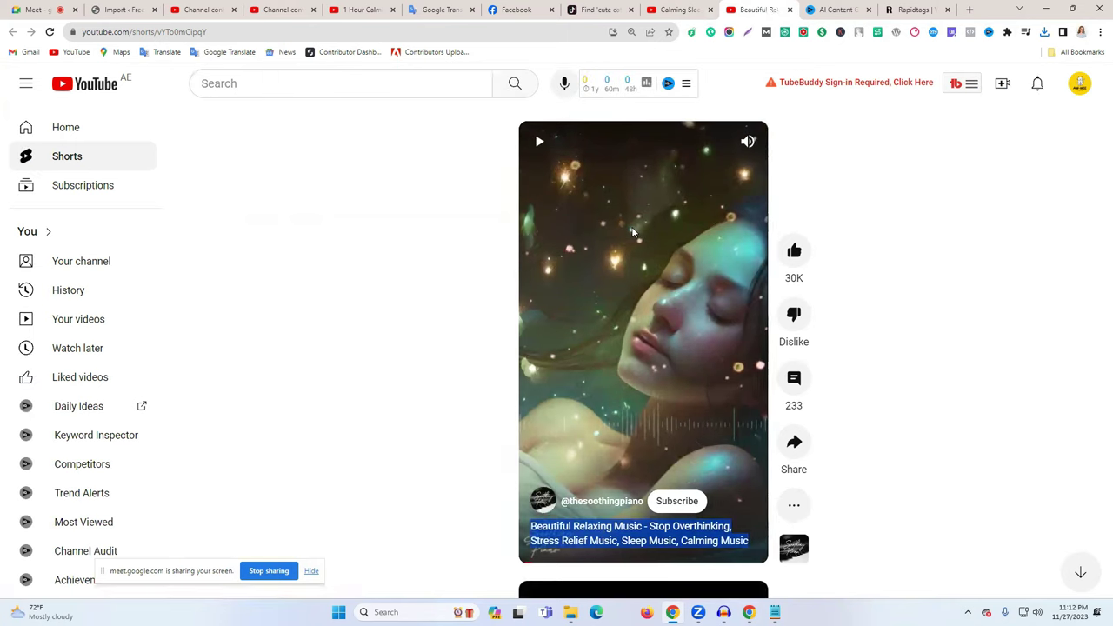
click(439, 10)
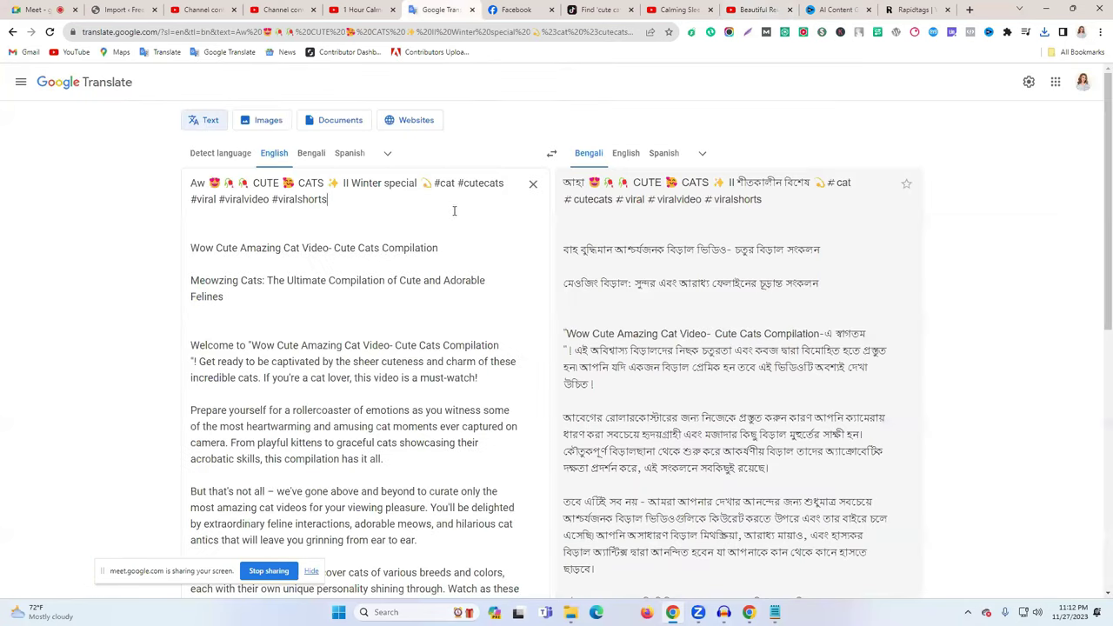
click(533, 184)
key(ctrl+v)
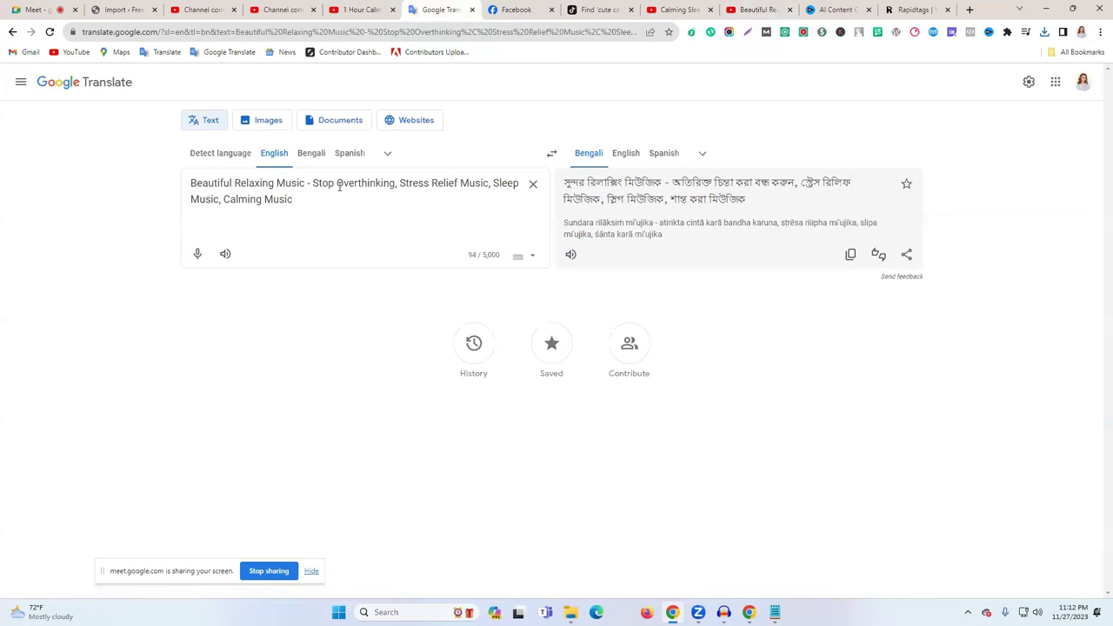
- Remove "Stop Overthinking," from the title in Google Translate and copy the shortened title
drag(491, 185, 314, 185)
click(398, 183)
key(BackSpace)
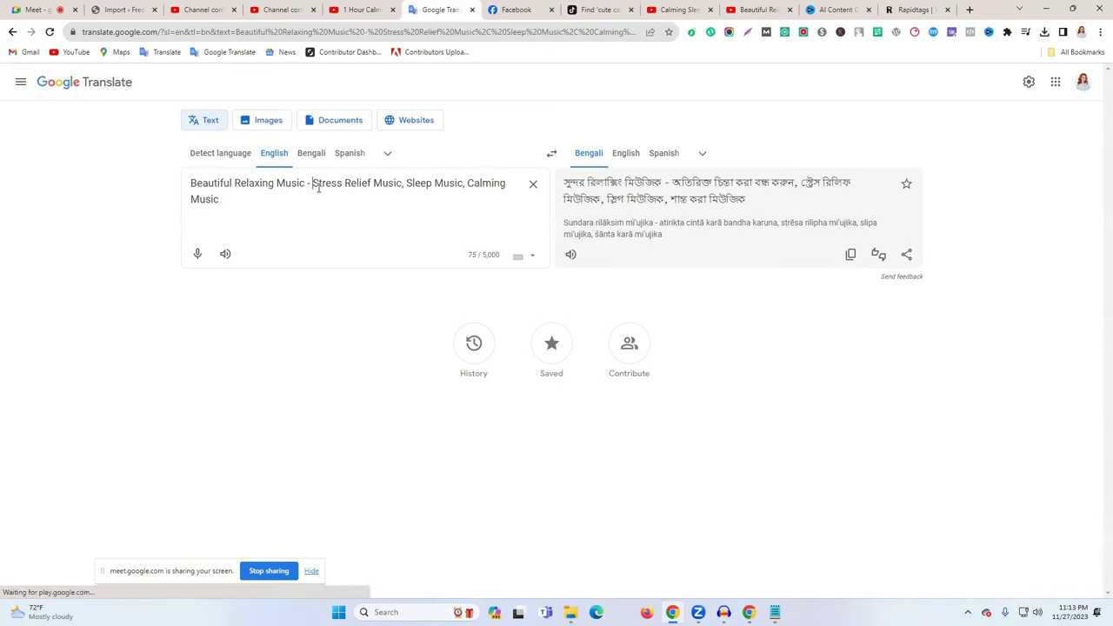
key(ctrl+a)
right_click(260, 193)
click(340, 235)
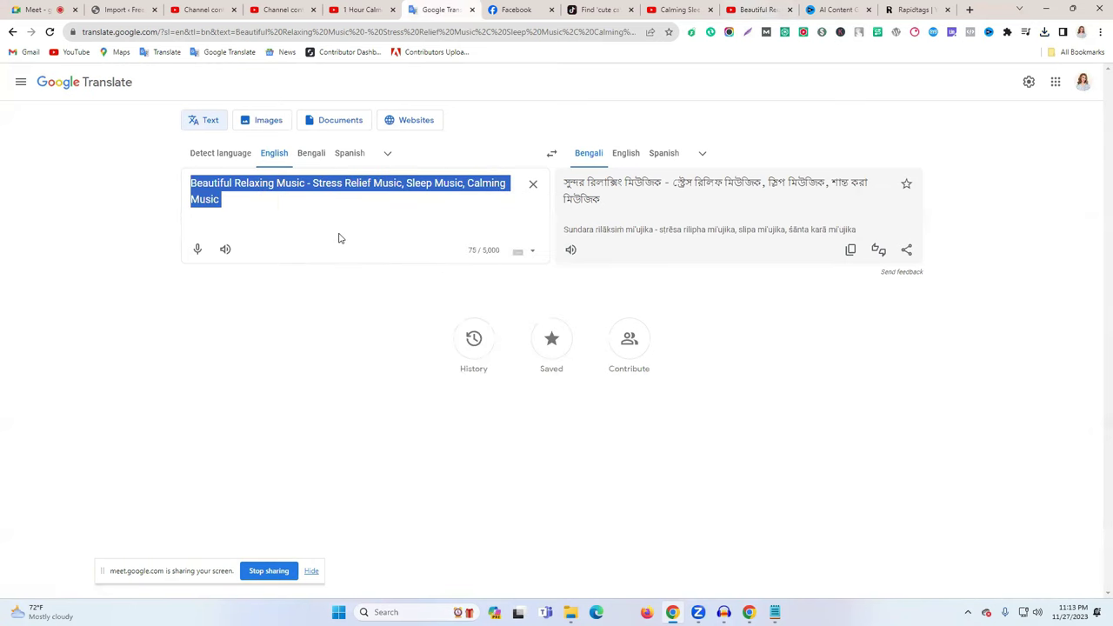
- Reset vidIQ's AI Content Generator and generate content for "Beautiful Relaxing Music - Stress Relief Music, Sleep Music, Calming Music"
click(835, 10)
scroll(651, 249, up, 3)
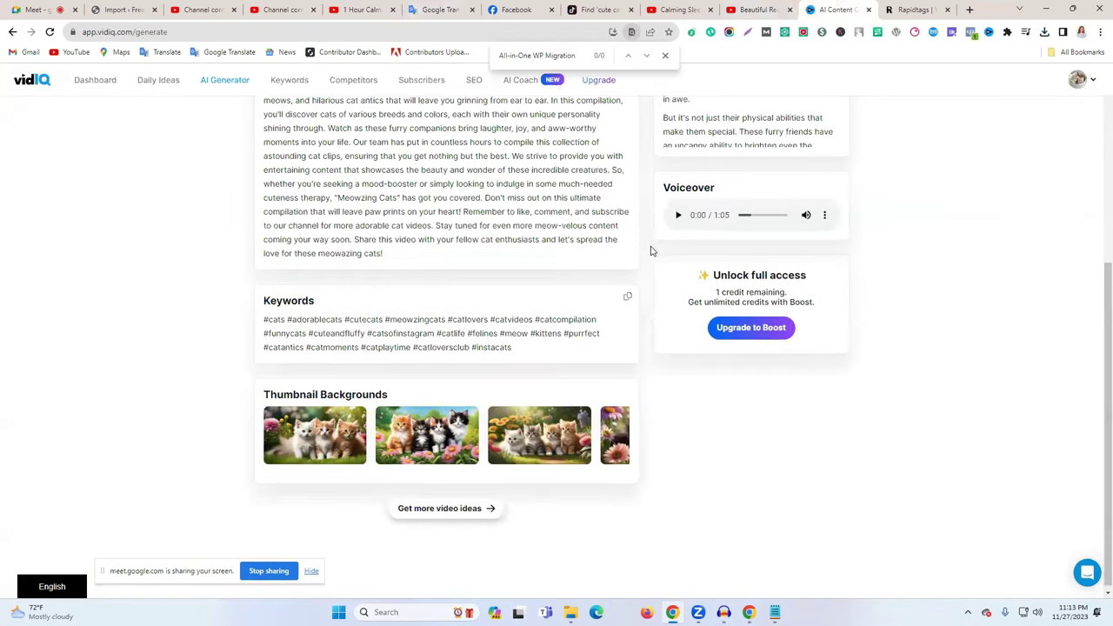
scroll(625, 273, up, 2)
click(647, 185)
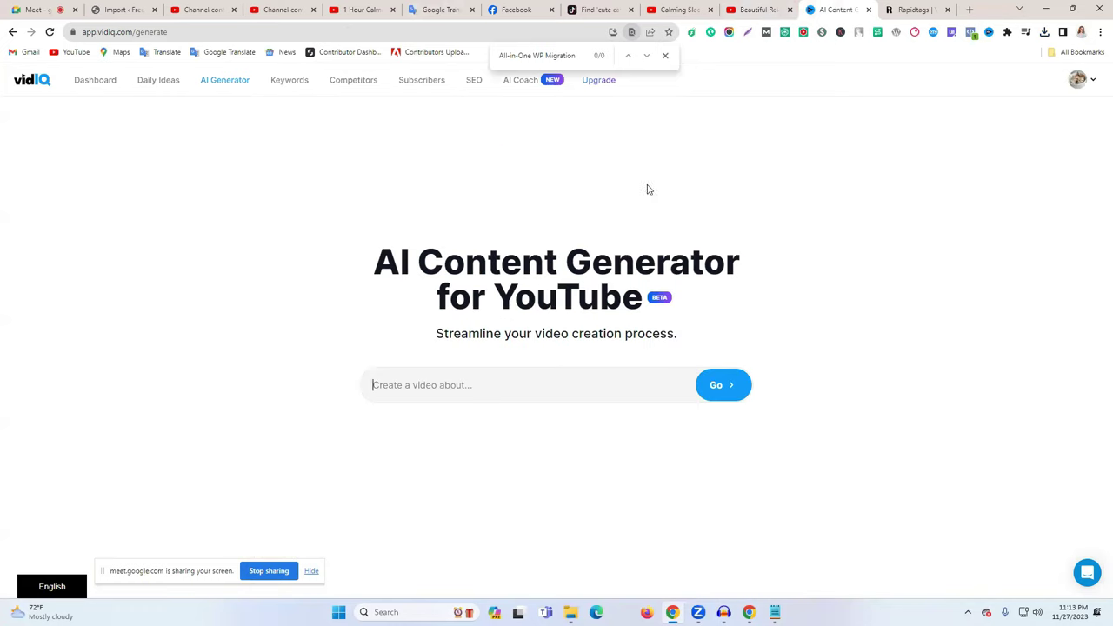
click(665, 56)
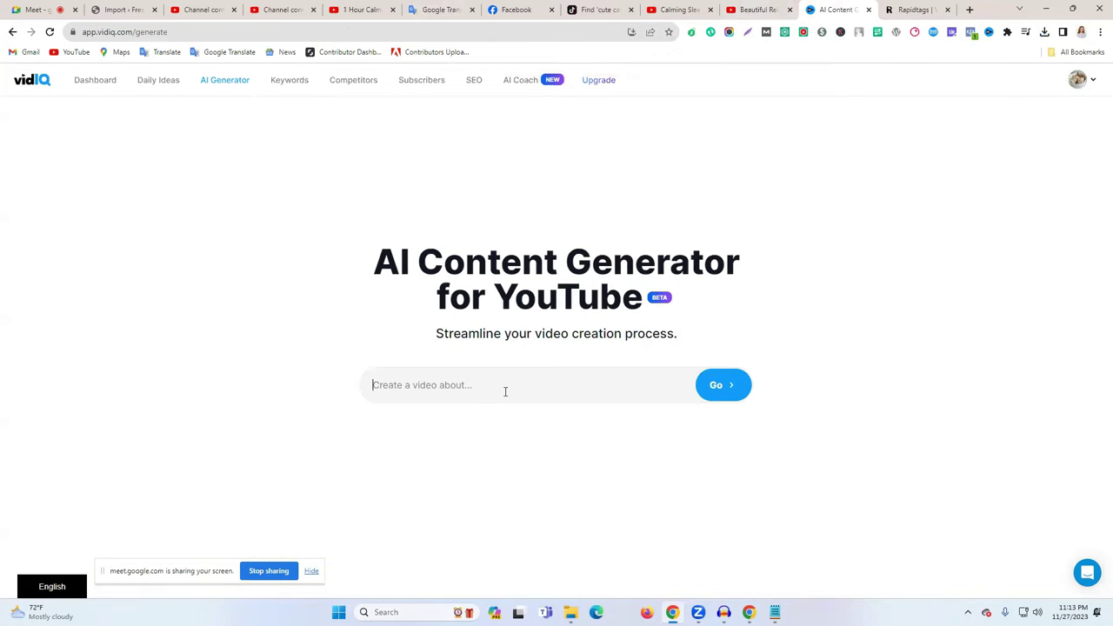
key(ctrl+v)
click(725, 395)
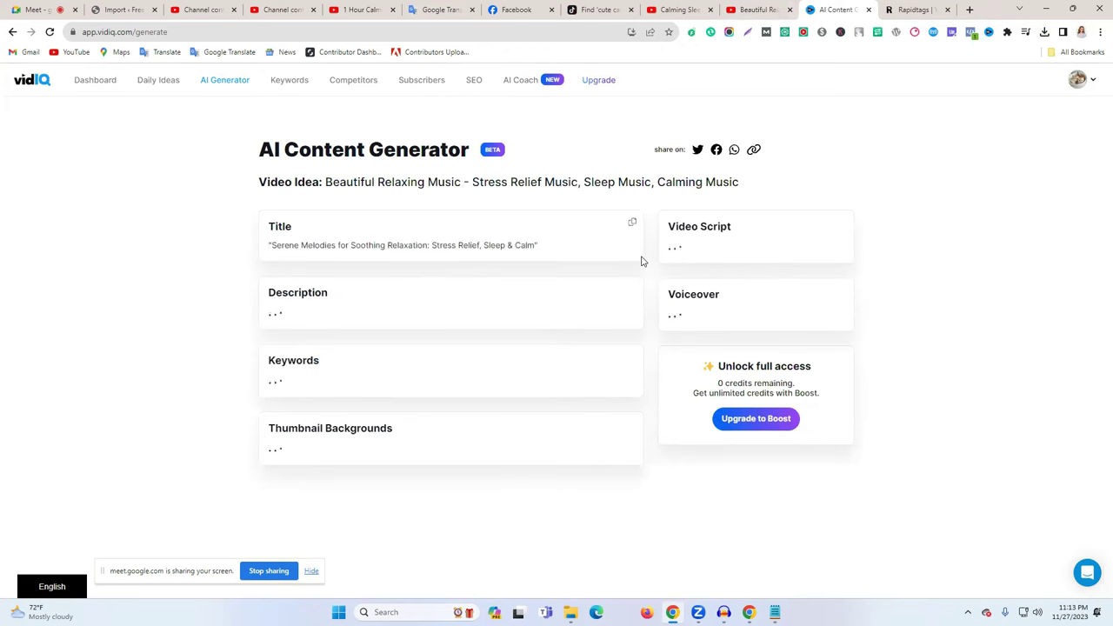
- Review the generated title, description and keywords in vidIQ and compare them with the Short's title
drag(362, 249, 545, 250)
click(314, 255)
triple_click(315, 252)
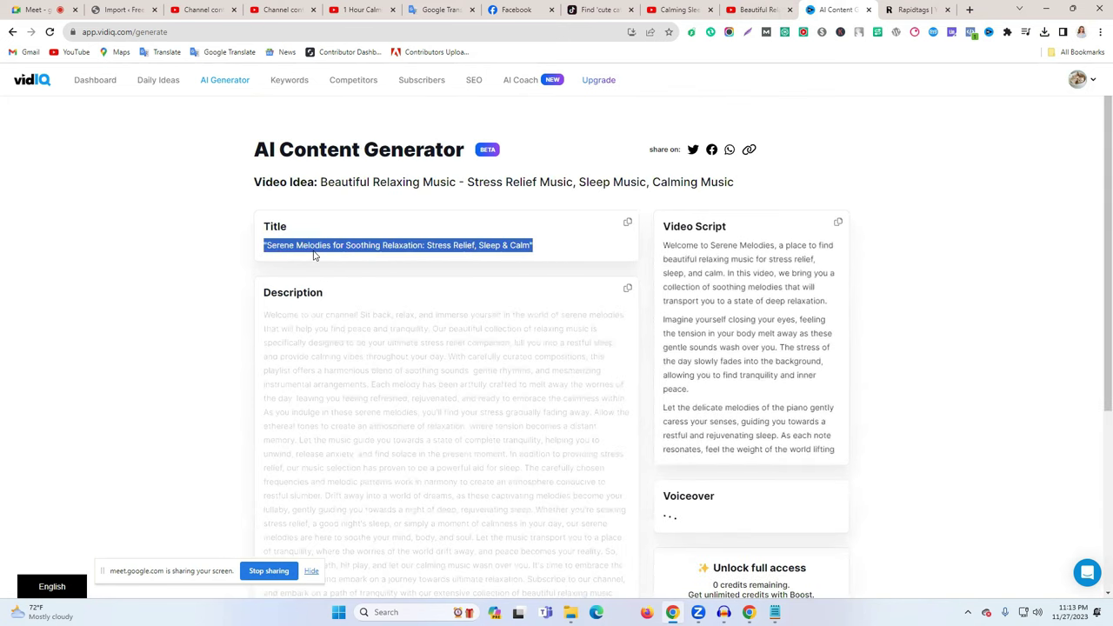
scroll(559, 392, down, 1)
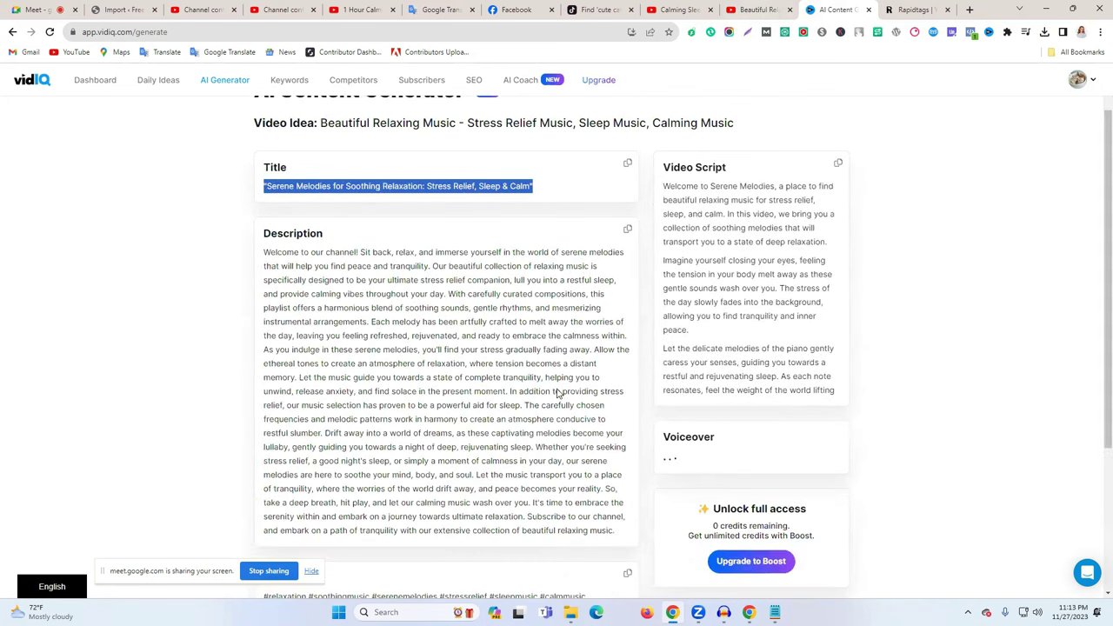
scroll(559, 392, down, 4)
scroll(557, 396, up, 5)
click(762, 7)
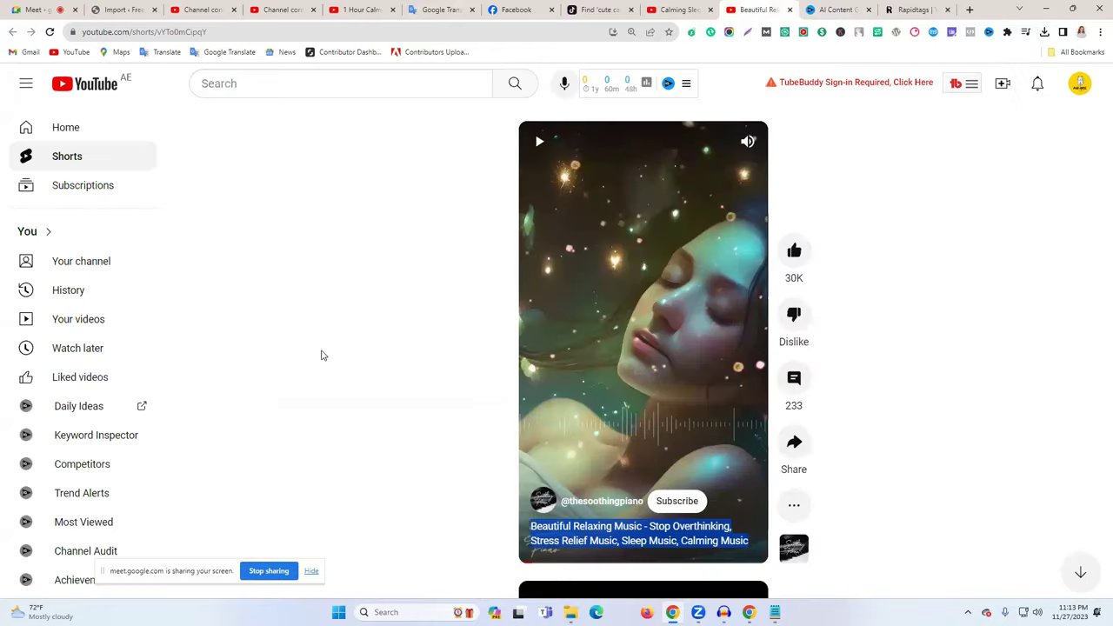
click(836, 10)
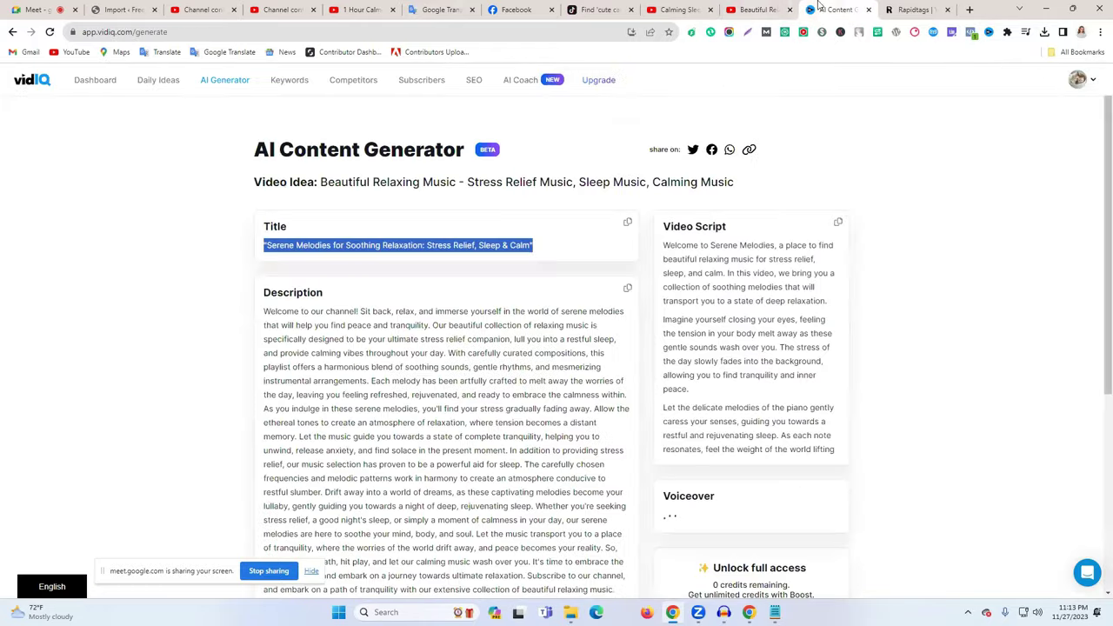
- Copy vidIQ's generated title into Google Translate on a separate line below the existing title and strip its quotation marks
click(440, 8)
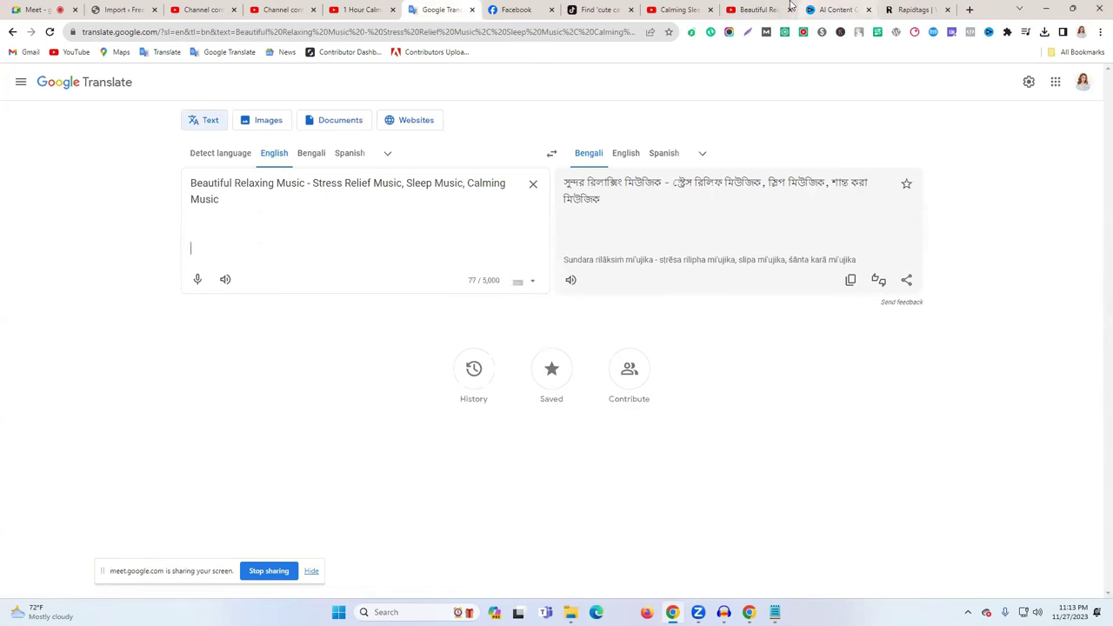
click(834, 9)
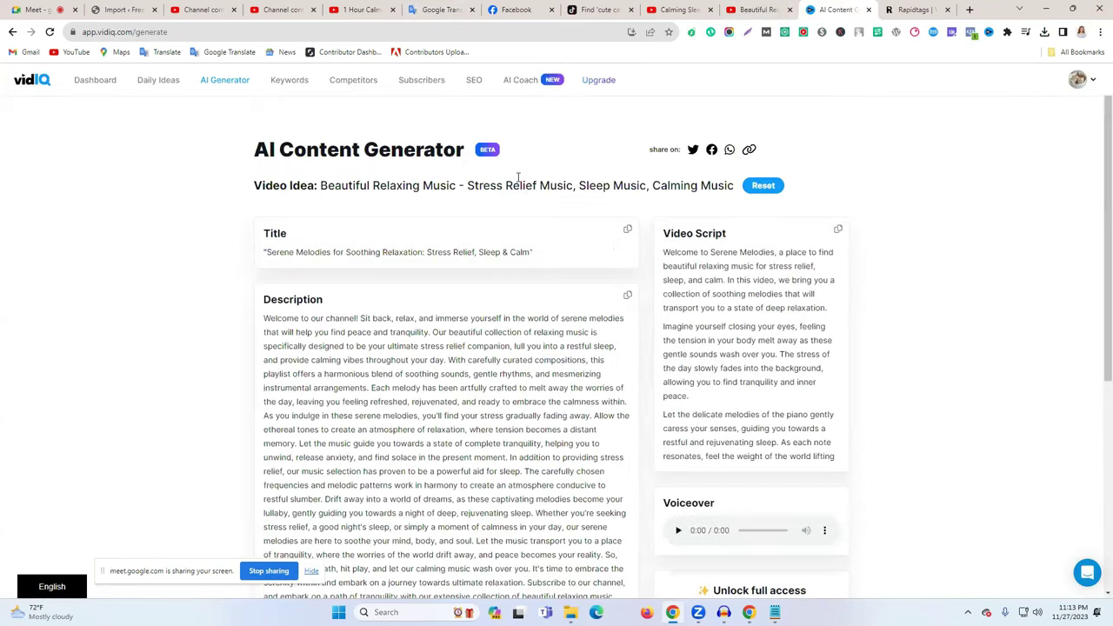
click(440, 10)
key(ctrl+v)
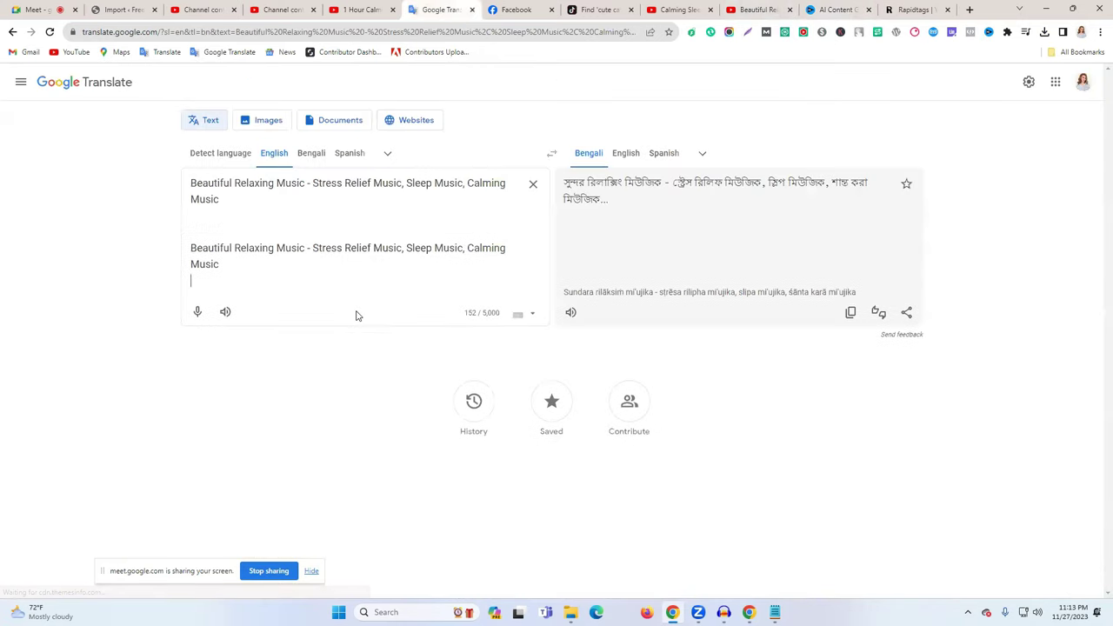
click(834, 9)
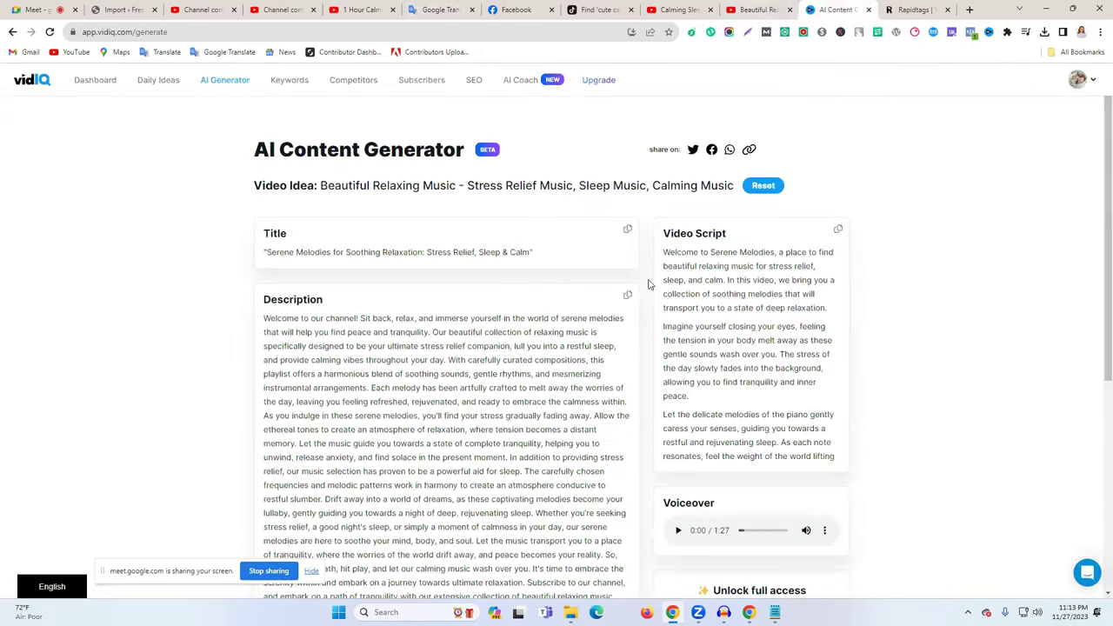
click(628, 233)
click(440, 10)
triple_click(425, 266)
key(ctrl+v)
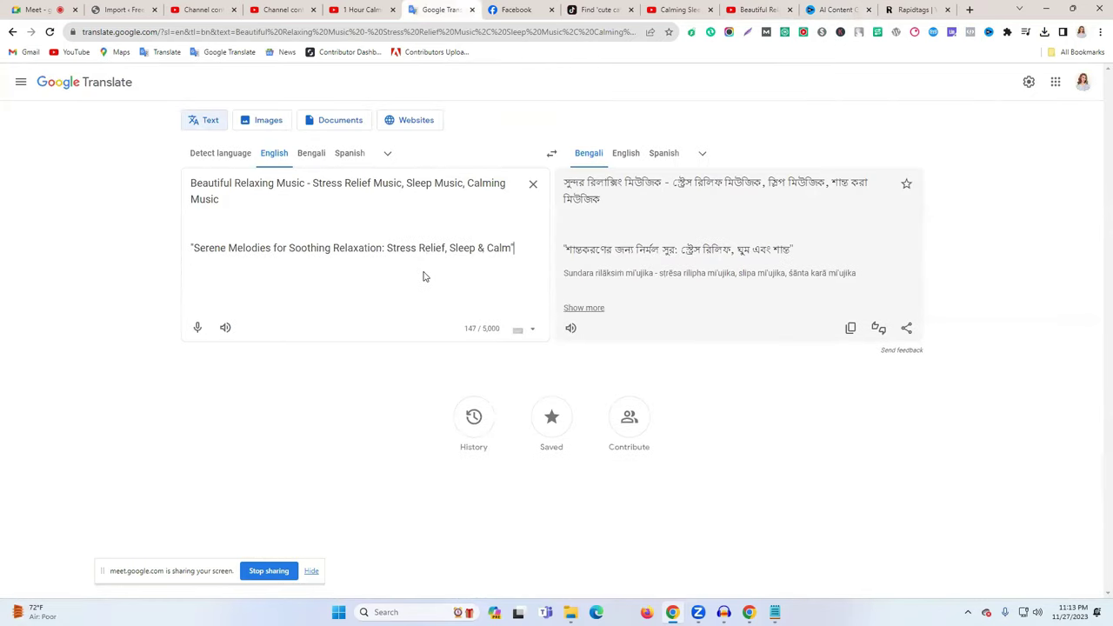
click(196, 261)
key(BackSpace)
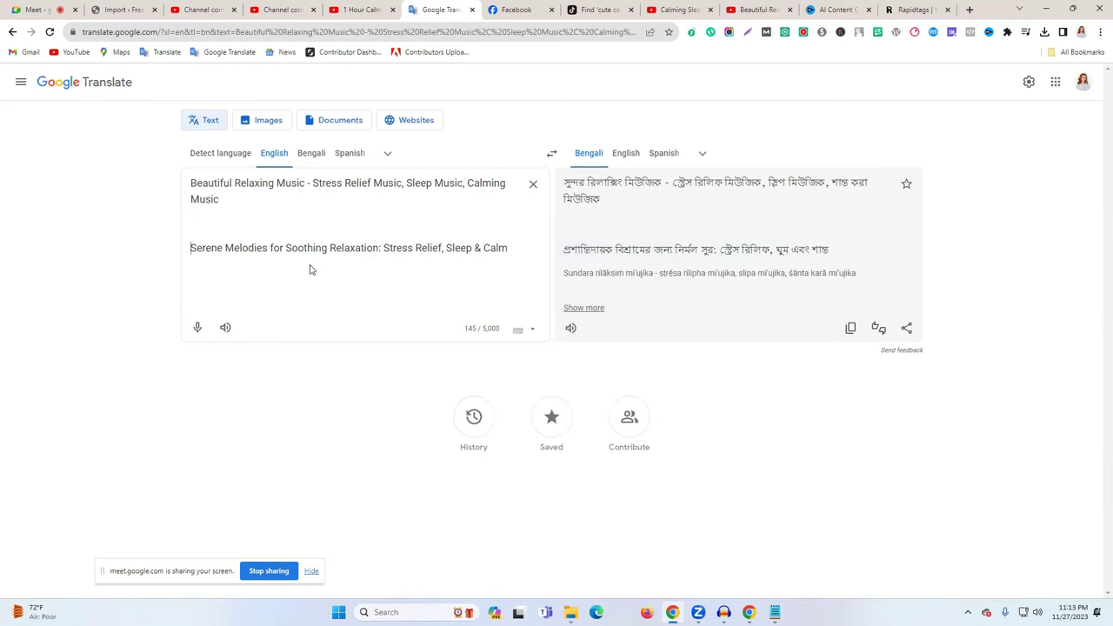
- Move "Serene Melodies for Soothing Relaxation" to the start of the first title and separate it from "Beautiful Relaxing Music" with a spaced hyphen
drag(379, 248, 141, 251)
right_click(203, 252)
click(233, 279)
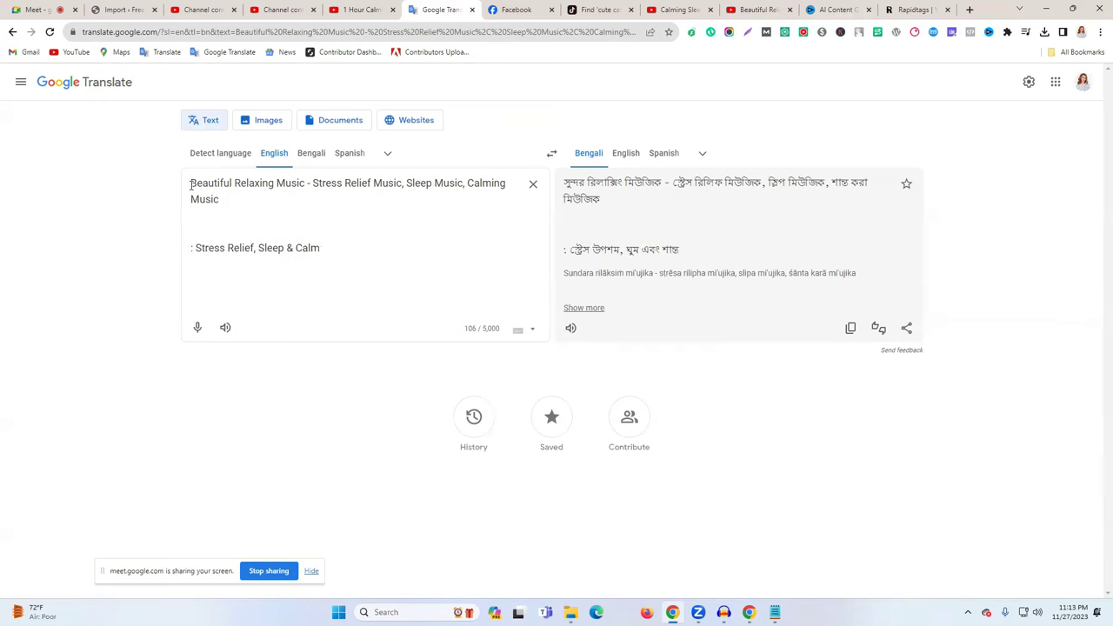
key(ctrl+v)
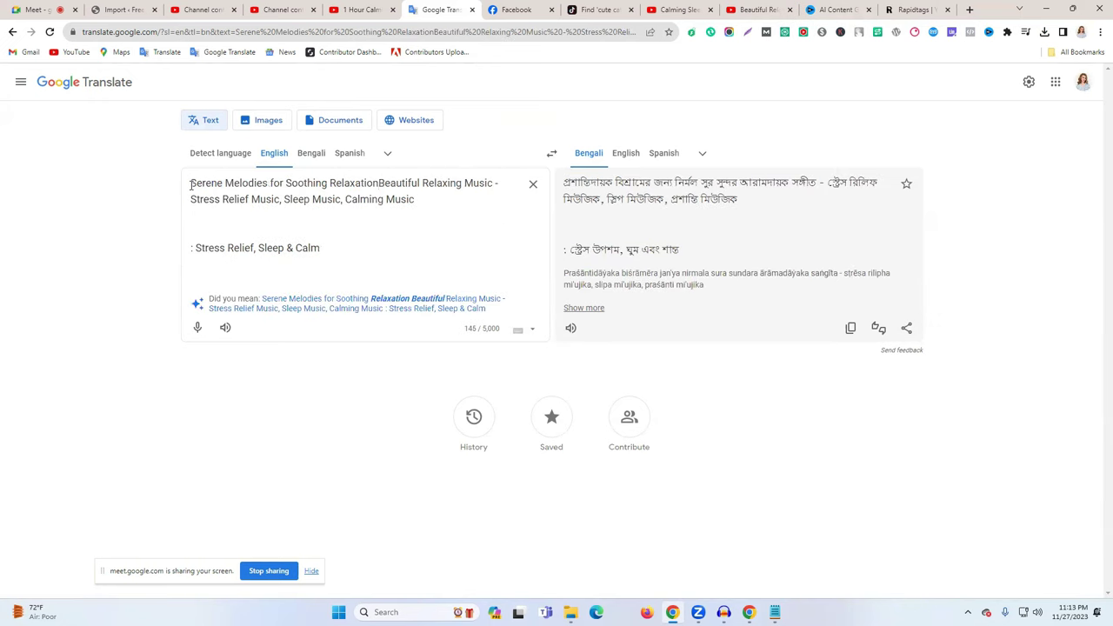
click(380, 184)
text(-)
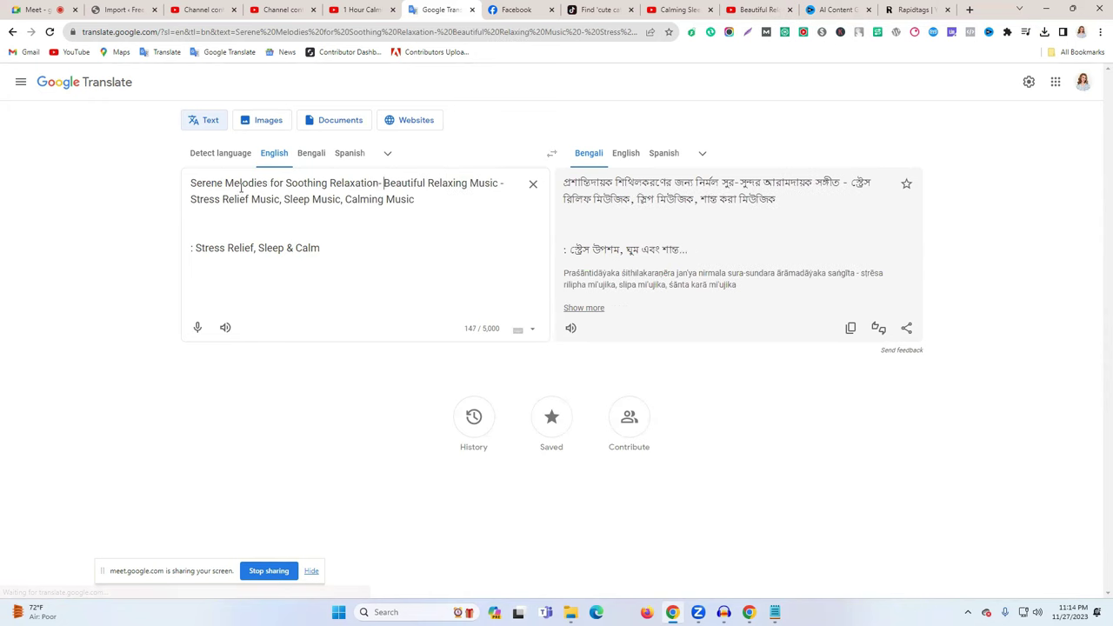
click(378, 183)
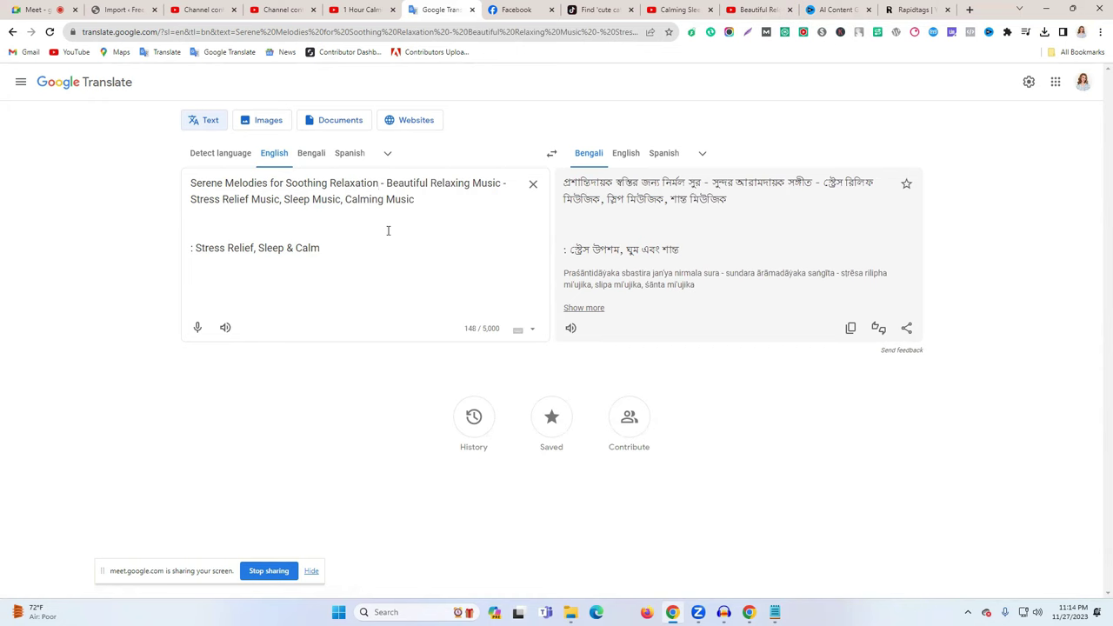
- Delete the leftover ": Stress Relief, Sleep & Calm" line and cut "- Stress Relief Music" from the title, leaving a comma before "Sleep Music"
triple_click(306, 249)
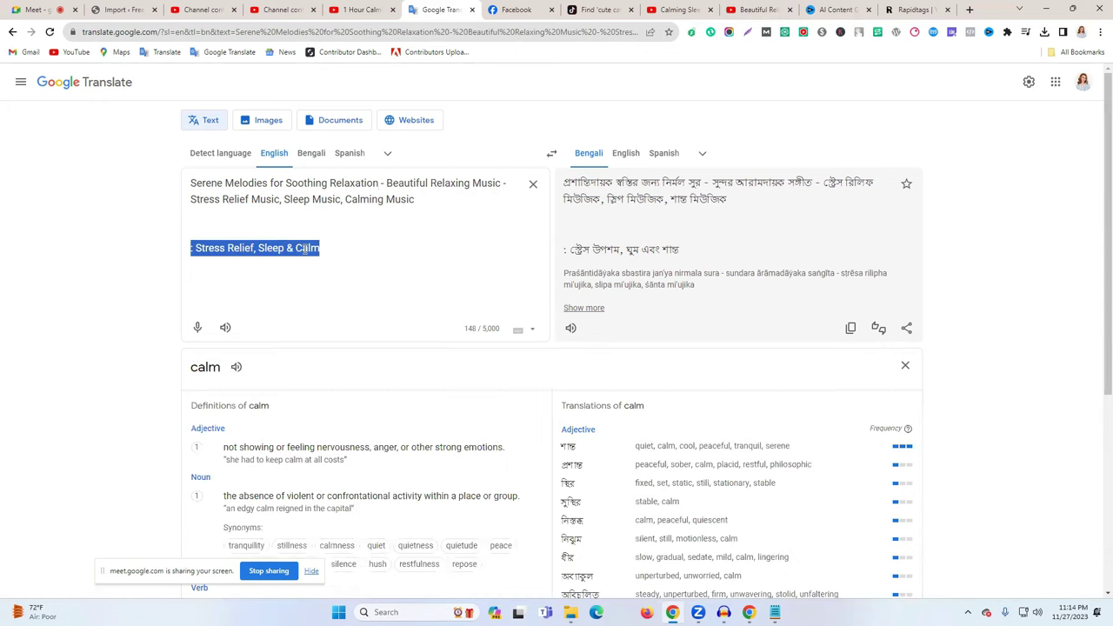
key(BackSpace)
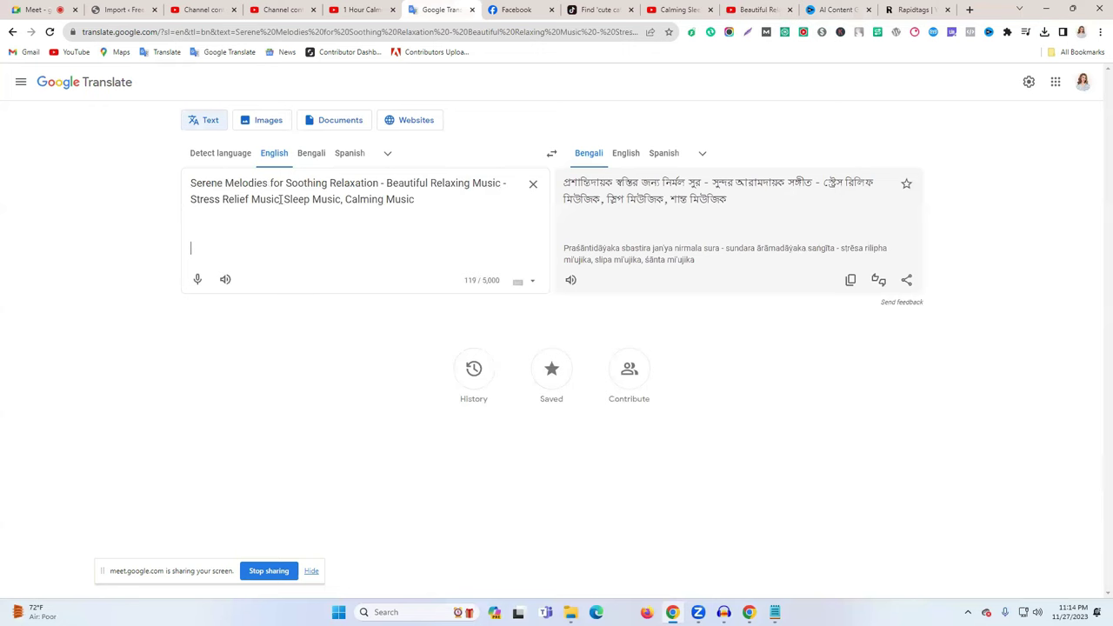
drag(280, 199, 195, 199)
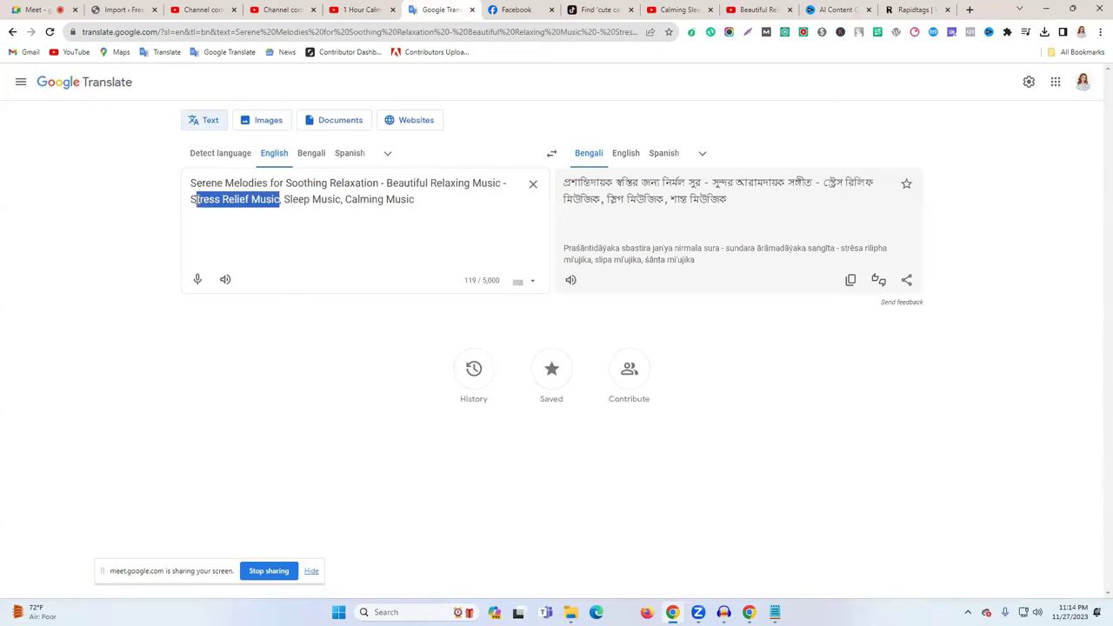
key(BackSpace)
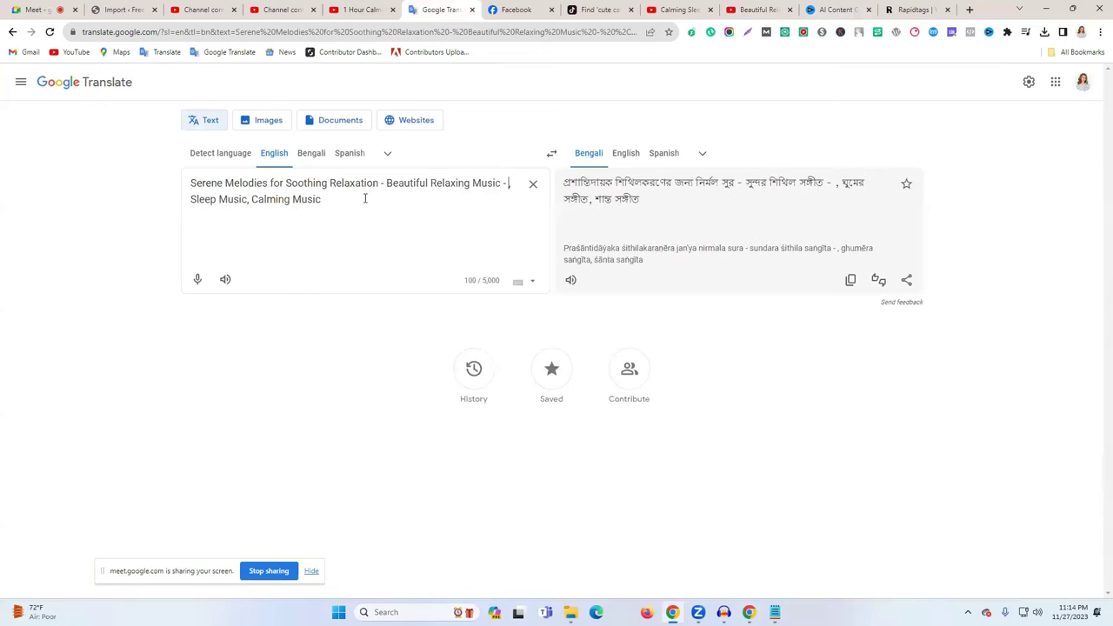
key(BackSpace)
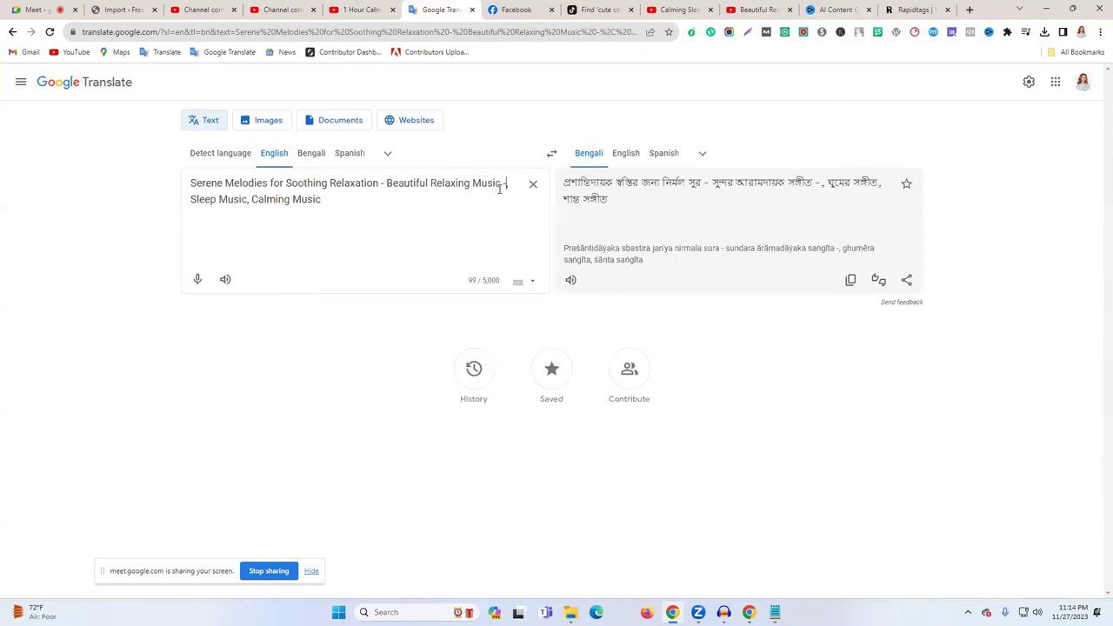
key(BackSpace)
key(BackSpace)
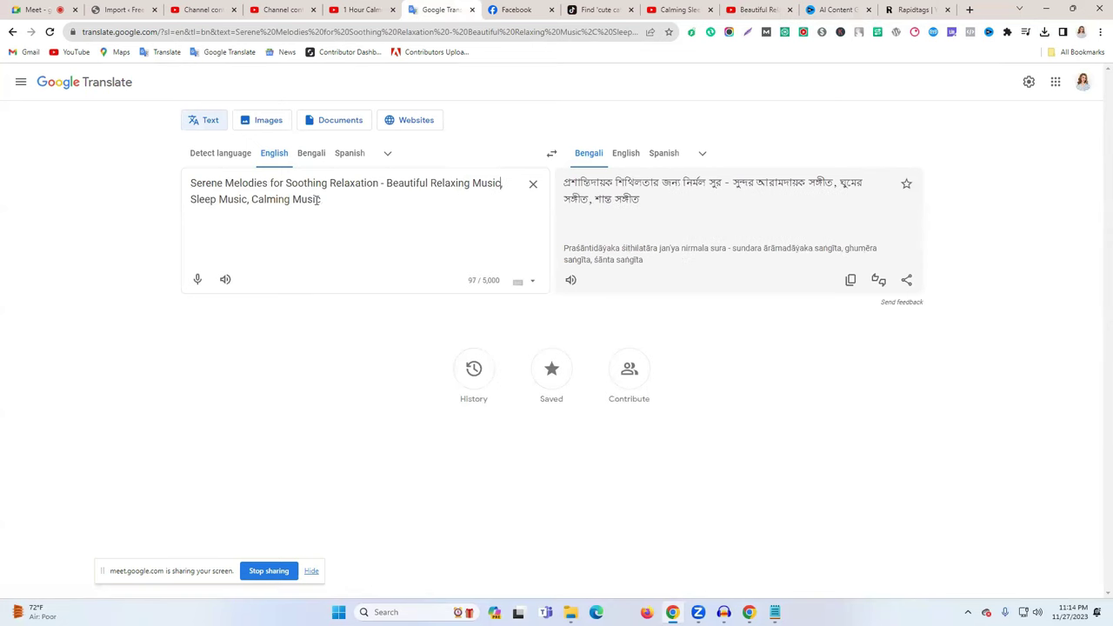
- Replace the title of the uploading video on the Powerful Relaxing music channel with the title composed in Google Translate
triple_click(317, 199)
right_click(301, 198)
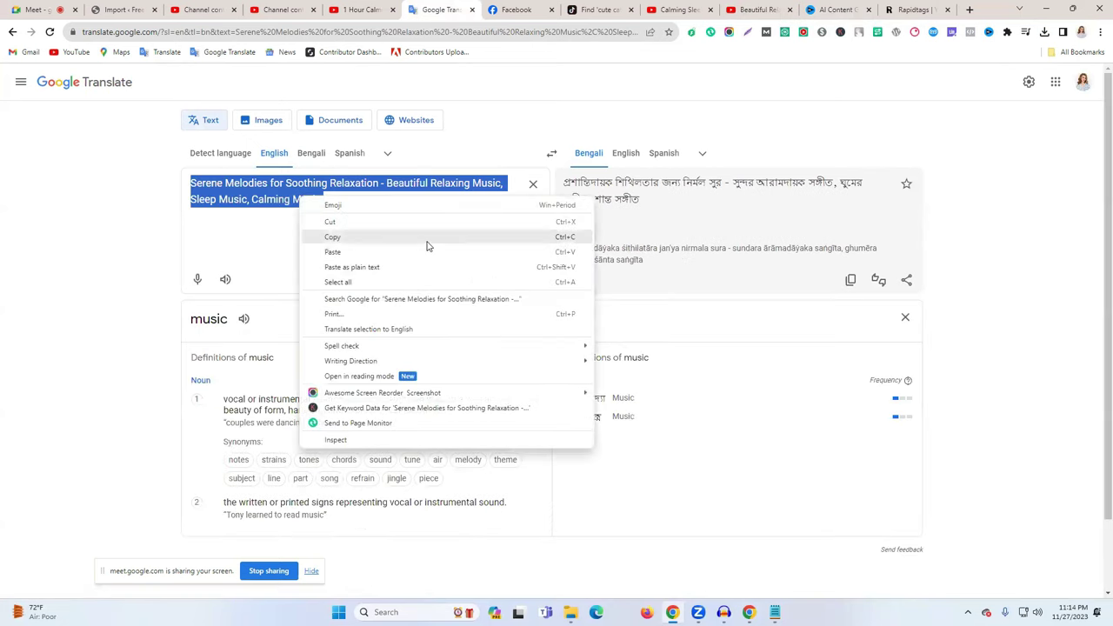
click(427, 242)
click(358, 9)
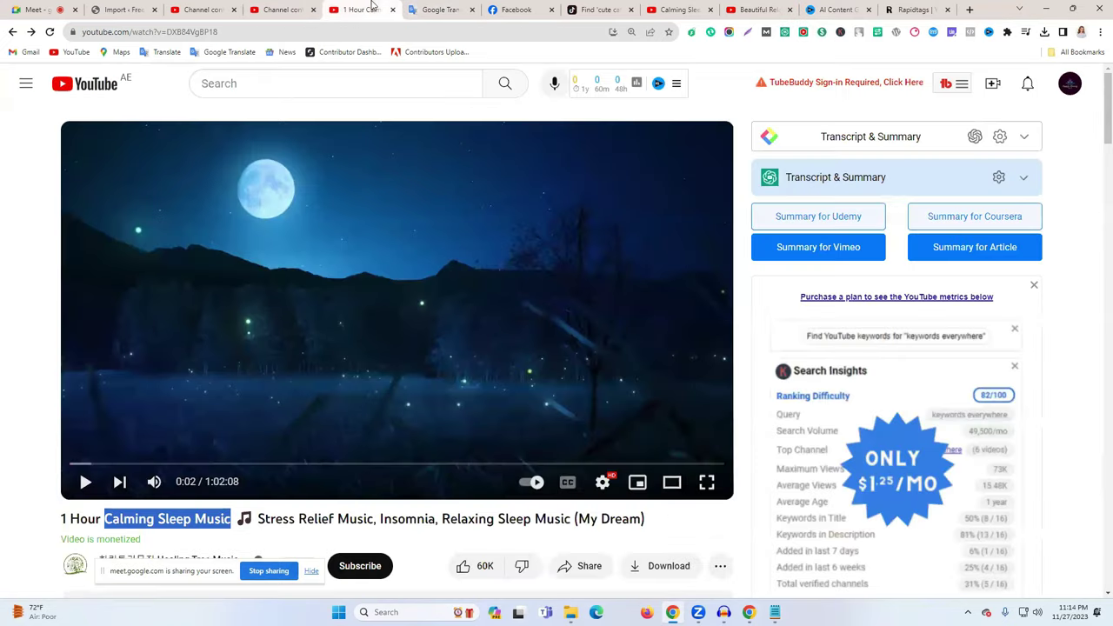
click(232, 7)
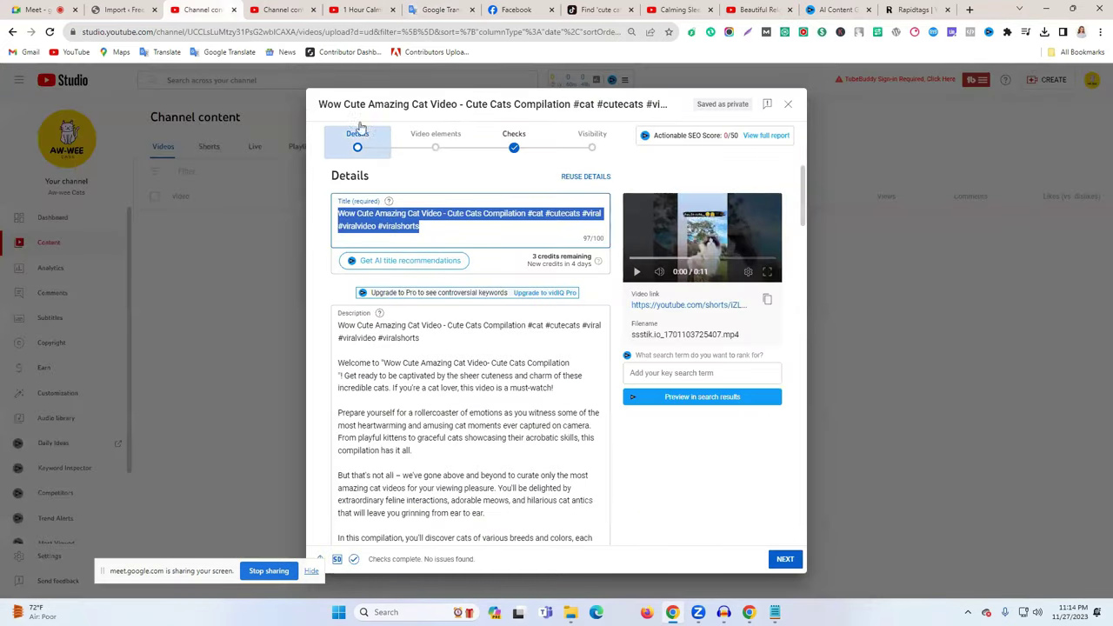
click(342, 8)
triple_click(400, 213)
key(ctrl+v)
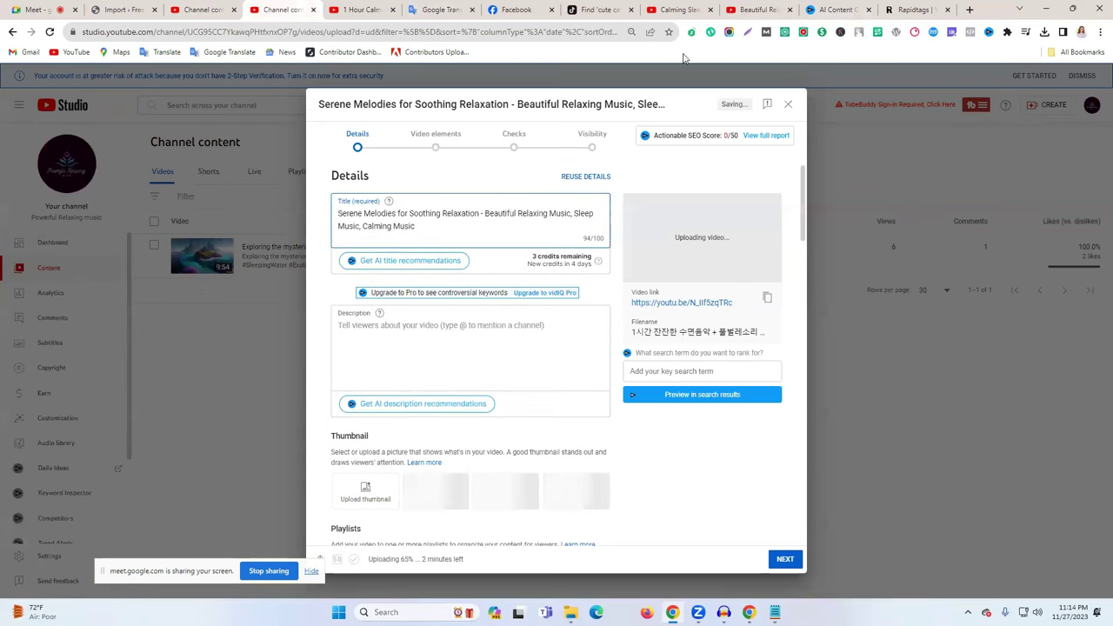
- Copy vidIQ's generated description into Google Translate below the title, separated by blank lines
click(835, 10)
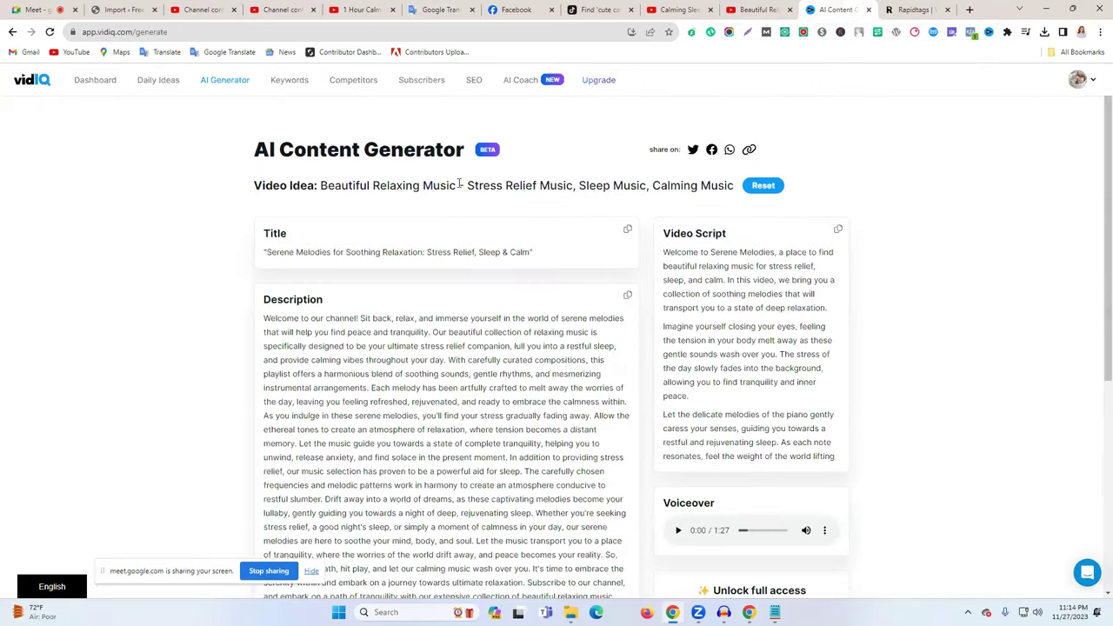
drag(440, 185, 589, 201)
click(625, 297)
click(439, 9)
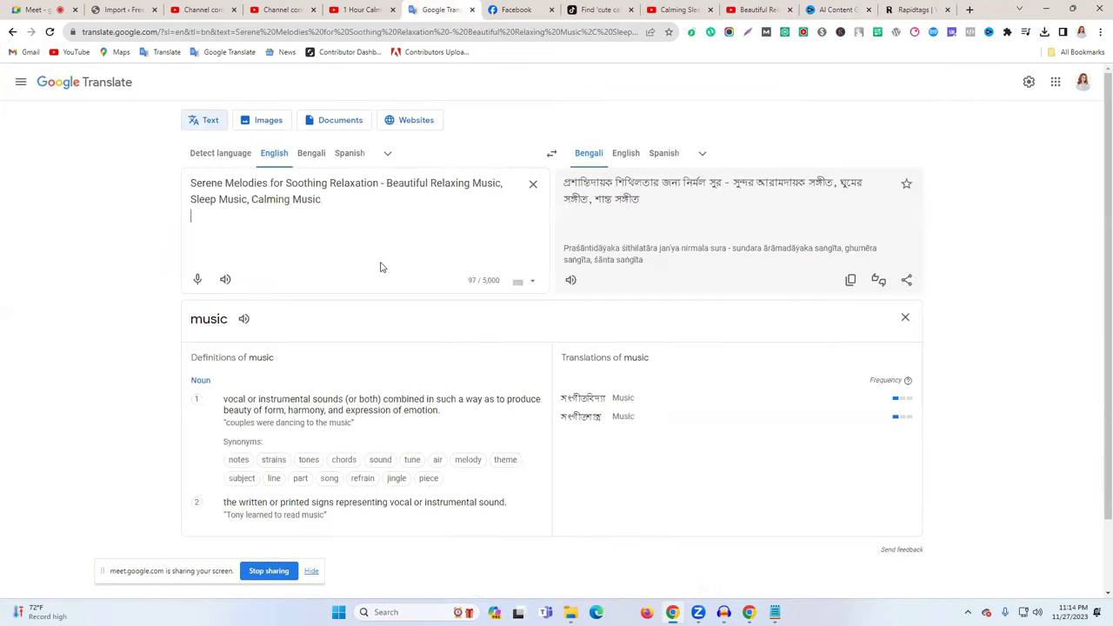
key(Return)
key(Return)
key(ctrl+v)
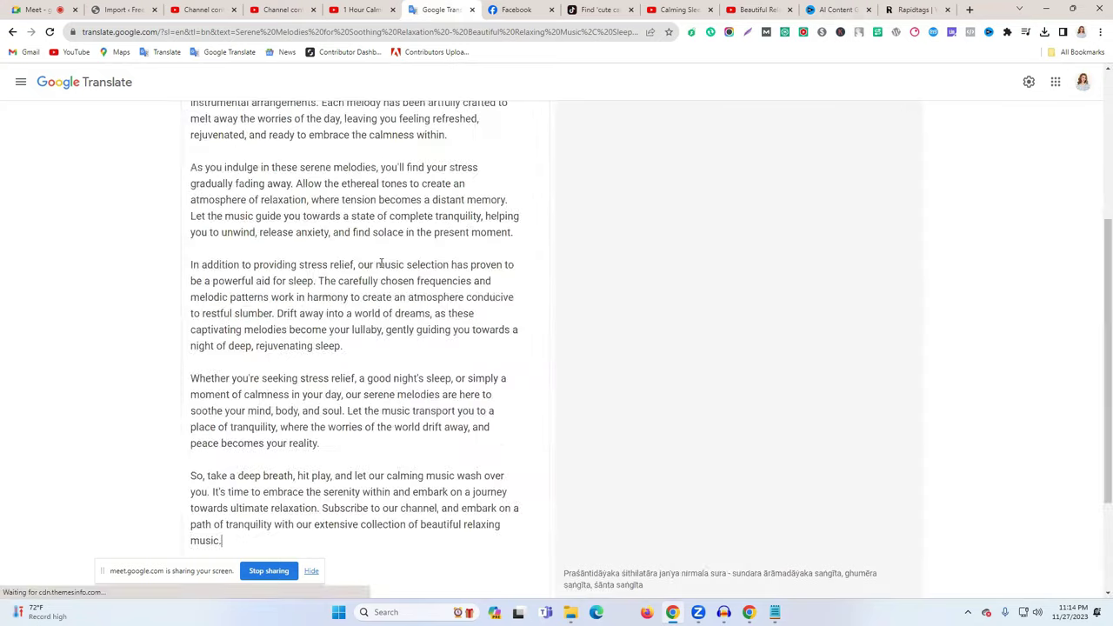
- Copy the whole description text, without the title, from Google Translate into the uploading video's Description in YouTube Studio
scroll(439, 286, up, 3)
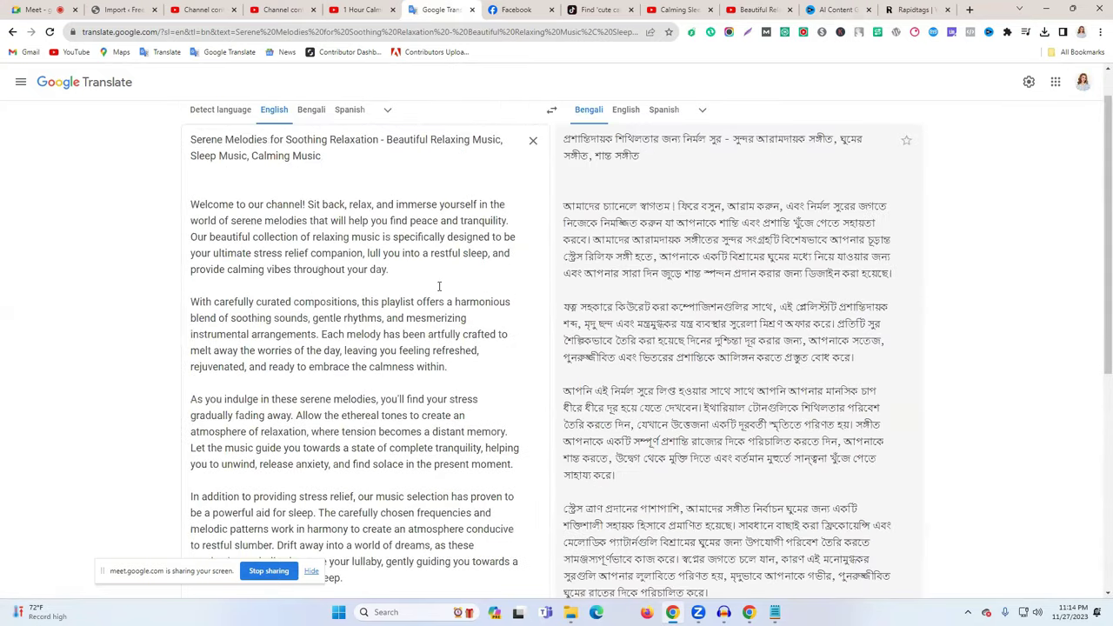
scroll(439, 286, up, 1)
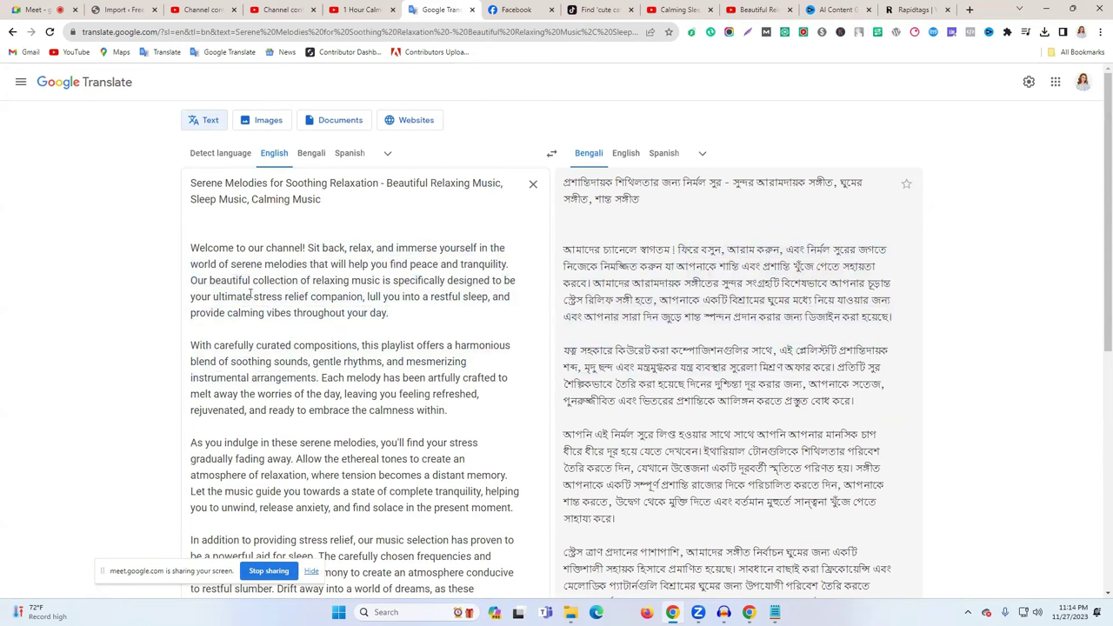
drag(206, 269, 477, 417)
scroll(477, 417, down, 2)
drag(502, 461, 508, 478)
scroll(509, 478, down, 3)
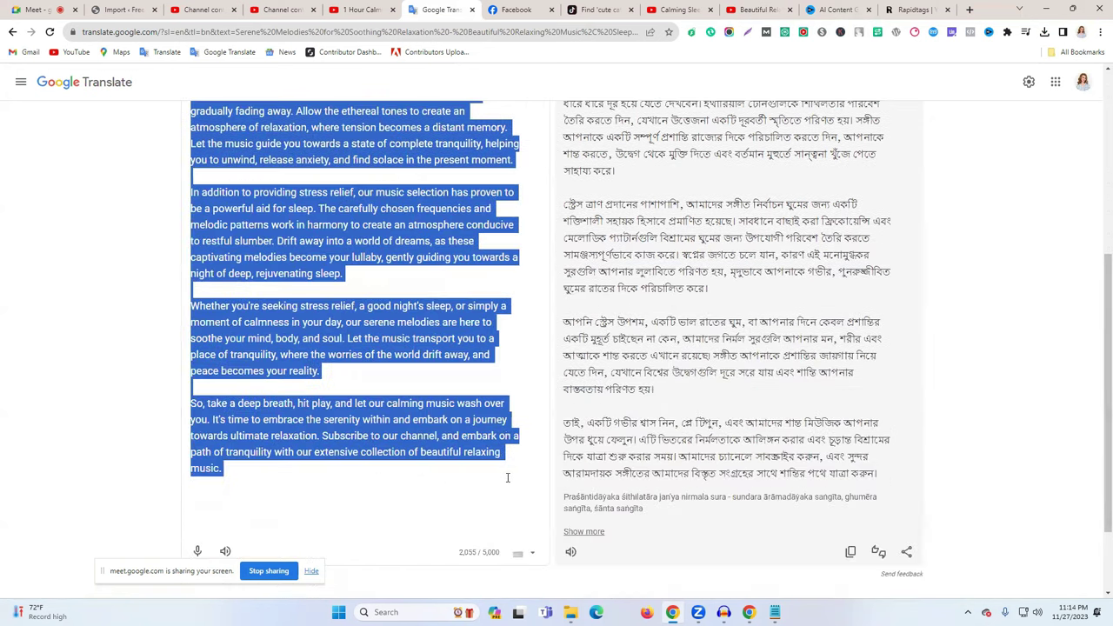
click(356, 9)
click(283, 9)
click(369, 323)
key(ctrl+v)
- Insert the full video title at the start of the description, followed by a blank line before "Welcome to our channel!"
click(387, 222)
key(ctrl+a)
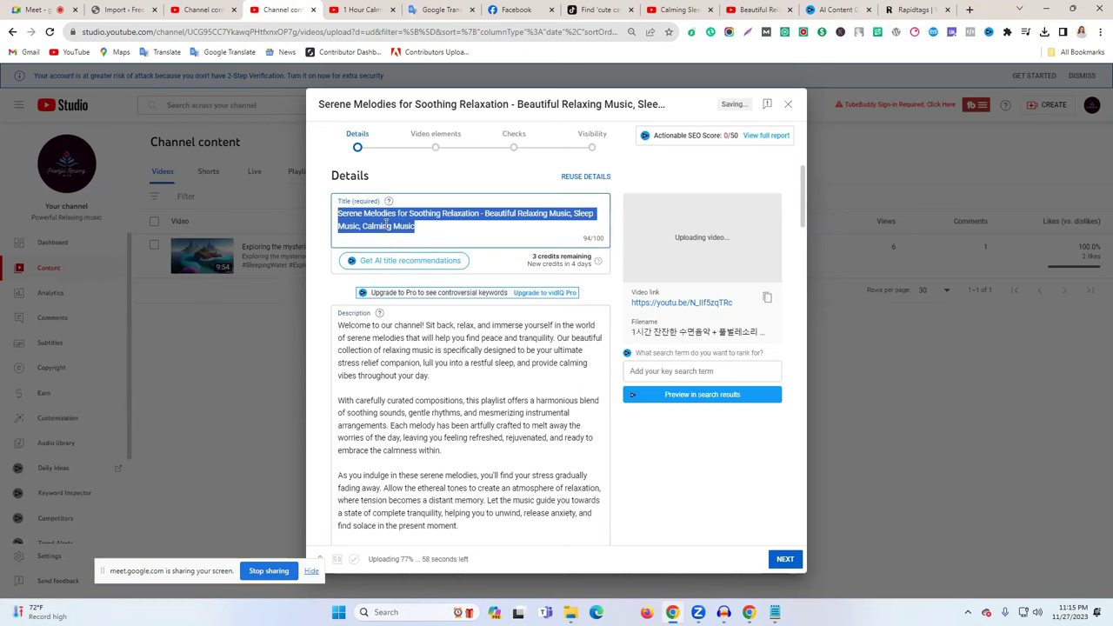
click(465, 6)
scroll(270, 191, up, 4)
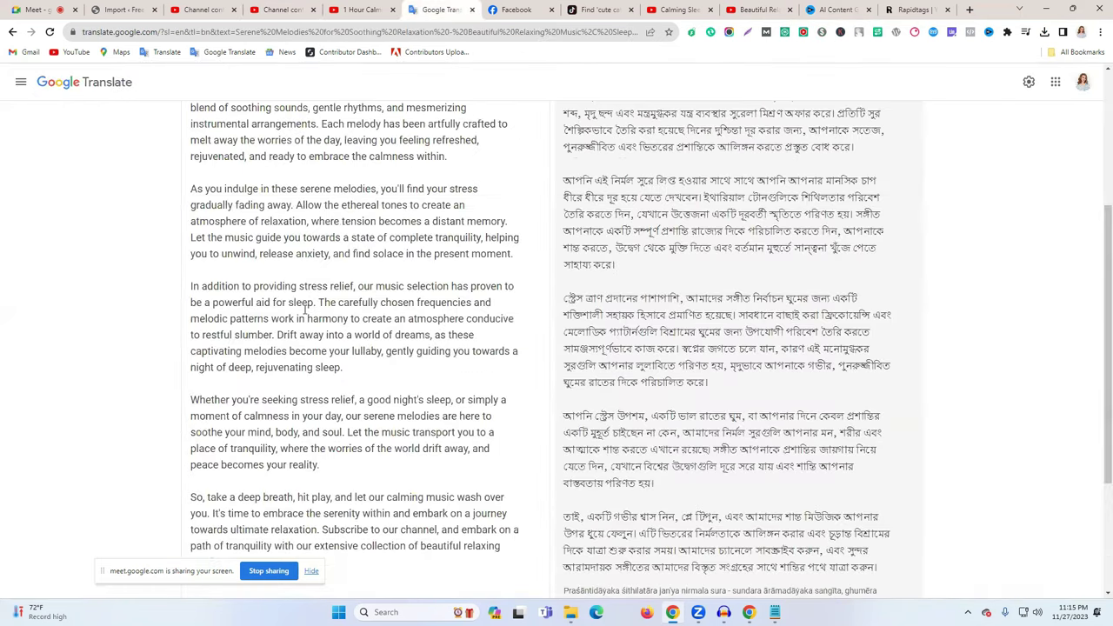
triple_click(270, 191)
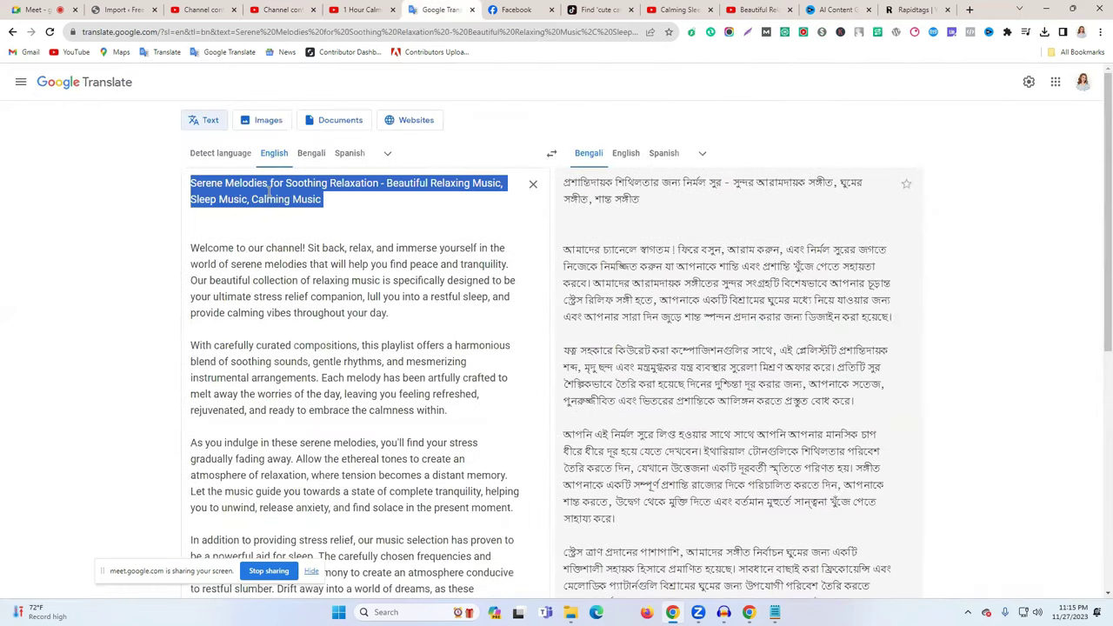
click(273, 9)
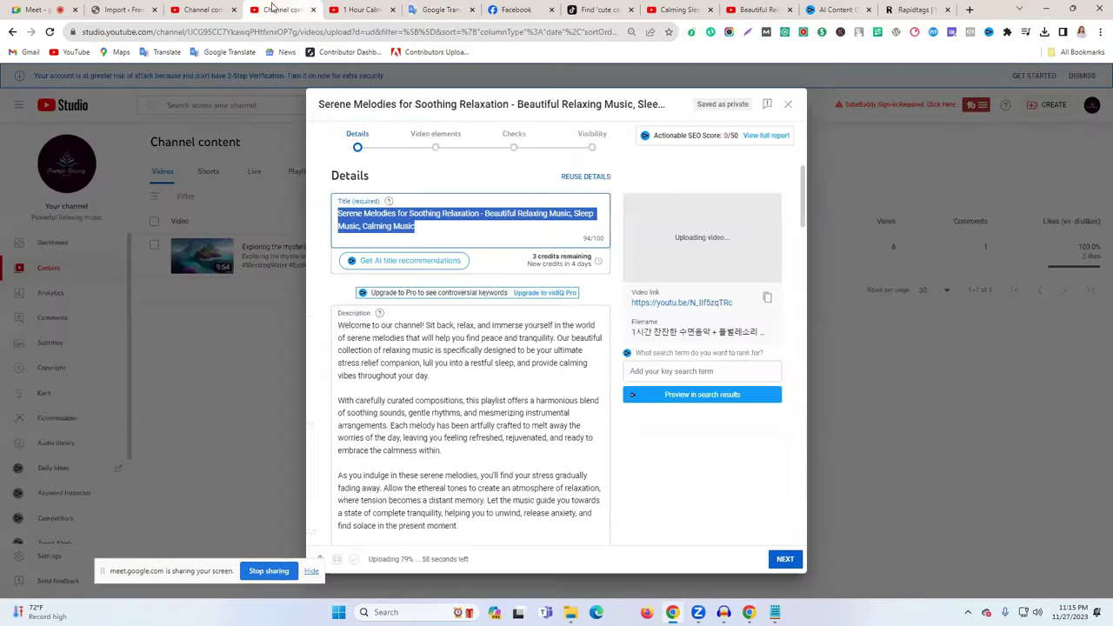
click(339, 327)
key(ctrl+v)
key(Return)
key(Return)
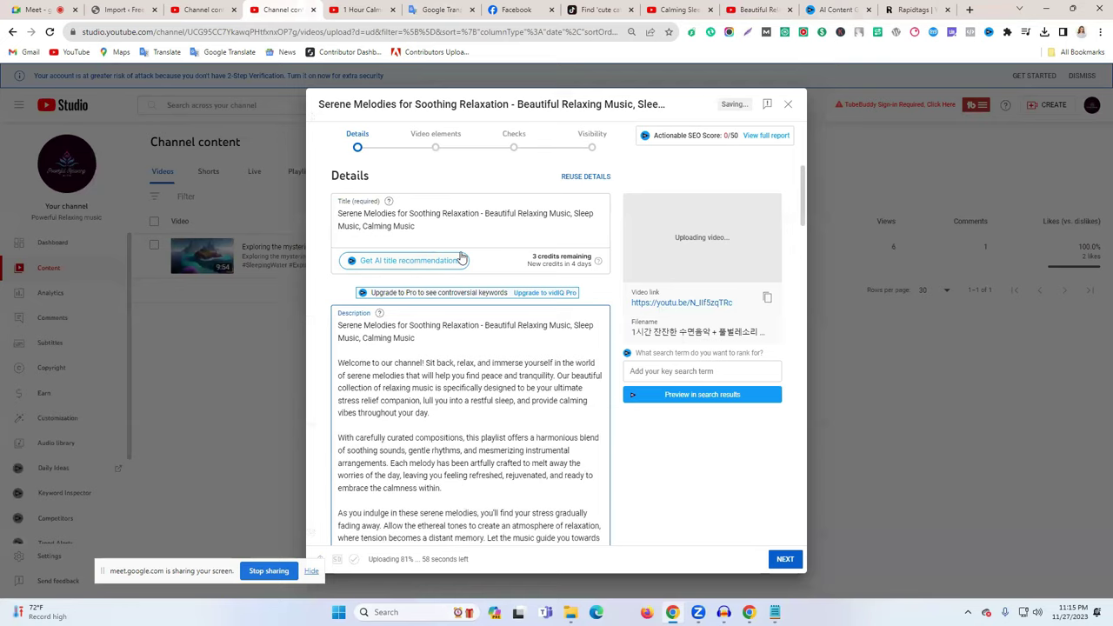
- Copy vidIQ's generated keyword hashtags and add them below the last paragraph of the video description
click(822, 8)
scroll(308, 339, down, 4)
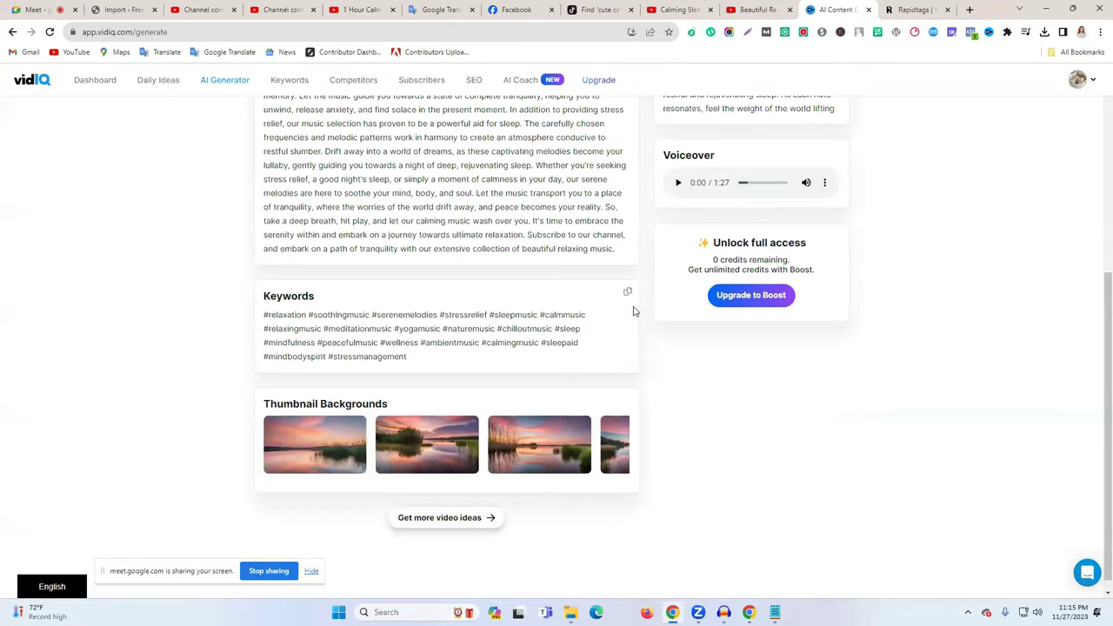
click(627, 296)
click(283, 10)
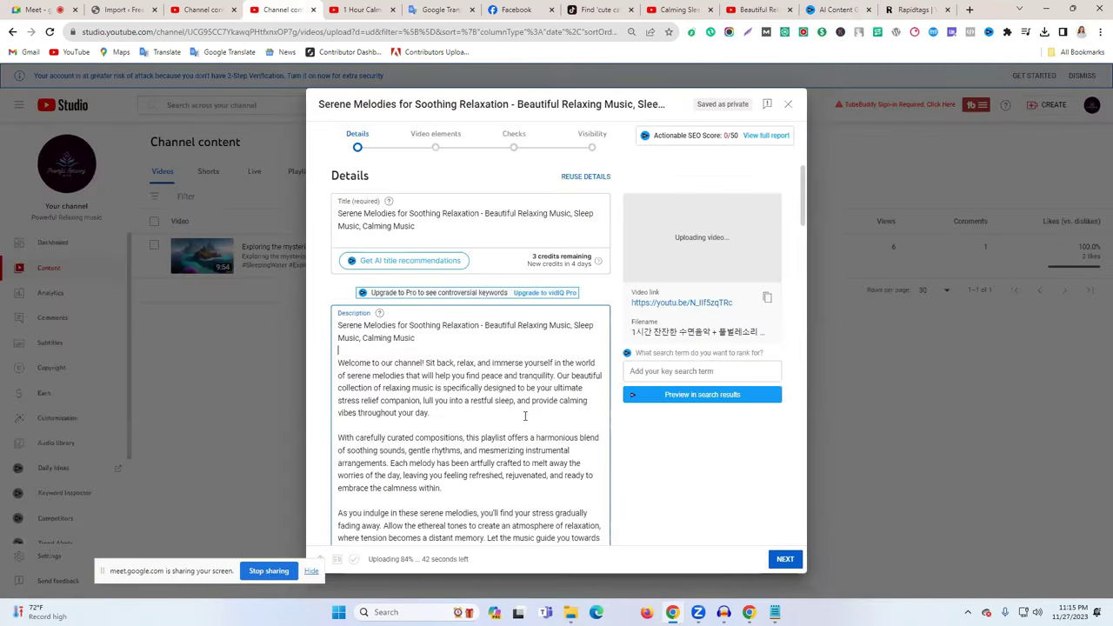
scroll(525, 416, down, 5)
scroll(496, 446, up, 5)
scroll(496, 447, down, 1)
scroll(487, 421, down, 4)
click(572, 332)
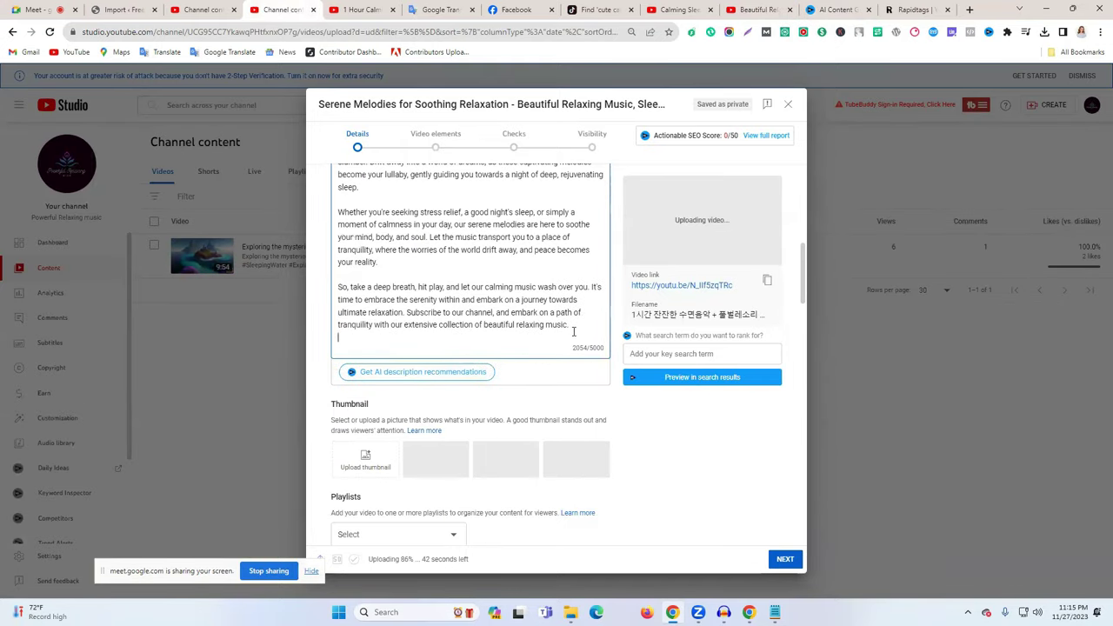
key(ctrl+v)
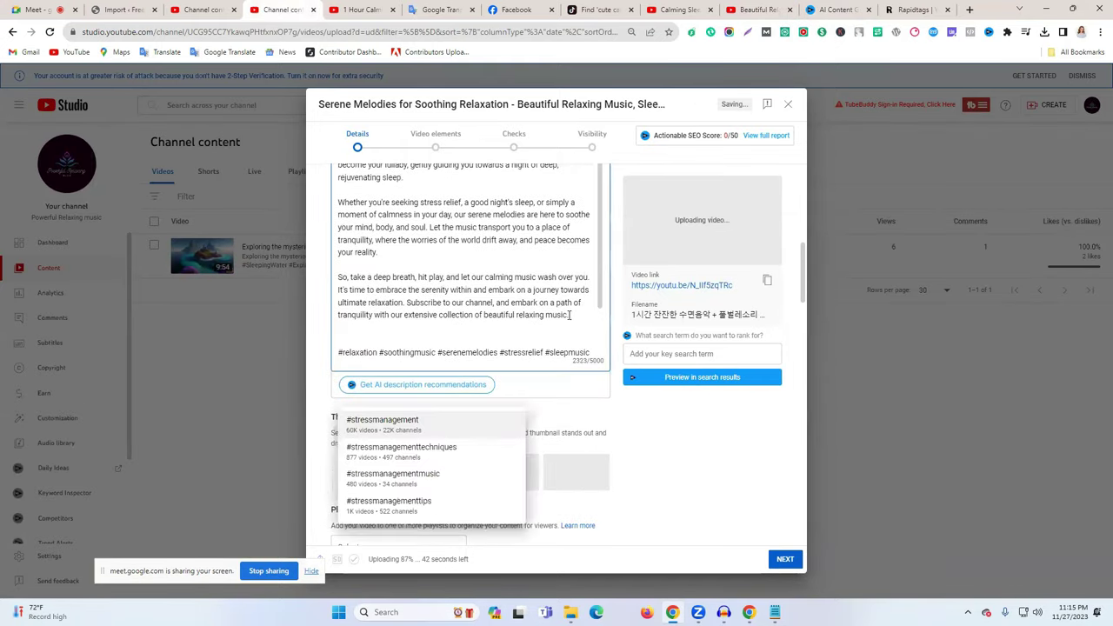
- Review the end of the video description and add two line breaks after the #stressmanagement hashtag
scroll(708, 390, up, 10)
scroll(539, 399, down, 5)
scroll(539, 398, down, 3)
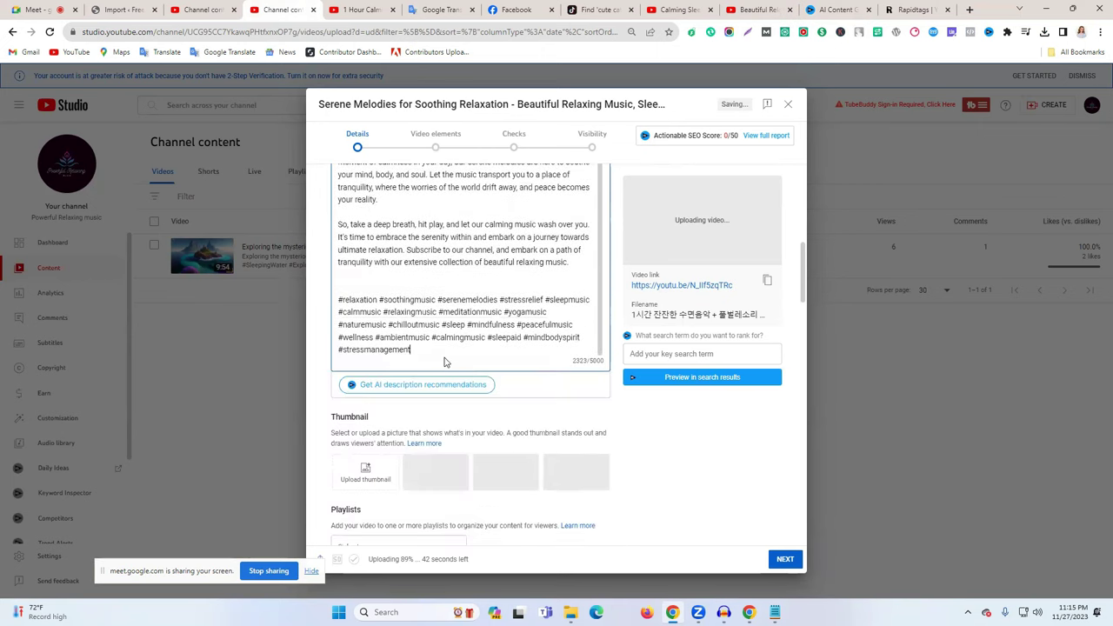
key(Return)
key(Return)
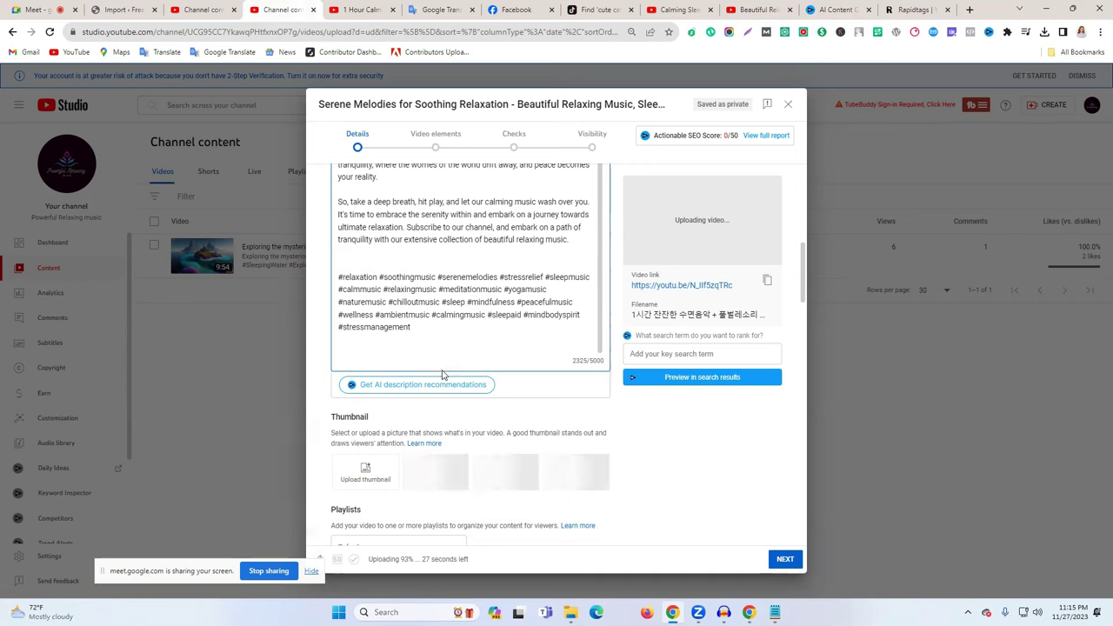
scroll(367, 319, up, 15)
scroll(367, 320, up, 2)
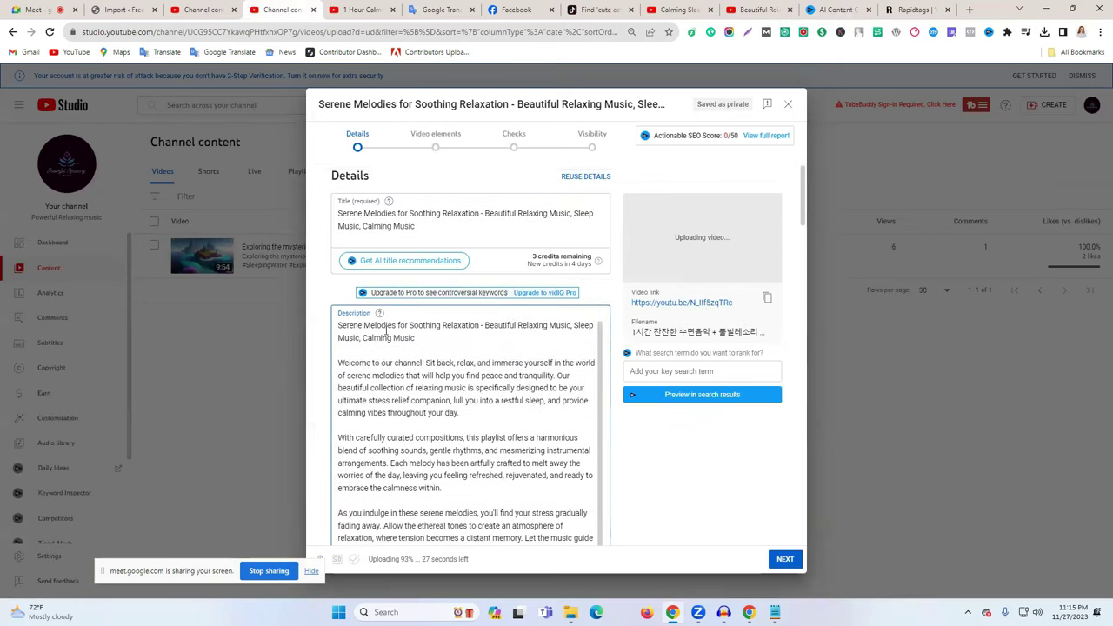
click(676, 9)
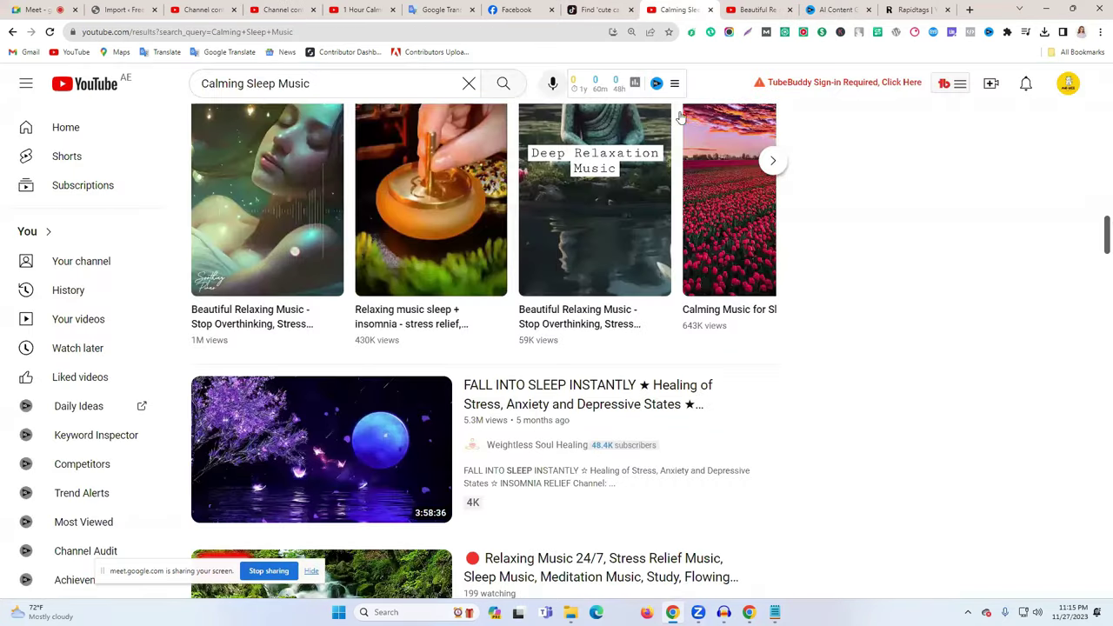
click(747, 10)
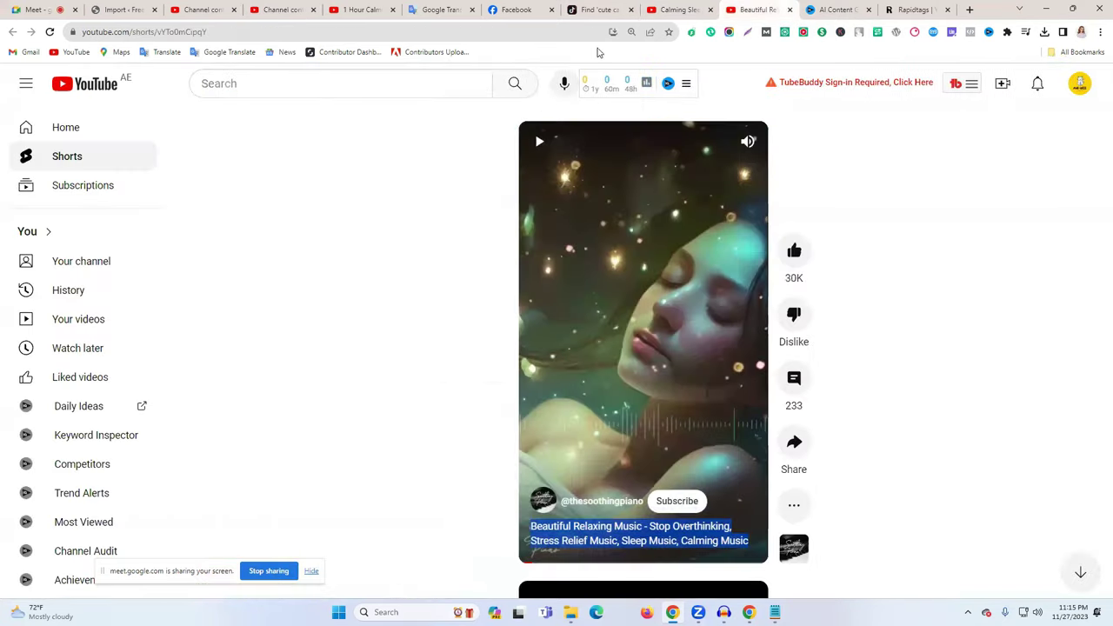
click(366, 9)
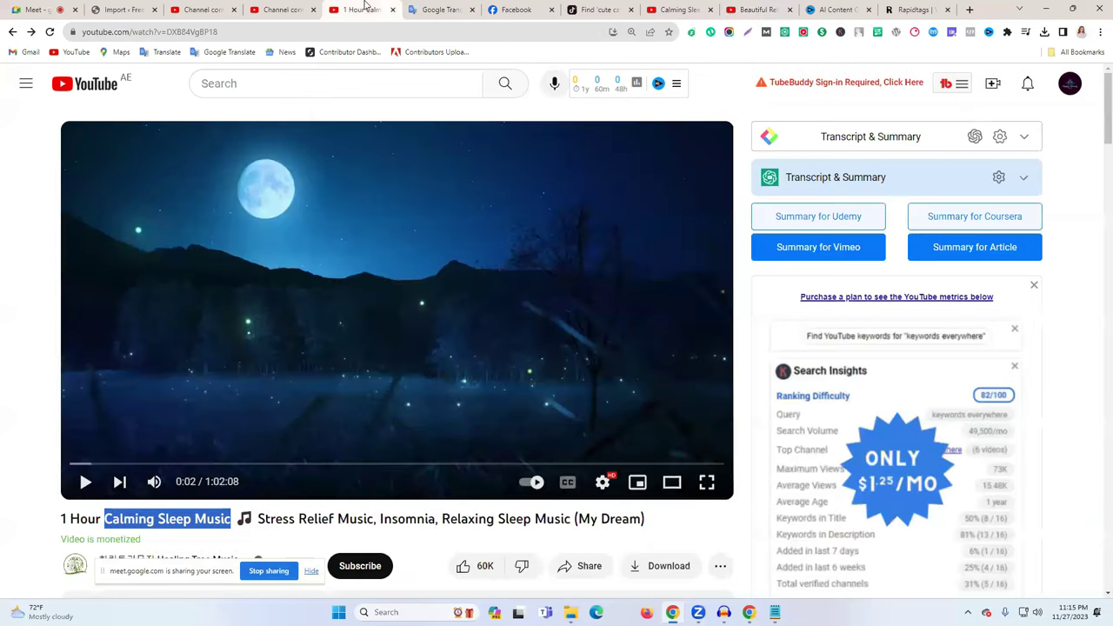
click(299, 7)
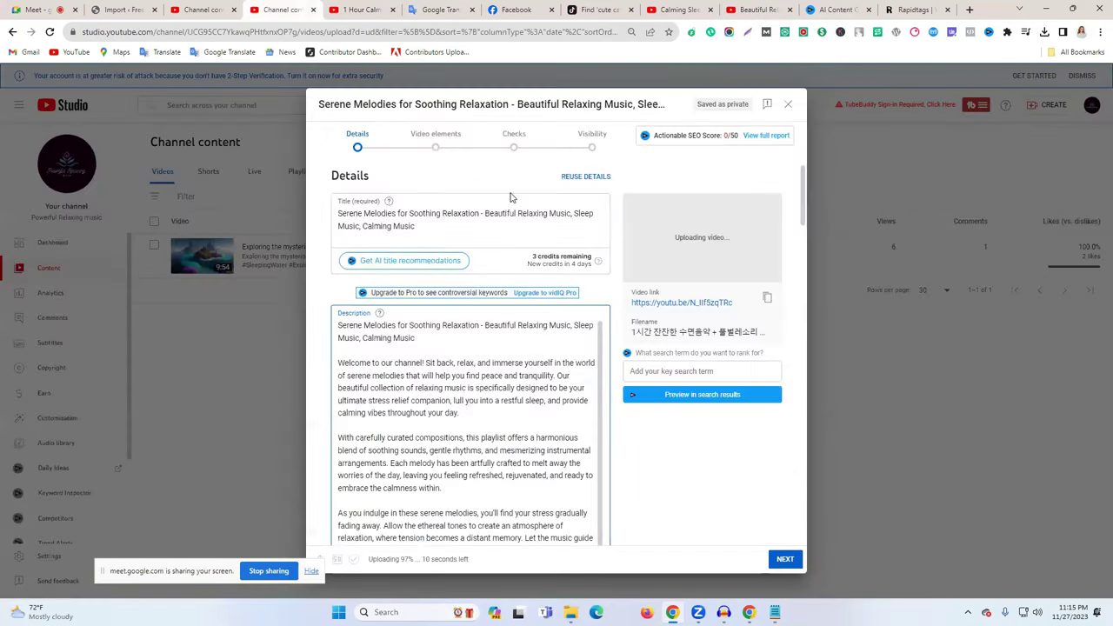
- Switch to vidIQ and download the third generated thumbnail background, the sunset lake with tall reeds
click(830, 7)
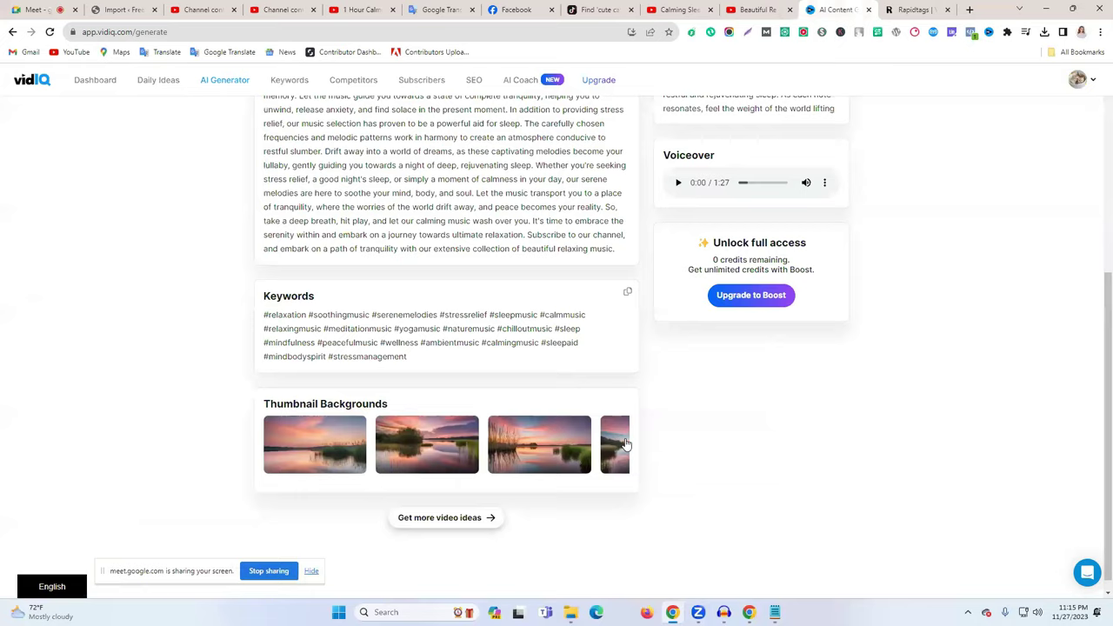
click(539, 439)
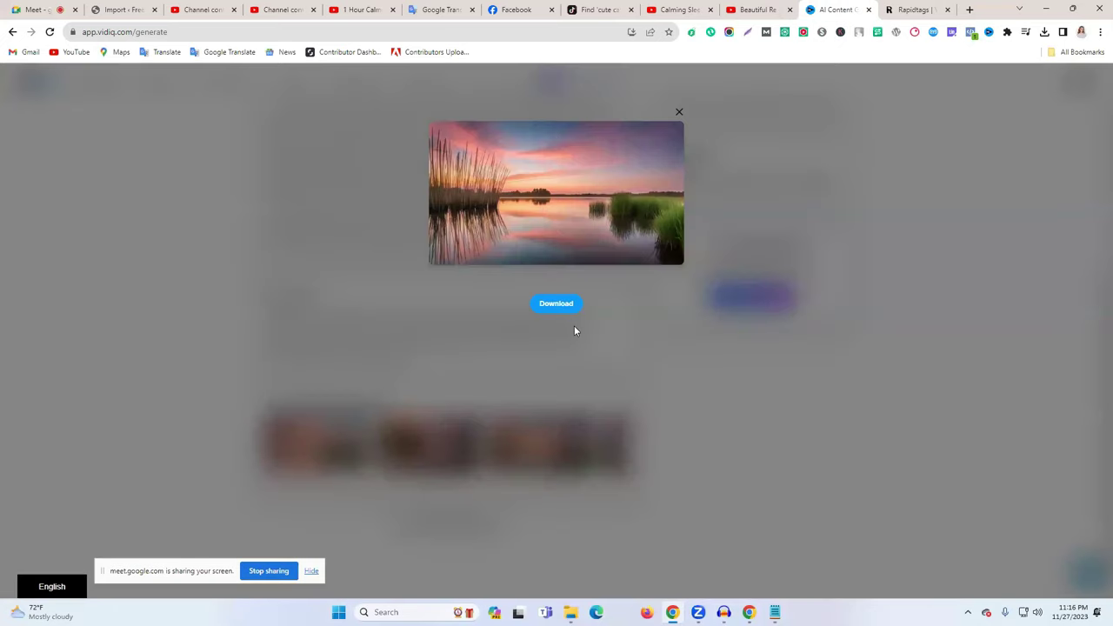
click(558, 304)
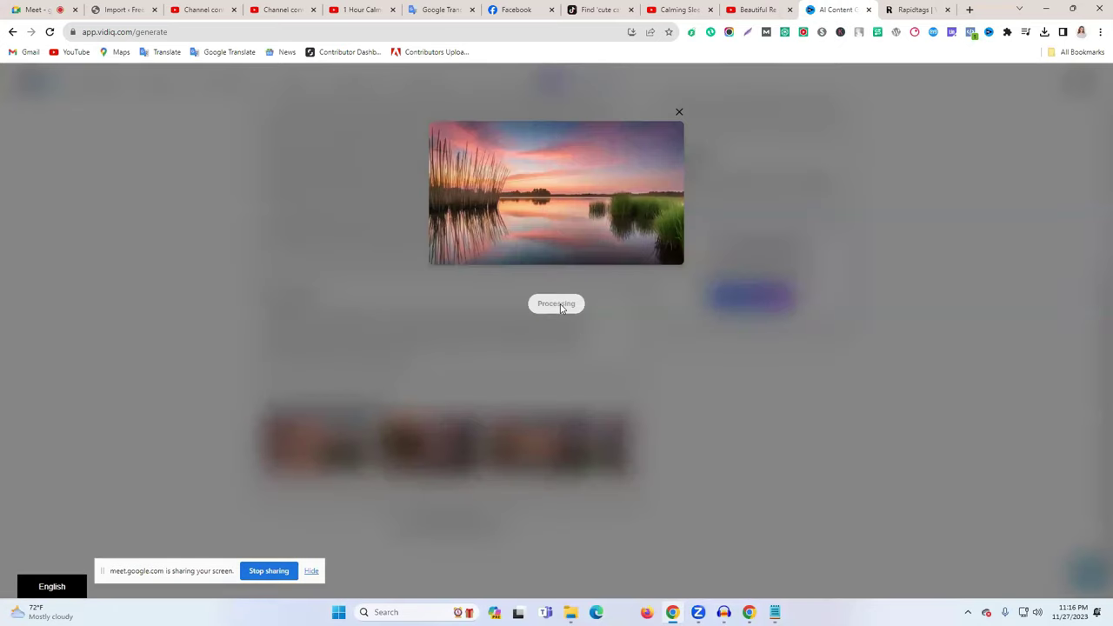
- Open Canva in a new browser tab and search its templates for vlog youtube thumbnails
click(968, 8)
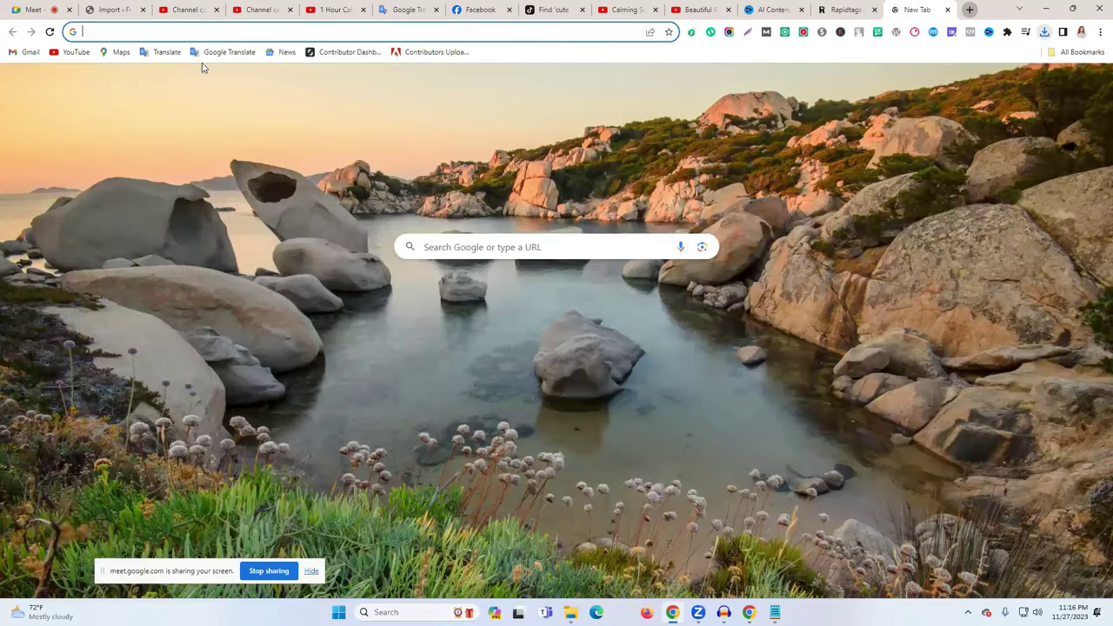
text(canva)
key(Return)
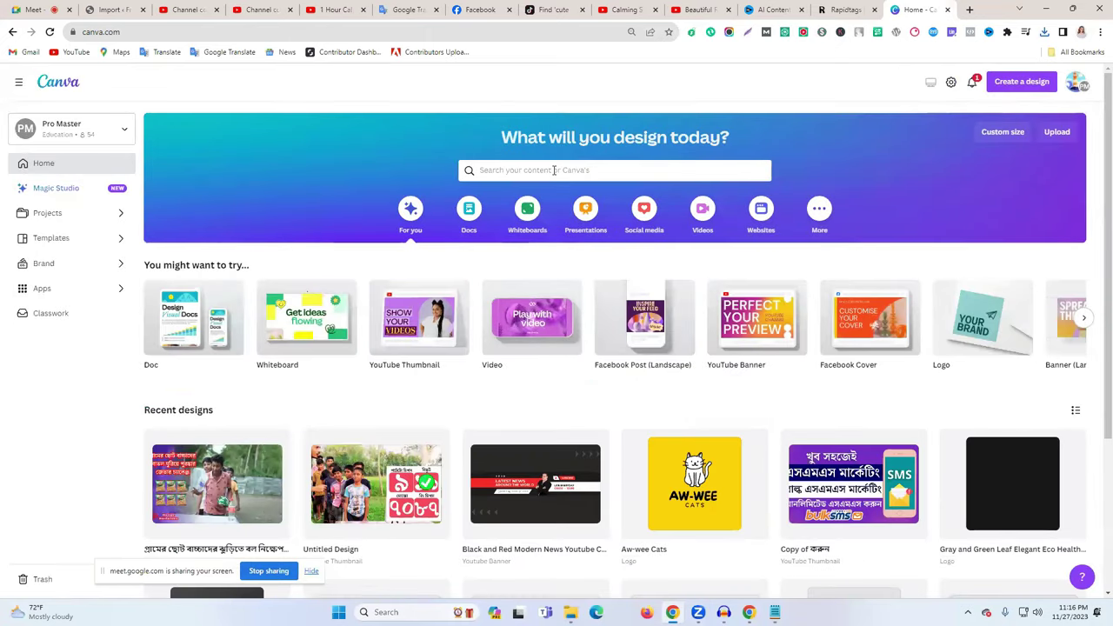
click(553, 170)
text(y)
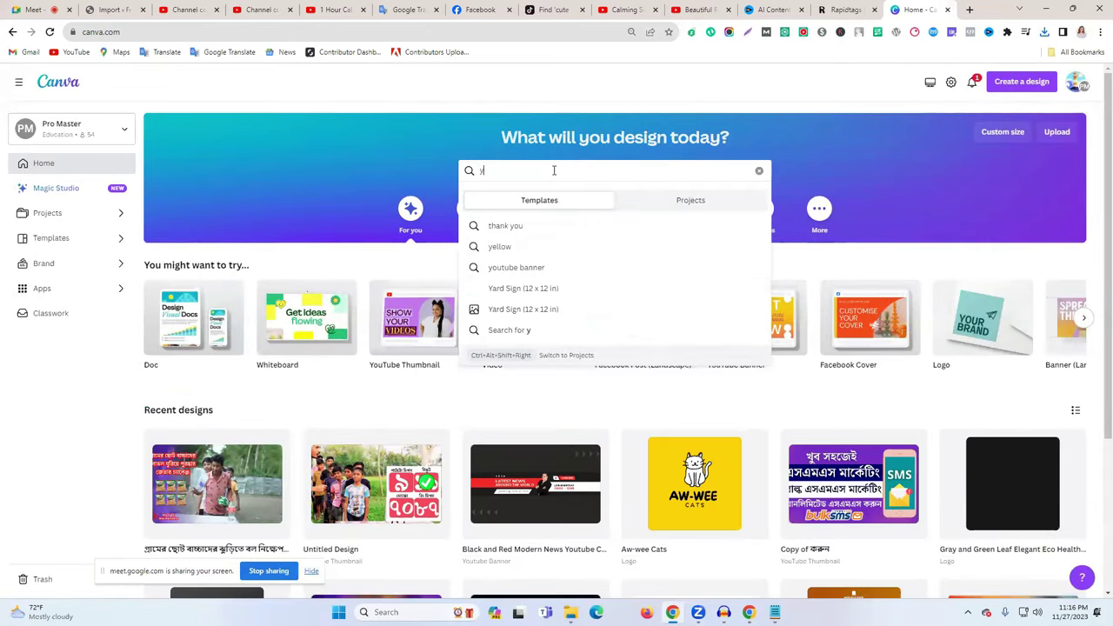
text(outub)
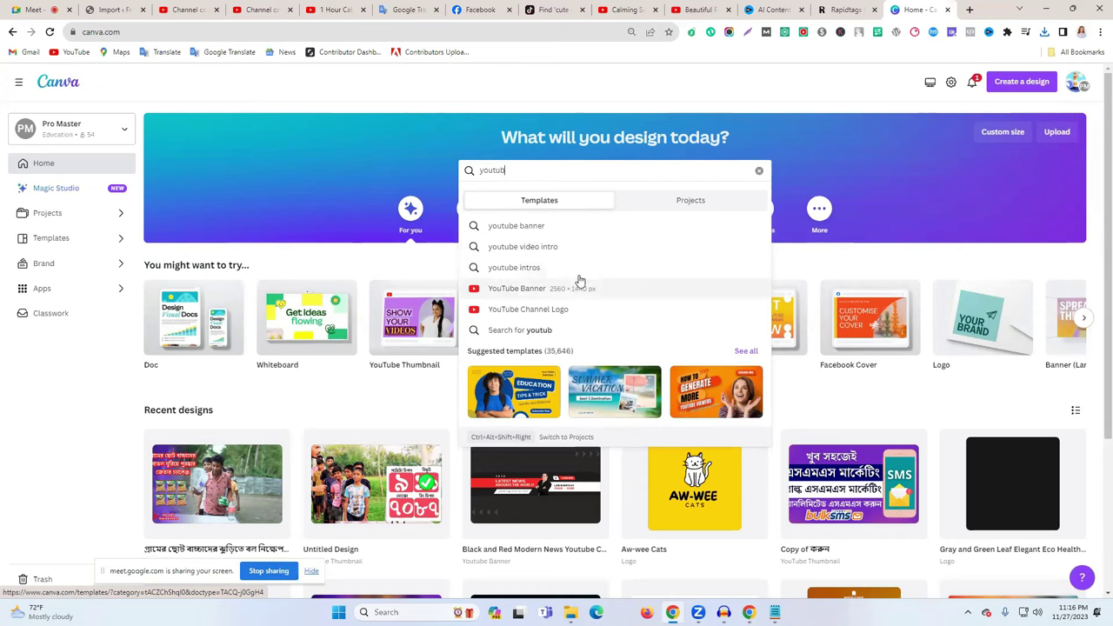
text(e th)
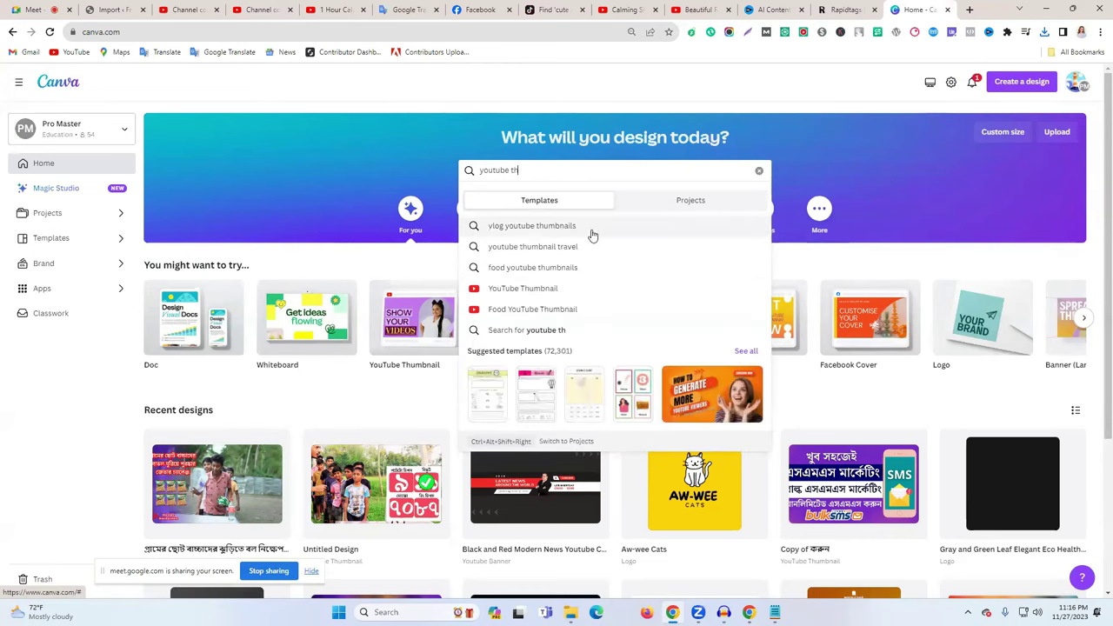
click(595, 228)
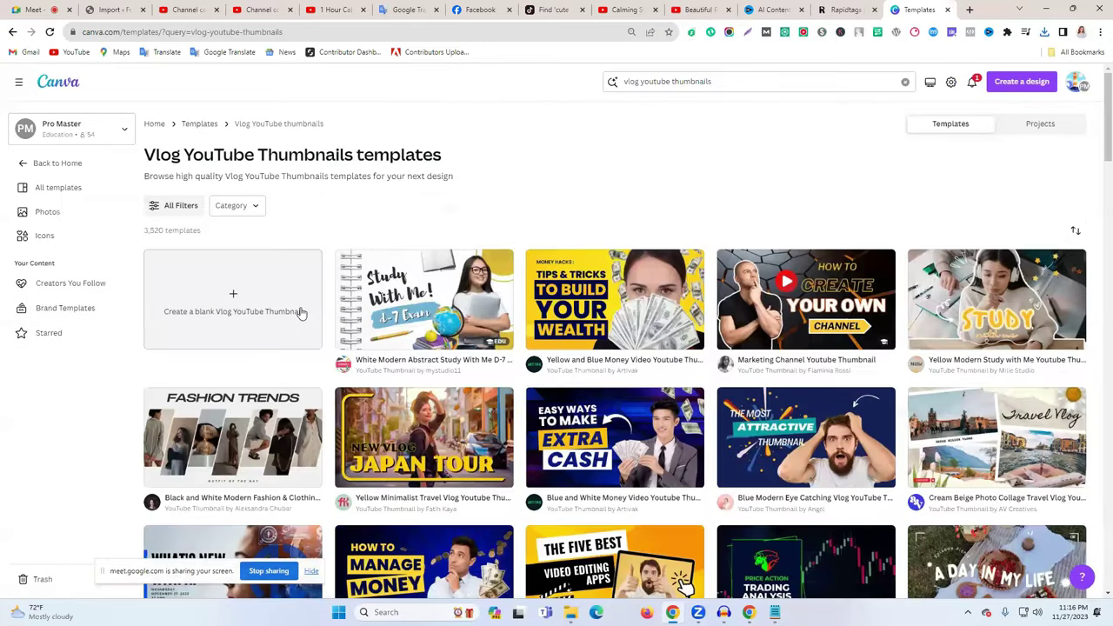
- Create a blank Vlog YouTube Thumbnail design and close the templates page
click(300, 313)
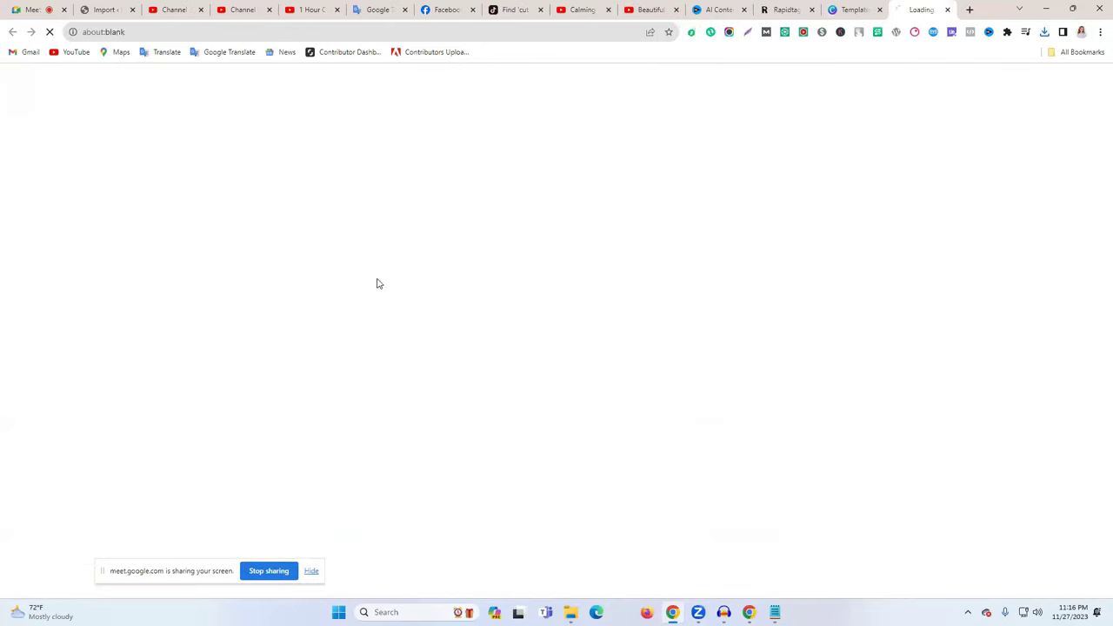
click(869, 10)
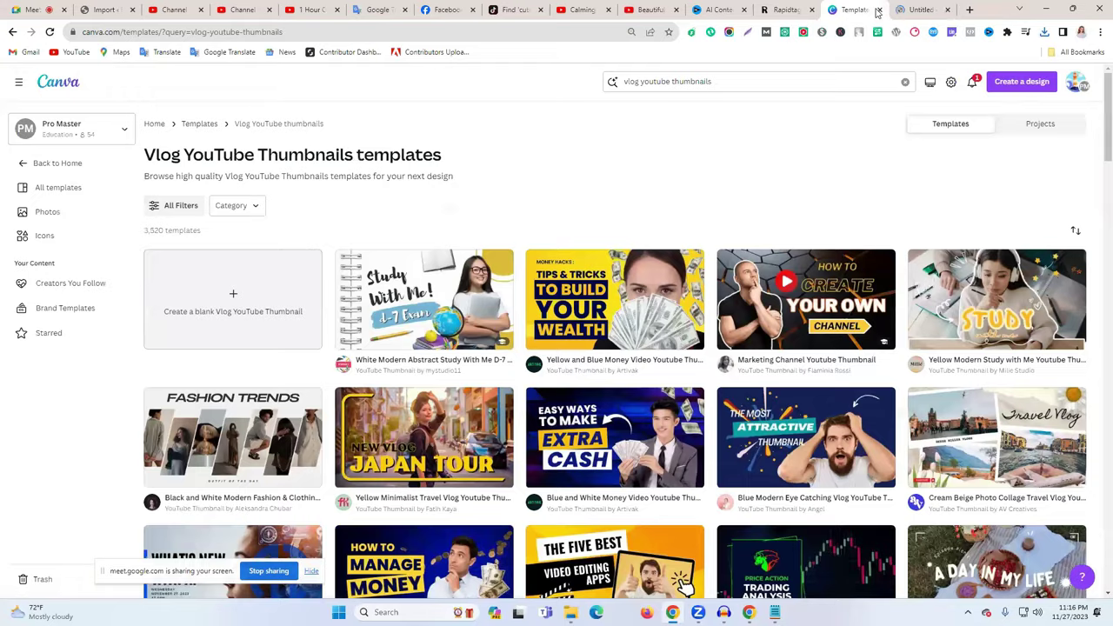
click(878, 10)
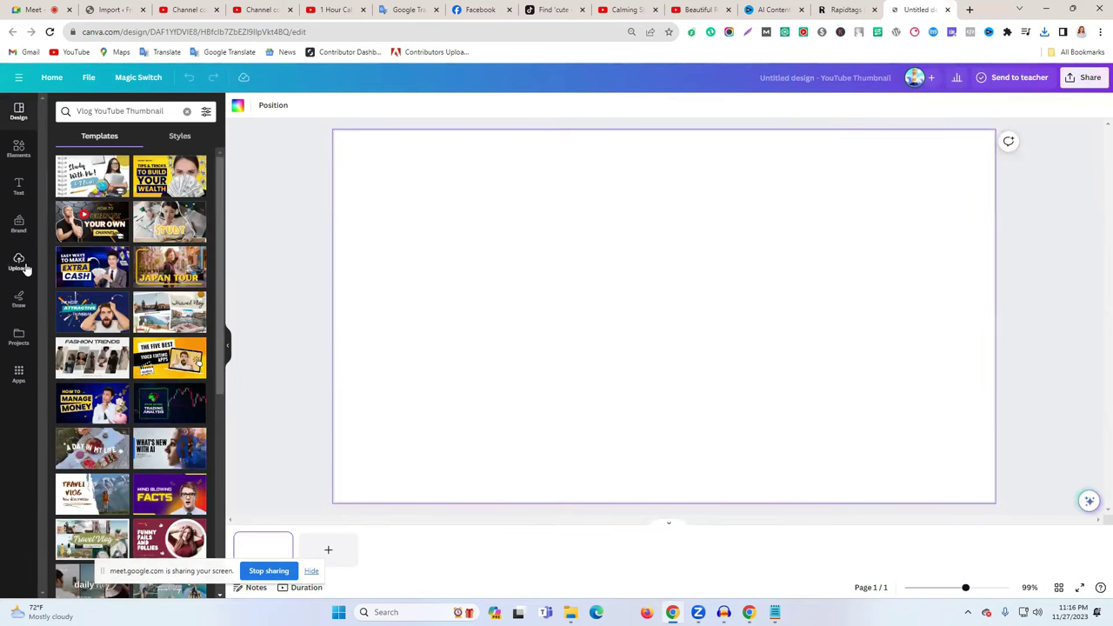
- Upload the downloaded sunset lake image thumbnail_2 to the design's media library
click(24, 266)
click(120, 141)
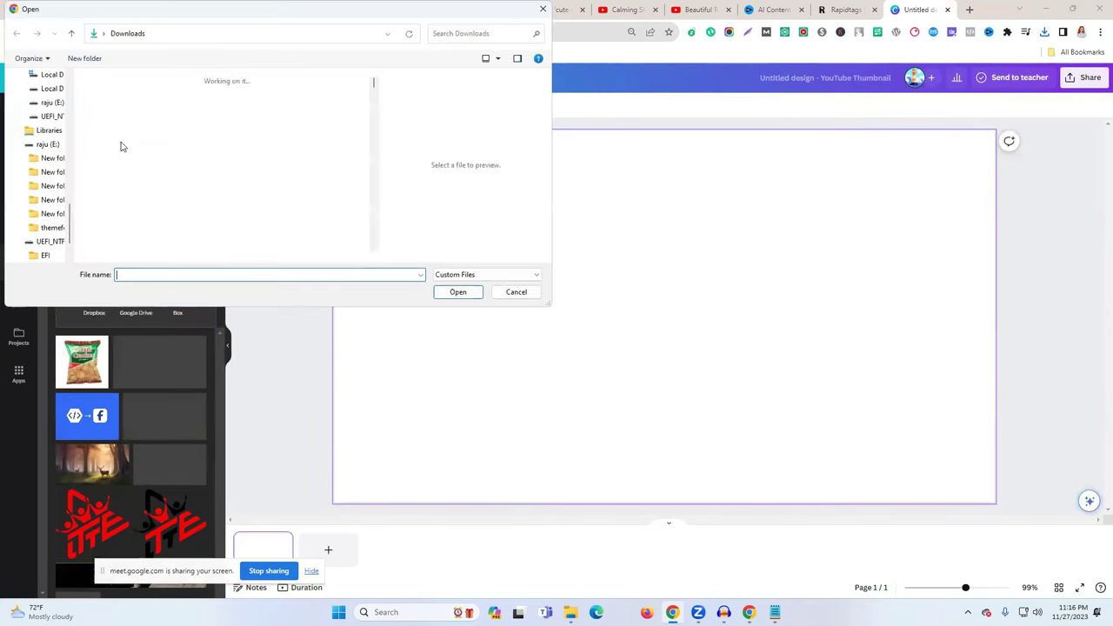
click(120, 144)
click(456, 292)
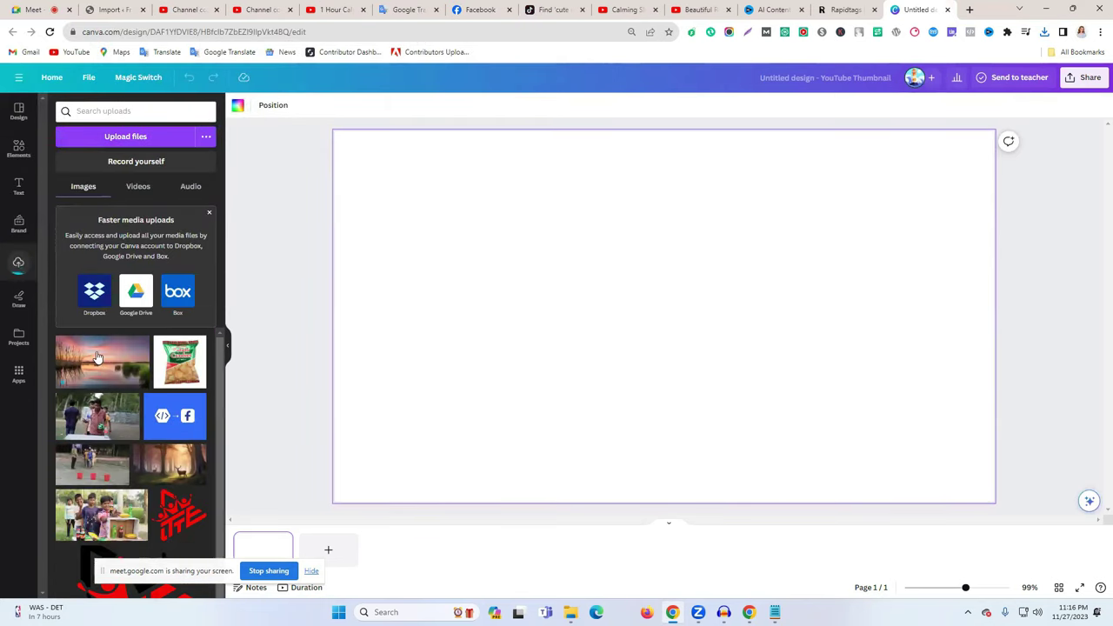
- Place the uploaded sunset lake image on the blank page and enlarge it to fill the canvas
click(97, 357)
drag(591, 307, 485, 249)
drag(785, 385, 1016, 474)
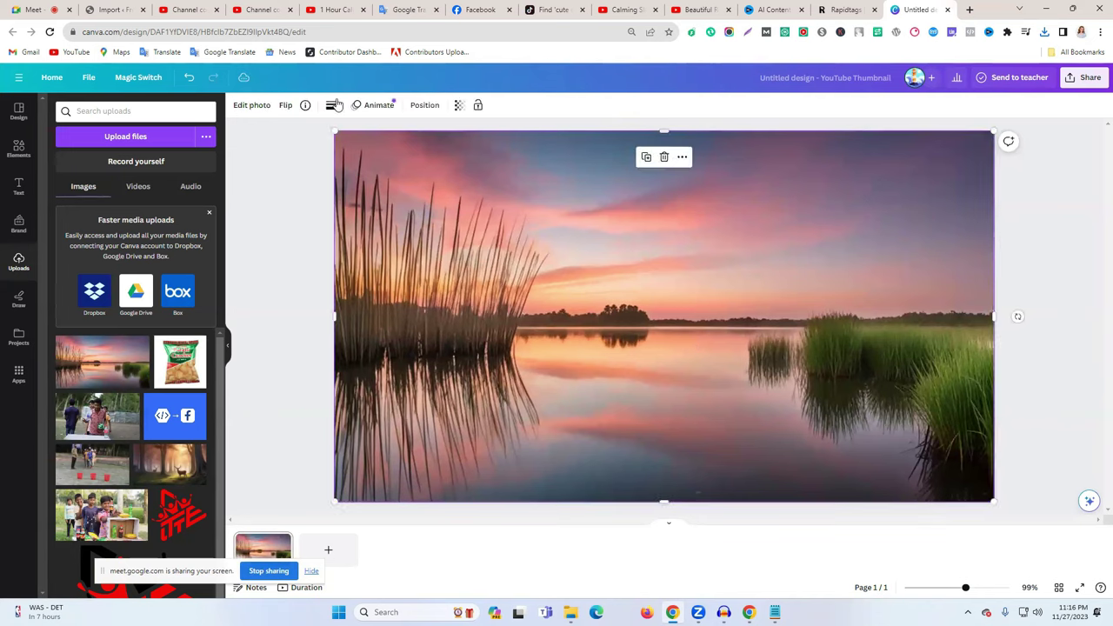
- Adjust the photo to temperature 2, brightness 20, highlights -90 and whites 37, and lower its shadows slightly
click(260, 105)
click(135, 117)
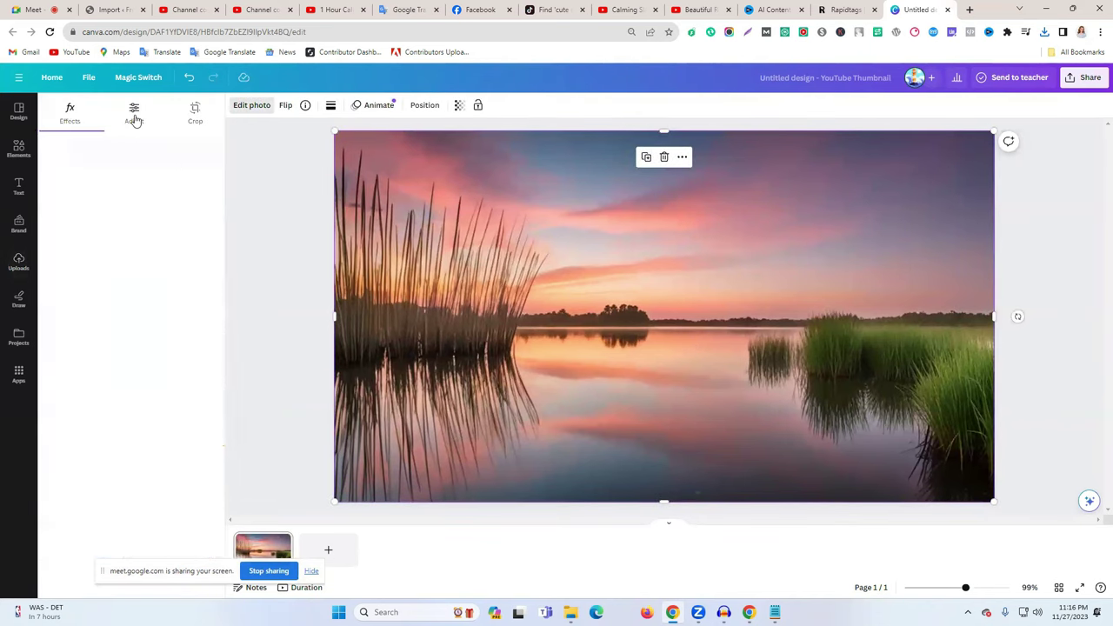
drag(126, 263, 169, 265)
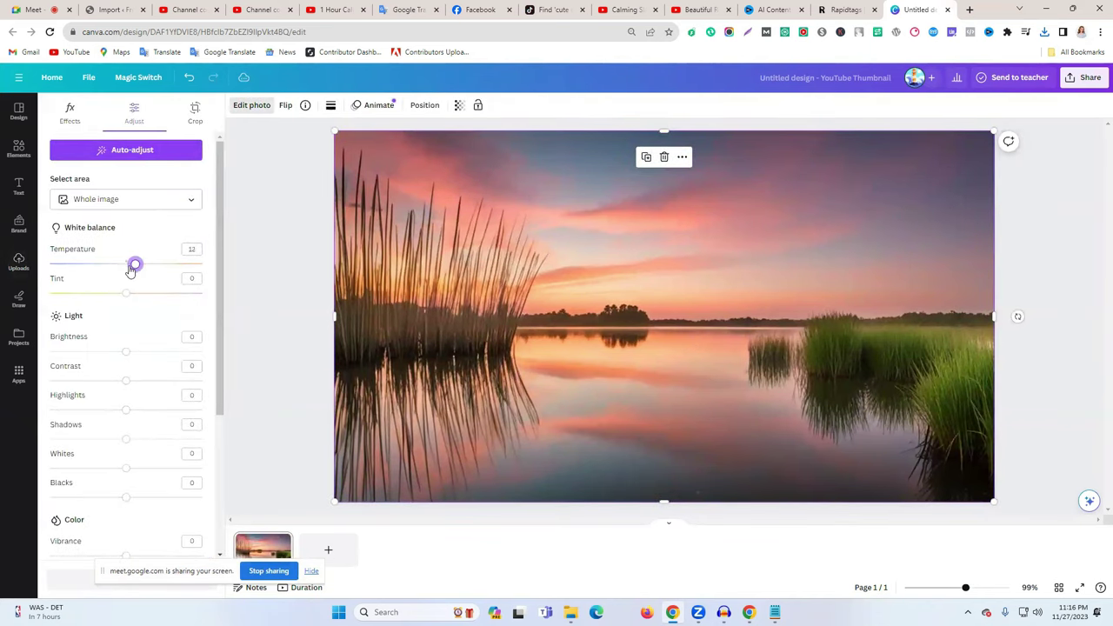
drag(125, 356, 142, 355)
drag(132, 413, 59, 417)
drag(123, 473, 120, 443)
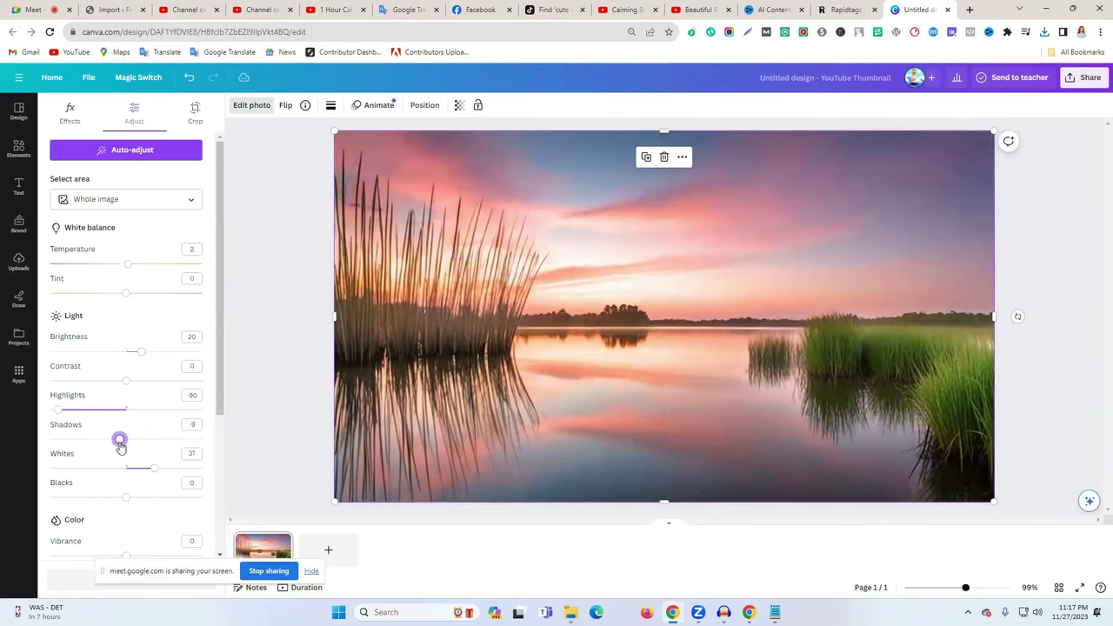
- Deselect the photo and download the finished thumbnail design as a PNG
click(1084, 331)
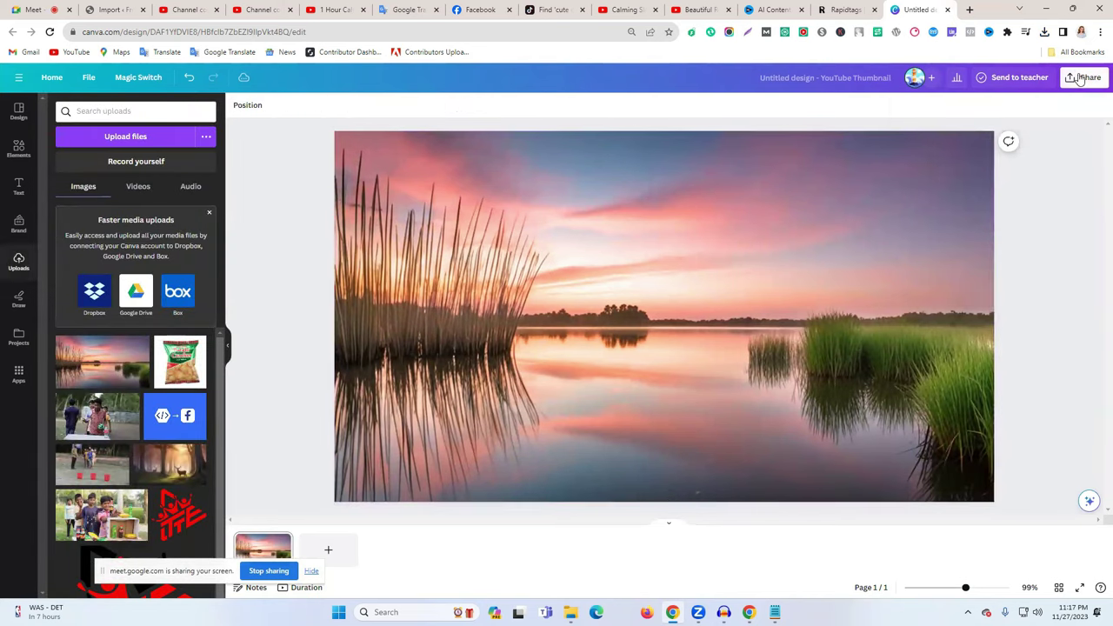
click(1080, 79)
click(944, 341)
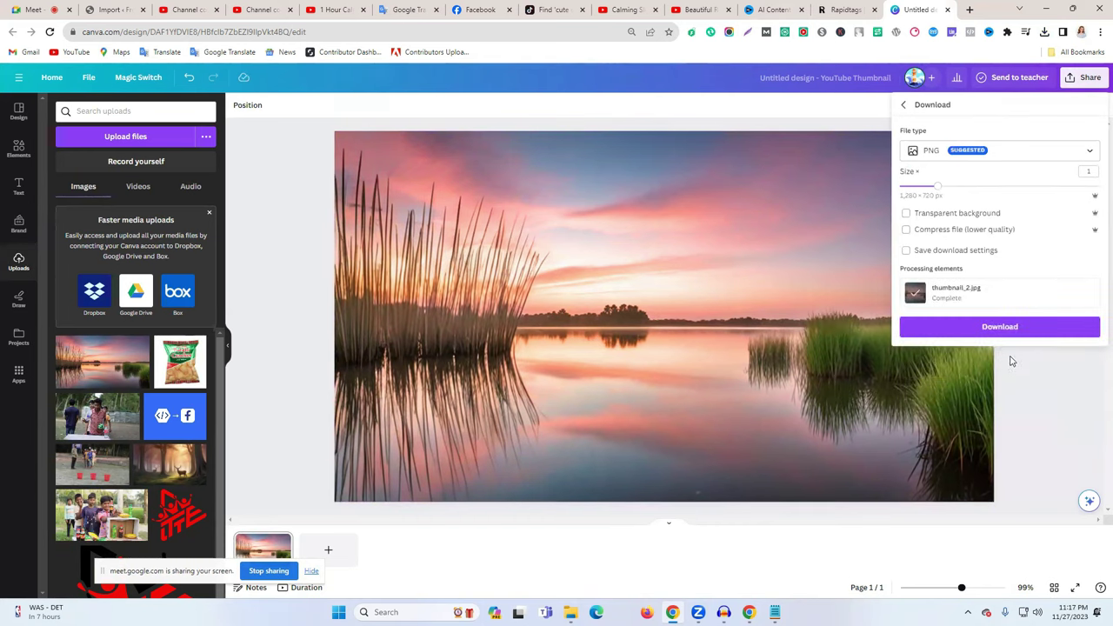
click(998, 331)
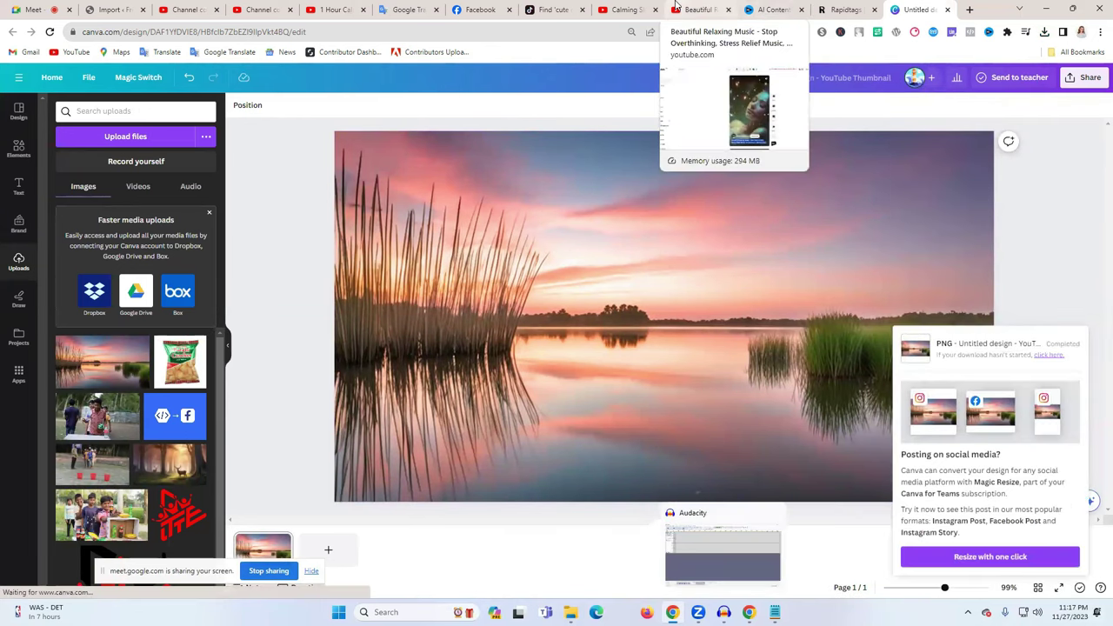
- Return to the video upload in YouTube Studio and upload thumbnail_2 from Downloads as the video's thumbnail
click(699, 10)
click(333, 10)
click(260, 10)
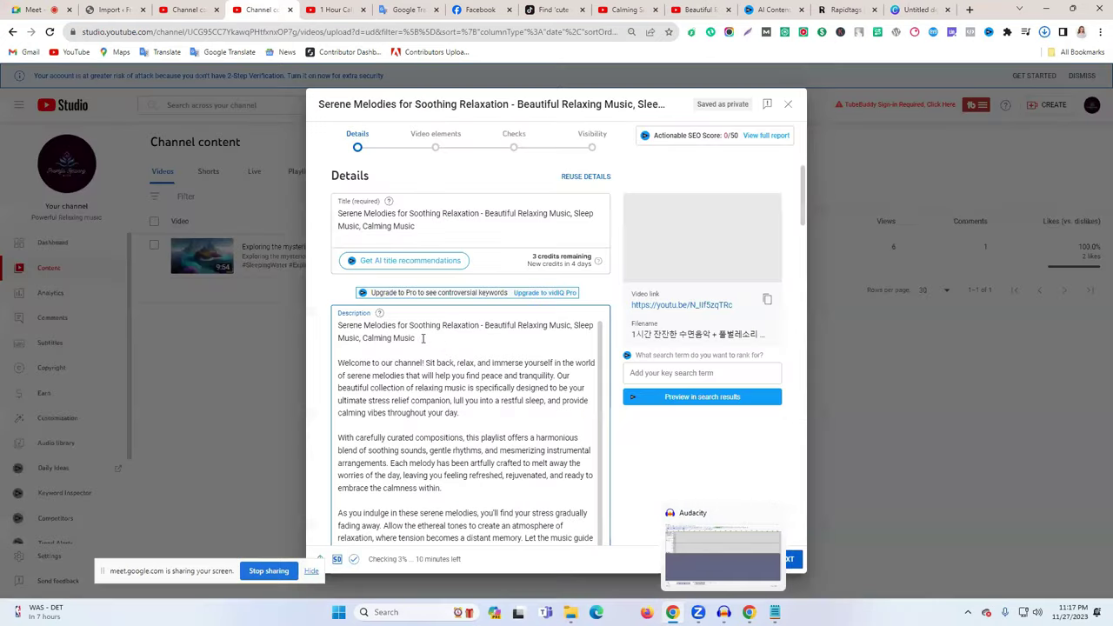
scroll(588, 372, down, 7)
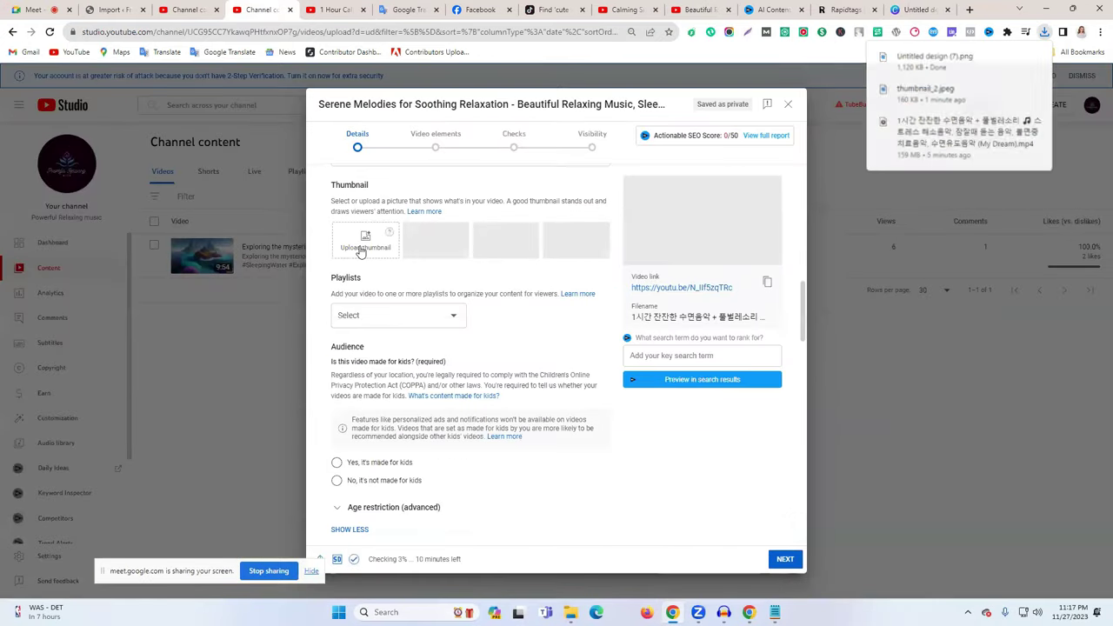
click(362, 251)
click(118, 132)
click(189, 132)
click(457, 292)
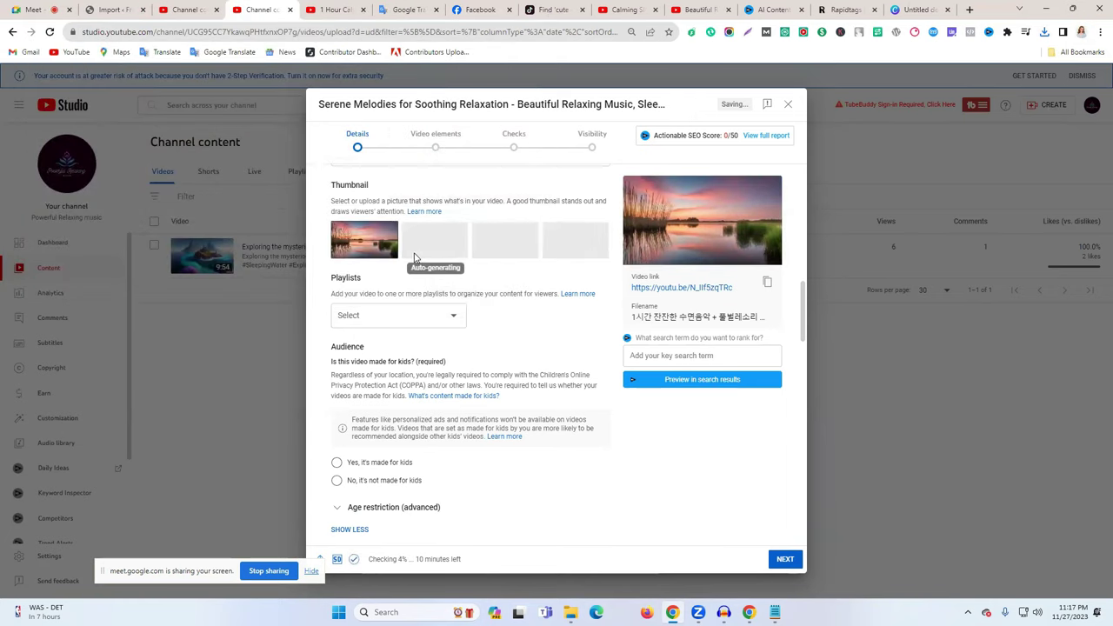
click(387, 232)
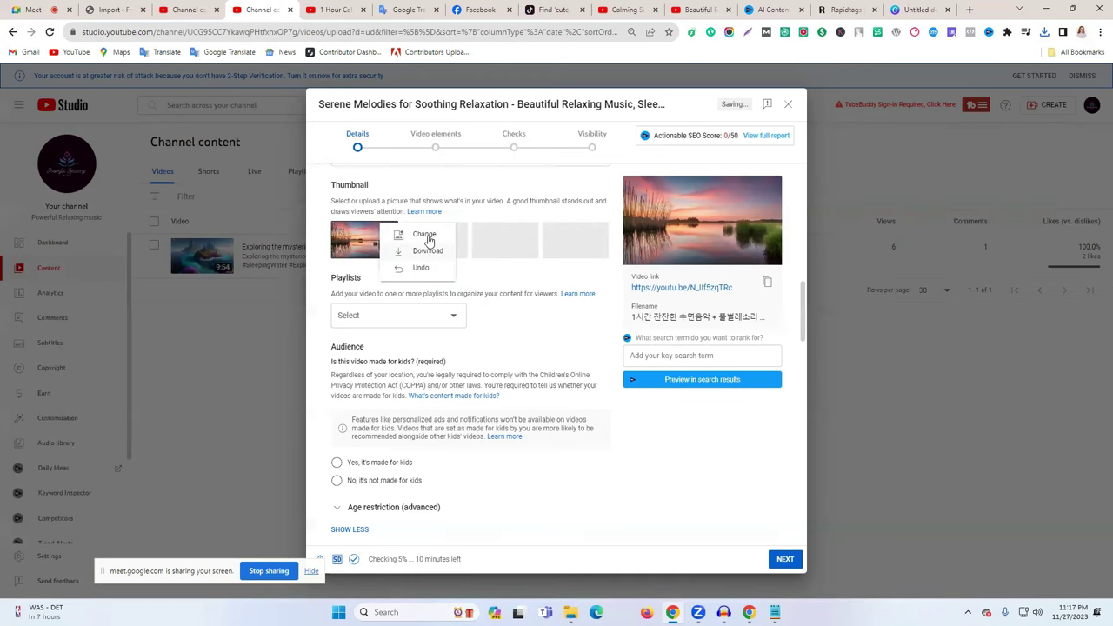
click(425, 236)
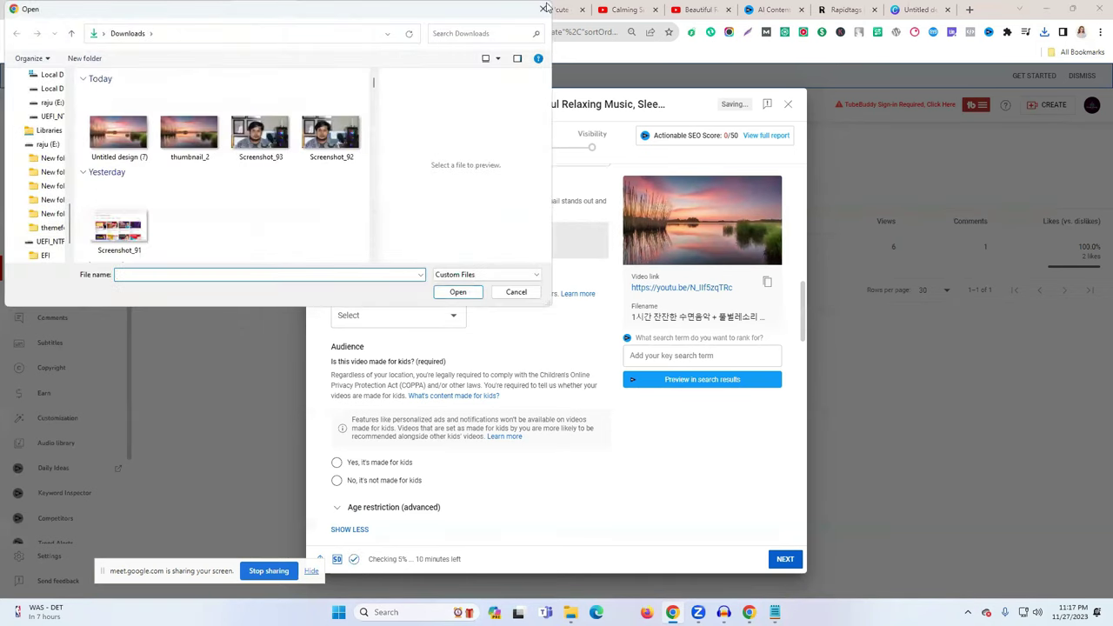
click(545, 8)
- Abandon the file selection and download the first thumbnail background, the pink sunset lake with reeds, from vidIQ's AI generator
click(764, 9)
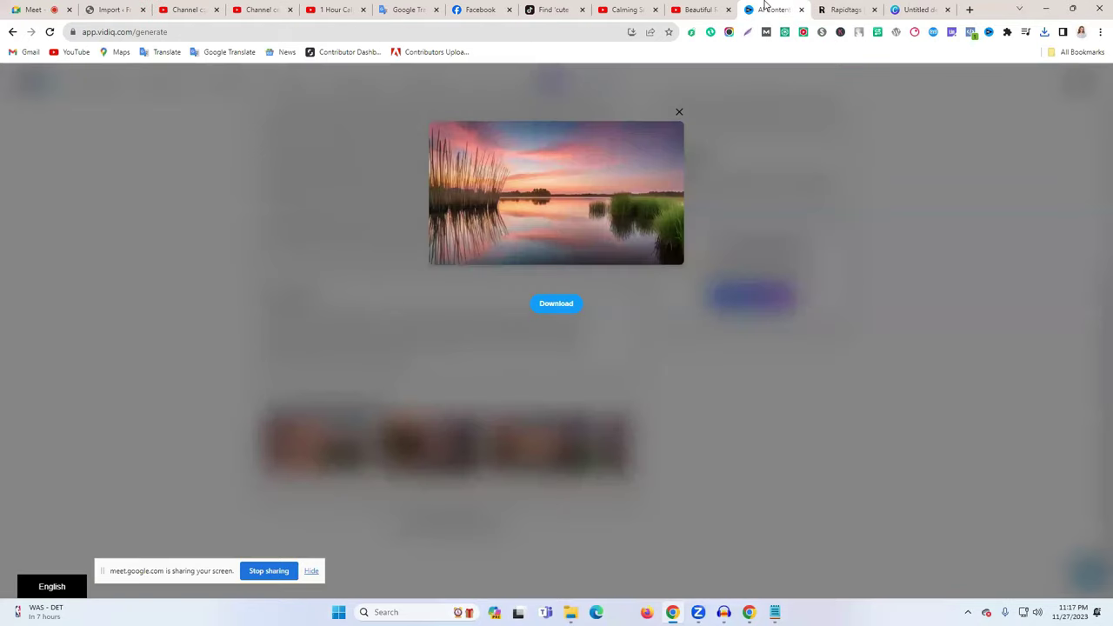
click(680, 116)
click(327, 450)
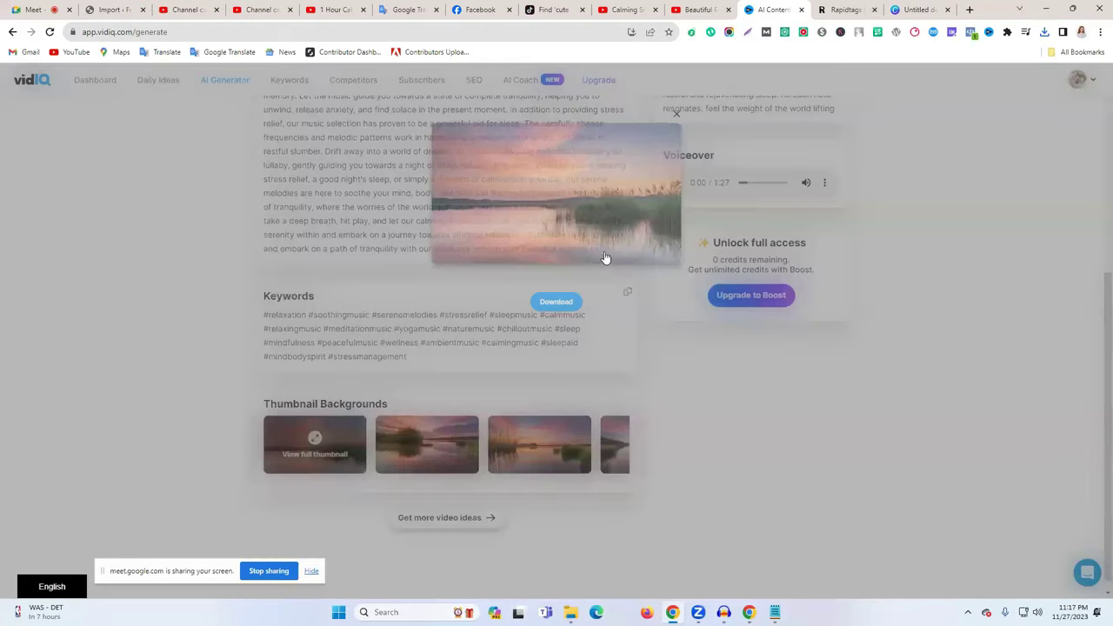
click(566, 306)
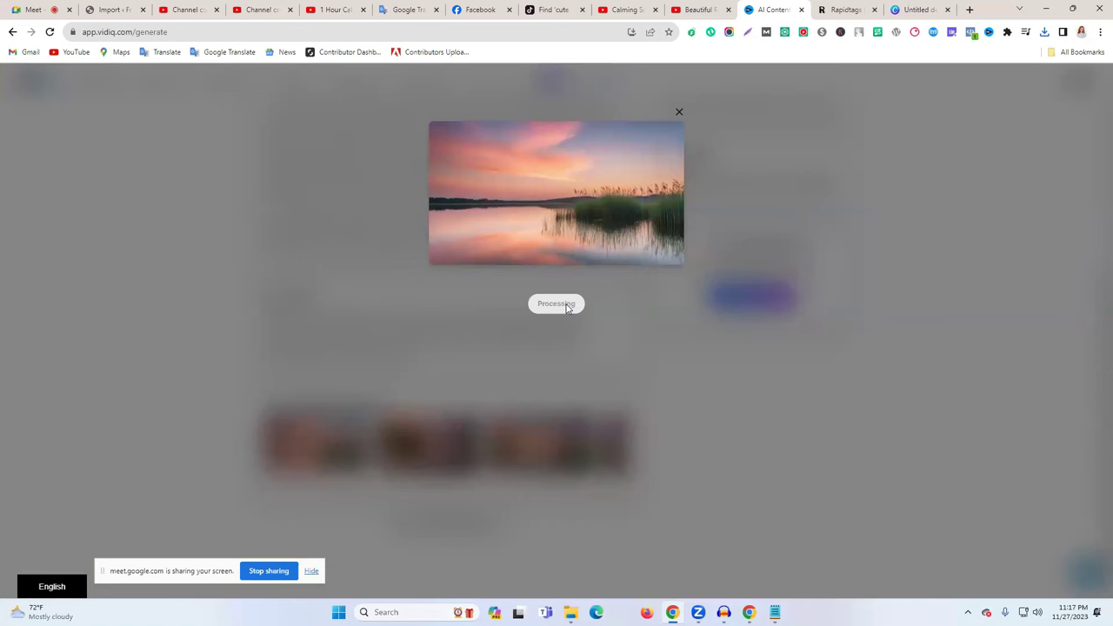
- Return to the relaxing music upload in YouTube Studio and replace its thumbnail with thumbnail_0 from Downloads
click(334, 10)
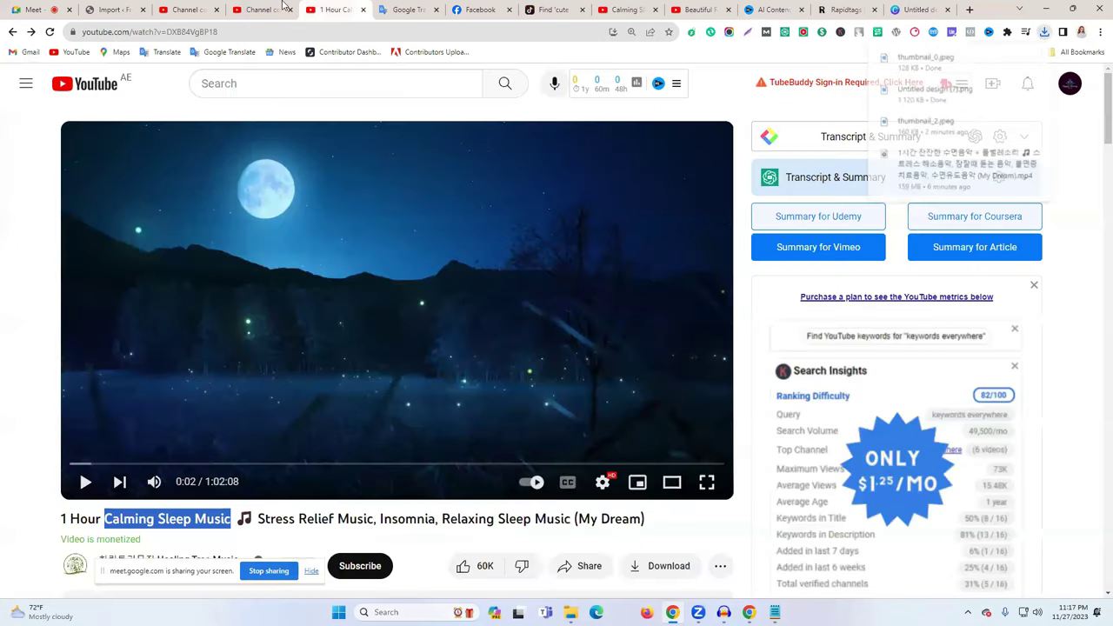
click(261, 10)
click(386, 231)
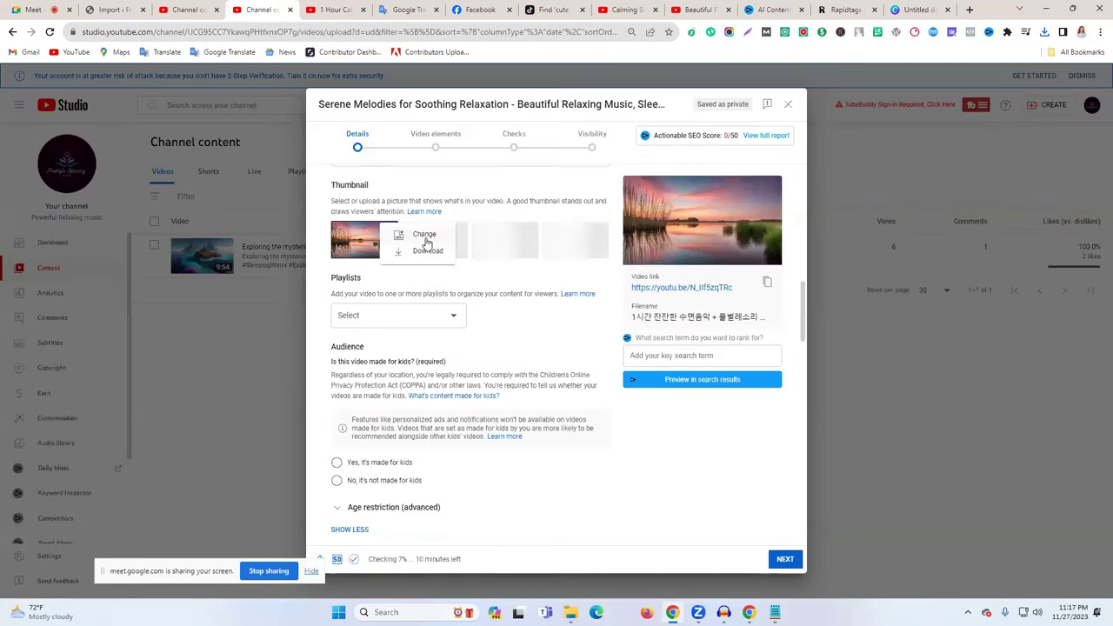
click(422, 242)
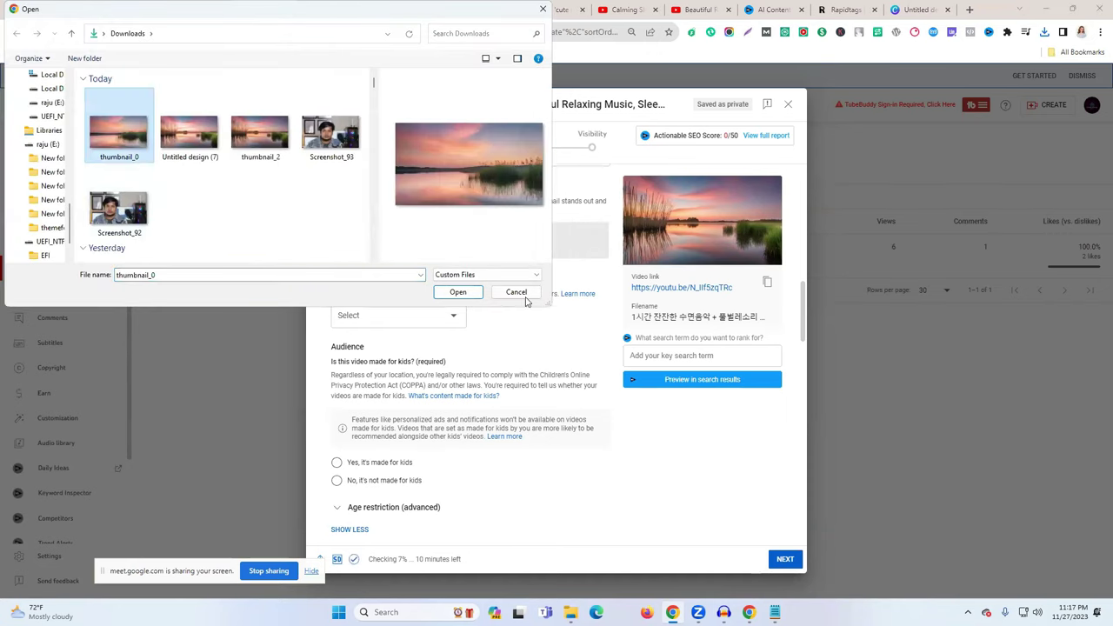
click(470, 290)
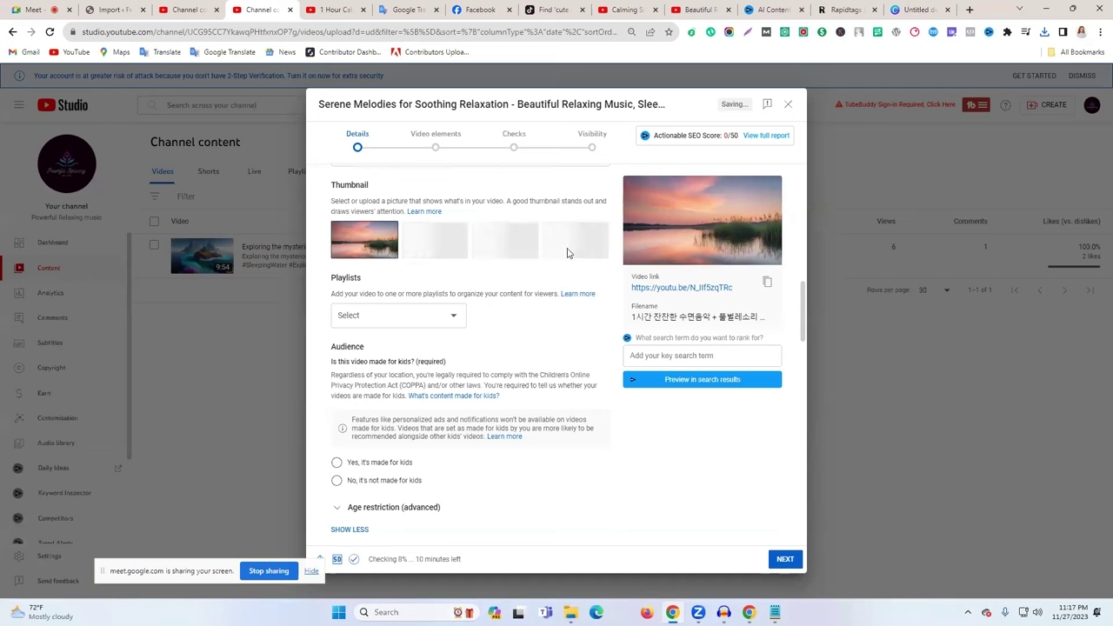
scroll(428, 274, up, 2)
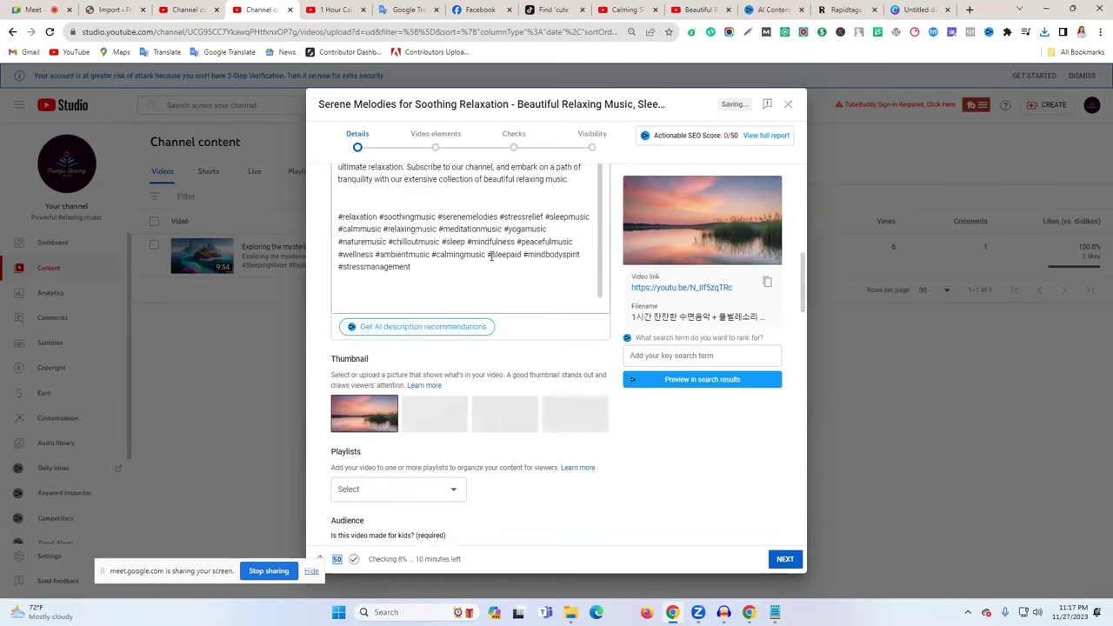
scroll(520, 349, down, 3)
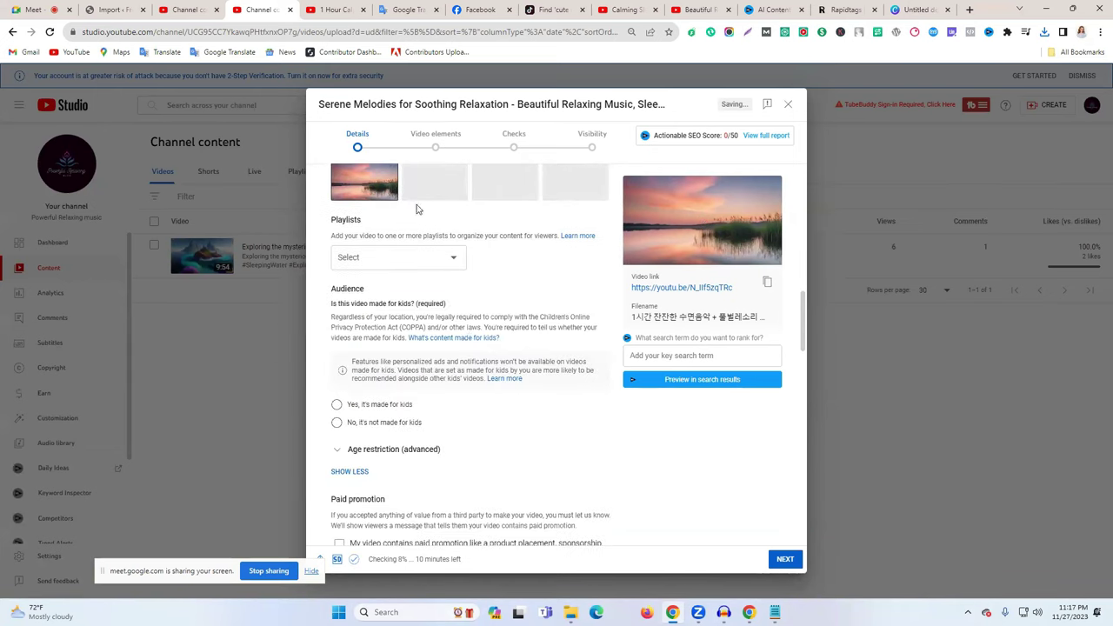
scroll(415, 208, up, 2)
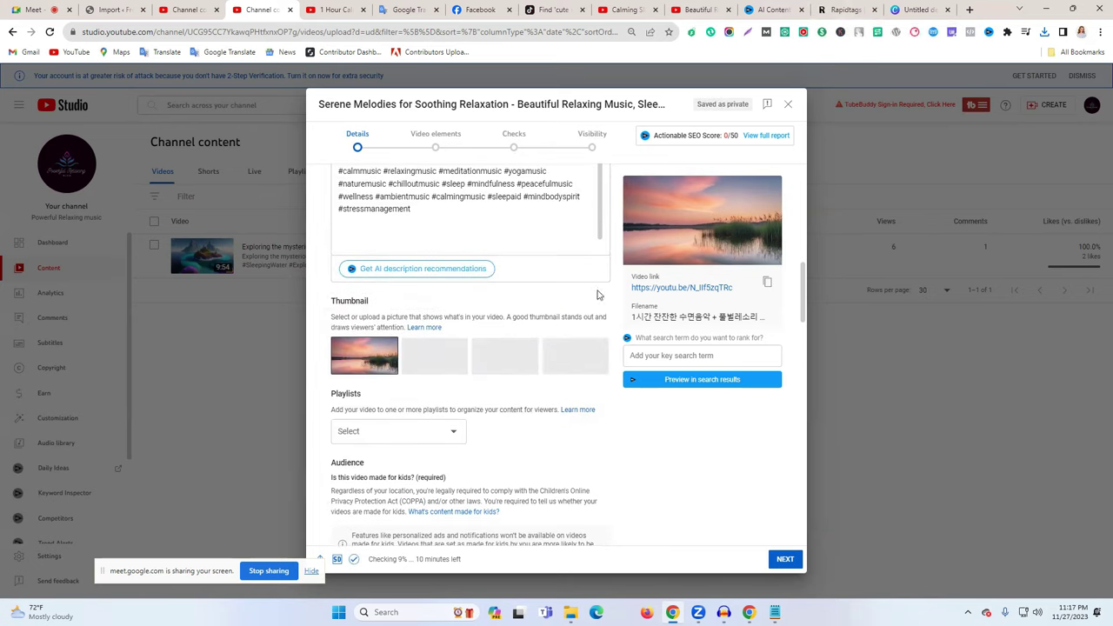
key(ctrl+9)
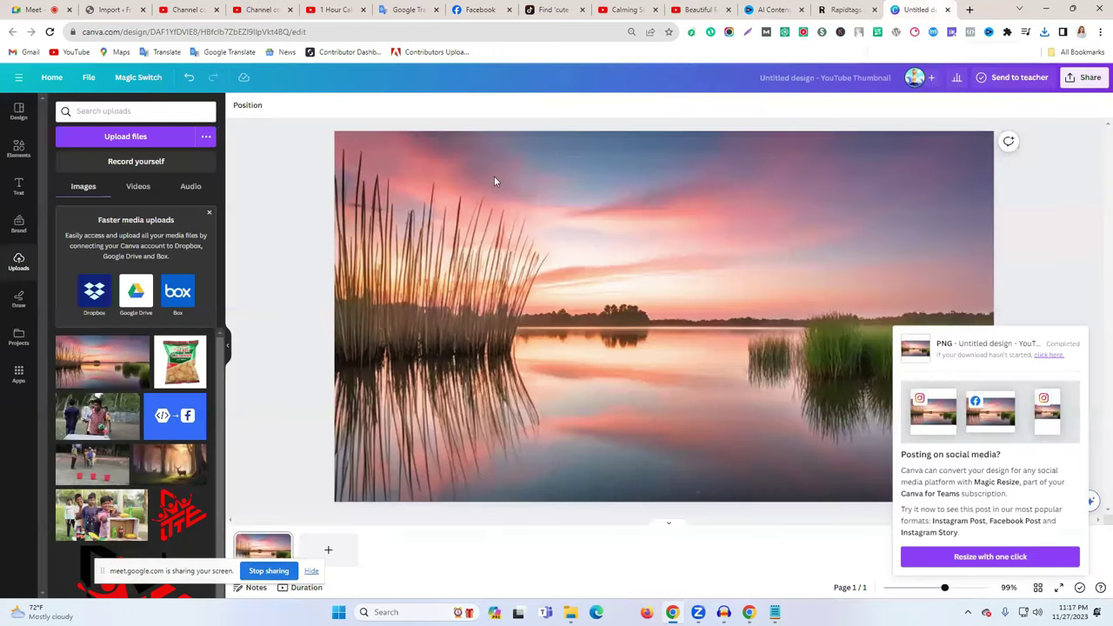
click(1061, 235)
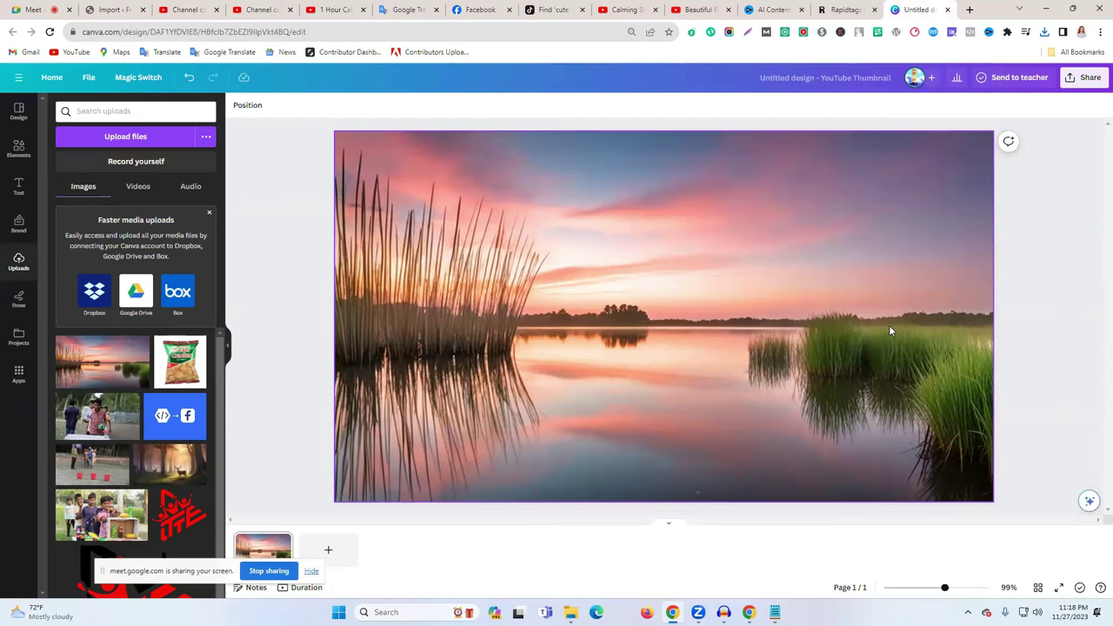
- Go back to the upload in YouTube Studio and mark the video as not made for kids
click(334, 10)
click(261, 9)
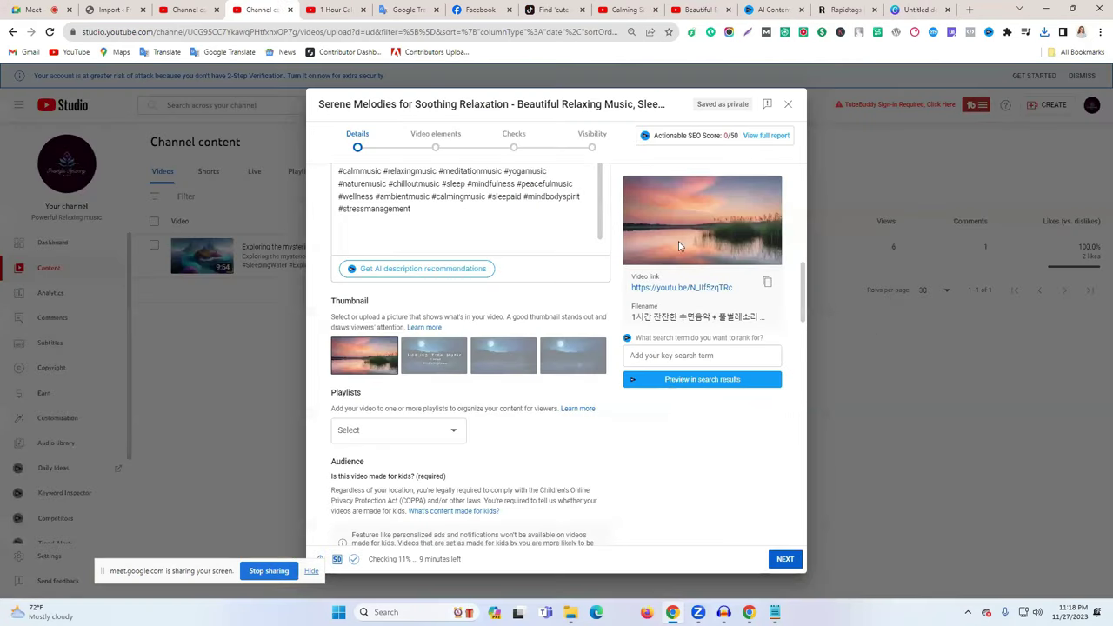
scroll(447, 363, down, 2)
click(356, 425)
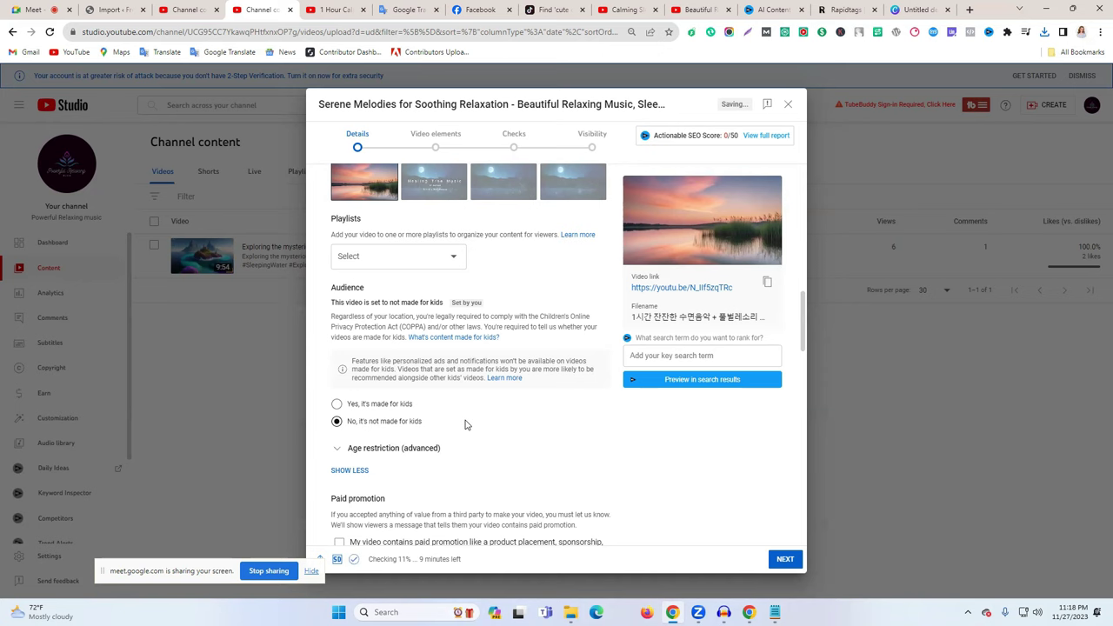
- Check the actionable SEO score and copy the video's full title
scroll(464, 425, up, 15)
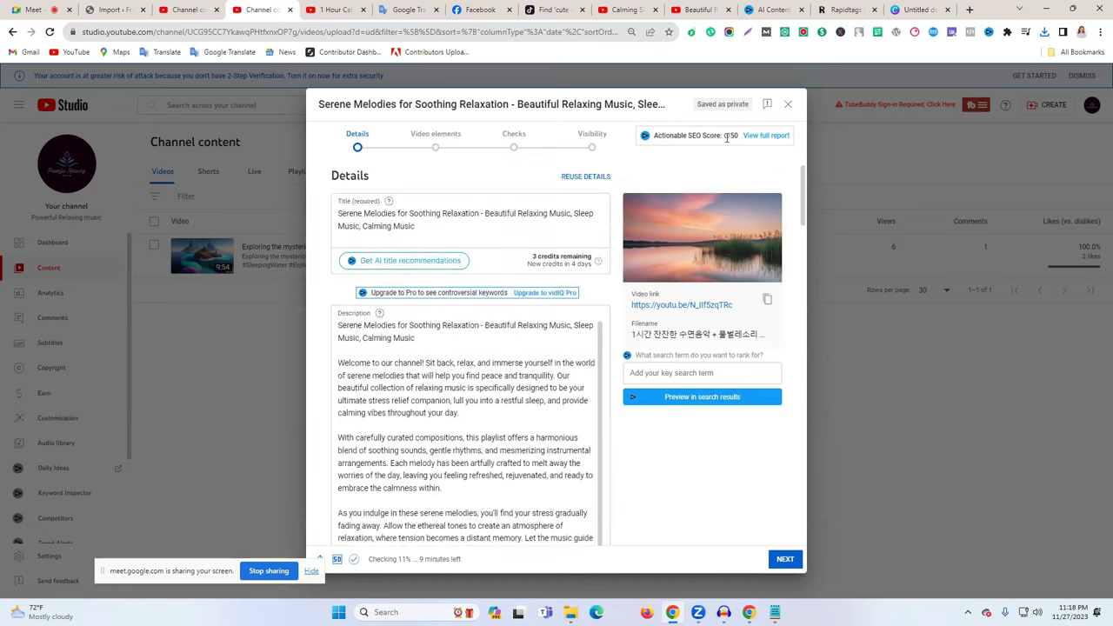
drag(727, 138, 738, 138)
scroll(539, 343, down, 10)
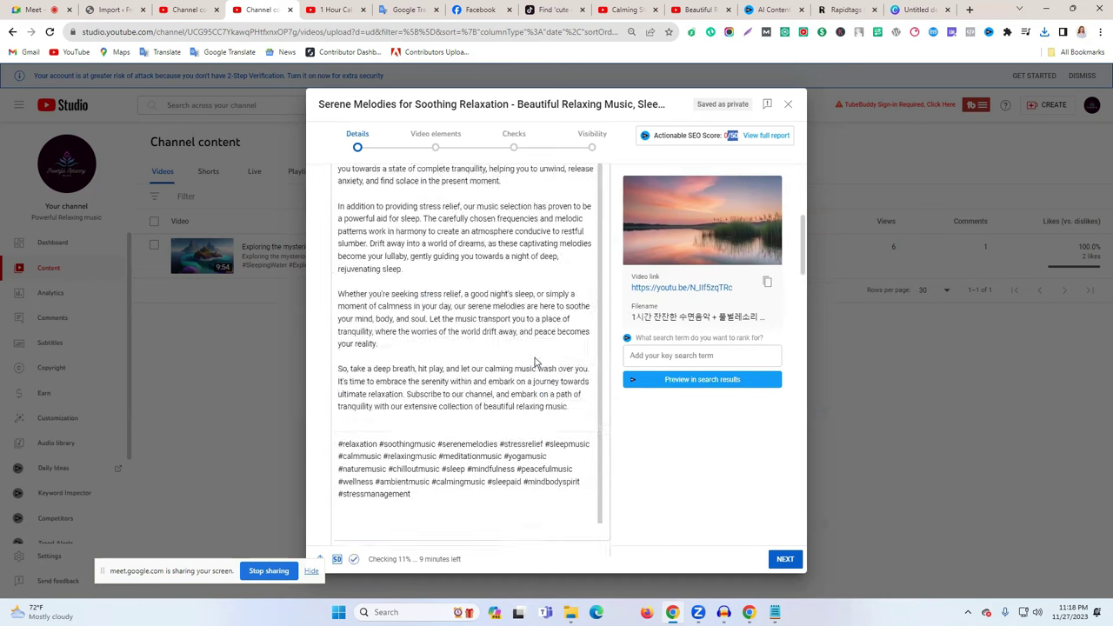
scroll(537, 362, up, 10)
triple_click(443, 218)
key(ctrl+c)
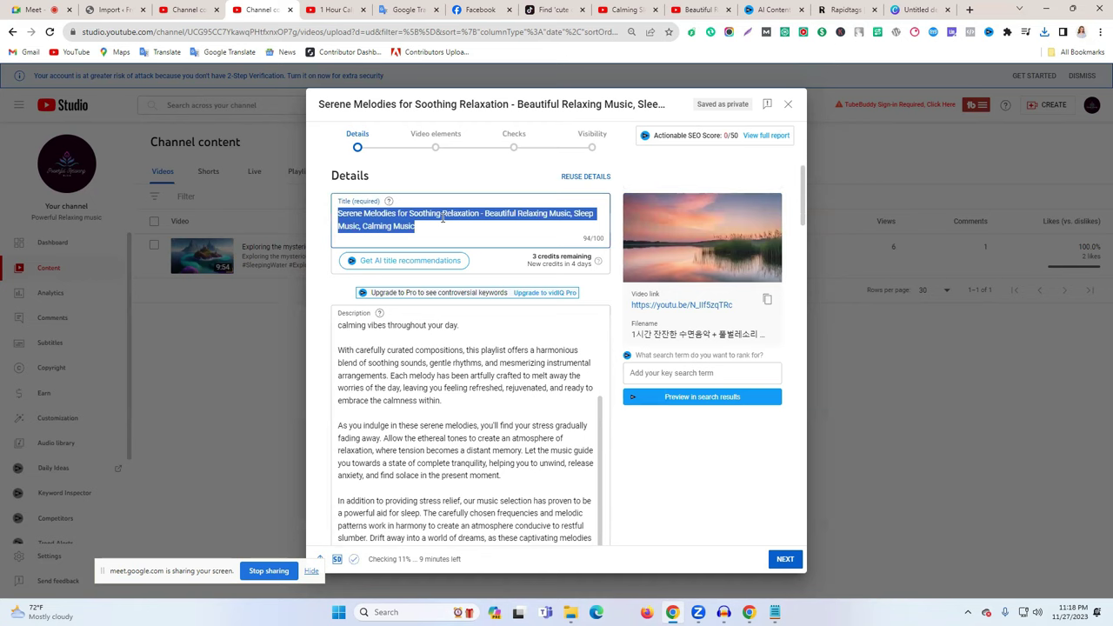
- Switch to Rapidtags, replace the search text with the copied video title and generate tags for it
click(842, 9)
triple_click(527, 127)
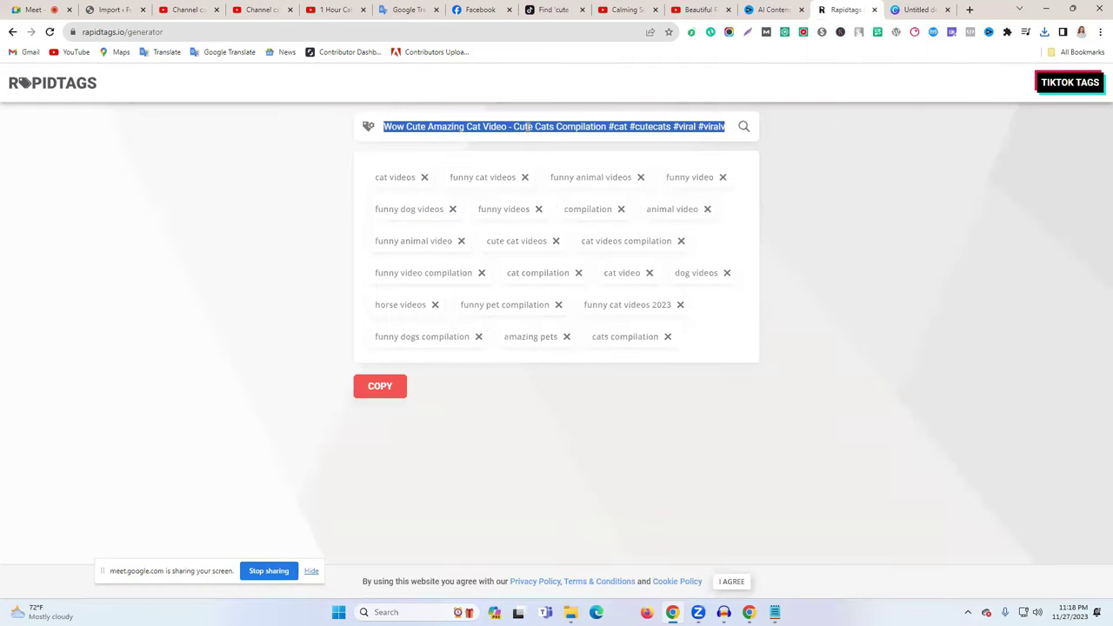
key(ctrl+v)
click(745, 127)
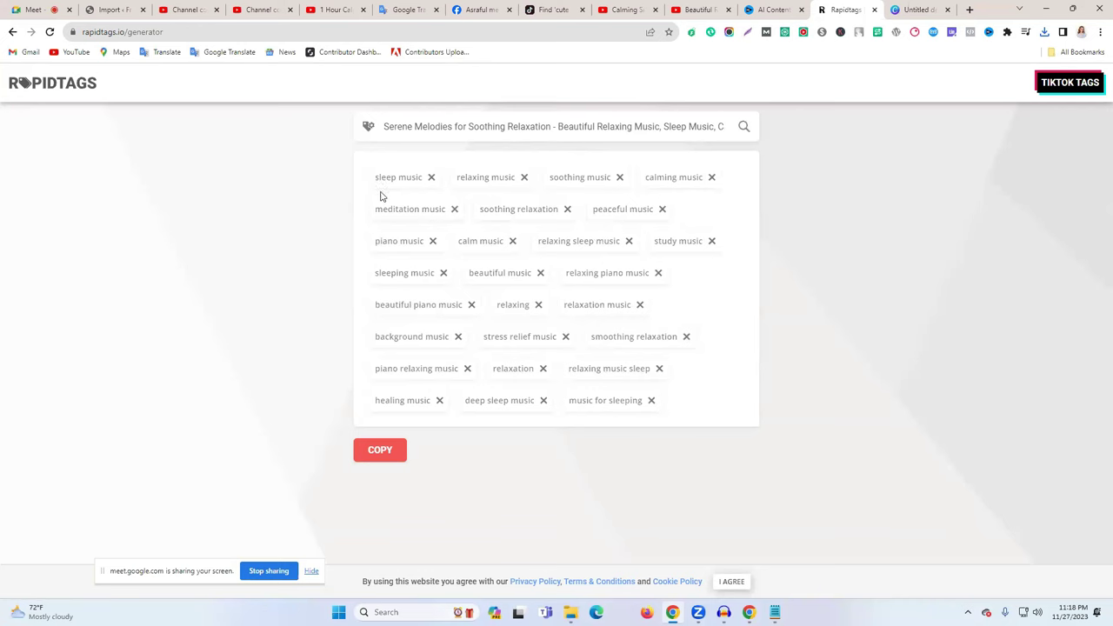
- Copy all the tags generated in Rapidtags and paste them into the Tags field of the YouTube Studio upload
click(380, 449)
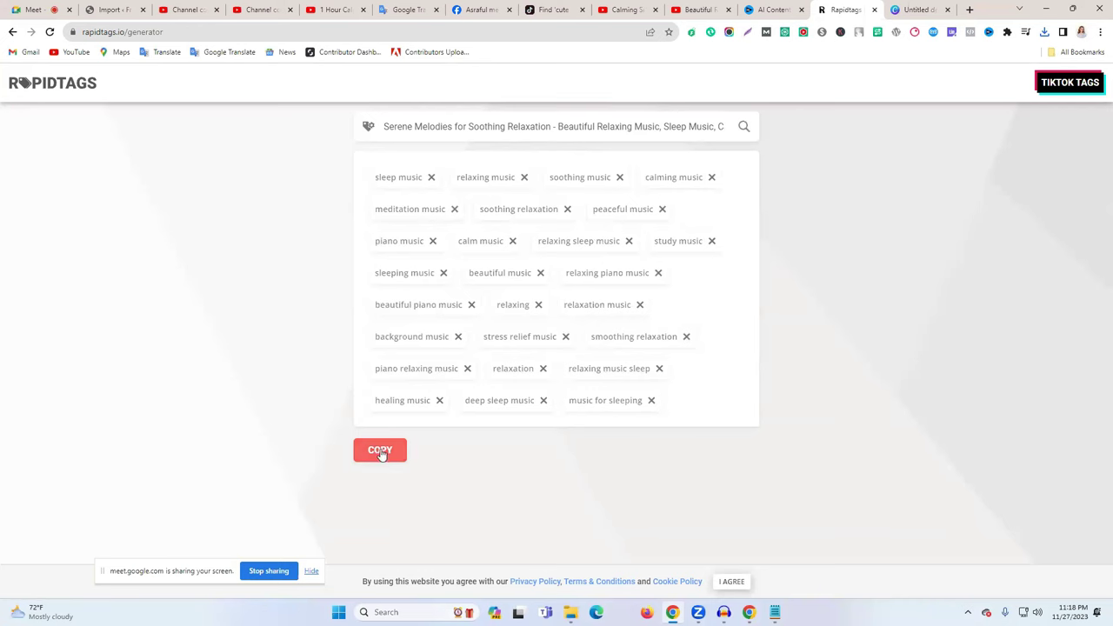
click(377, 451)
click(335, 9)
click(283, 9)
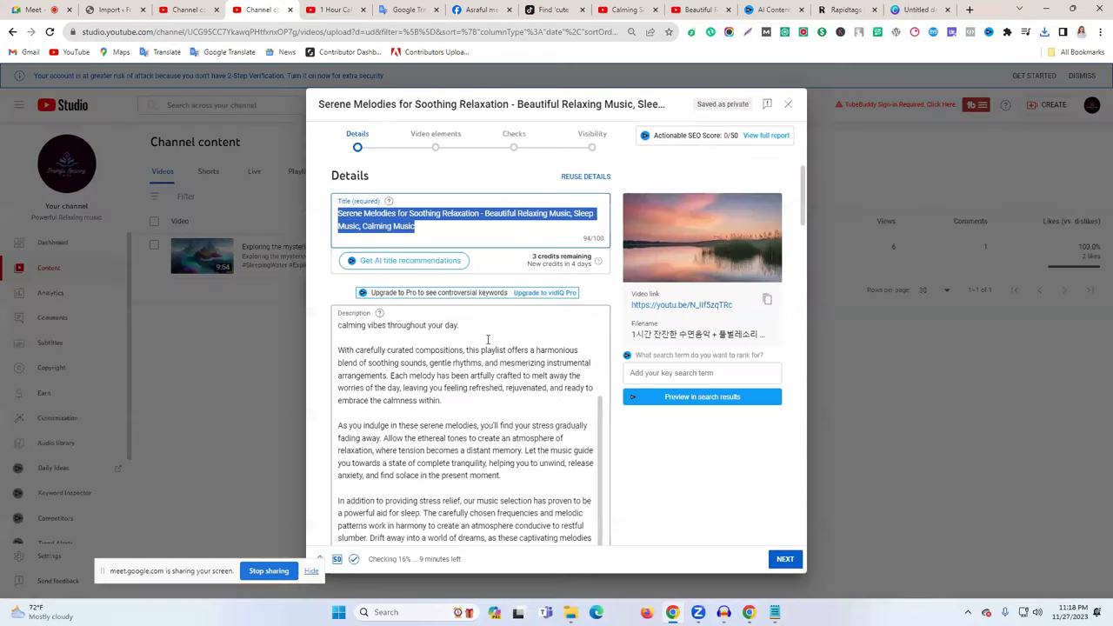
scroll(598, 356, down, 15)
click(387, 352)
right_click(387, 351)
click(435, 436)
scroll(509, 390, down, 4)
scroll(508, 389, down, 2)
scroll(508, 391, up, 4)
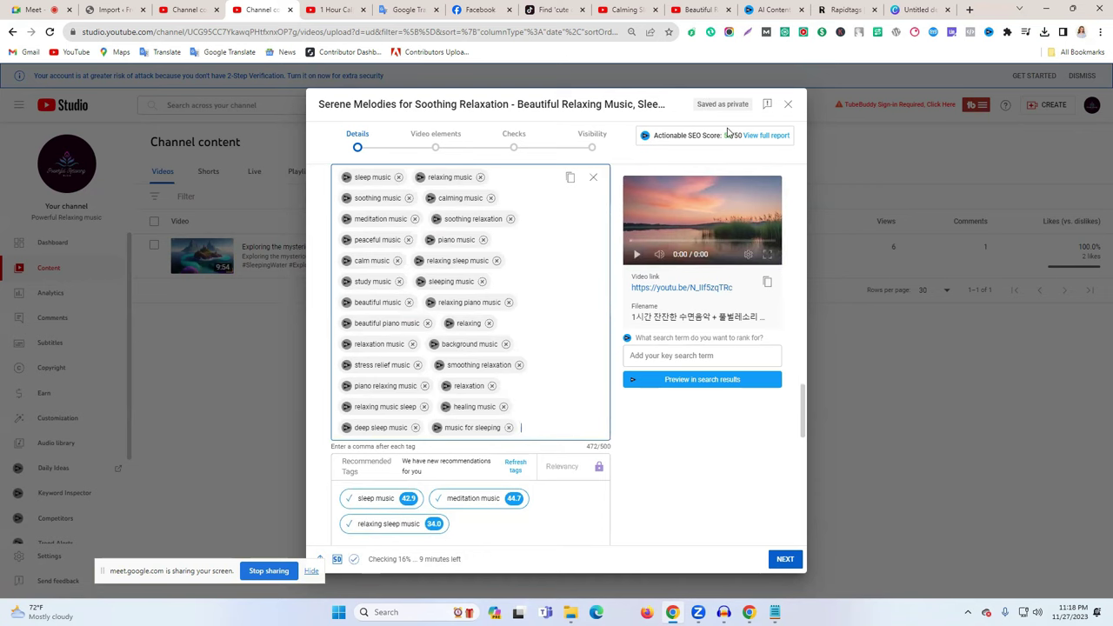
scroll(549, 307, down, 2)
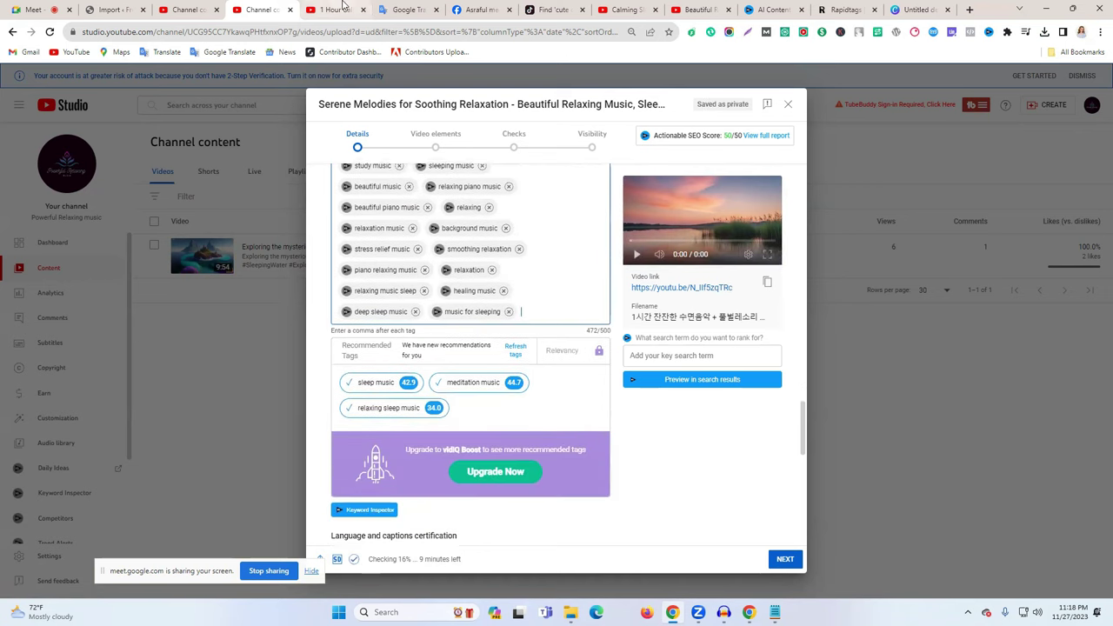
- Switch to the Aw-wee Cats channel's YouTube Studio and close its cat video upload
click(339, 9)
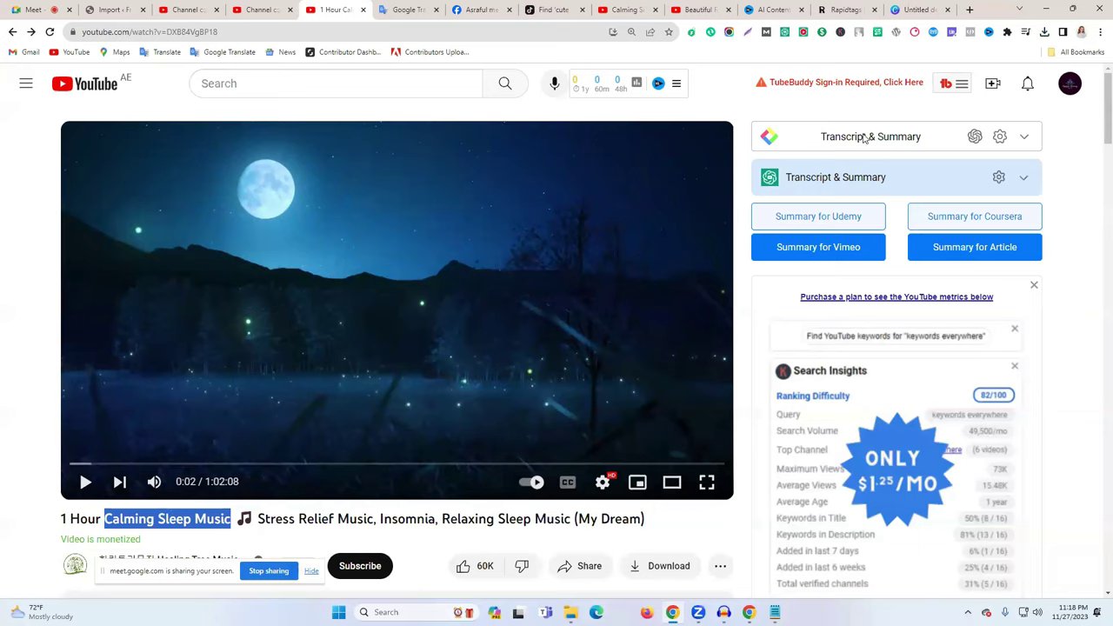
click(260, 10)
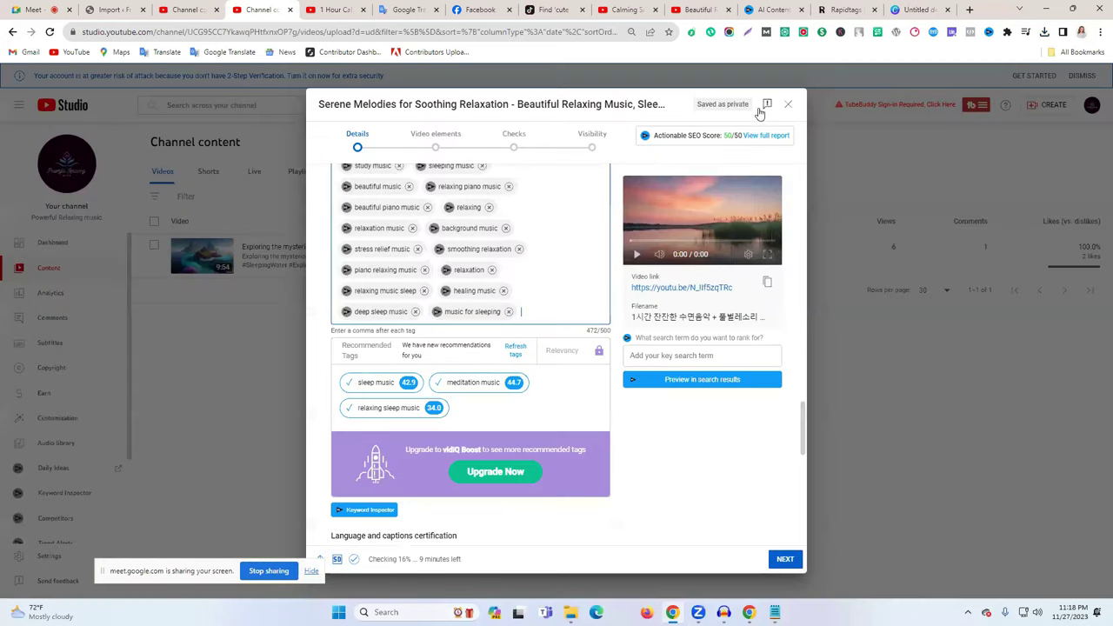
click(185, 9)
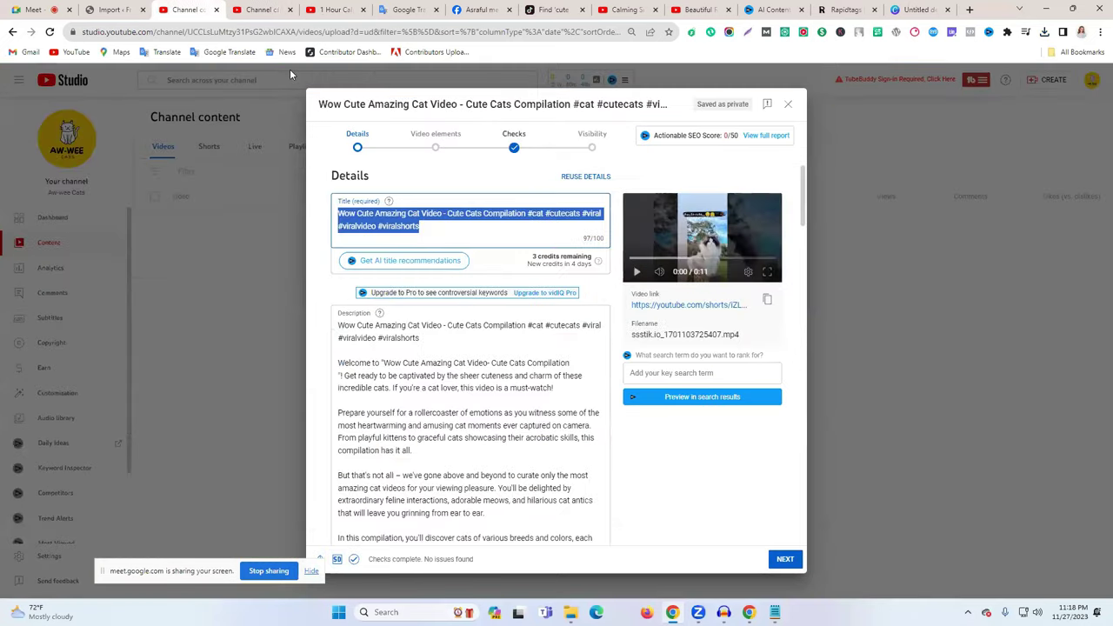
click(789, 106)
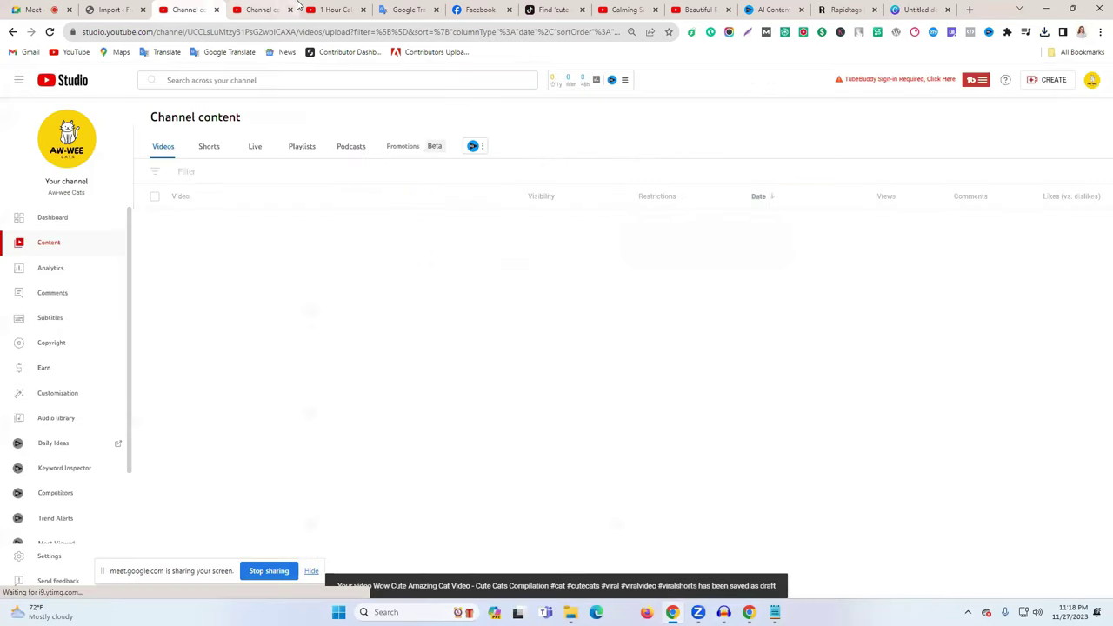
- Copy the channel name "Powerful Relaxing music" from the YouTube account details and add it as a tag to the upload
click(266, 9)
click(341, 8)
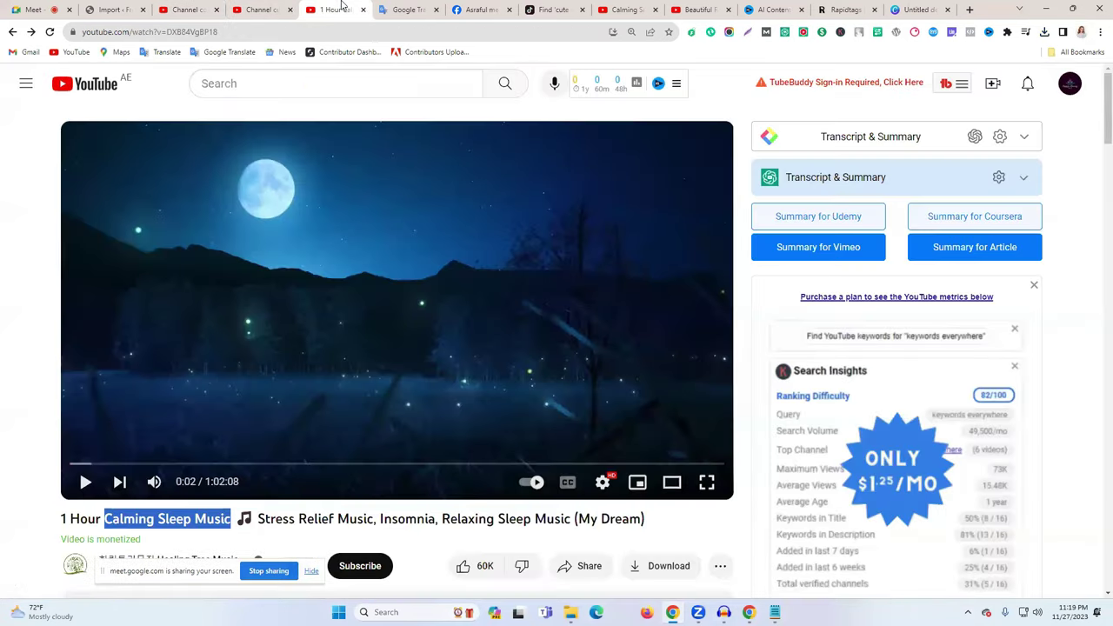
click(1071, 86)
triple_click(909, 90)
key(ctrl+c)
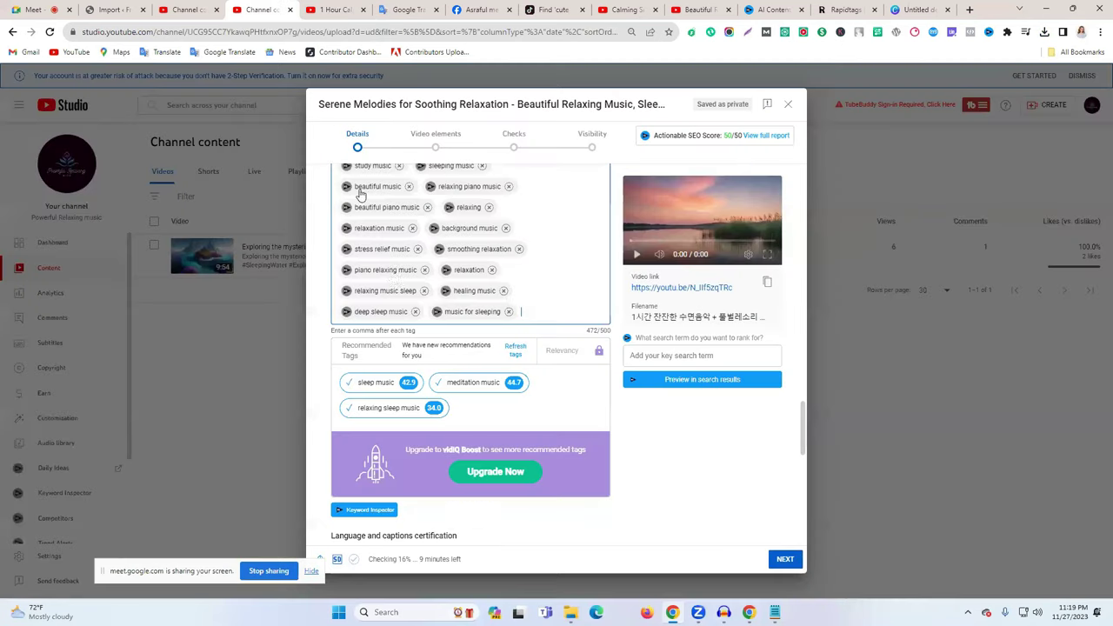
click(260, 9)
key(ctrl+v)
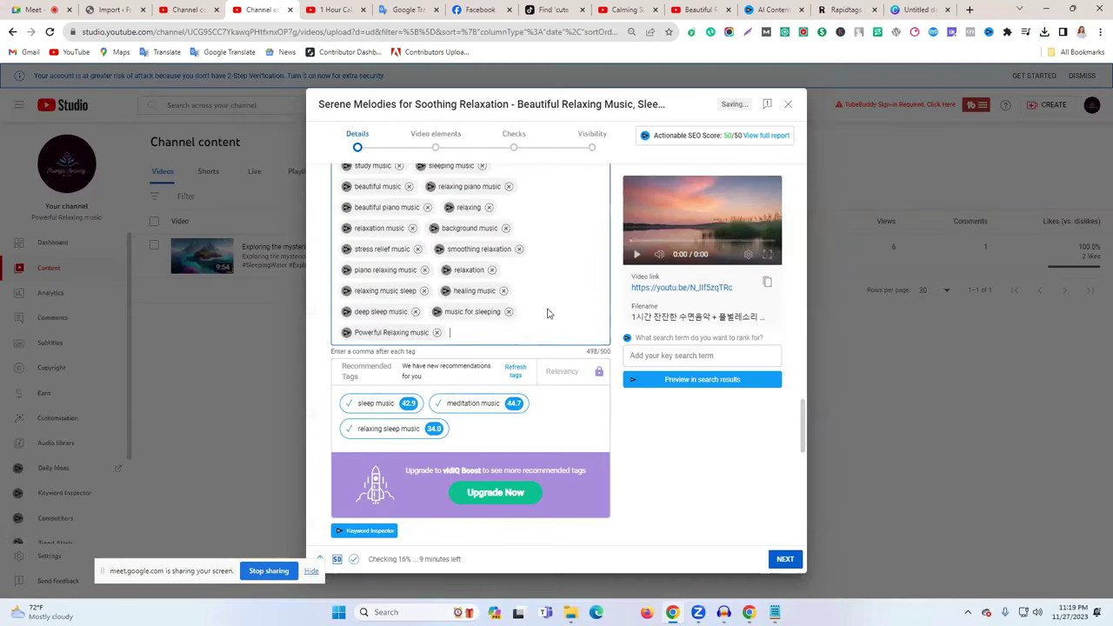
- Search for "Powerful Relaxing music" in the vidIQ Keyword Inspector, add the provided keyword to the video's tags and close the inspector
click(463, 405)
click(398, 233)
key(ctrl+v)
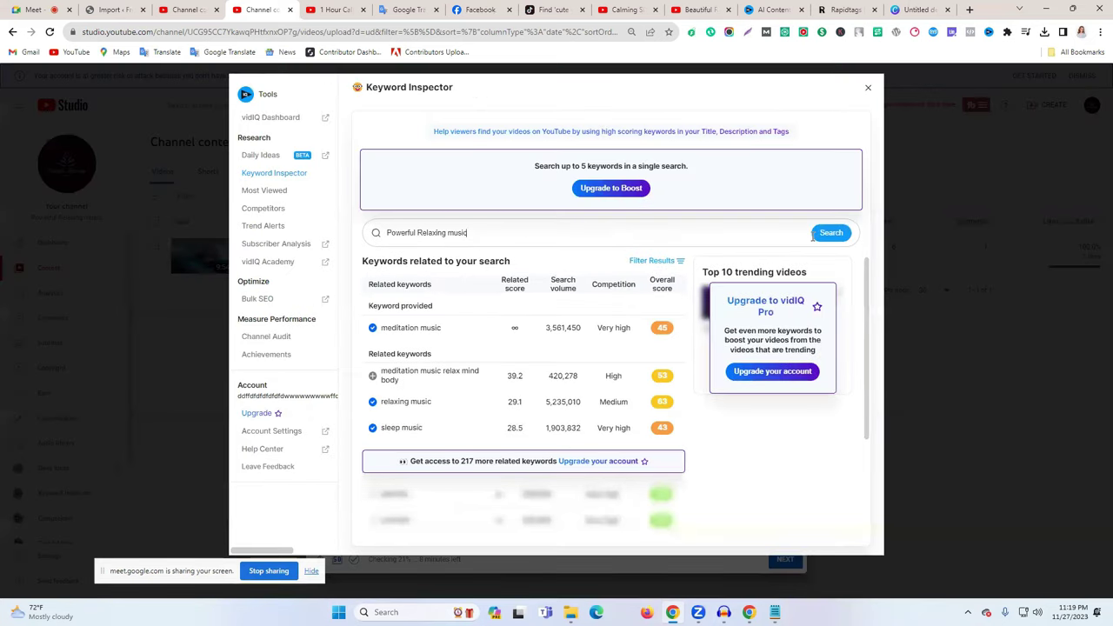
click(837, 238)
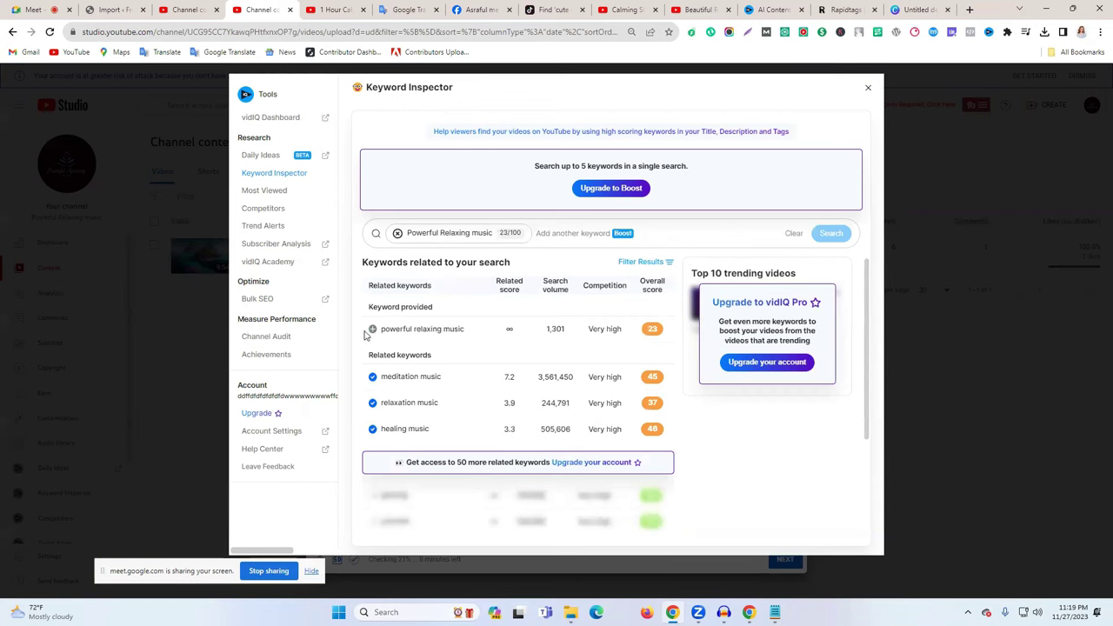
click(867, 88)
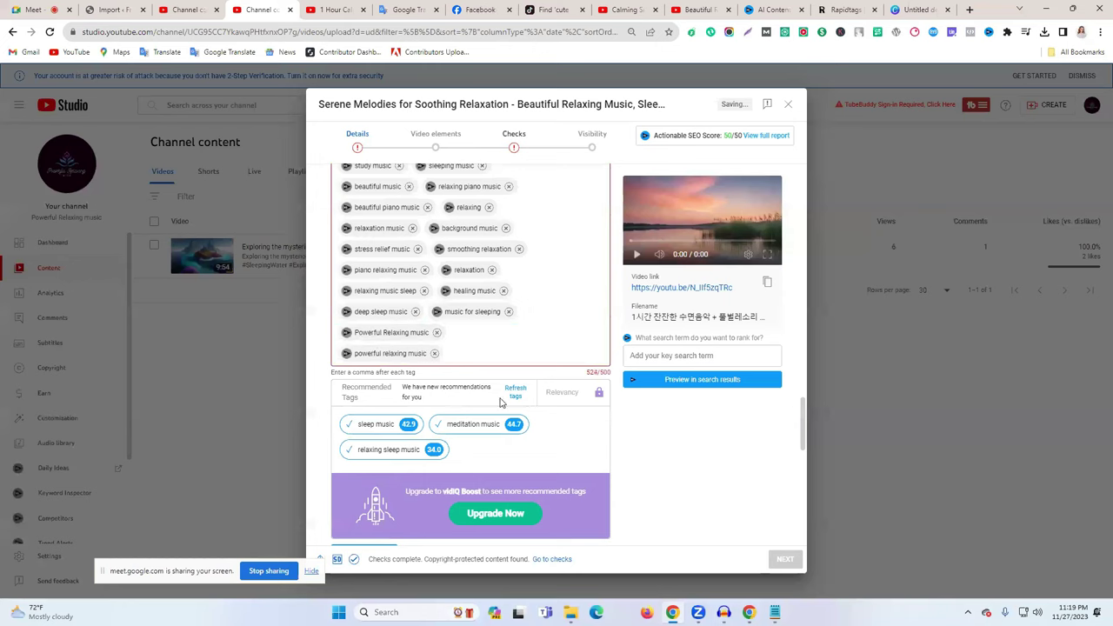
scroll(478, 304, up, 4)
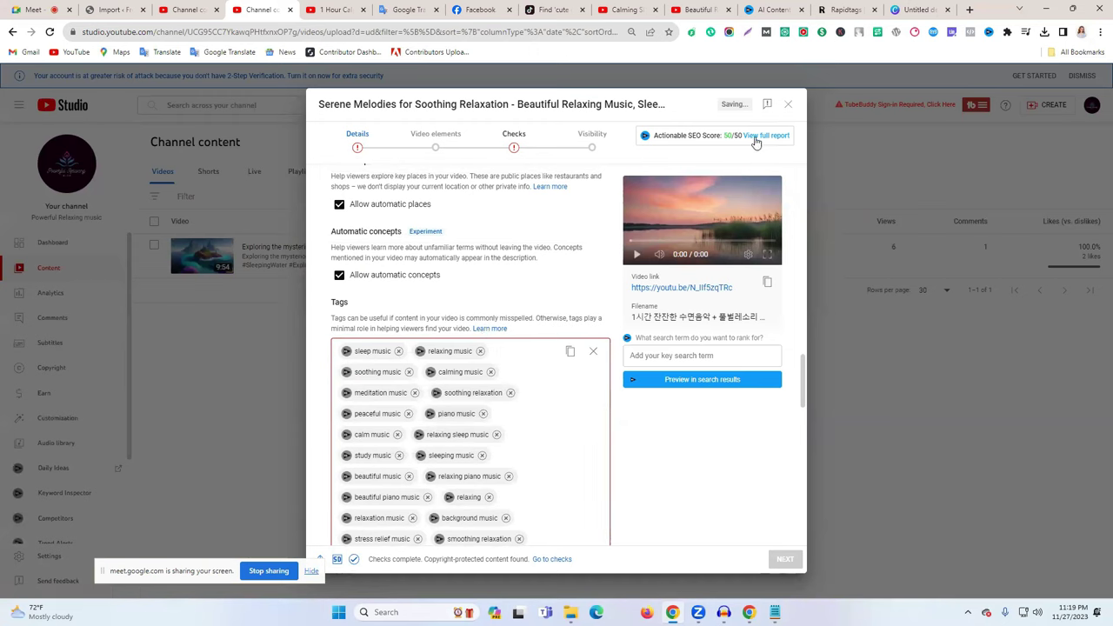
scroll(540, 455, down, 2)
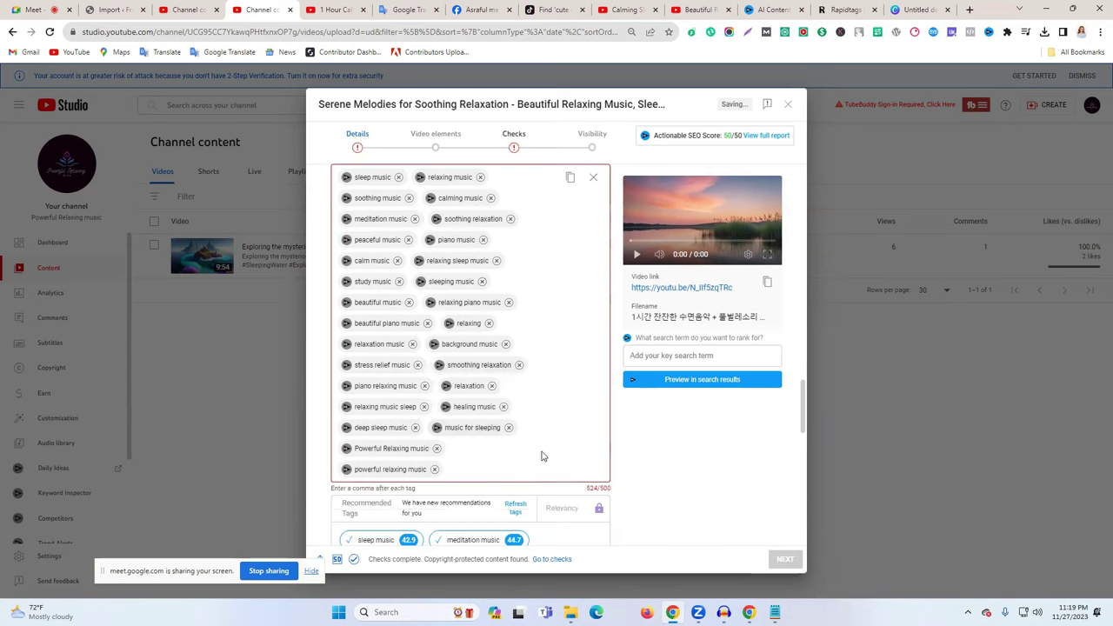
- Remove both "Powerful Relaxing music" tags from the video's tag list
click(434, 469)
click(436, 448)
scroll(487, 441, down, 3)
scroll(488, 440, down, 1)
scroll(490, 435, up, 3)
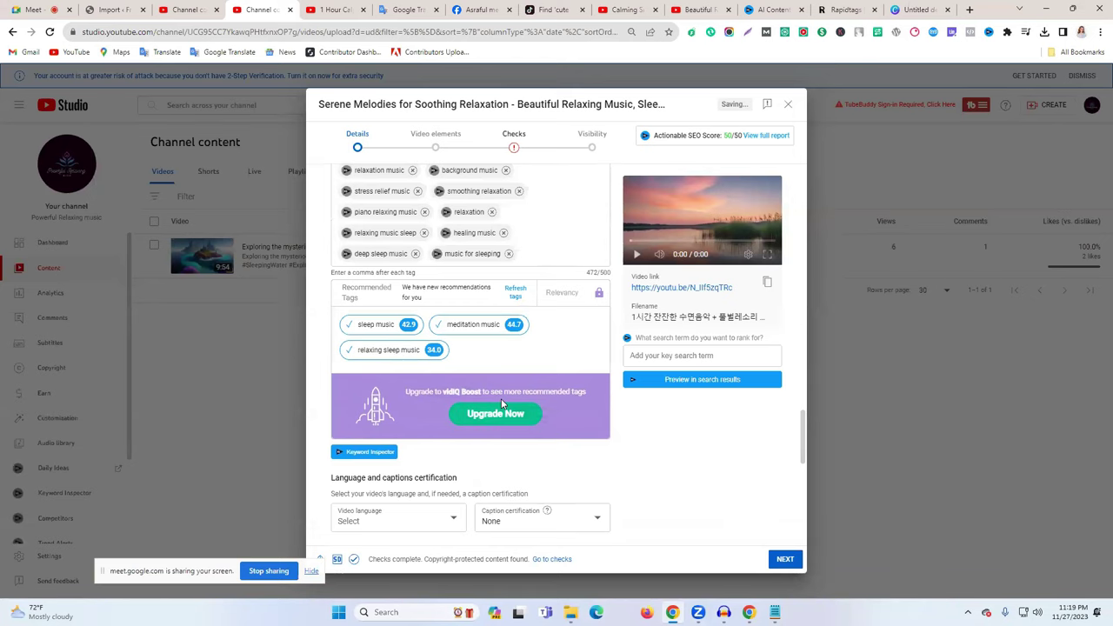
scroll(501, 404, down, 6)
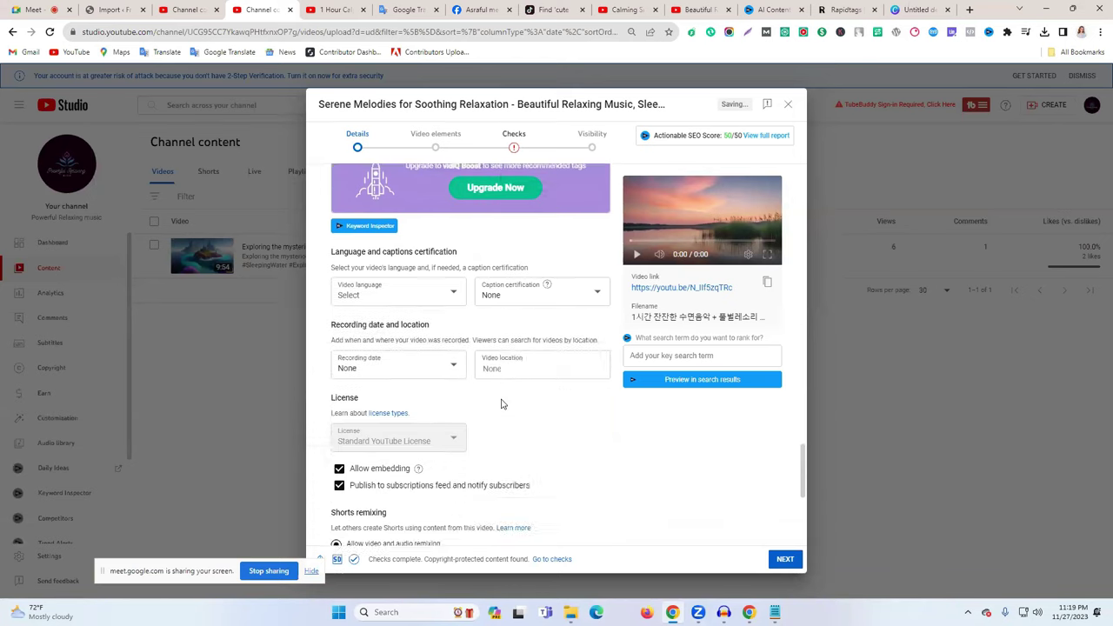
- Add and save an end screen with a subscribe element beside a video element featuring "Exploring the mysterious world of Sleeping Water"
click(784, 558)
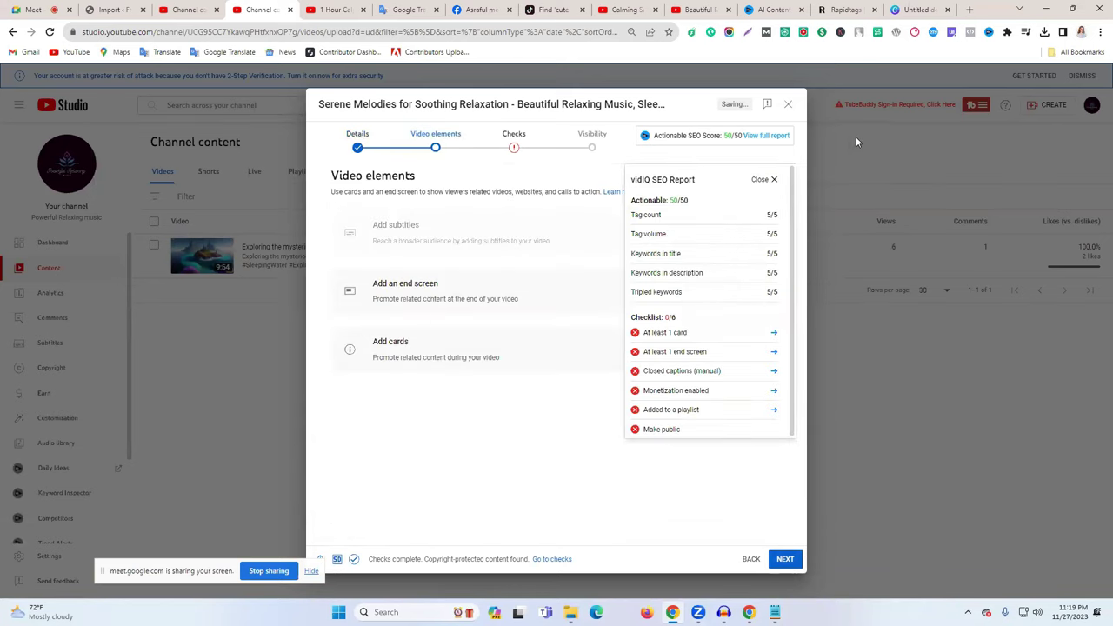
click(772, 180)
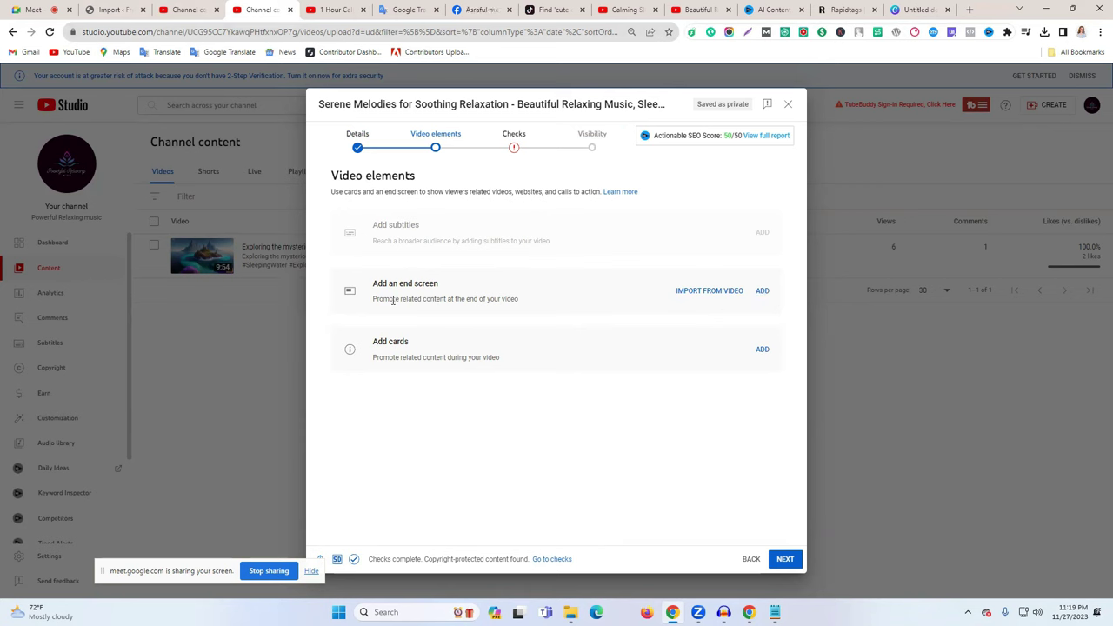
click(762, 292)
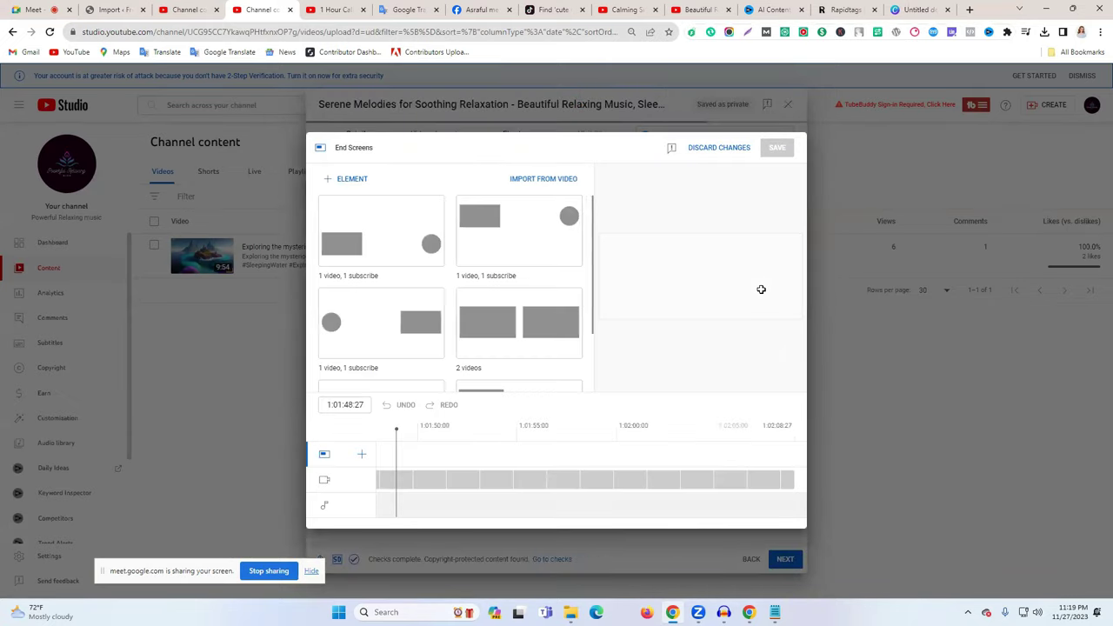
click(432, 322)
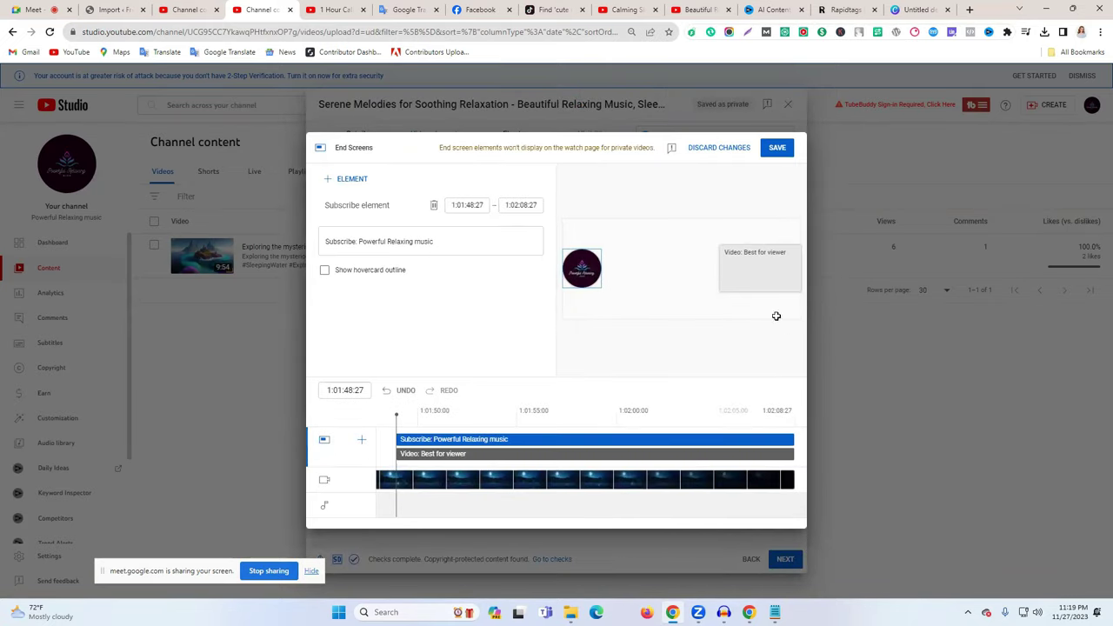
click(744, 265)
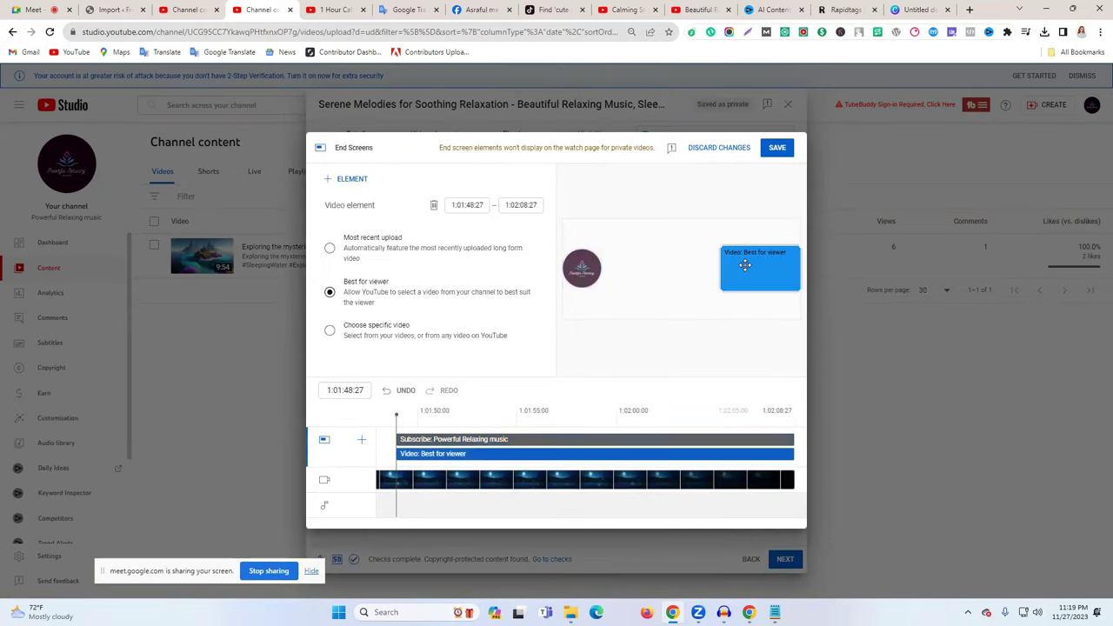
click(376, 333)
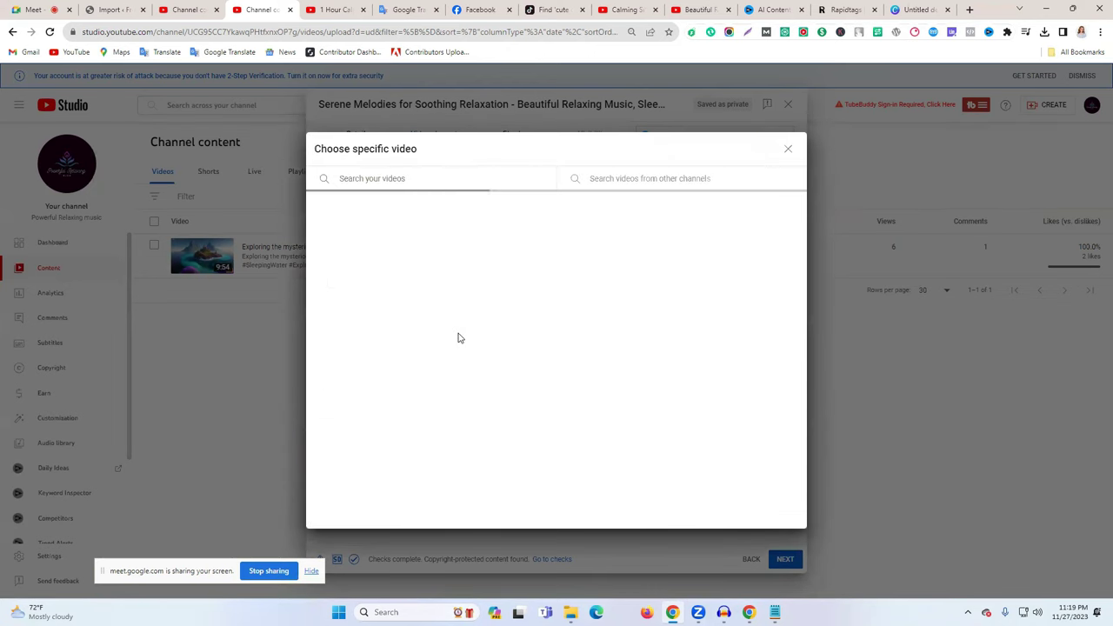
click(365, 247)
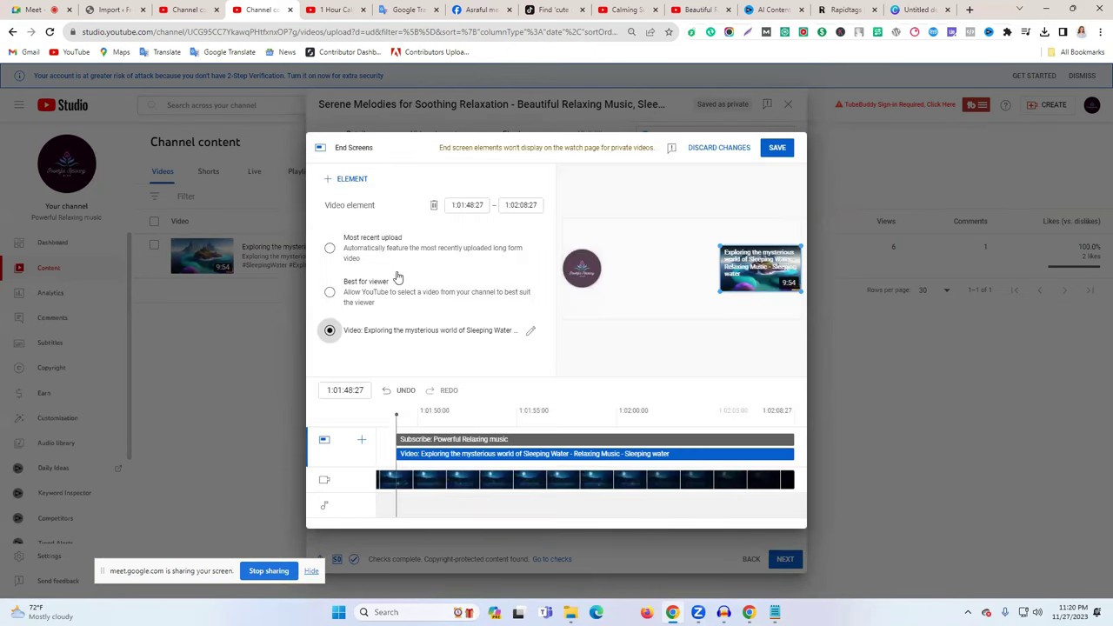
click(789, 148)
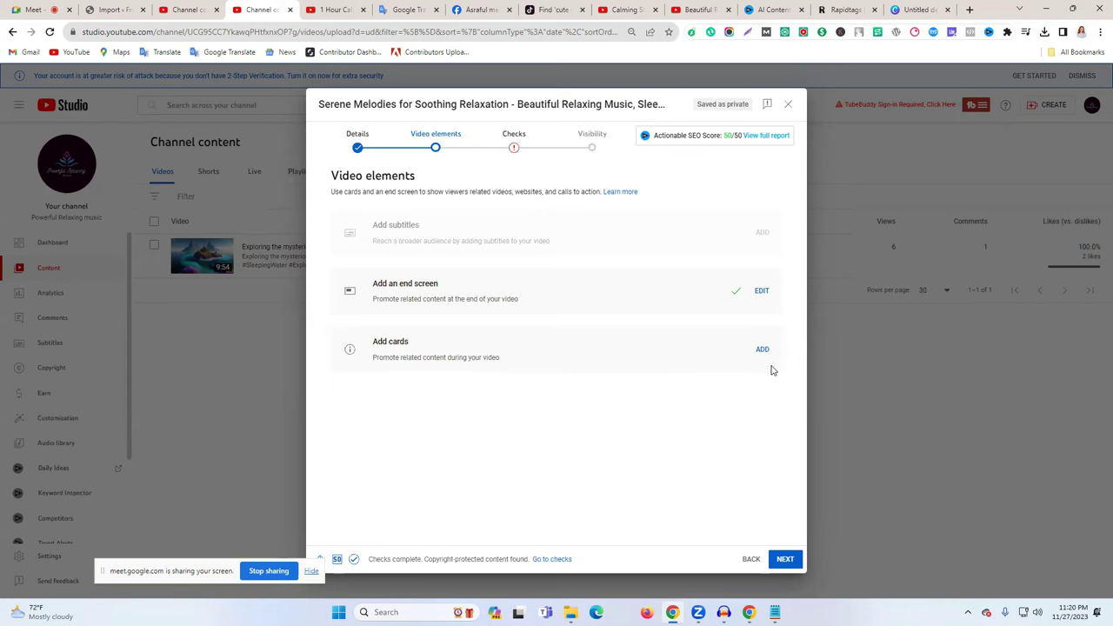
- Add a video card at 0:00:00:00 promoting "Exploring the mysterious world of Sleeping Water" and save it
click(763, 351)
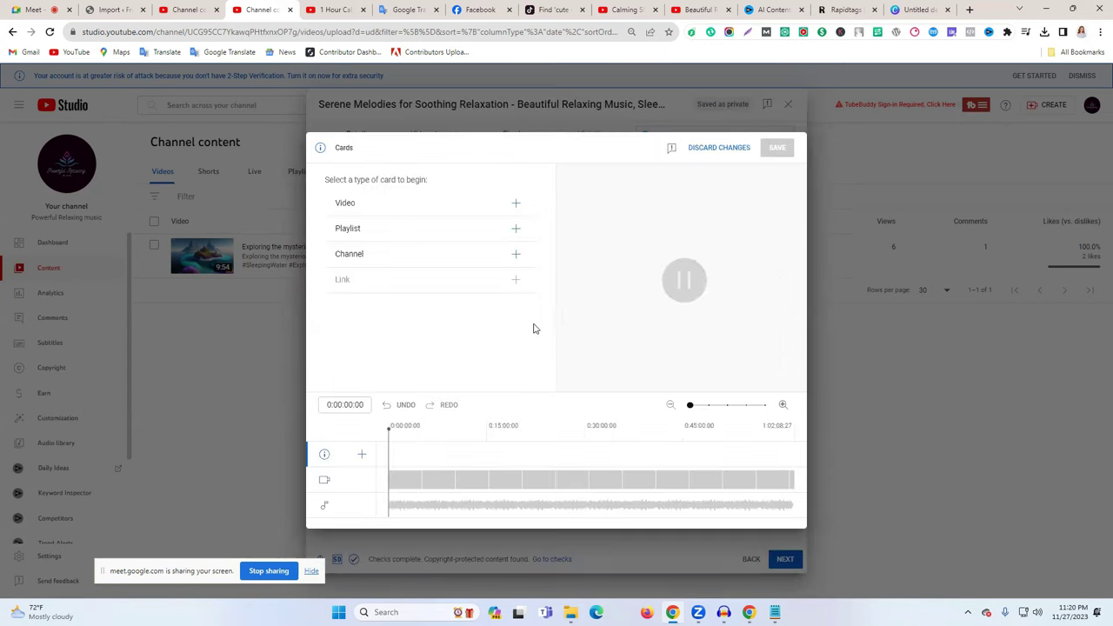
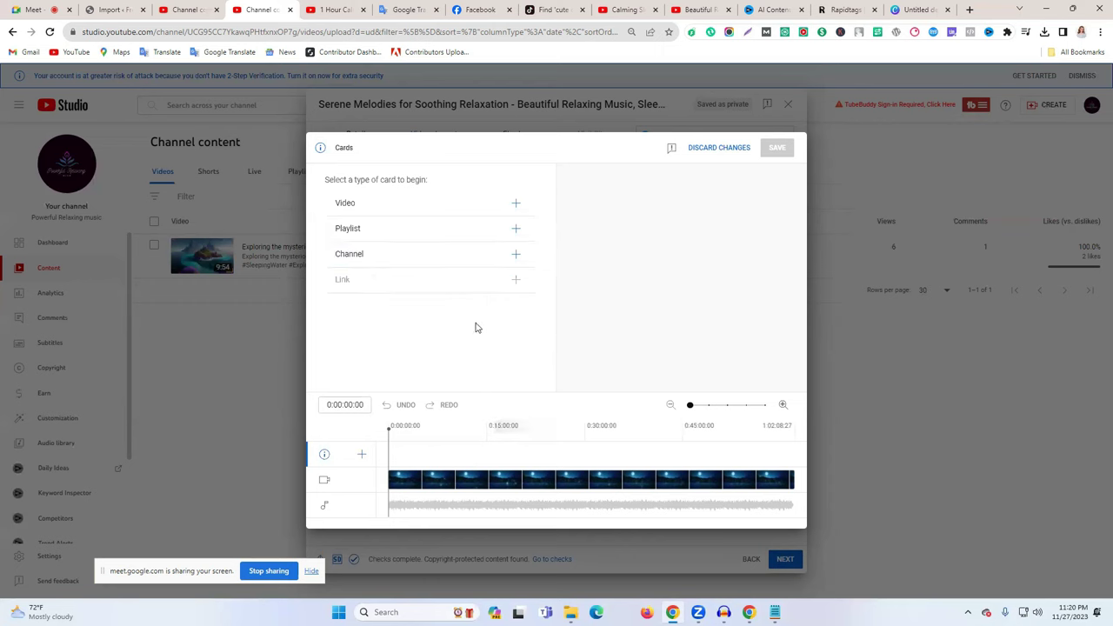
click(423, 203)
click(338, 247)
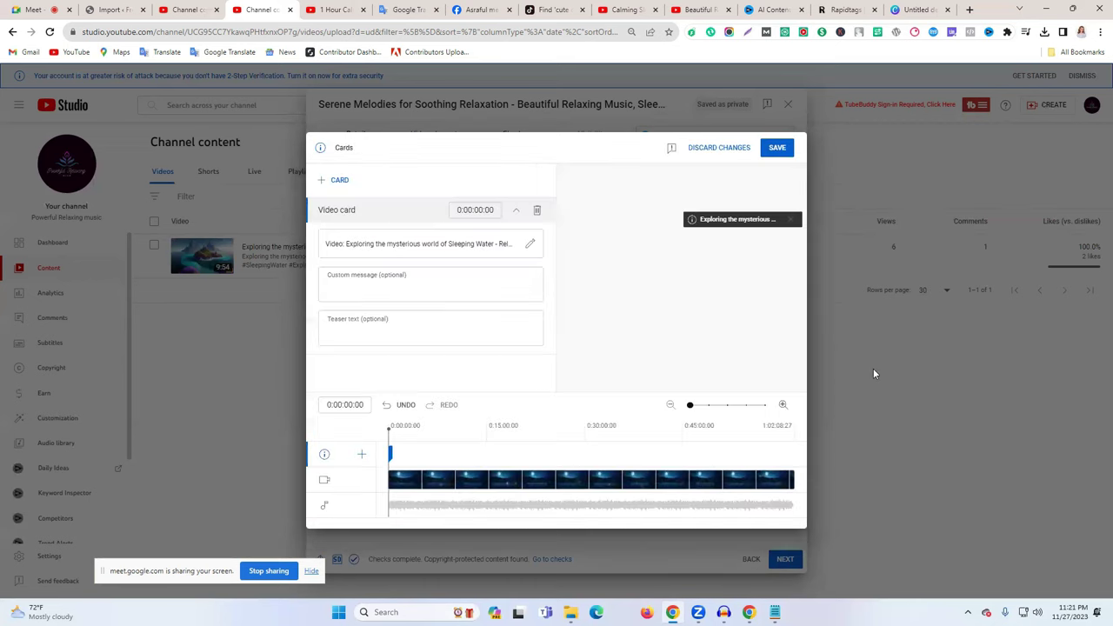
click(777, 149)
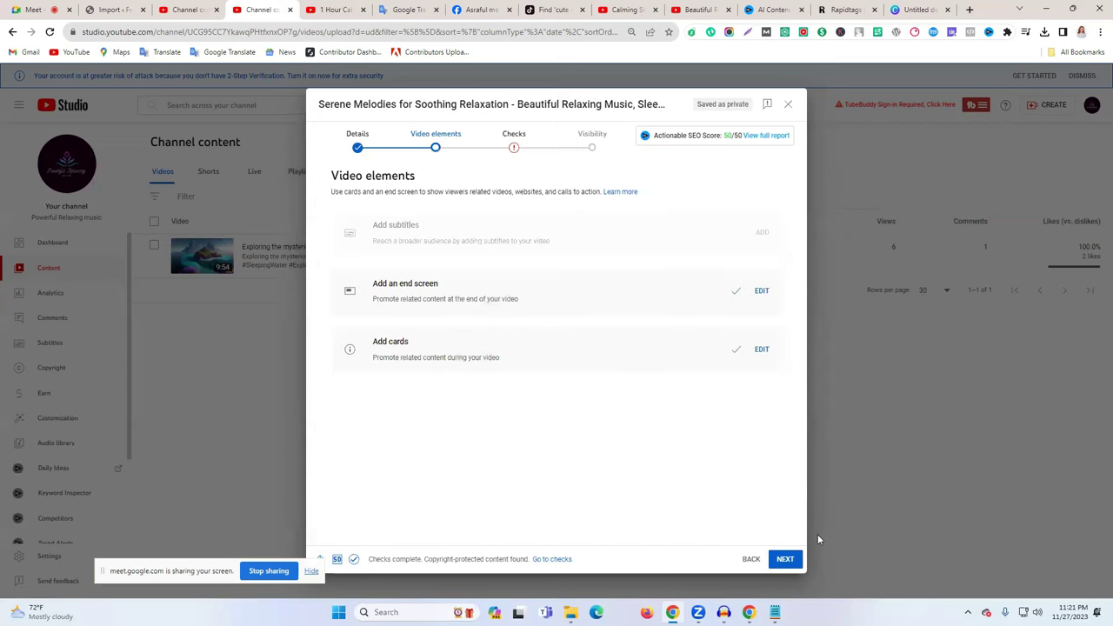
- Proceed to the upload's Checks stage and read the copyright result
click(785, 559)
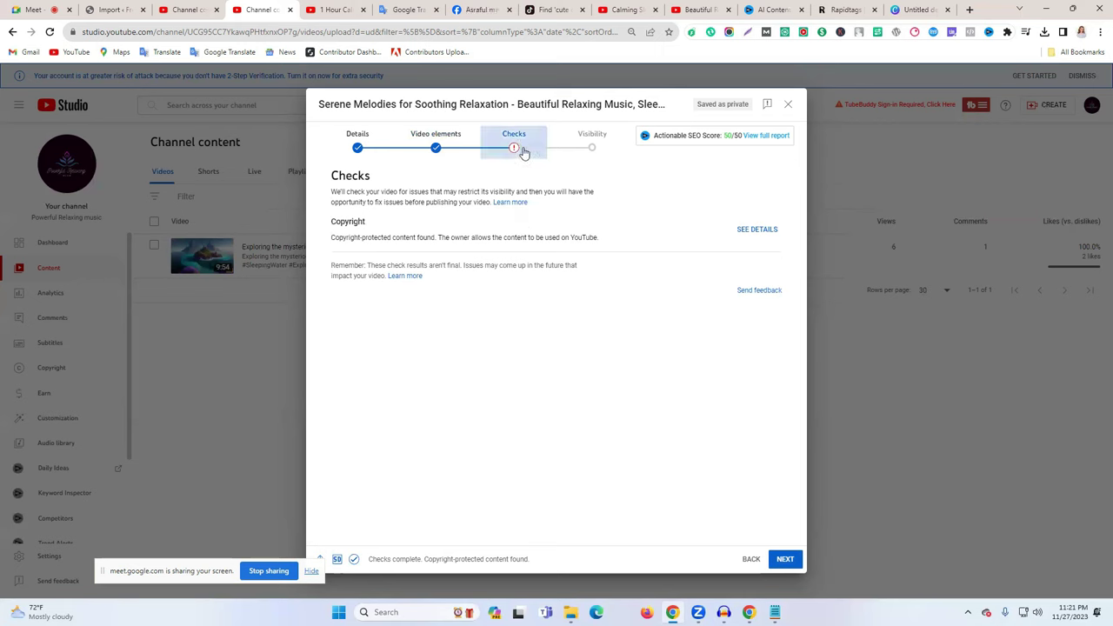
drag(340, 220, 654, 242)
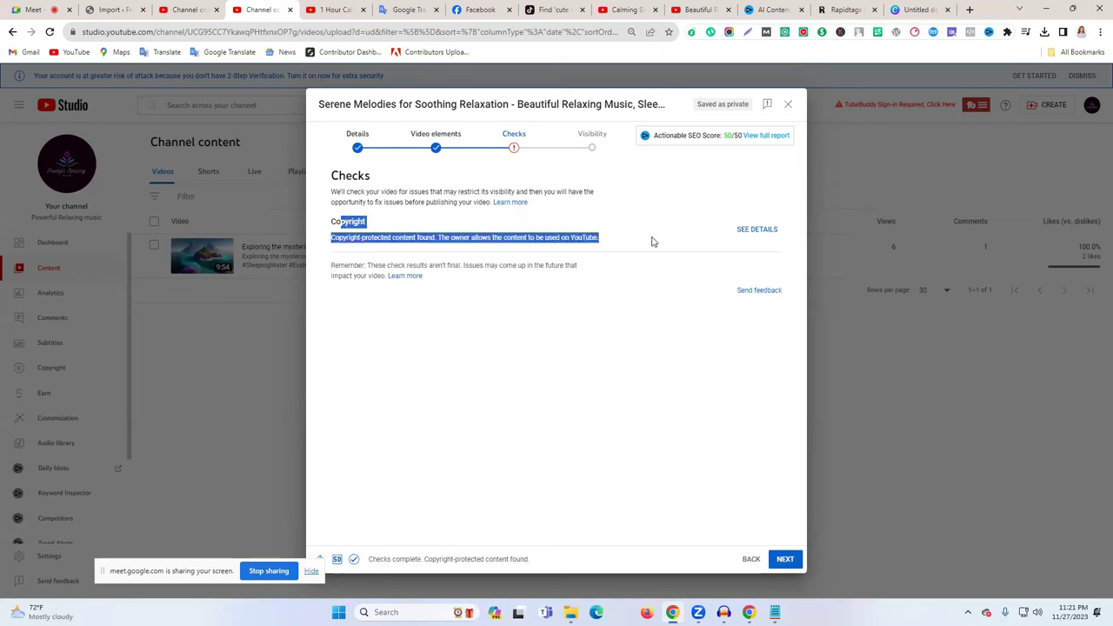
triple_click(566, 237)
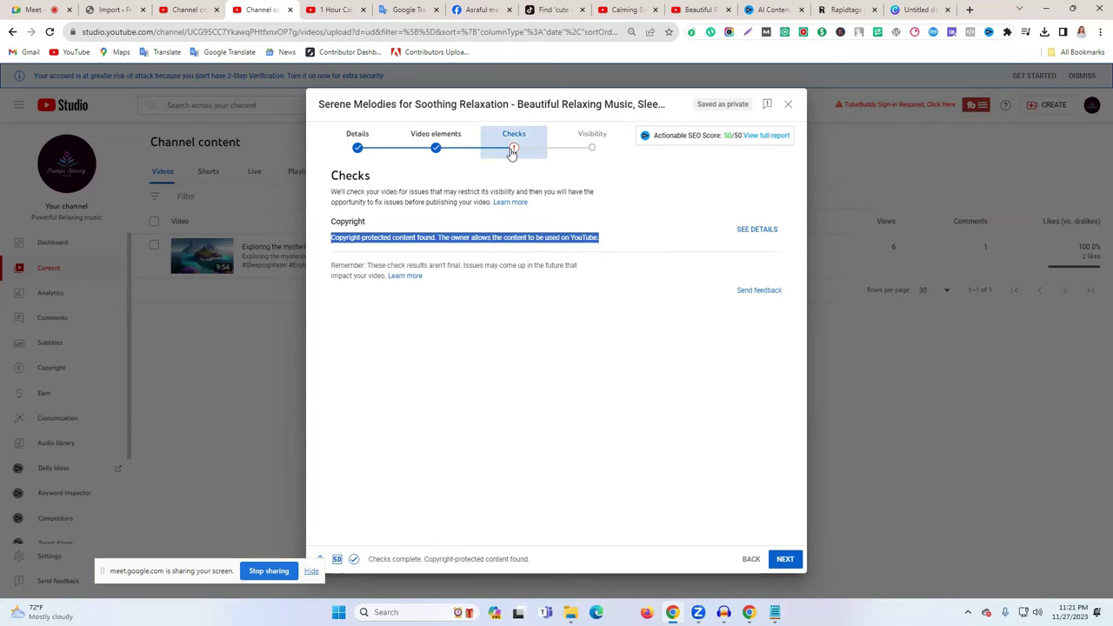
- Return to the upload's Details, view the video's watch page through its link in a new tab and close it
click(376, 151)
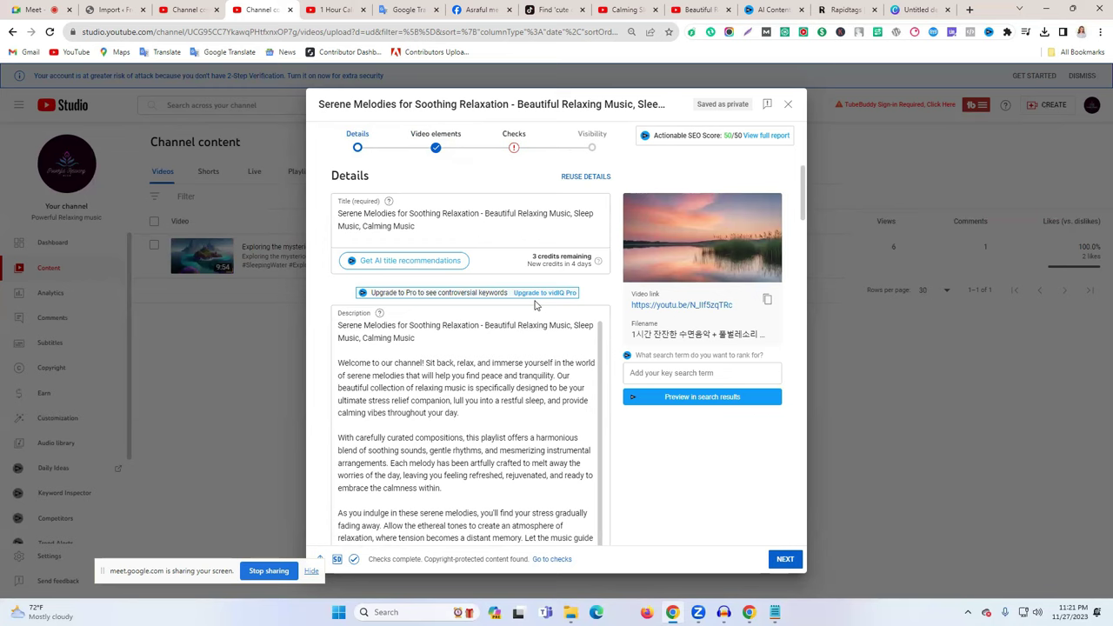
scroll(535, 305, down, 1)
right_click(682, 292)
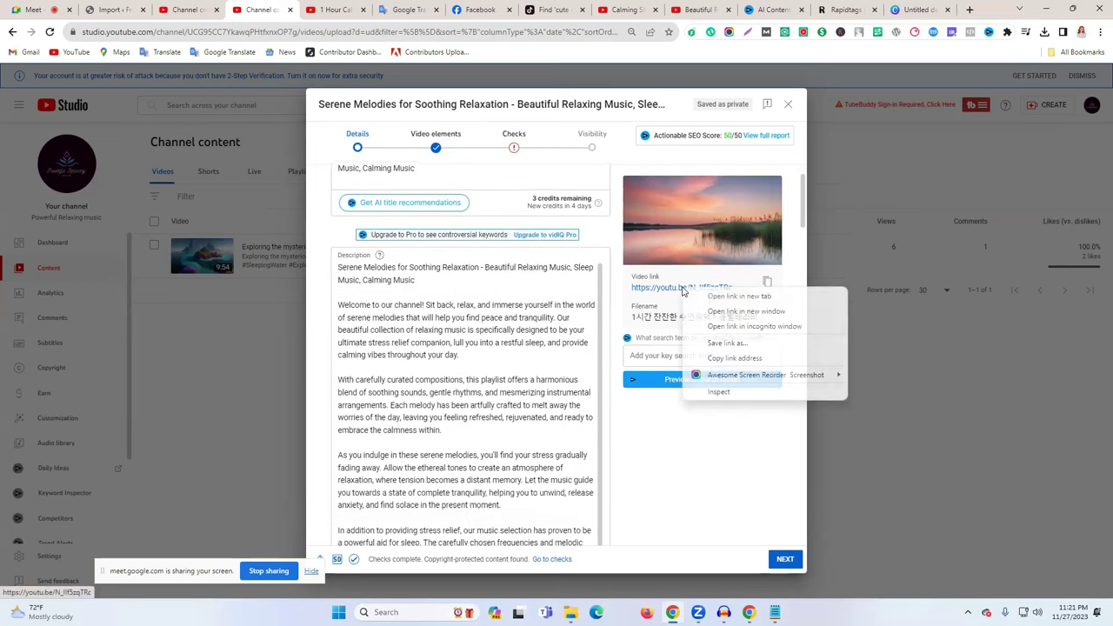
click(711, 293)
click(335, 5)
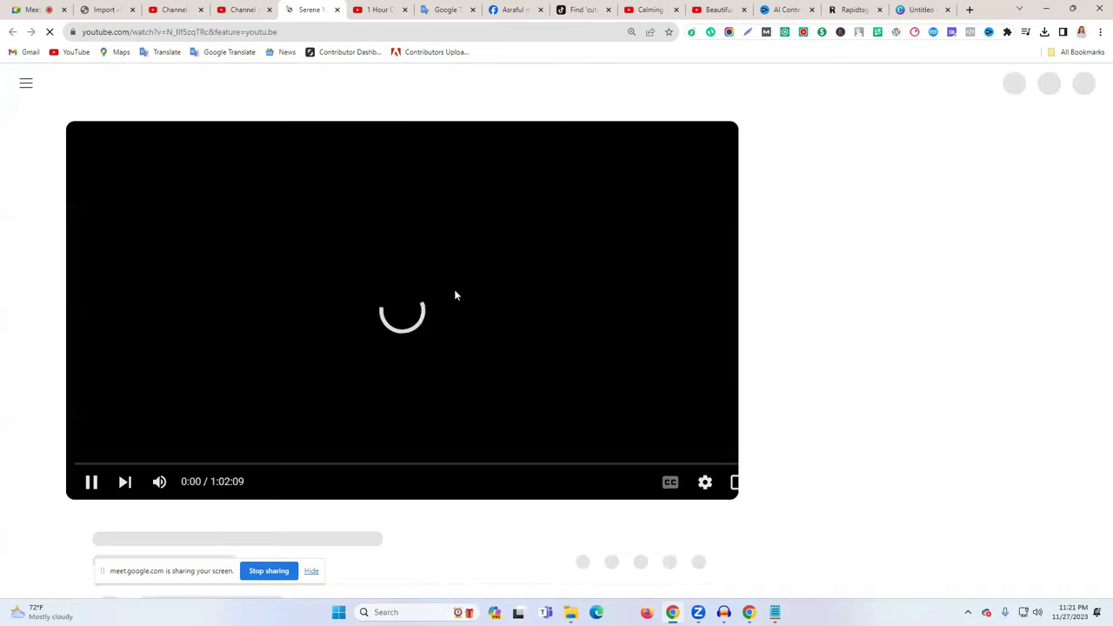
scroll(457, 301, down, 1)
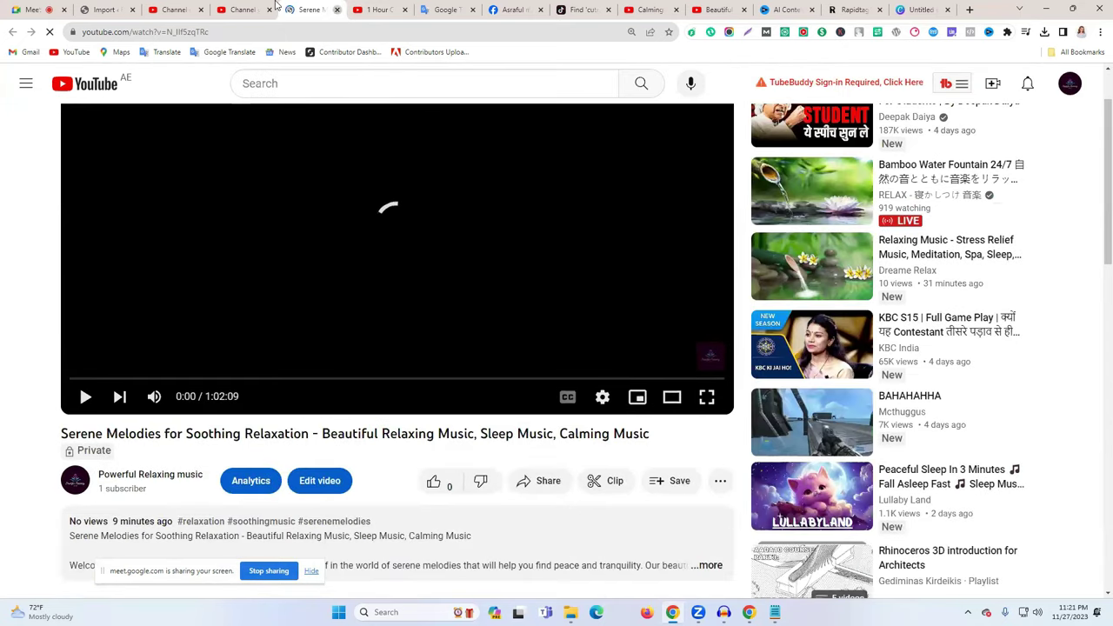
key(ctrl+w)
scroll(470, 435, down, 3)
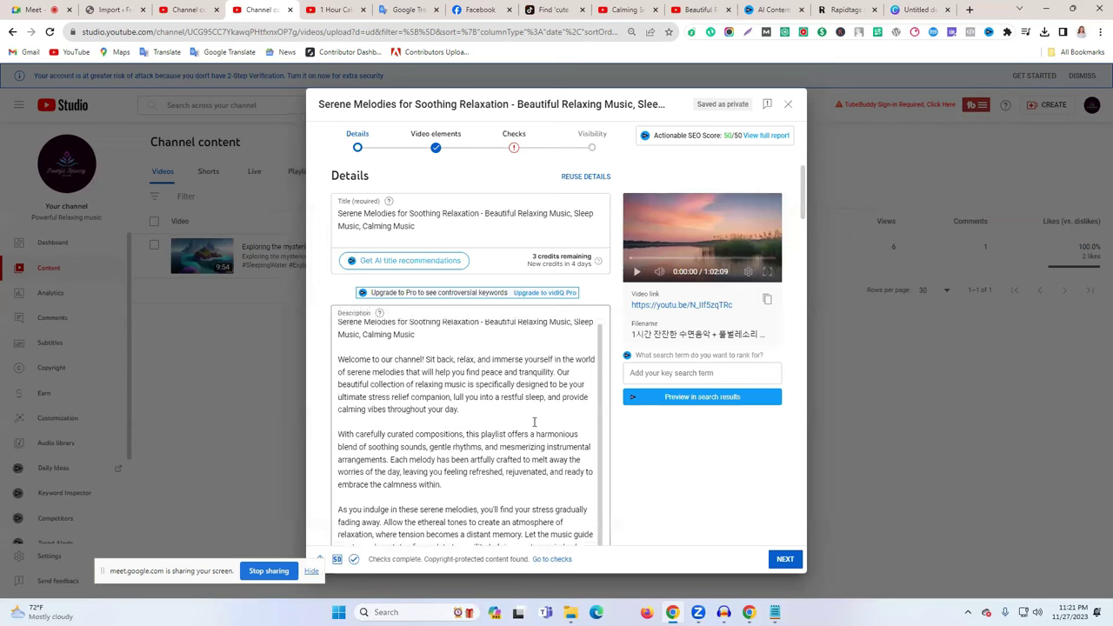
scroll(602, 436, up, 3)
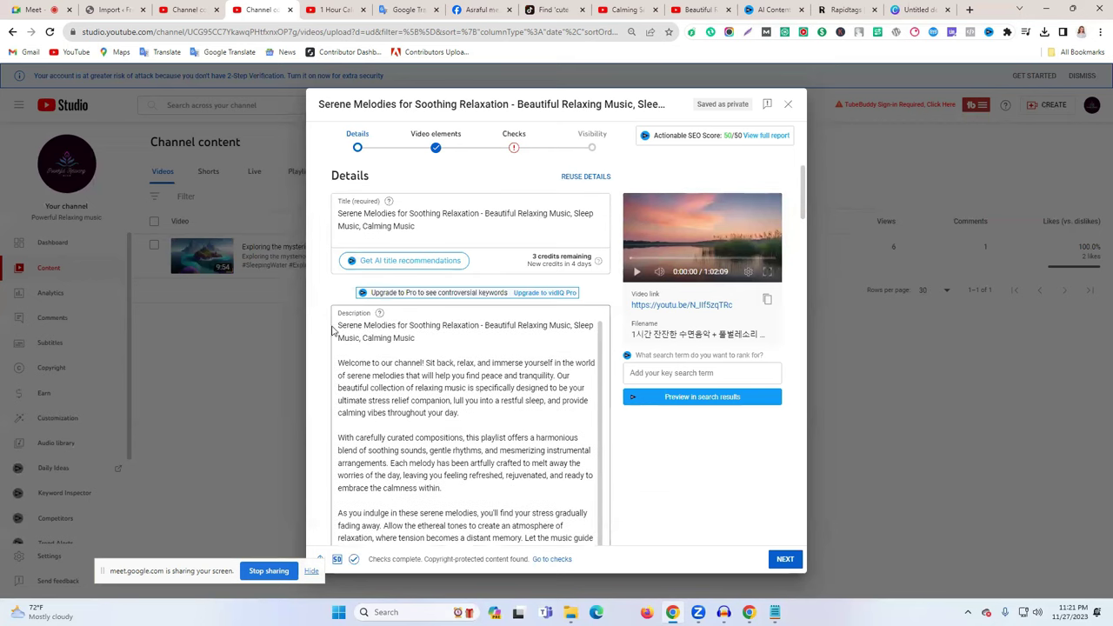
drag(339, 325, 424, 417)
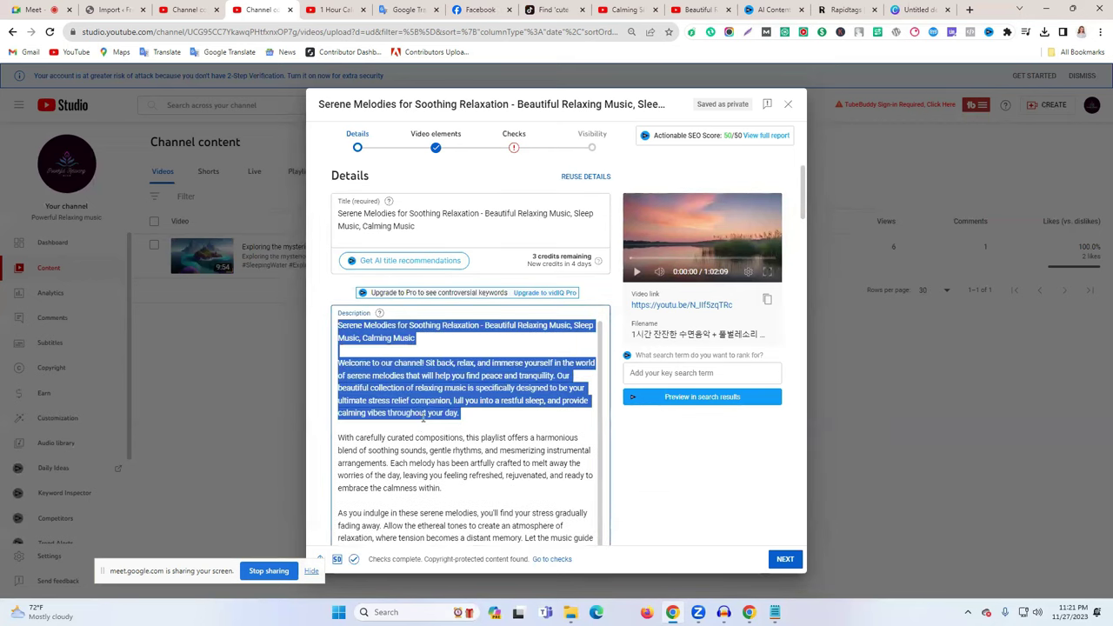
click(648, 444)
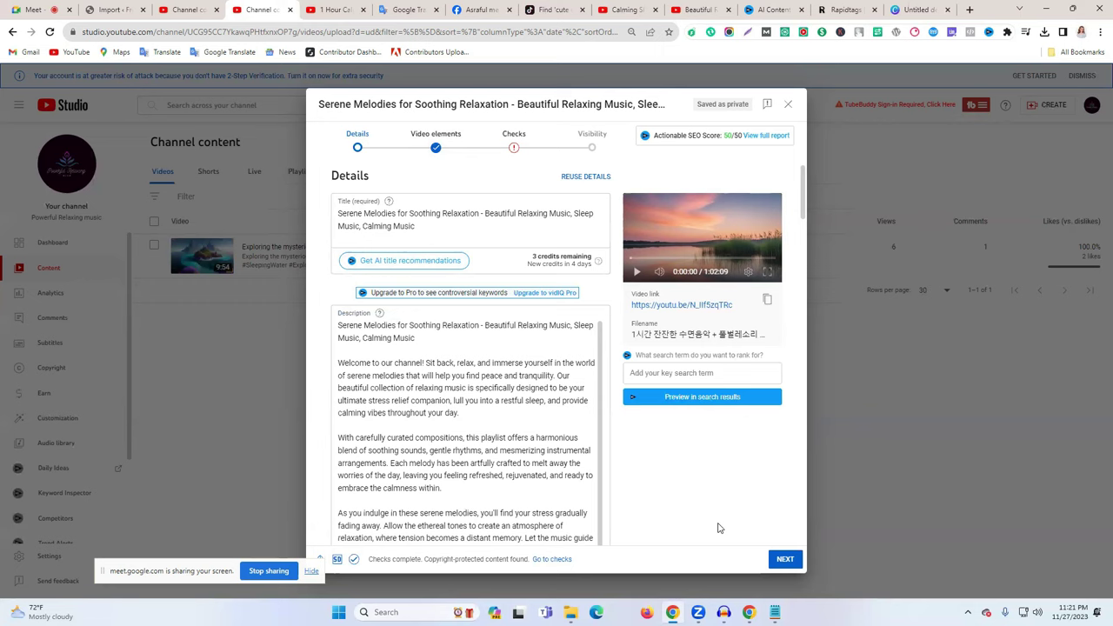
- Capture the Details page with Lightshot, outline the title and description with a red rectangle, upload the image and return to the upload
triple_click(351, 220)
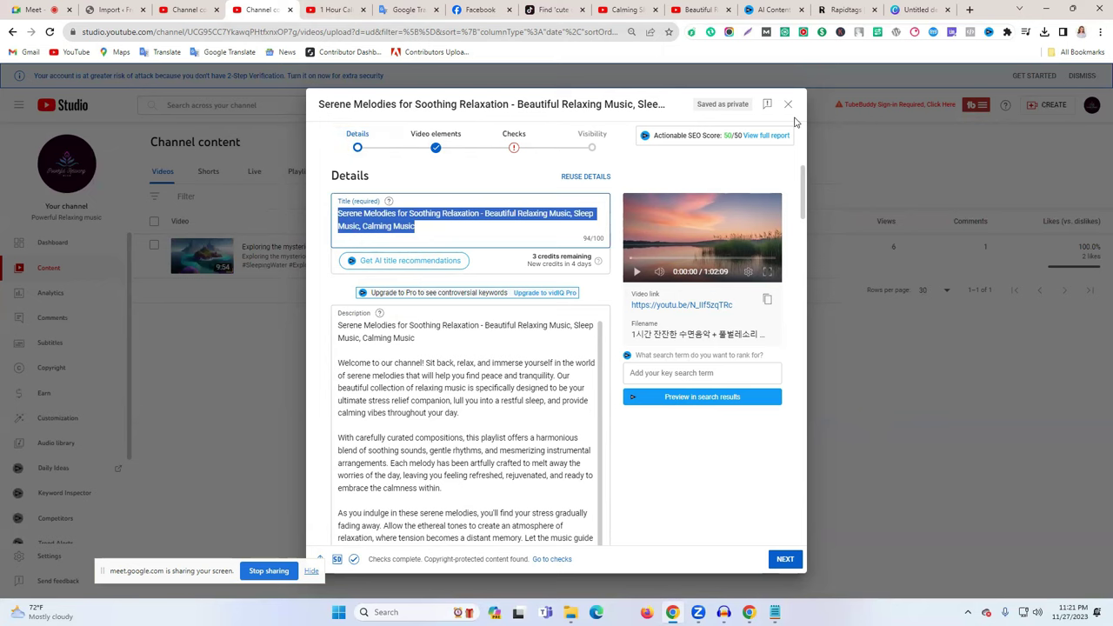
click(765, 33)
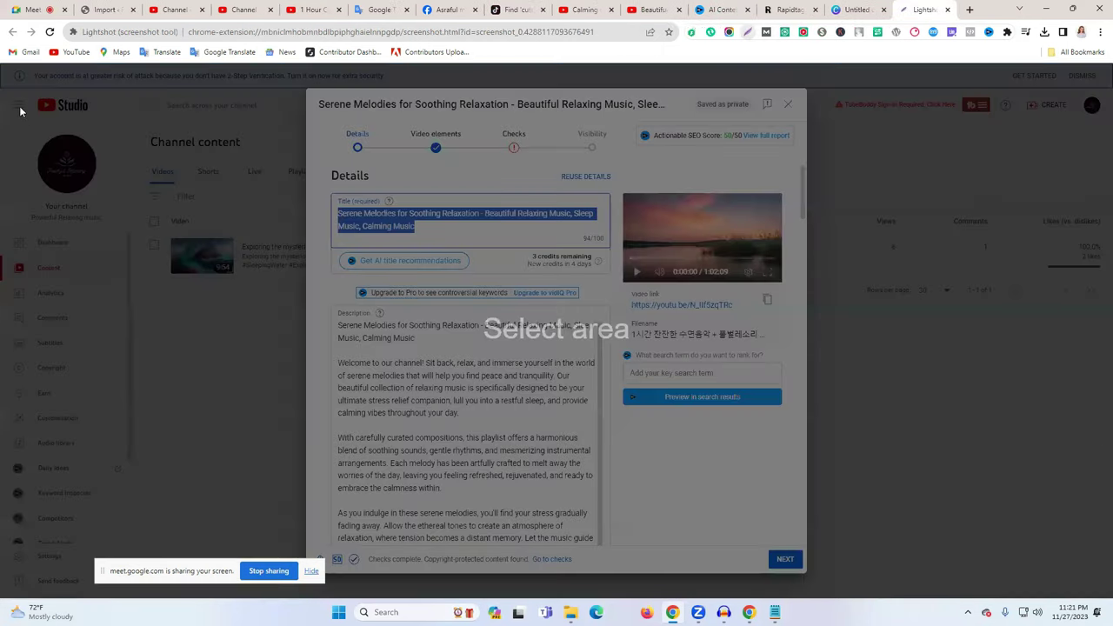
drag(5, 79, 1096, 608)
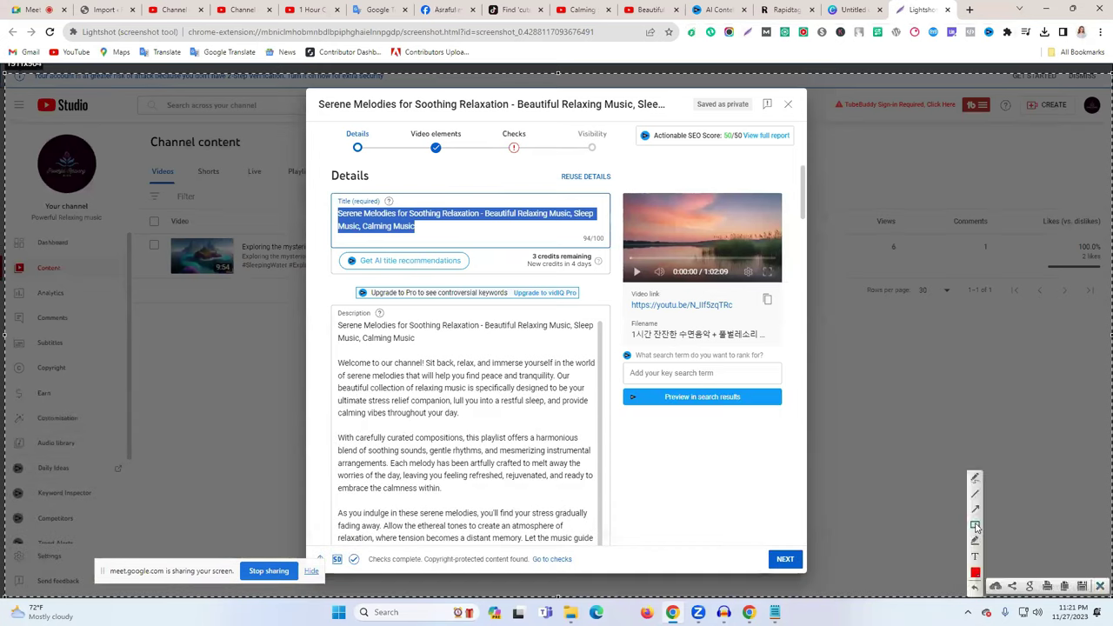
mouse_move(334, 193)
mouse_down()
mouse_move(551, 452)
mouse_move(609, 544)
mouse_move(600, 540)
mouse_up()
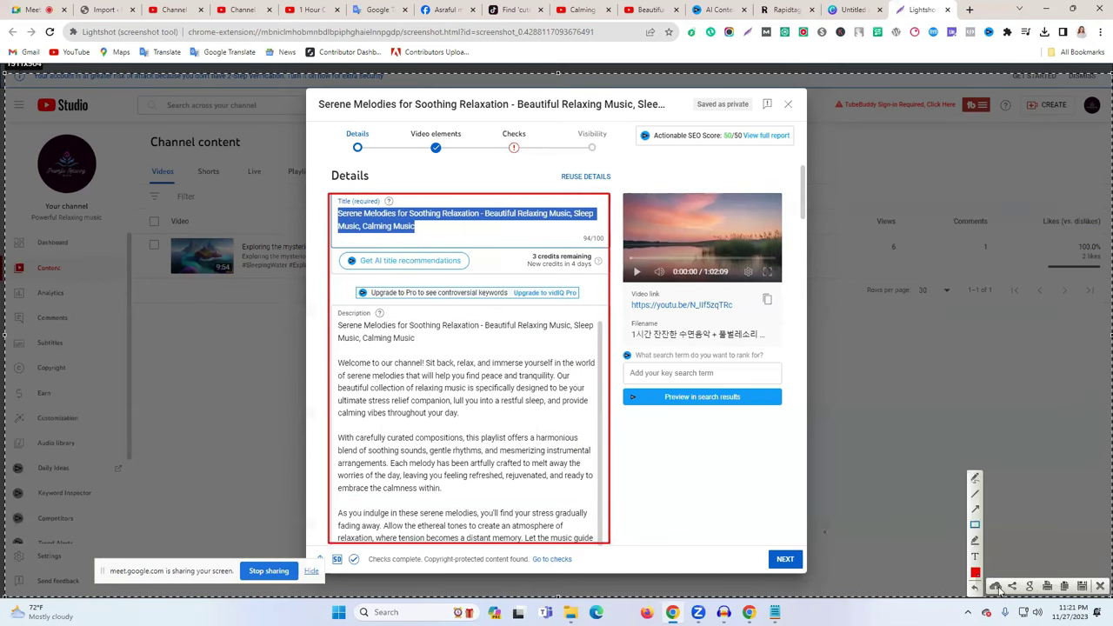
key(ctrl+shift+Tab)
click(275, 9)
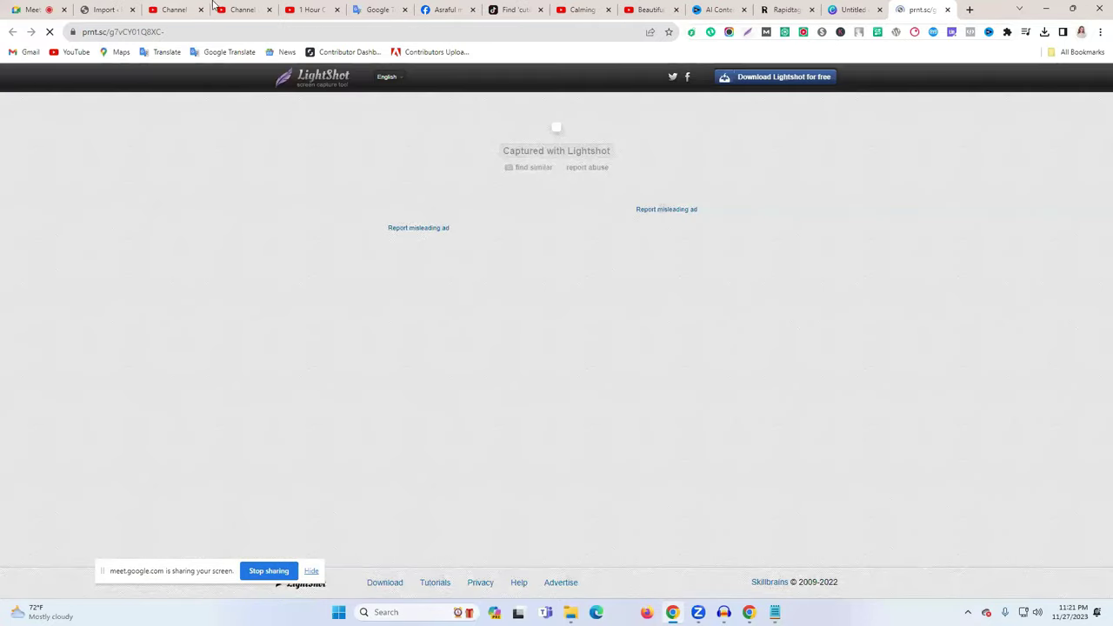
click(244, 7)
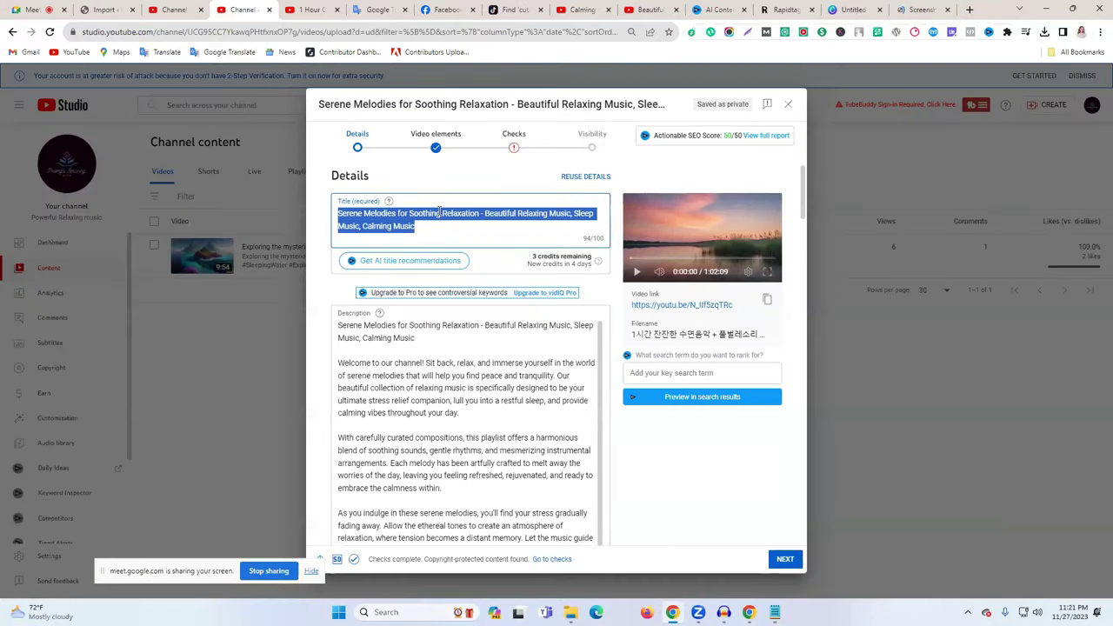
- Clear the video's title and its entire description
key(BackSpace)
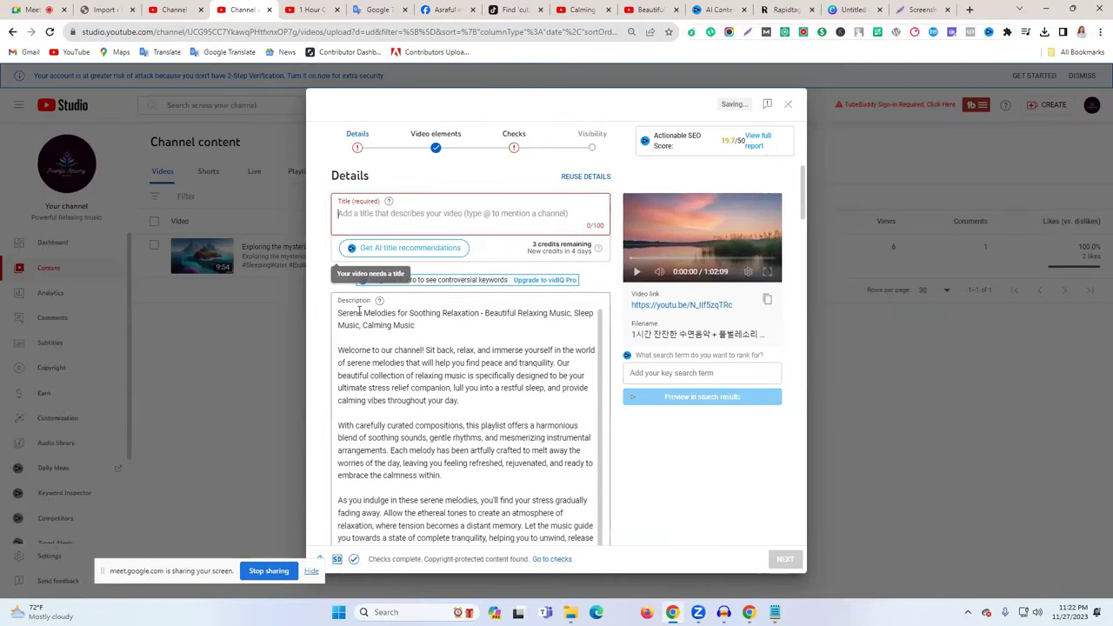
drag(339, 312, 565, 552)
scroll(567, 510, down, 5)
scroll(568, 510, up, 4)
scroll(568, 510, up, 3)
key(BackSpace)
scroll(491, 448, up, 2)
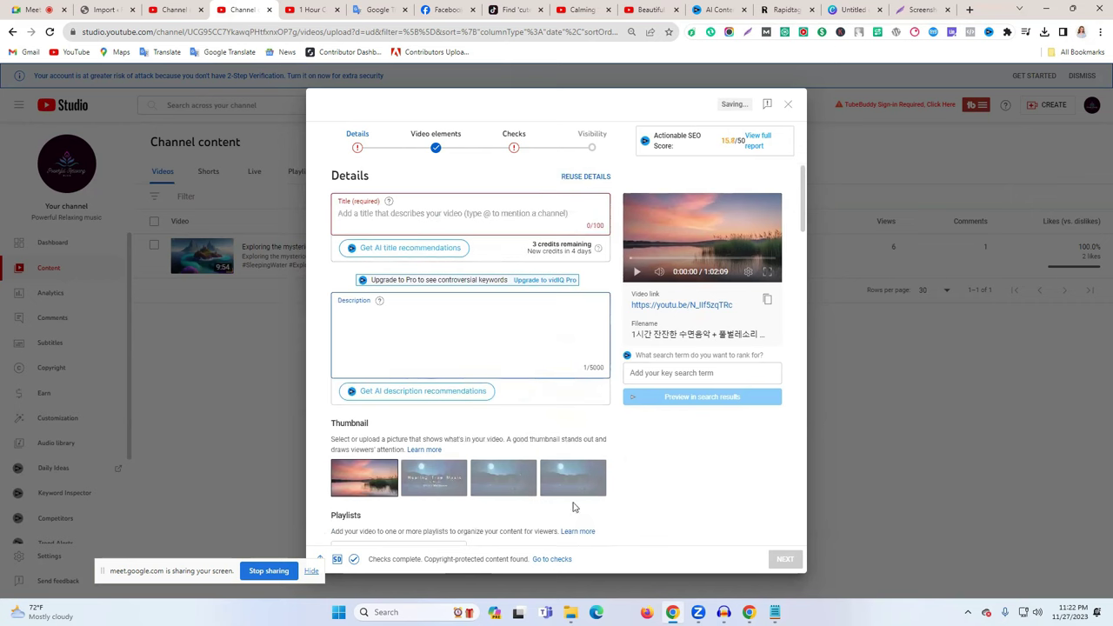
- Capture the Details page with the empty title and description in Lightshot and upload the screenshot to prnt.sc
click(749, 35)
drag(5, 73, 1111, 597)
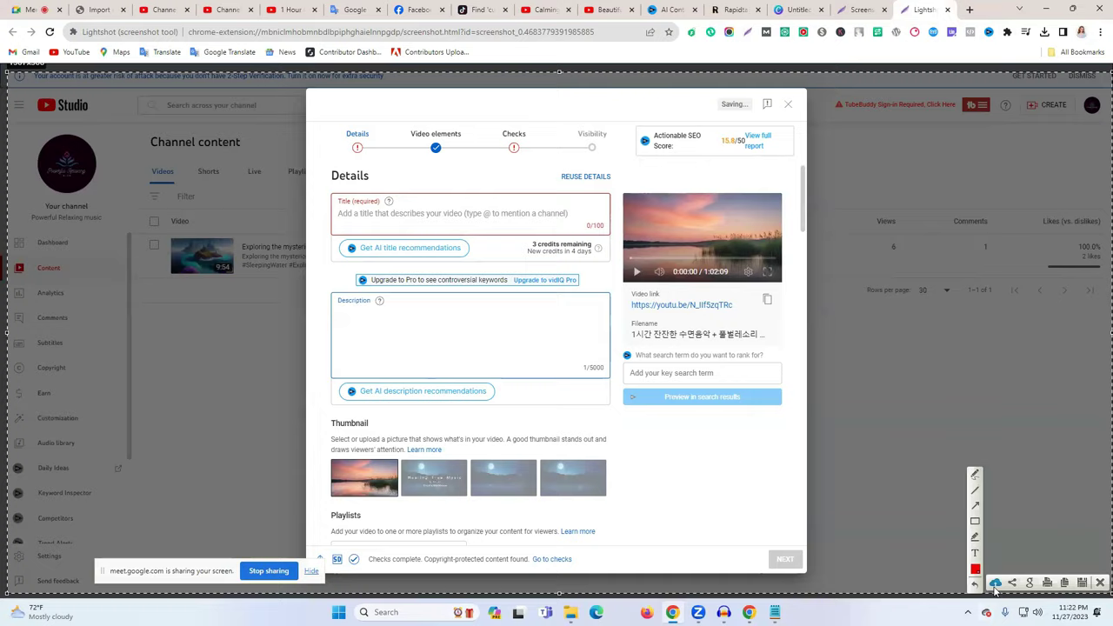
click(996, 583)
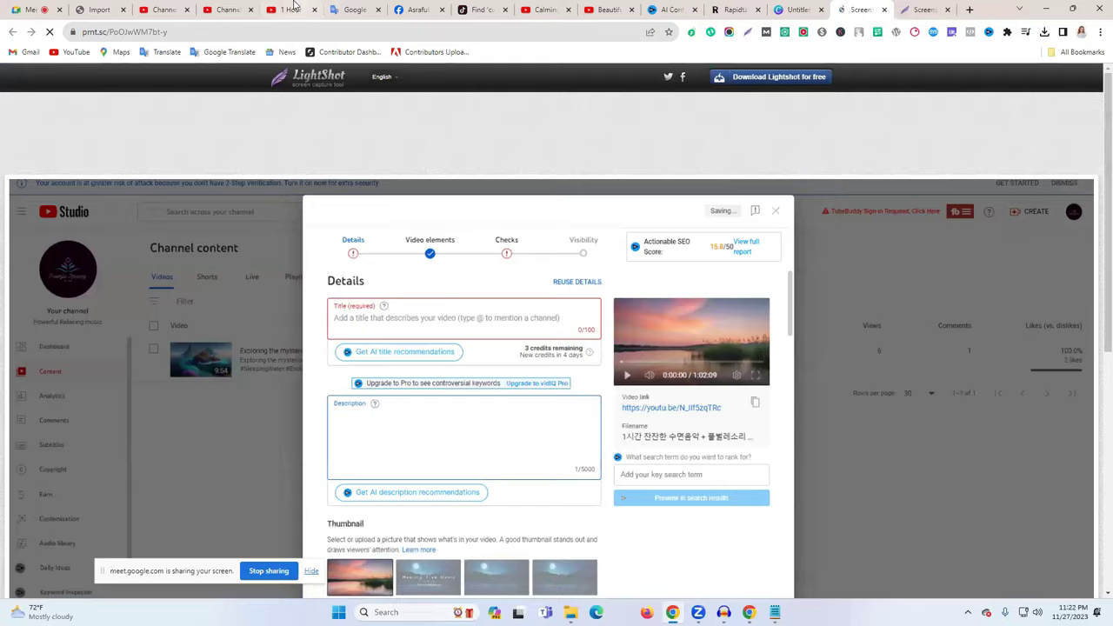
- Return to the upload and restore its cleared title and description
click(289, 9)
click(226, 9)
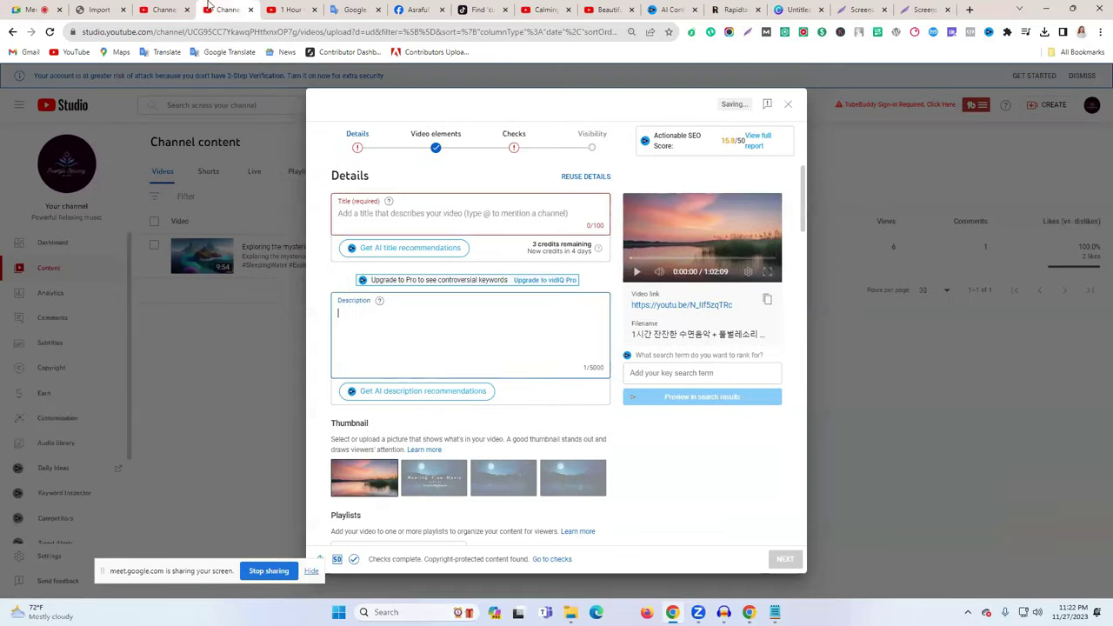
key(ctrl+z)
click(446, 219)
key(ctrl+z)
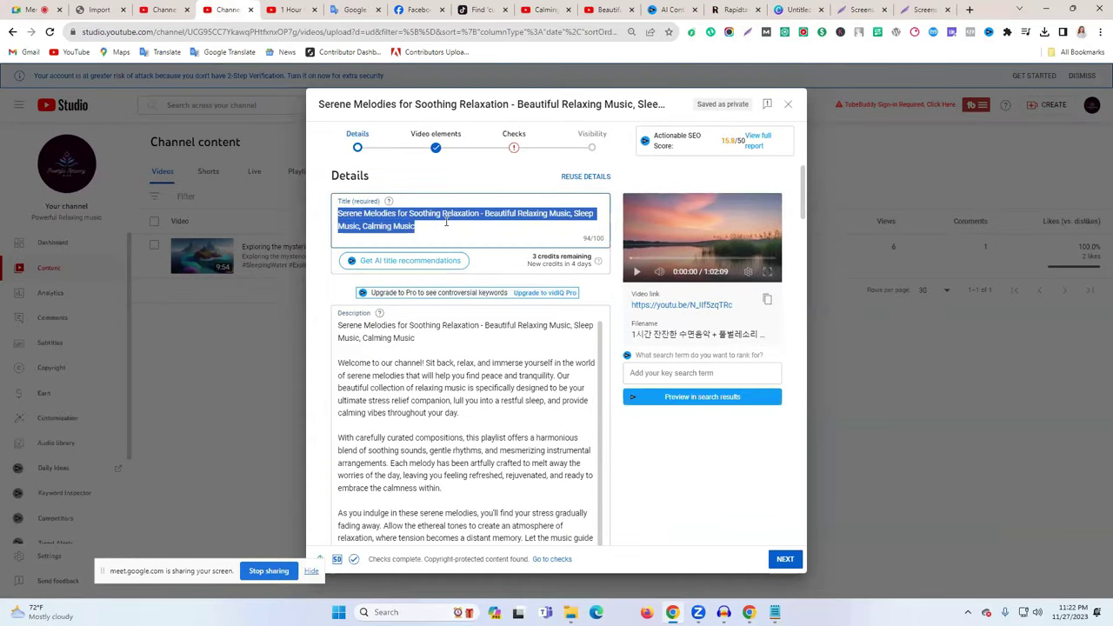
scroll(478, 341, down, 2)
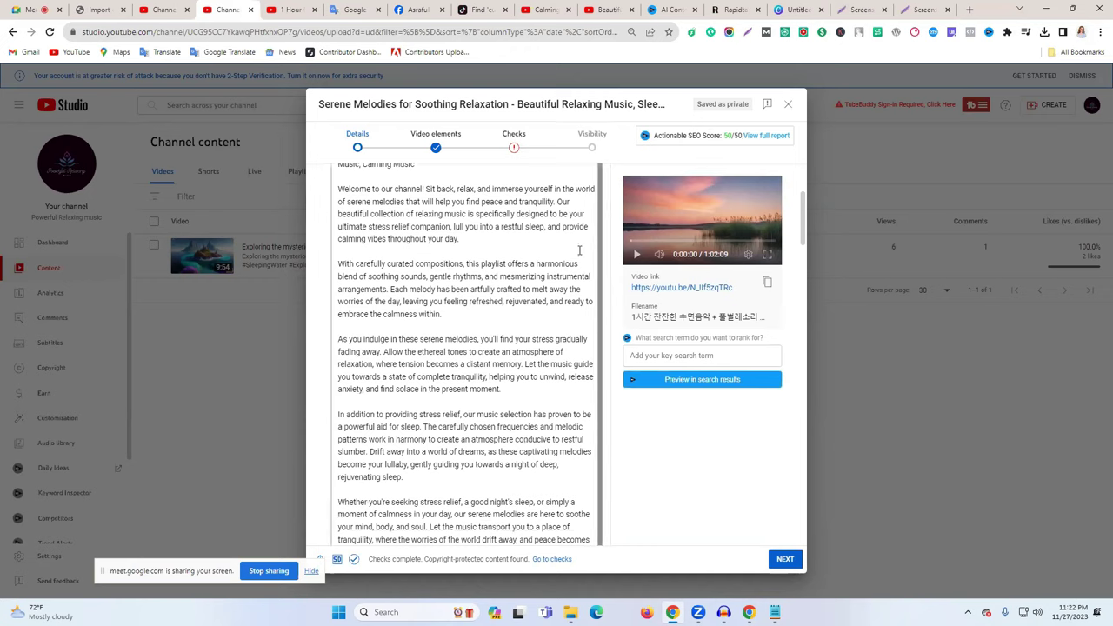
scroll(514, 296, up, 2)
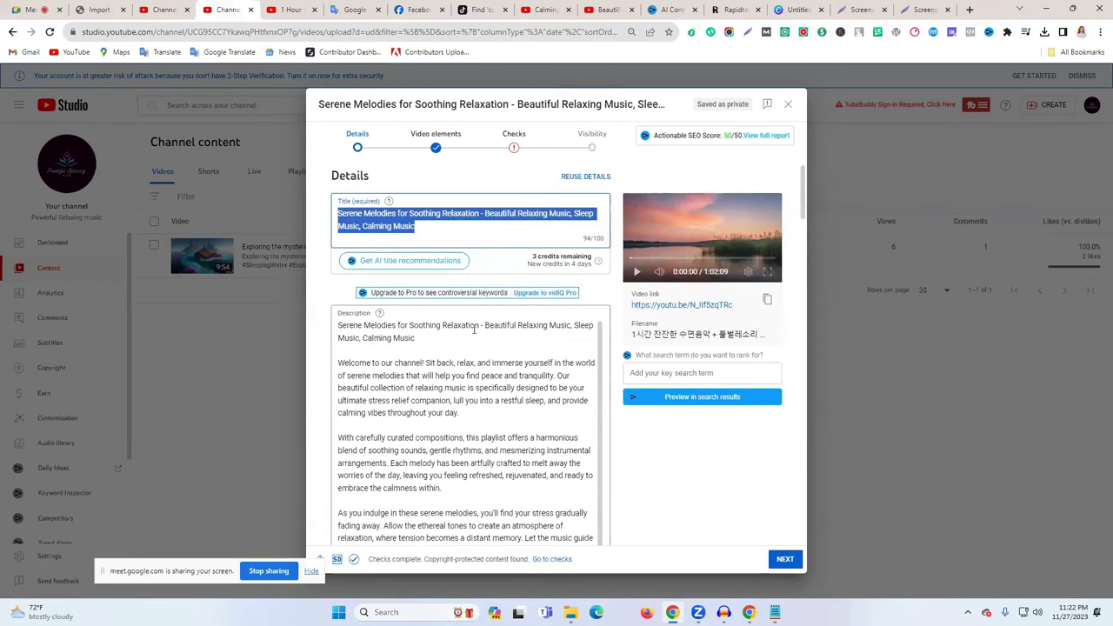
- Remove the title line from the start of the description, close the upload as a draft and reopen it for editing
click(365, 339)
triple_click(363, 327)
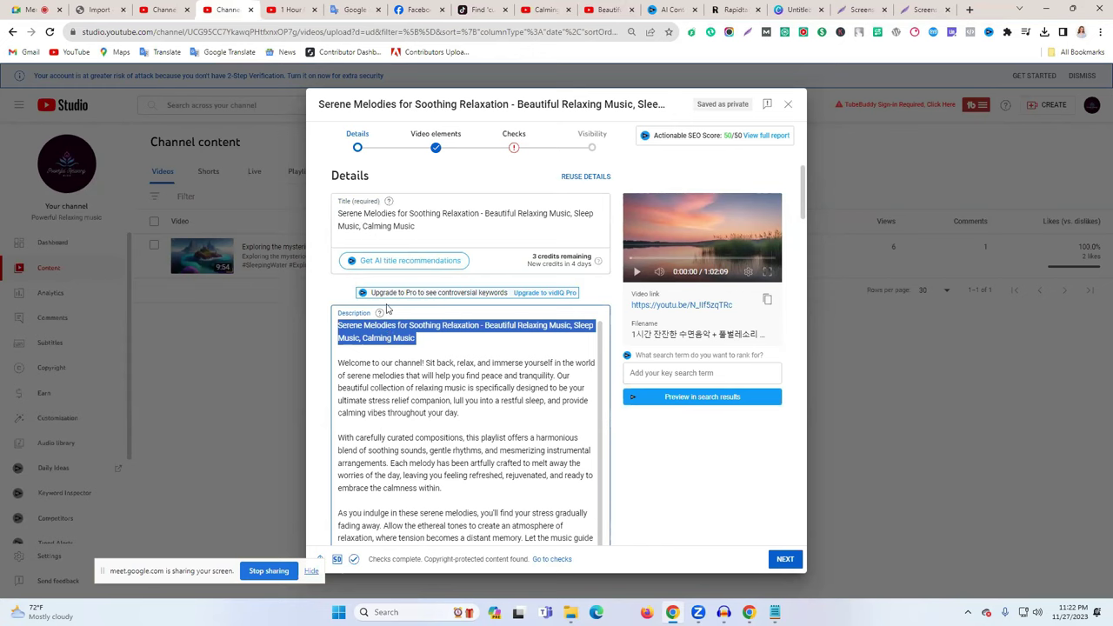
key(BackSpace)
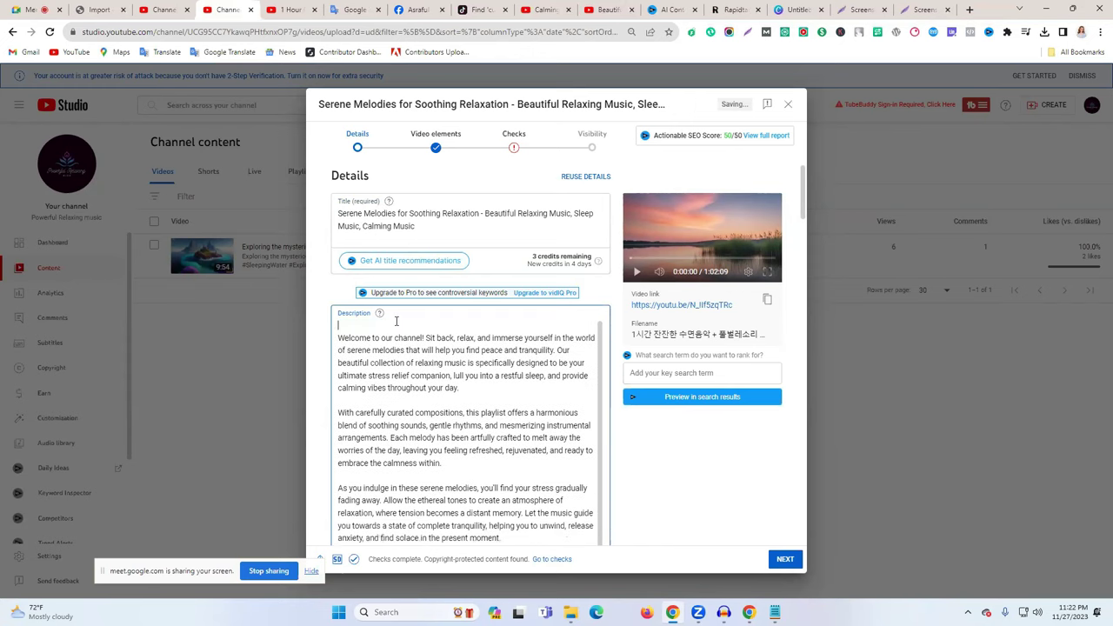
click(788, 103)
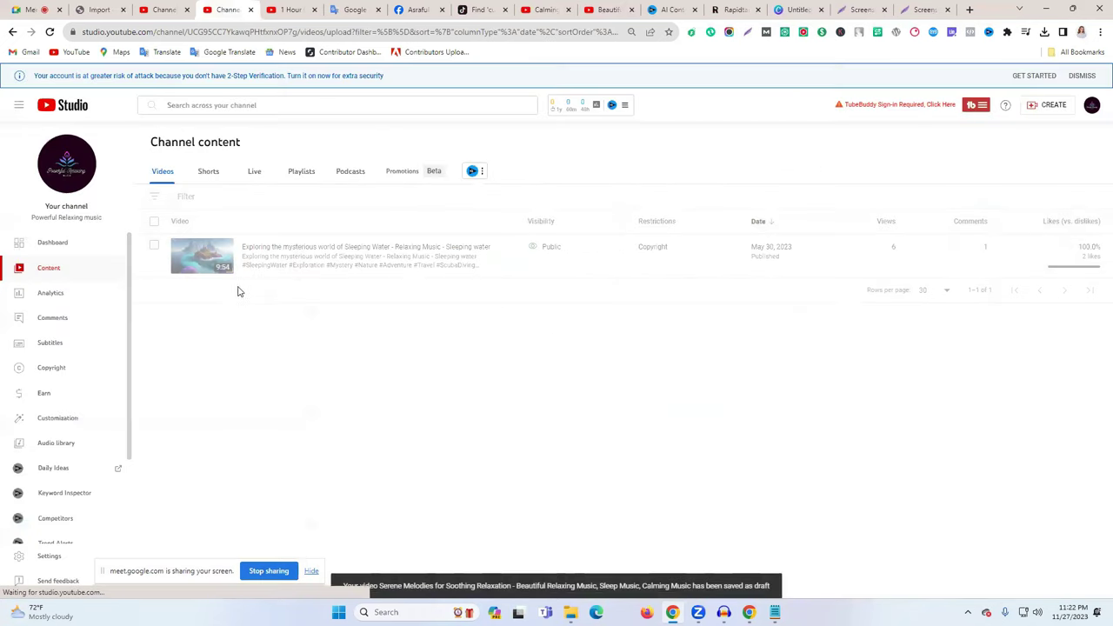
click(249, 266)
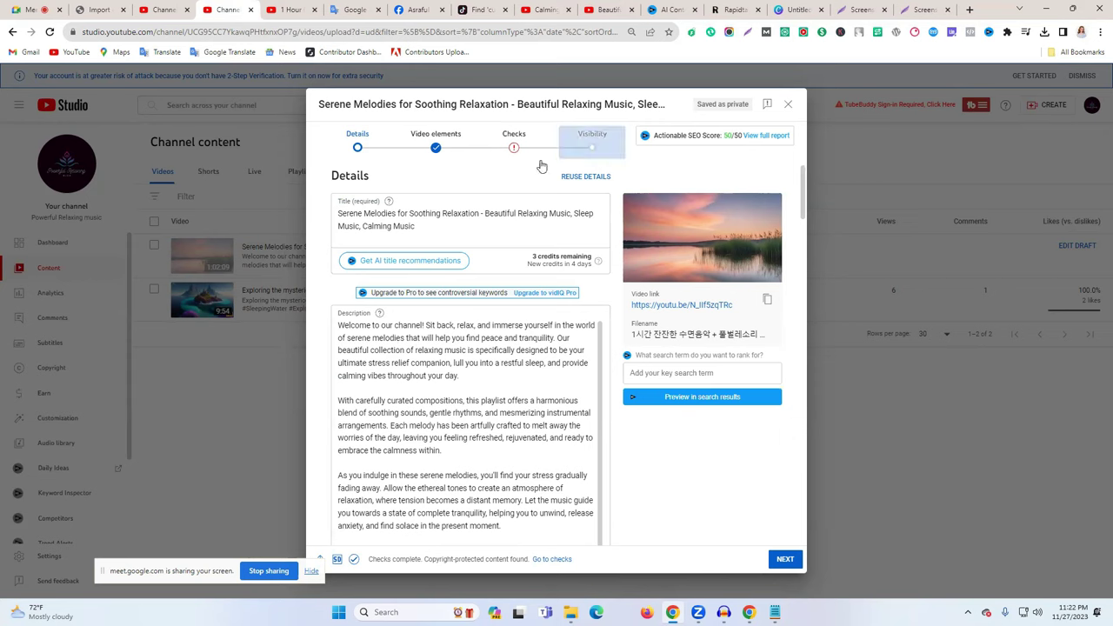
- Copy the video title to the start of the description followed by a blank line, and delete that line again
triple_click(411, 217)
key(ctrl+c)
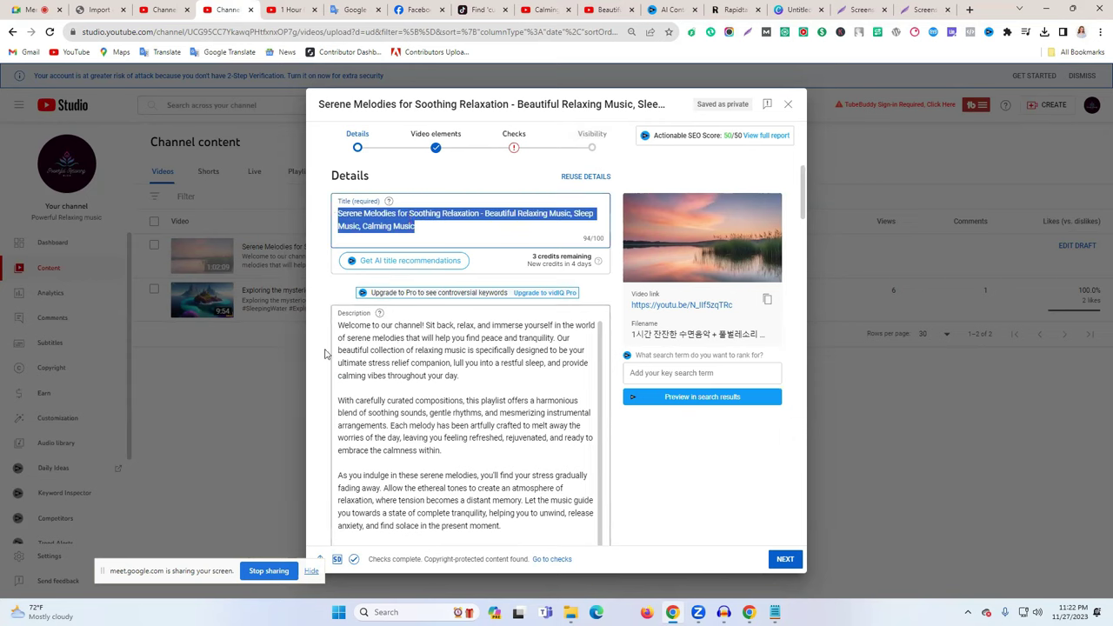
click(338, 325)
key(ctrl+v)
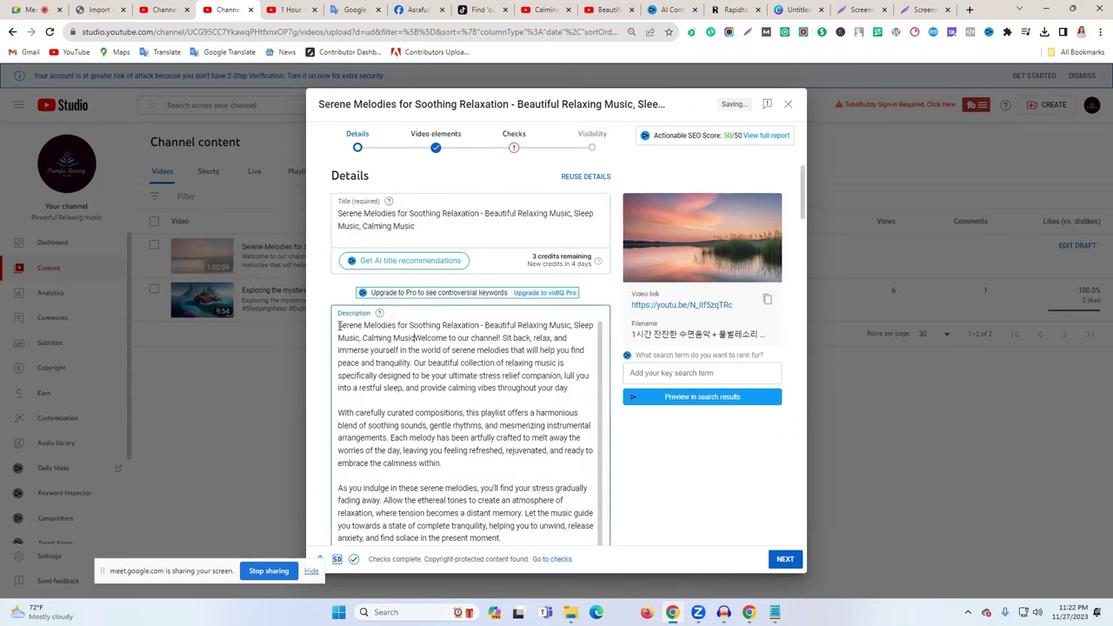
key(Return)
key(Return)
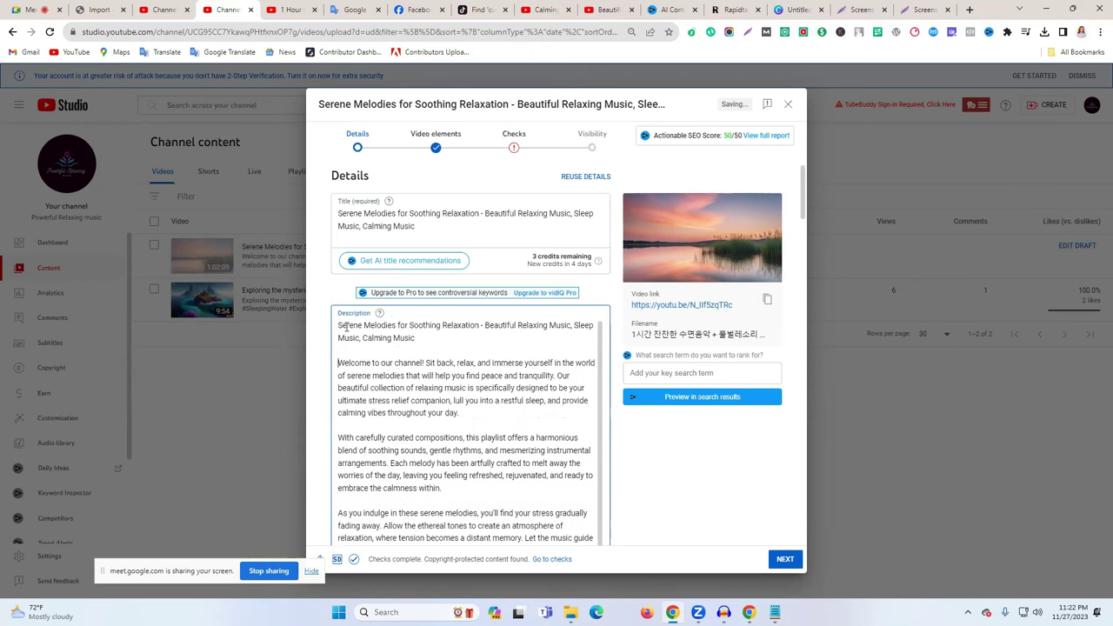
triple_click(397, 331)
key(BackSpace)
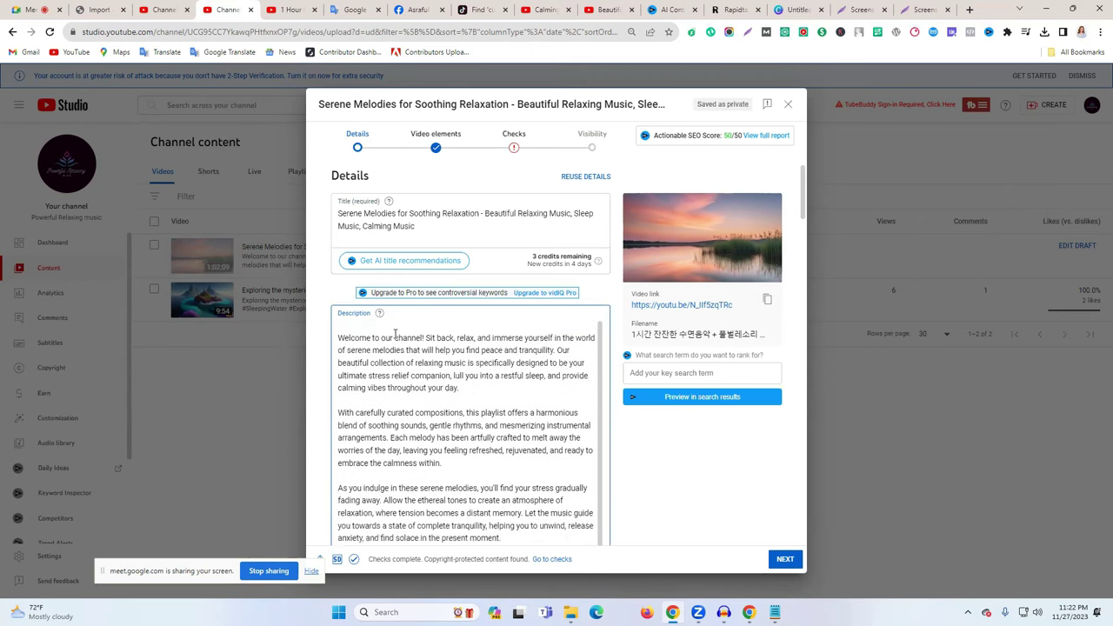
- Copy all the video's tags, delete them all, close the upload as a draft and reopen it
scroll(509, 368, down, 10)
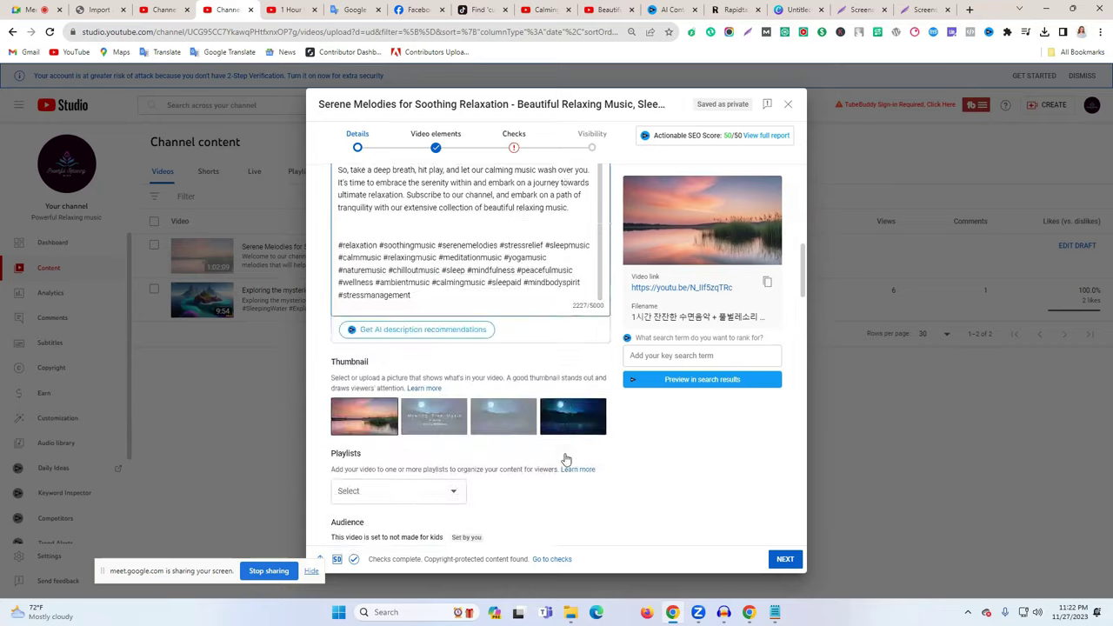
scroll(574, 447, down, 10)
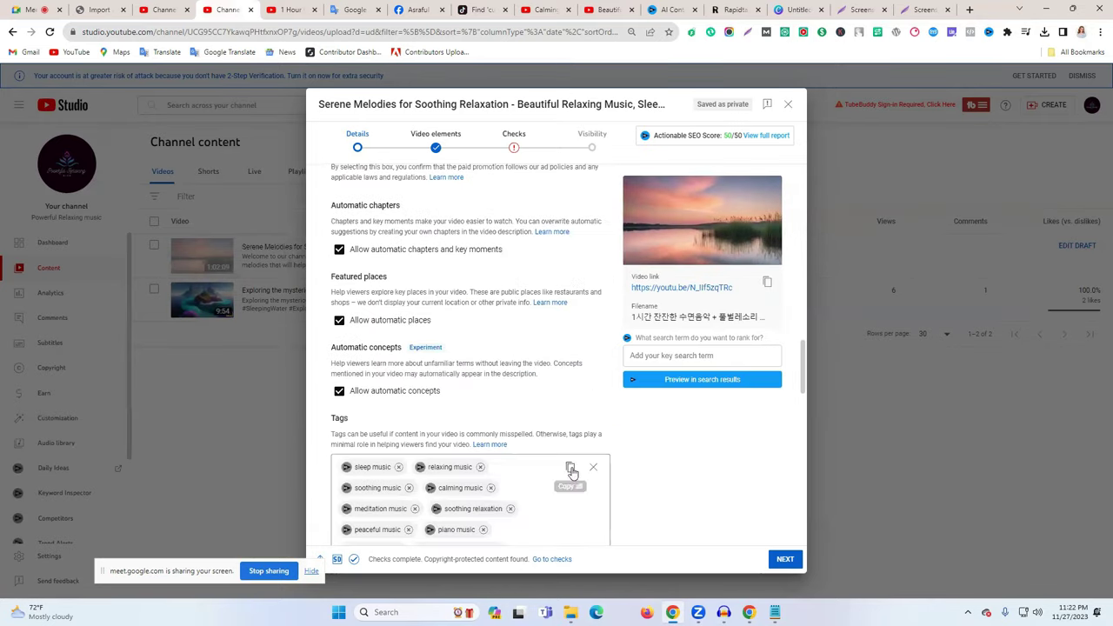
click(571, 461)
scroll(592, 471, up, 10)
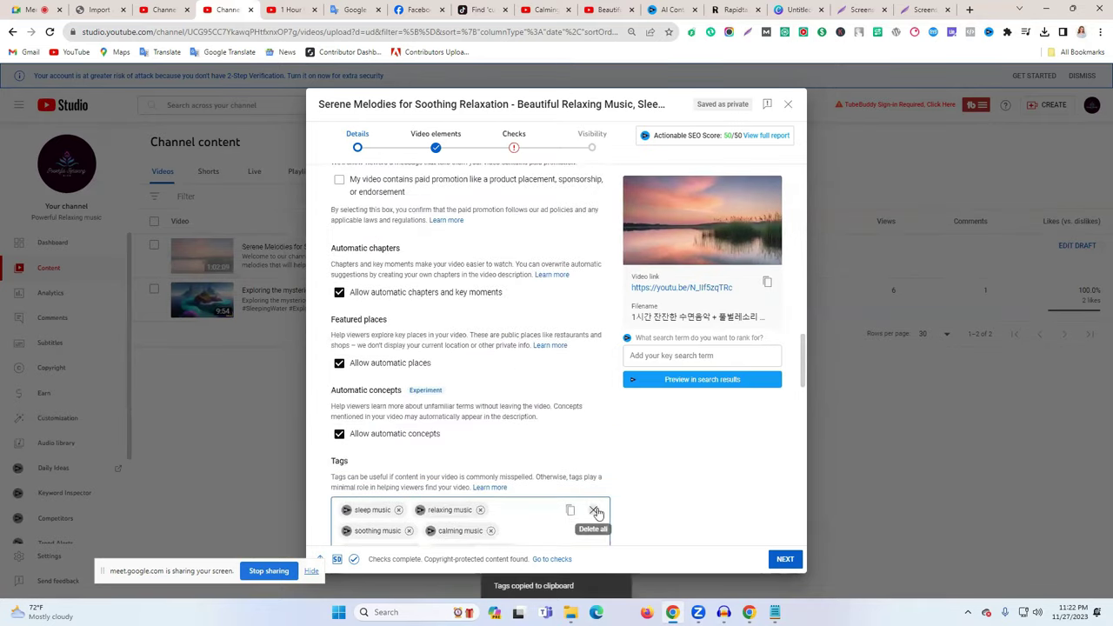
scroll(604, 476, up, 10)
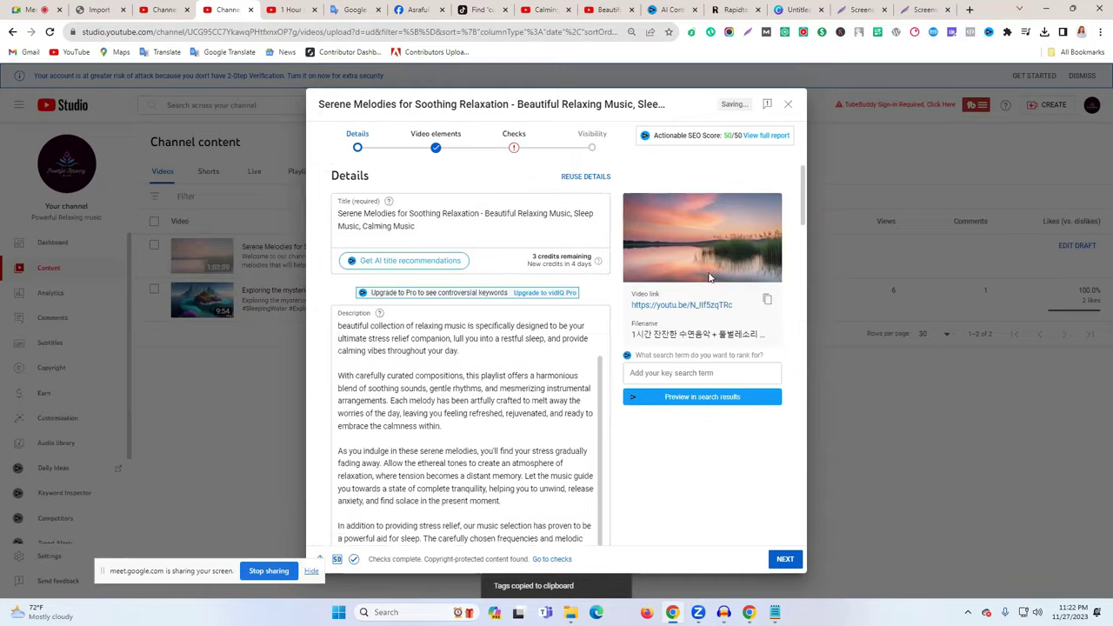
scroll(526, 422, down, 15)
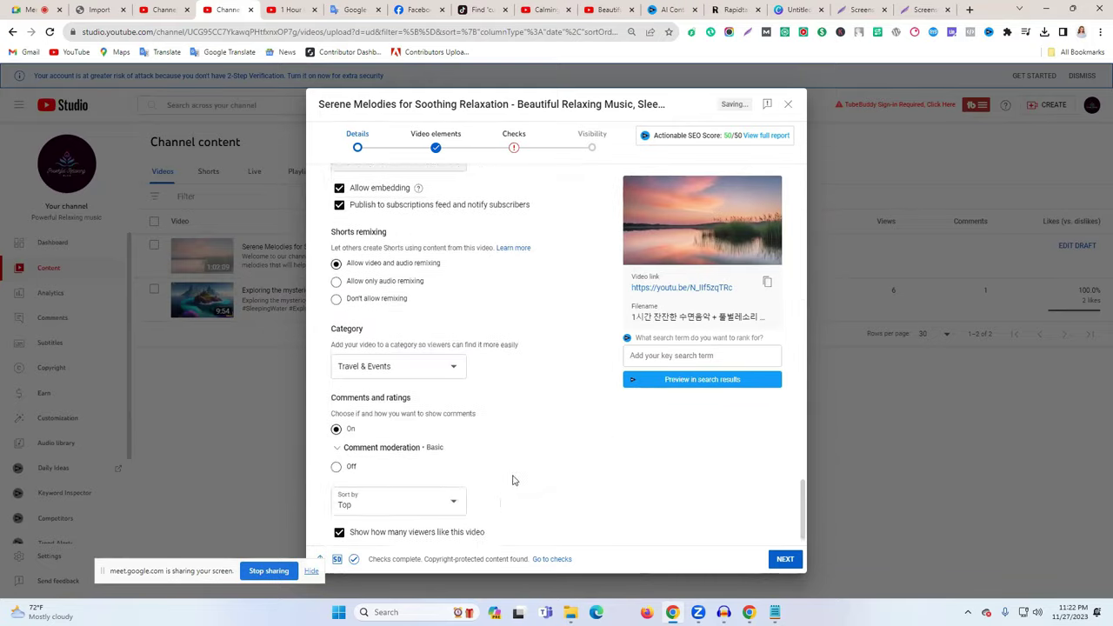
click(787, 105)
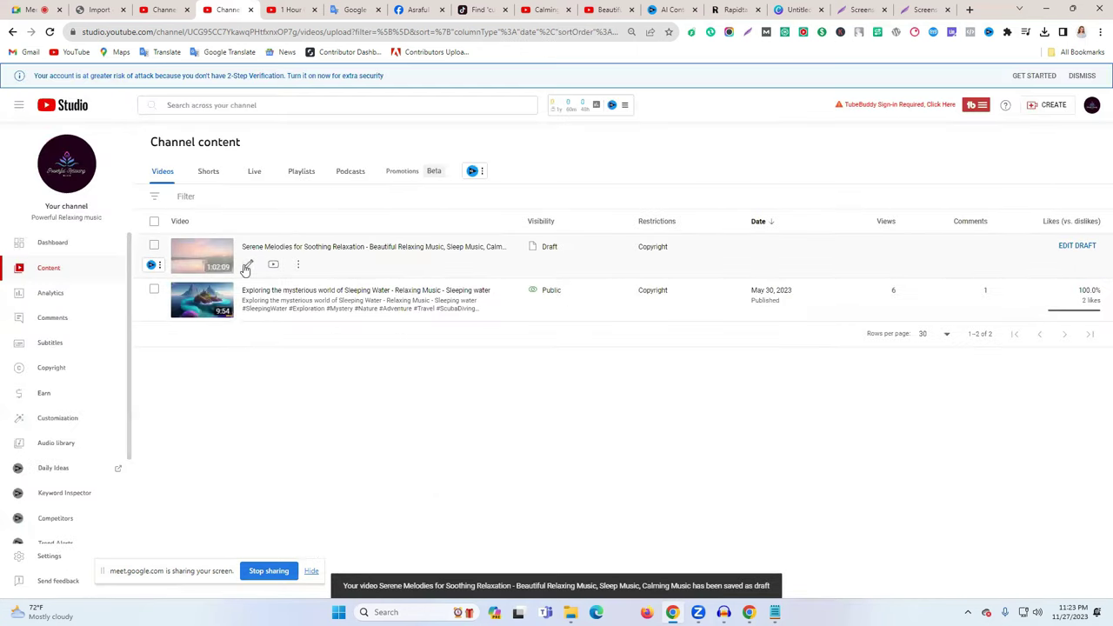
click(248, 264)
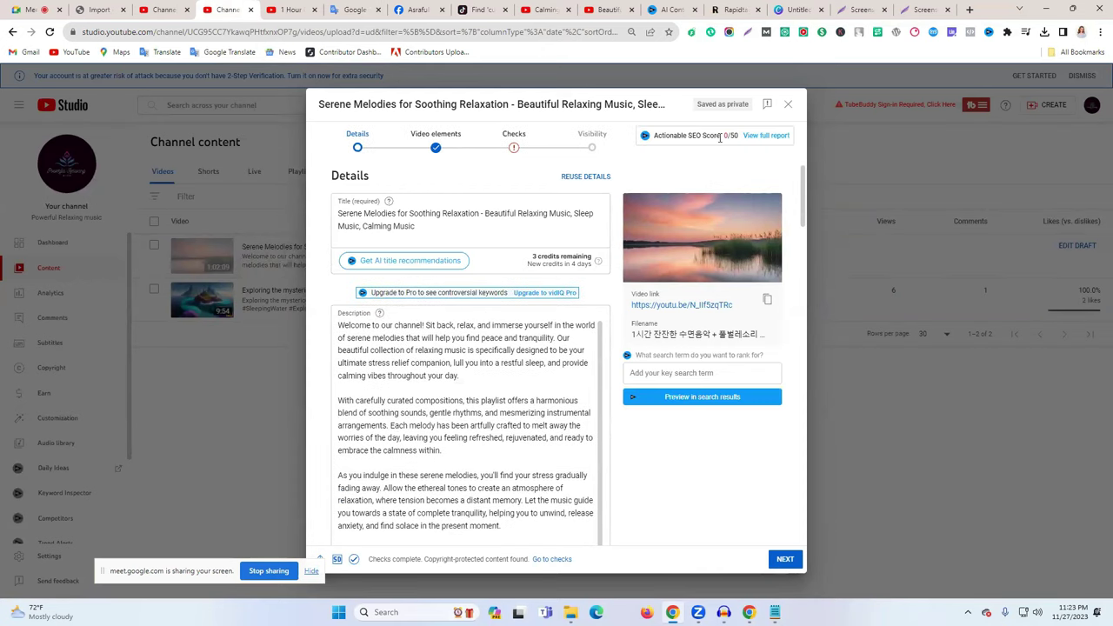
- Capture the Details page with Lightshot, upload the image, view the earlier screenshots and return to the upload
click(747, 32)
drag(2, 76, 1111, 598)
key(ctrl+shift+Tab)
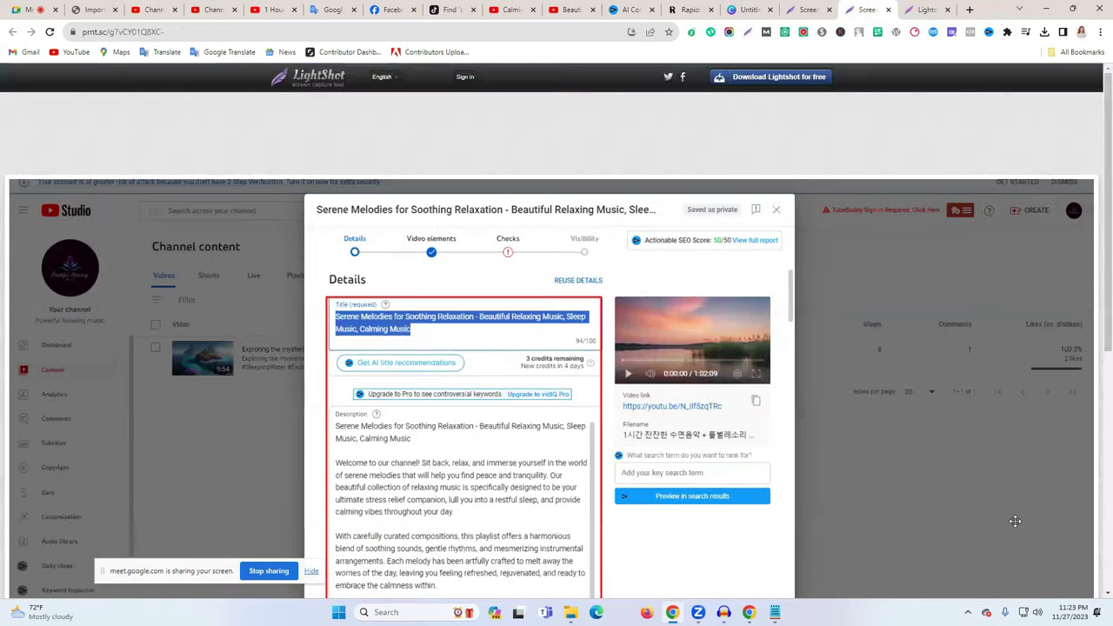
click(808, 10)
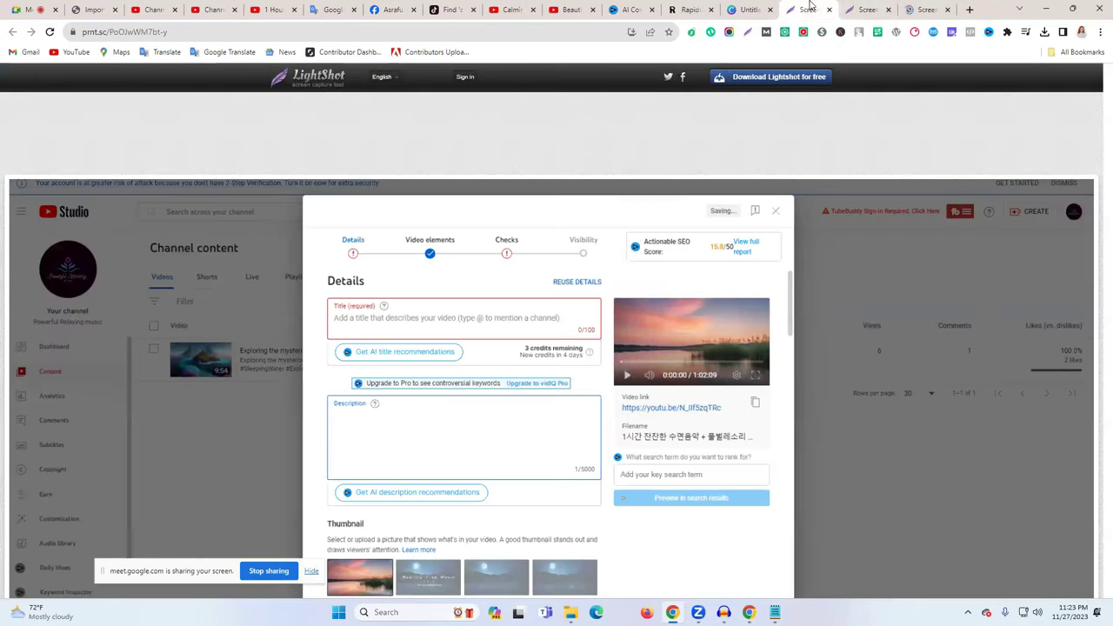
click(213, 10)
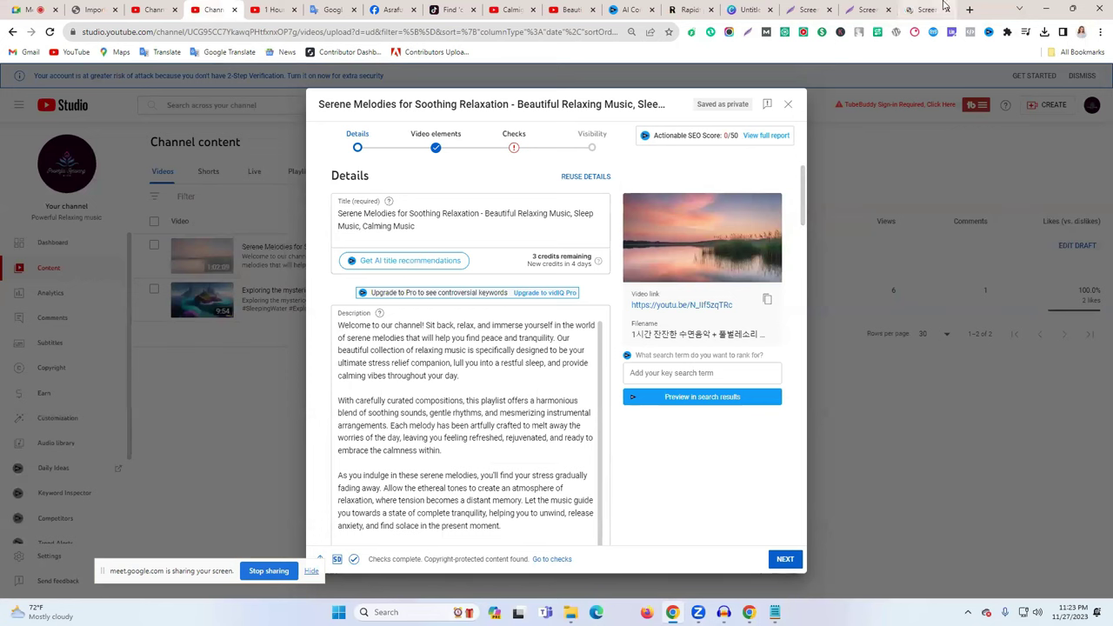
- Paste the copied tags back into the video's empty Tags field
scroll(591, 345, down, 15)
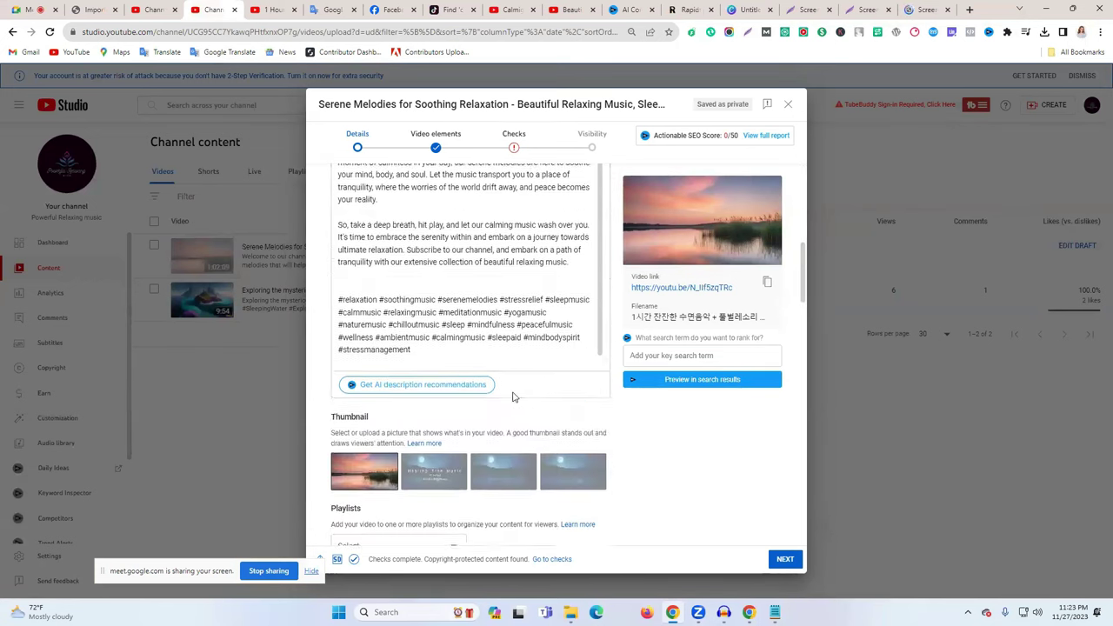
scroll(467, 417, down, 5)
click(412, 295)
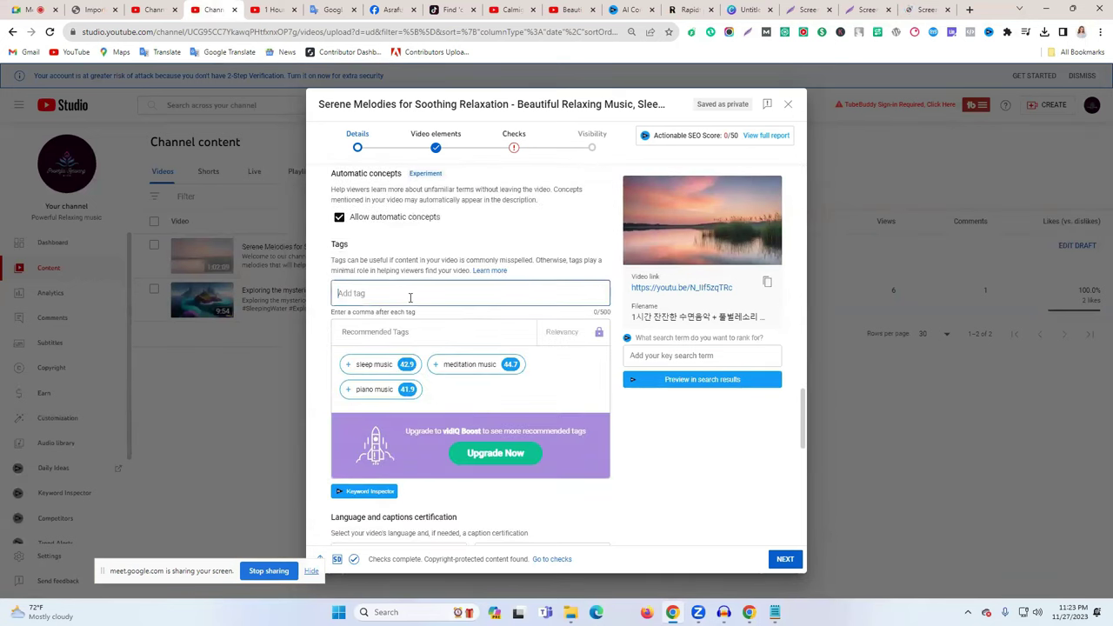
key(ctrl+v)
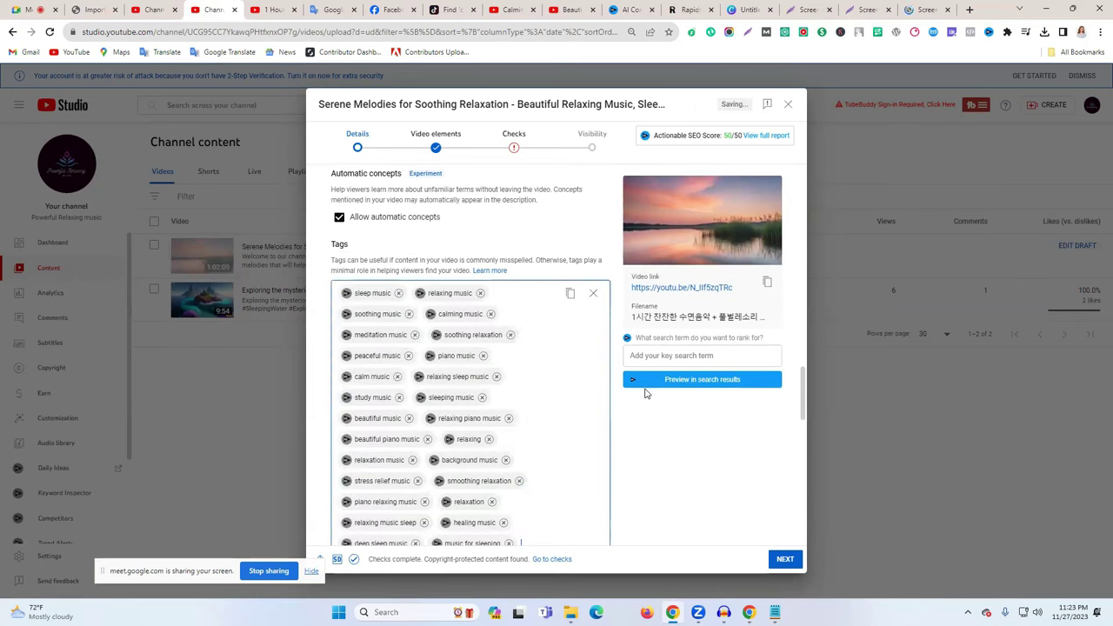
- Copy the whole video title and insert it as the first line of the description
scroll(499, 322, up, 10)
scroll(491, 331, up, 10)
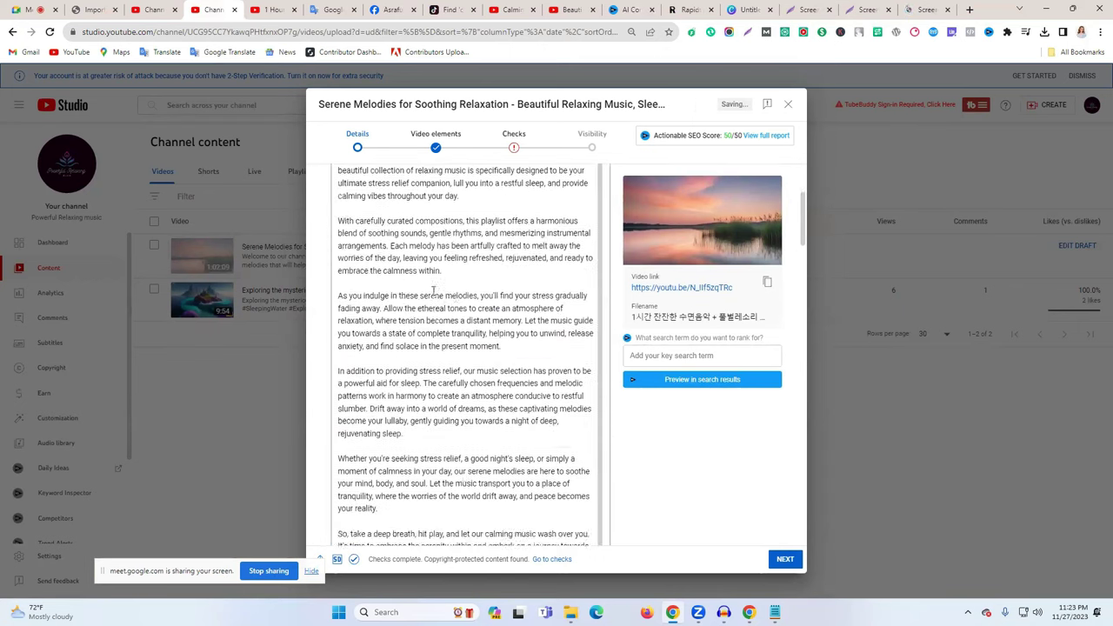
double_click(350, 213)
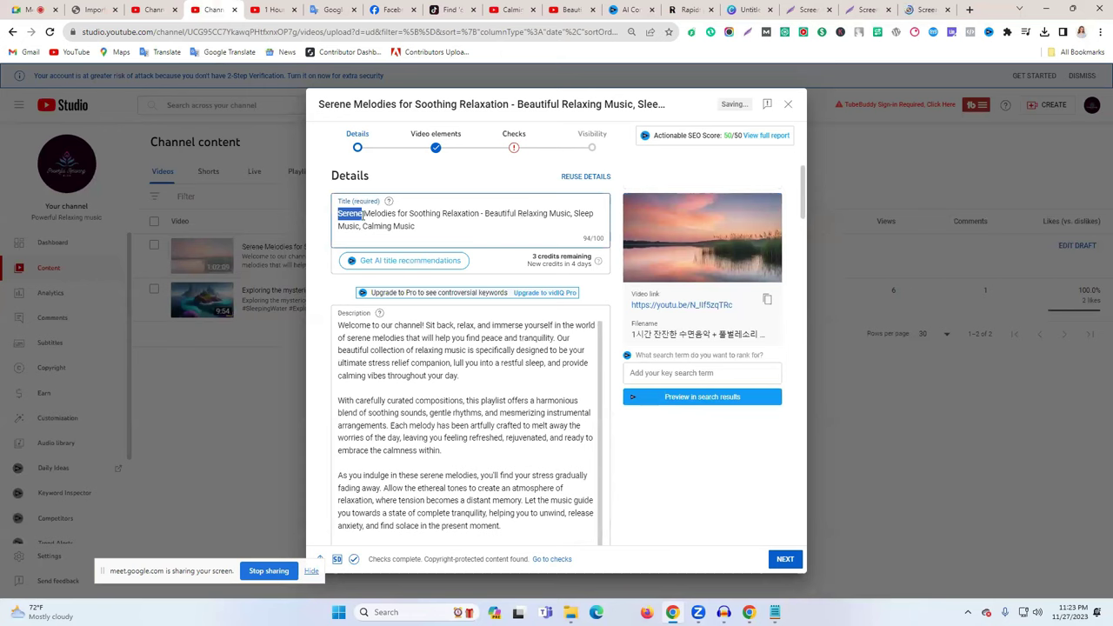
triple_click(363, 216)
key(ctrl+c)
click(338, 324)
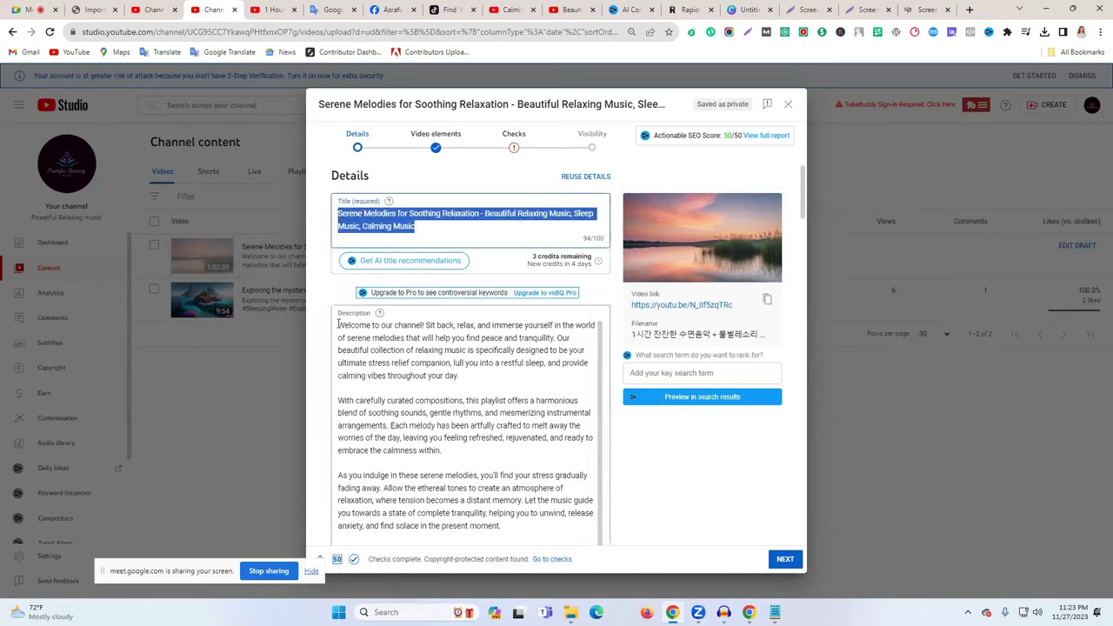
key(ctrl+v)
key(Return)
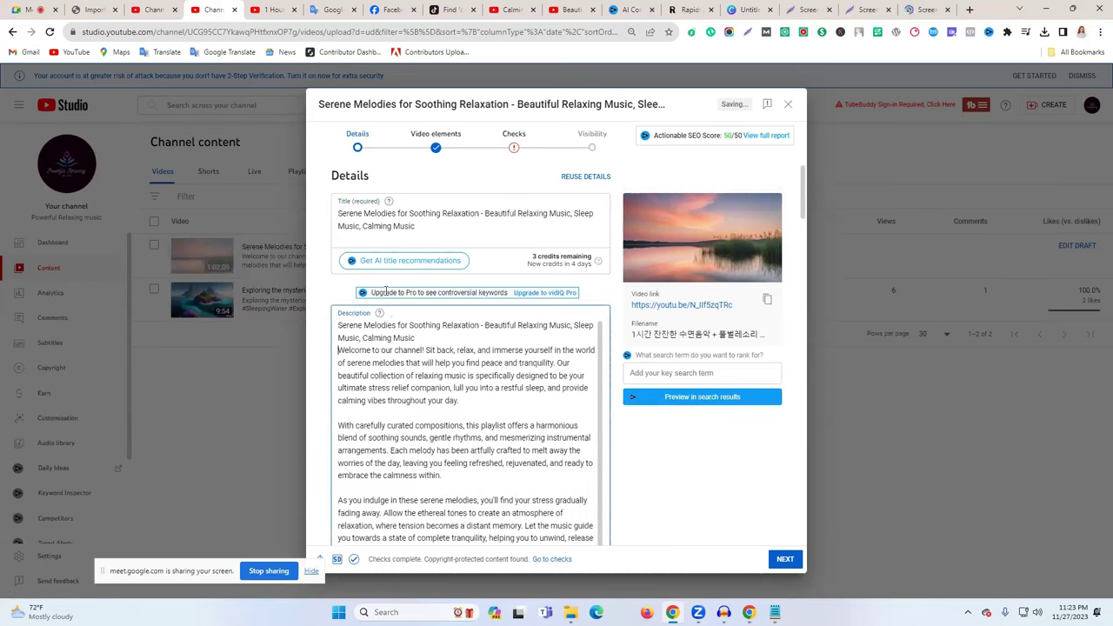
- Capture the Details page around the Thumbnail section with Lightshot, mark the Actionable SEO Score and upload the image to prnt.sc
scroll(740, 397, down, 8)
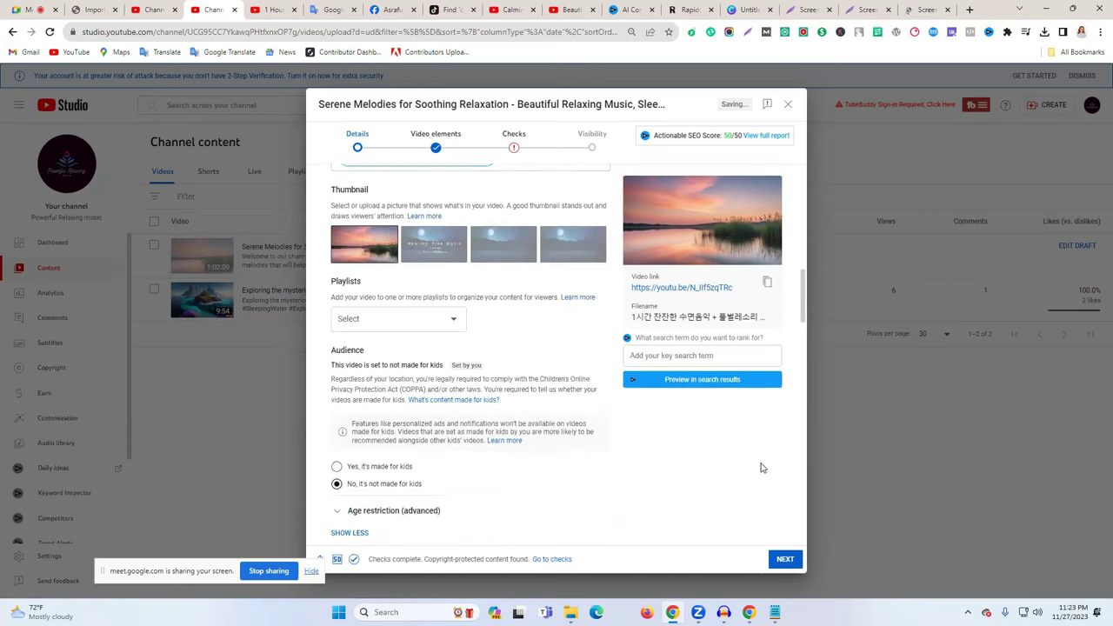
click(951, 33)
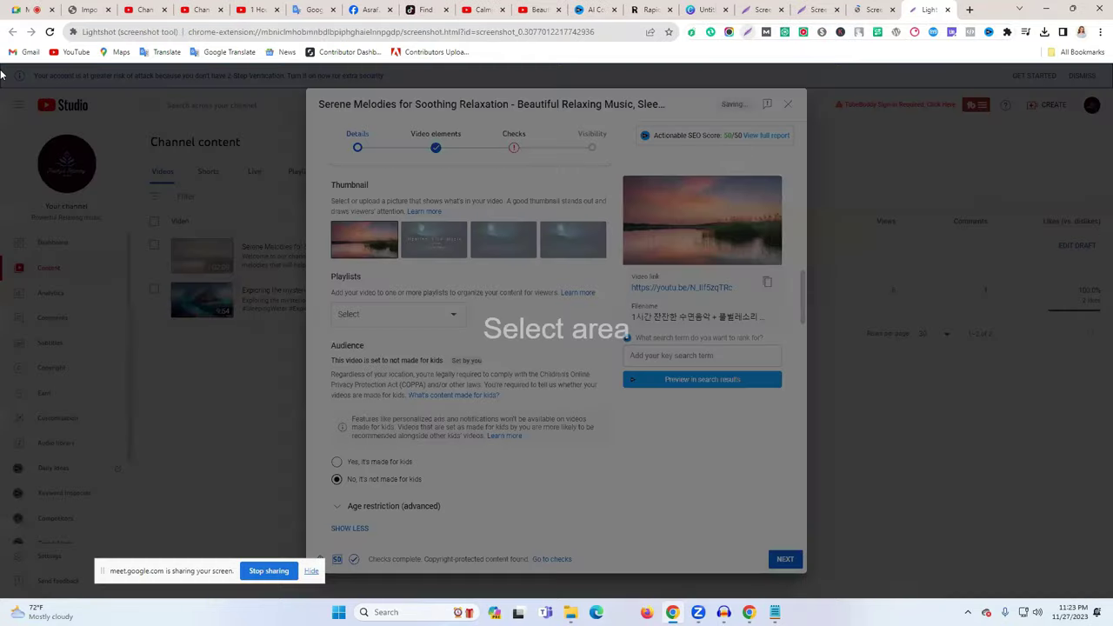
drag(2, 72, 1112, 599)
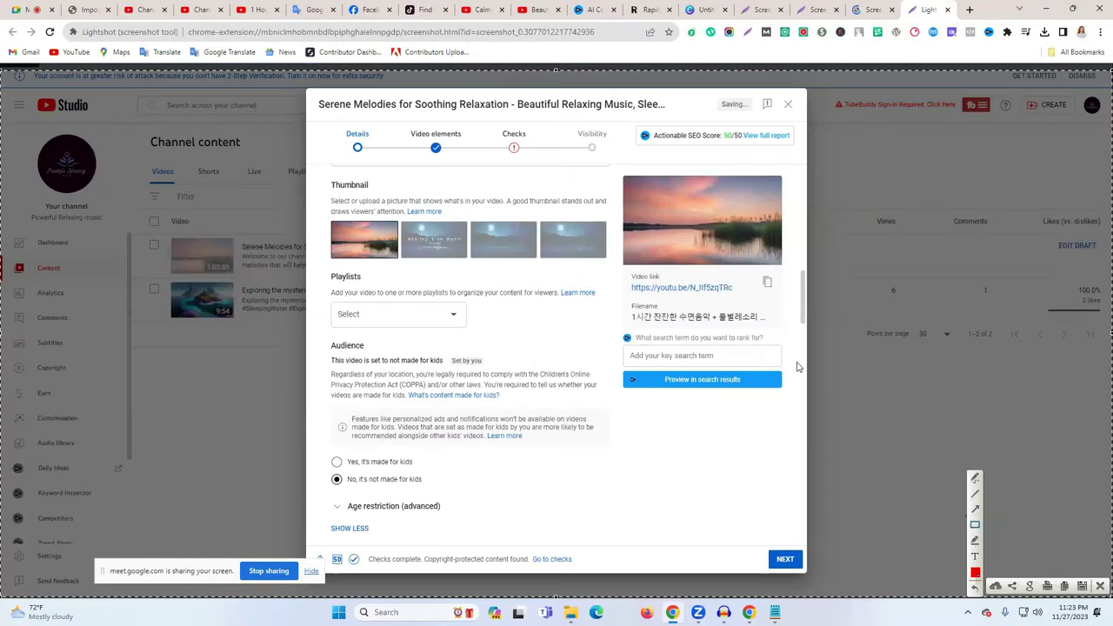
mouse_move(637, 123)
mouse_down()
mouse_move(737, 148)
mouse_move(792, 146)
mouse_up()
drag(589, 372, 720, 154)
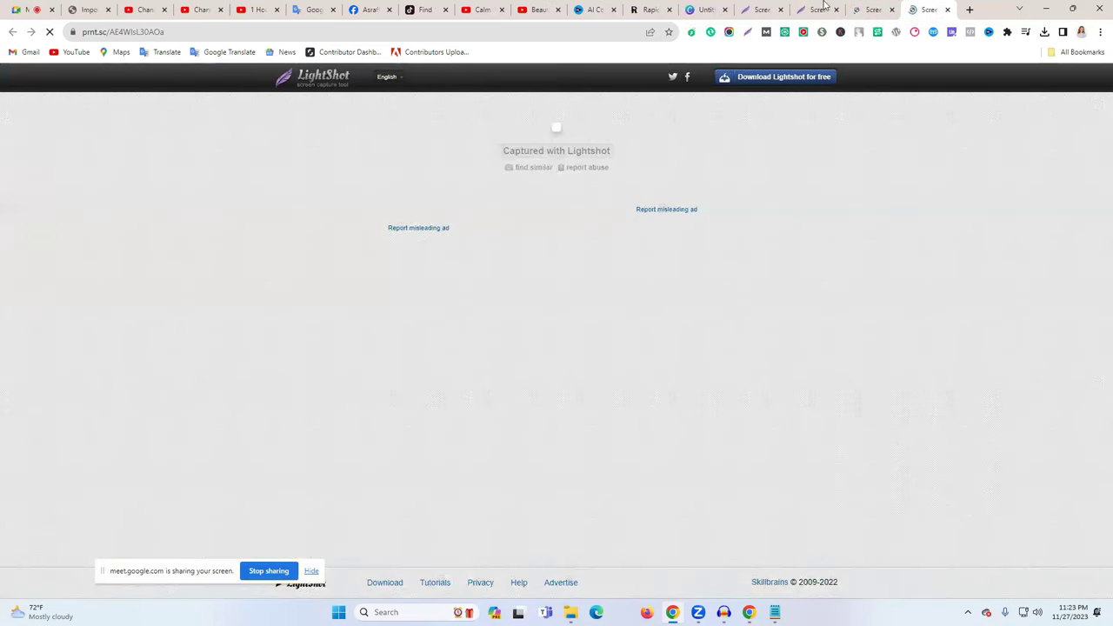
- Look through the previously uploaded Lightshot screenshots and compare the SEO score shown in each
click(825, 7)
key(ctrl+Tab)
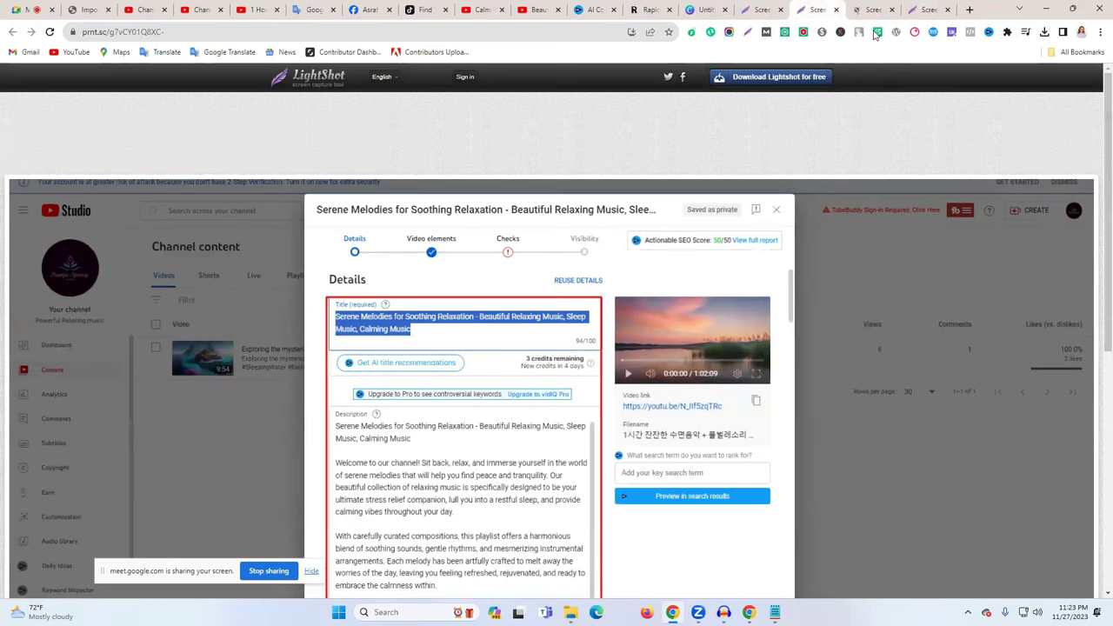
key(ctrl+Tab)
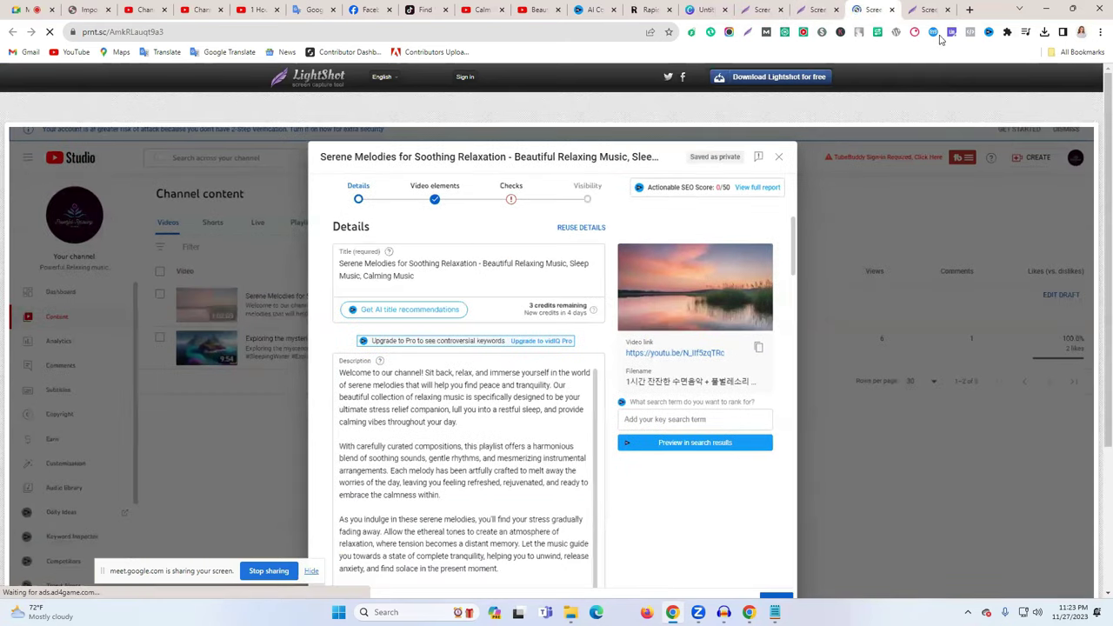
- Clear the open windows off the desktop, create a new text document there with the default name and open it
click(927, 9)
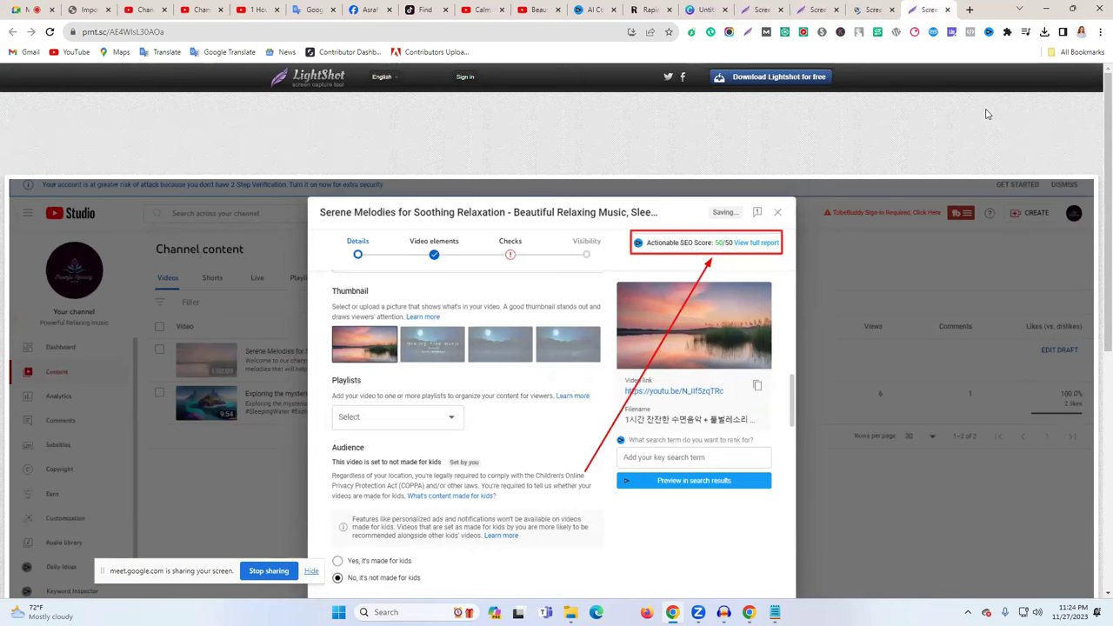
click(1046, 9)
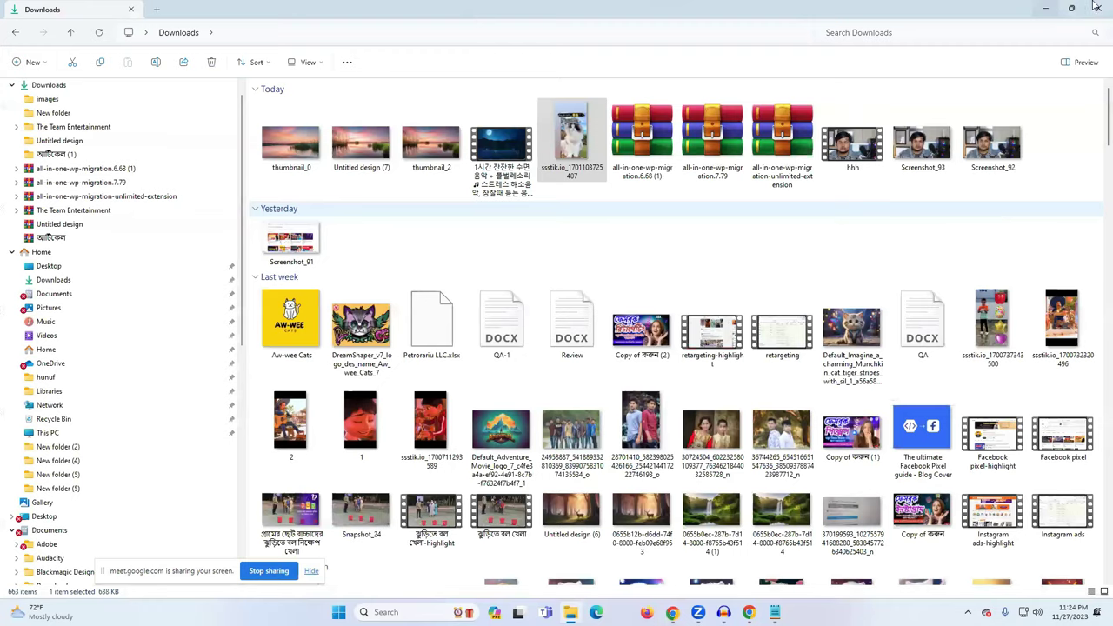
click(1045, 8)
click(973, 88)
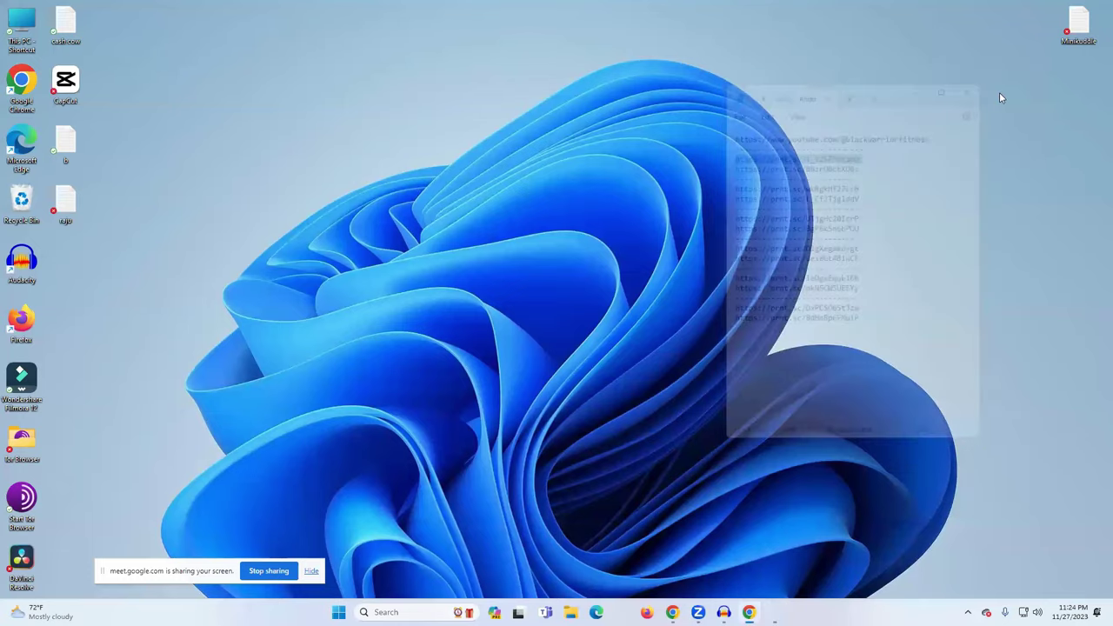
right_click(711, 41)
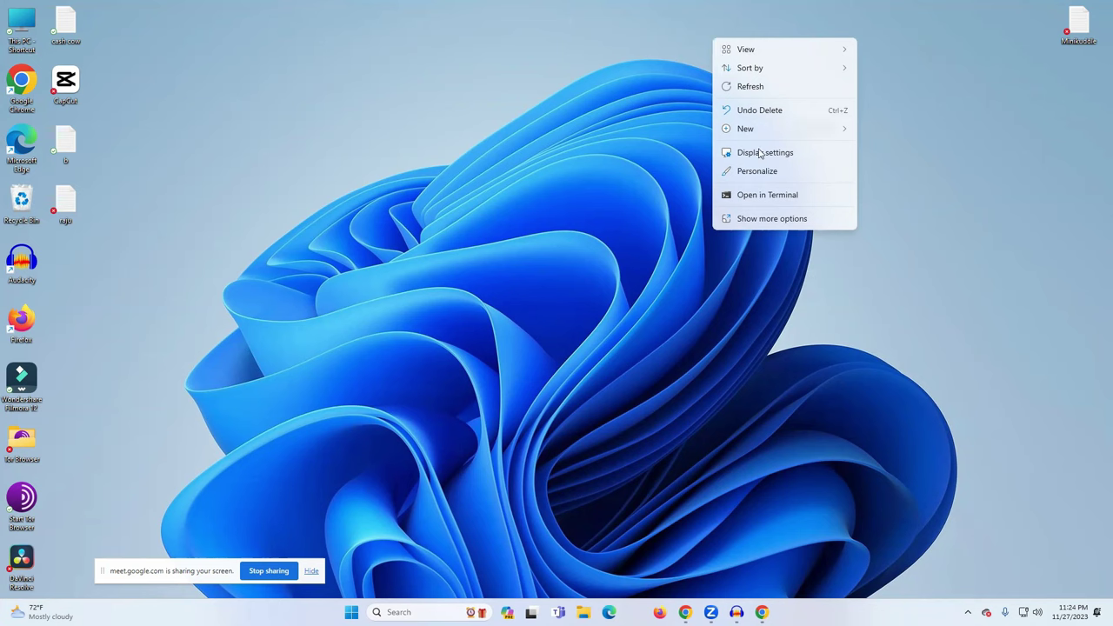
mouse_move(768, 140)
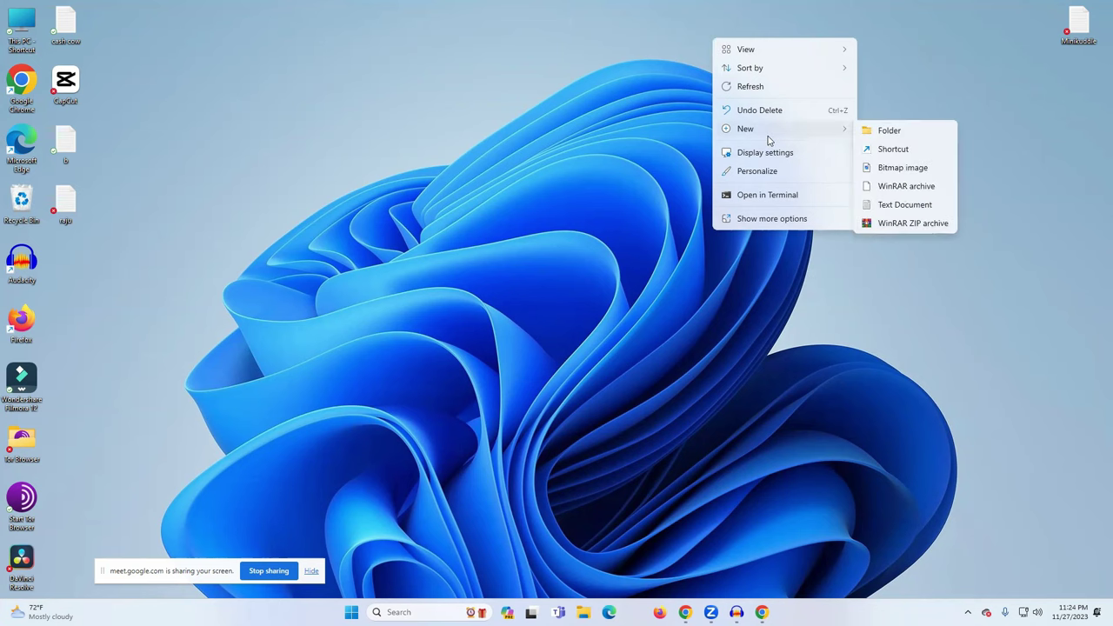
click(895, 205)
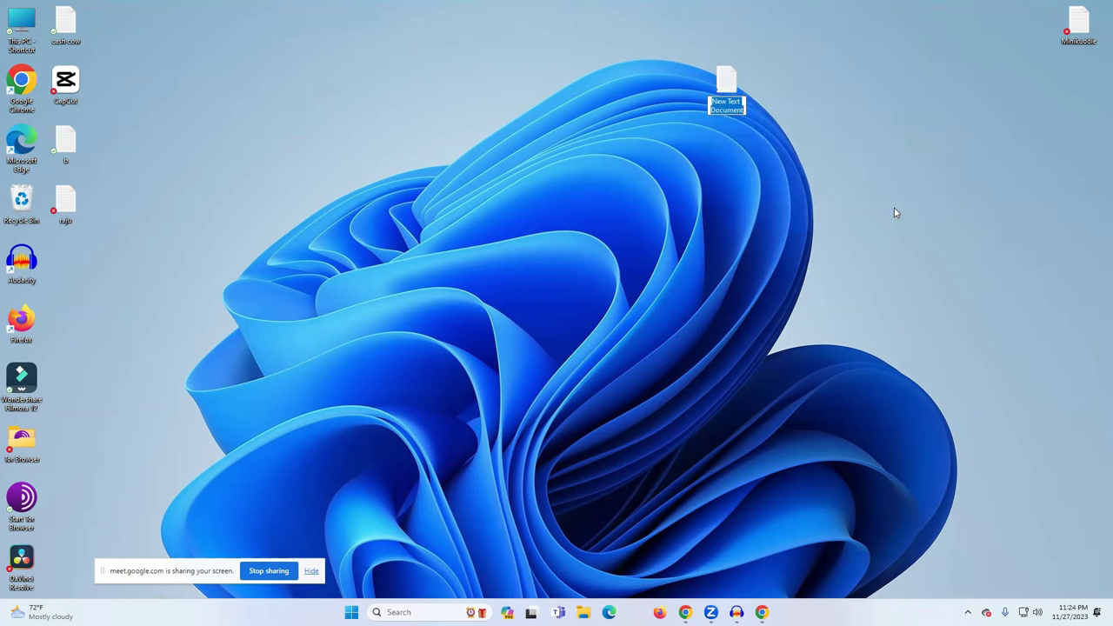
key(Return)
double_click(734, 90)
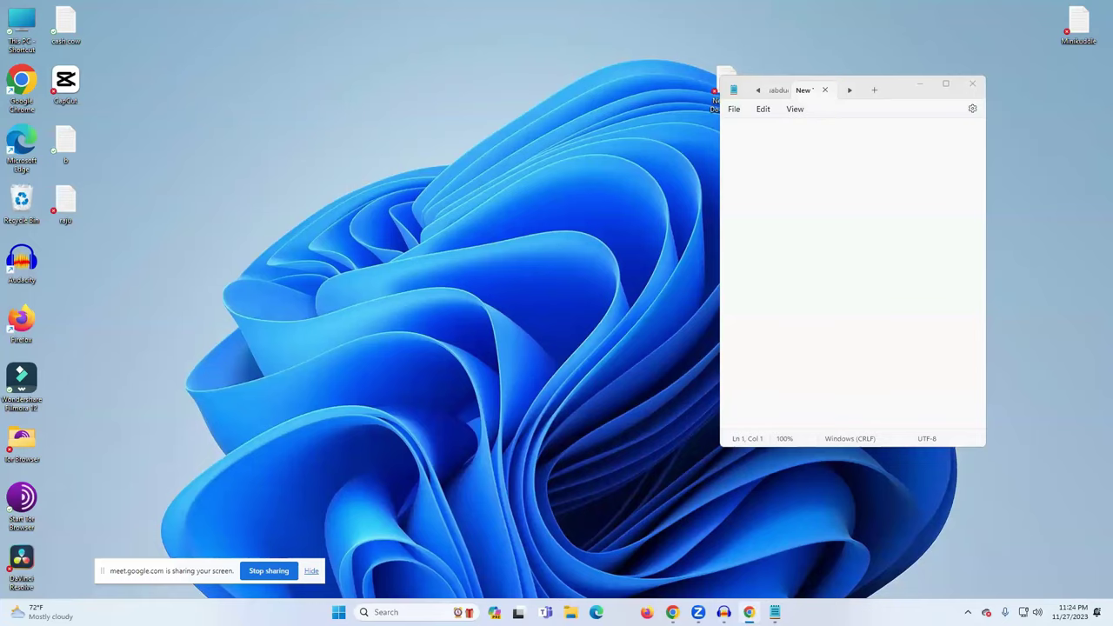
click(748, 612)
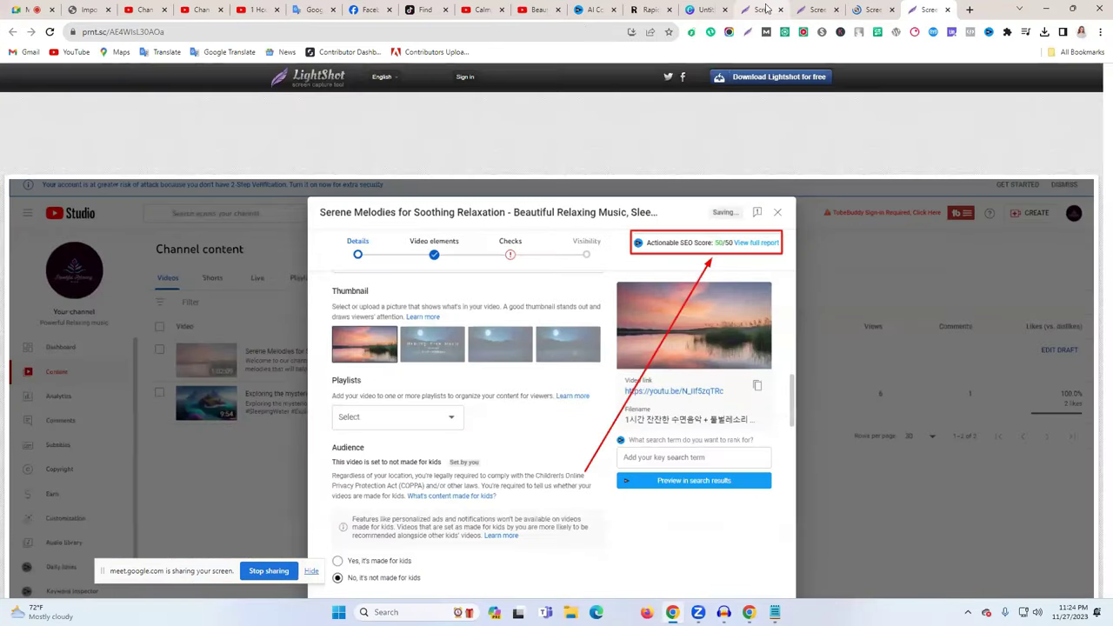
key(ctrl+shift+Tab)
key(ctrl+shift+Tab)
key(ctrl+shift+Tab)
right_click(569, 31)
click(646, 113)
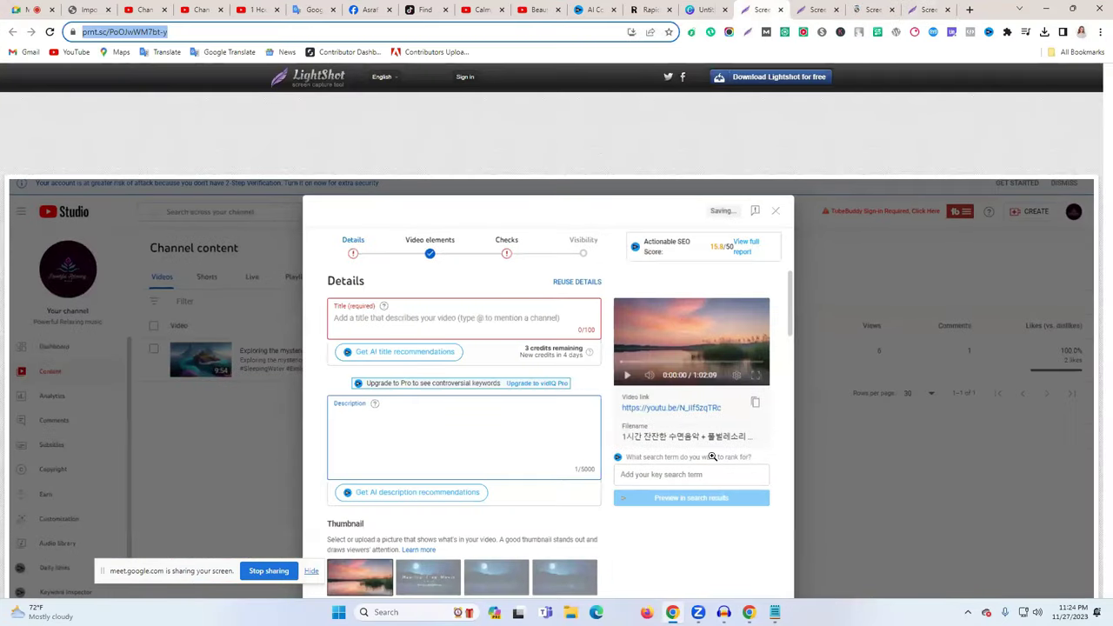
click(772, 611)
text(https://prnt.sc/PoOJwWM7bt-y)
click(817, 9)
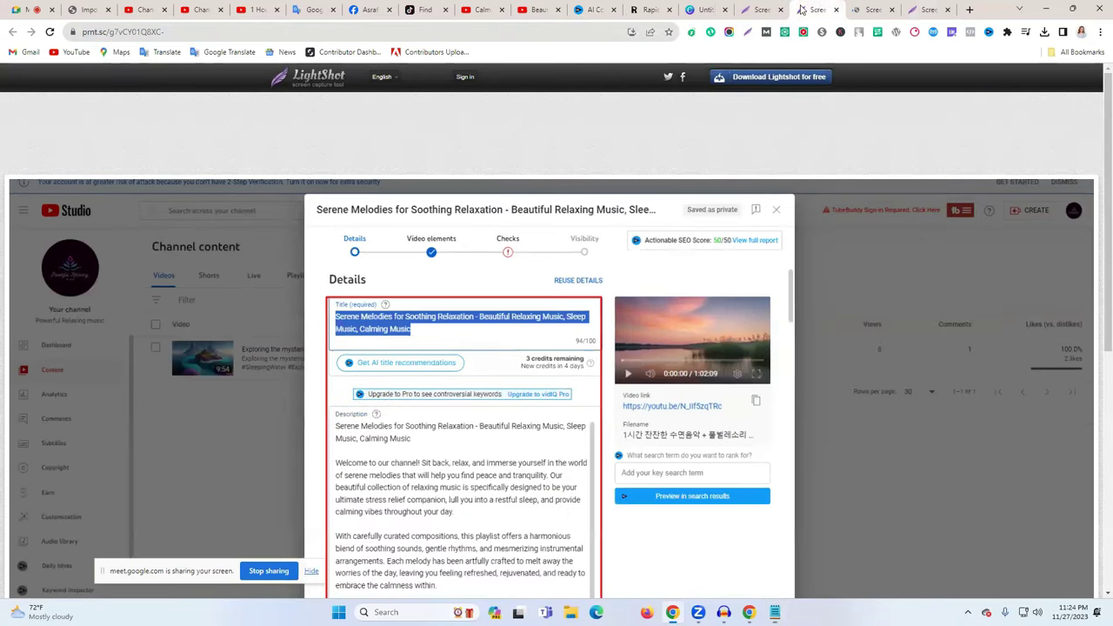
click(600, 33)
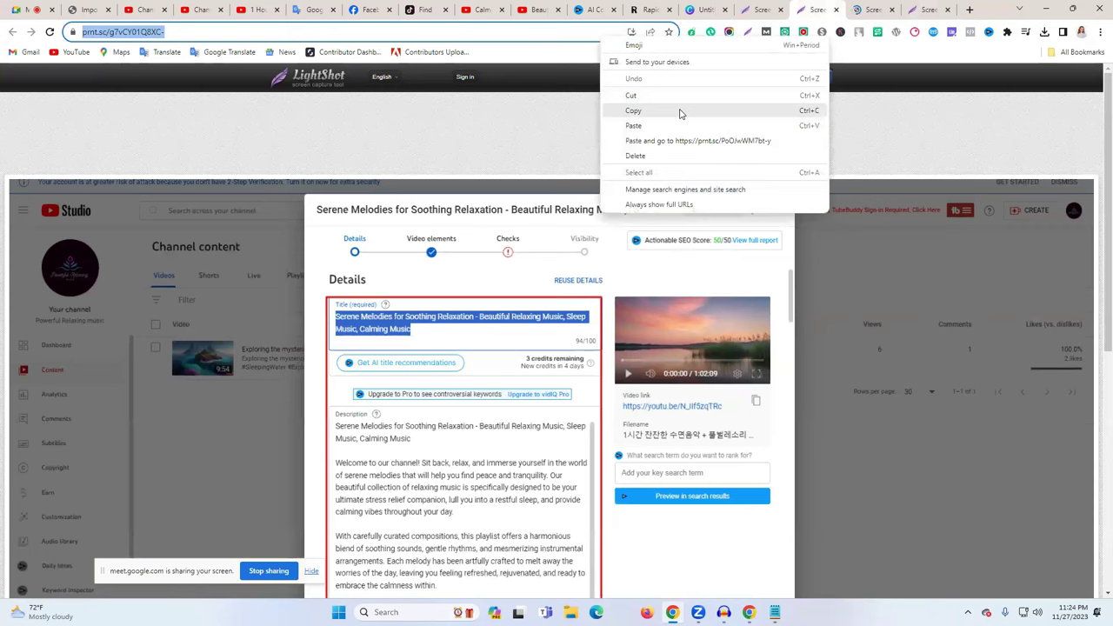
click(681, 111)
key(alt+Tab)
key(ctrl+v)
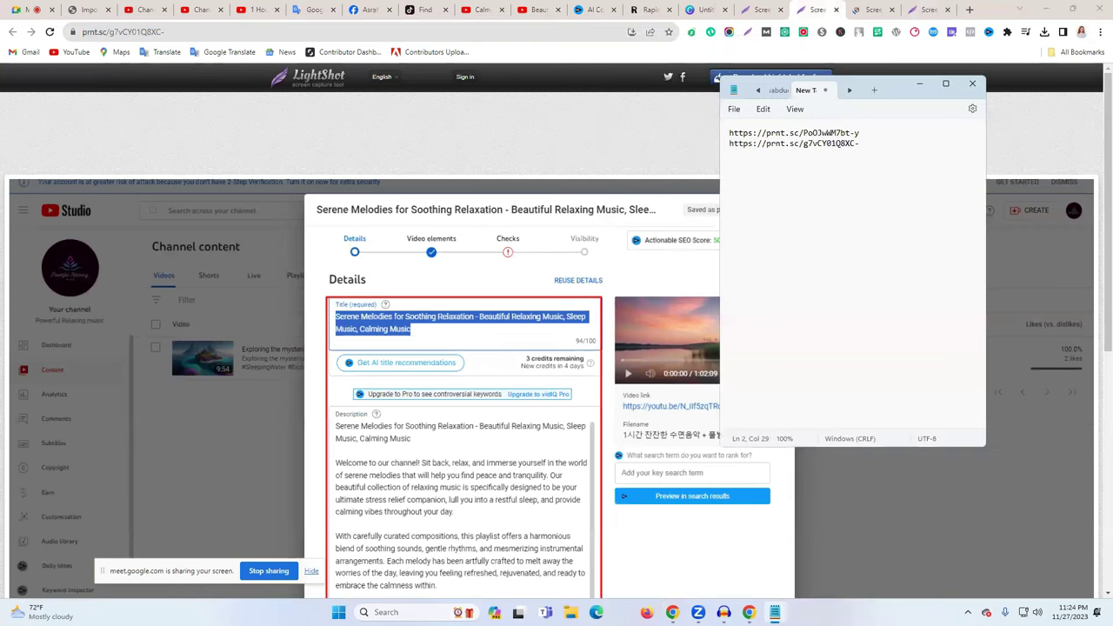
click(874, 10)
right_click(629, 33)
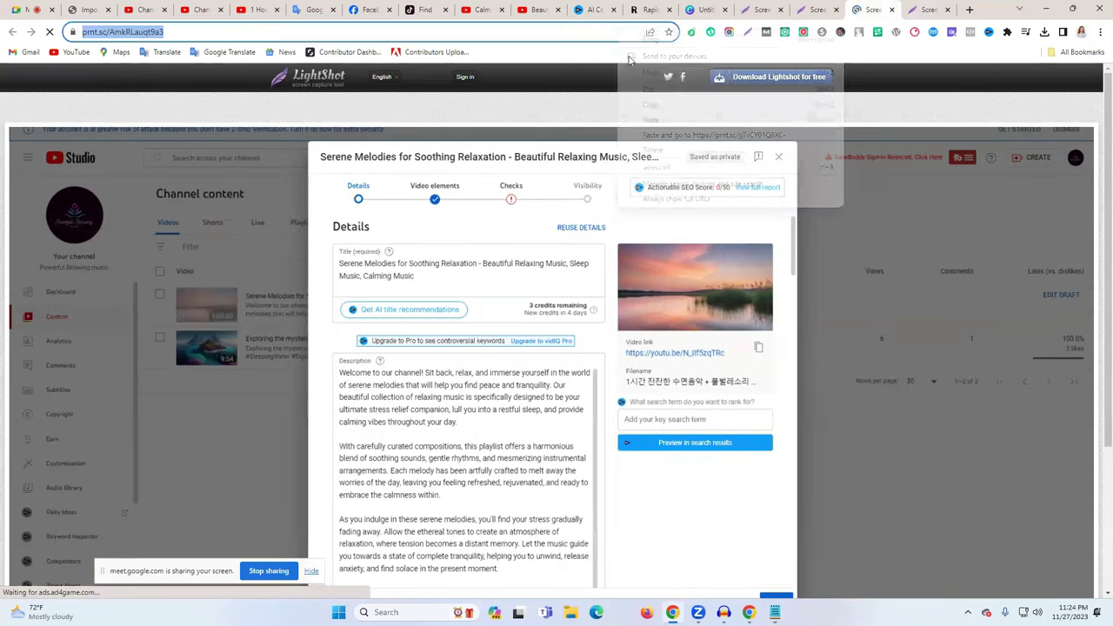
click(702, 110)
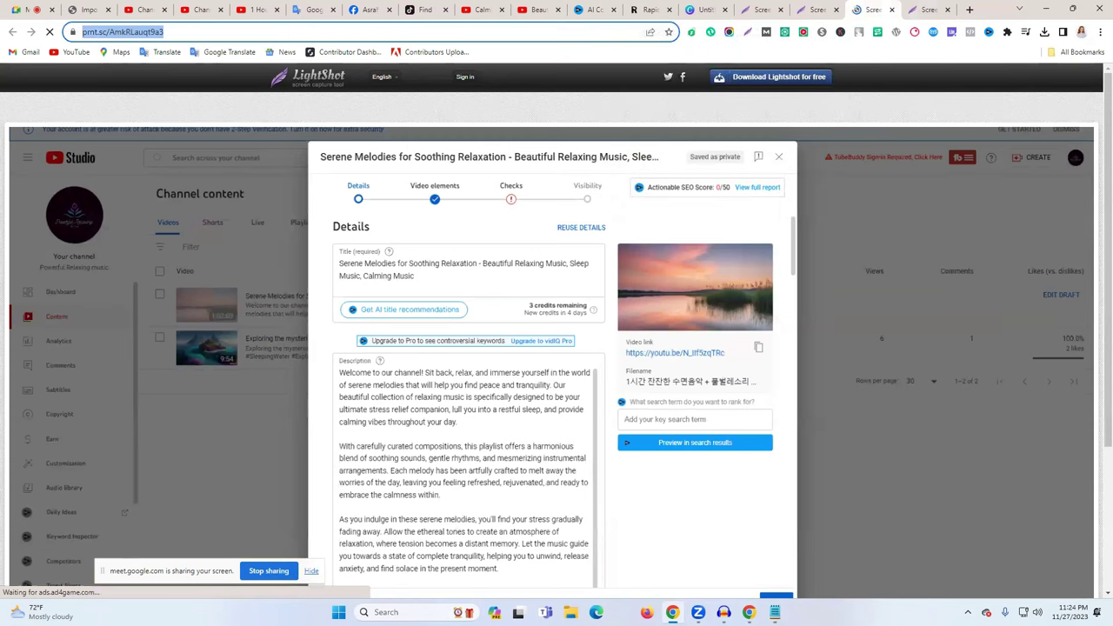
key(alt+Tab)
key(Return)
key(ctrl+v)
click(923, 9)
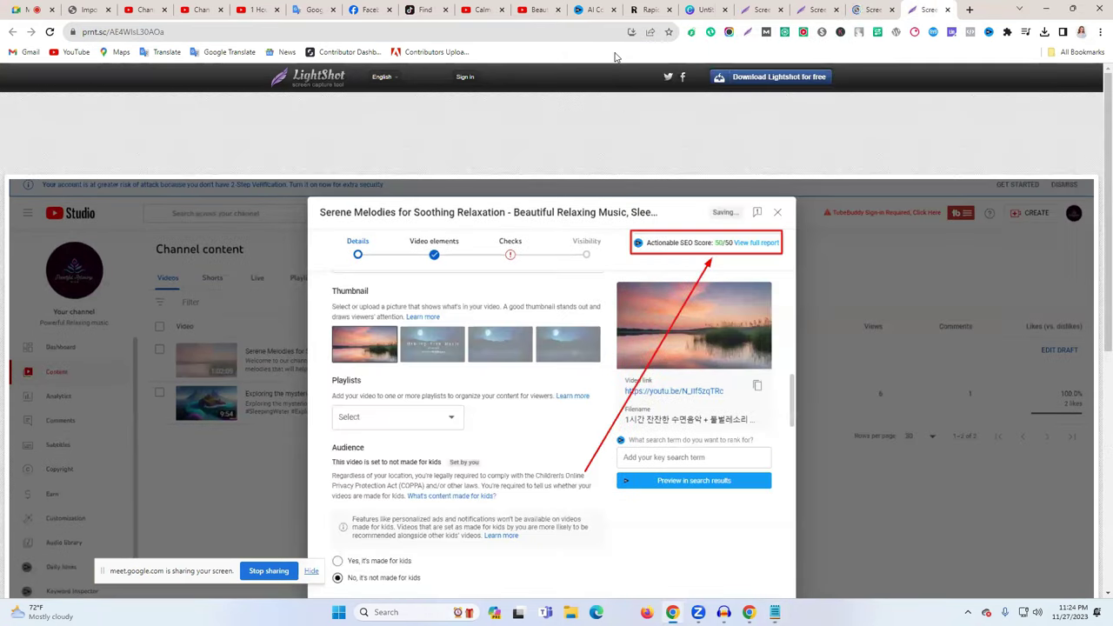
right_click(547, 35)
click(633, 112)
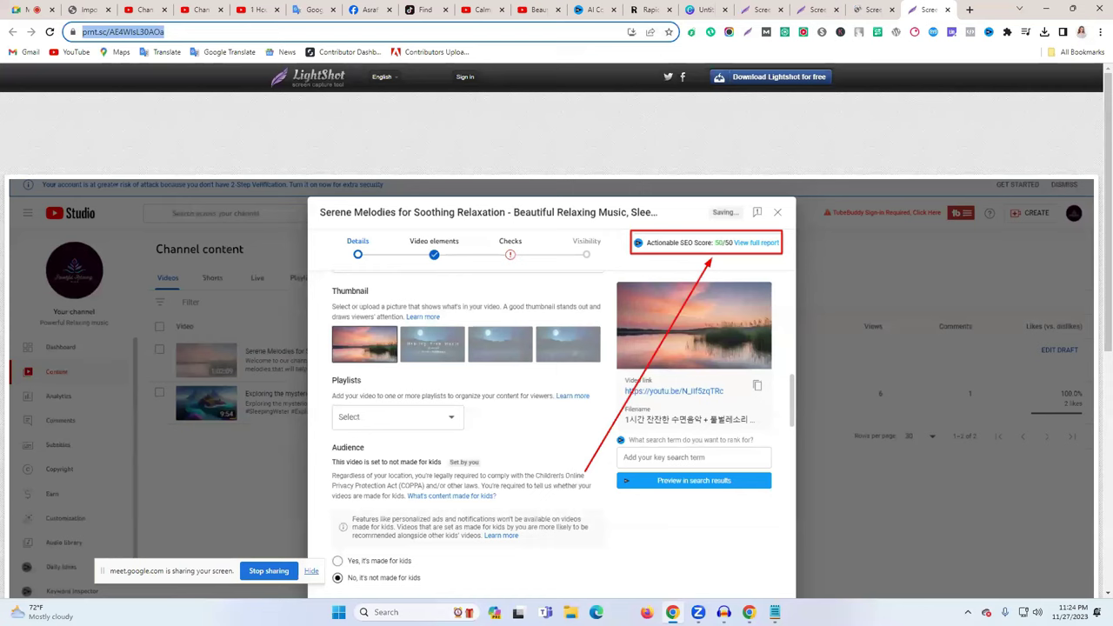
click(774, 612)
key(ctrl+v)
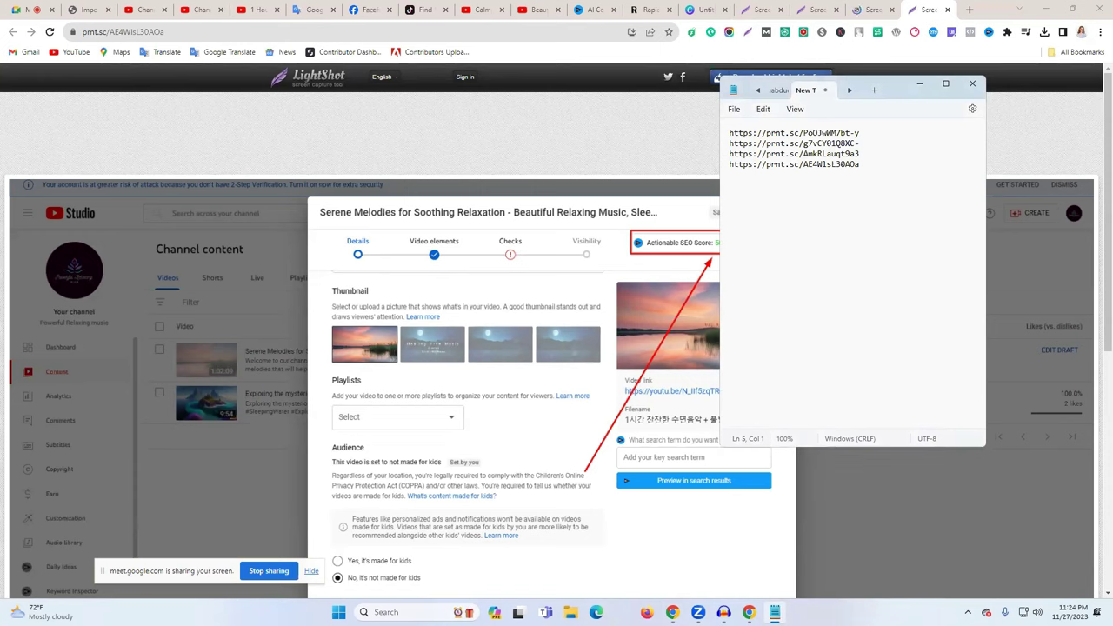
- Put a line of equals signs below the four links, then duplicate both the links and the separator underneath
text(===========================)
drag(875, 165, 728, 132)
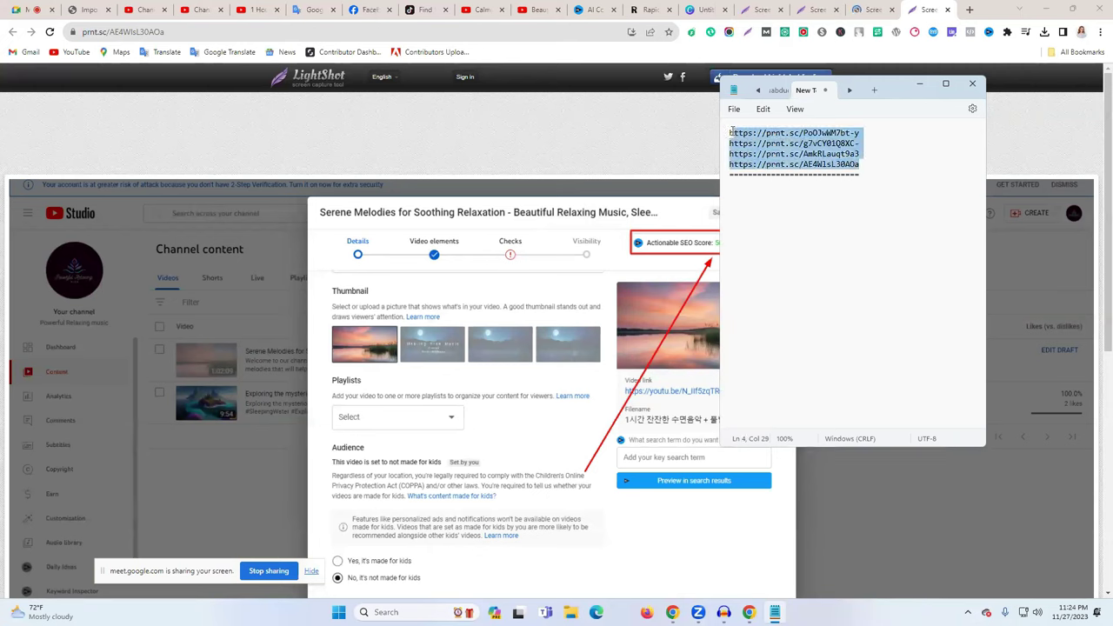
click(741, 181)
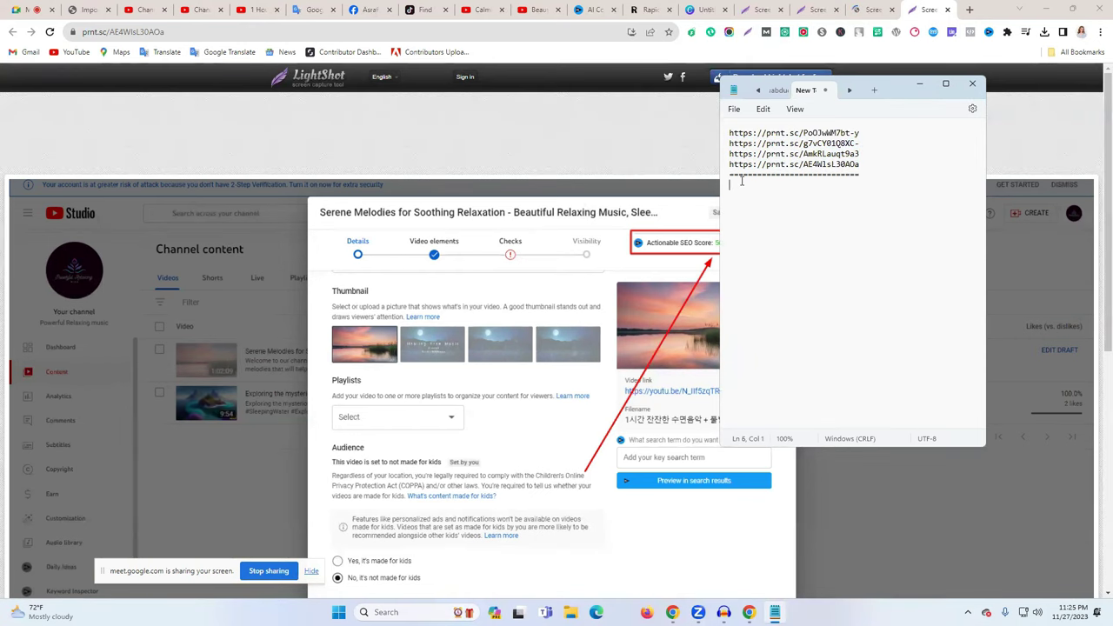
key(ctrl+v)
double_click(787, 174)
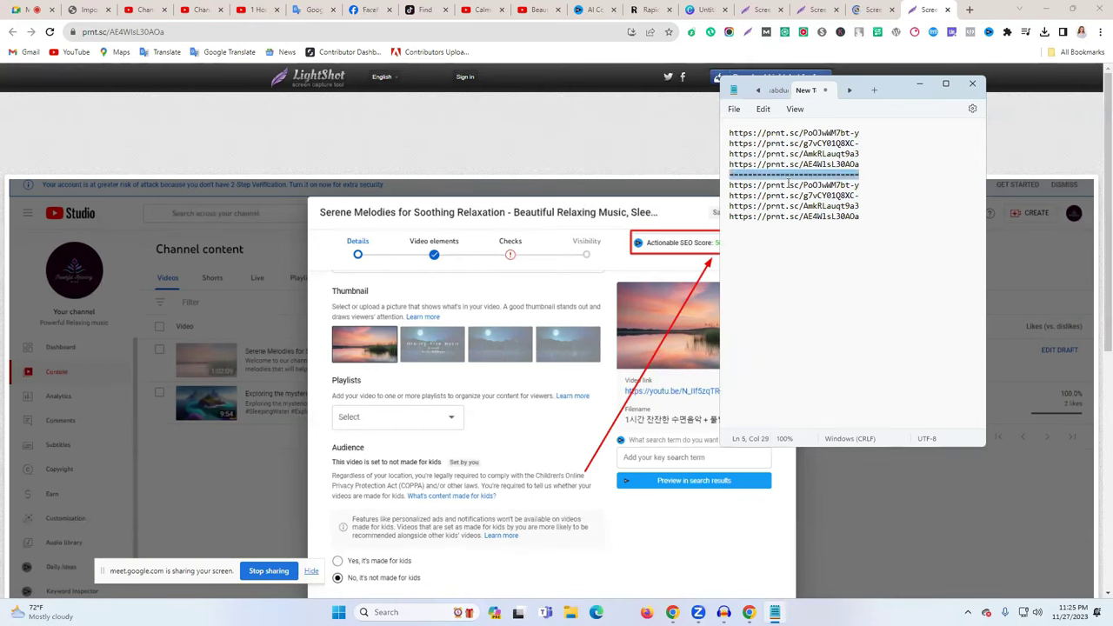
click(771, 237)
click(876, 217)
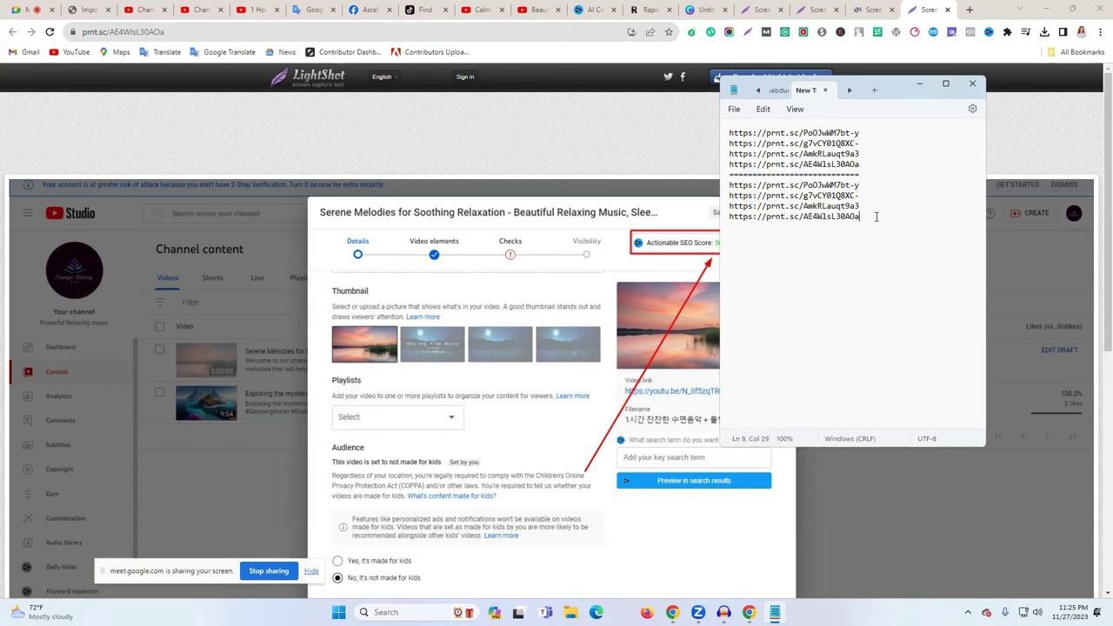
key(Return)
key(ctrl+v)
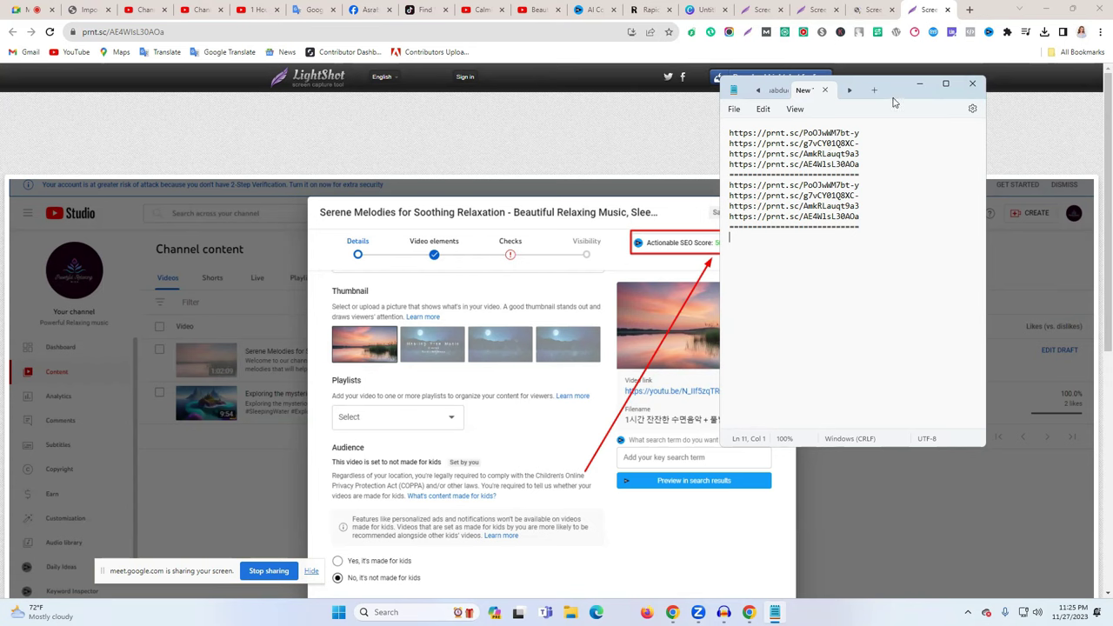
- Close the text document, minimize the browser and move the document's desktop icon beneath the Minikuddle file
click(972, 83)
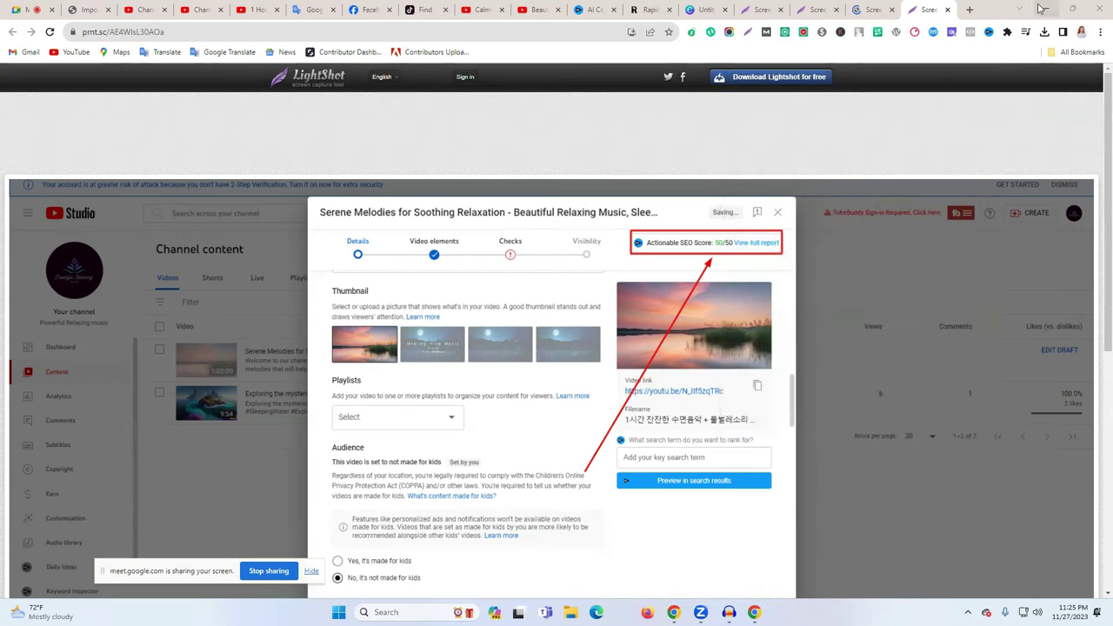
click(1040, 8)
drag(740, 96, 1086, 96)
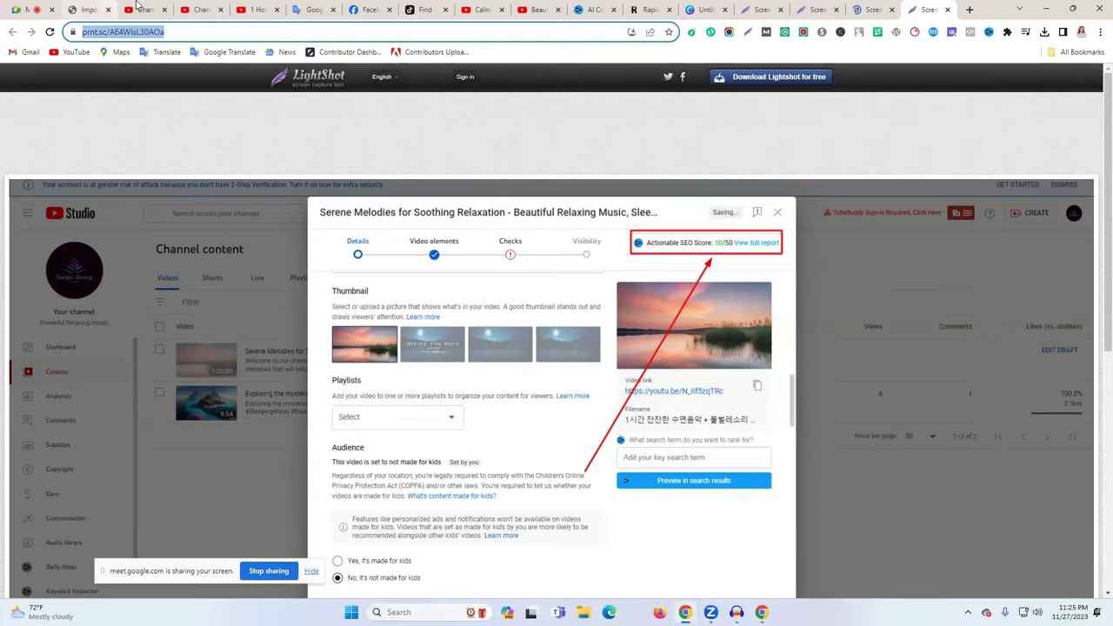
- Return to YouTube Studio in the browser and switch from the Aw-wee Cats account to the AM-wee Aliminals channel
click(132, 9)
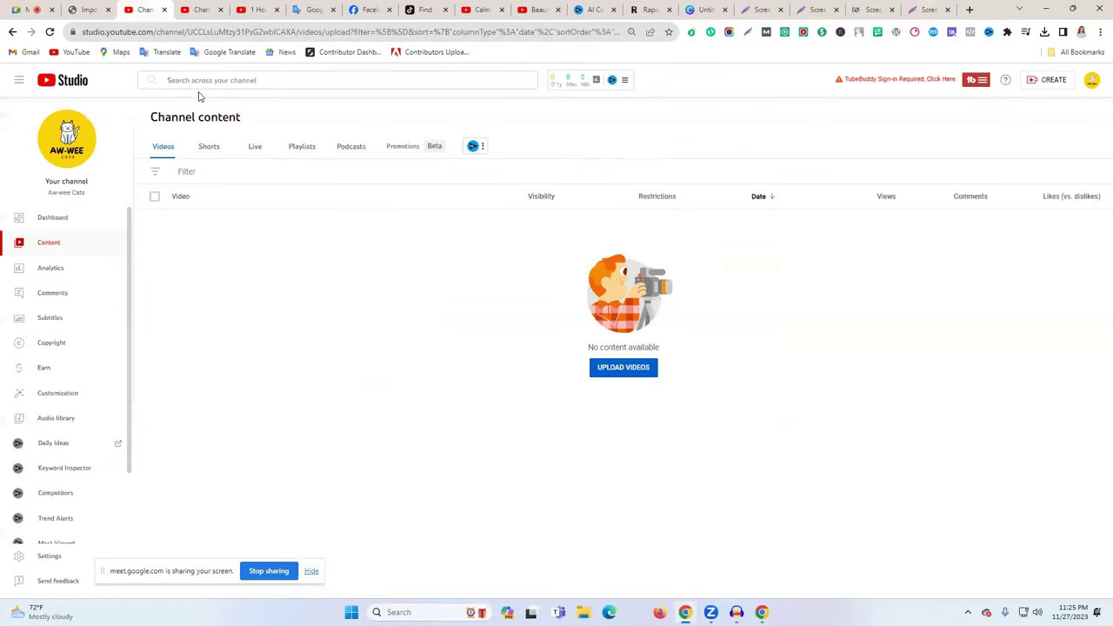
click(1092, 82)
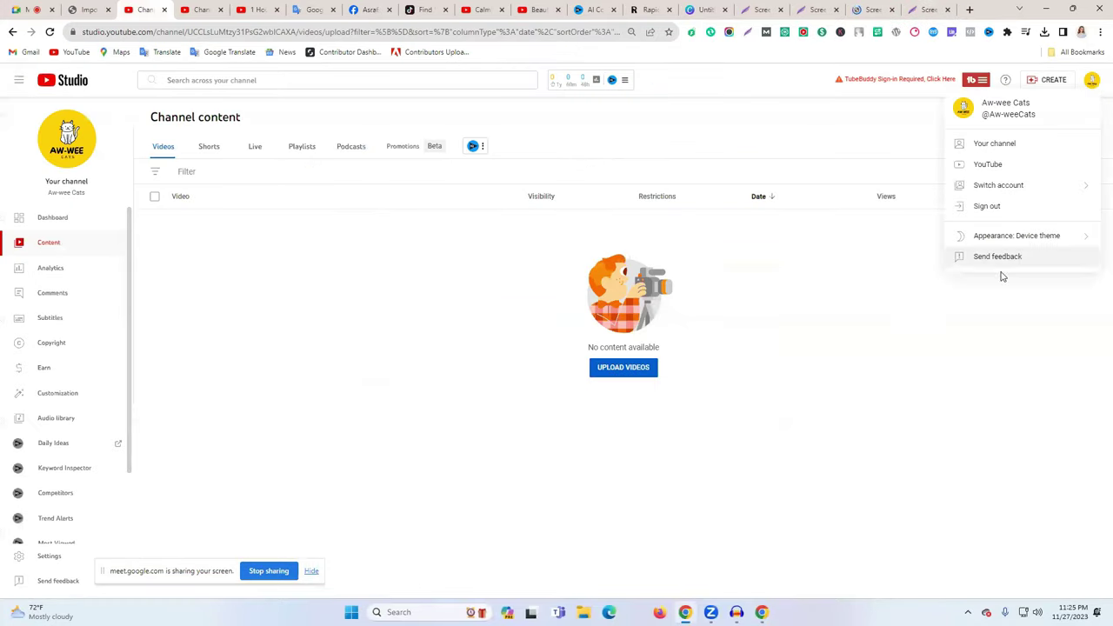
click(1000, 185)
scroll(988, 418, down, 3)
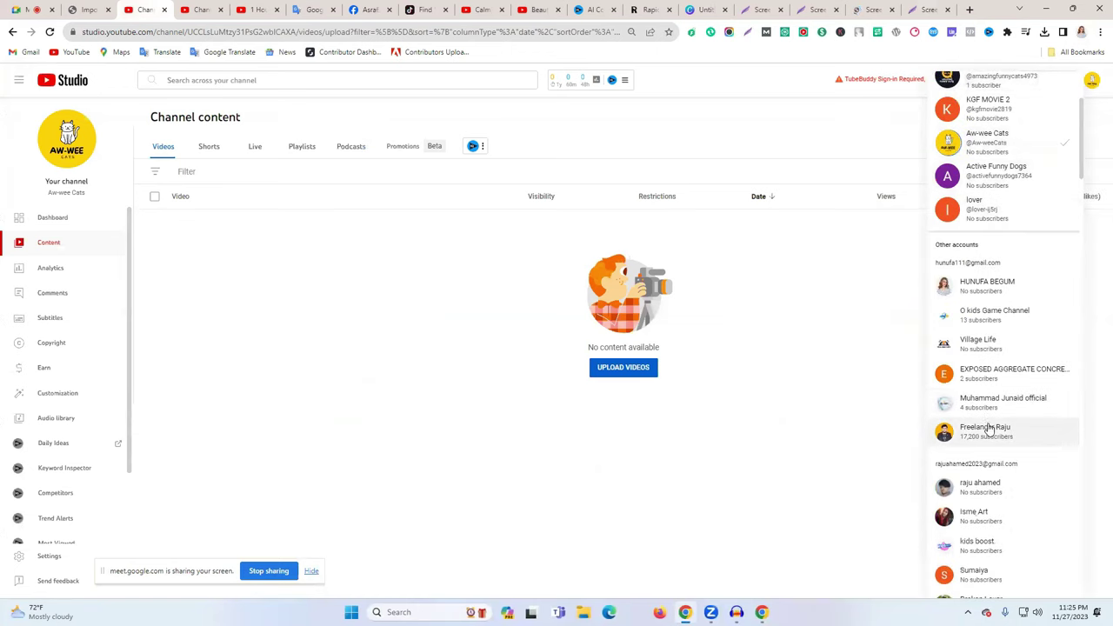
scroll(988, 429, down, 2)
scroll(988, 428, down, 7)
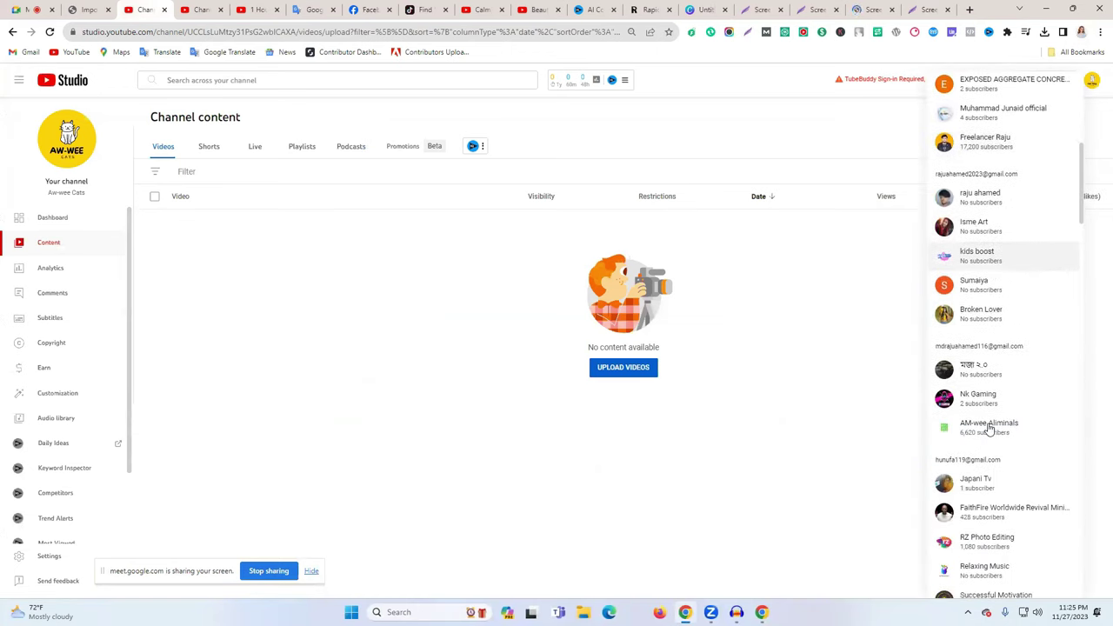
scroll(995, 356, up, 2)
click(1000, 320)
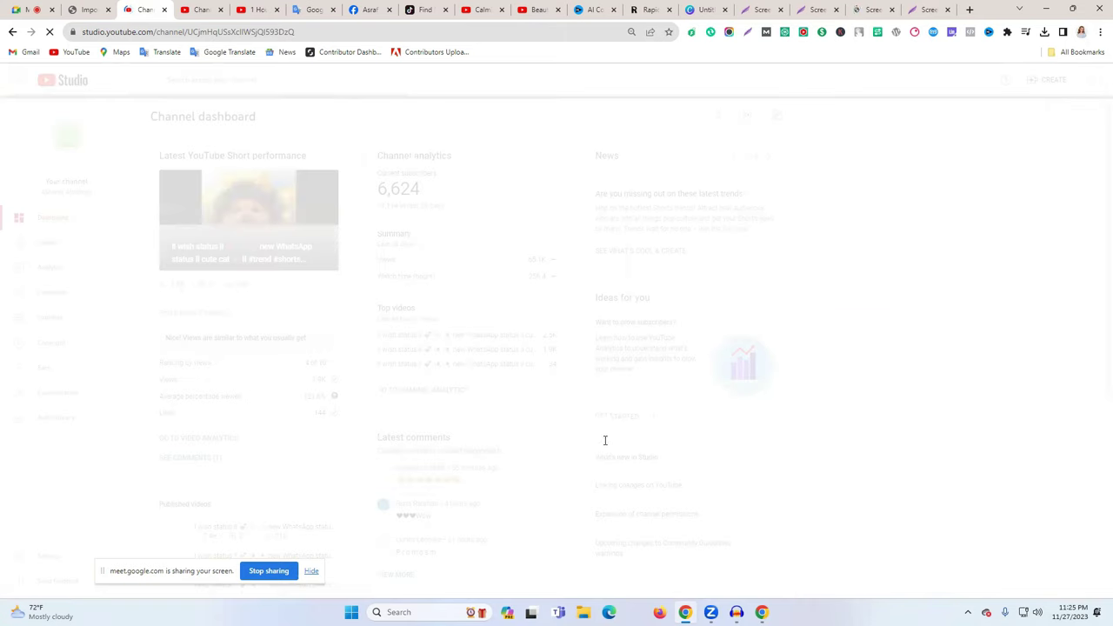
- Open the Happy Birthday song video from the channel's content and examine its details, including the TubeBuddy Best Practices section
click(60, 243)
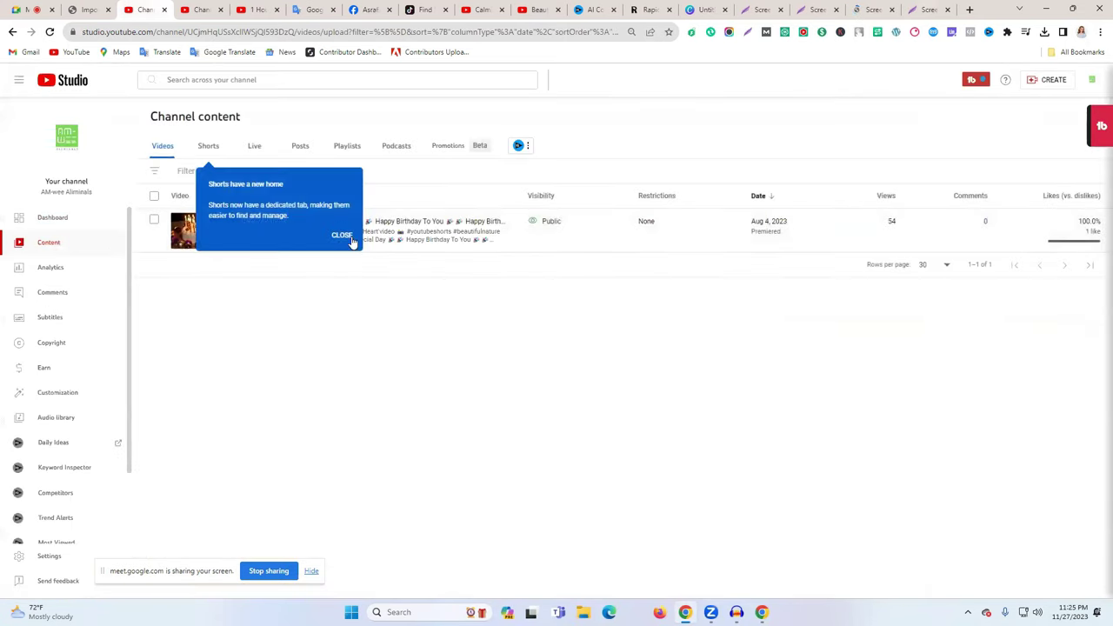
click(341, 237)
click(250, 242)
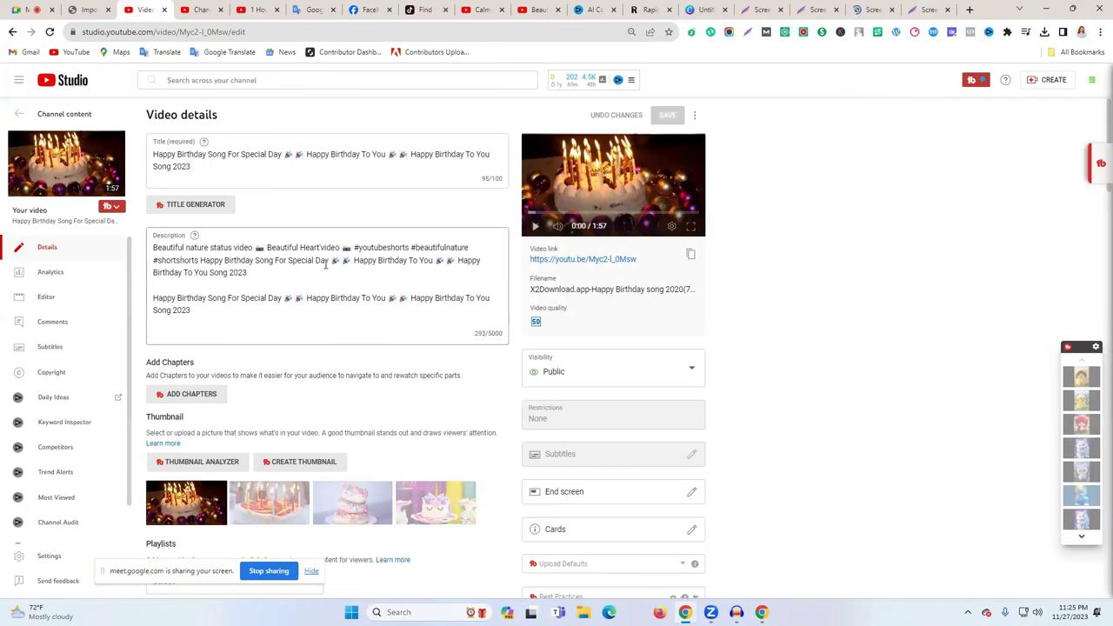
scroll(773, 372, down, 5)
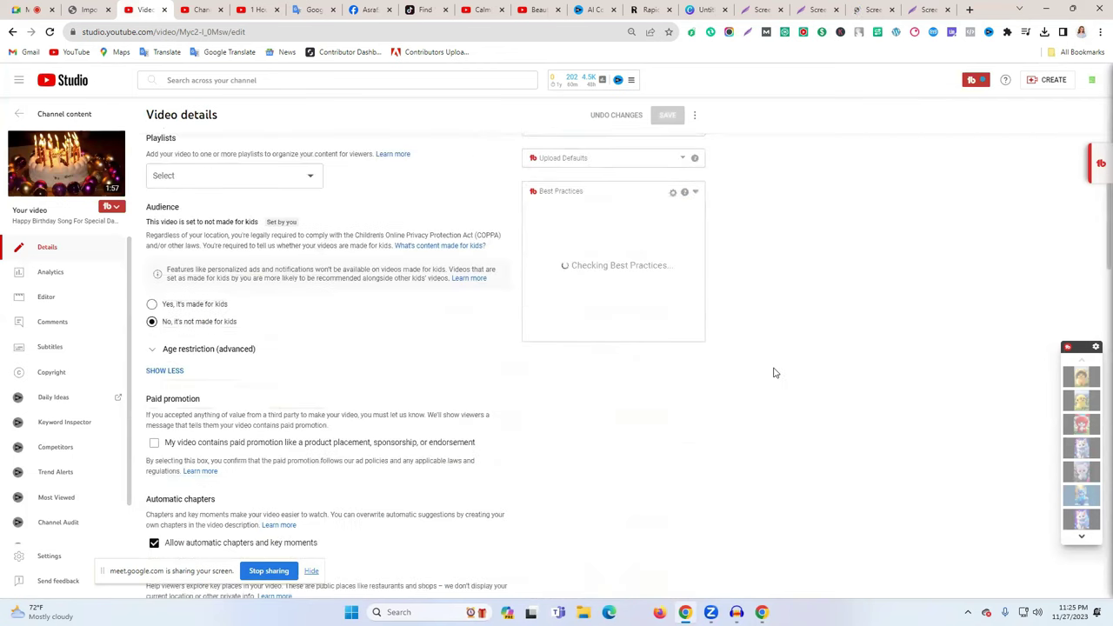
scroll(772, 373, up, 4)
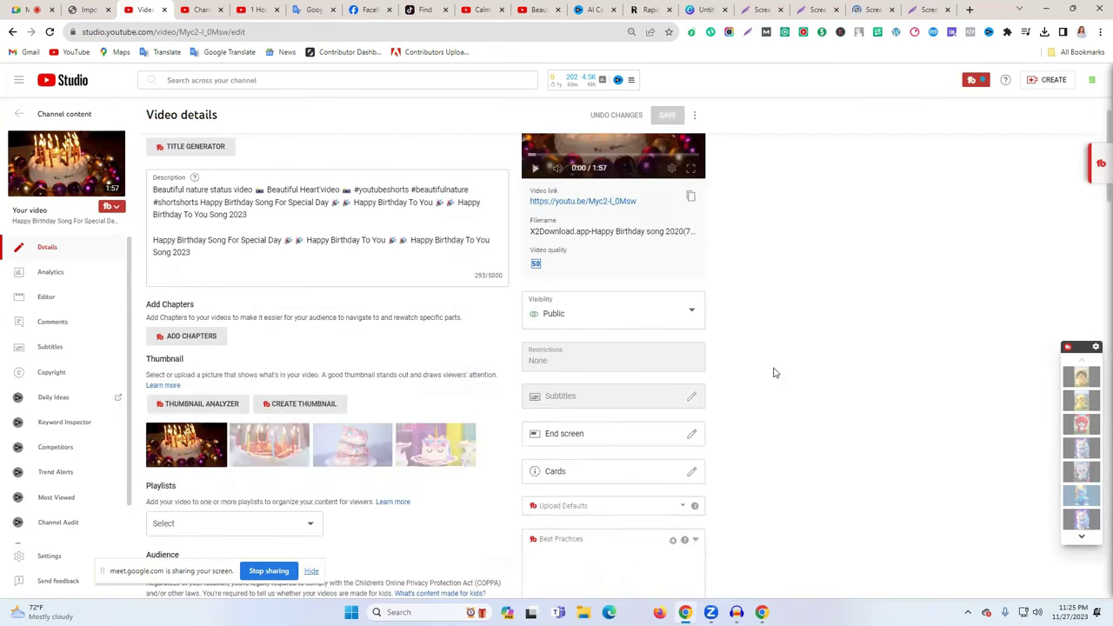
scroll(772, 373, down, 4)
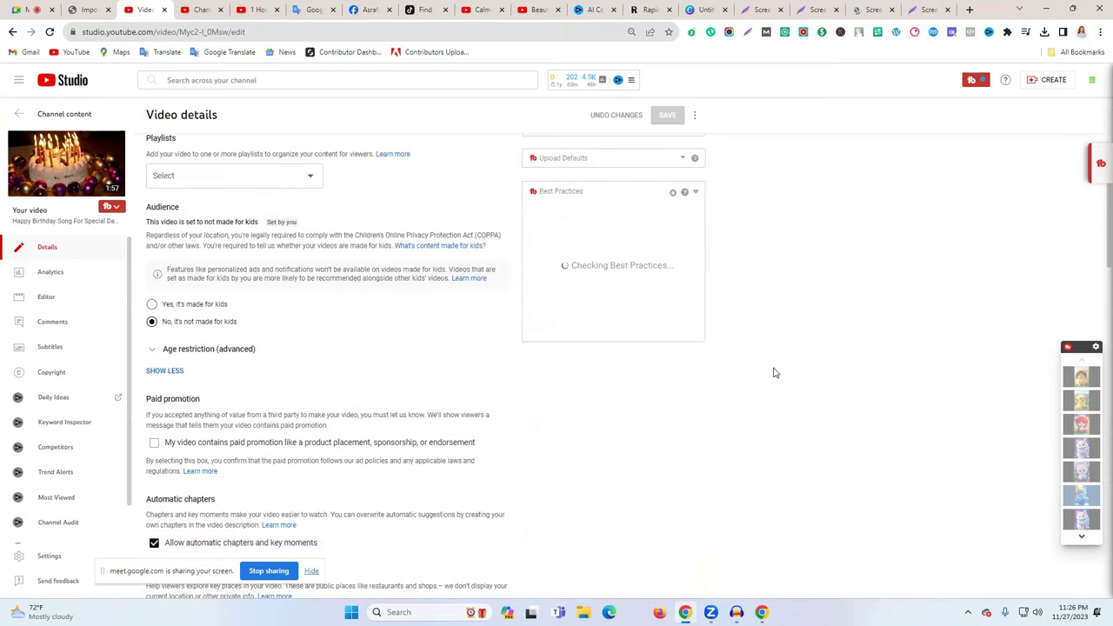
scroll(773, 373, up, 3)
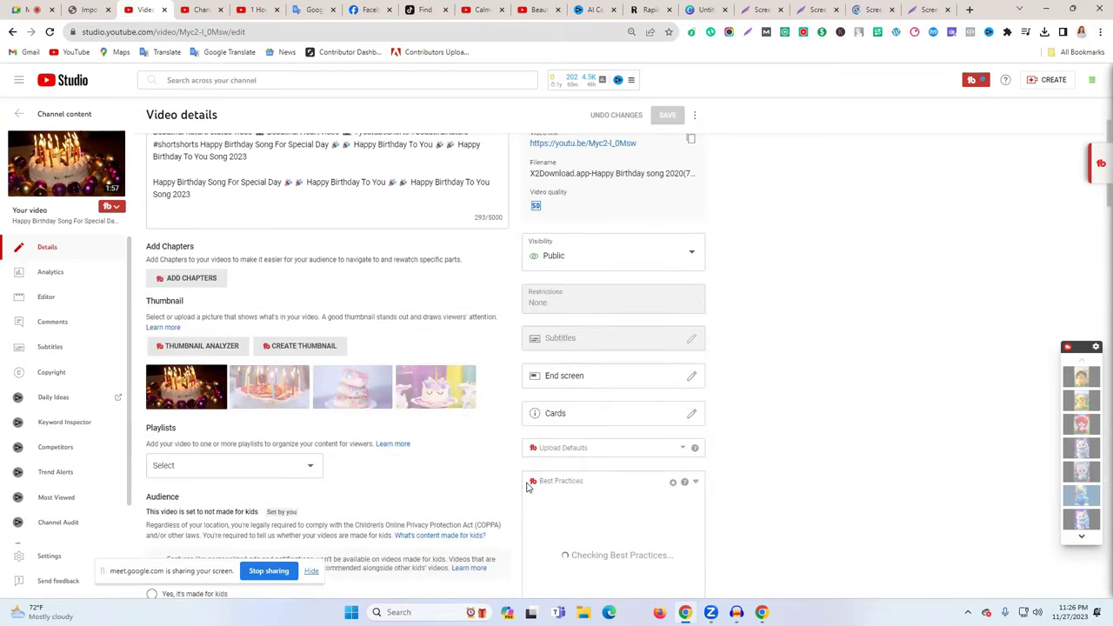
- Examine the birthday video's TubeBuddy Best Practices and vidIQ SEO score, including the actionable and performance ratings
drag(542, 483, 602, 487)
scroll(782, 385, up, 1)
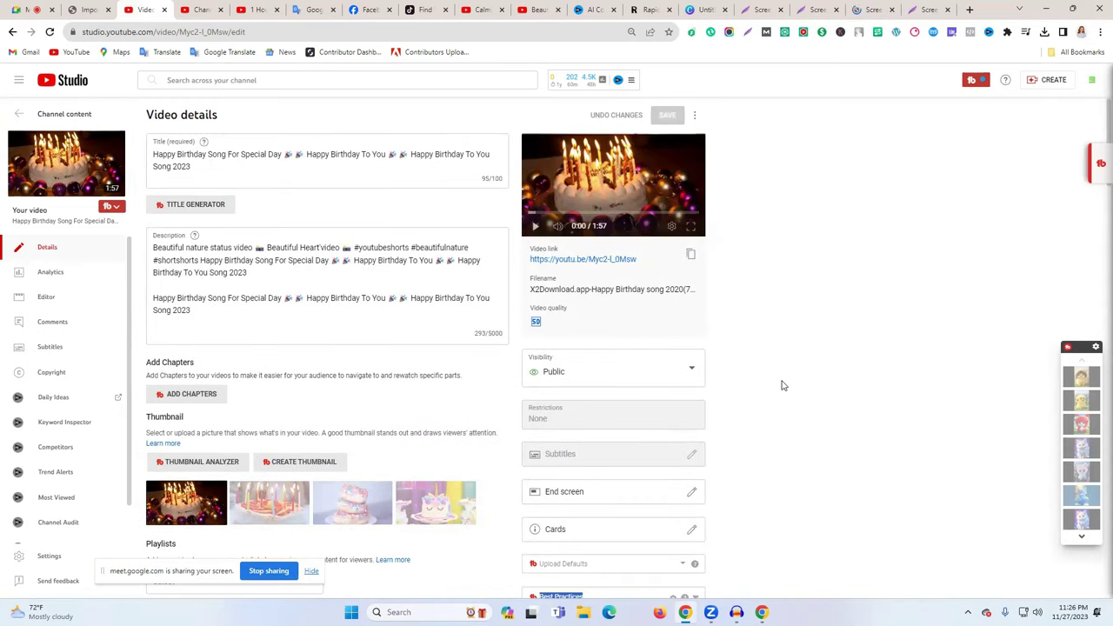
scroll(782, 385, down, 3)
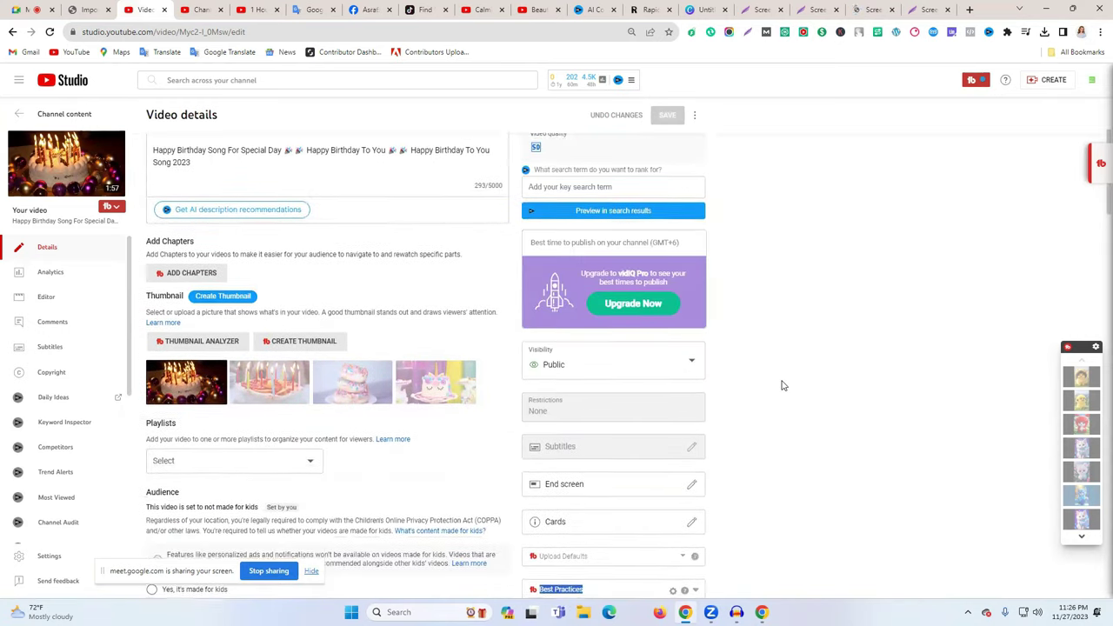
scroll(781, 385, down, 5)
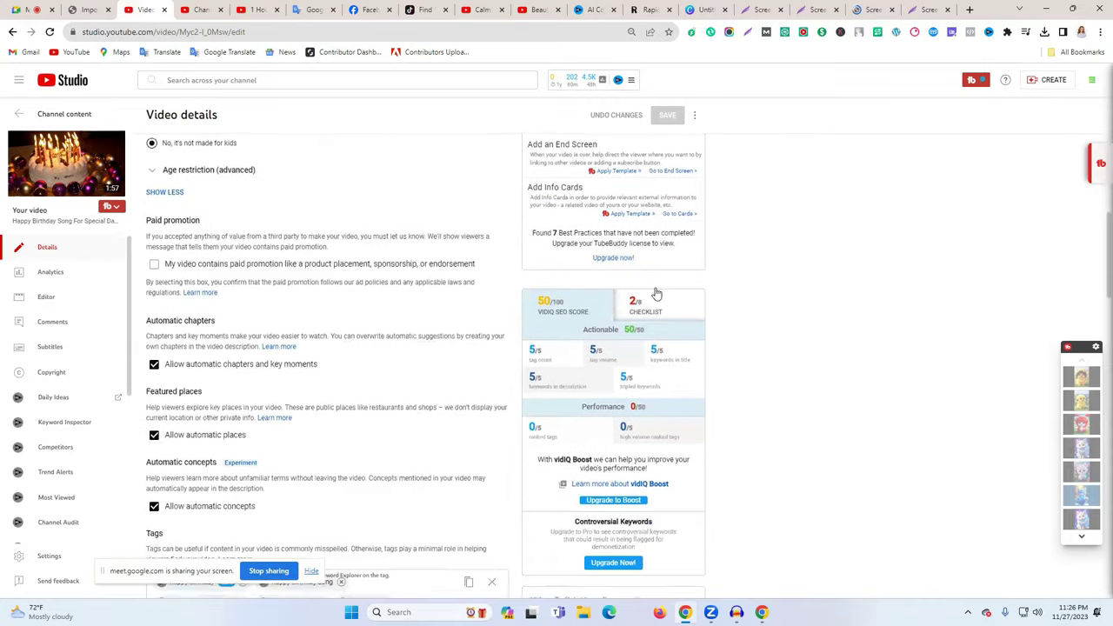
scroll(696, 283, up, 1)
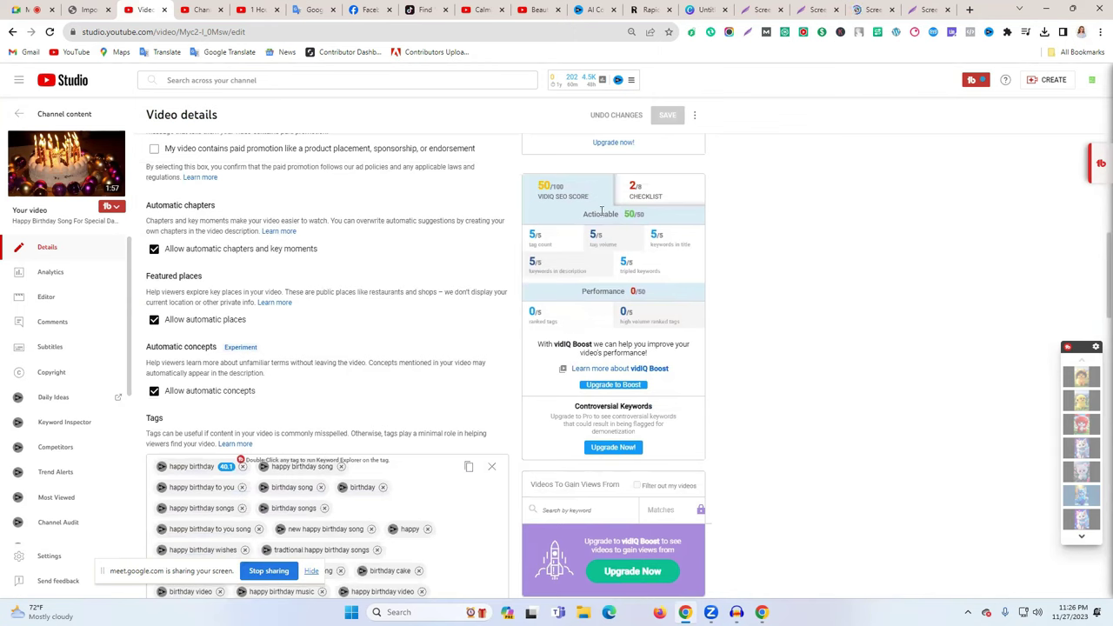
click(641, 219)
scroll(576, 283, up, 15)
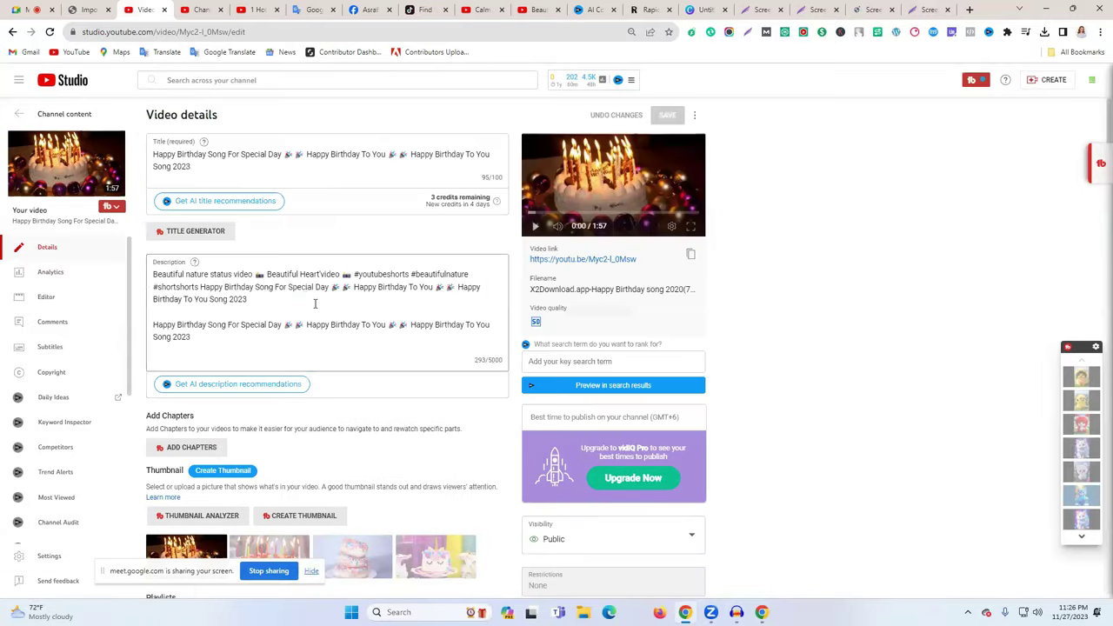
- Cut the entire text out of the video's description and check the vidIQ SEO score without it
click(269, 300)
triple_click(303, 299)
click(258, 275)
double_click(258, 274)
triple_click(258, 274)
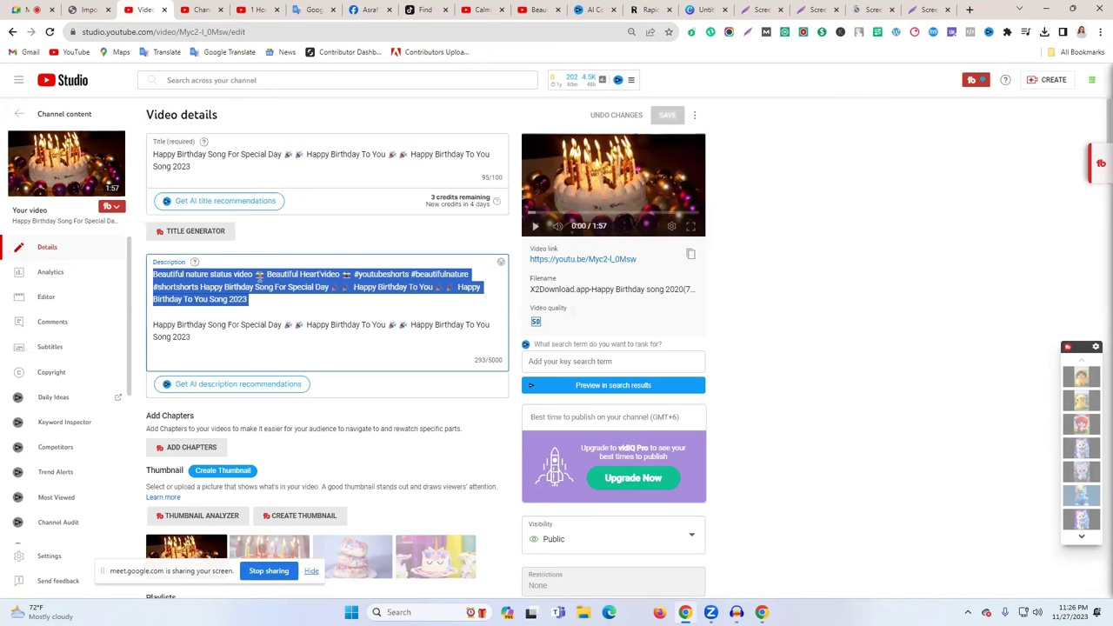
click(172, 371)
drag(203, 345, 156, 273)
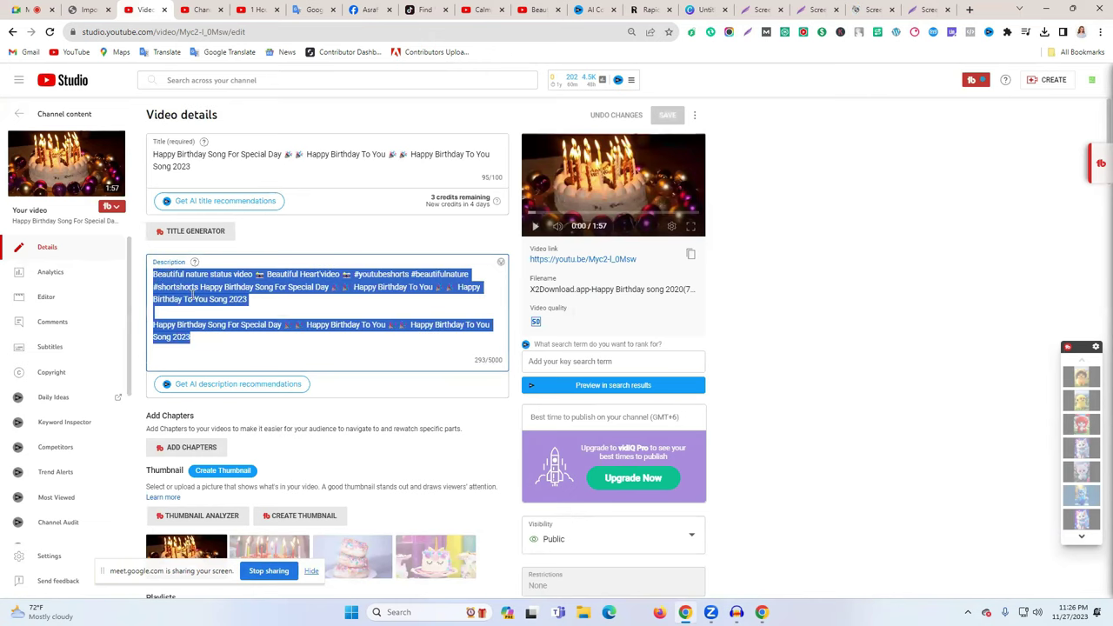
click(165, 298)
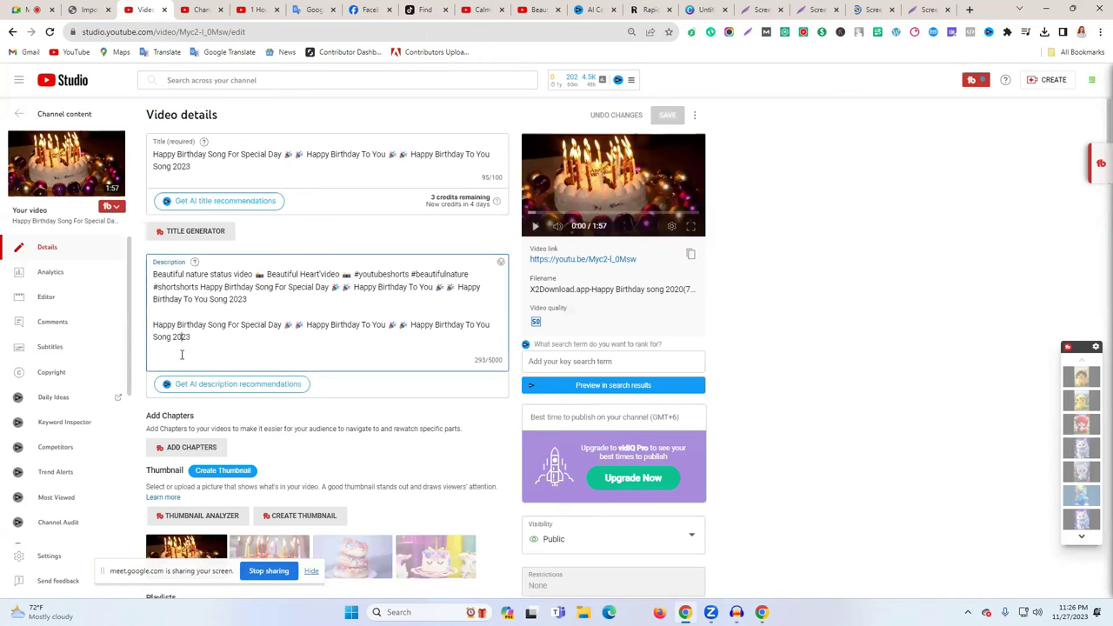
drag(202, 348, 150, 285)
right_click(164, 279)
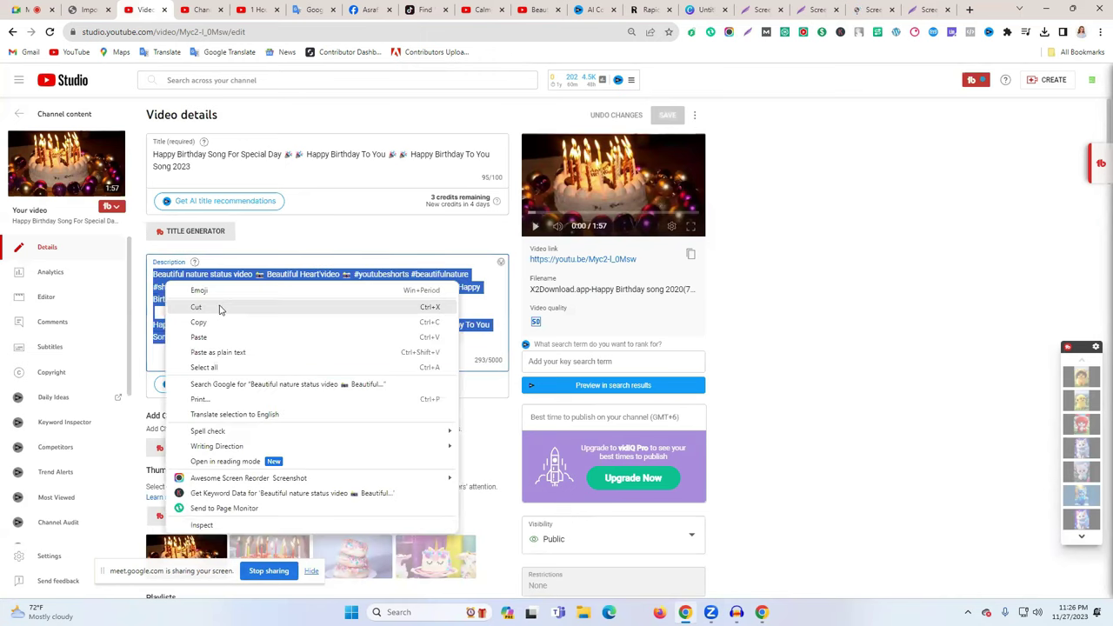
click(219, 309)
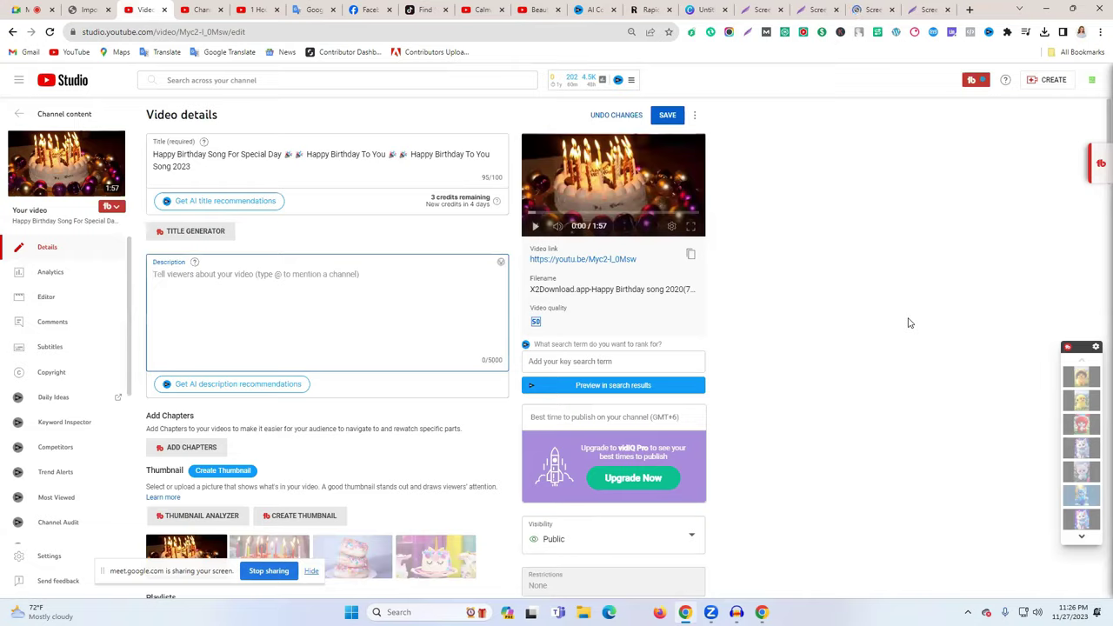
scroll(908, 322, down, 10)
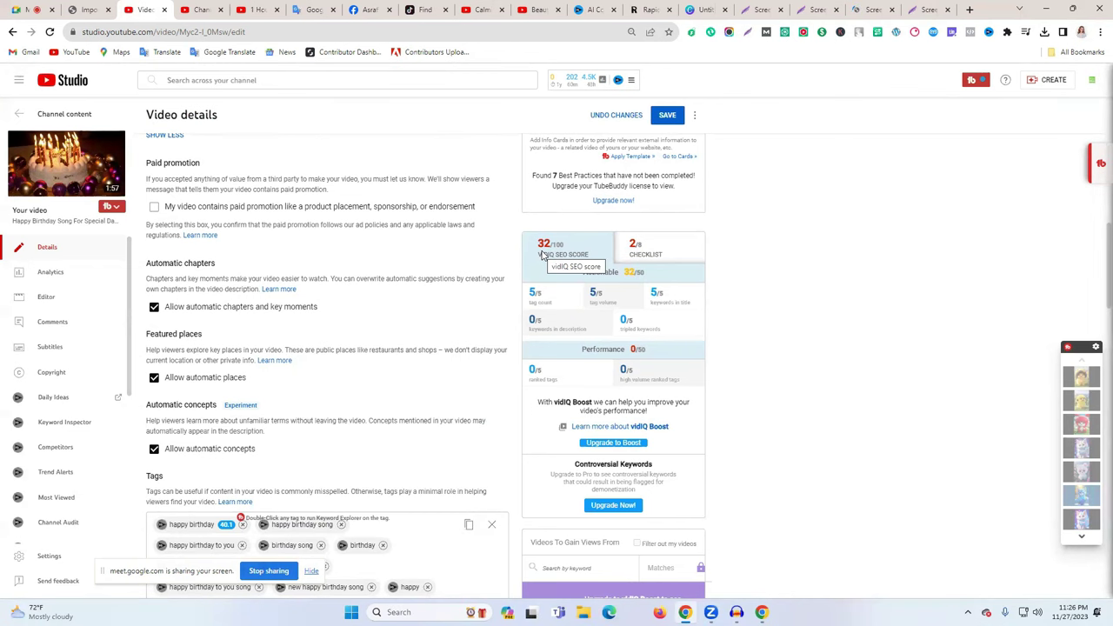
- Paste the cut text back into the video's description
scroll(432, 278, up, 10)
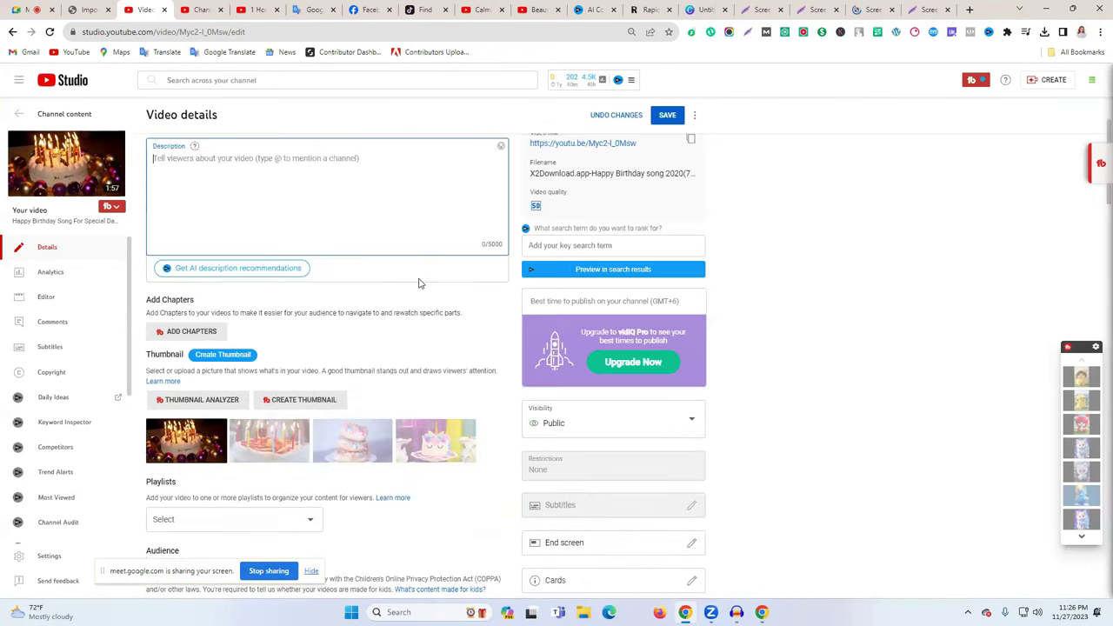
right_click(260, 293)
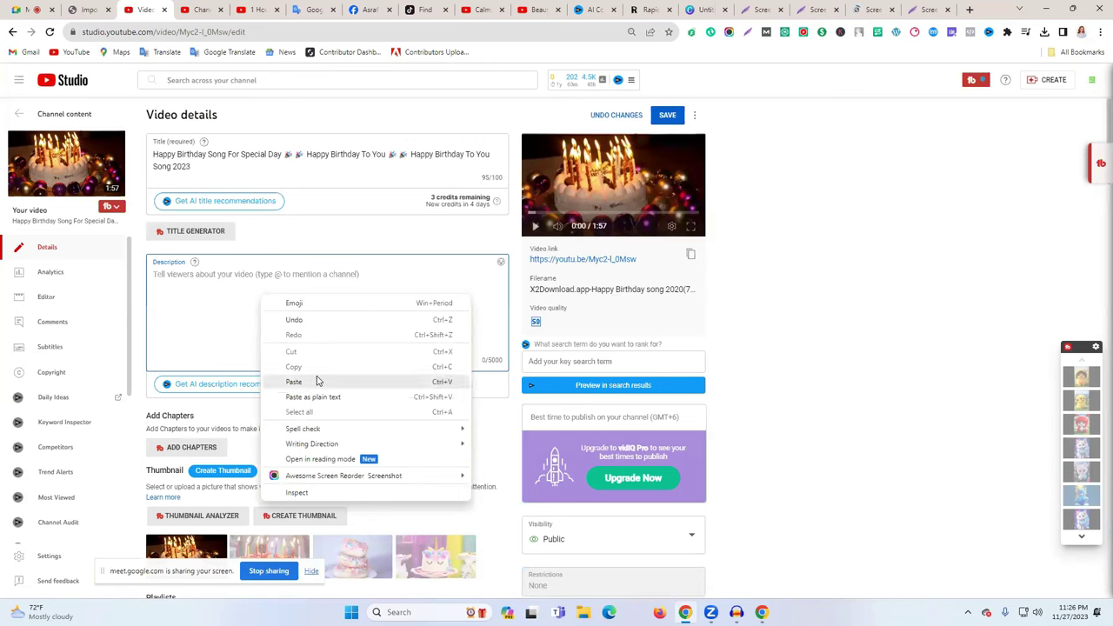
click(314, 380)
- Remove the tags "happy birthday songs 2020" and "tradtional birthday songs", and recheck the vidIQ SEO score
scroll(802, 302, down, 15)
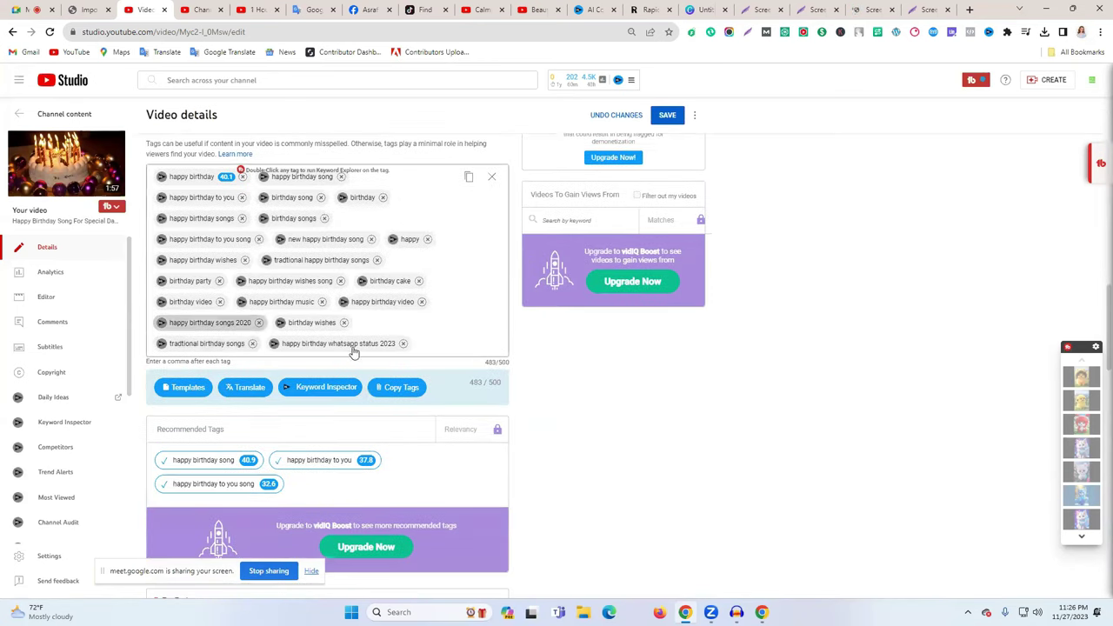
click(258, 322)
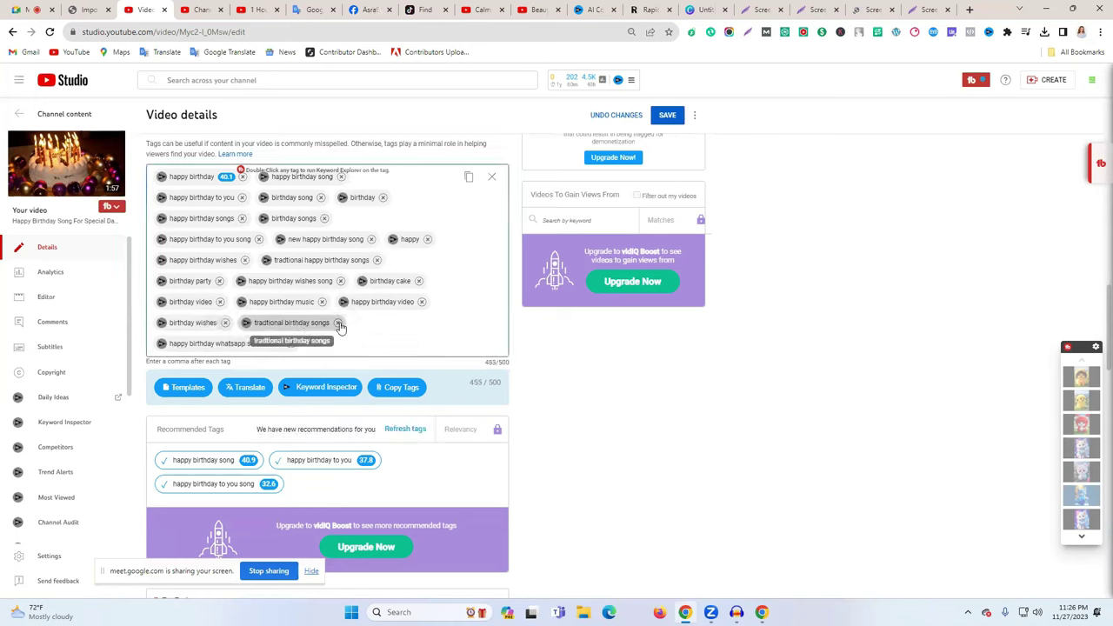
scroll(444, 345, up, 5)
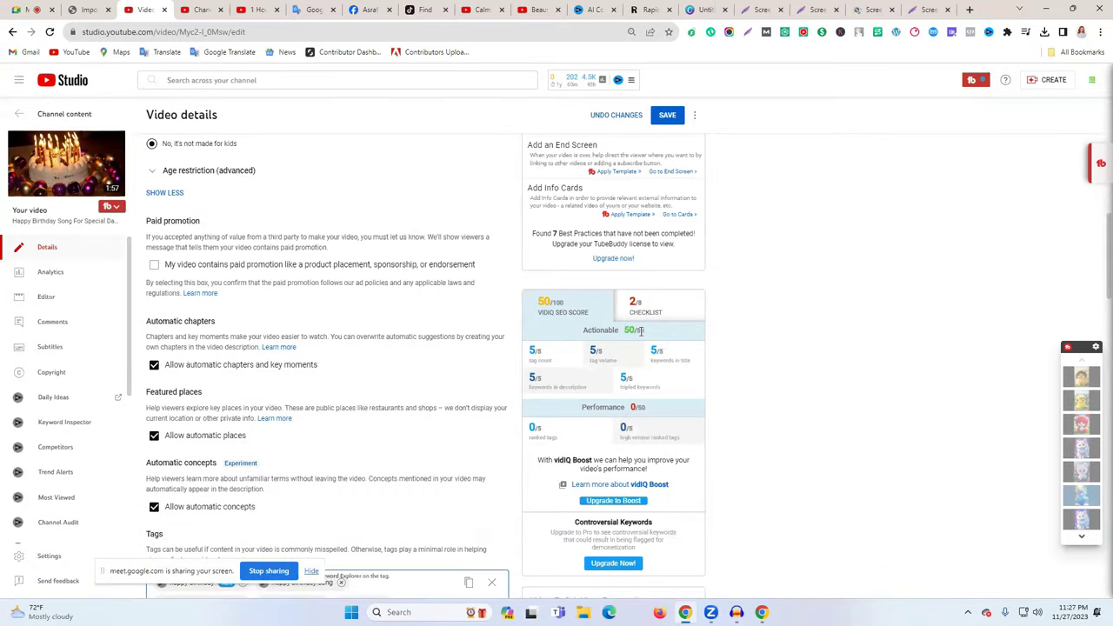
- Copy the channel name from the account details, add "AM-wee Aliminals" as a video tag and recheck the vidIQ SEO score
click(1093, 87)
drag(1014, 103, 996, 104)
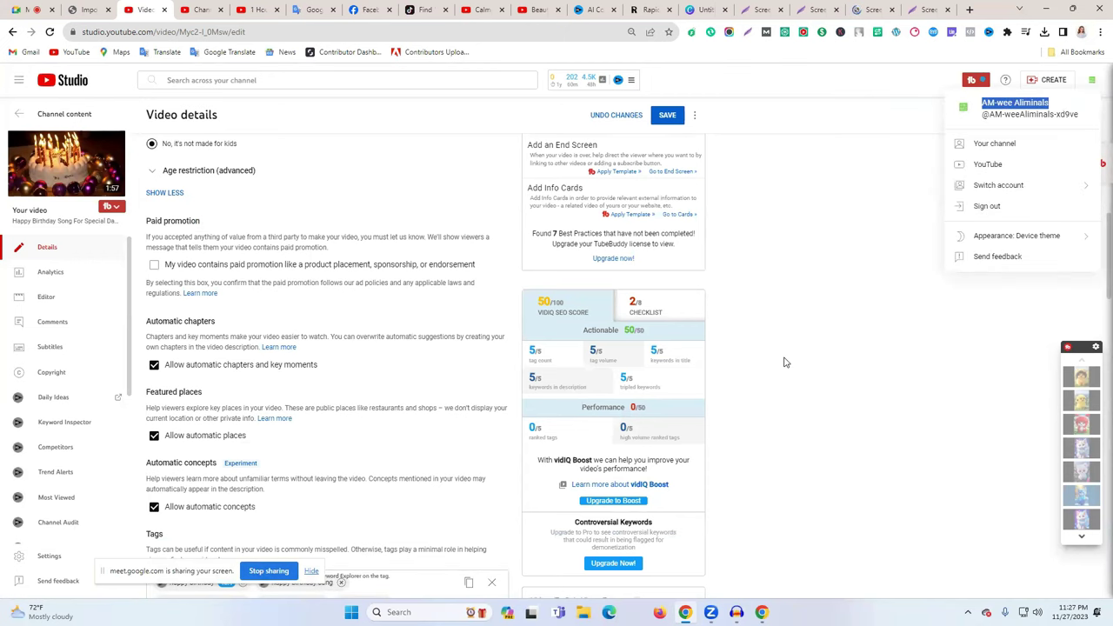
scroll(785, 362, down, 1)
scroll(785, 362, down, 4)
click(426, 221)
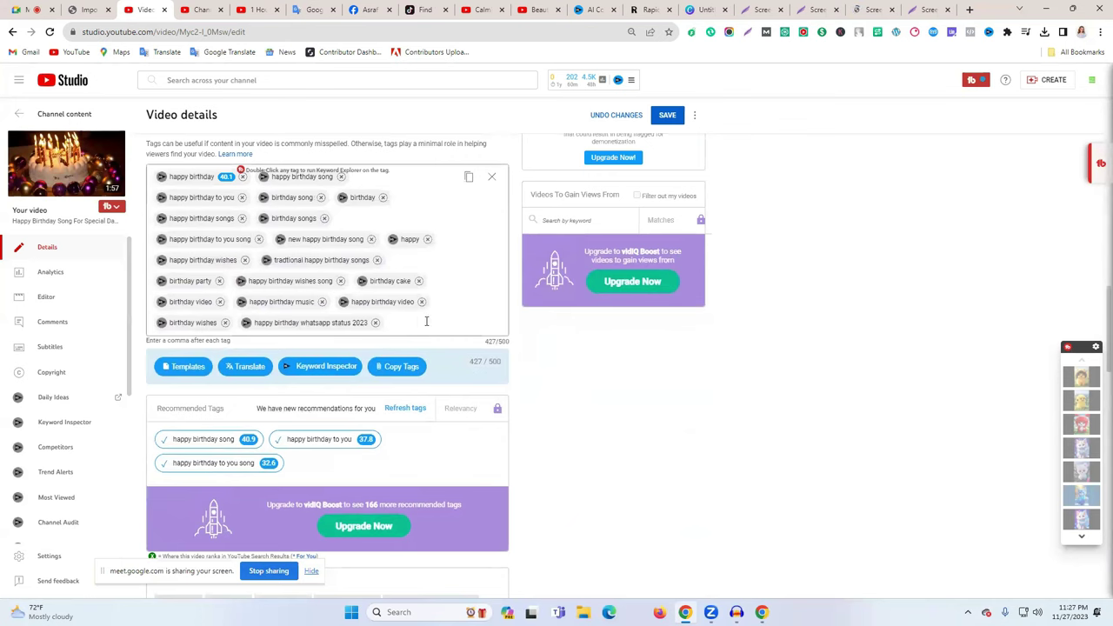
key(ctrl+v)
key(Return)
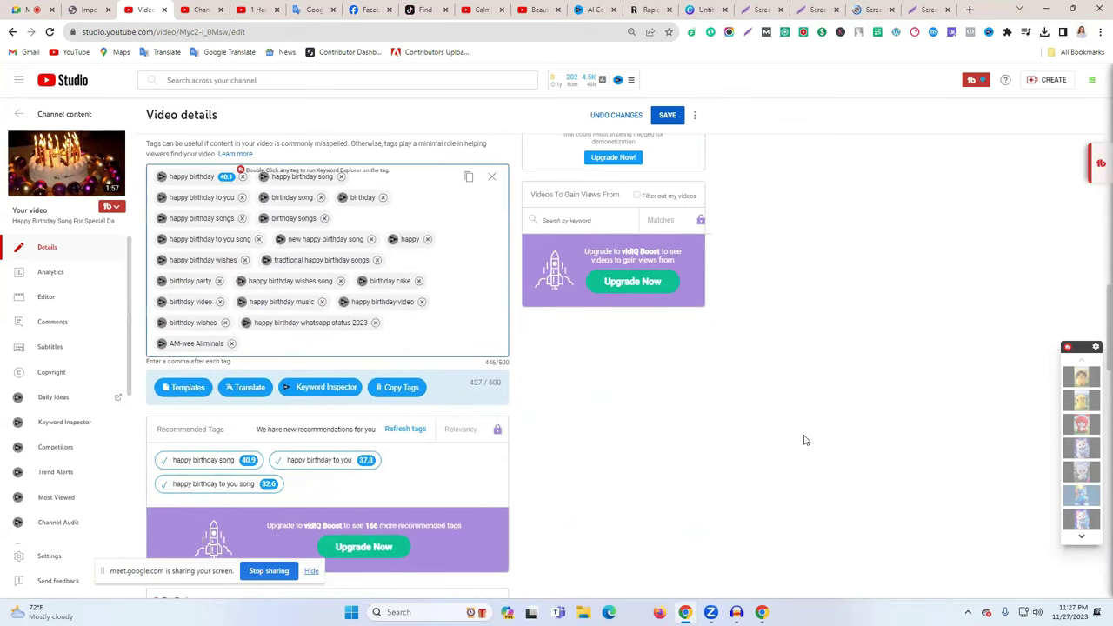
scroll(806, 443, up, 2)
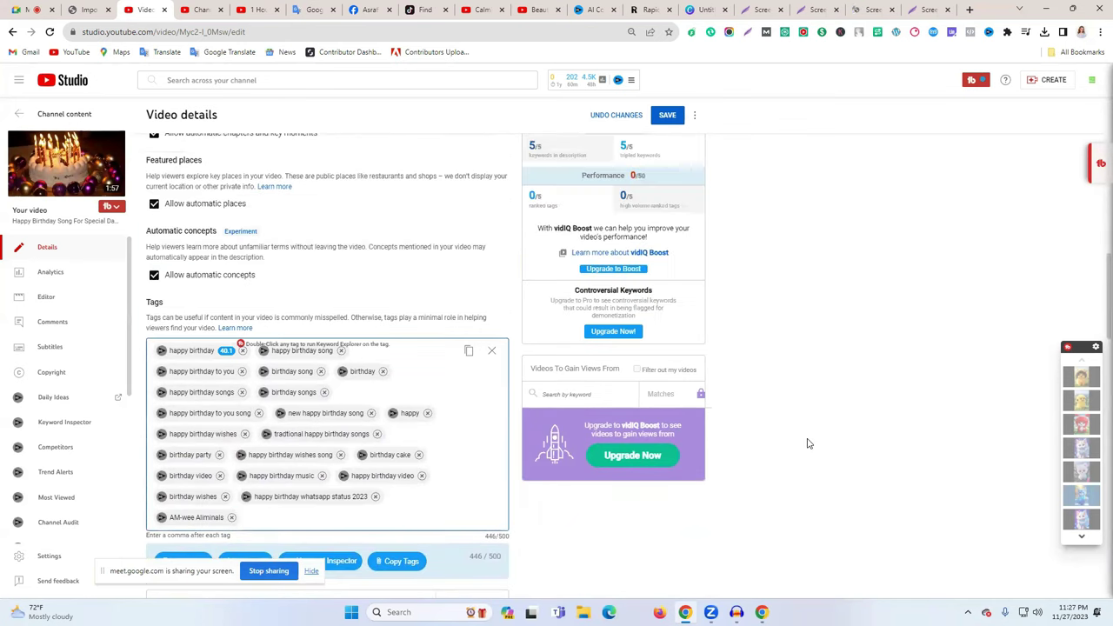
scroll(807, 444, up, 2)
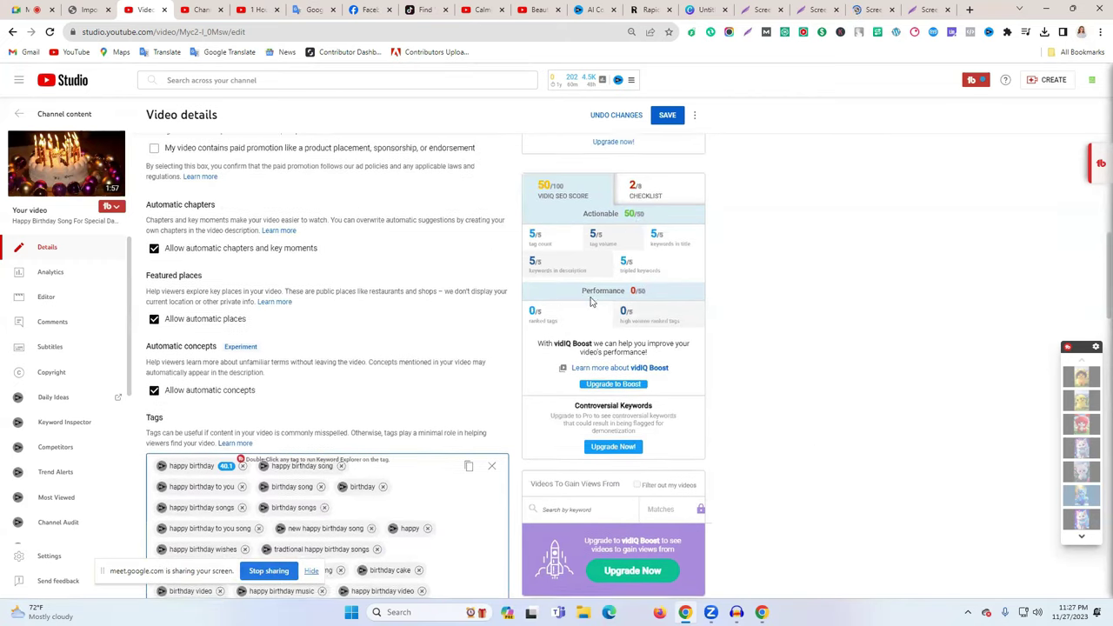
- Look up "AM-wee Aliminals" in the vidIQ Keyword Inspector and add the "am-wee aliminals" keyword to the video's tags
scroll(590, 301, down, 2)
click(328, 502)
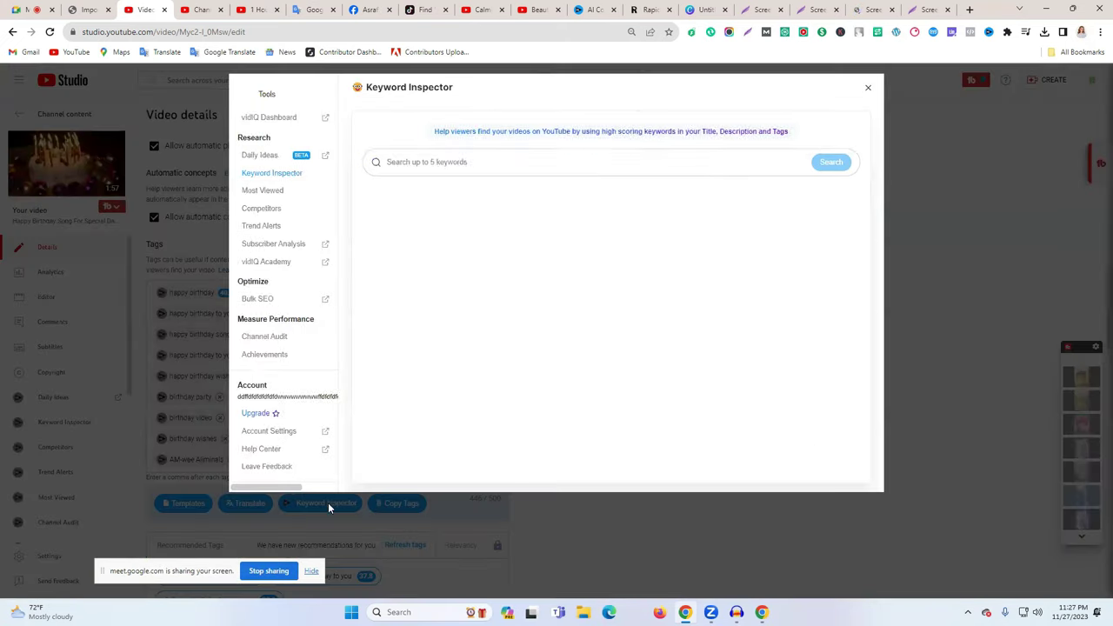
text(AM-wee Aliminals)
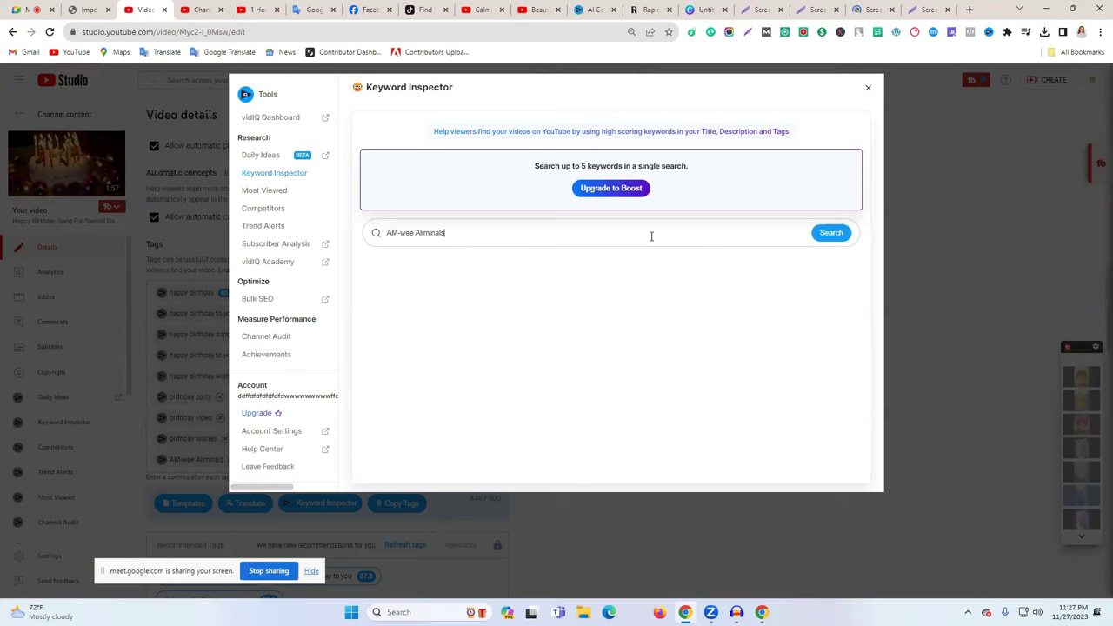
click(835, 233)
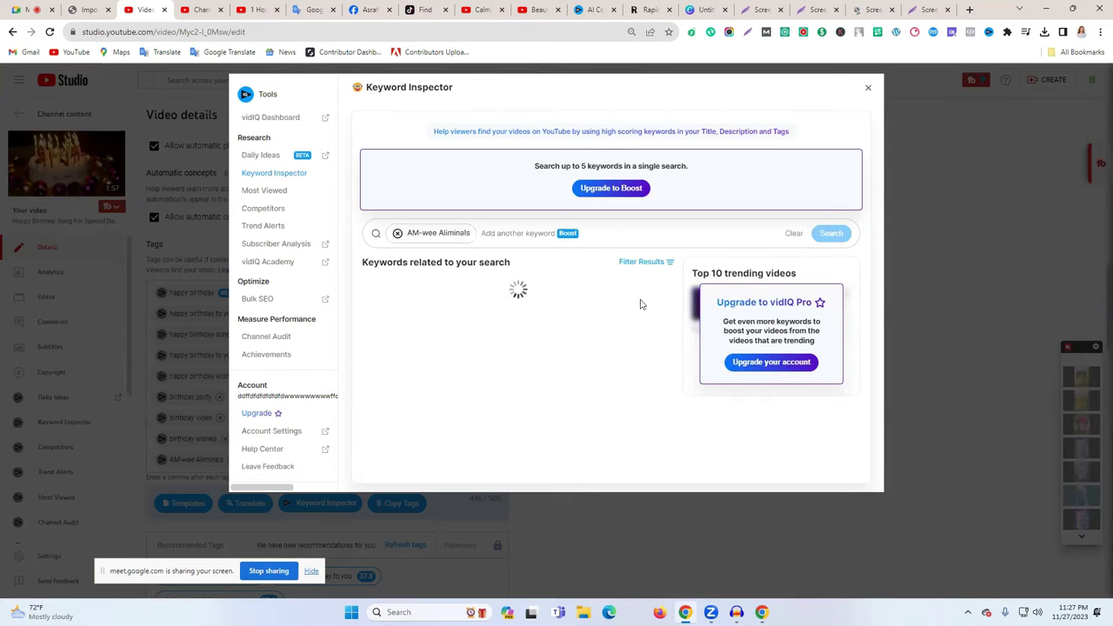
click(867, 89)
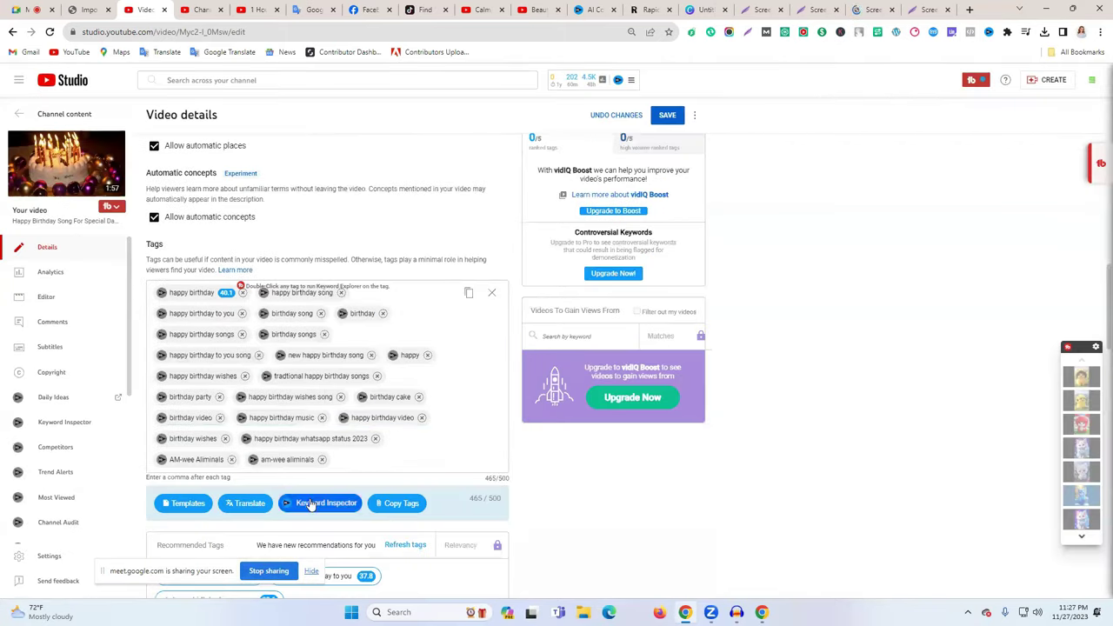
click(344, 462)
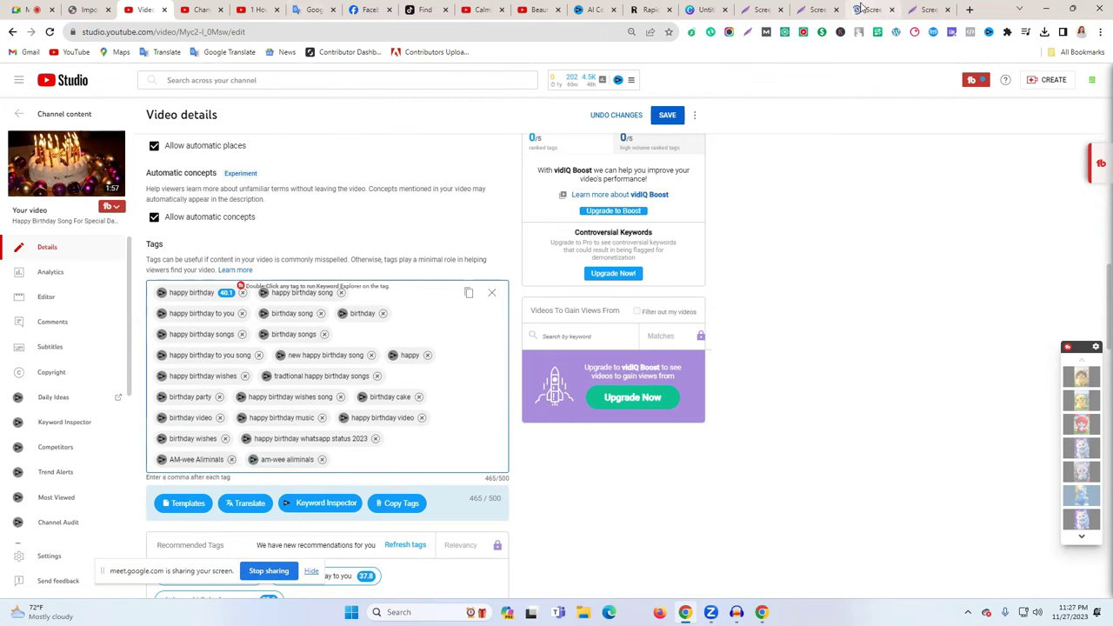
click(254, 10)
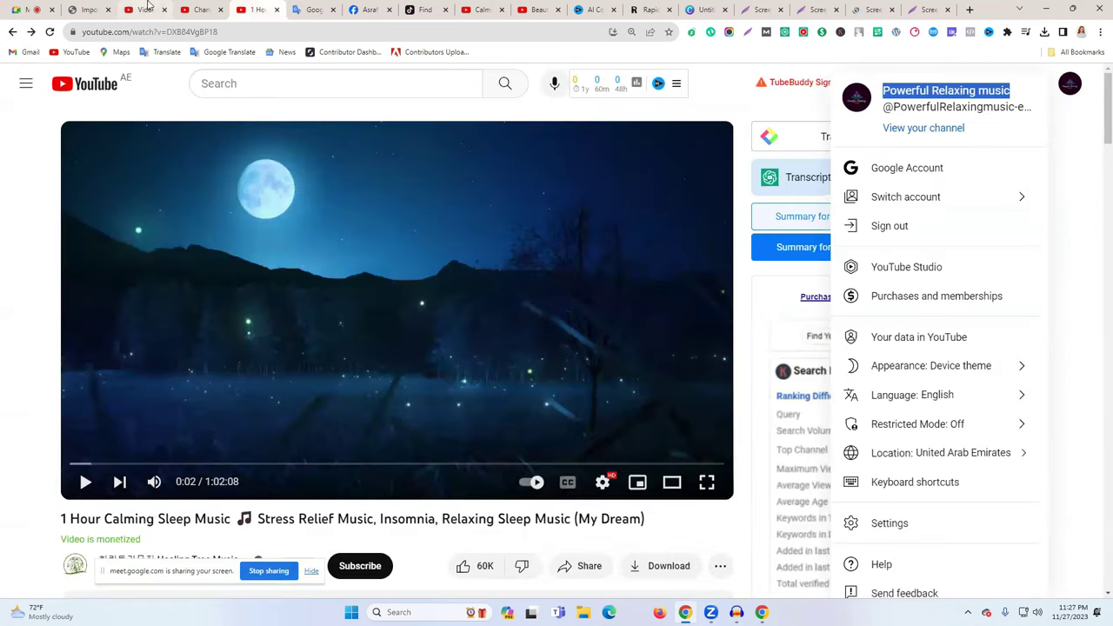
click(202, 10)
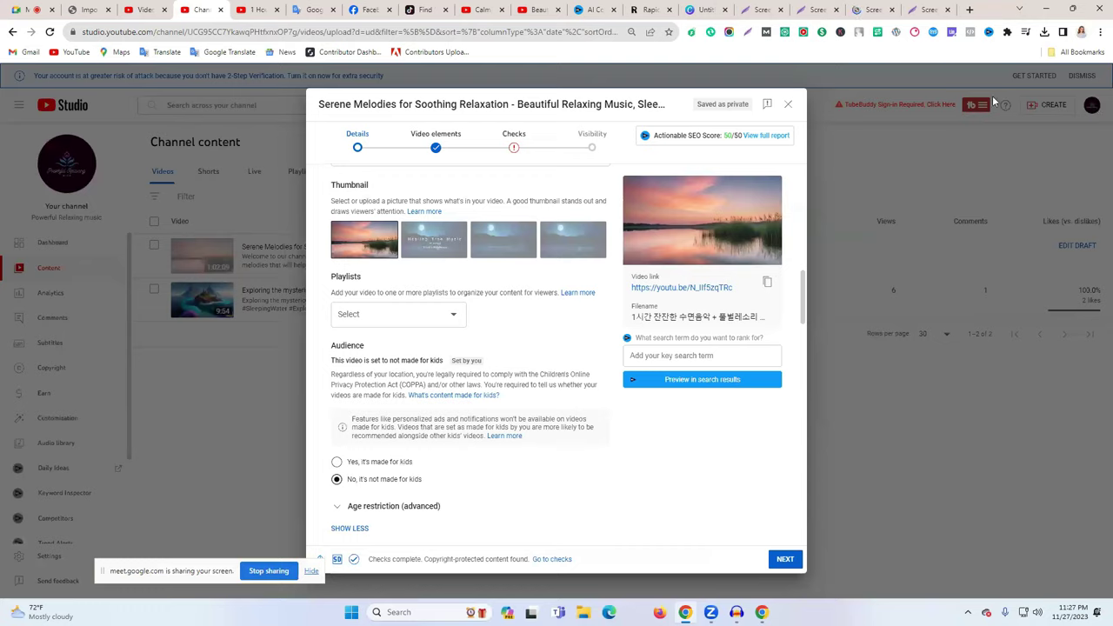
click(135, 9)
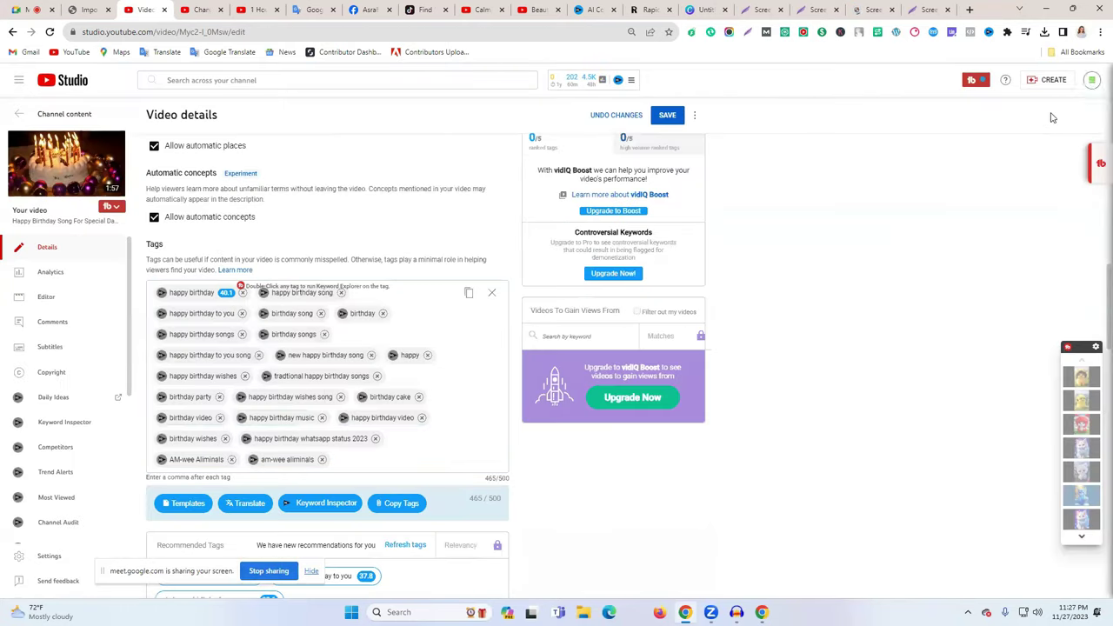
- Copy the channel name AM-wee Aliminals from the account details again
click(1092, 87)
double_click(1021, 104)
click(1021, 104)
key(ctrl+c)
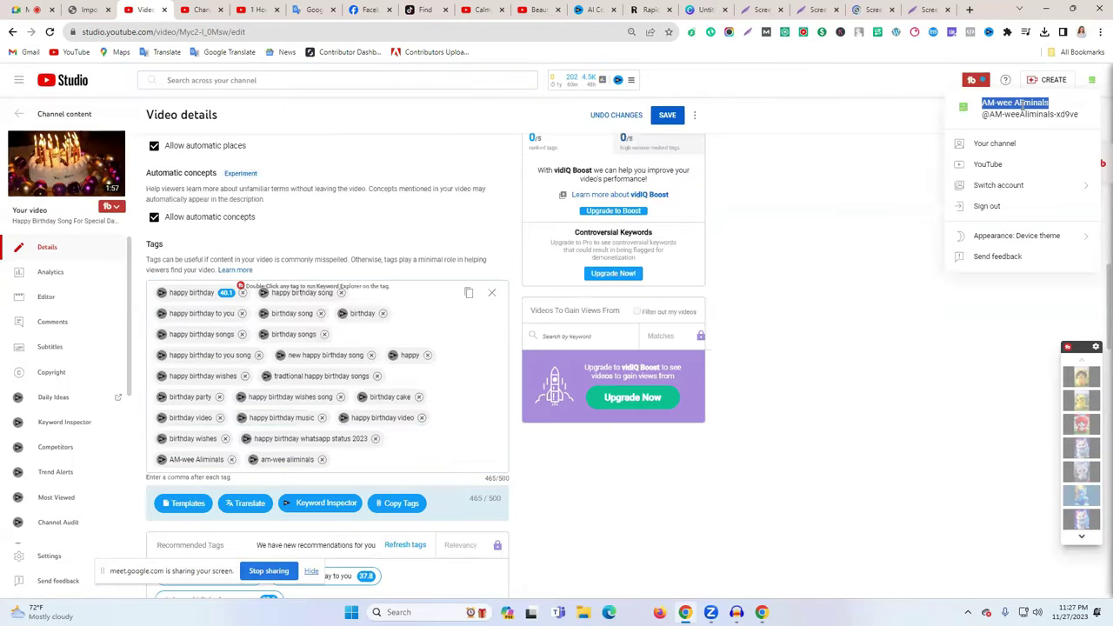
- Look up "AM wee Aliminals" without the hyphen in the Keyword Inspector, add the "am wee aliminals" keyword as a tag and review the SEO score
click(343, 505)
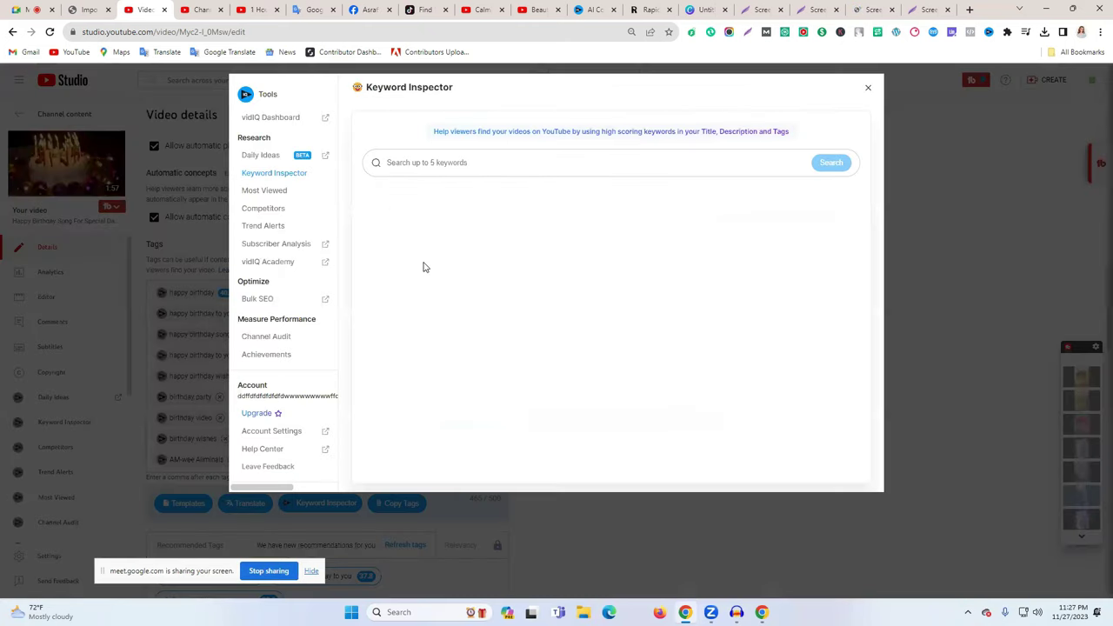
click(397, 232)
key(ctrl+v)
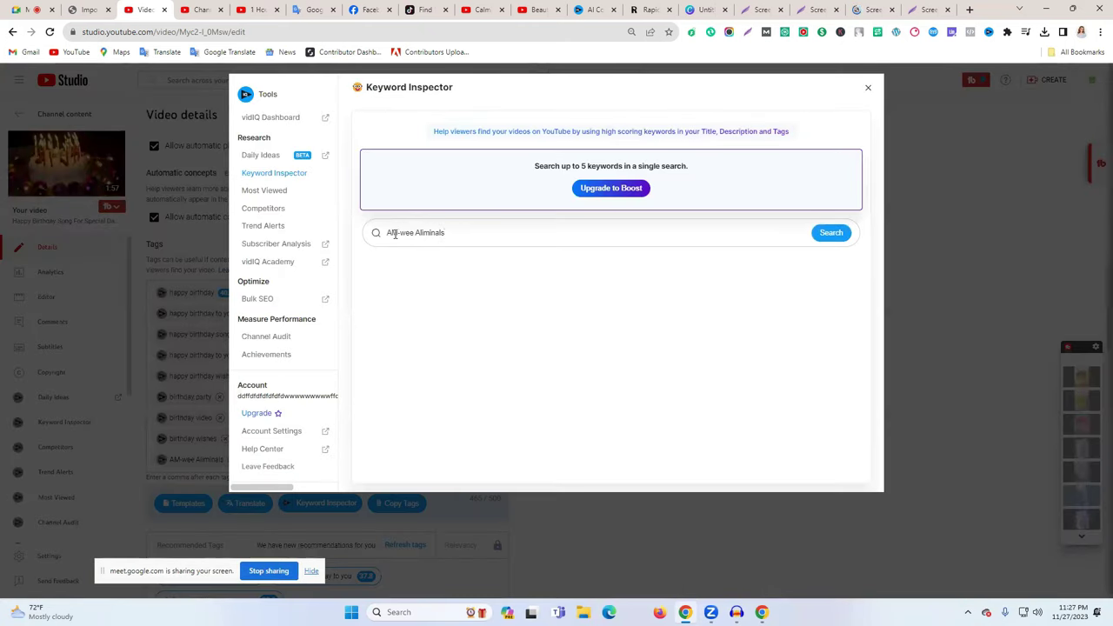
click(399, 233)
key(BackSpace)
click(836, 235)
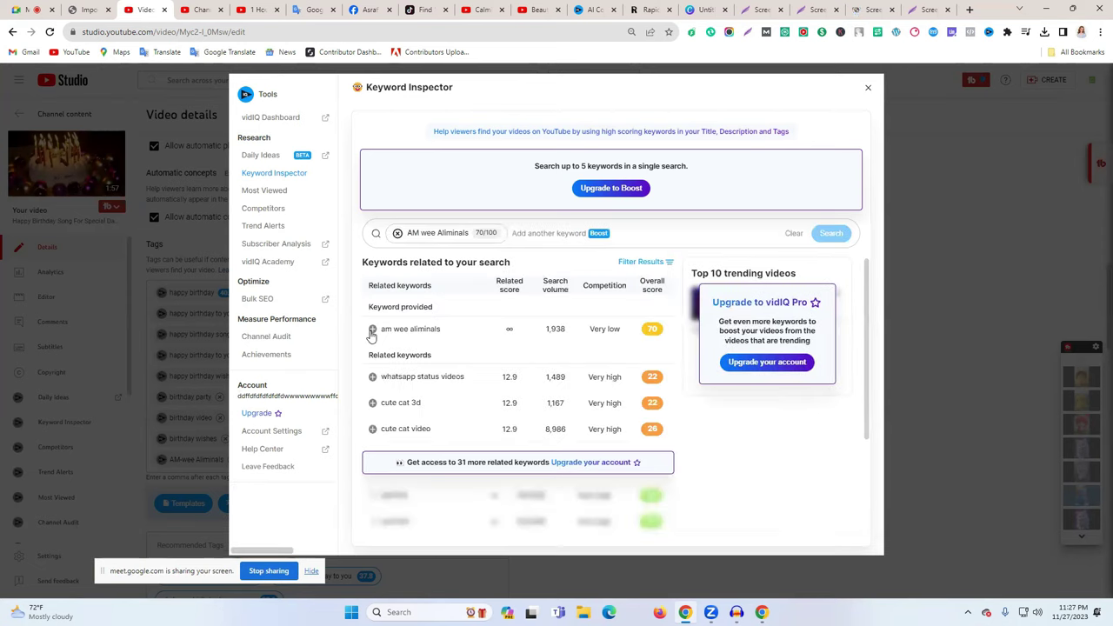
click(372, 330)
click(866, 91)
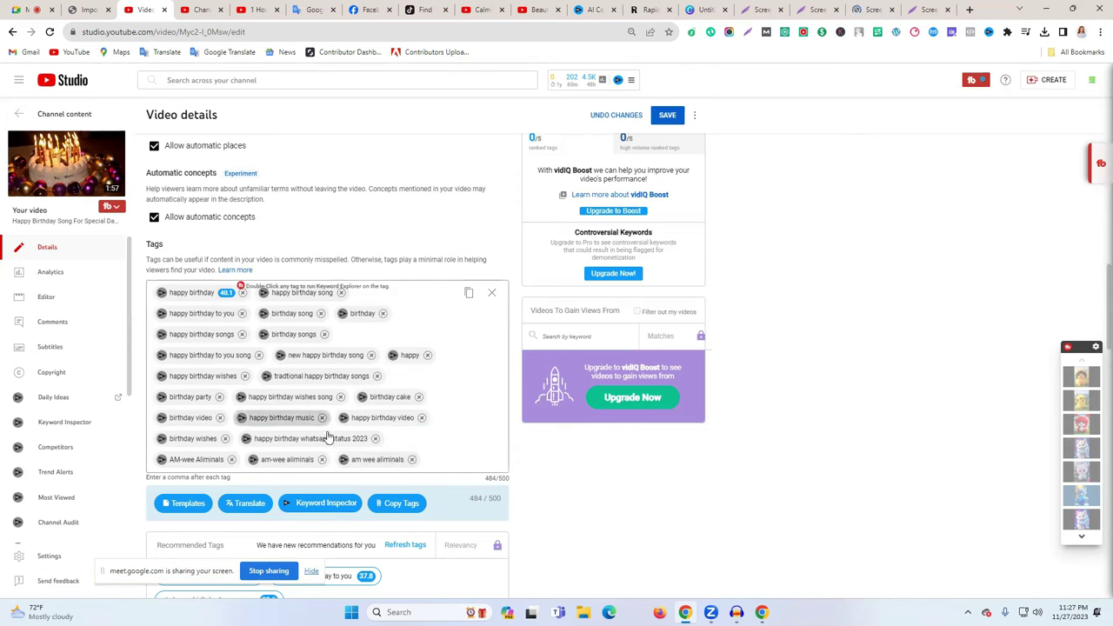
scroll(415, 422, up, 5)
scroll(458, 430, up, 1)
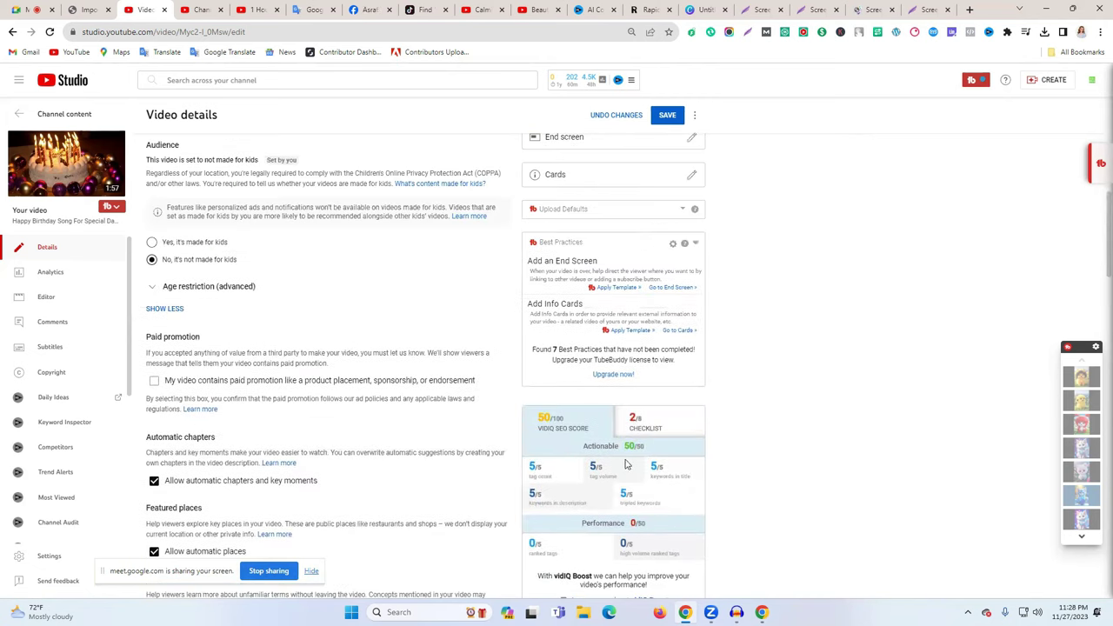
- Review the birthday video's tags alongside its vidIQ SEO score and save the video changes
scroll(613, 463, down, 5)
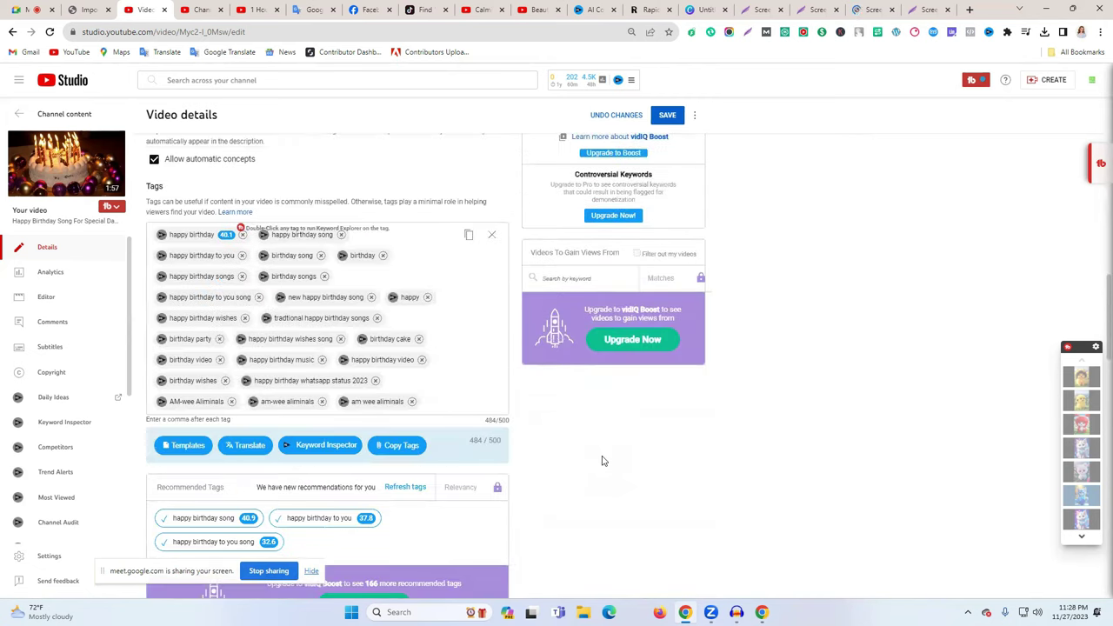
scroll(603, 460, up, 3)
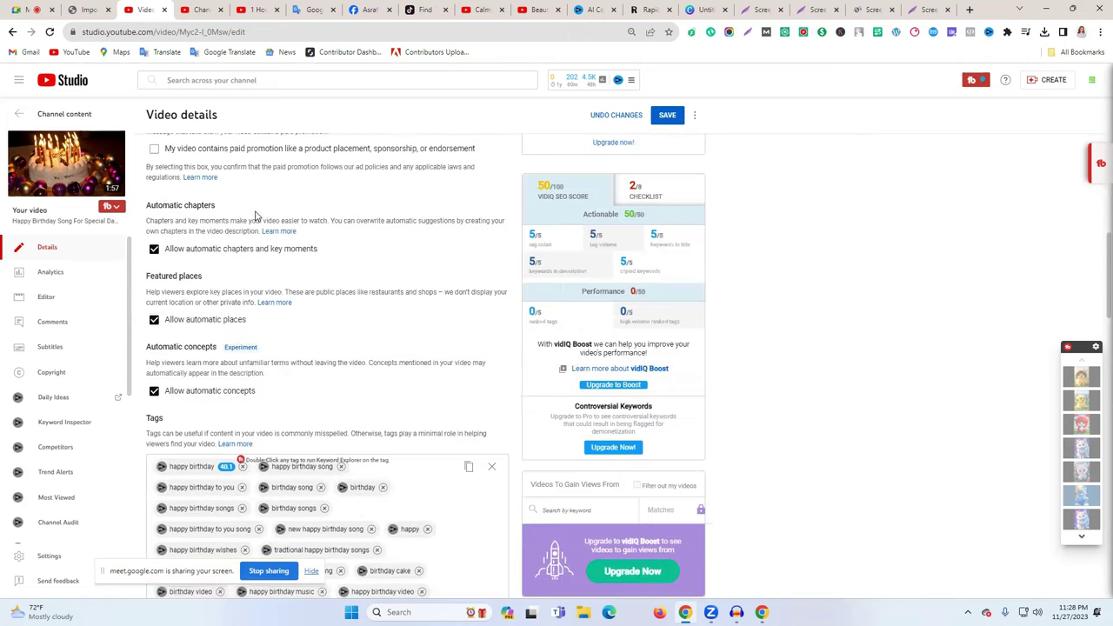
click(667, 115)
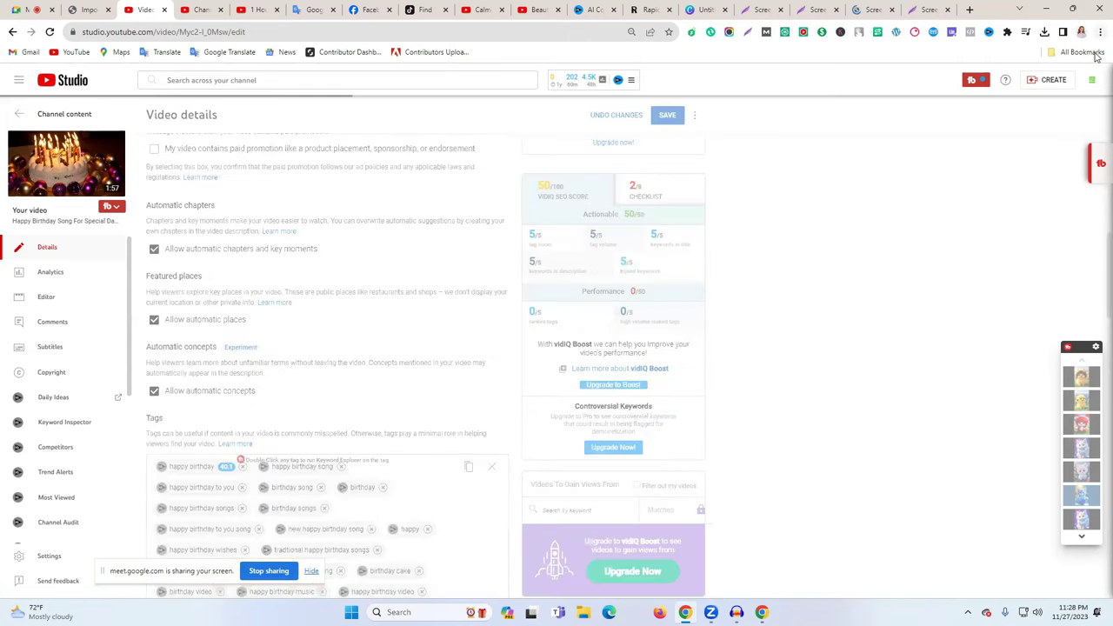
- Switch to the freelancer channel with 17,200 subscribers and open the details of its "YouTube First Video Test #shorts #success #digitalmarketing" video
click(1091, 82)
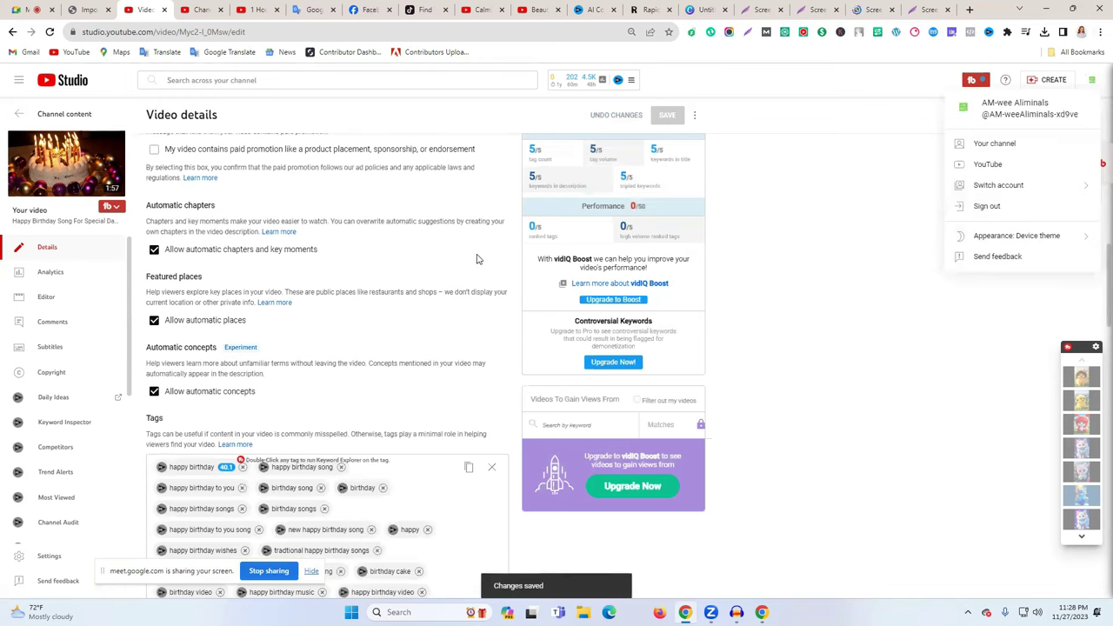
click(1022, 188)
scroll(1012, 205, down, 5)
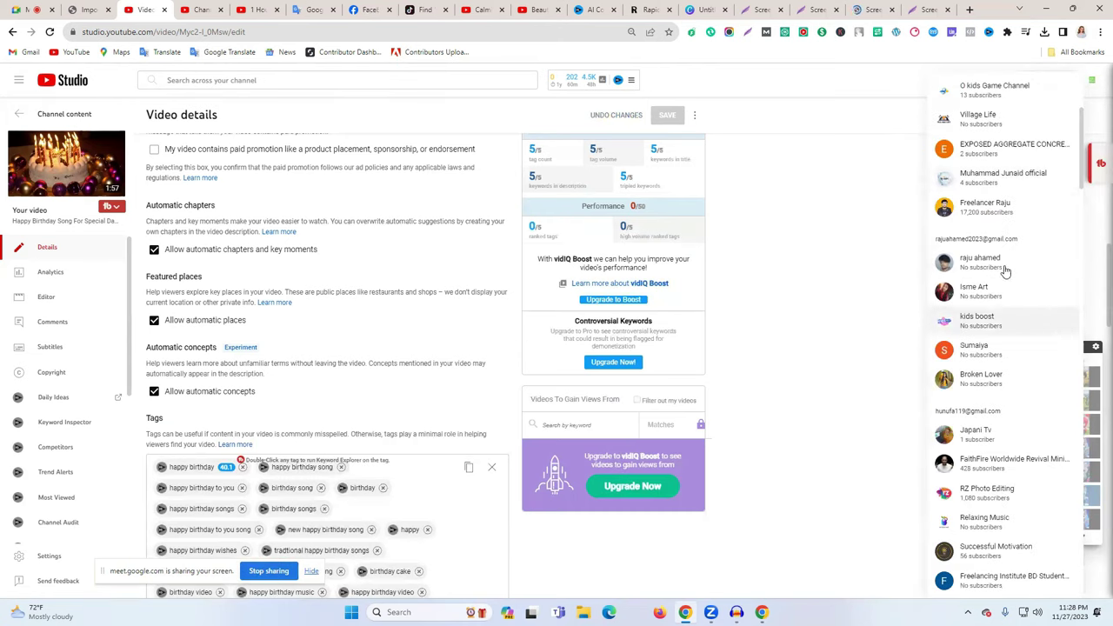
click(999, 213)
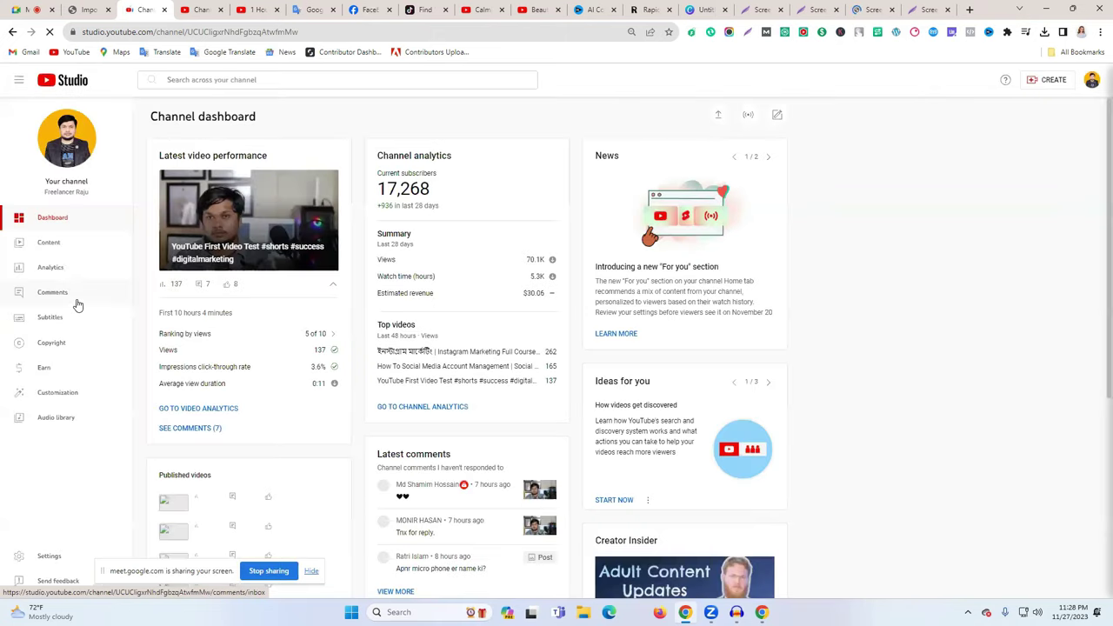
click(115, 250)
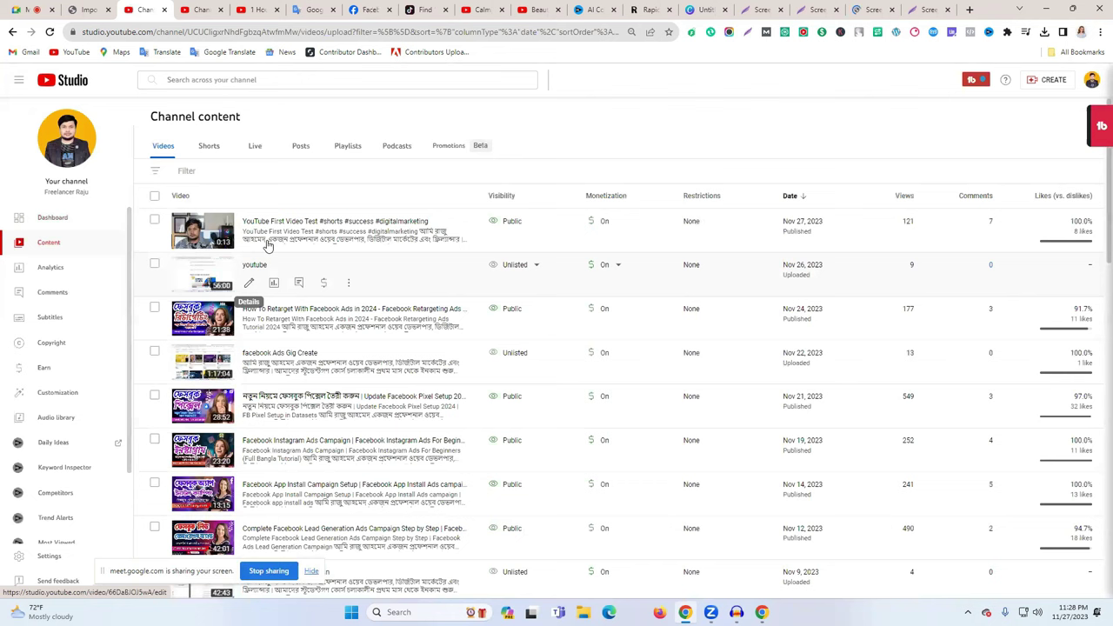
click(254, 243)
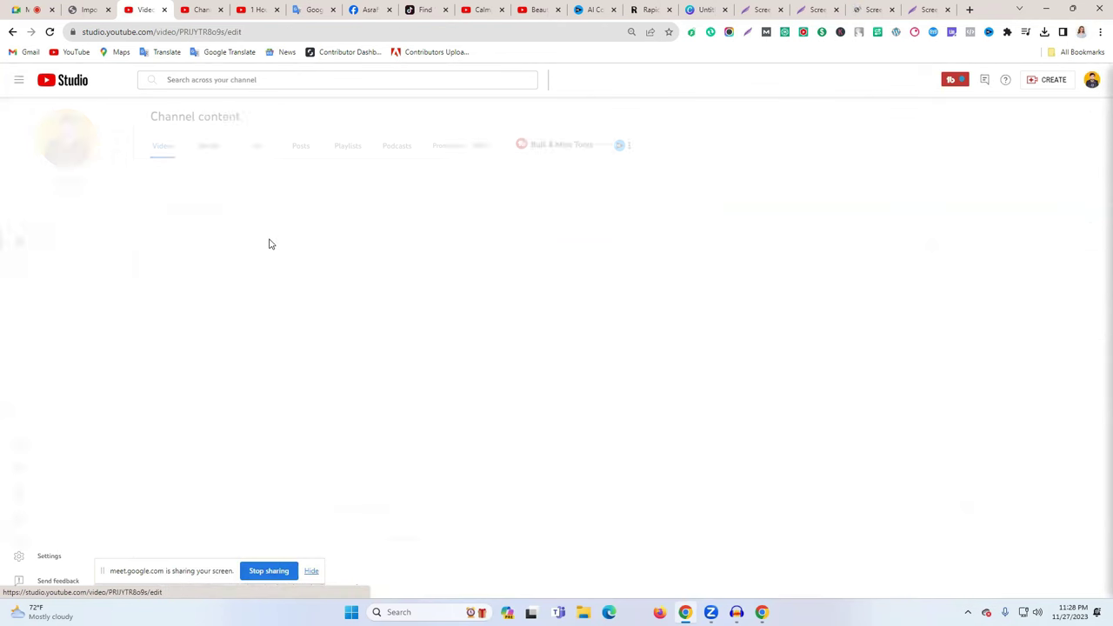
- Look over the short video's details and tag section, and copy its full title
scroll(392, 306, down, 5)
scroll(392, 308, down, 10)
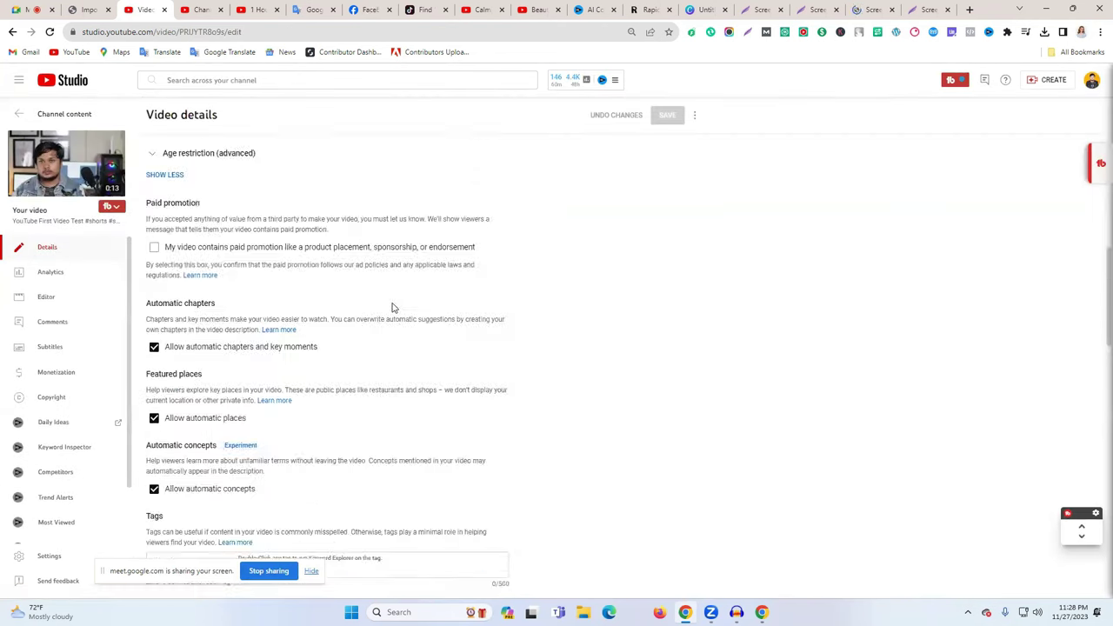
scroll(549, 376, down, 3)
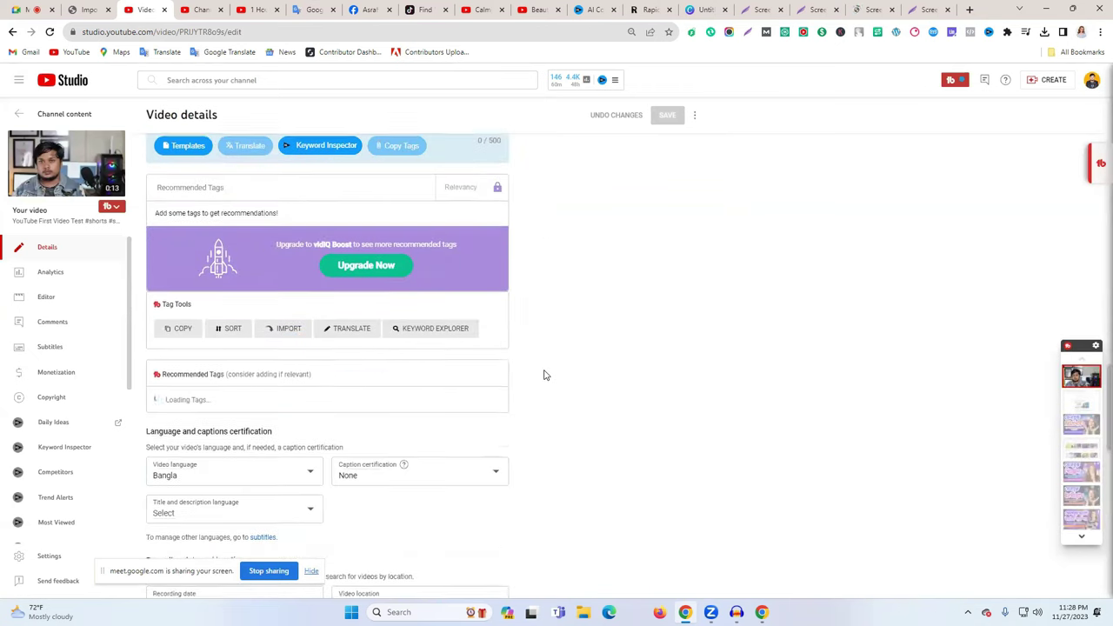
scroll(536, 374, up, 8)
scroll(536, 374, up, 10)
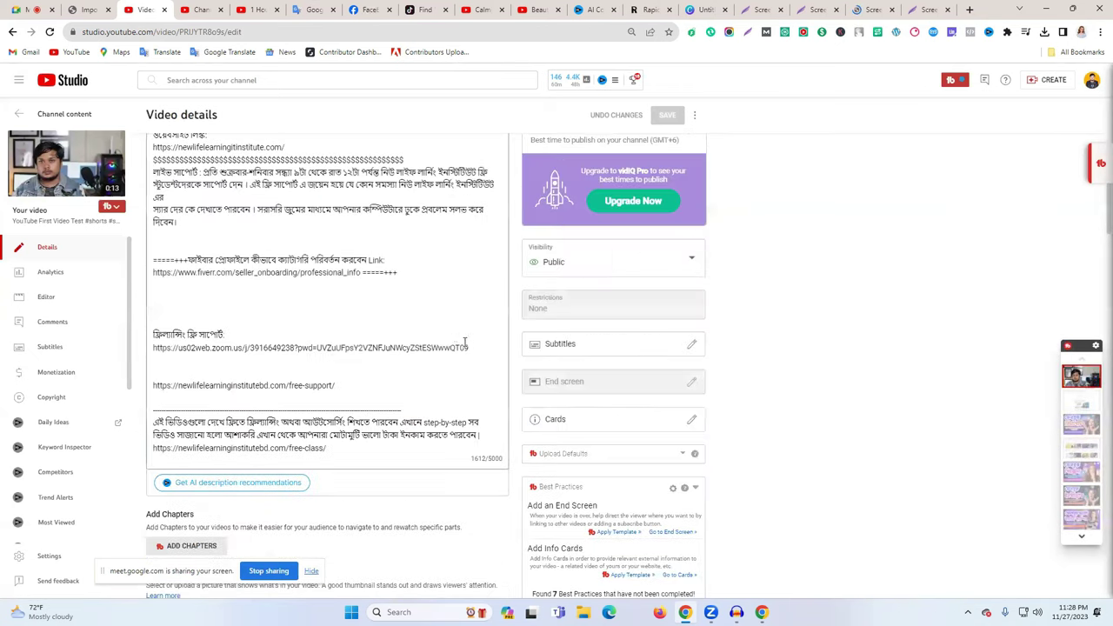
triple_click(287, 157)
key(ctrl+c)
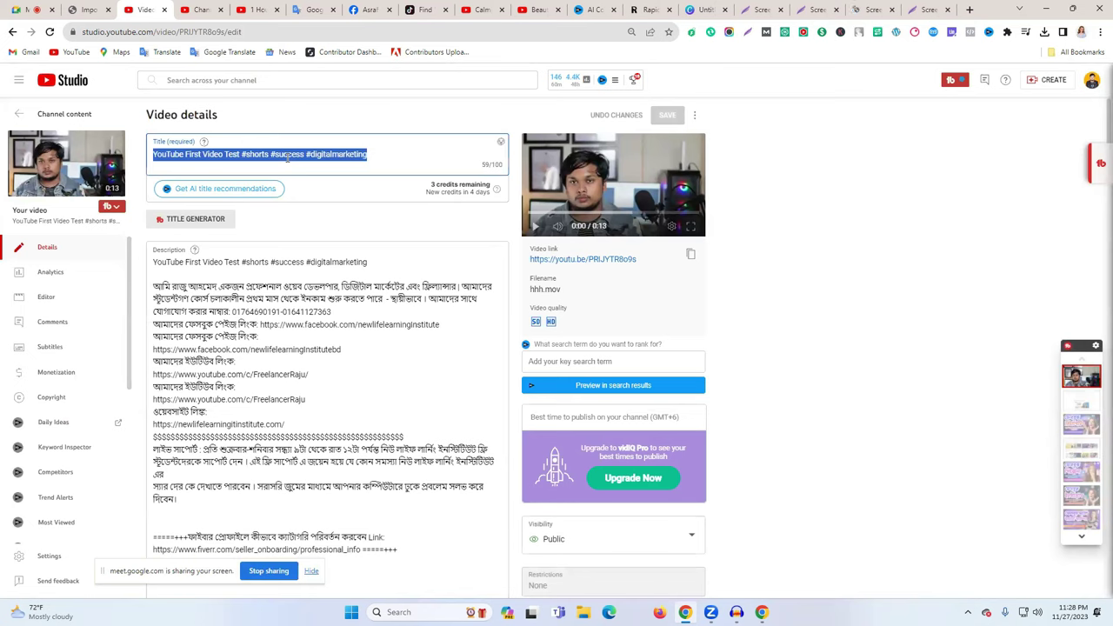
- Switch to RapidTags, generate tags from the copied video title and copy the whole tag list
click(650, 10)
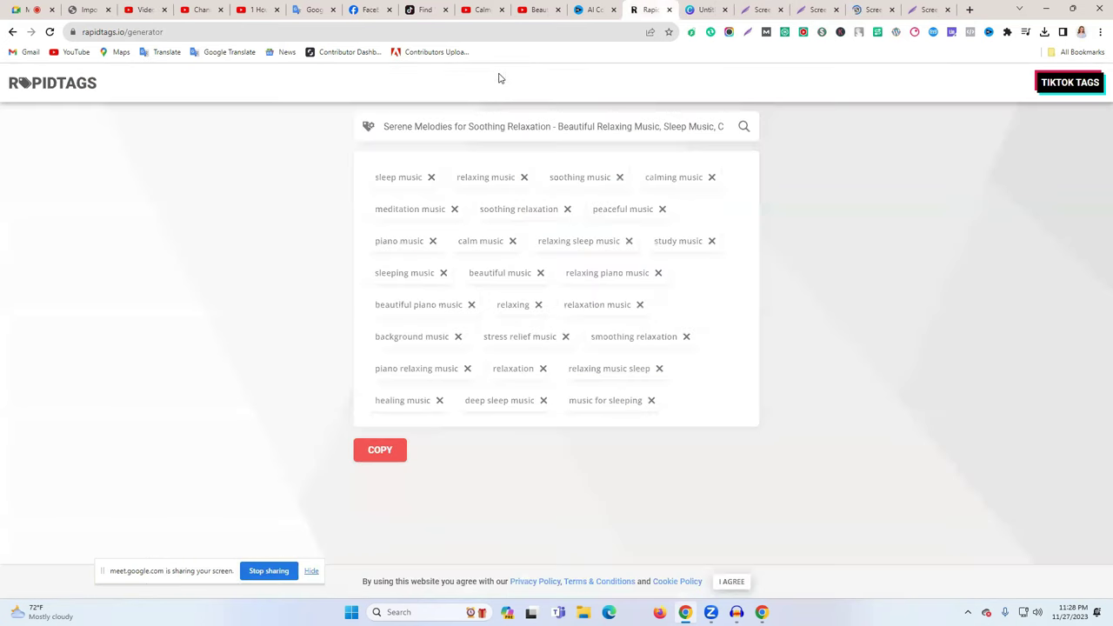
triple_click(430, 128)
key(ctrl+v)
click(743, 128)
click(380, 418)
- Return to the short video's details in YouTube Studio and paste the generated tags into its empty tag list
click(178, 9)
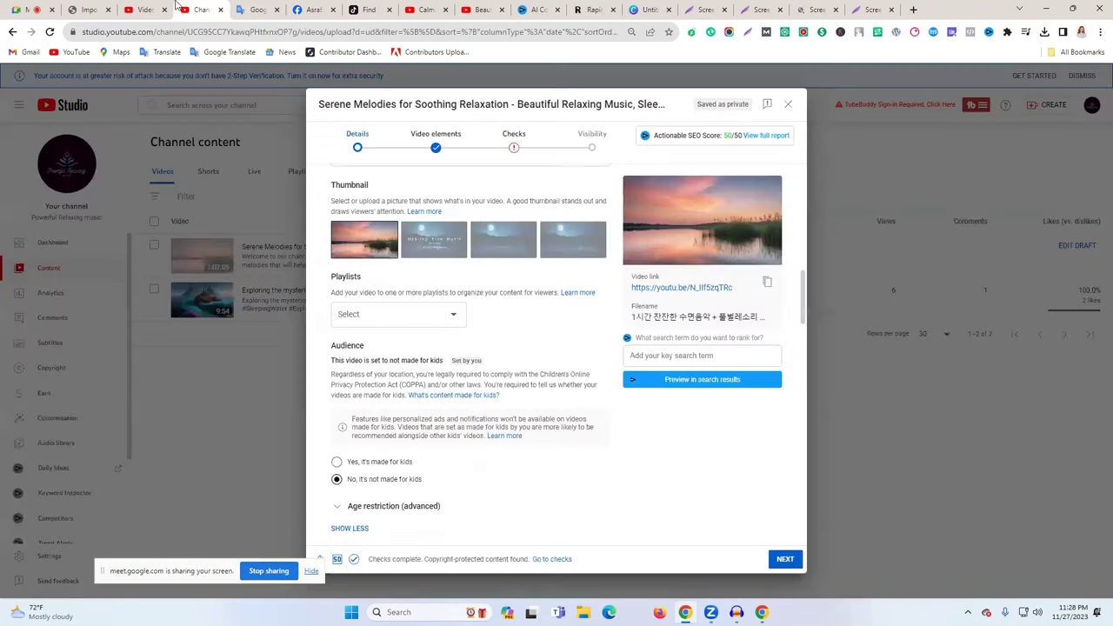
click(152, 9)
scroll(276, 346, down, 8)
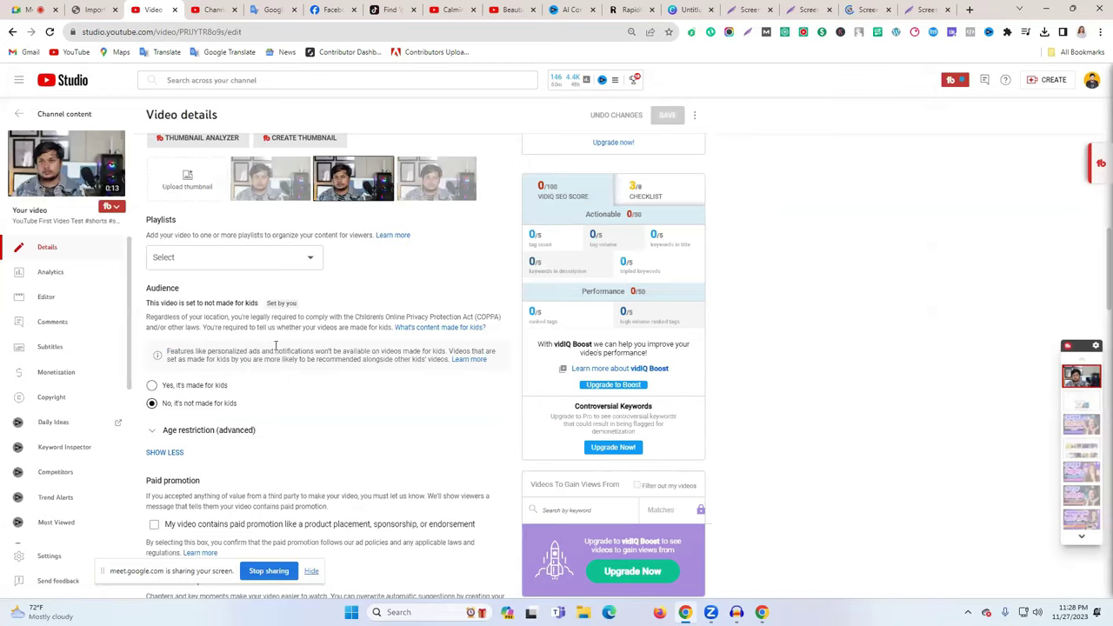
scroll(277, 346, down, 2)
scroll(295, 348, up, 4)
scroll(278, 374, down, 7)
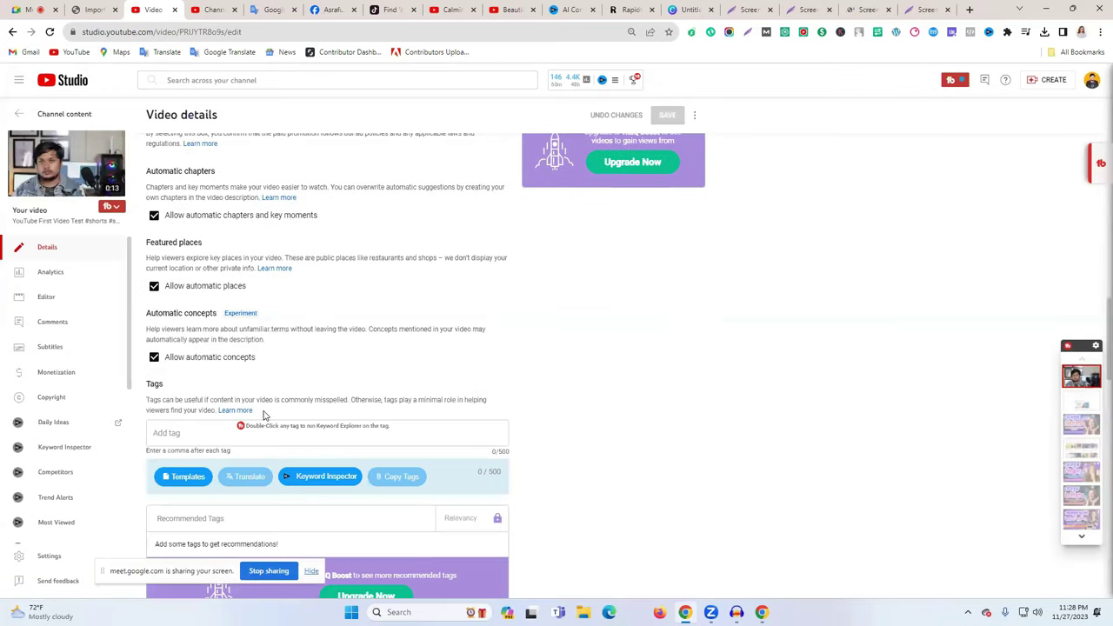
scroll(266, 416, down, 2)
click(201, 264)
key(ctrl+v)
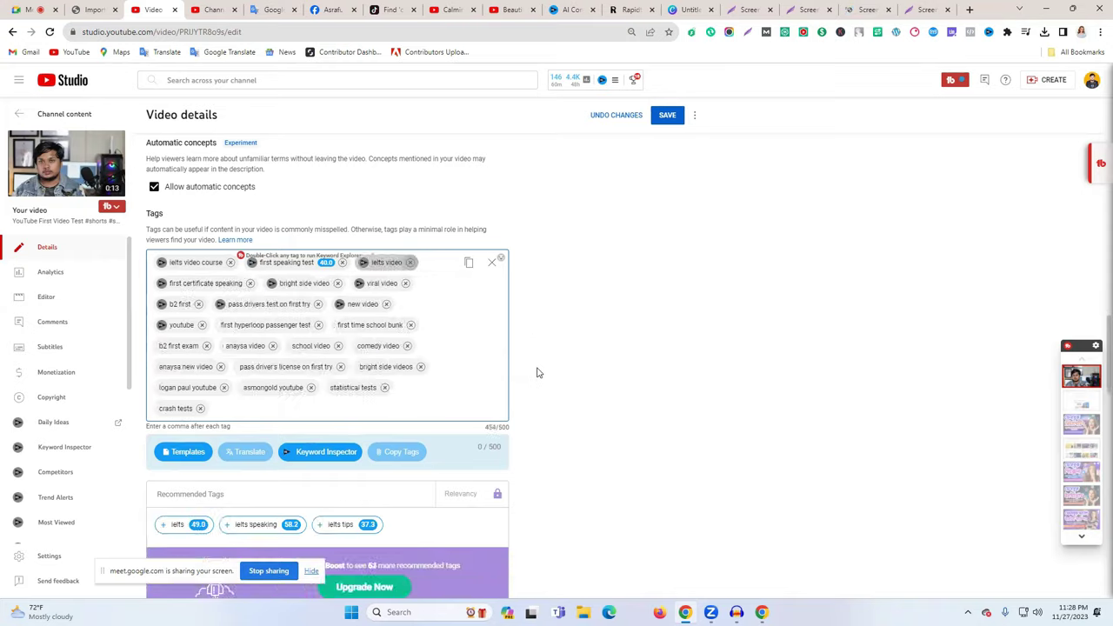
- Compare the title, description and new tags with the vidIQ SEO score and save the short video's changes
scroll(536, 373, up, 5)
scroll(536, 370, up, 4)
scroll(536, 372, down, 3)
scroll(537, 372, up, 10)
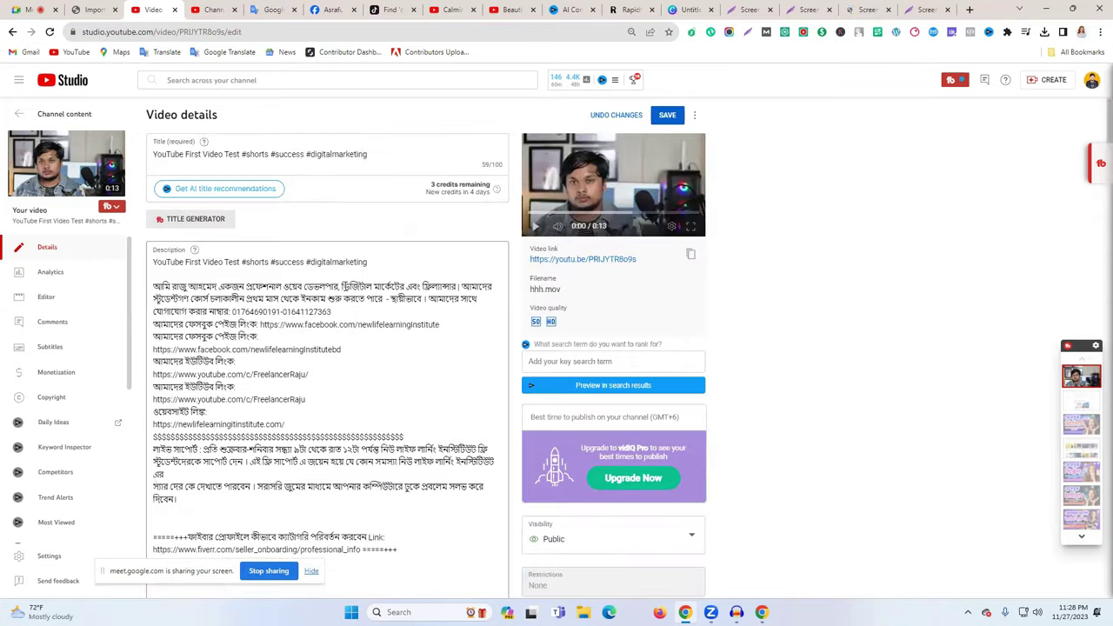
scroll(770, 369, down, 15)
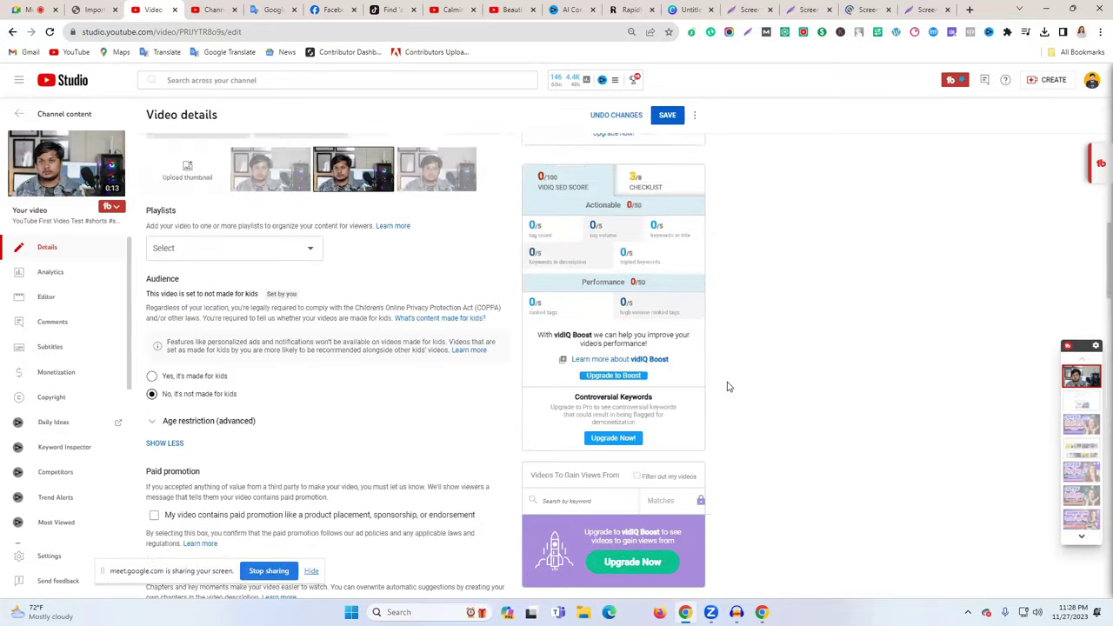
scroll(596, 390, down, 3)
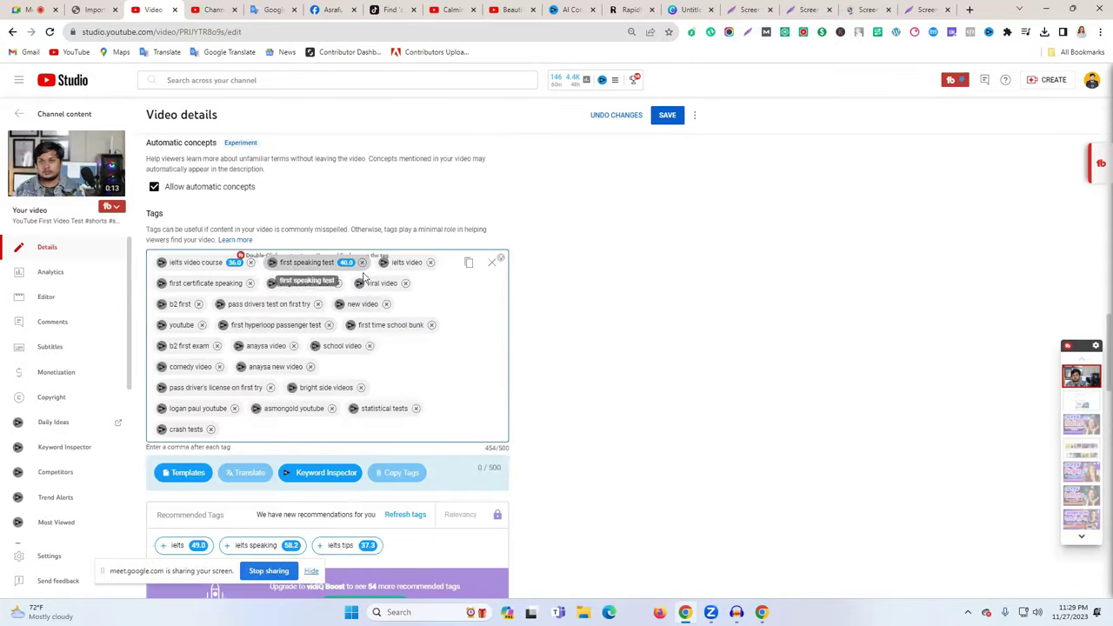
scroll(643, 337, up, 1)
scroll(643, 336, up, 8)
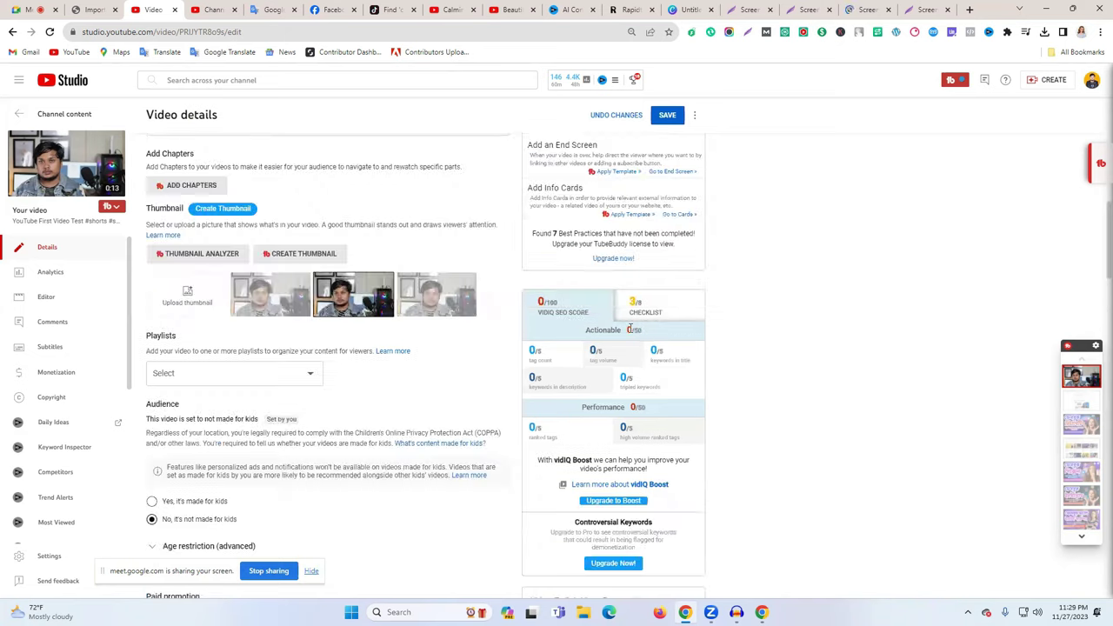
click(680, 119)
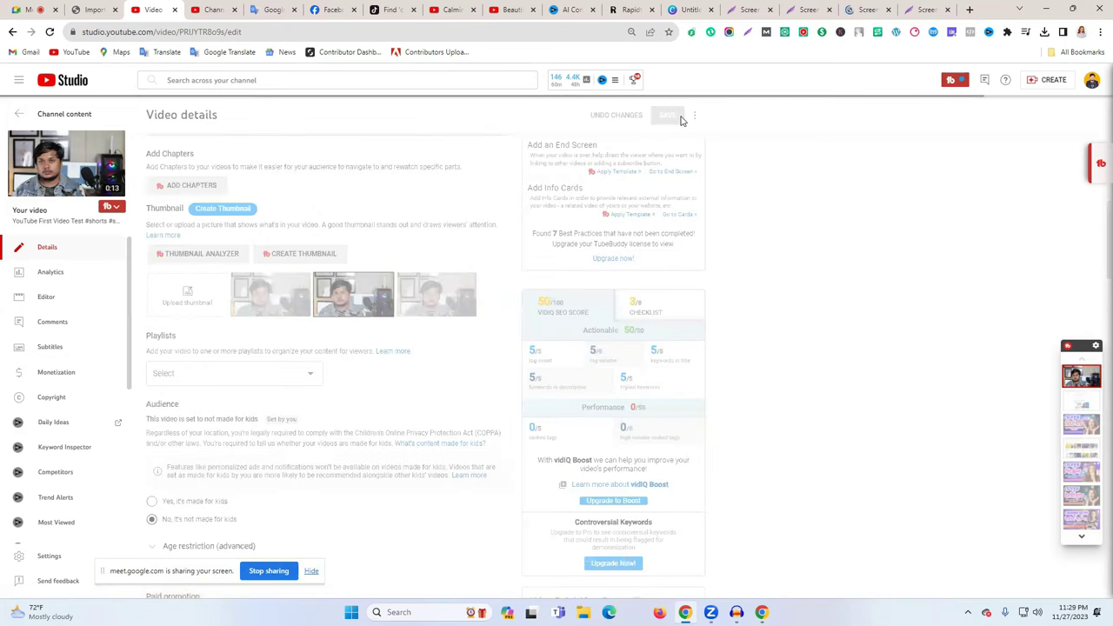
- Copy the channel name from the account details of the freelancer channel
scroll(458, 372, down, 10)
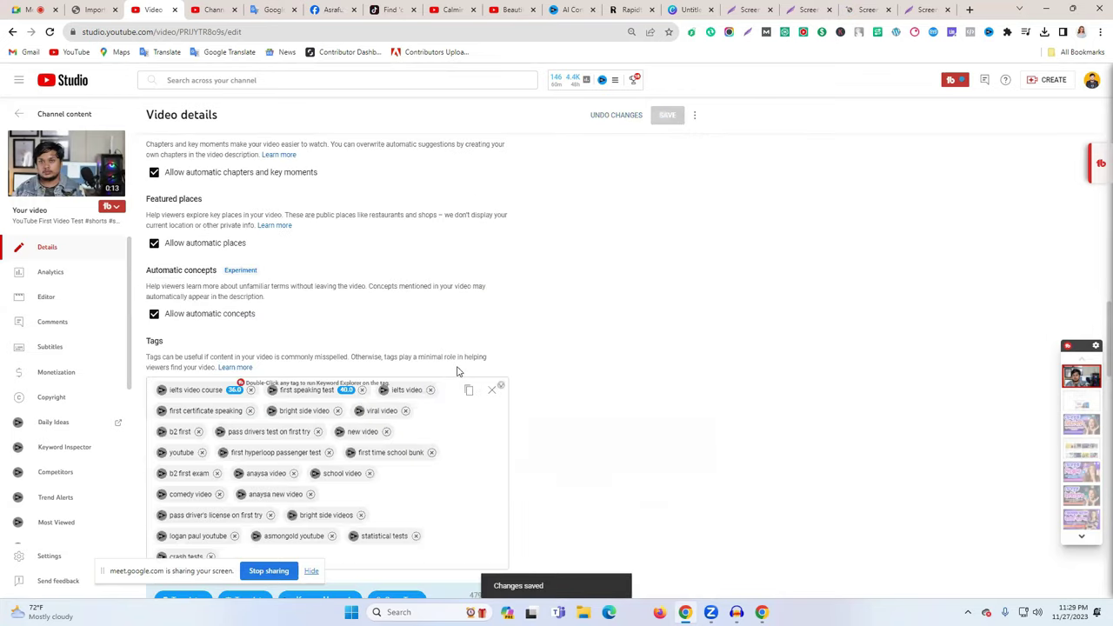
click(212, 9)
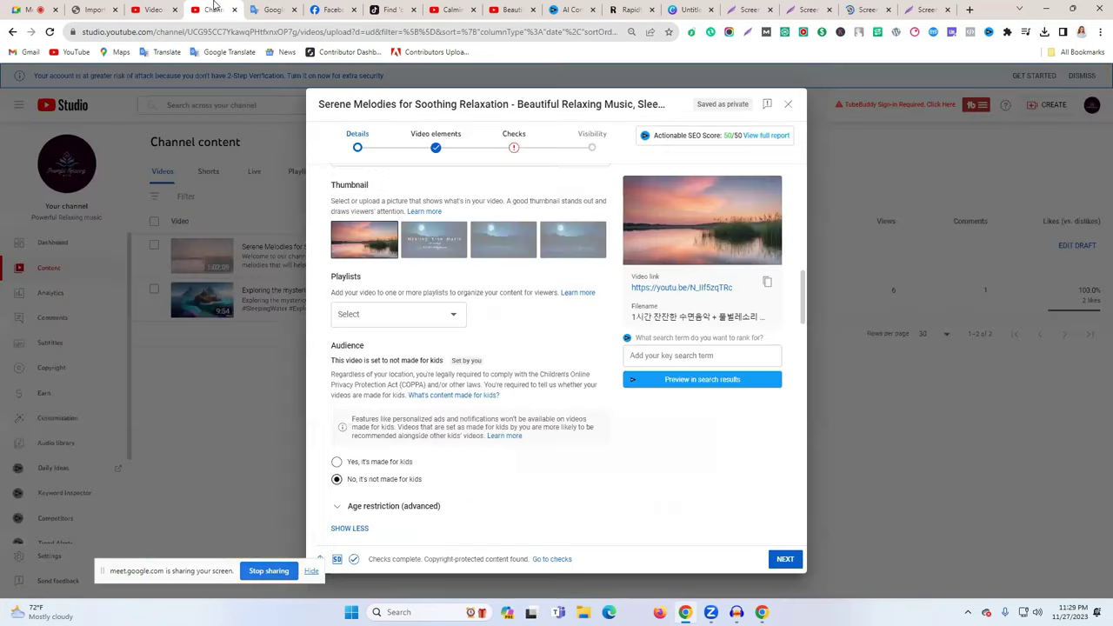
click(153, 8)
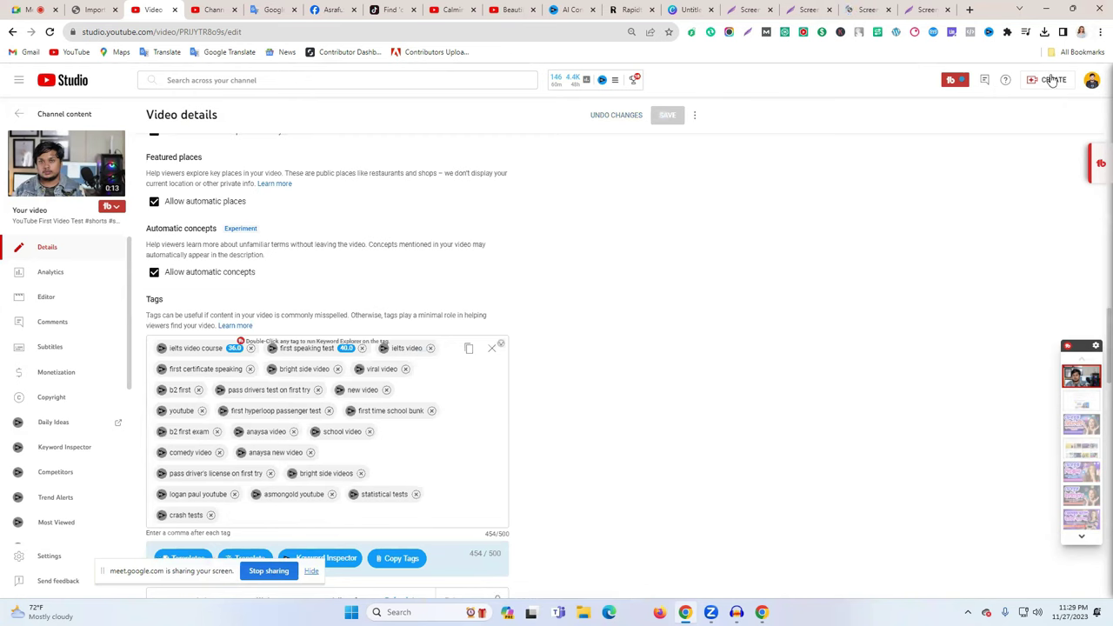
click(1093, 80)
triple_click(1024, 103)
key(ctrl+c)
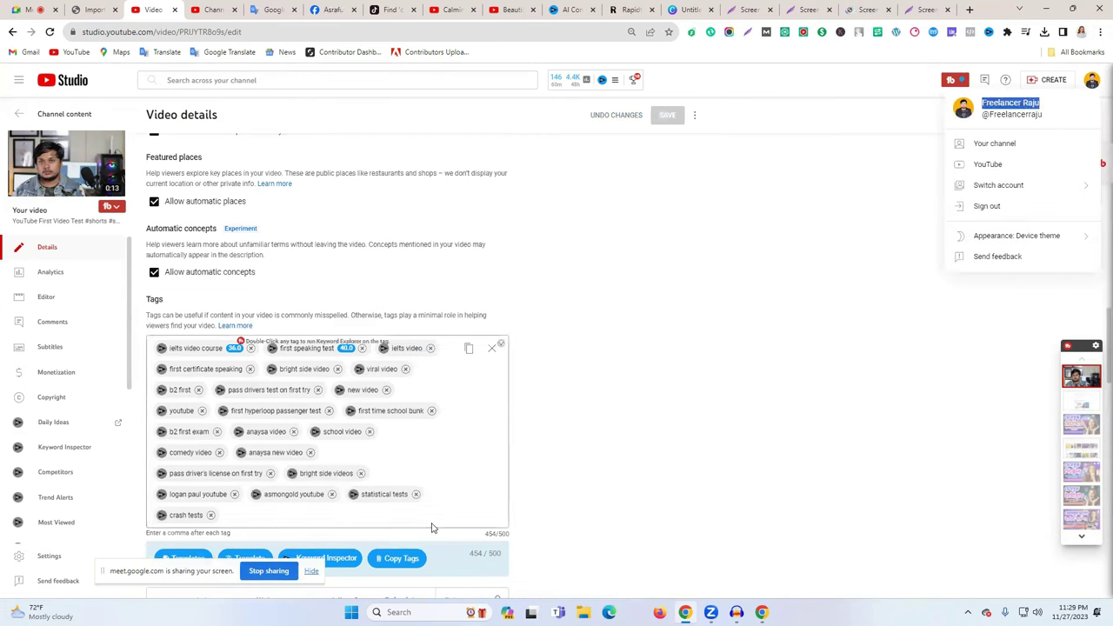
- Add the copied channel name as a tag on the short video and check the vidIQ performance score
click(427, 518)
key(ctrl+v)
scroll(628, 462, down, 2)
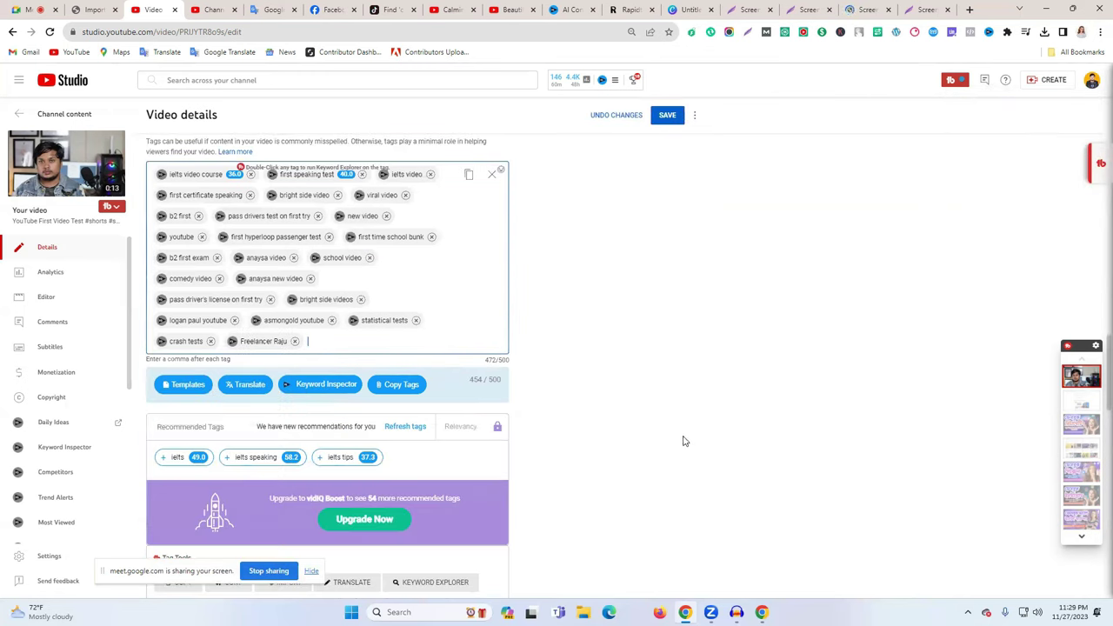
scroll(690, 363, down, 6)
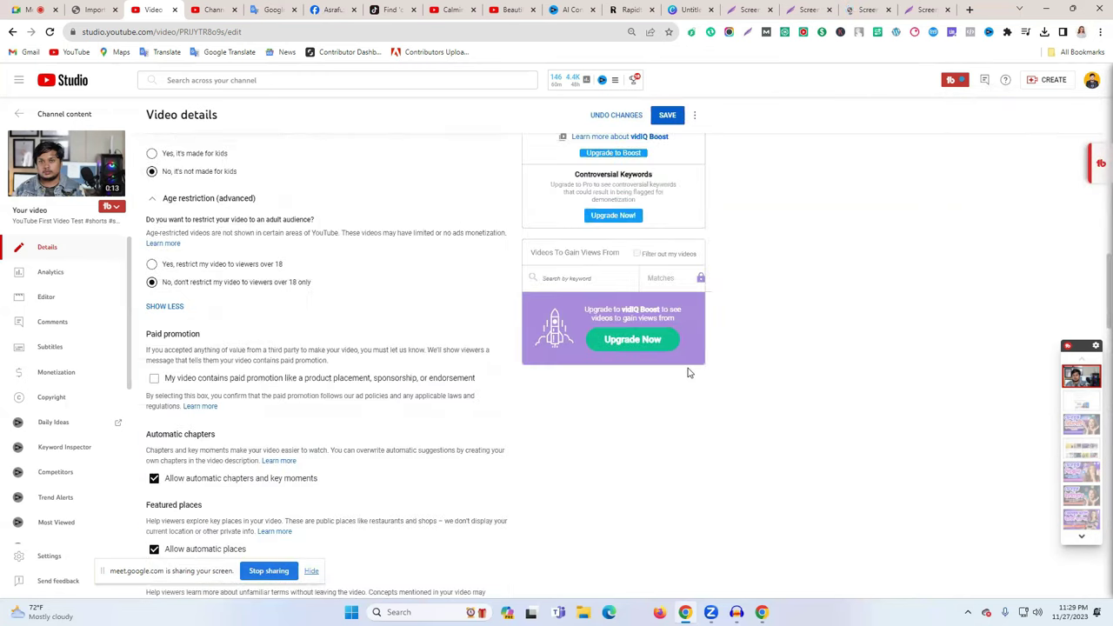
scroll(686, 372, up, 1)
triple_click(641, 293)
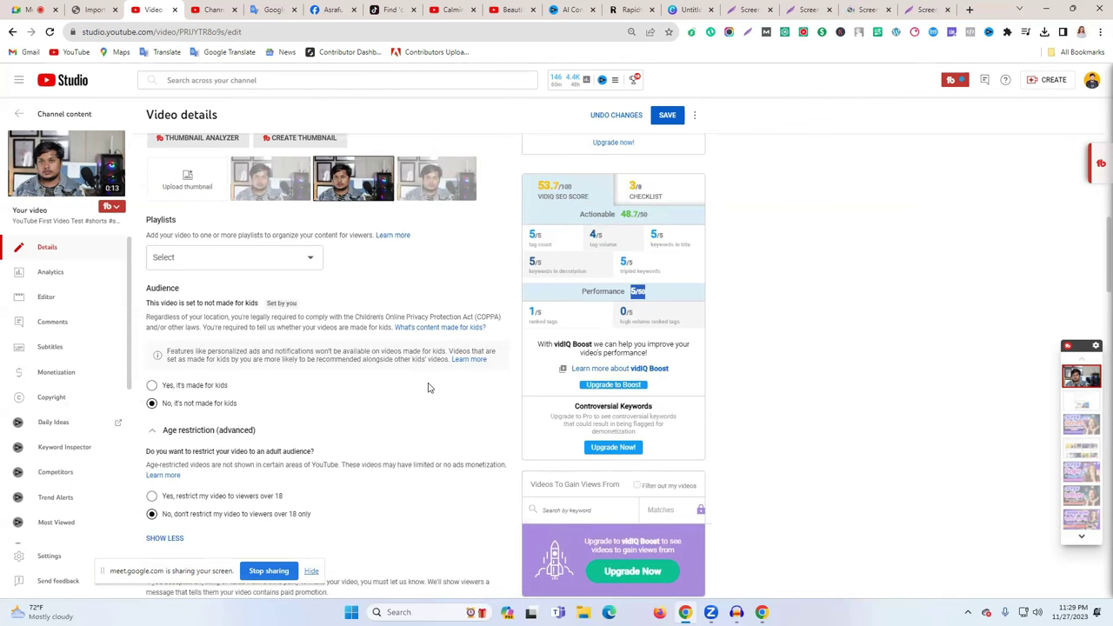
- Look up the channel name in the vidIQ Keyword Inspector, add the matching lowercase keyword as a tag and recheck the SEO score
scroll(429, 385, down, 7)
click(326, 501)
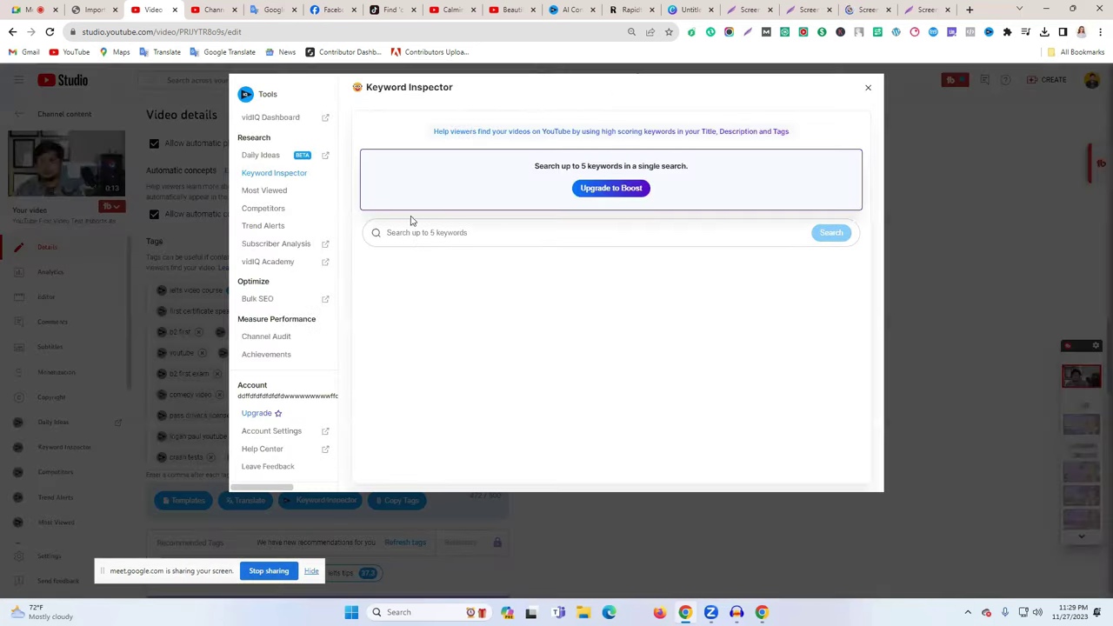
click(416, 232)
key(ctrl+v)
click(831, 233)
click(372, 329)
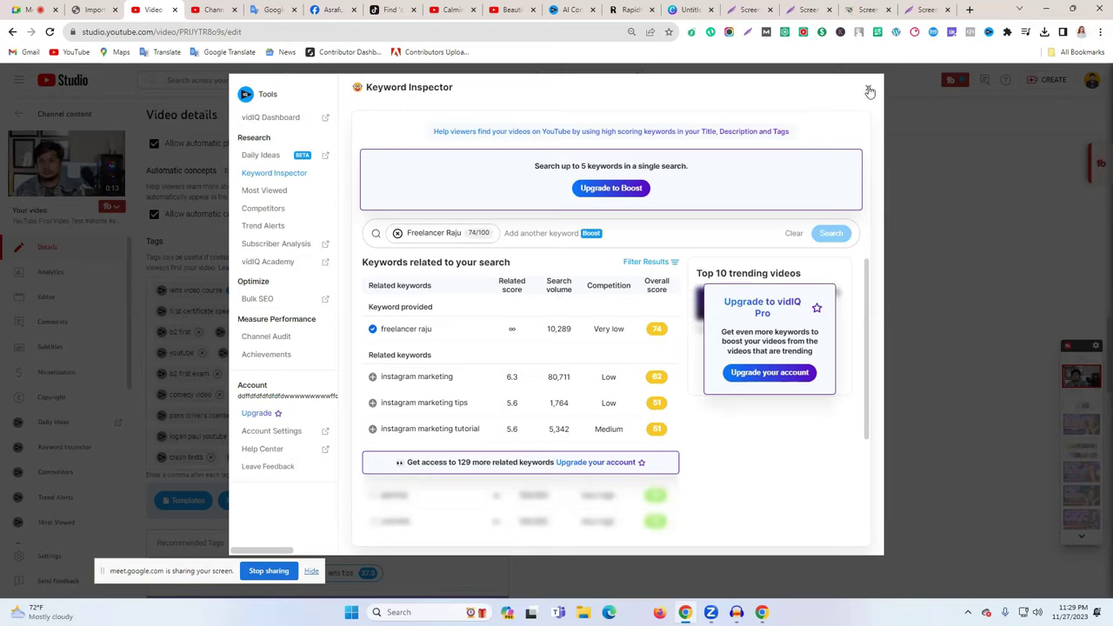
click(869, 91)
scroll(712, 430, down, 10)
scroll(708, 372, up, 2)
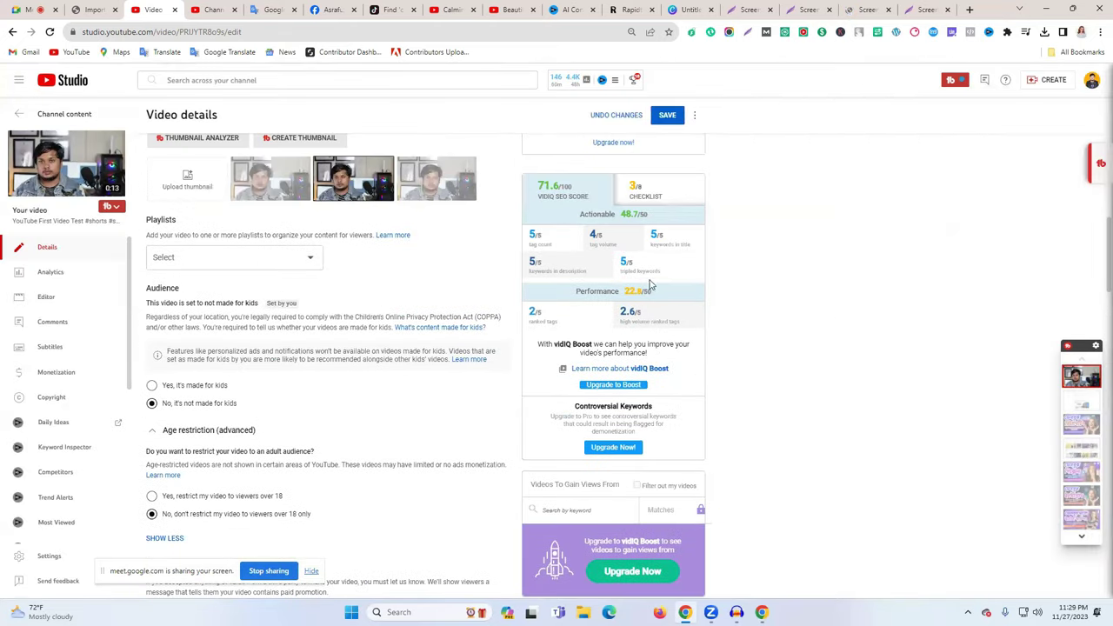
- Search the Keyword Inspector for the channel name followed by "instagram" and add the matching keyword as a tag on the short
scroll(539, 400, down, 10)
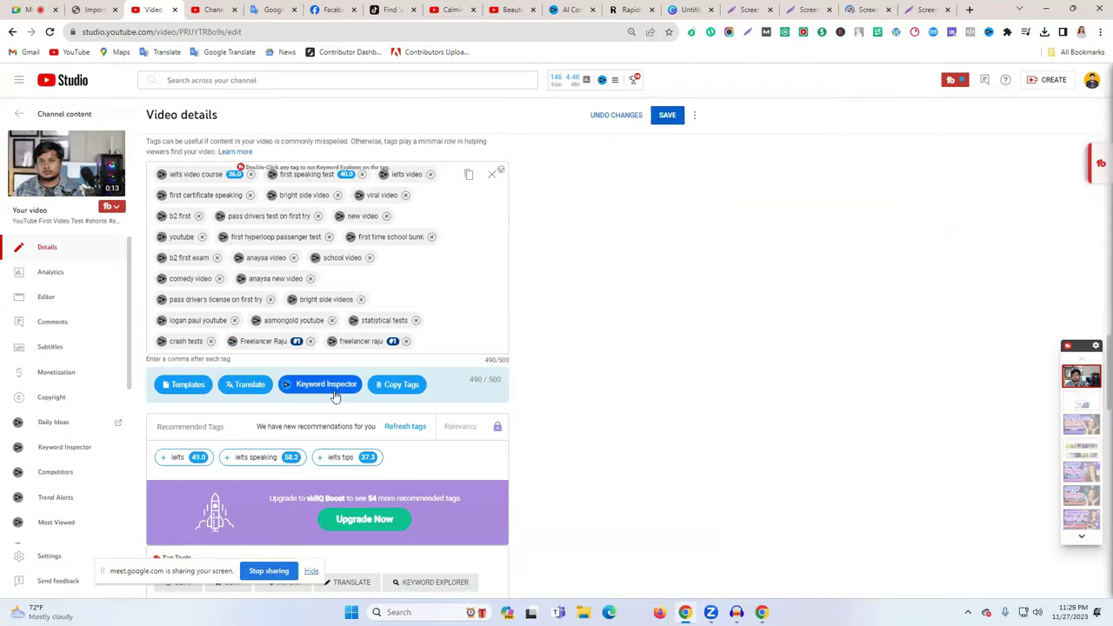
click(327, 384)
click(419, 233)
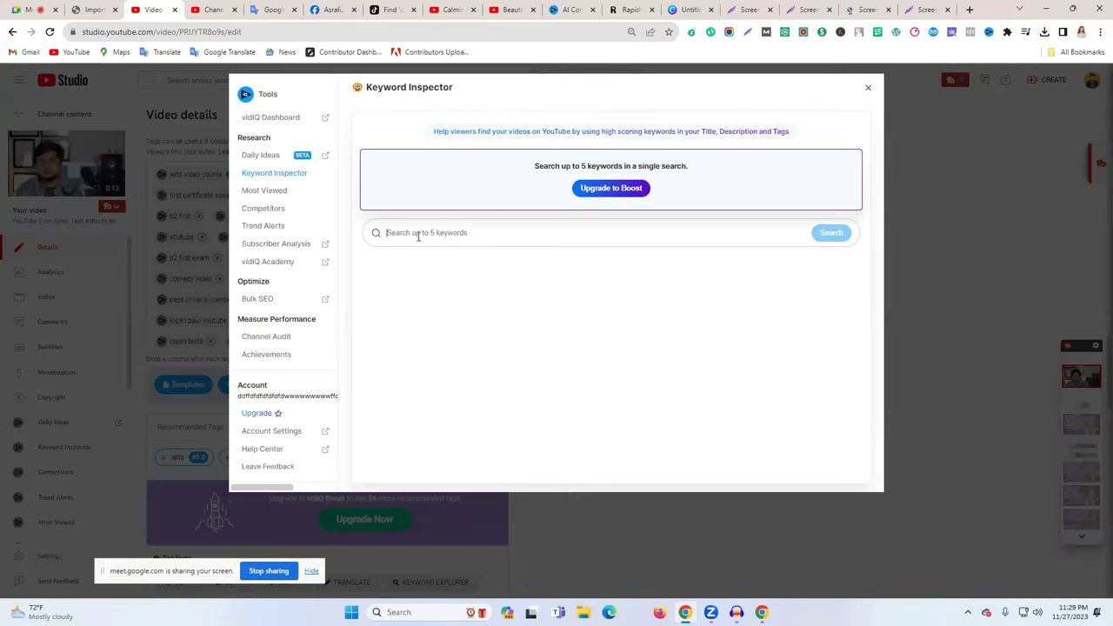
key(ctrl+v)
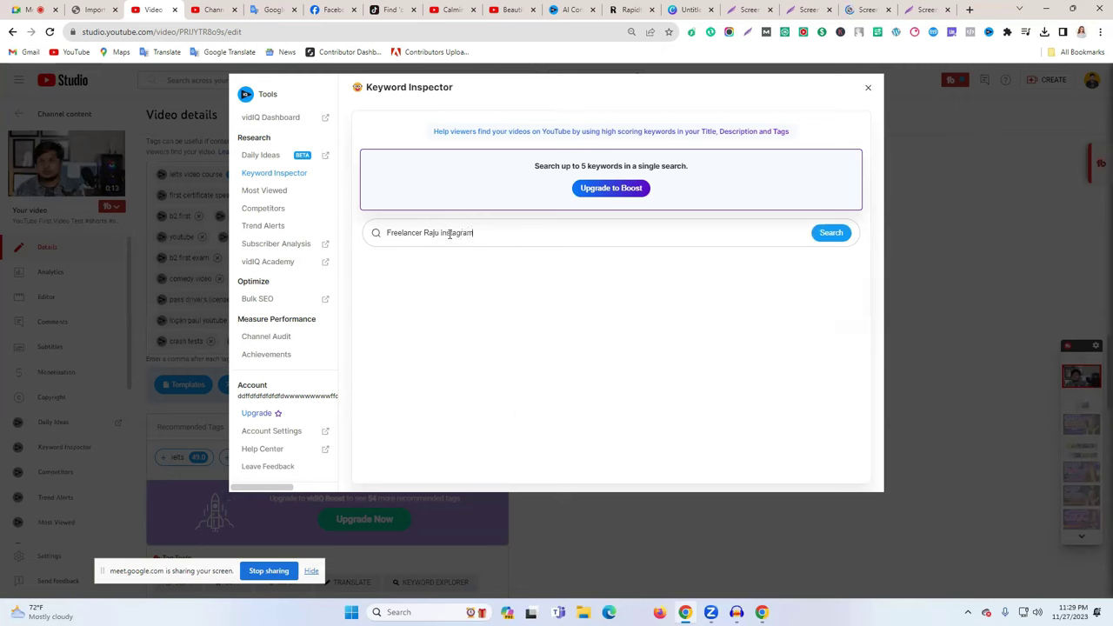
click(833, 233)
click(372, 329)
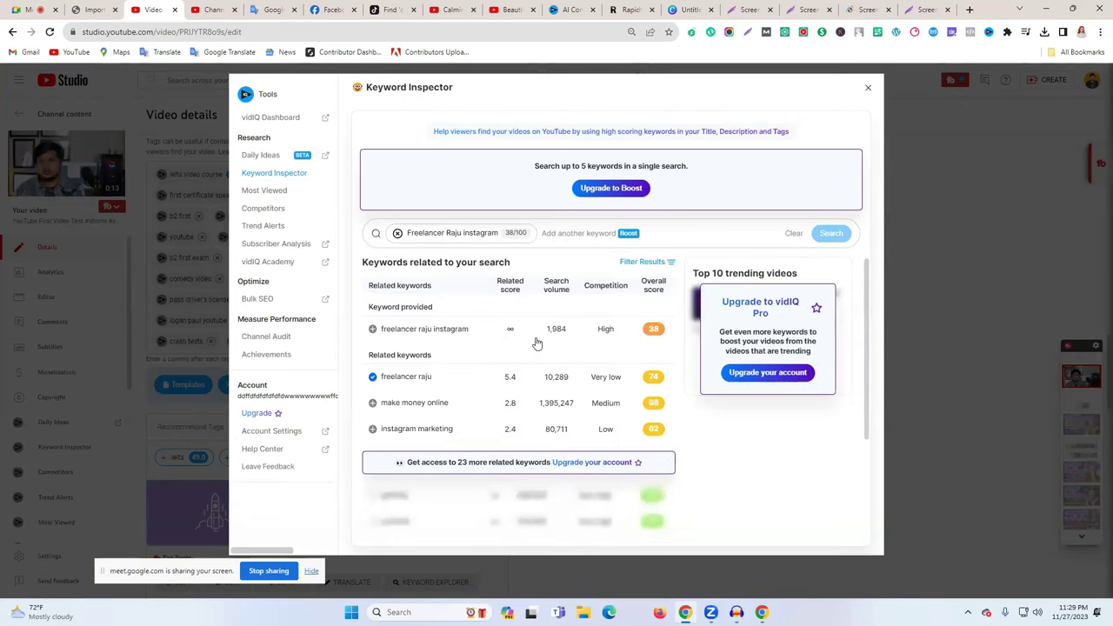
click(867, 88)
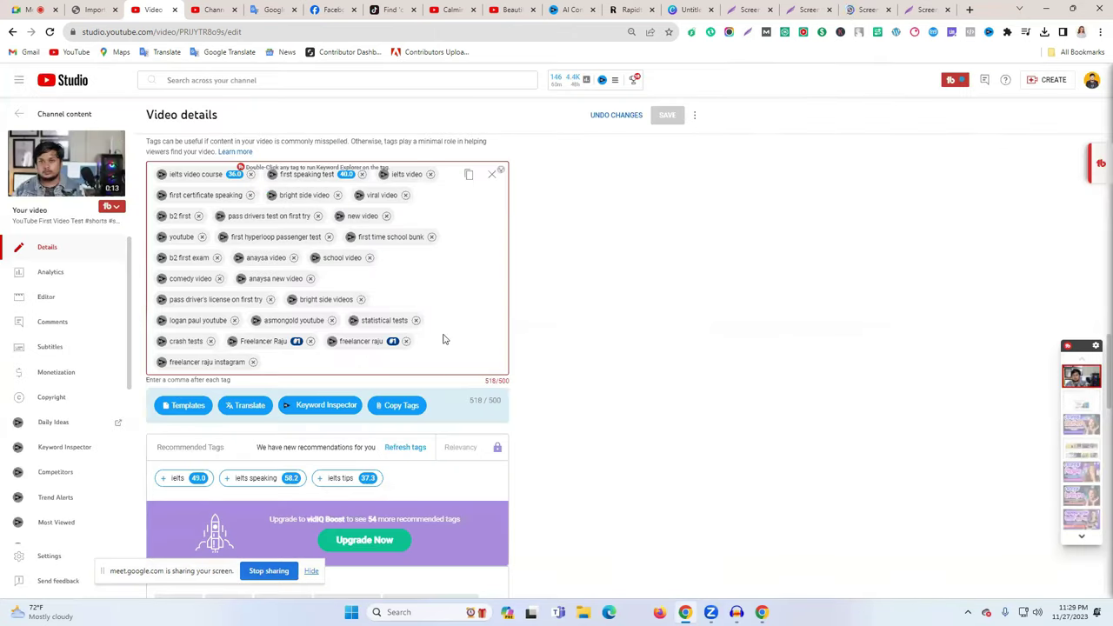
- Remove the "school video" tag and the tag combining the channel name with "instagram"
click(368, 258)
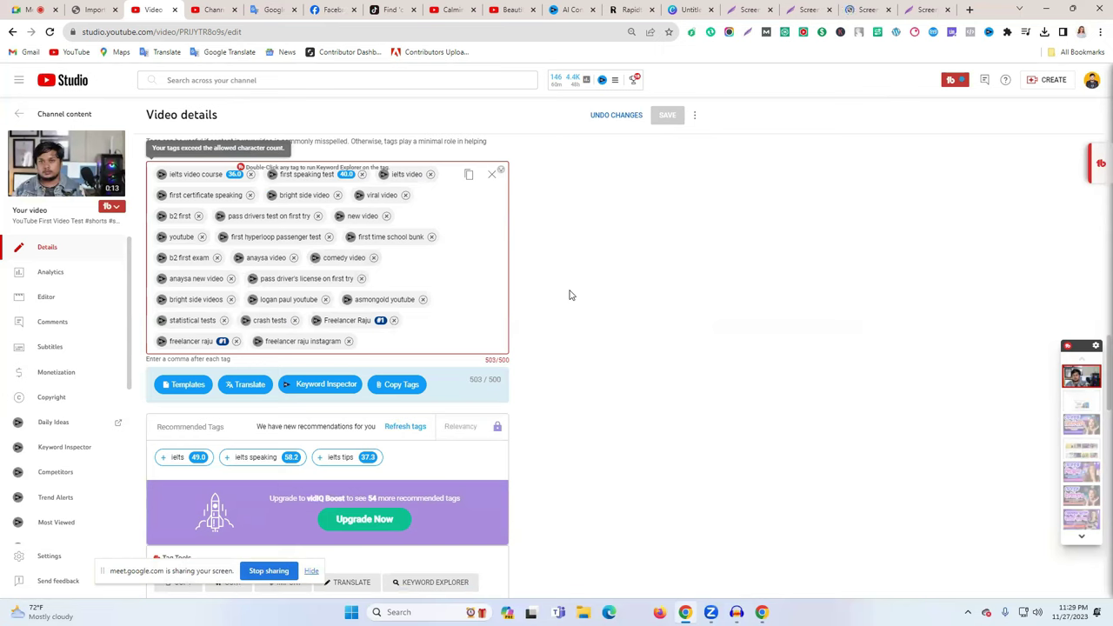
click(349, 342)
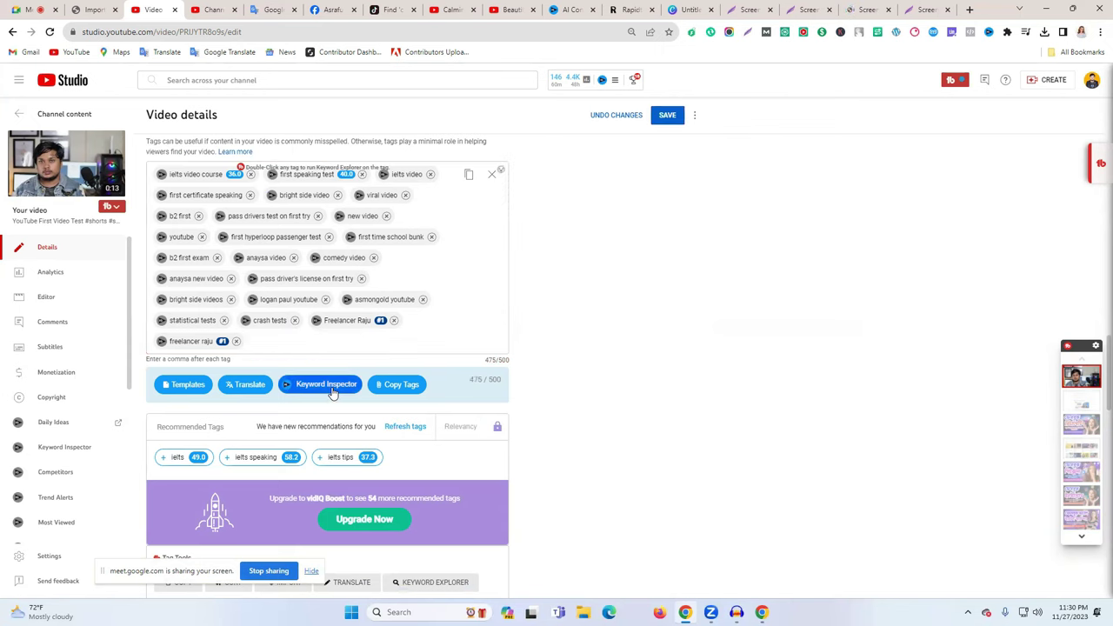
- Search the Keyword Inspector for "instagram" followed by the channel name and add that keyword as a tag
click(327, 385)
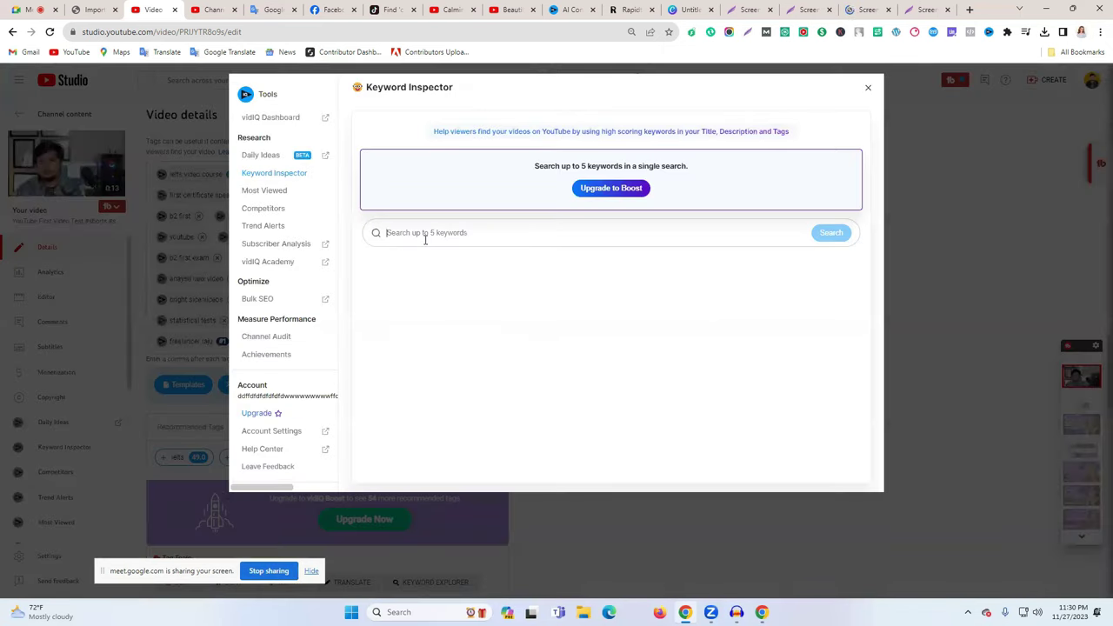
text(Freelancer Raju)
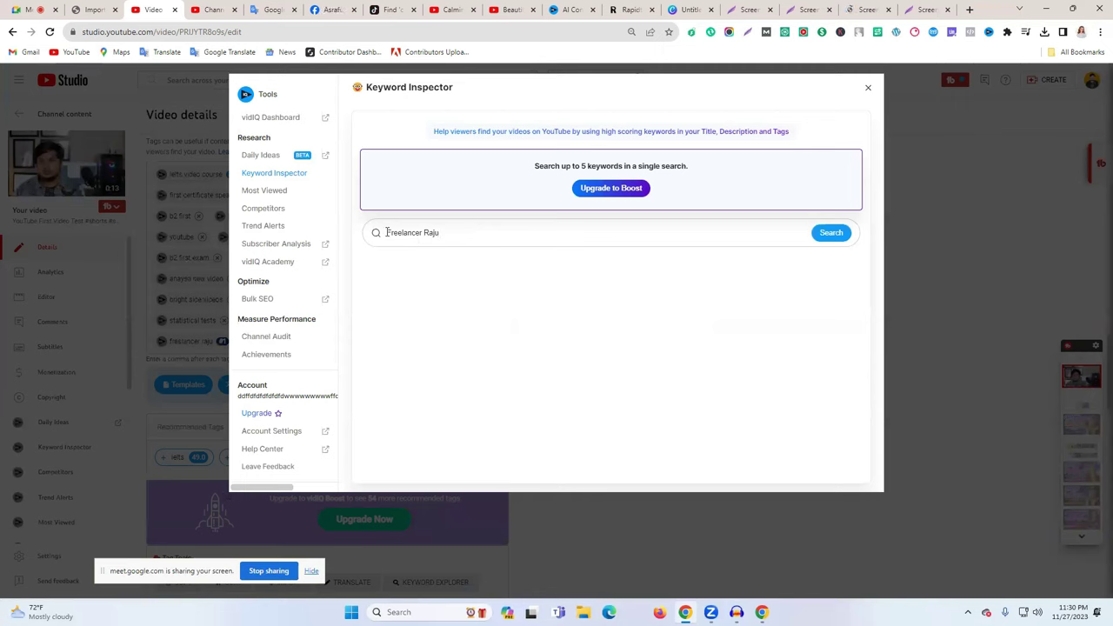
text(Instagram)
key(Return)
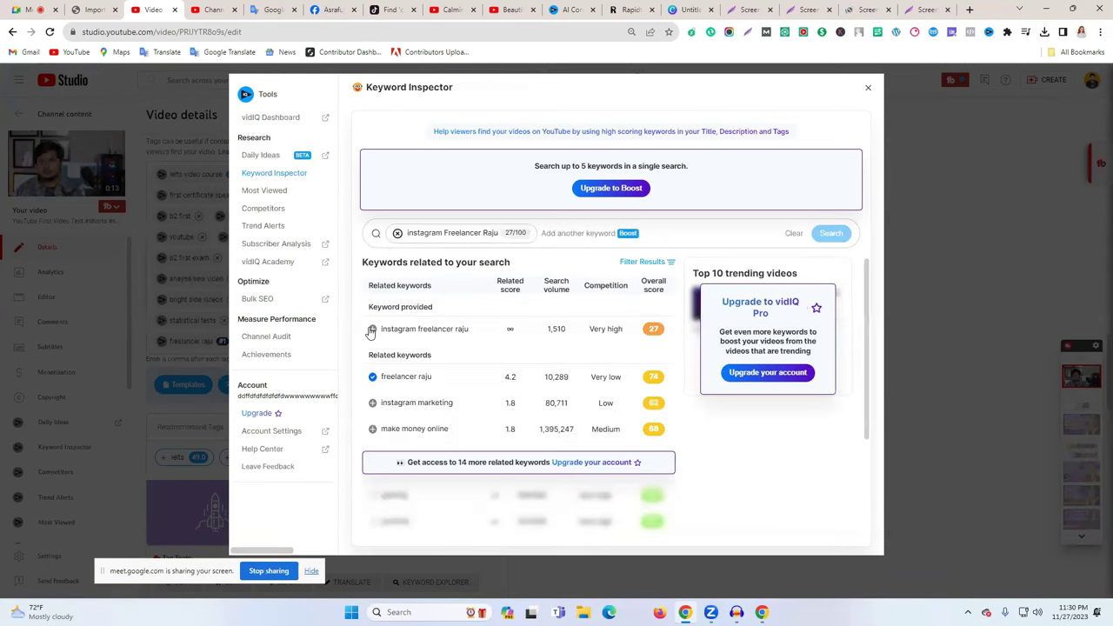
click(371, 331)
click(867, 88)
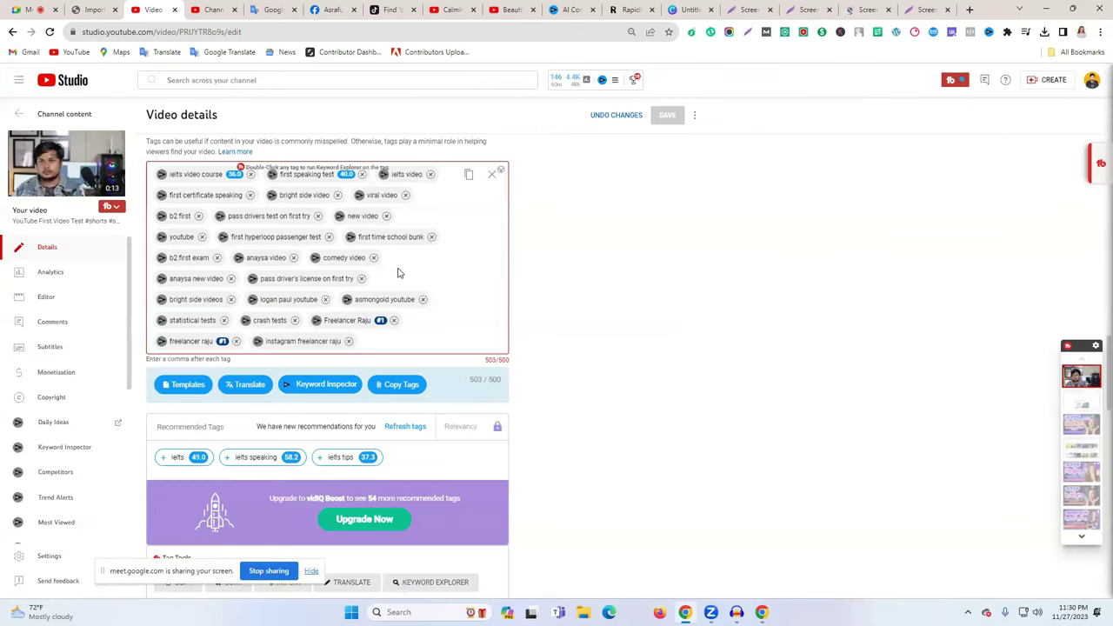
- Remove the "comedy video" tag and, once the vidIQ SEO score is checked, the added Instagram keyword tag
click(373, 258)
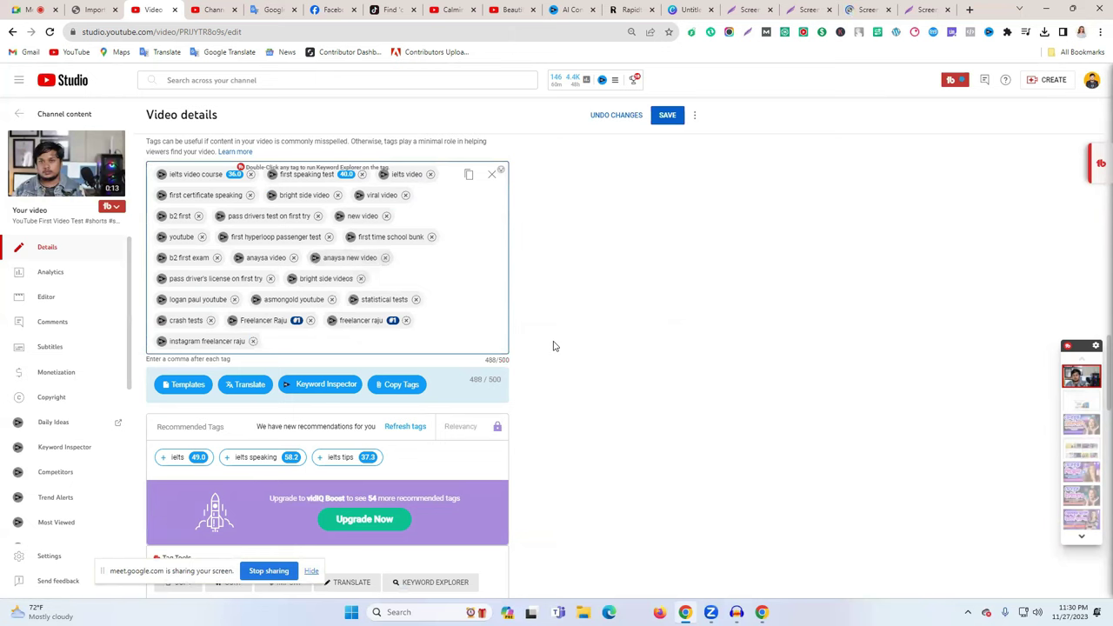
scroll(566, 360, up, 15)
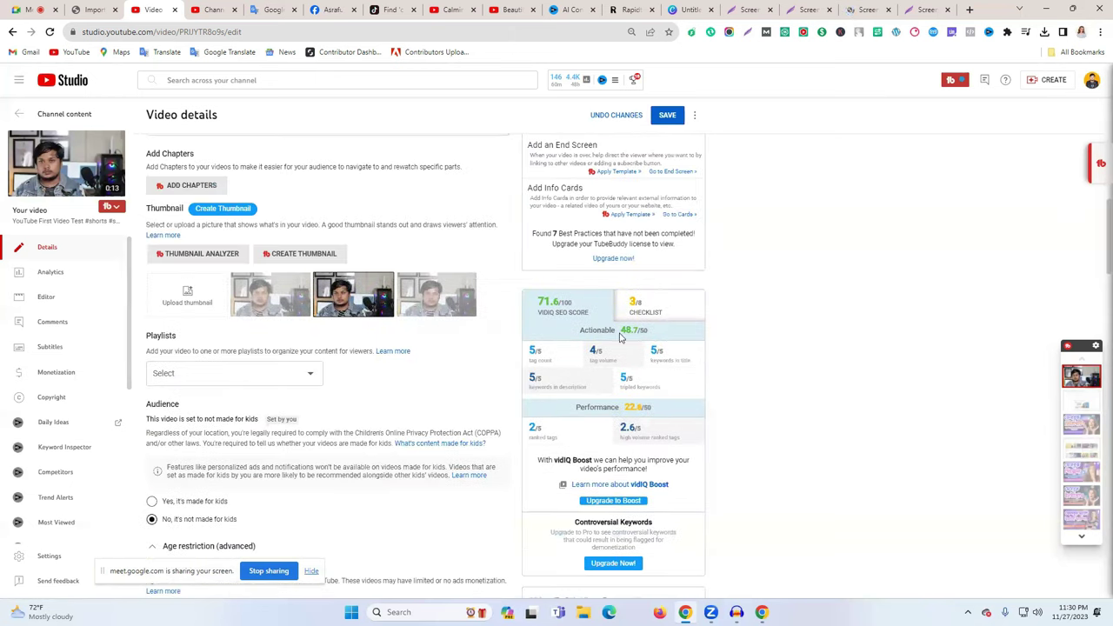
scroll(574, 331, down, 15)
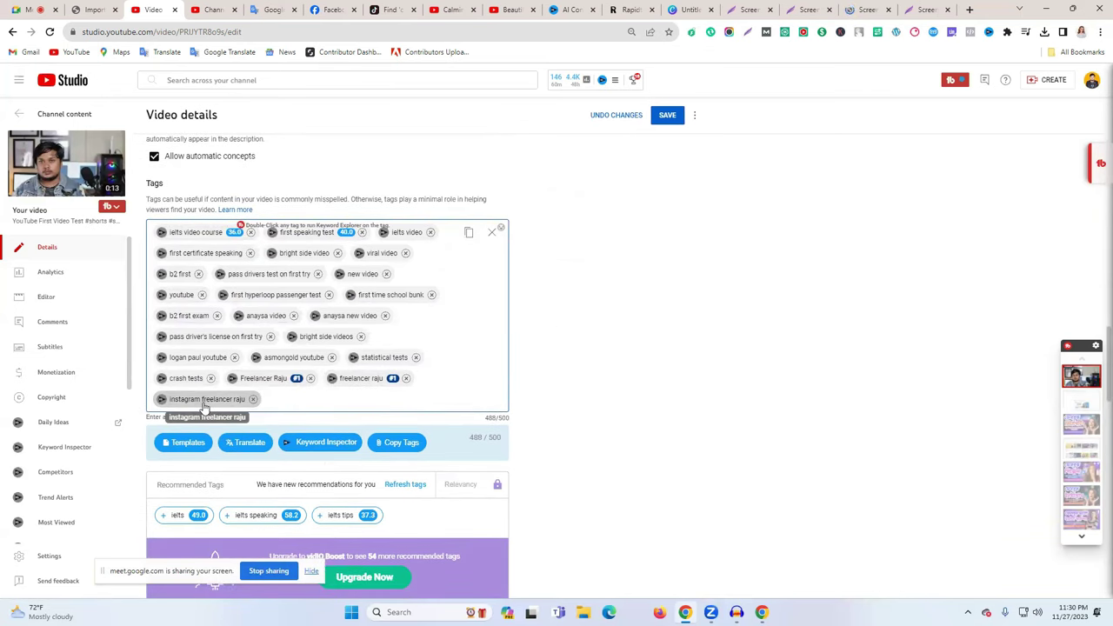
- Look up the channel name with a lowercase second word in the Keyword Inspector and recheck the vidIQ performance score
click(330, 423)
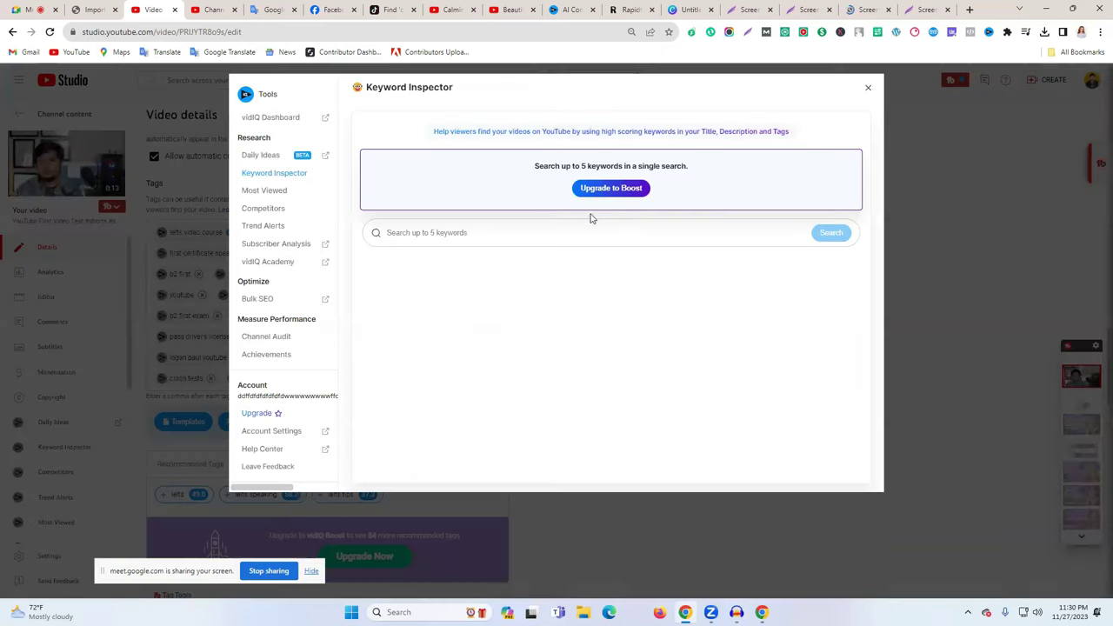
text(Freelancer Raju)
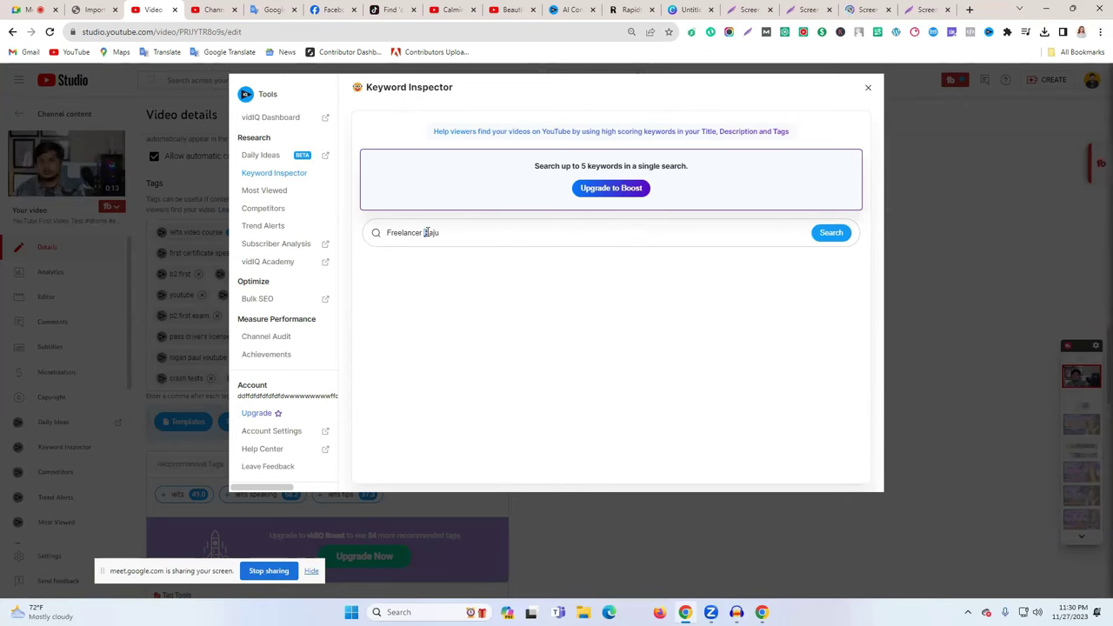
click(828, 234)
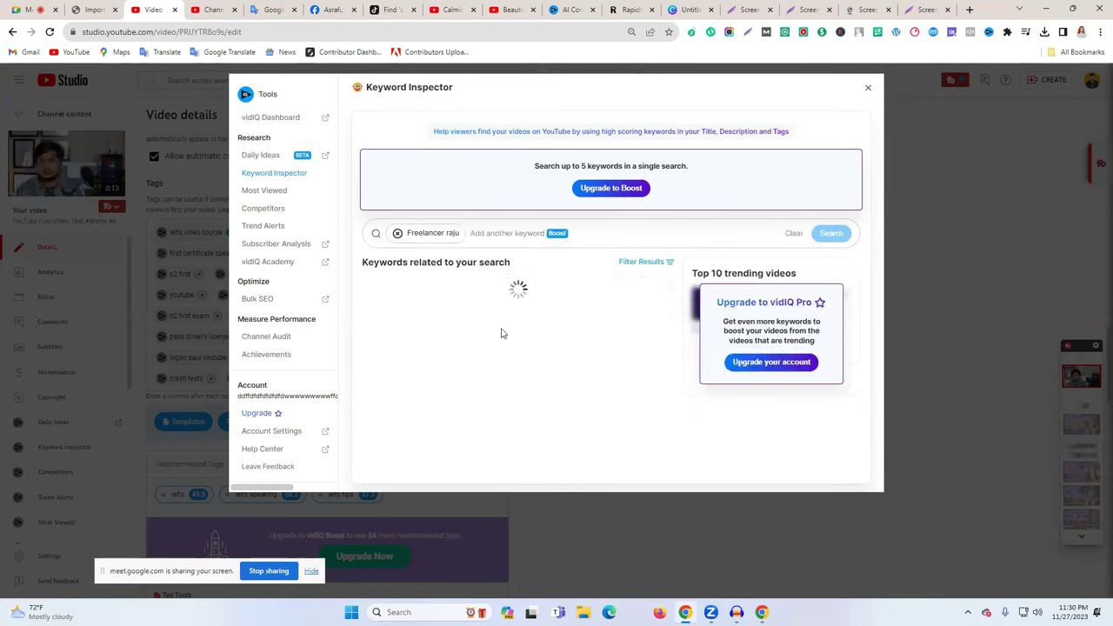
click(408, 229)
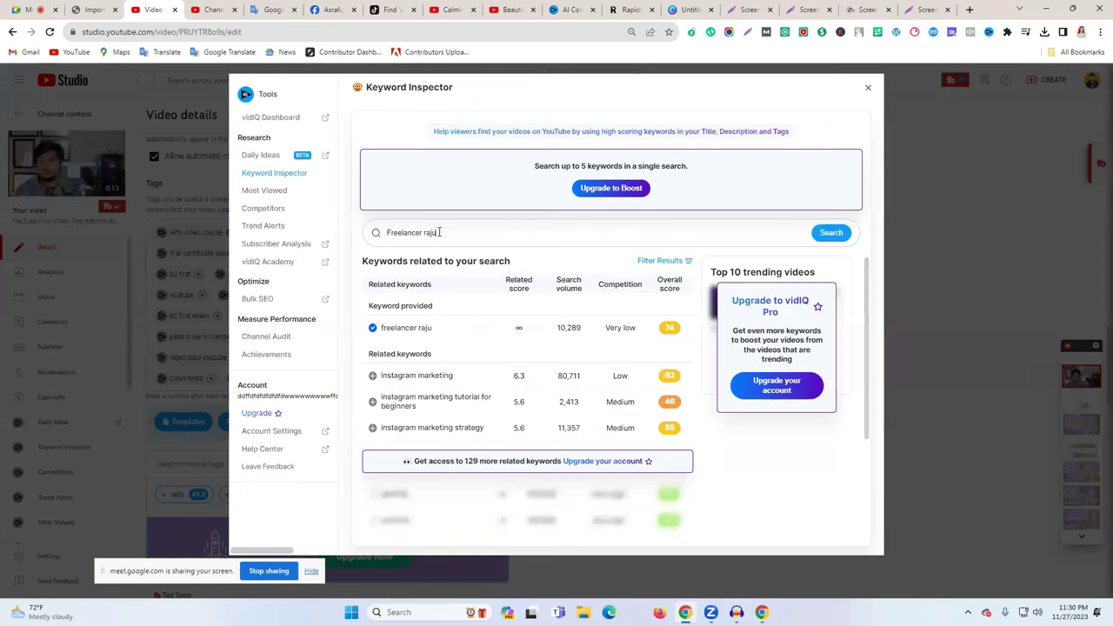
click(867, 87)
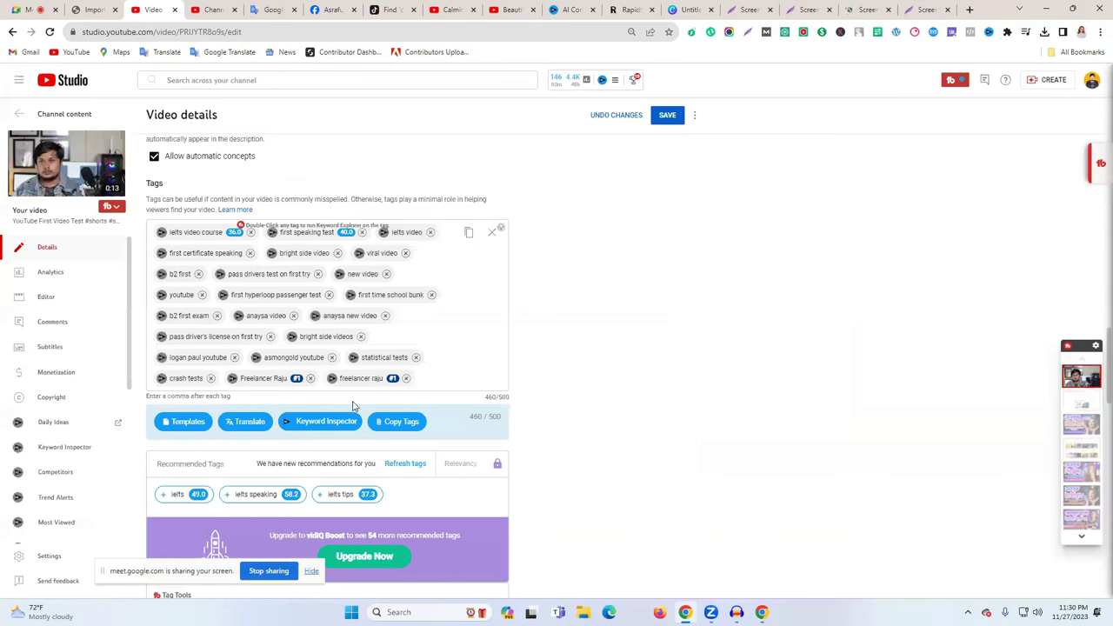
scroll(688, 392, up, 10)
scroll(614, 311, down, 2)
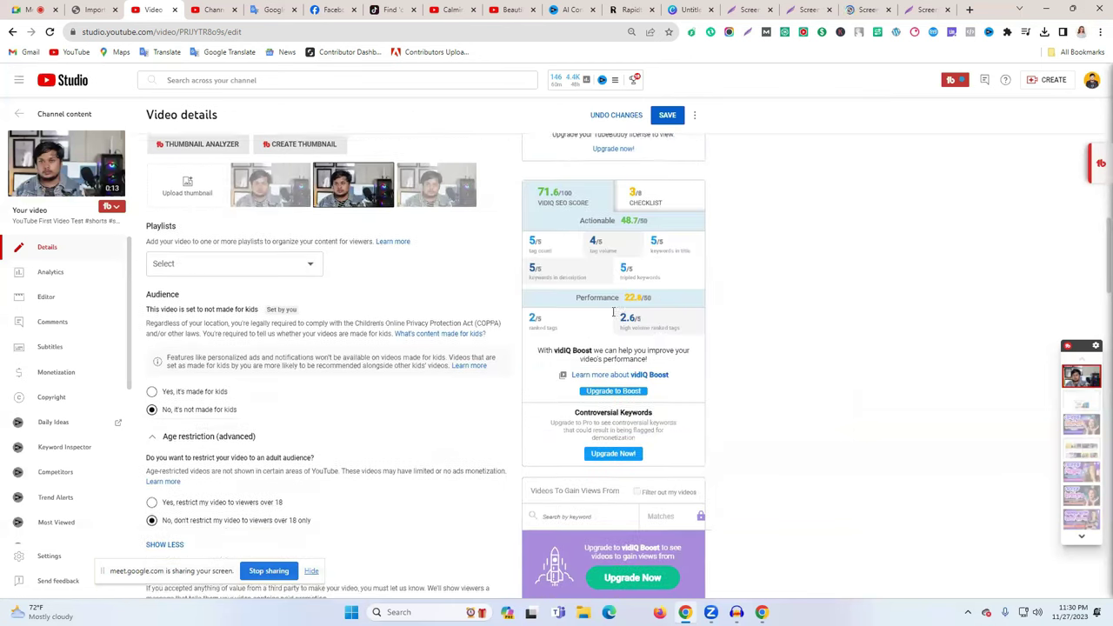
drag(626, 289, 718, 306)
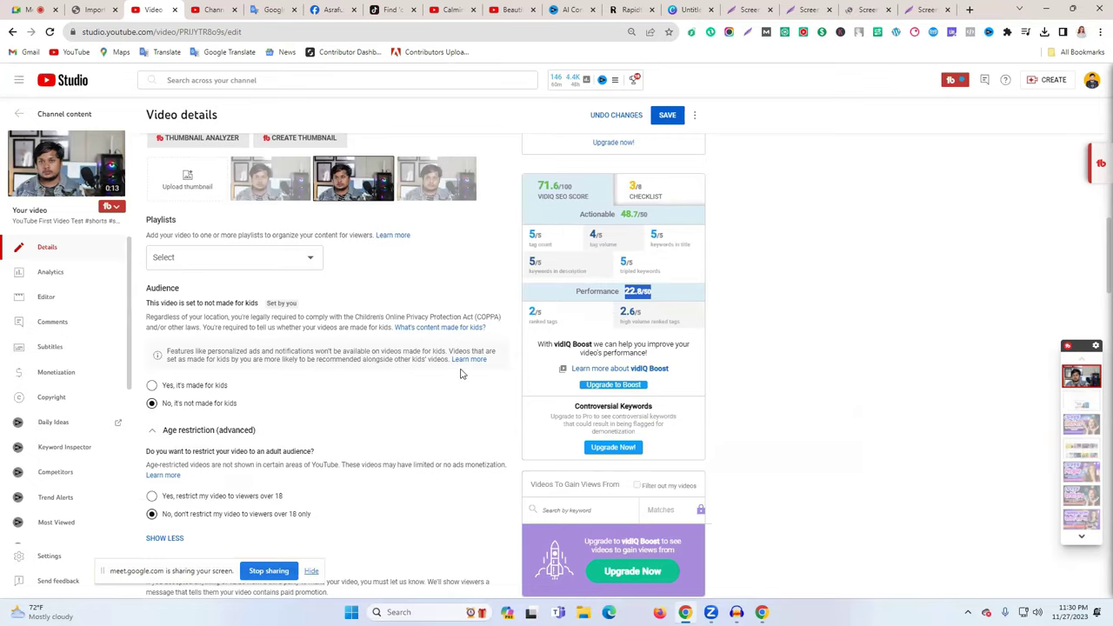
- Add the title phrase "YouTube First Video Test" as a tag on the short and recheck the vidIQ score
scroll(461, 374, up, 10)
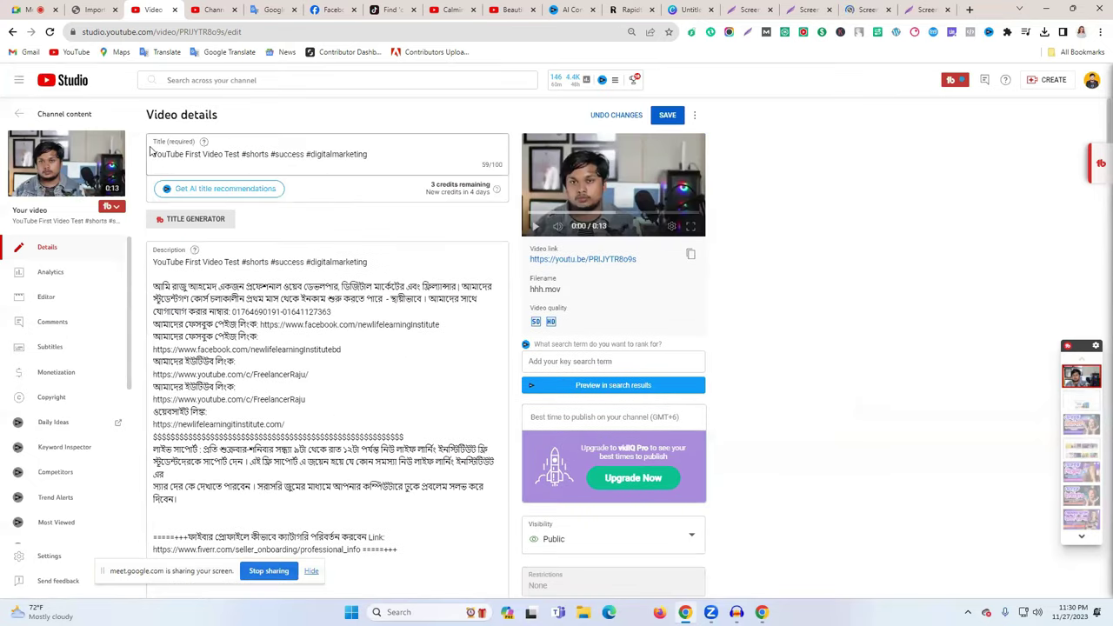
drag(154, 153, 242, 154)
right_click(241, 154)
click(318, 202)
scroll(365, 348, down, 10)
scroll(408, 357, down, 15)
right_click(439, 440)
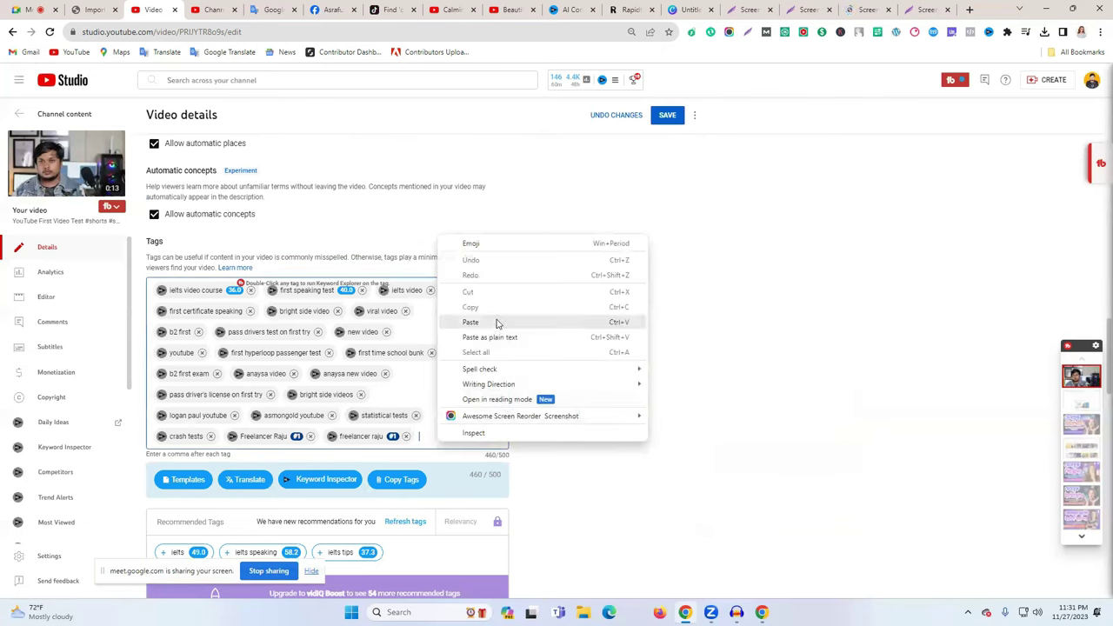
click(497, 322)
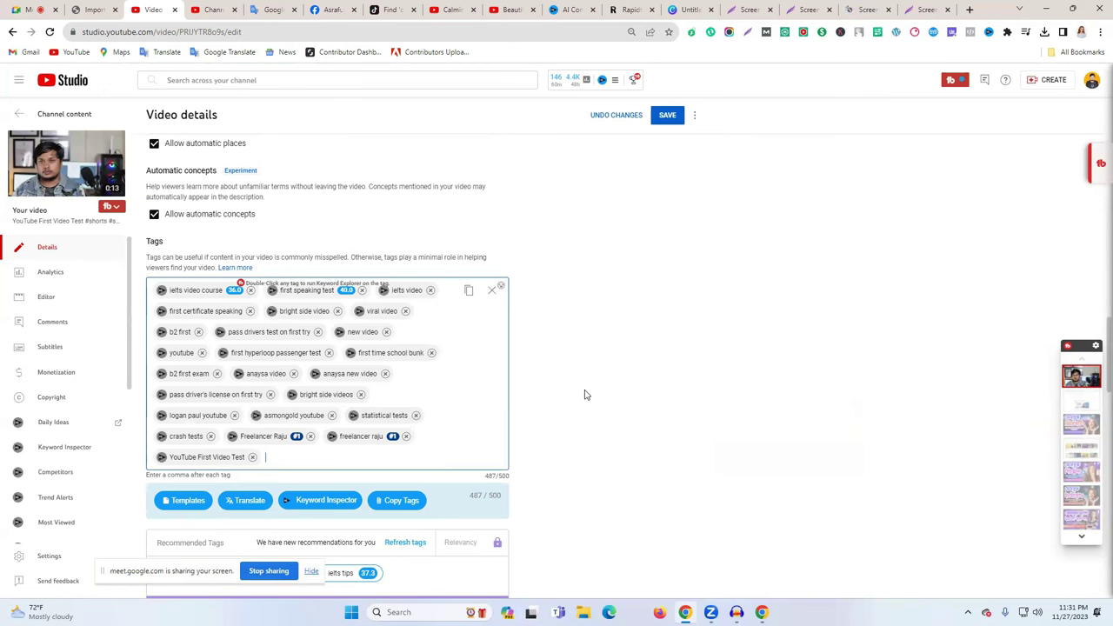
scroll(587, 392, up, 6)
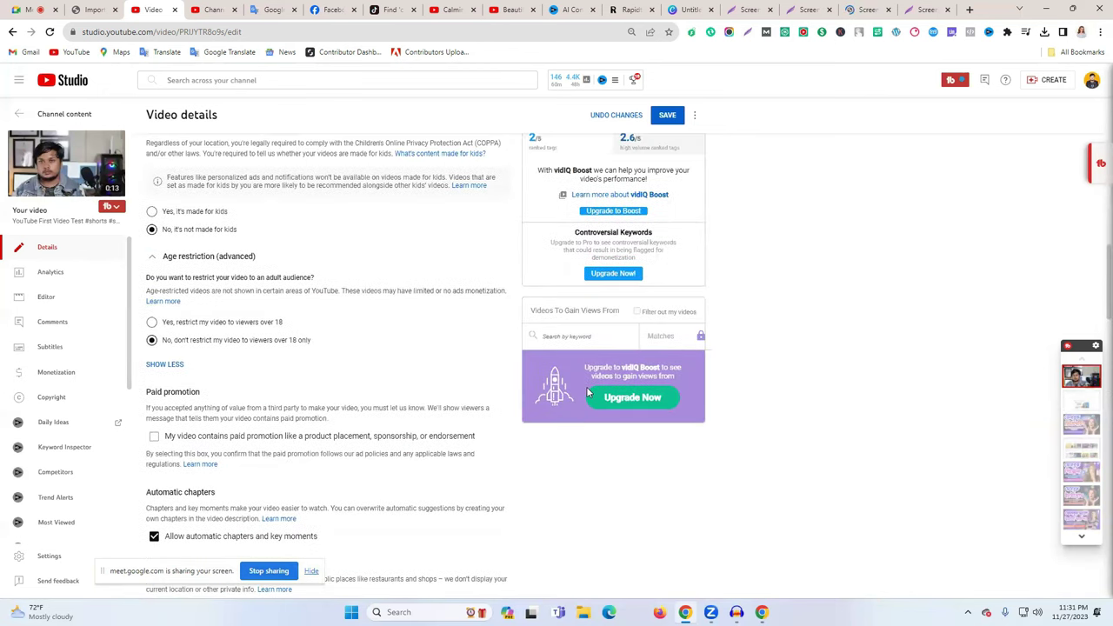
scroll(586, 392, down, 5)
scroll(587, 392, down, 2)
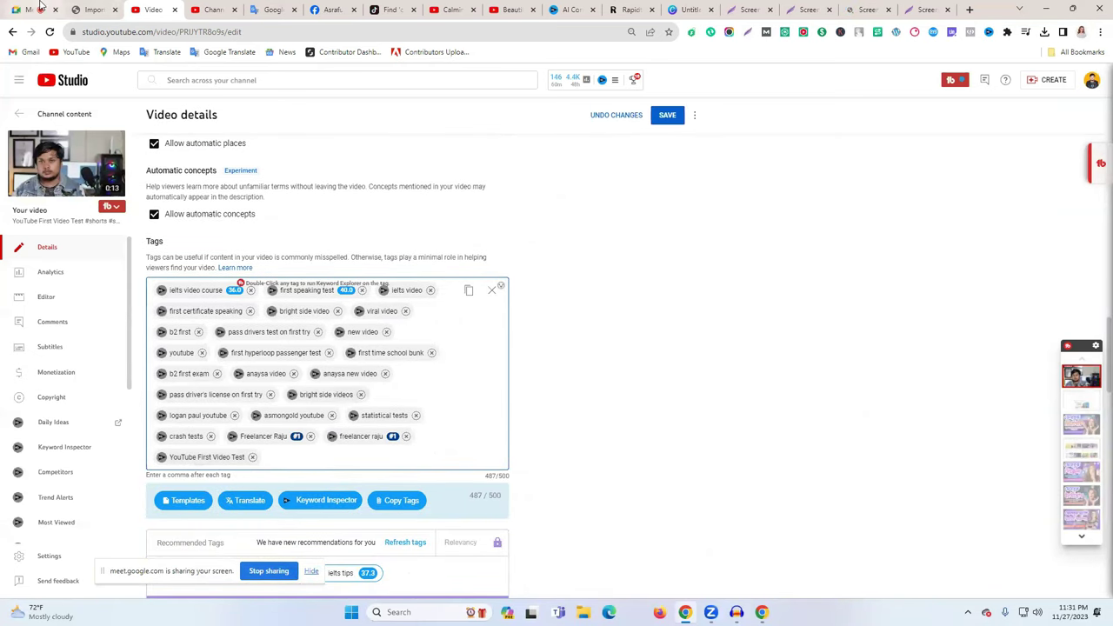
- Close the browser tab holding the "Serene Melodies for Soothing Relaxation" draft upload and return to the short's video details
click(38, 6)
click(454, 10)
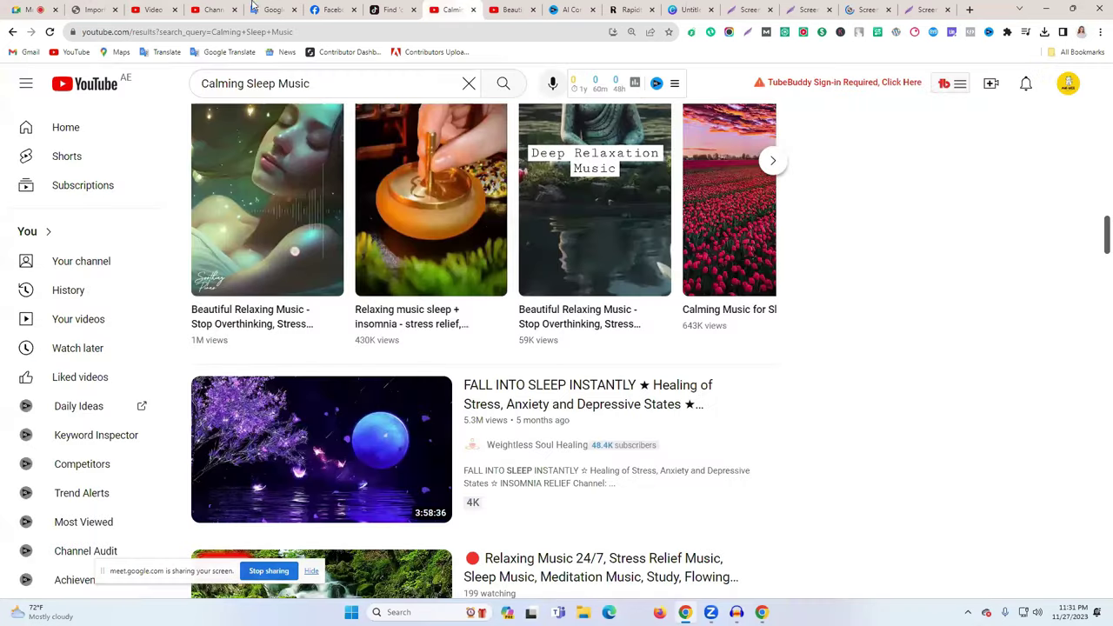
click(228, 10)
scroll(517, 357, up, 10)
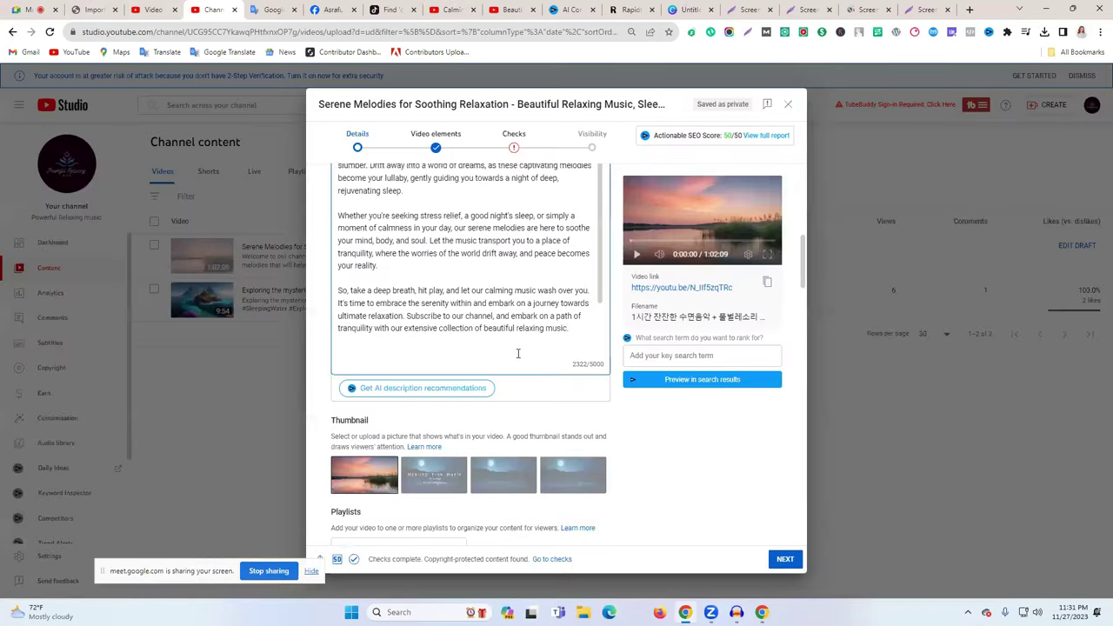
click(234, 9)
click(613, 99)
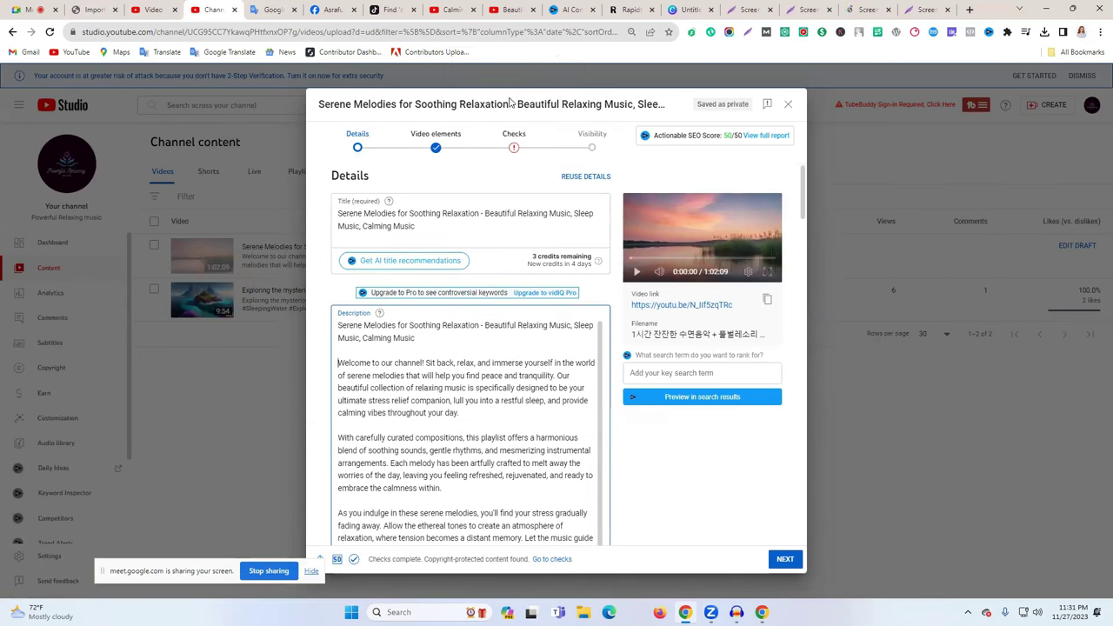
key(ctrl+shift+Tab)
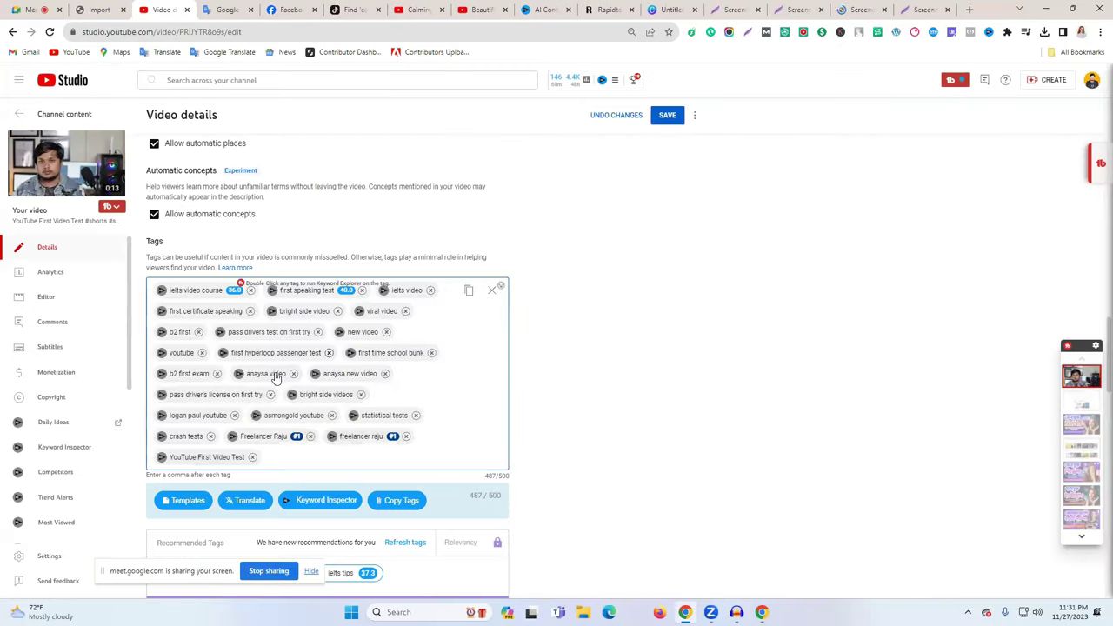
- Copy the short's full title including the hashtags #shorts, #success and #digitalmarketing
scroll(254, 163, up, 15)
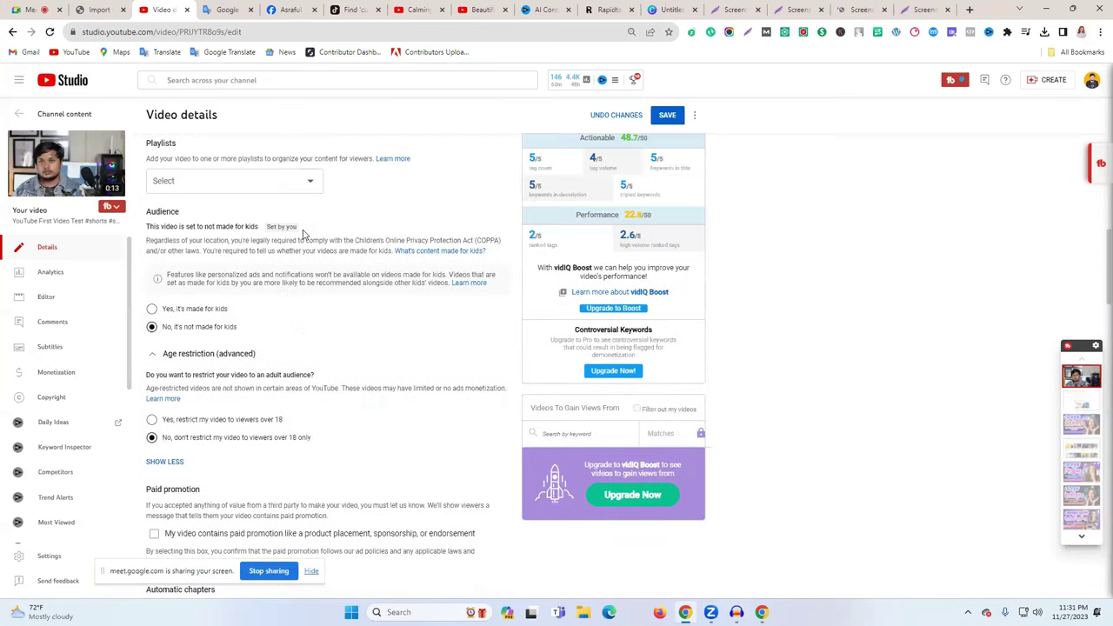
click(307, 156)
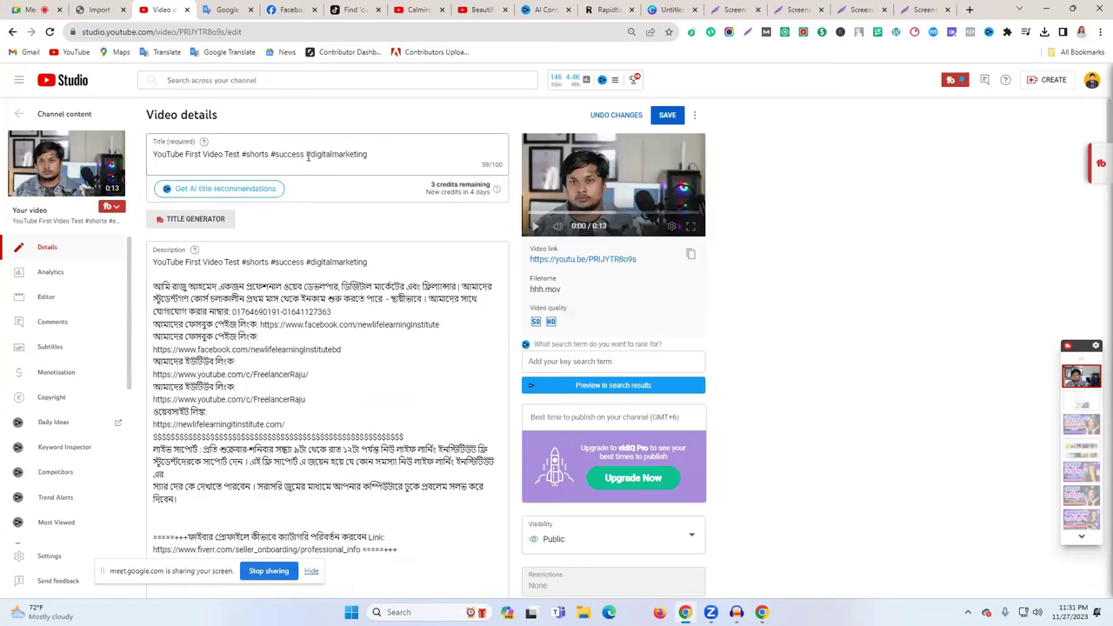
key(ctrl+a)
right_click(309, 158)
click(366, 202)
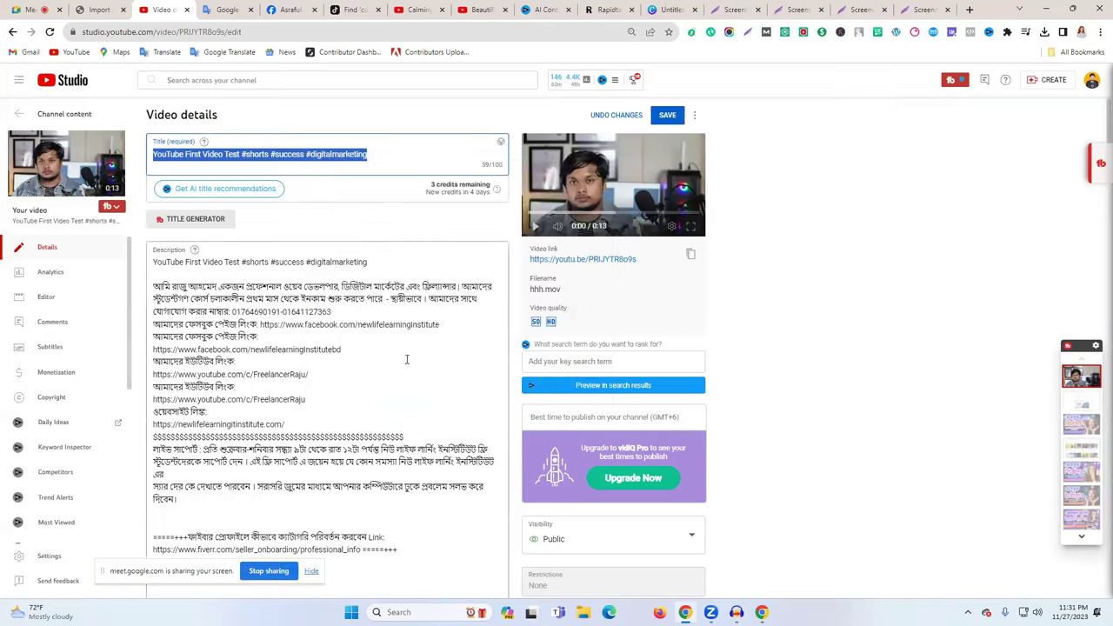
- Remove the "YouTube First Video Test" tag from the short's tag list
scroll(447, 426, down, 6)
scroll(445, 426, down, 10)
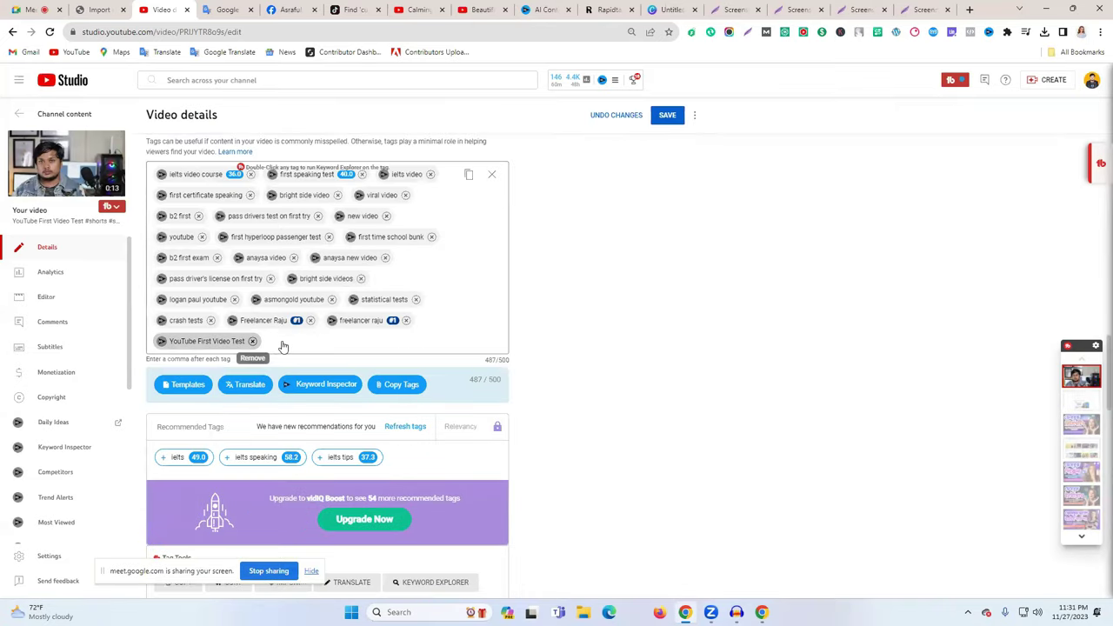
click(252, 341)
- Try the full title with its #shorts, #success and #digitalmarketing hashtags as a tag on the short, and remove it again
right_click(457, 321)
click(435, 320)
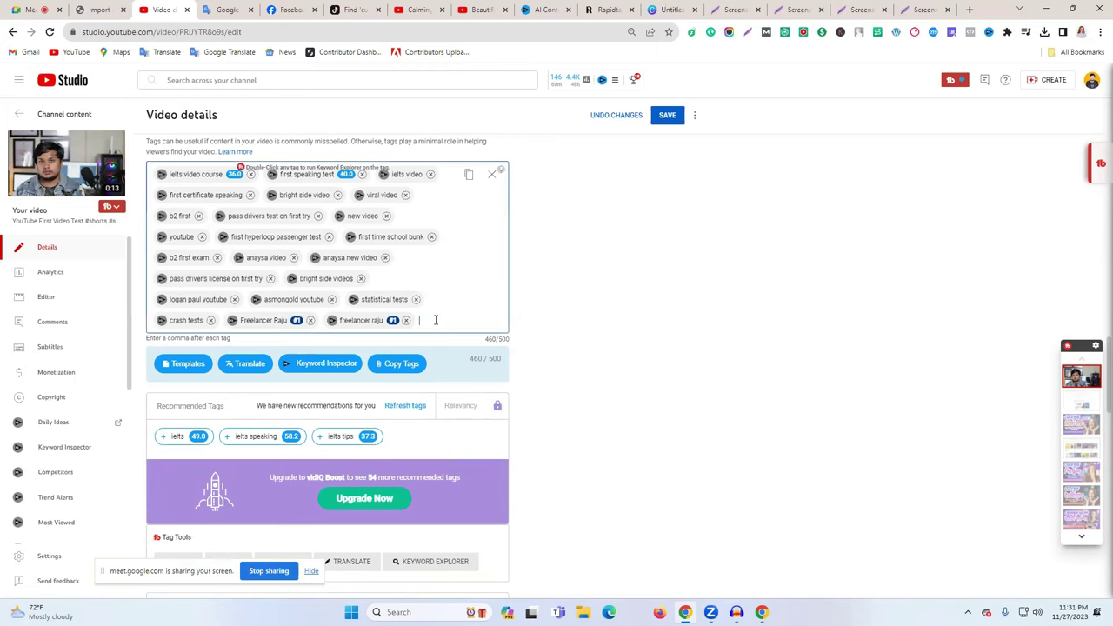
right_click(435, 320)
click(468, 407)
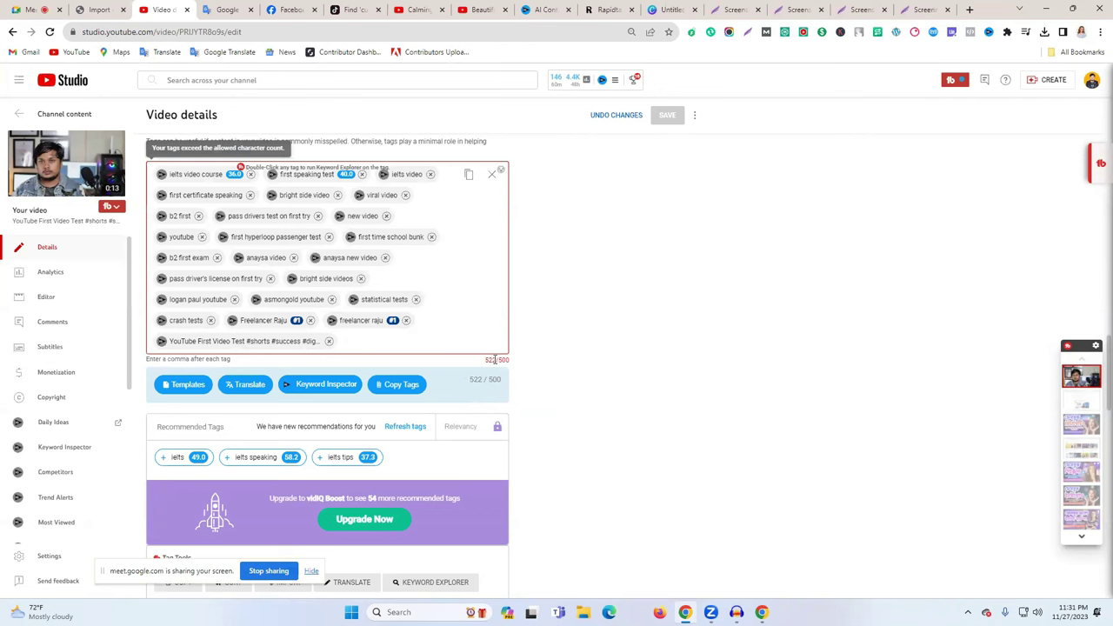
click(330, 341)
- Recheck the short's vidIQ SEO score and save the changed video details
scroll(551, 335, down, 10)
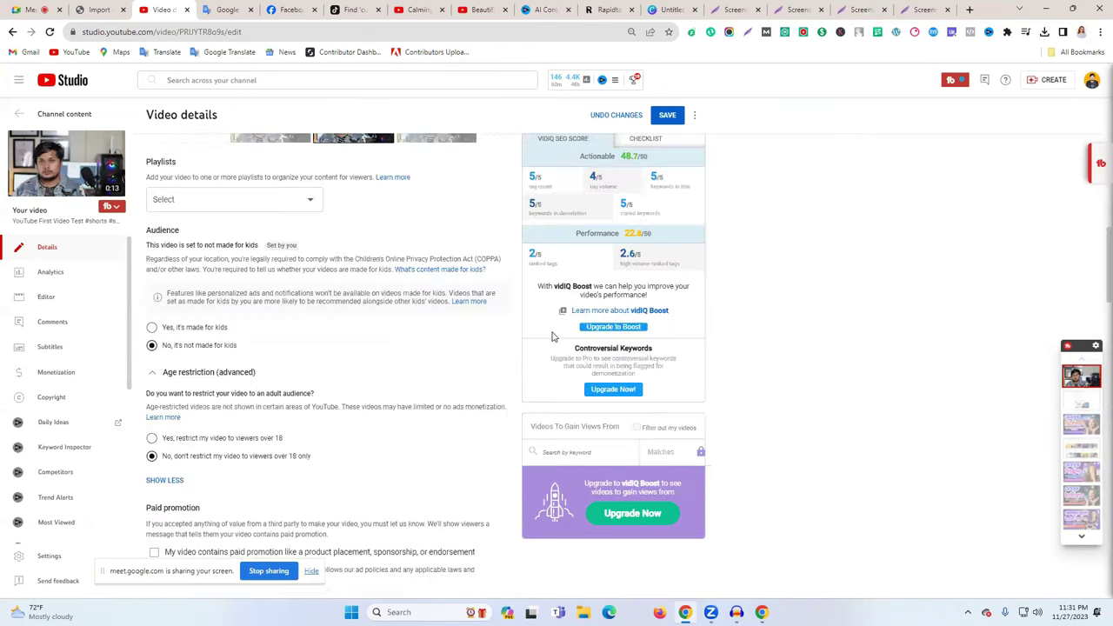
scroll(551, 336, up, 2)
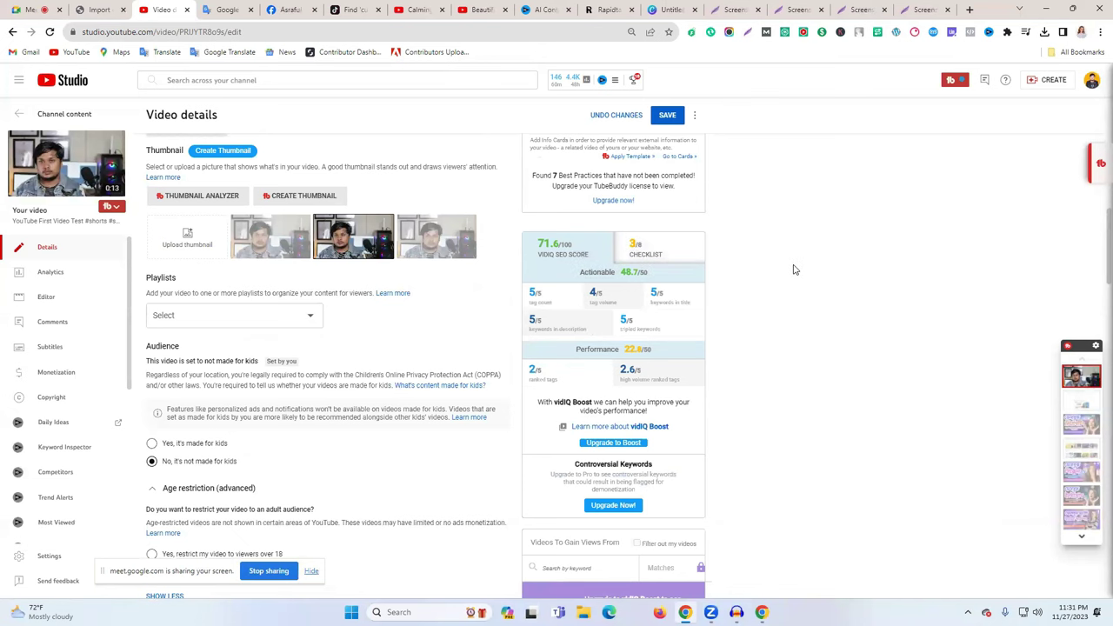
scroll(782, 277, up, 8)
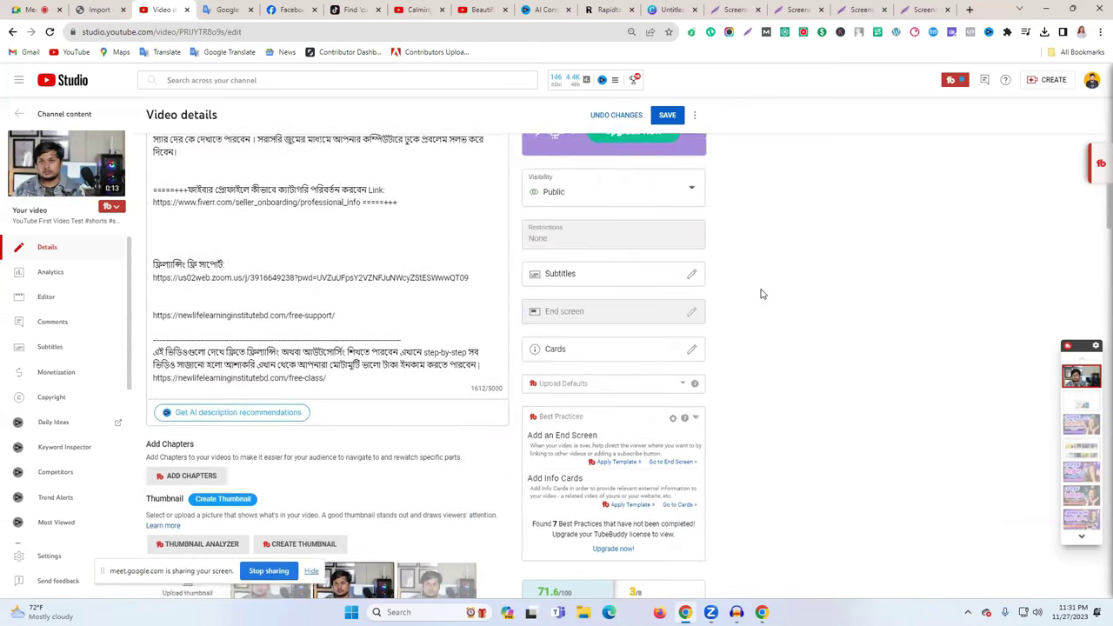
scroll(745, 298, up, 2)
scroll(751, 300, down, 4)
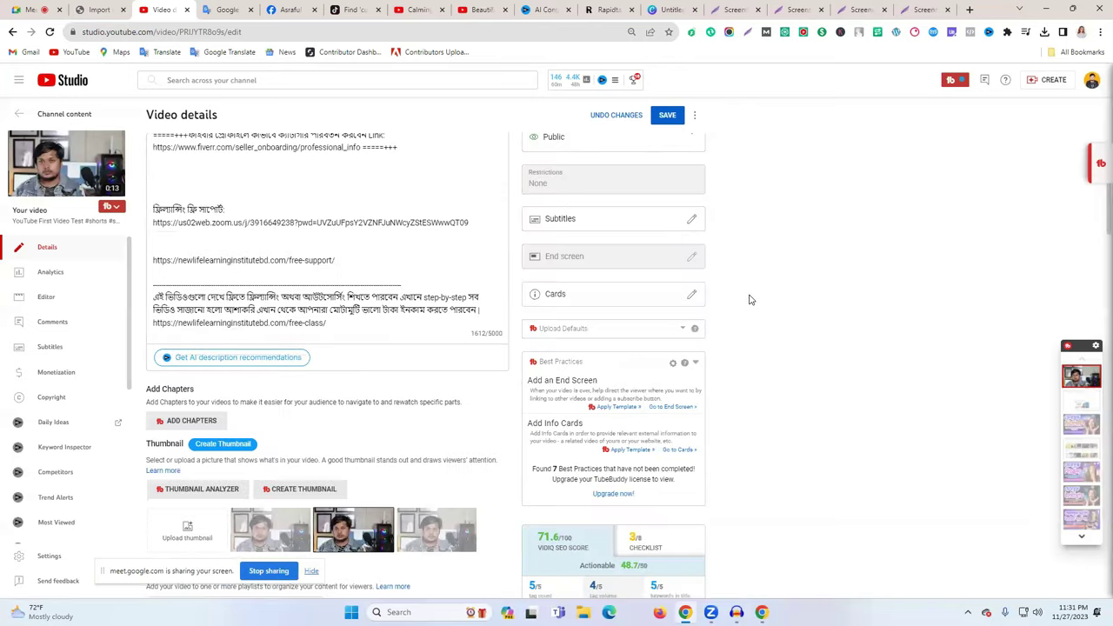
click(667, 115)
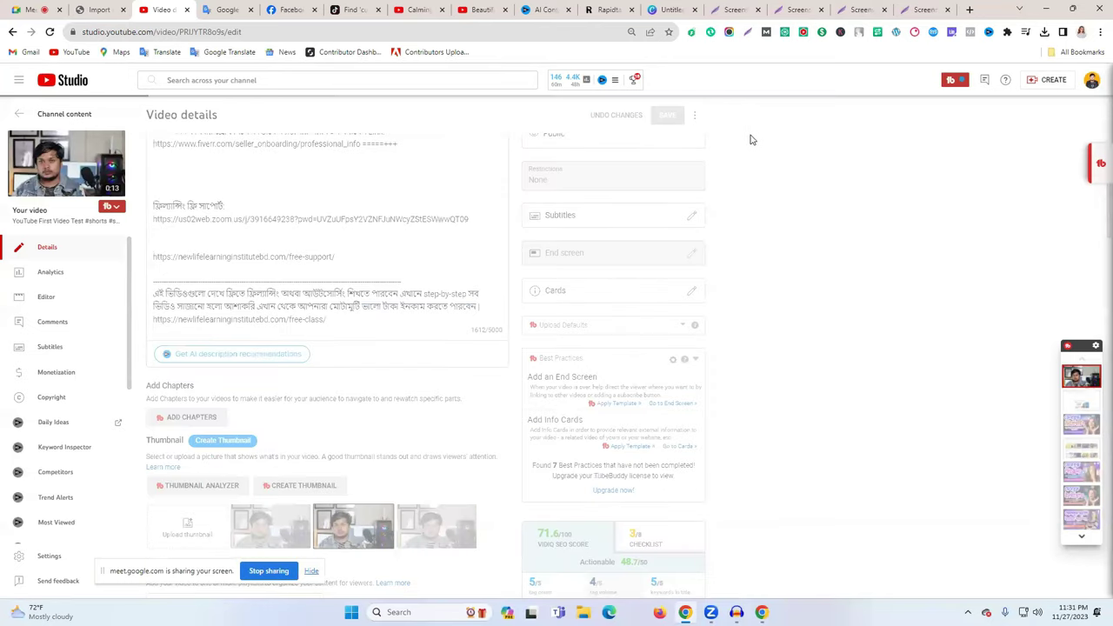
- Review the actionable and performance parts of the saved short's vidIQ SEO score
scroll(741, 237, up, 2)
scroll(737, 242, down, 6)
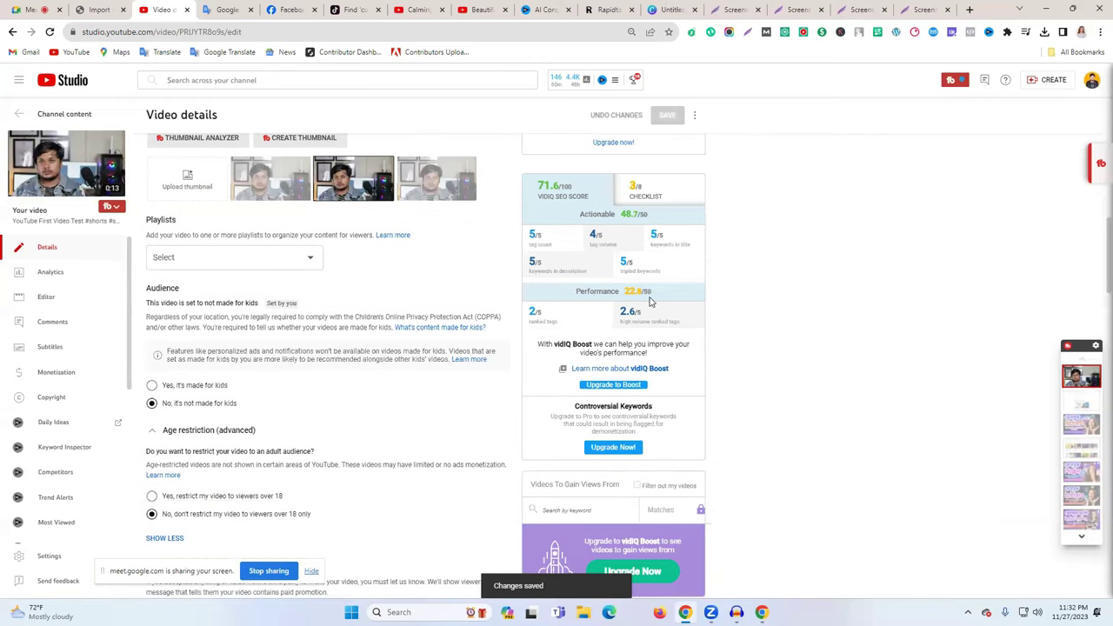
triple_click(626, 214)
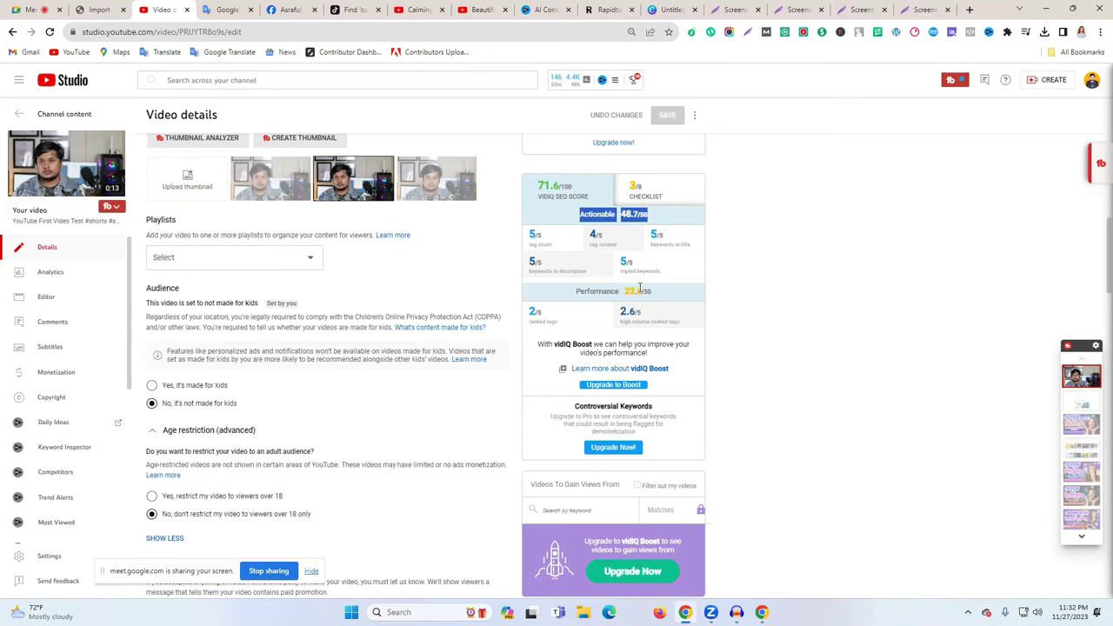
scroll(639, 278, up, 4)
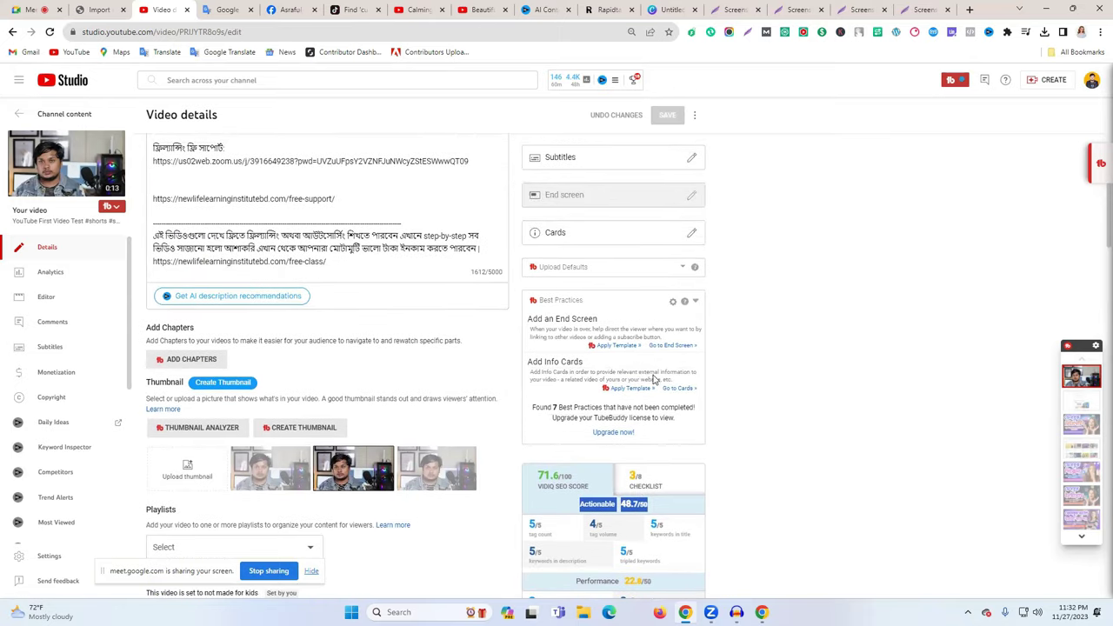
- Leave the short's details for the channel dashboard, and switch to another browser tab
click(71, 81)
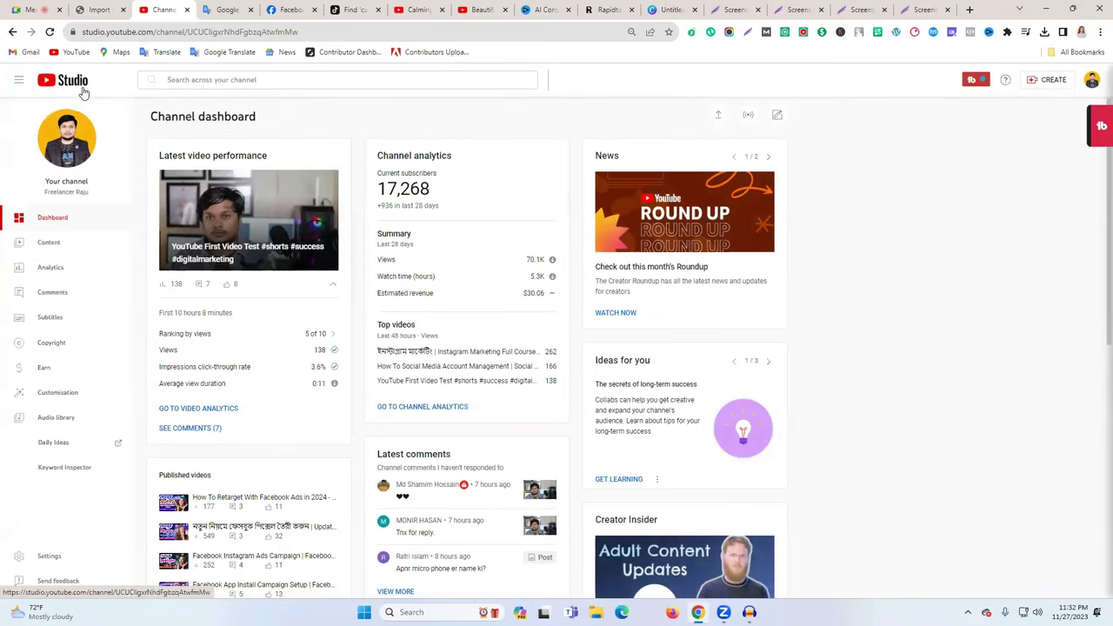
click(71, 81)
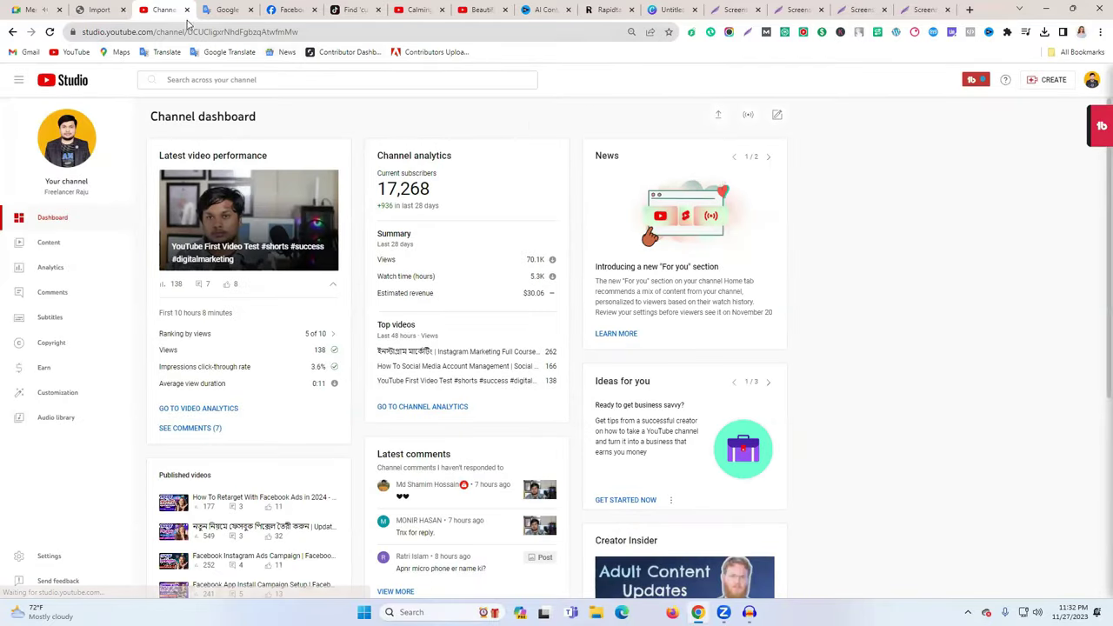
click(237, 11)
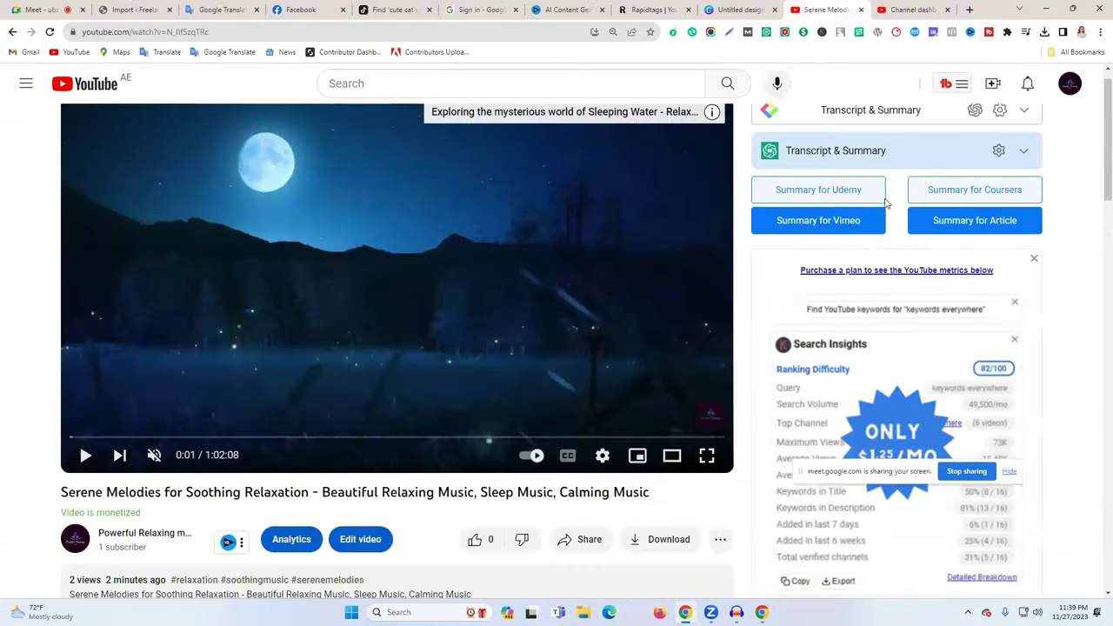
- Examine the TubeBuddy SEO score breakdown in Videolytics for the published "Serene Melodies for Soothing Relaxation" video
scroll(887, 204, down, 10)
scroll(887, 204, up, 10)
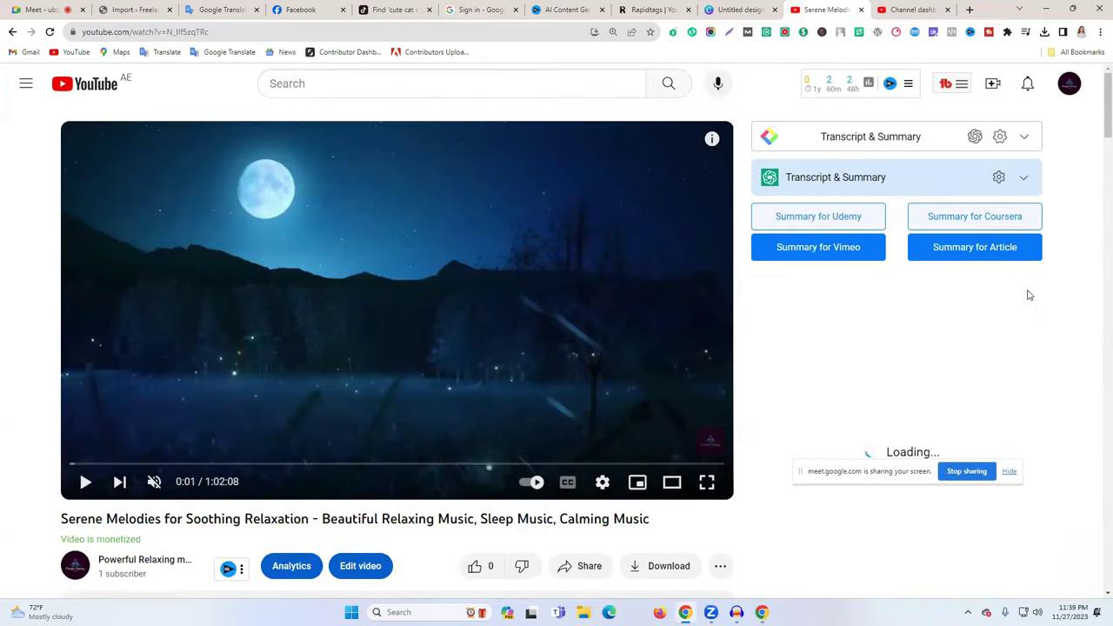
click(1032, 288)
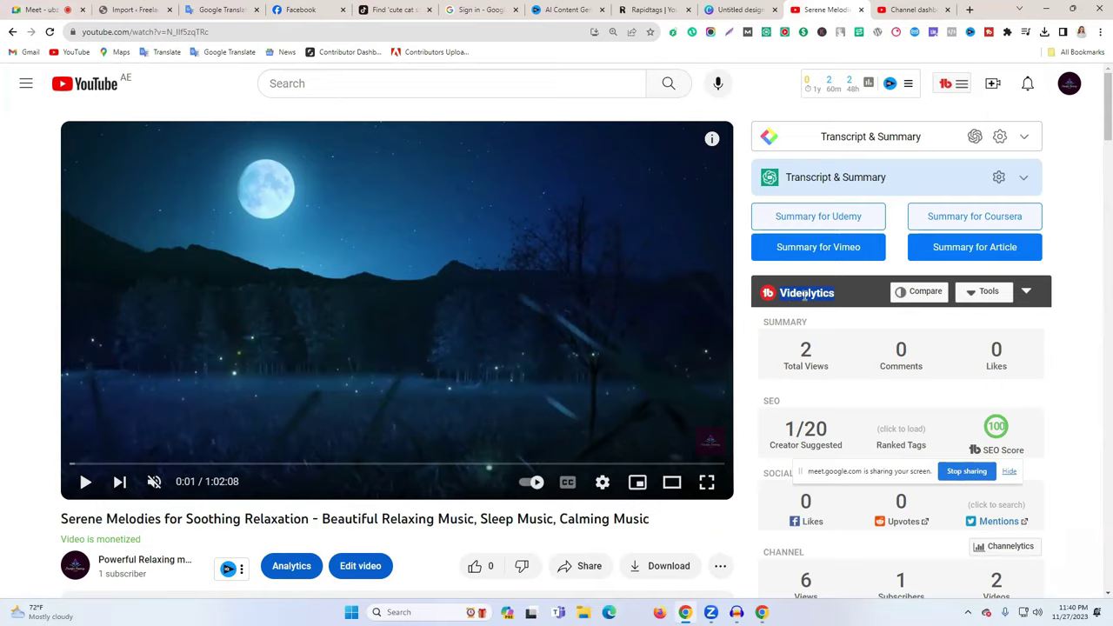
scroll(1097, 430, down, 2)
mouse_move(1004, 332)
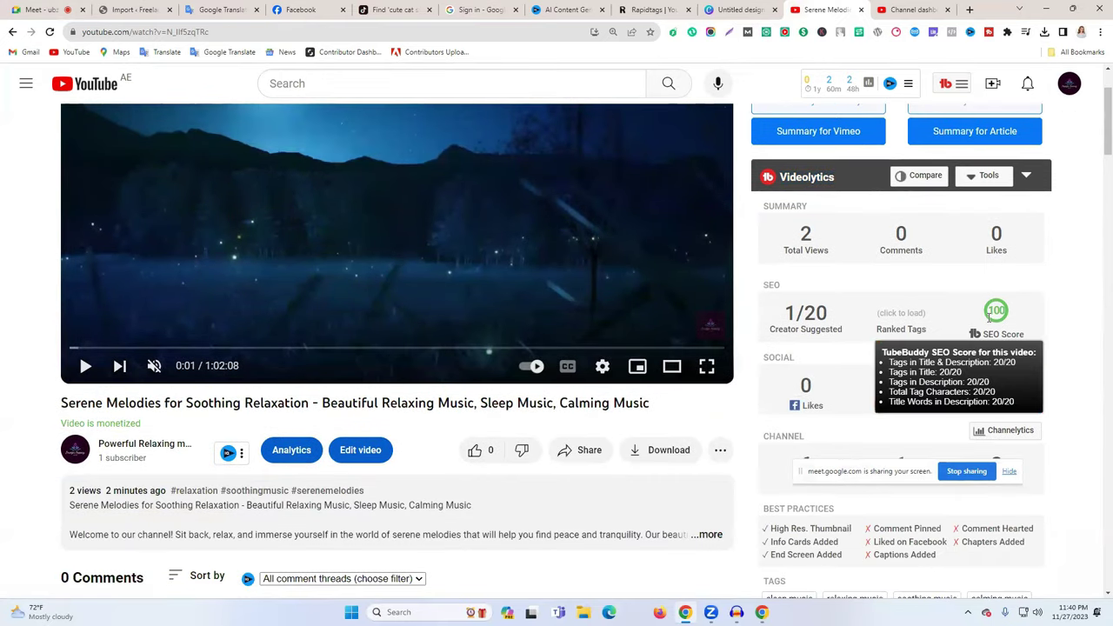
- Look through the video's tags and examine the actionable and performance breakdown of its vidIQ SEO score
scroll(1008, 356, down, 4)
scroll(1009, 358, down, 10)
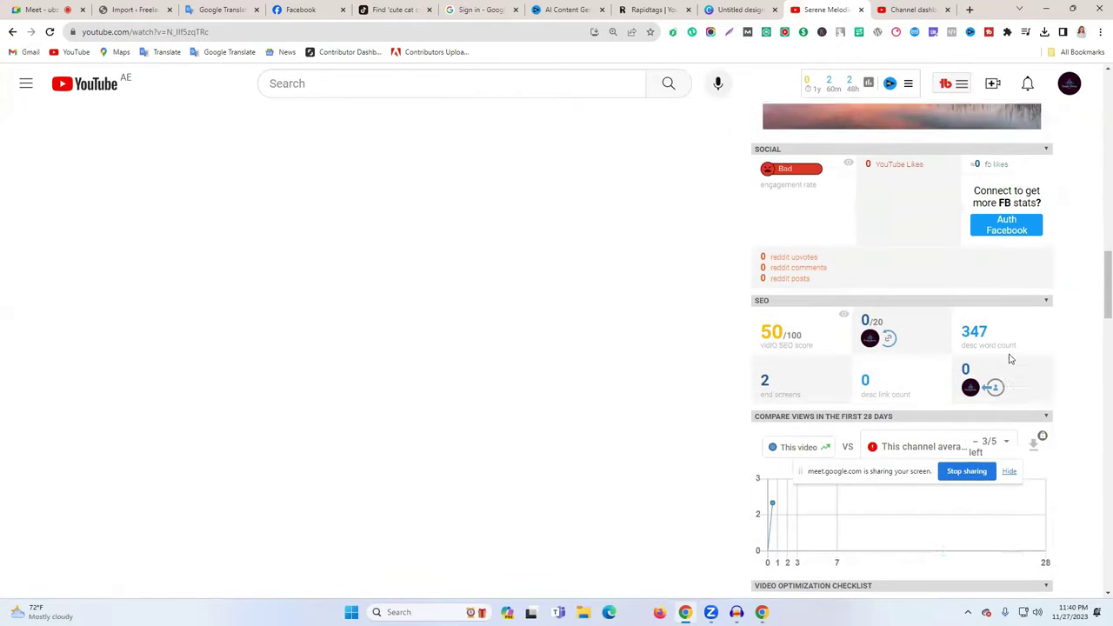
scroll(1009, 358, up, 14)
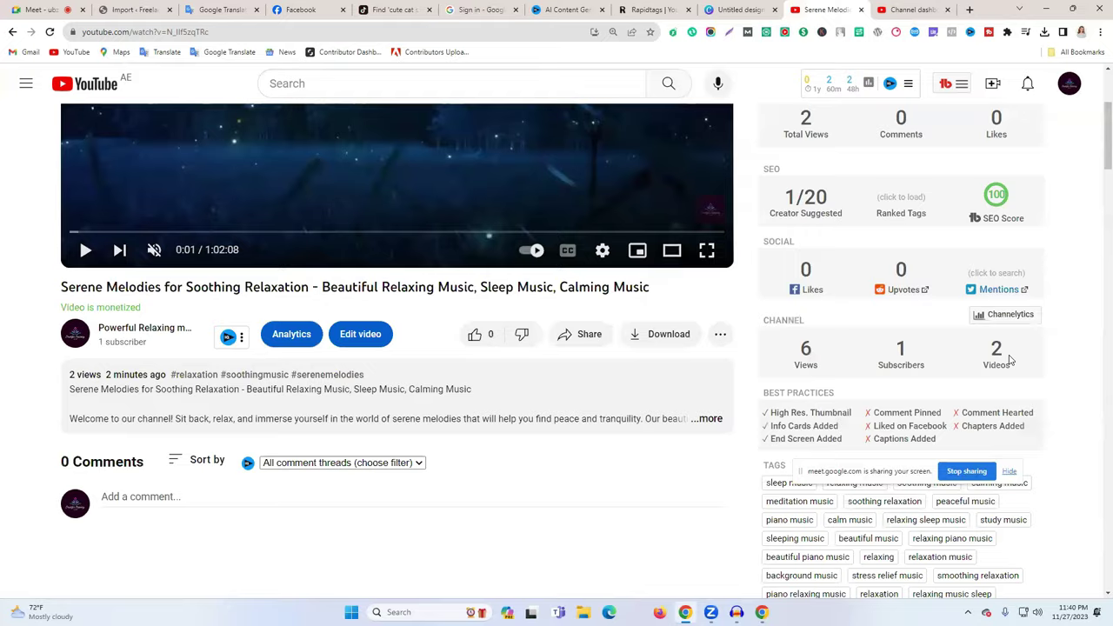
scroll(1009, 358, up, 2)
scroll(1000, 366, down, 5)
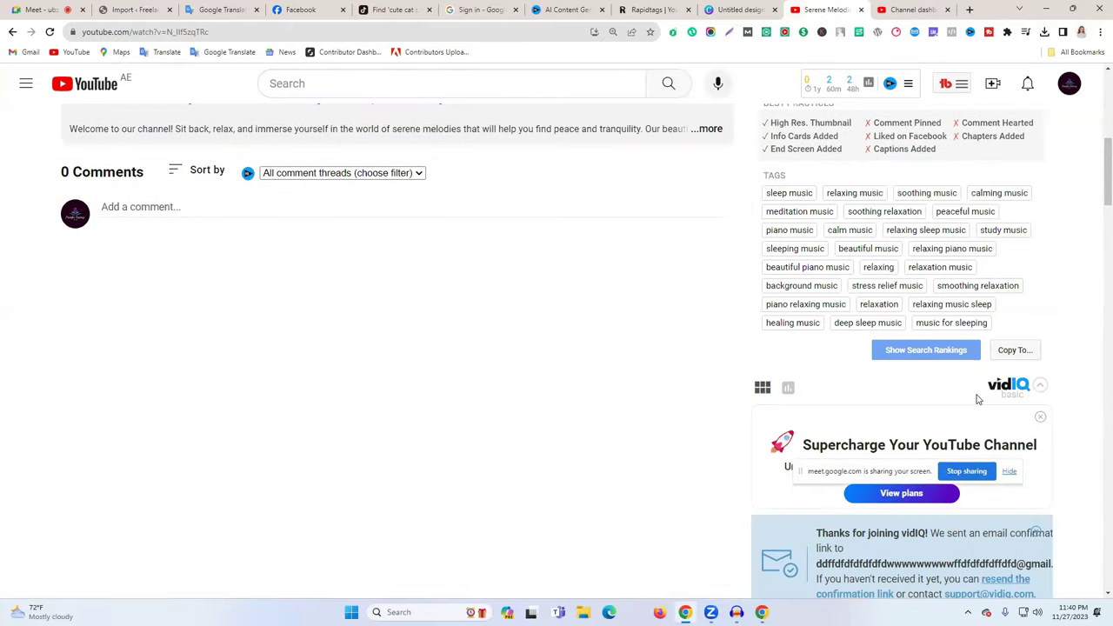
scroll(976, 398, down, 10)
mouse_move(753, 360)
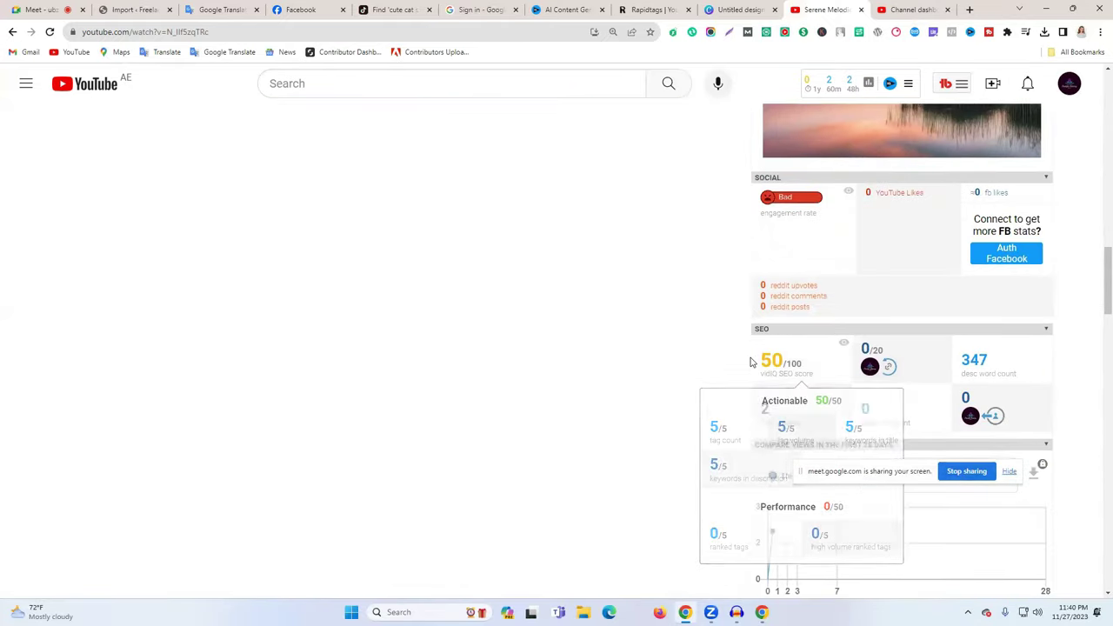
drag(752, 361, 806, 362)
- Return to Videolytics and recheck the TubeBuddy SEO score breakdown
scroll(949, 439, up, 8)
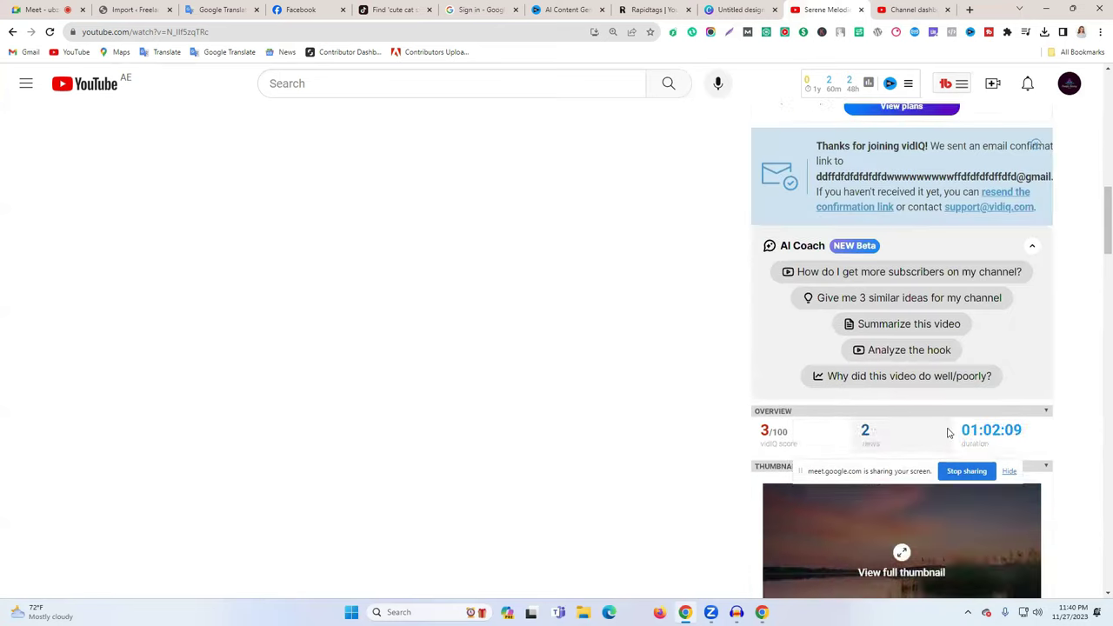
scroll(951, 437, up, 4)
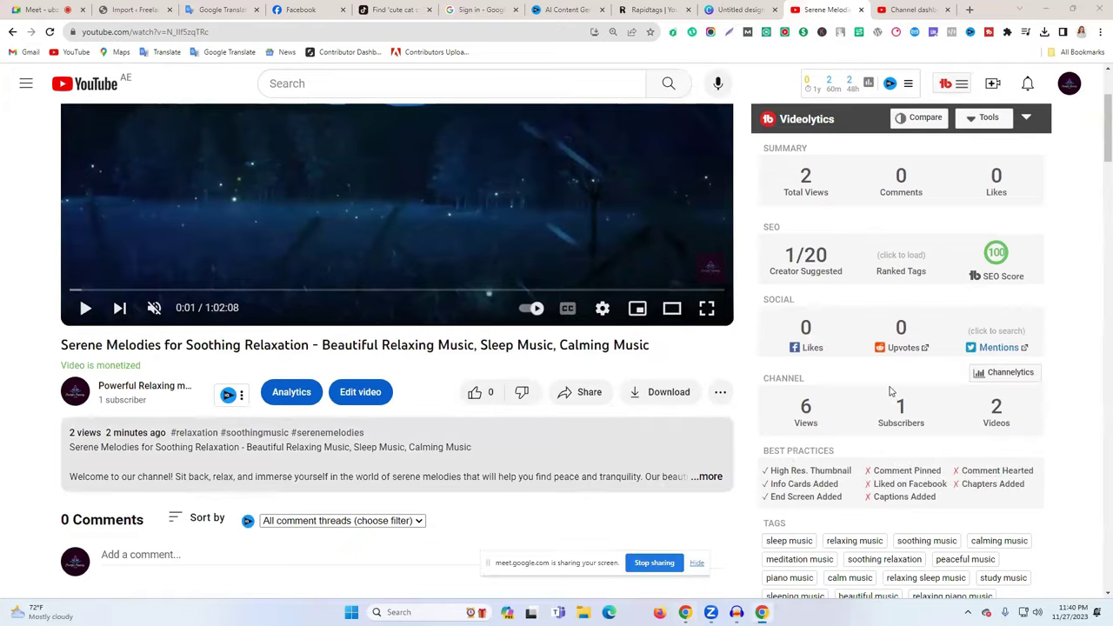
scroll(1059, 352, up, 2)
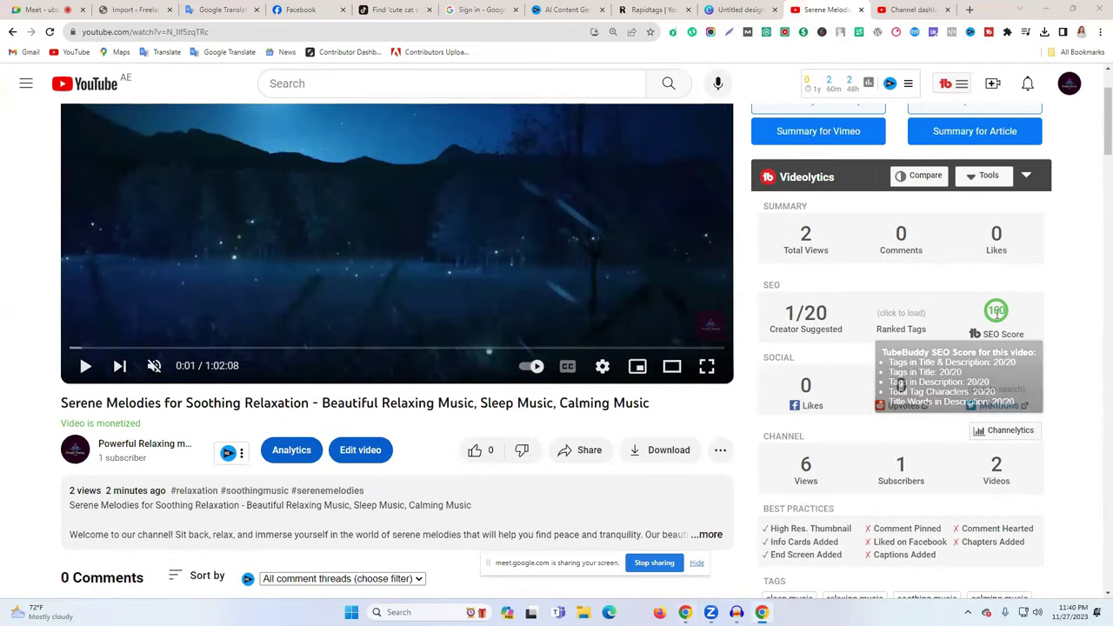